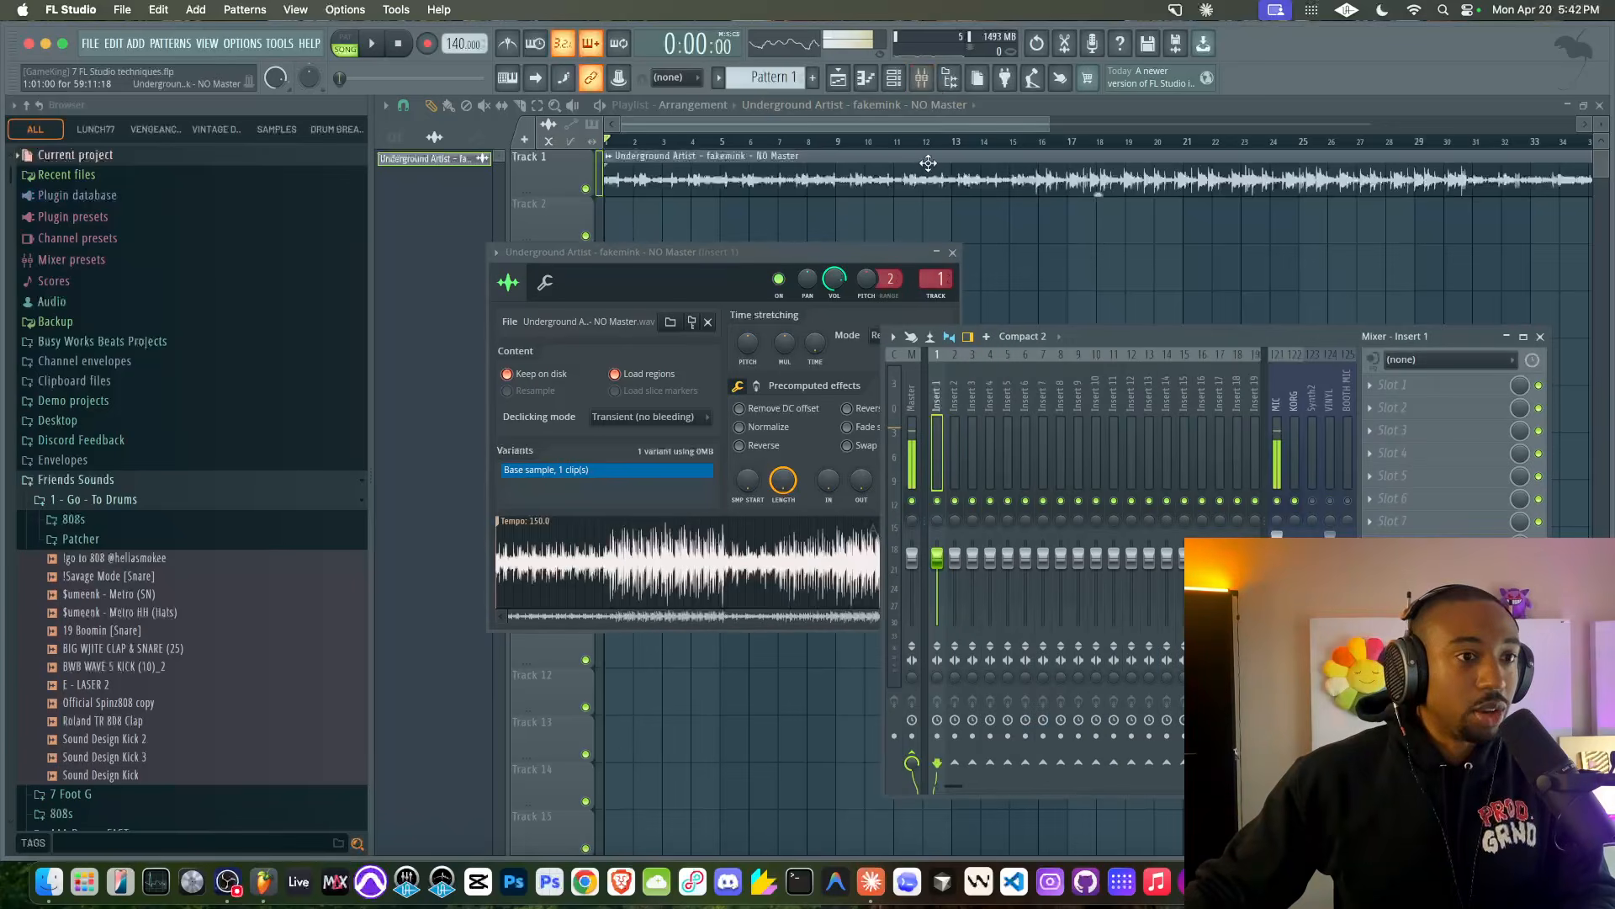
- Select bars 16 to 32 of the playlist as the playback range, play it and show the mixer
left_click(925, 141)
scroll(931, 143, "down", 3)
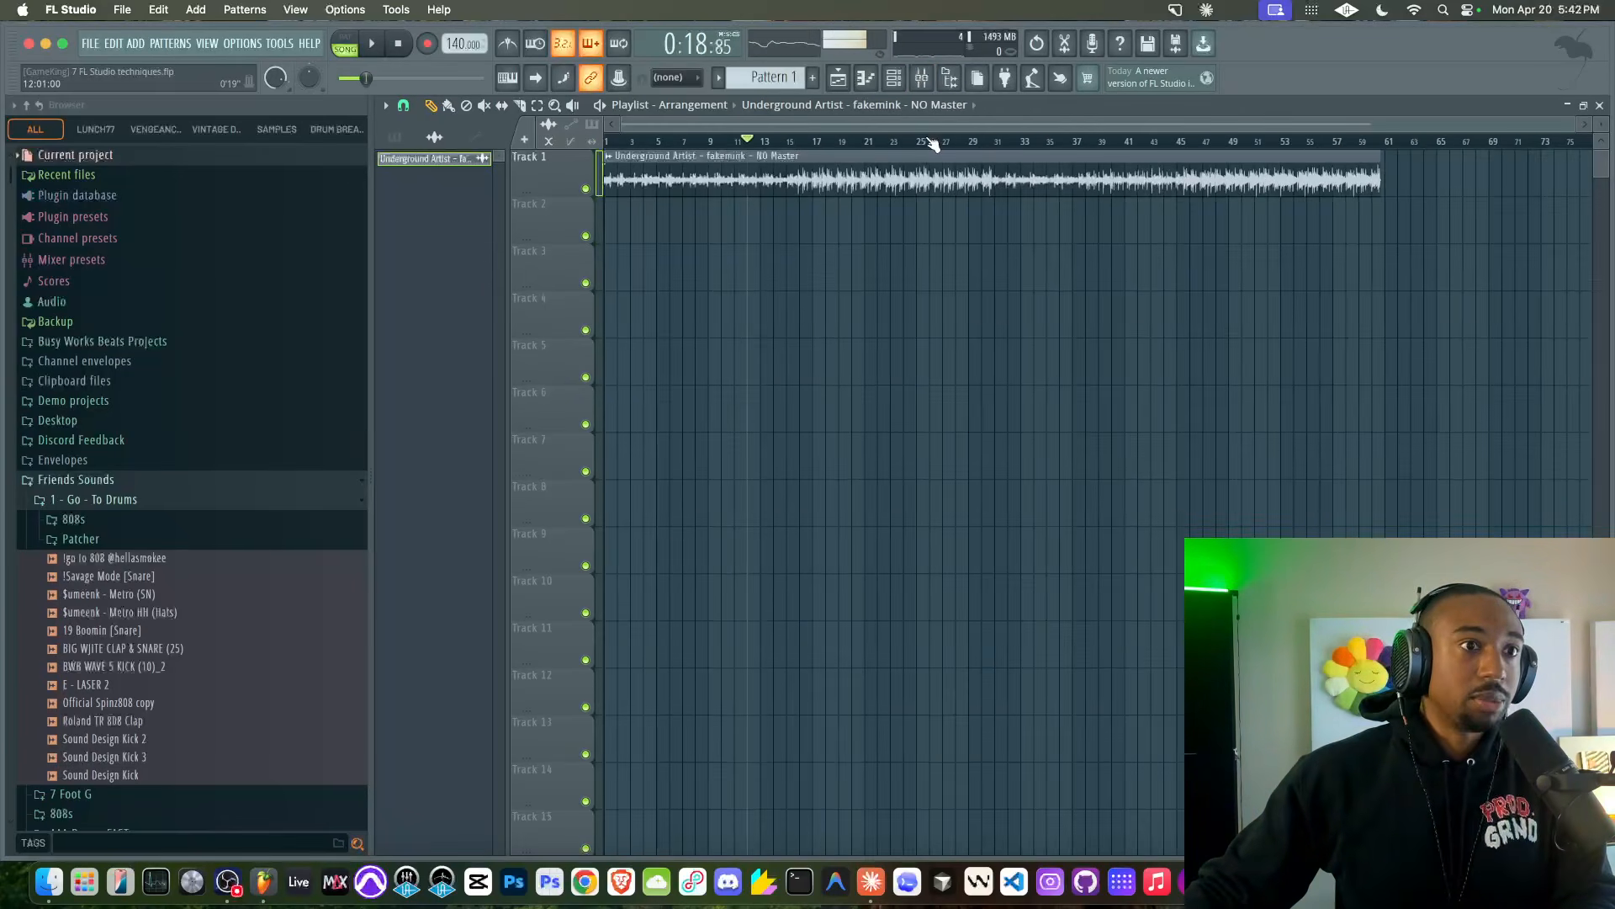
left_click_drag(808, 143, 1007, 142)
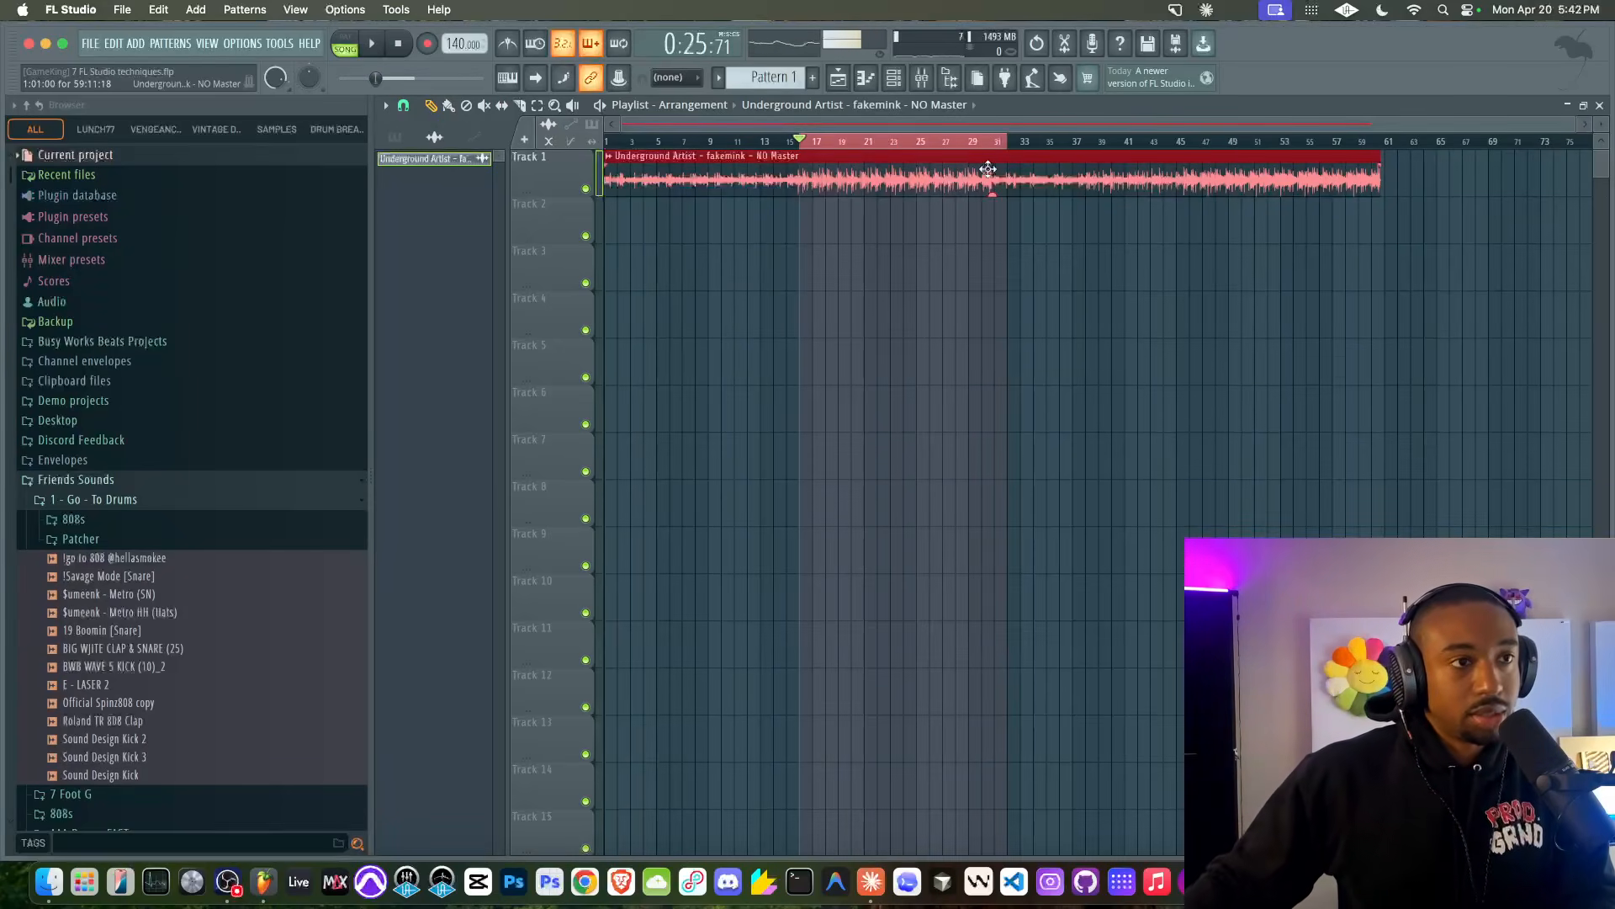
key("space")
left_click(932, 84)
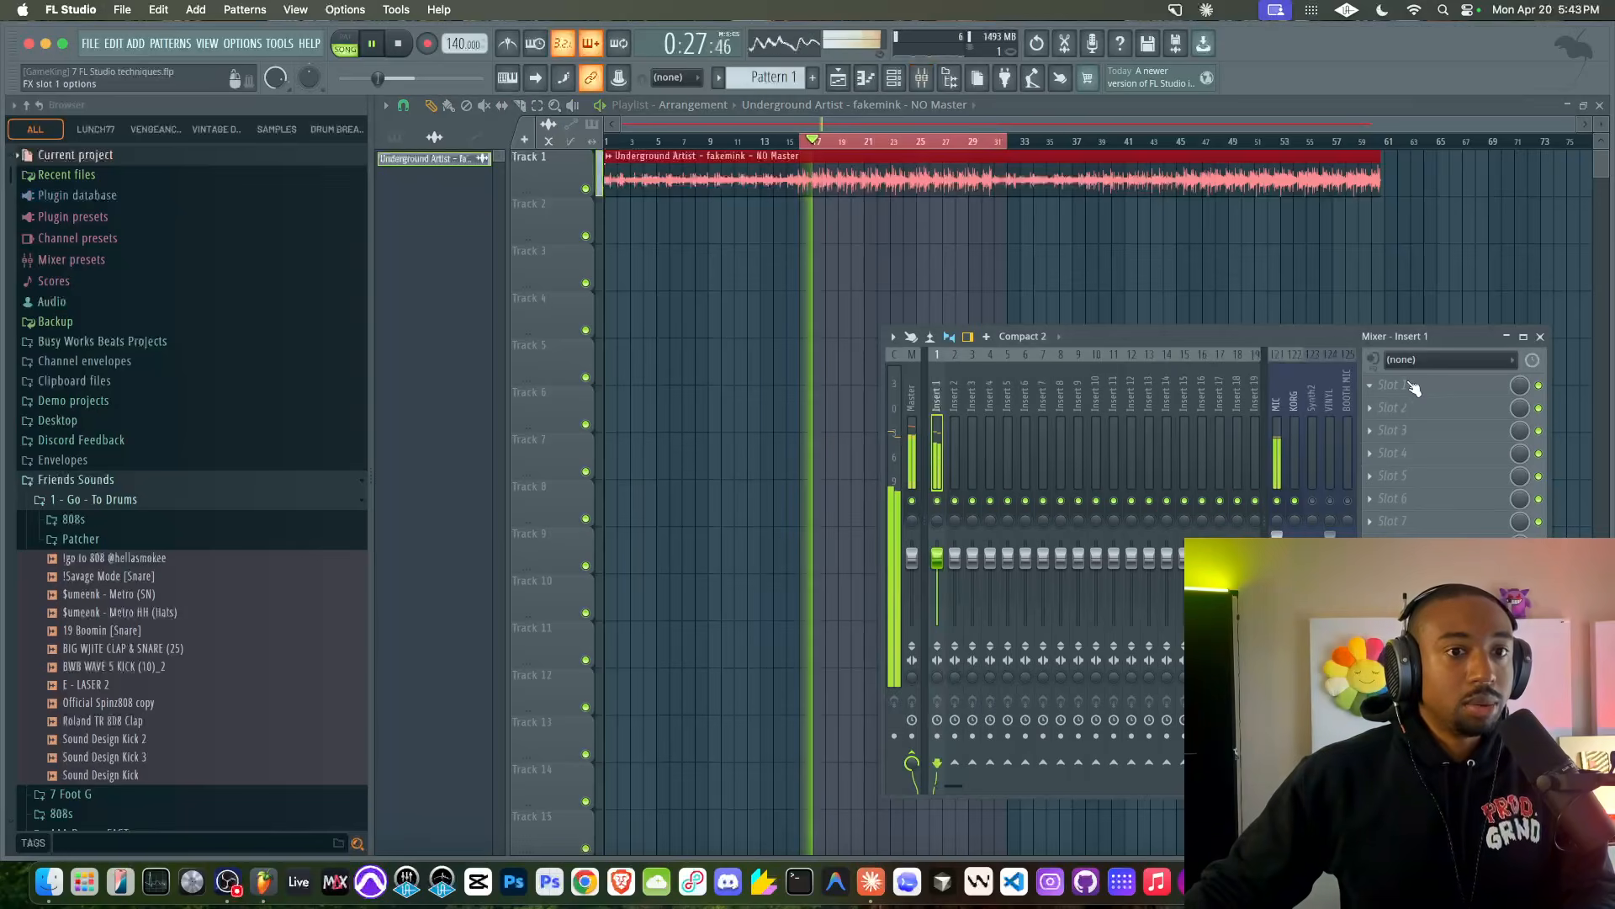
- Load Fruity Soft Clipper in slot 2 of mixer Insert 1 and place its window just below the audio clip
left_click(1403, 386)
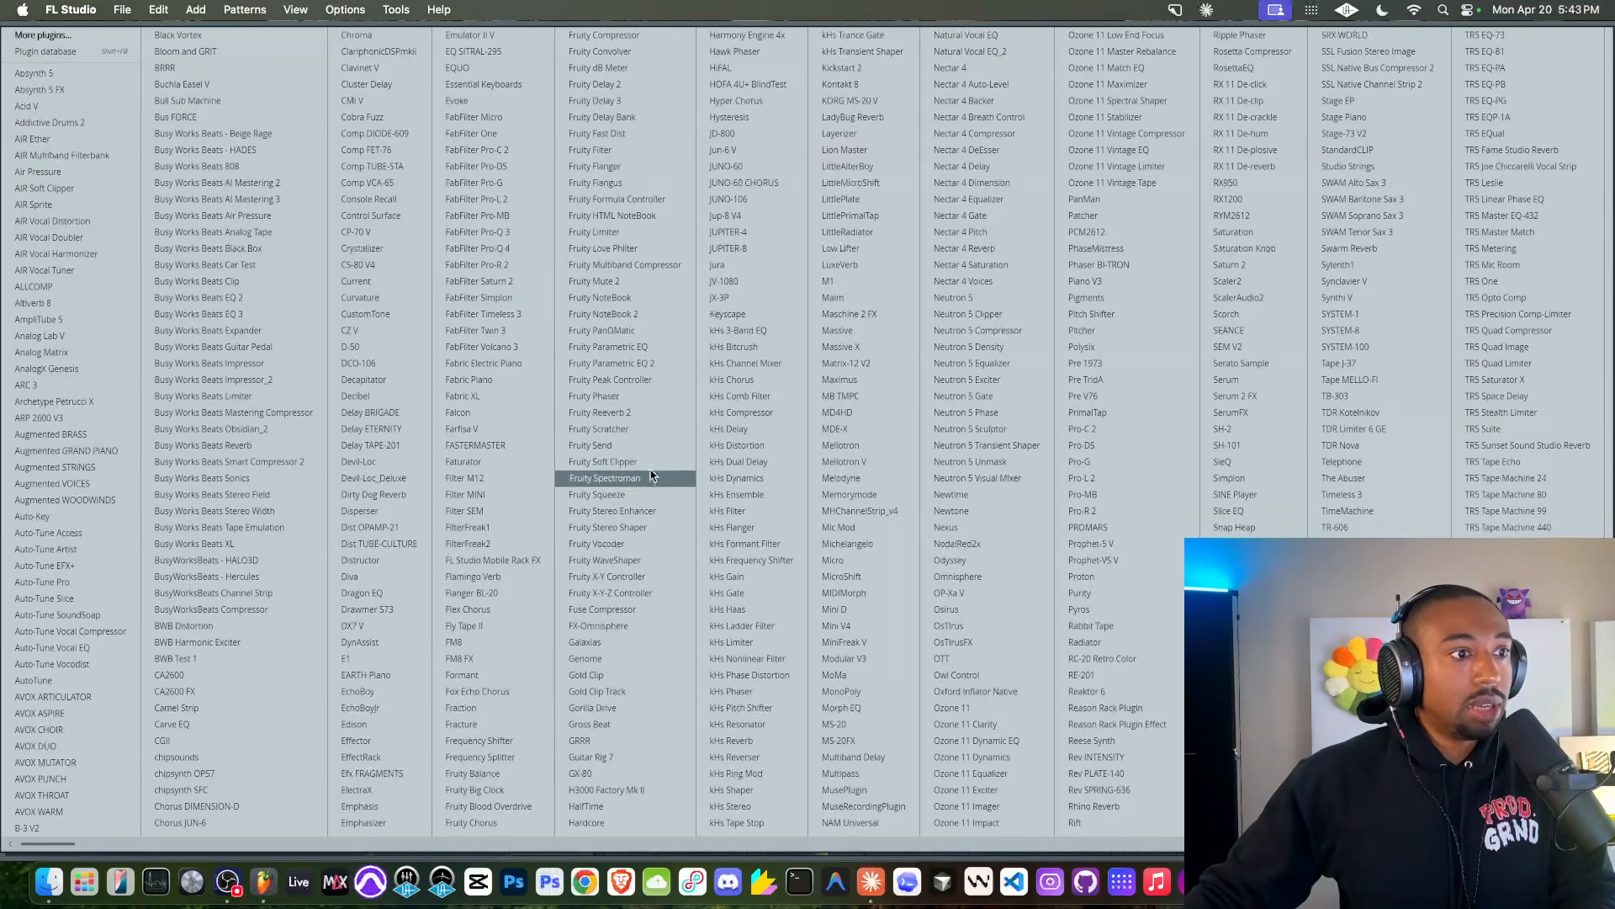
left_click(623, 461)
key("space")
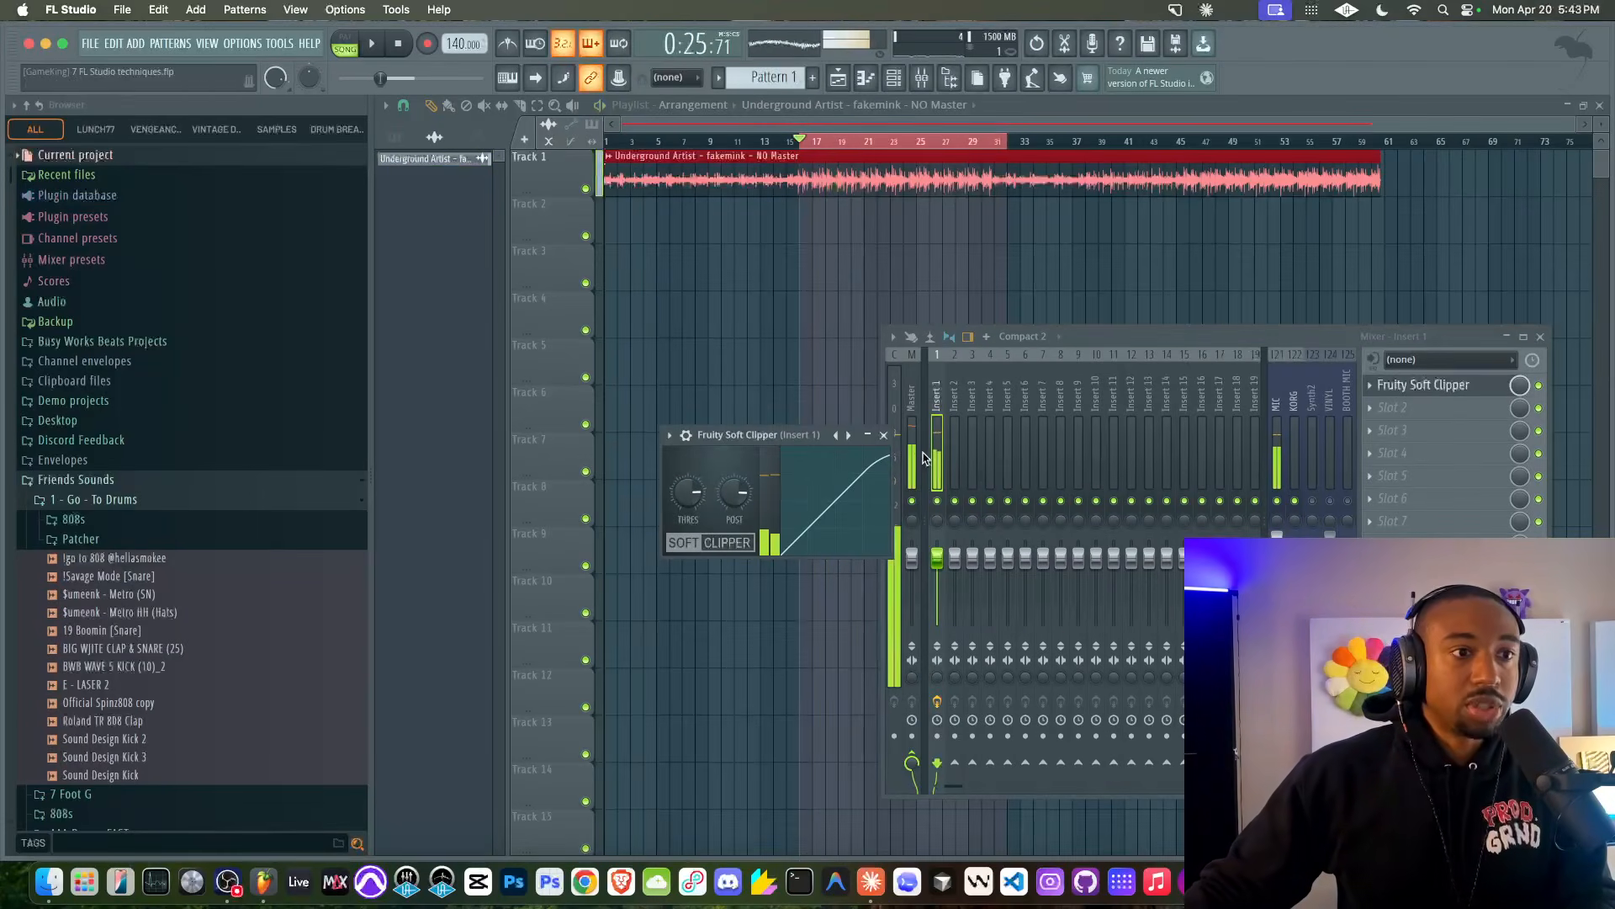
left_click_drag(1435, 396, 1431, 407)
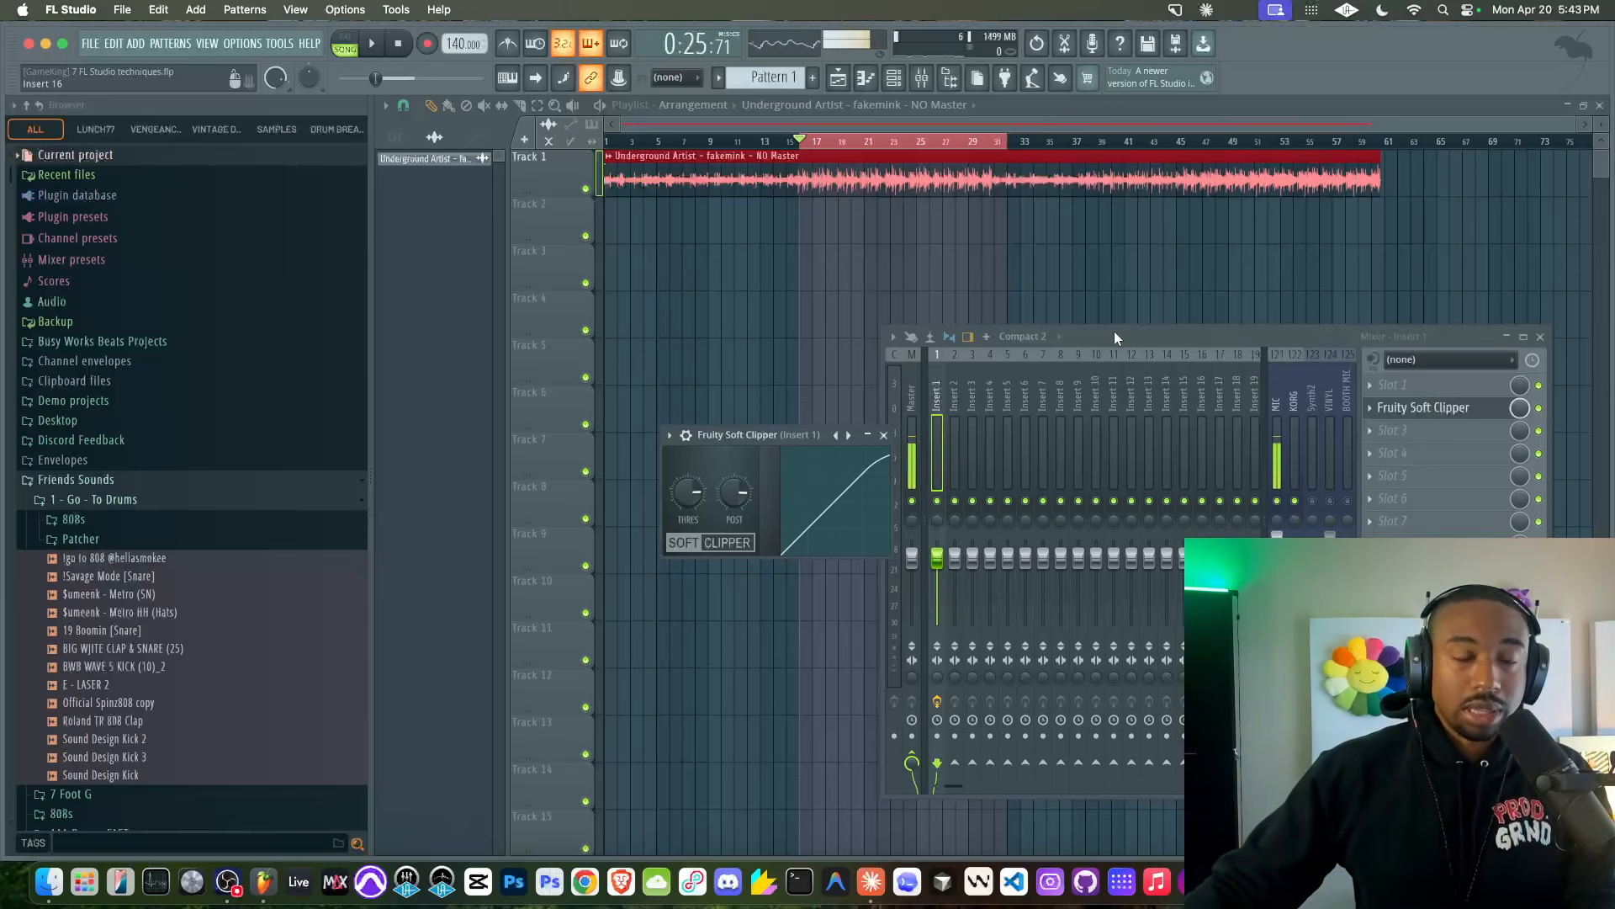
left_click_drag(806, 436, 806, 290)
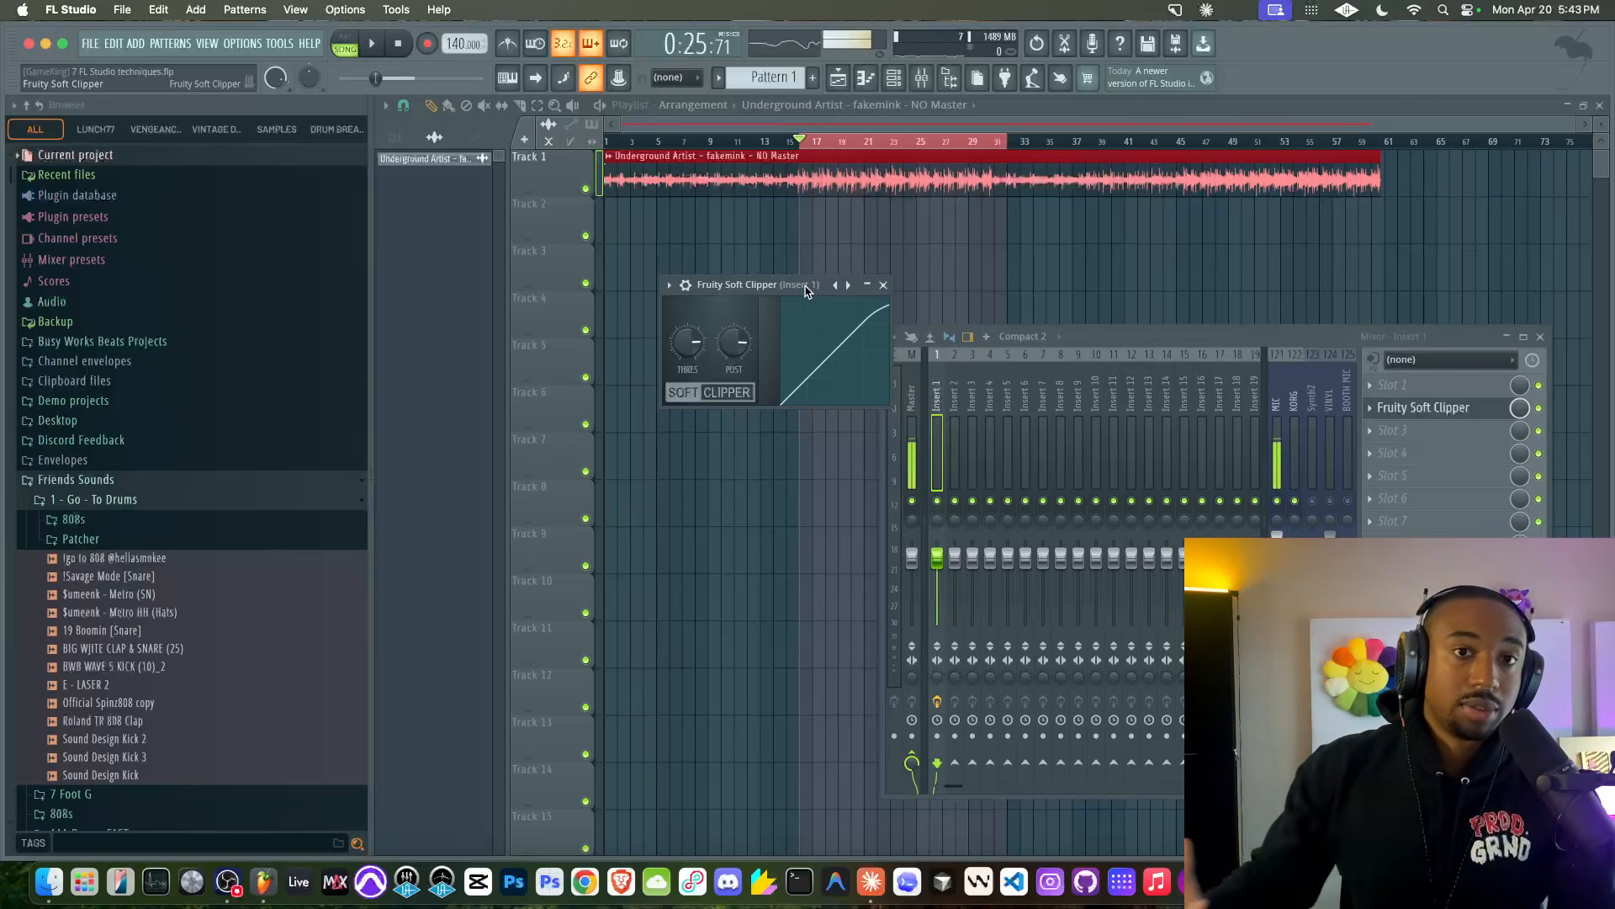
left_click_drag(805, 291, 782, 225)
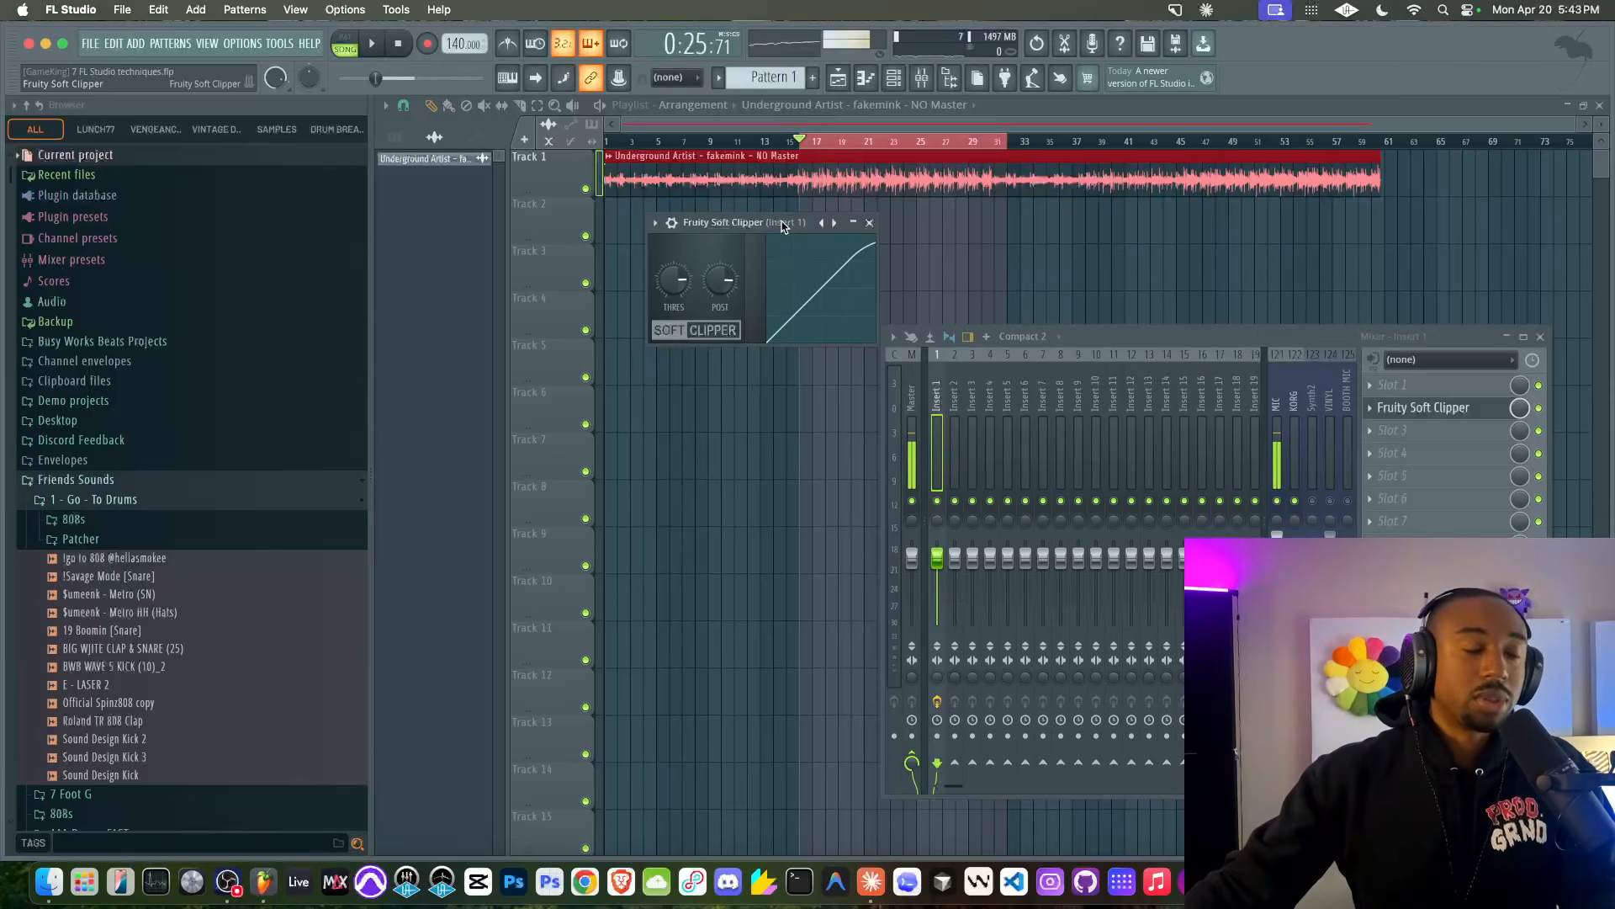
left_click_drag(781, 226, 725, 226)
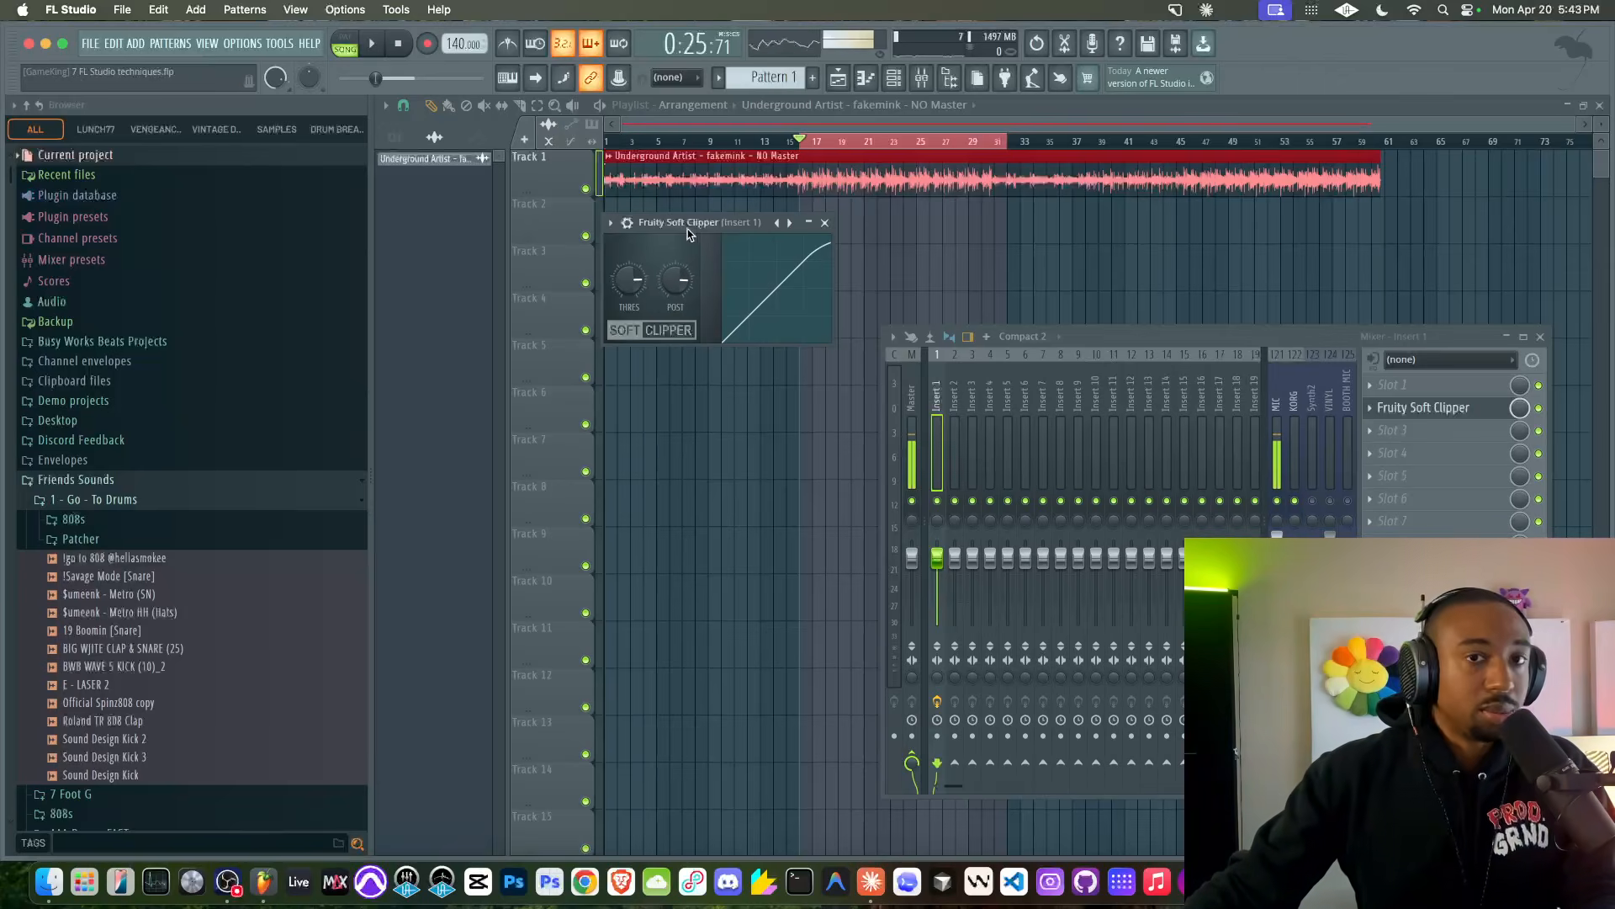
- Load Fruity Parametric EQ 2 in slot 1 of Insert 1, ahead of the soft clipper
key("space")
key("space")
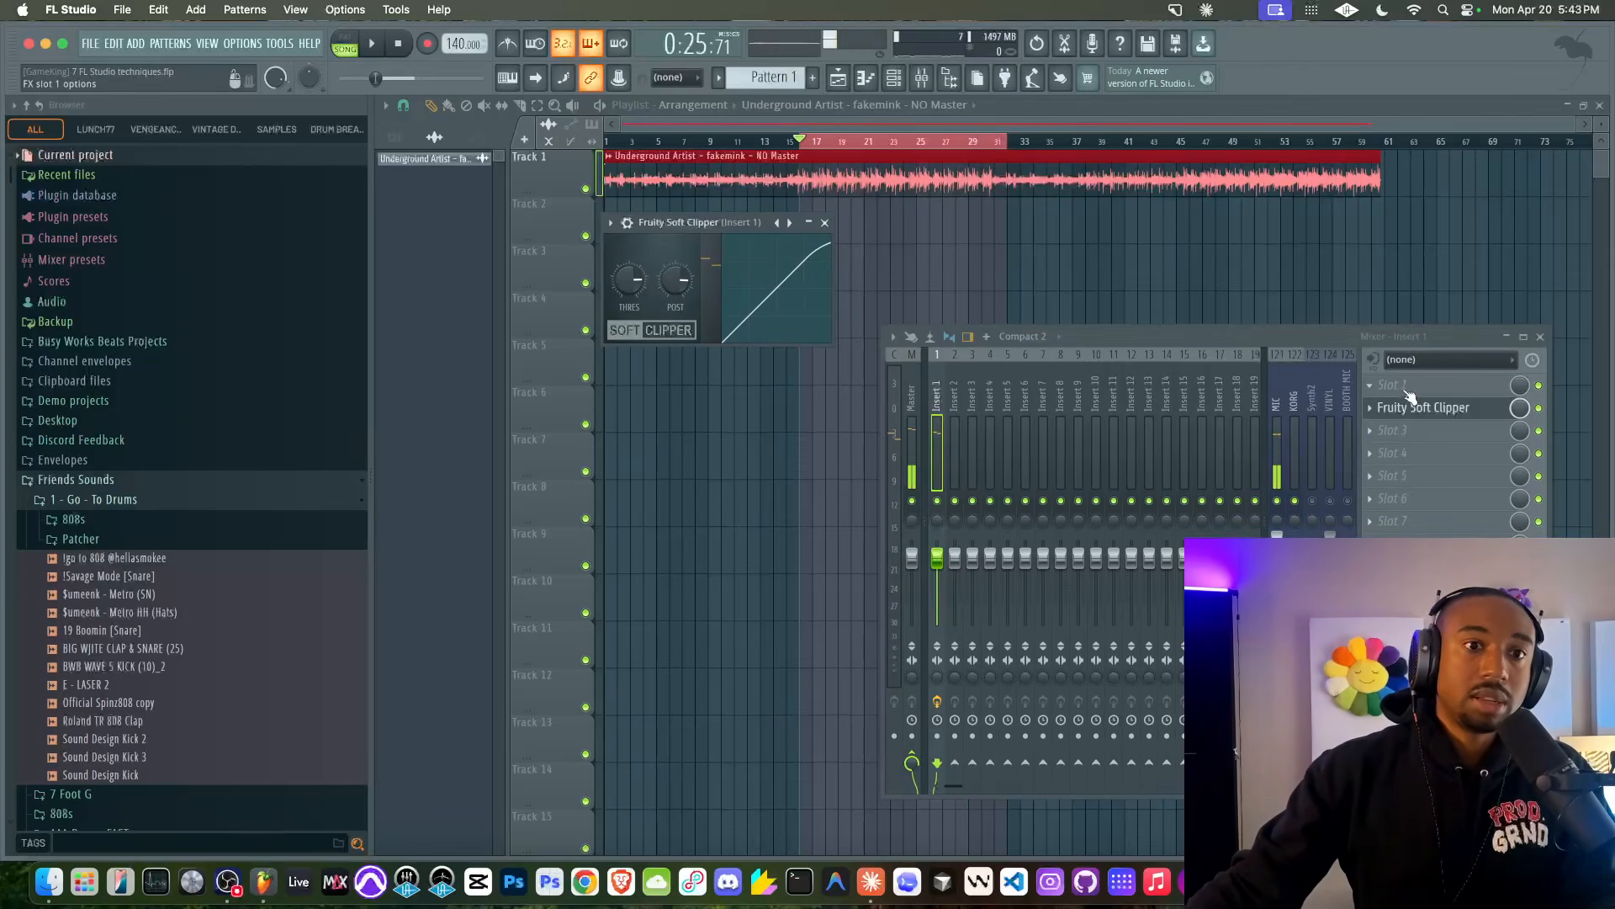
left_click(1379, 407)
mouse_move(1396, 405)
left_click(648, 363)
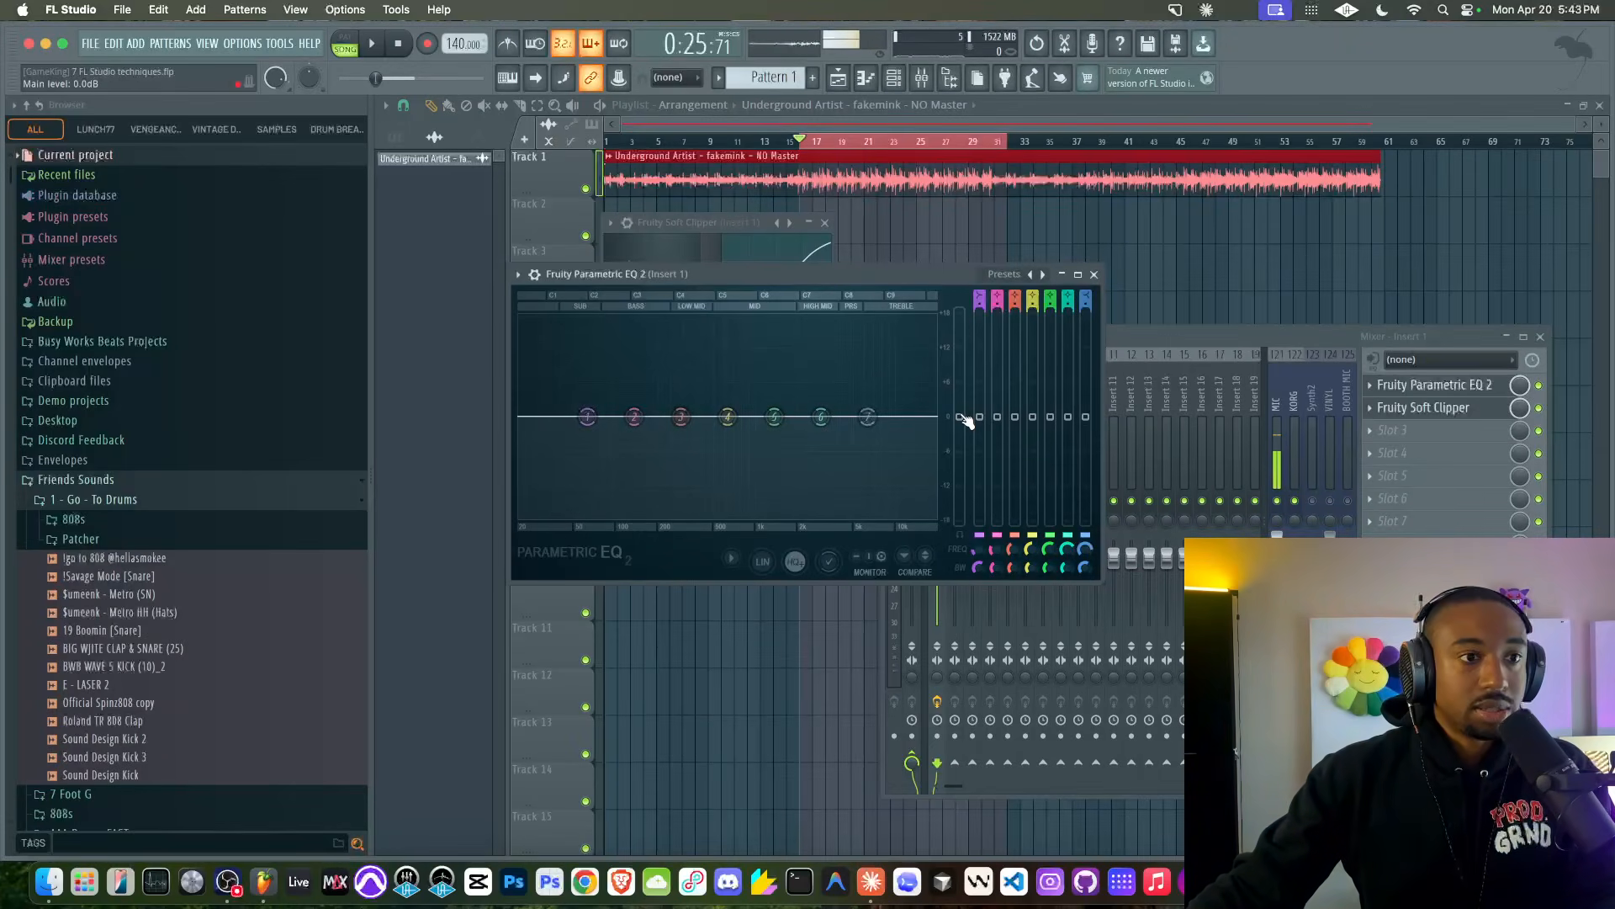
- During playback, raise the EQ's main level to about 12 dB and lower the soft clipper's post gain to 63%
left_click_drag(966, 417, 966, 412)
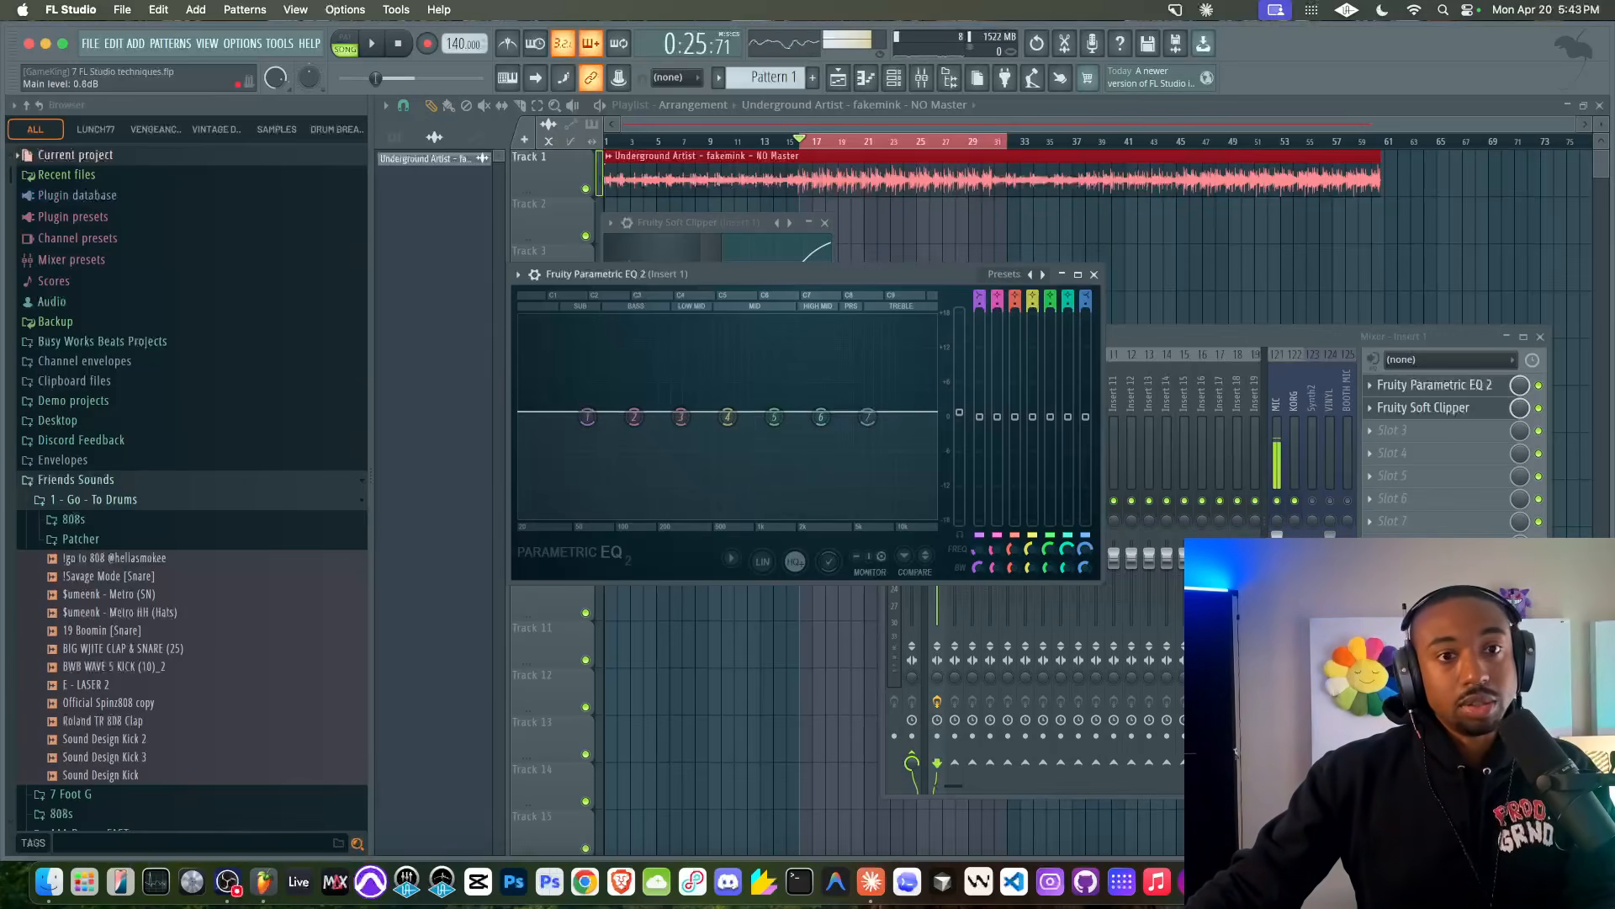
key("space")
key("space")
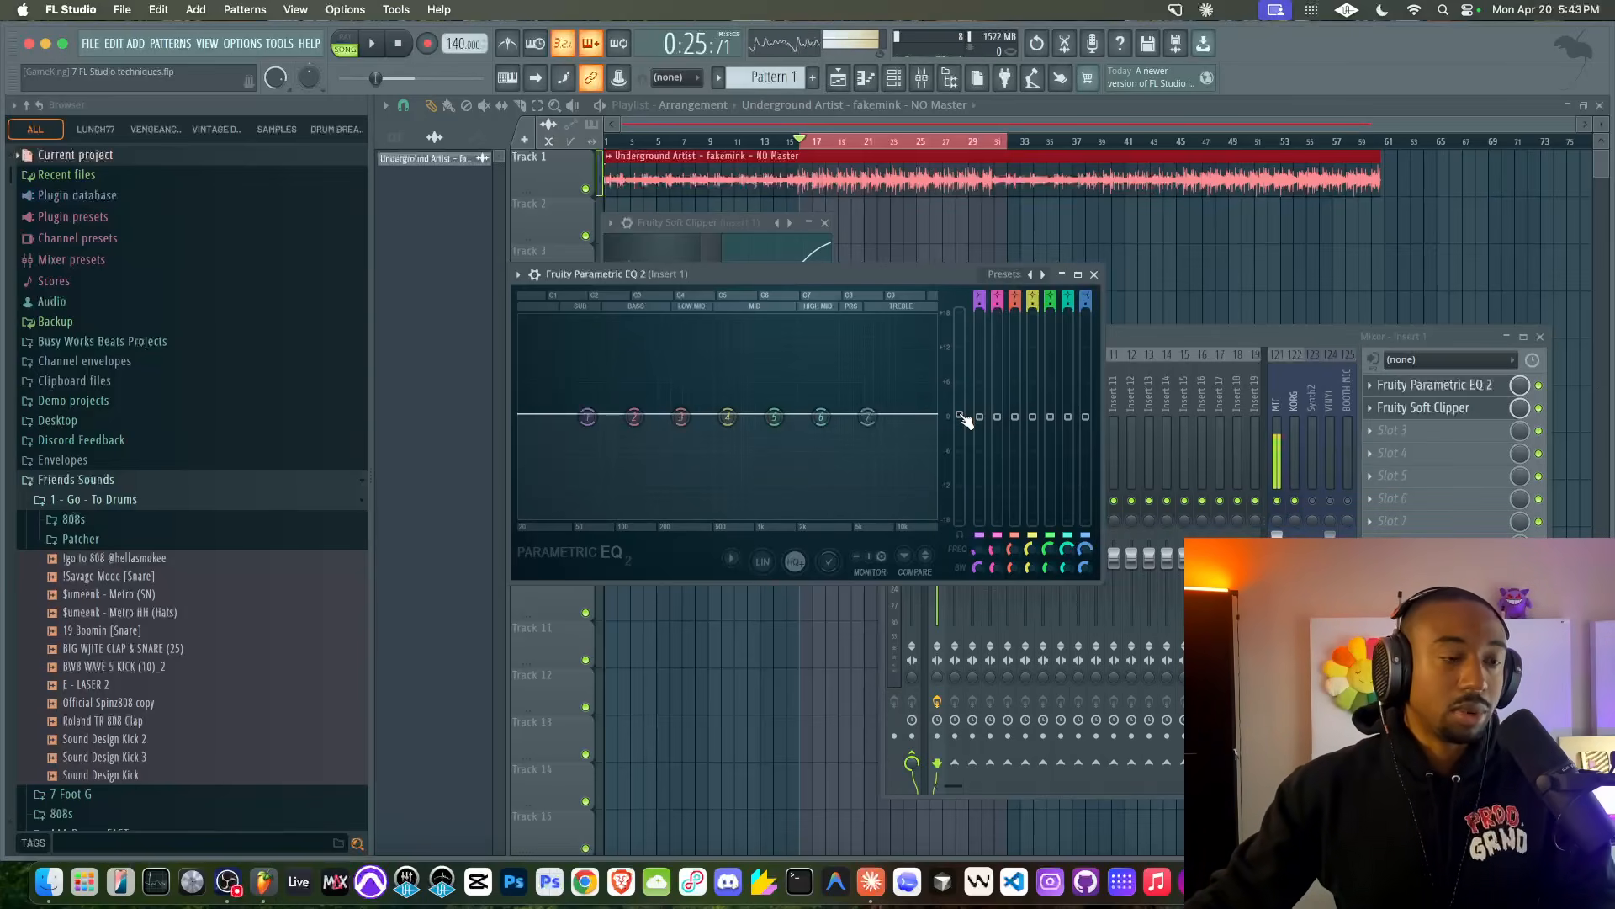
key("space")
left_click_drag(966, 419, 966, 384)
left_click(685, 222)
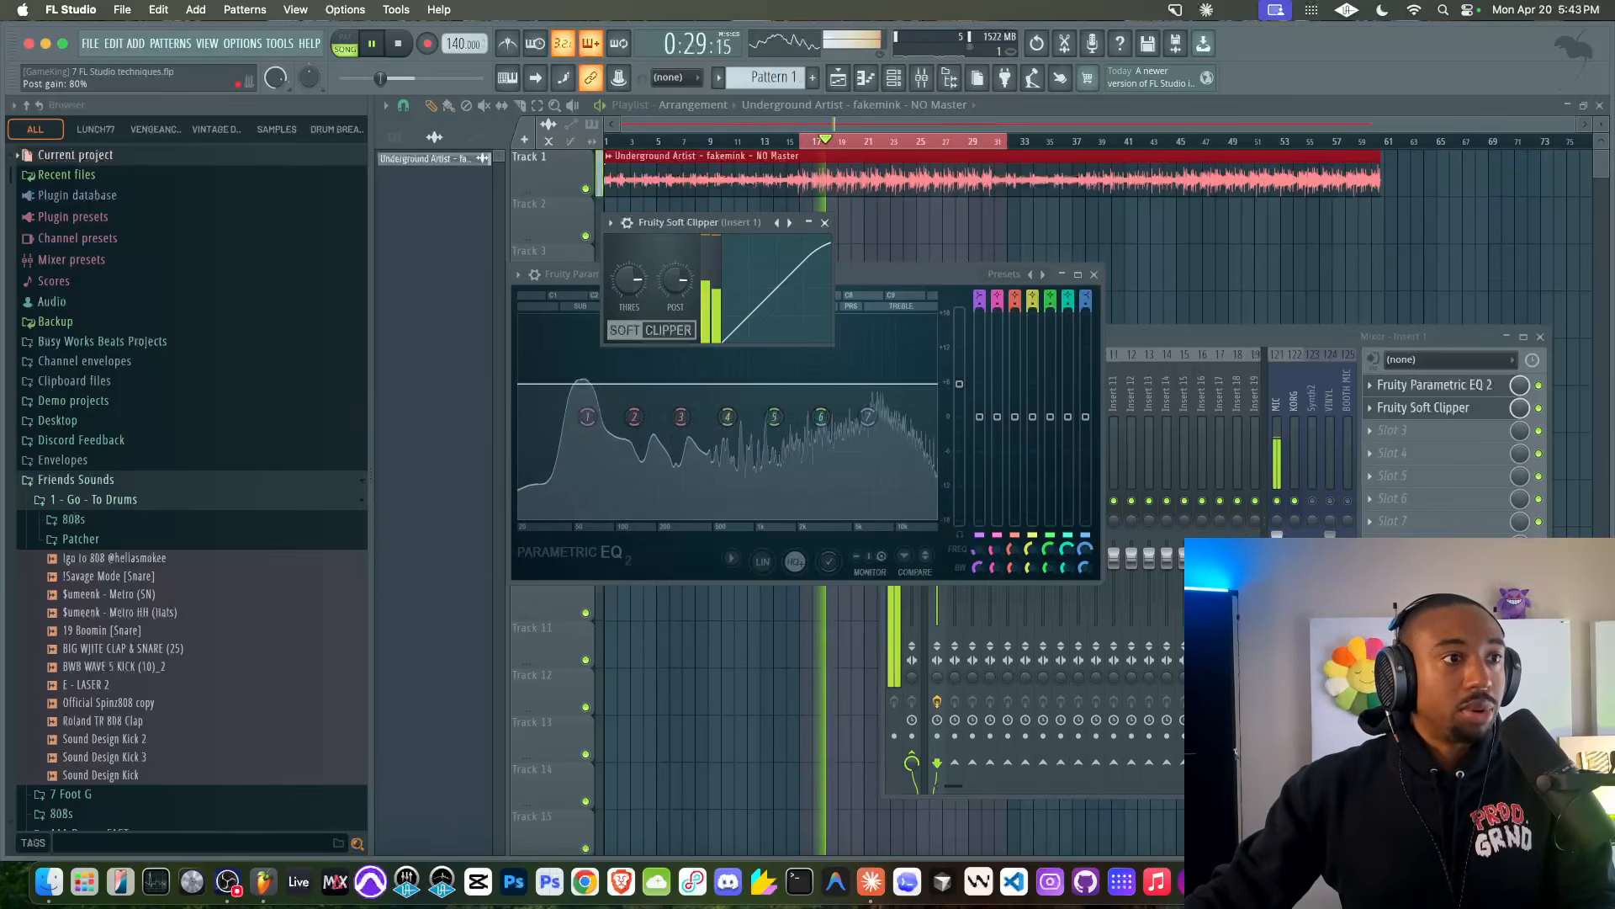
left_click(897, 280)
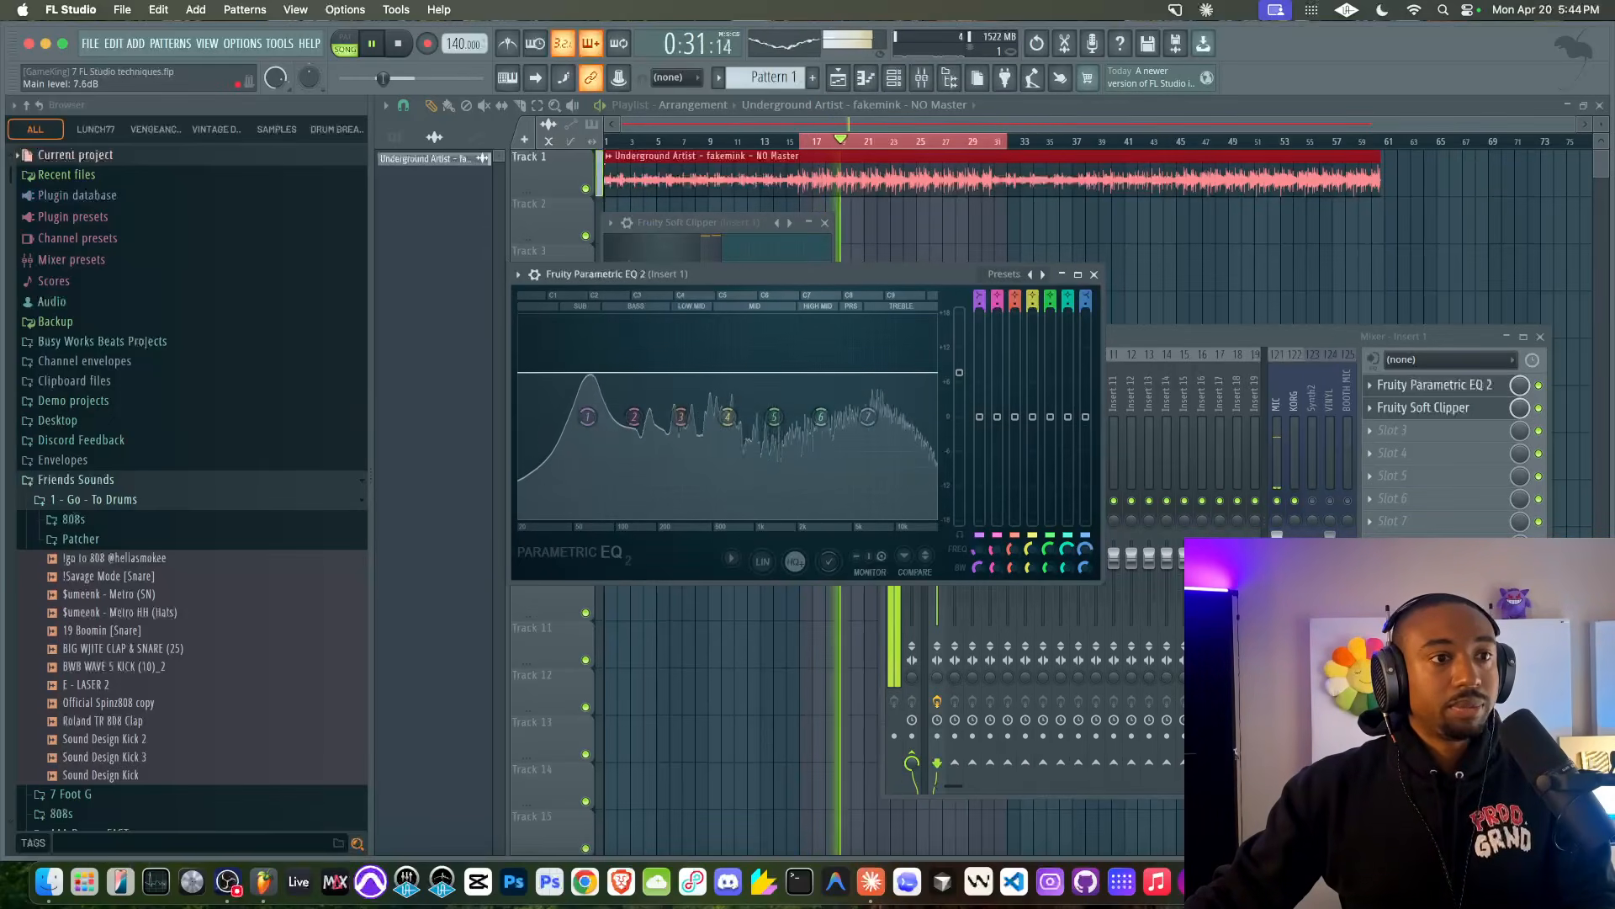
left_click_drag(896, 279, 765, 454)
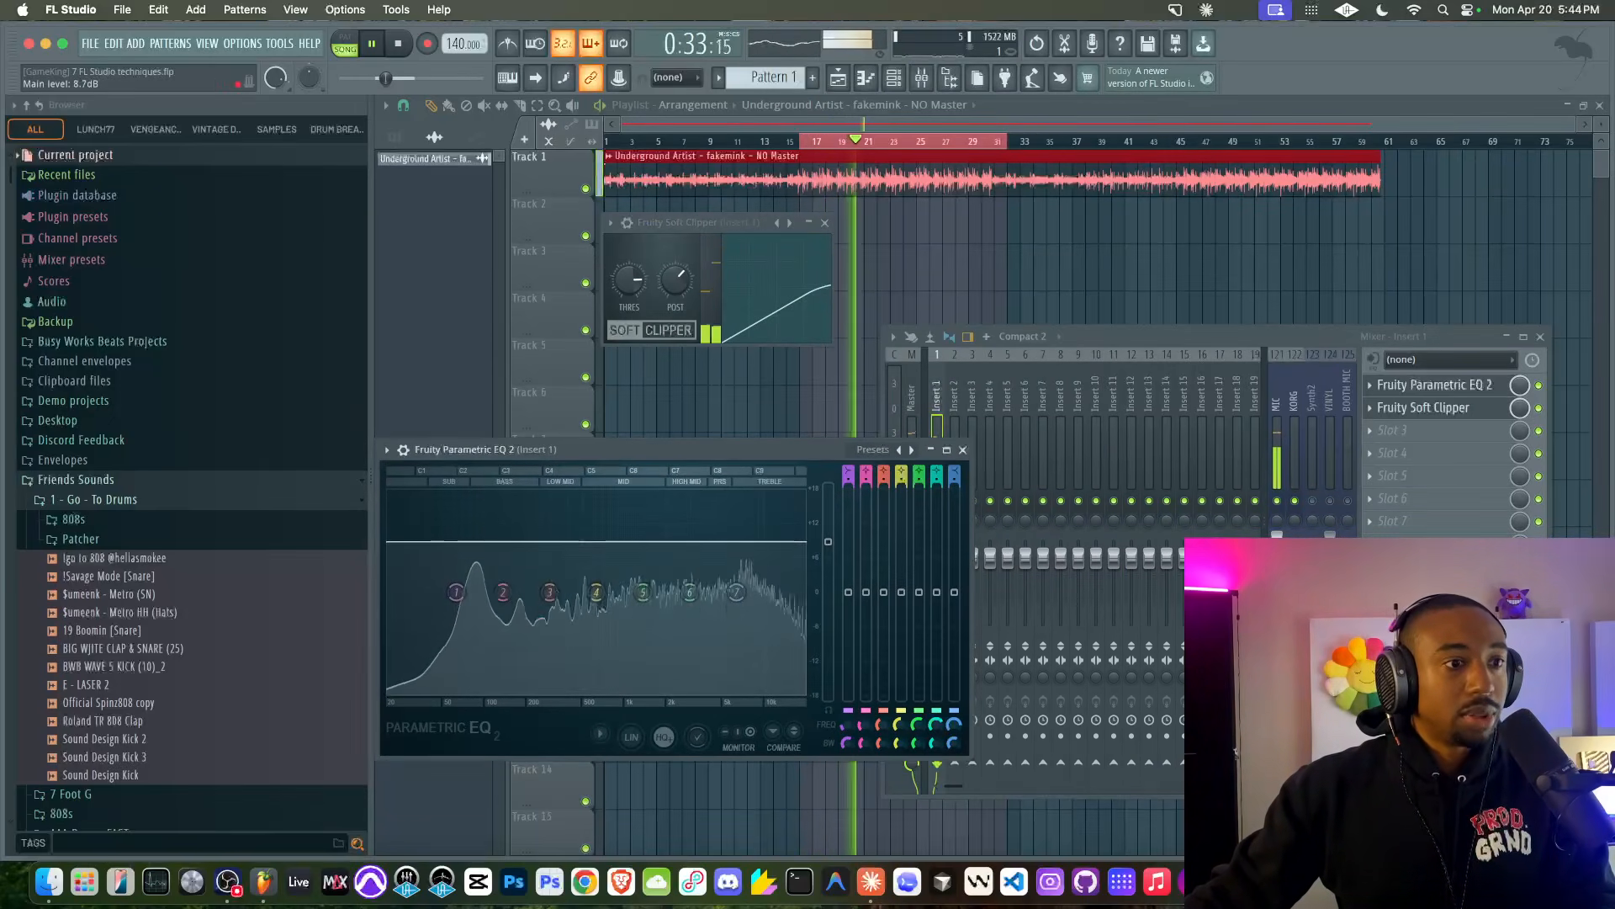
left_click(647, 288)
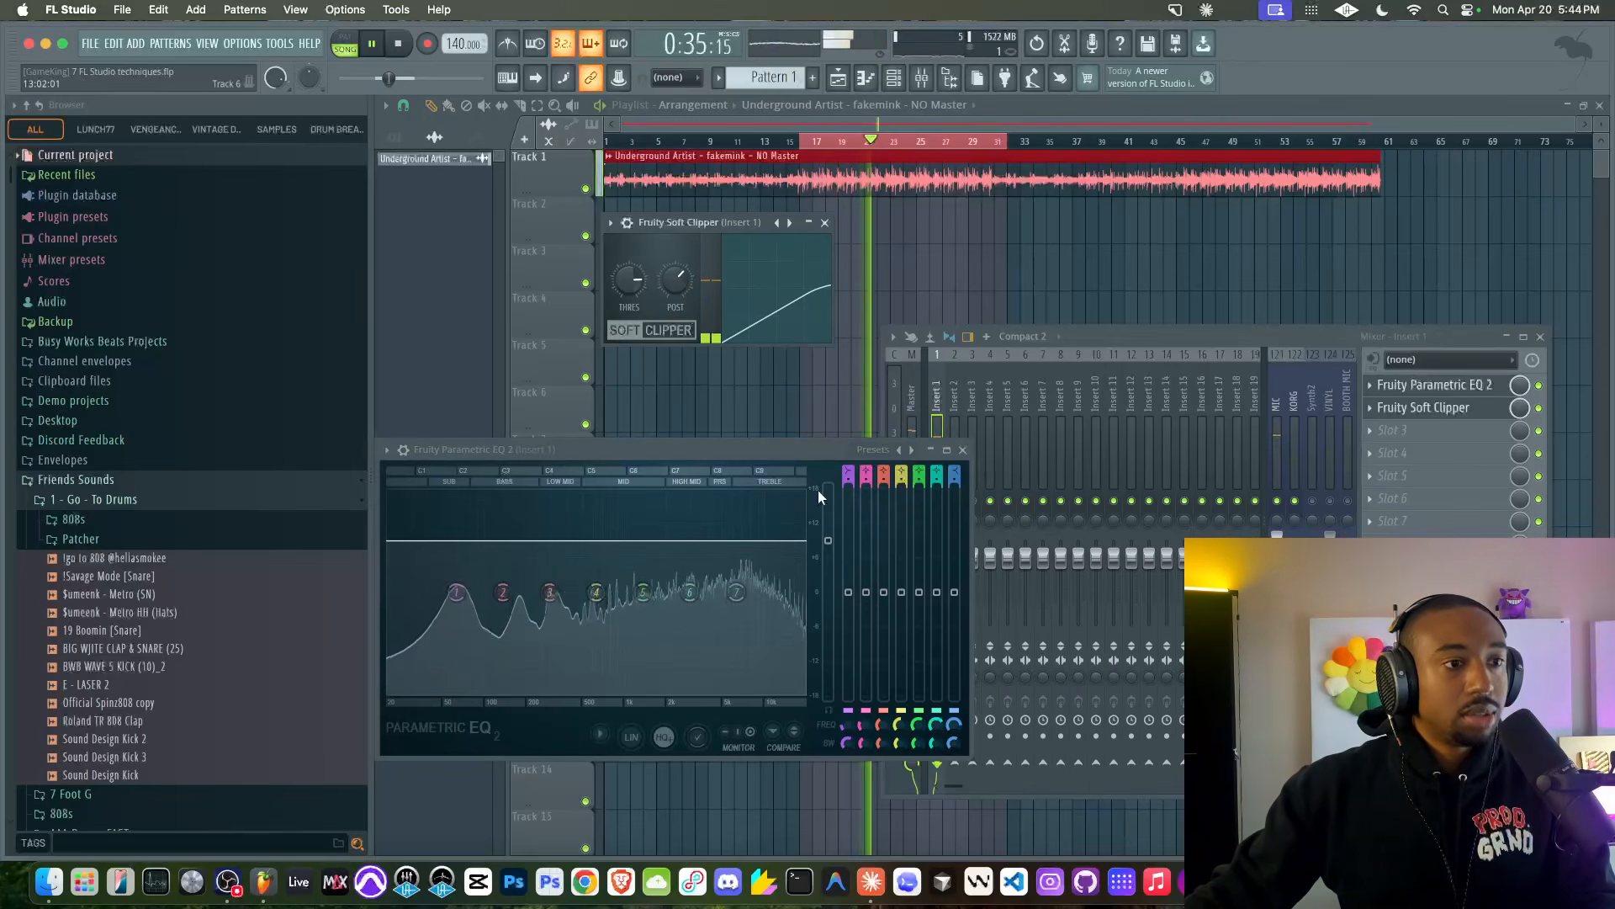
left_click_drag(830, 542, 828, 522)
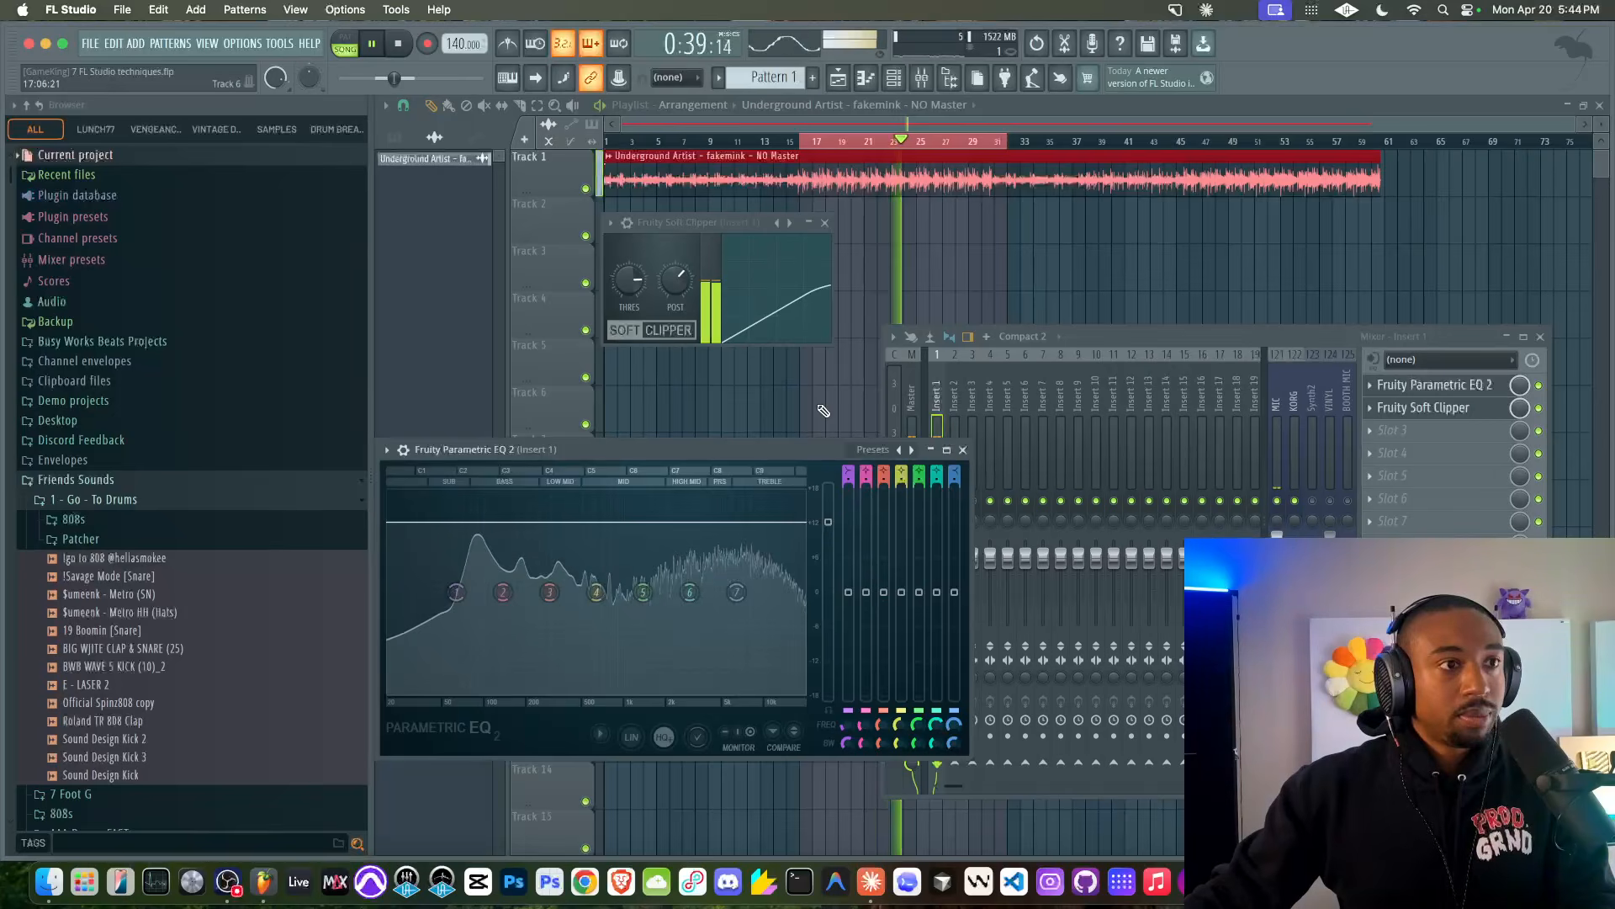
- Lower the soft clipper's threshold to -51.8 dB and raise its post gain
left_click(665, 288)
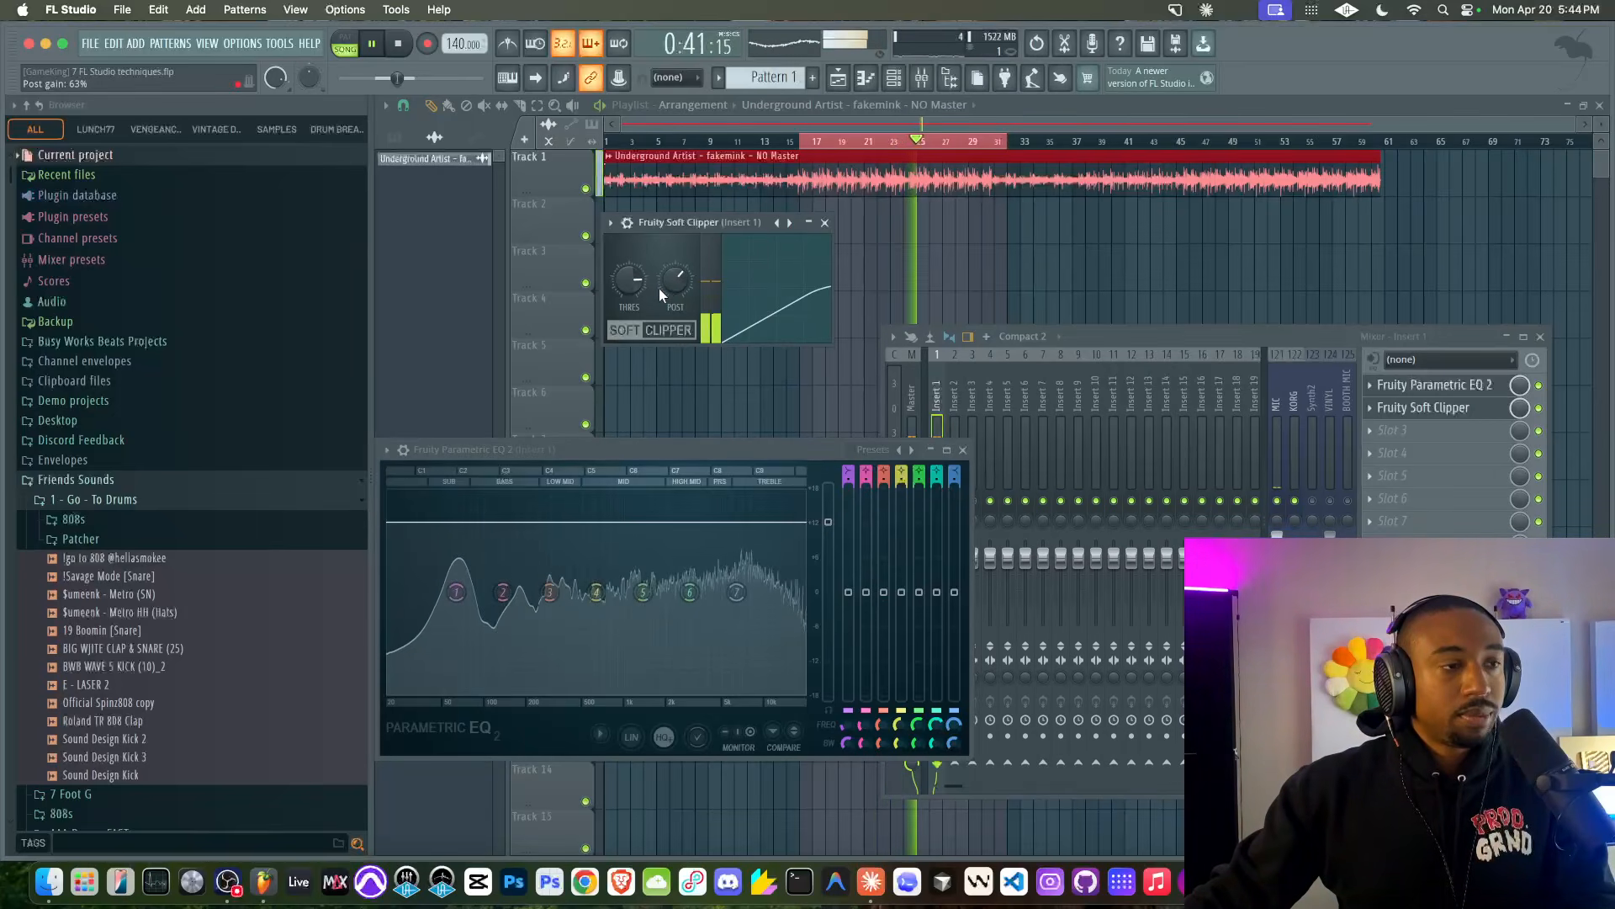
left_click_drag(634, 274, 635, 336)
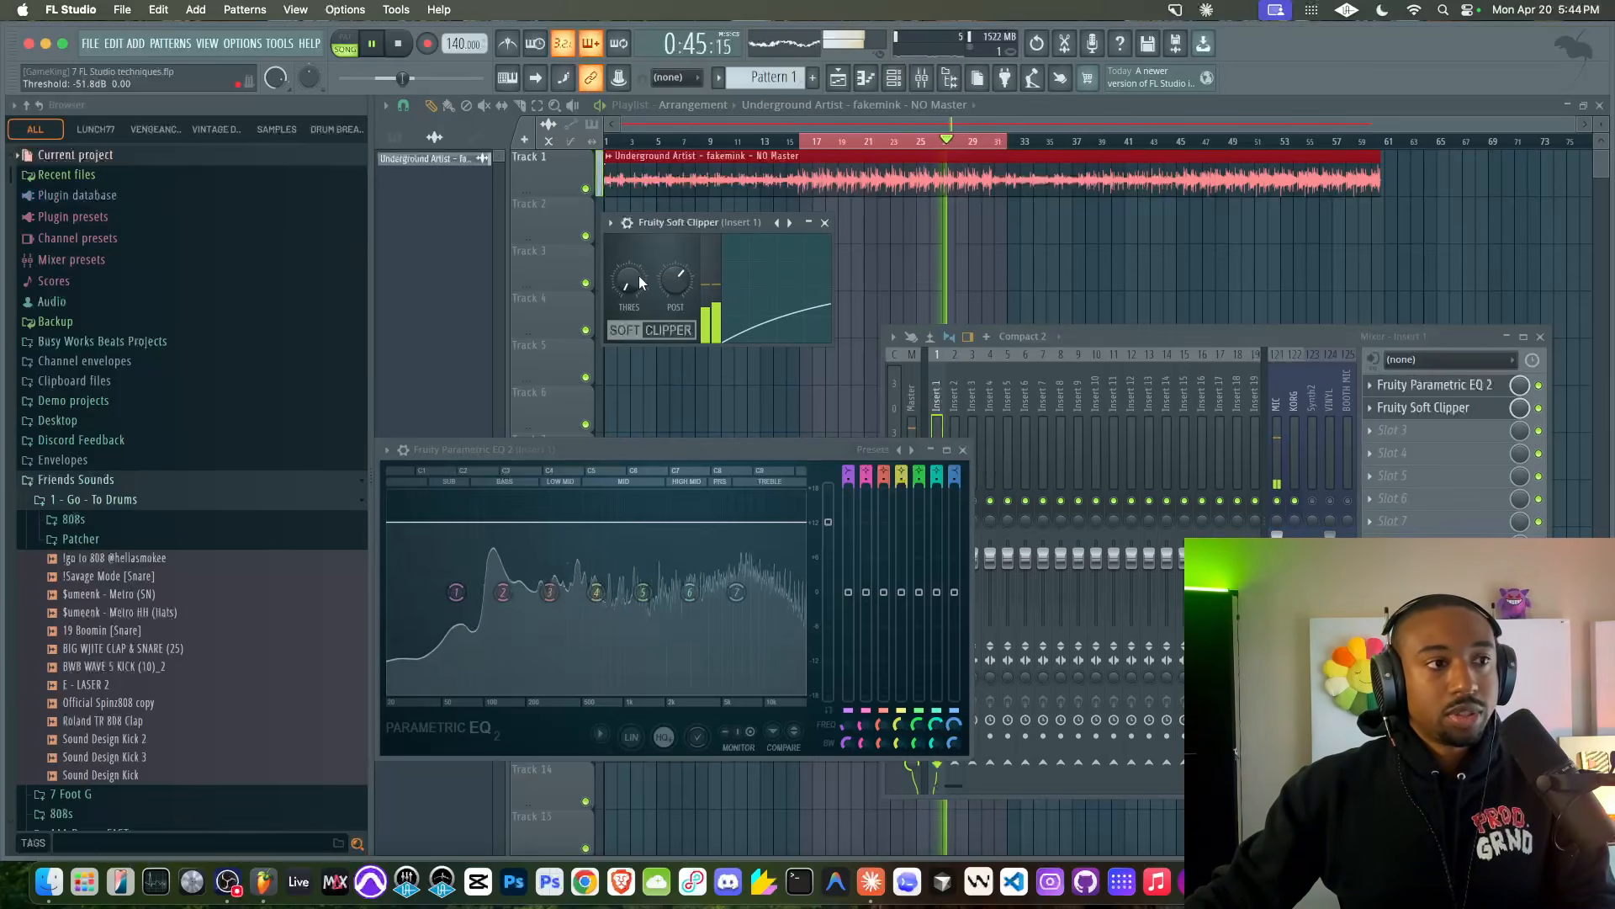
left_click_drag(675, 279, 676, 250)
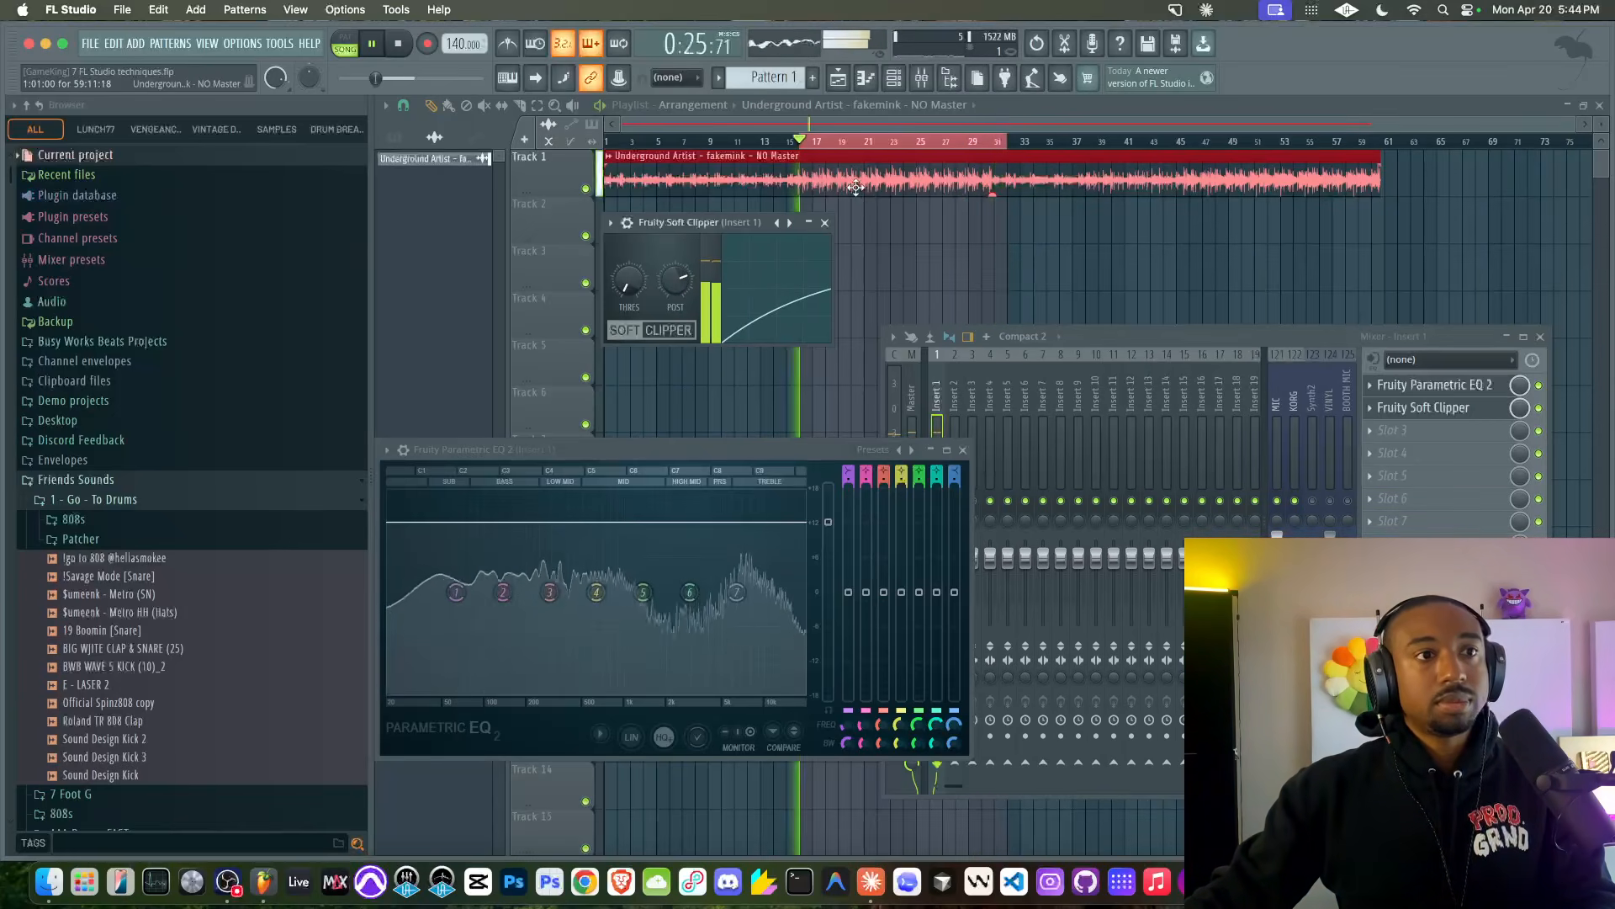
- Lower the EQ's main level to 9.8 dB and boost its band 1 low shelf by 6.5 dB at 114 Hz
left_click_drag(828, 523, 828, 535)
left_click_drag(848, 592, 848, 554)
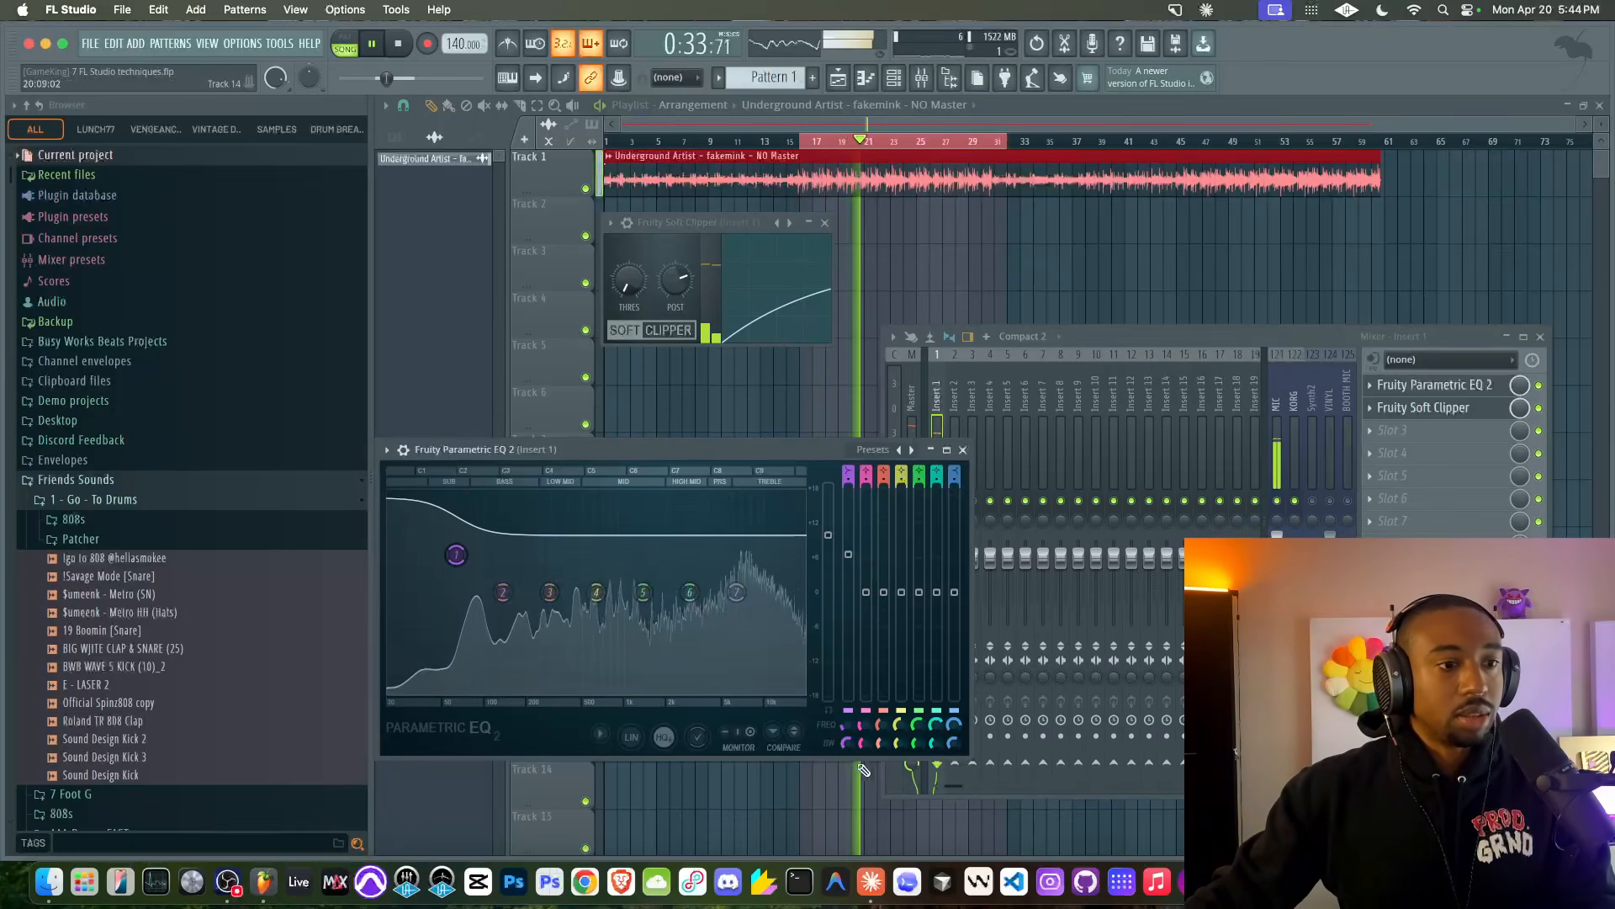
left_click_drag(848, 725, 848, 706)
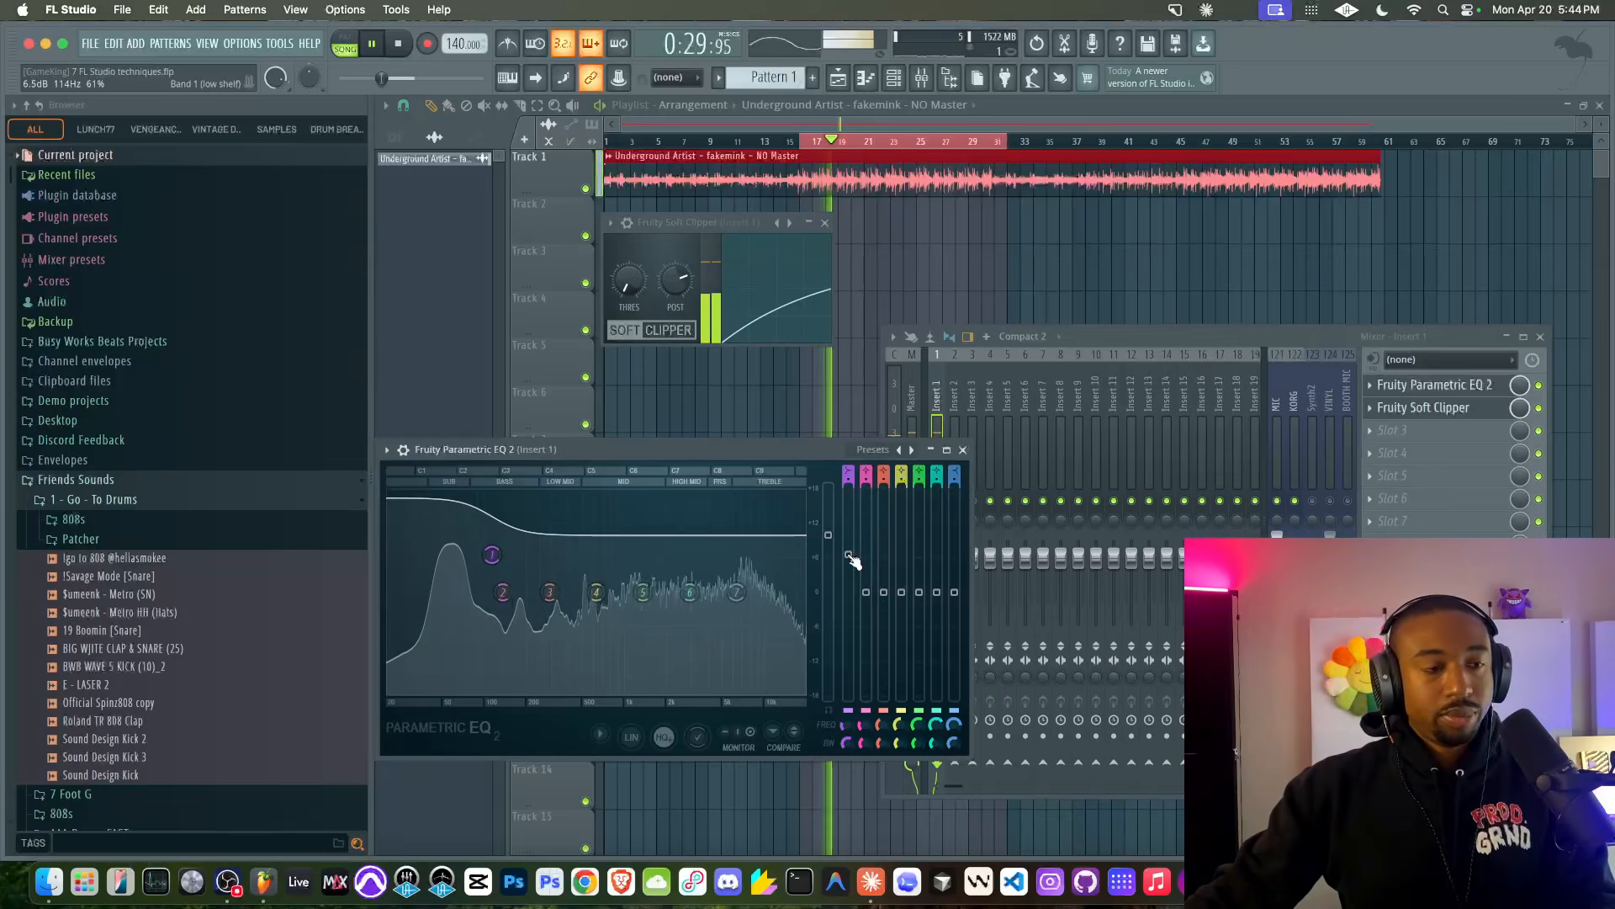
- Stop playback and reset the EQ's band 1 level and main level to their defaults
key("space")
right_click(850, 556)
left_click(864, 565)
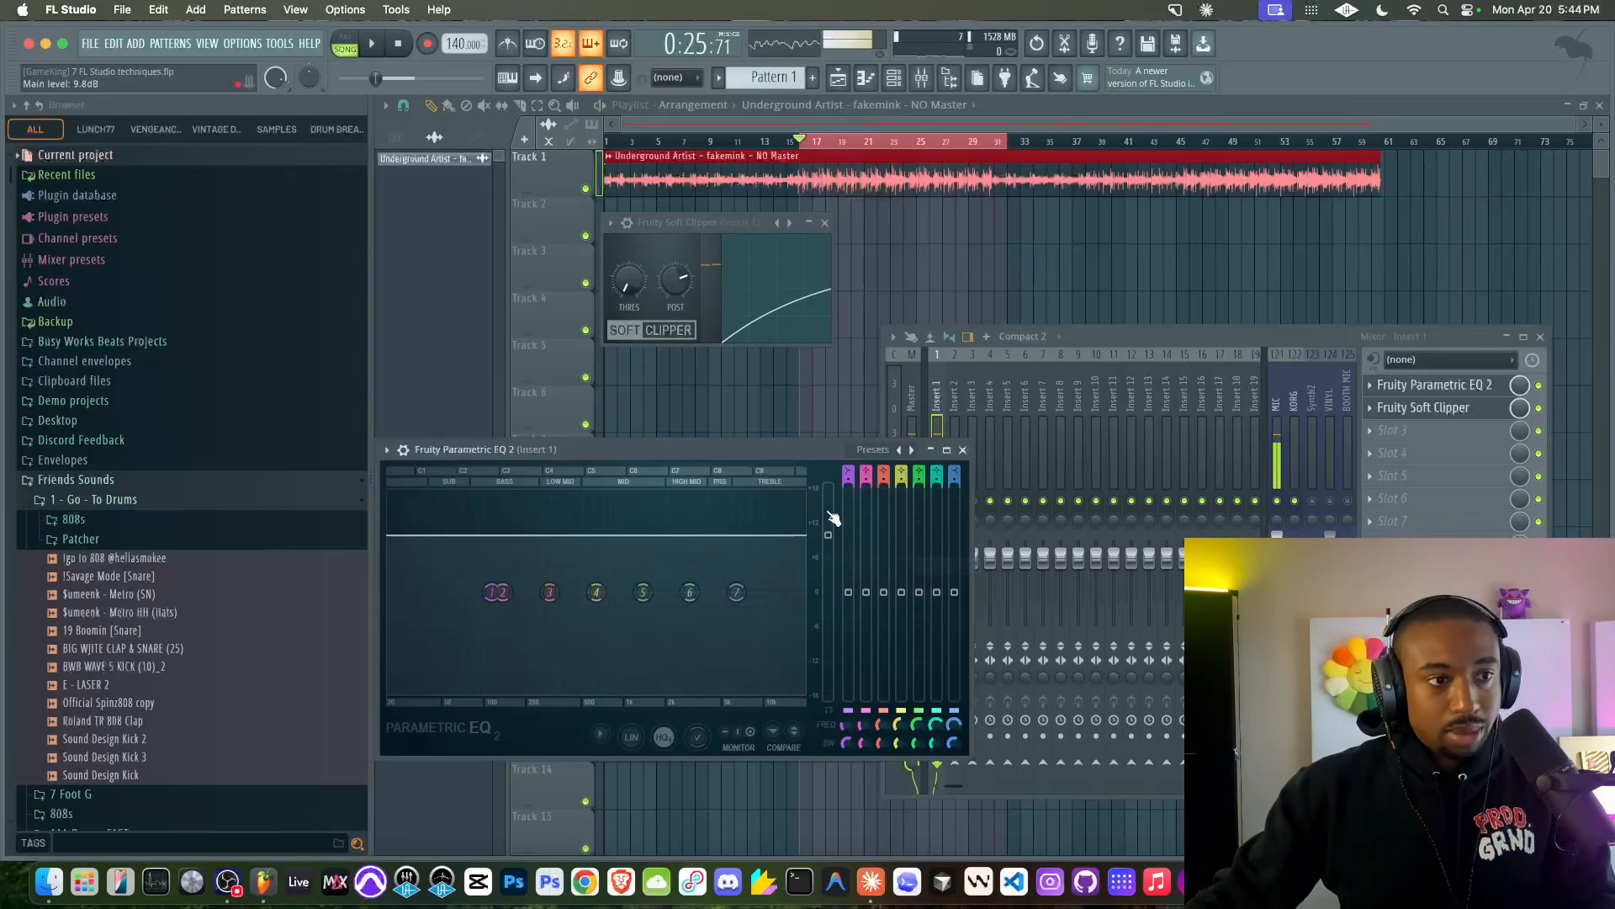
right_click(829, 530)
left_click(846, 538)
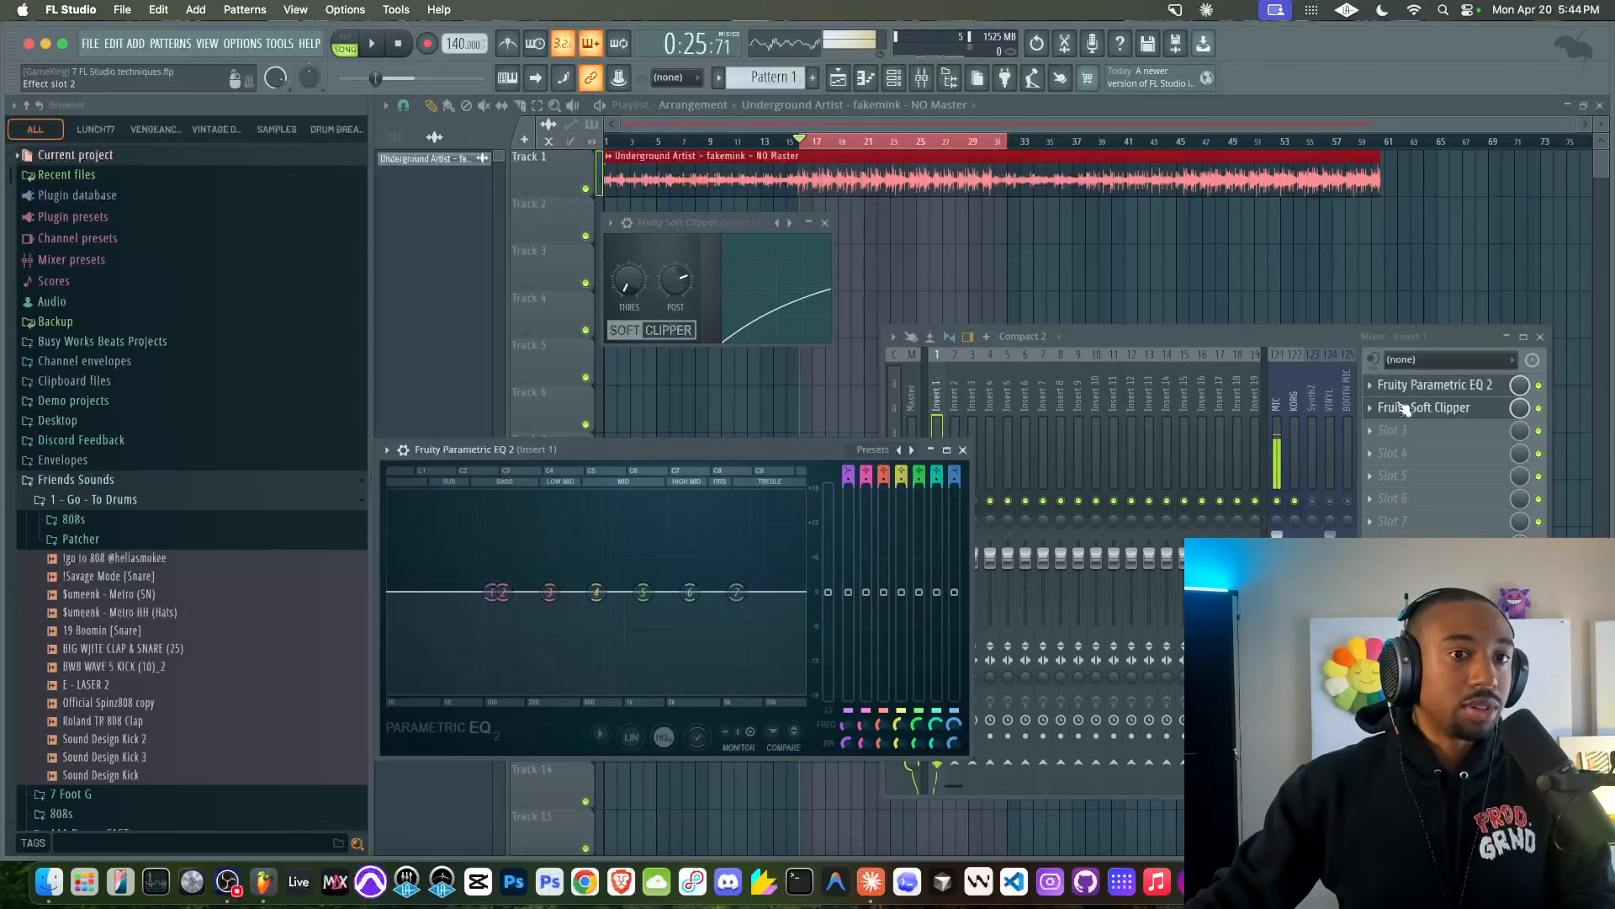
- Disable Fruity Soft Clipper and Fruity Parametric EQ 2 on Insert 1 and delete both effects
left_click(1539, 408)
left_click(1539, 385)
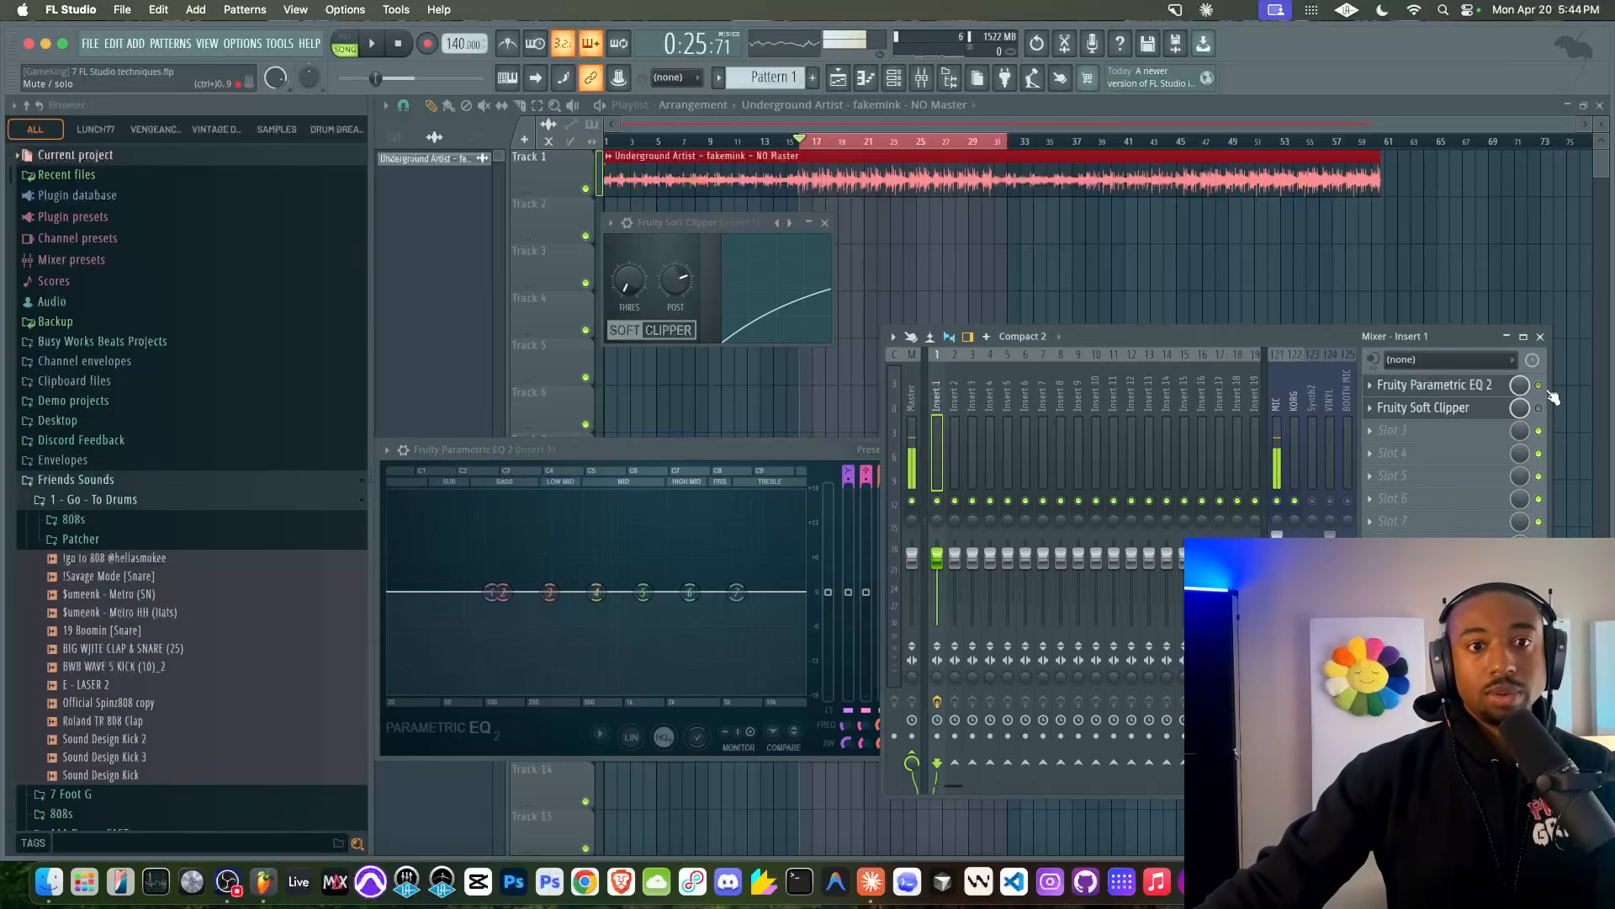
left_click(1370, 409)
left_click(1380, 410)
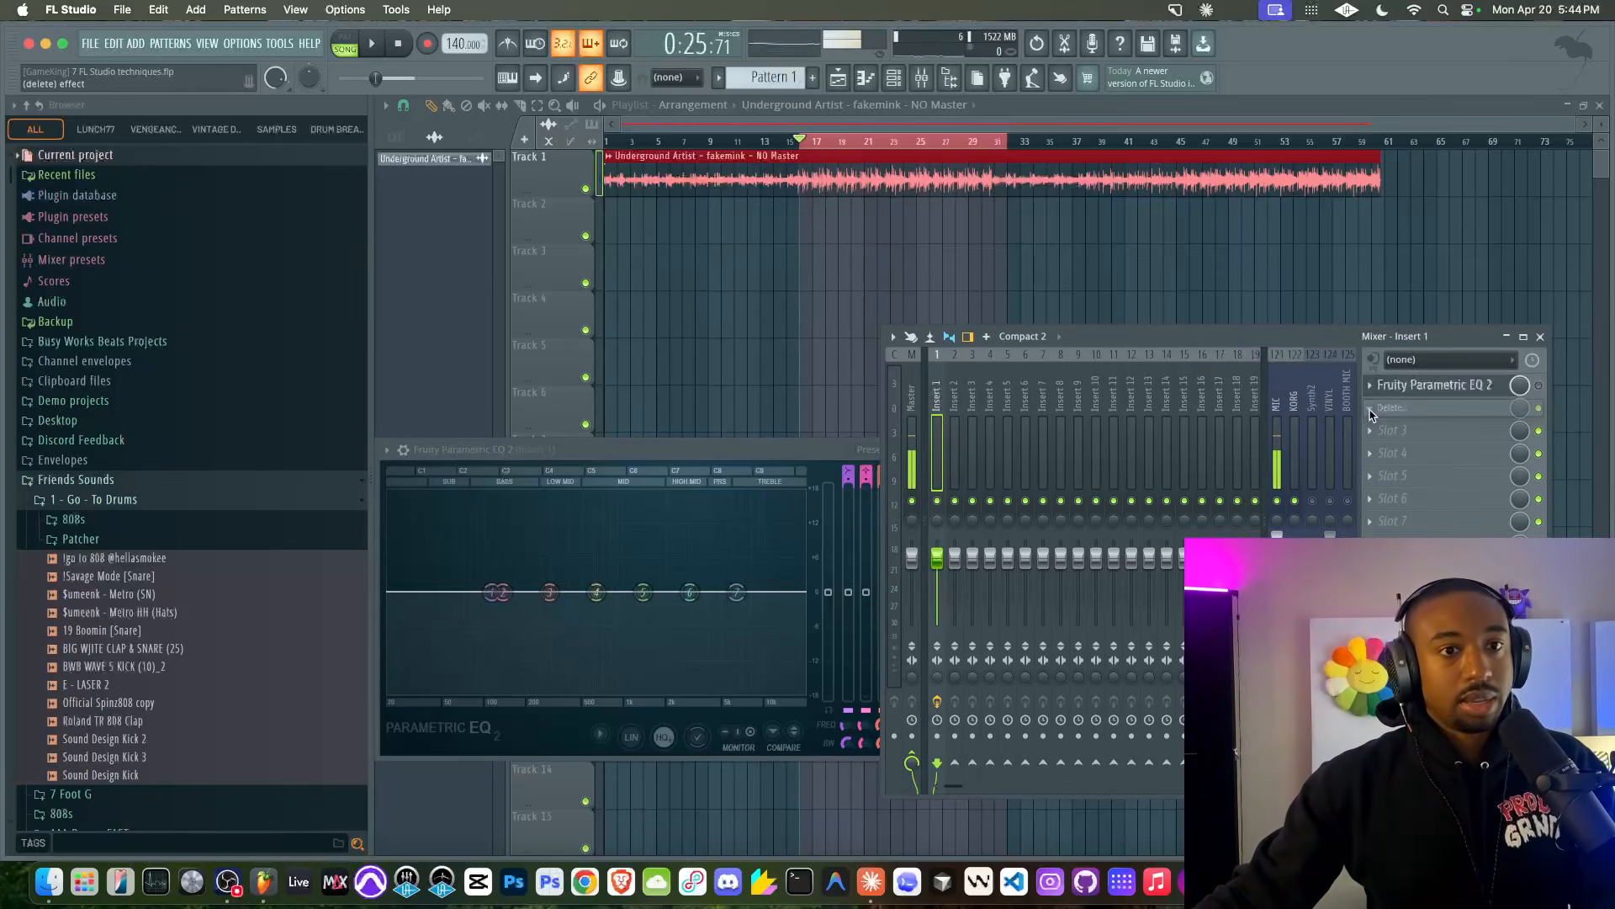
left_click(1370, 385)
left_click(1384, 407)
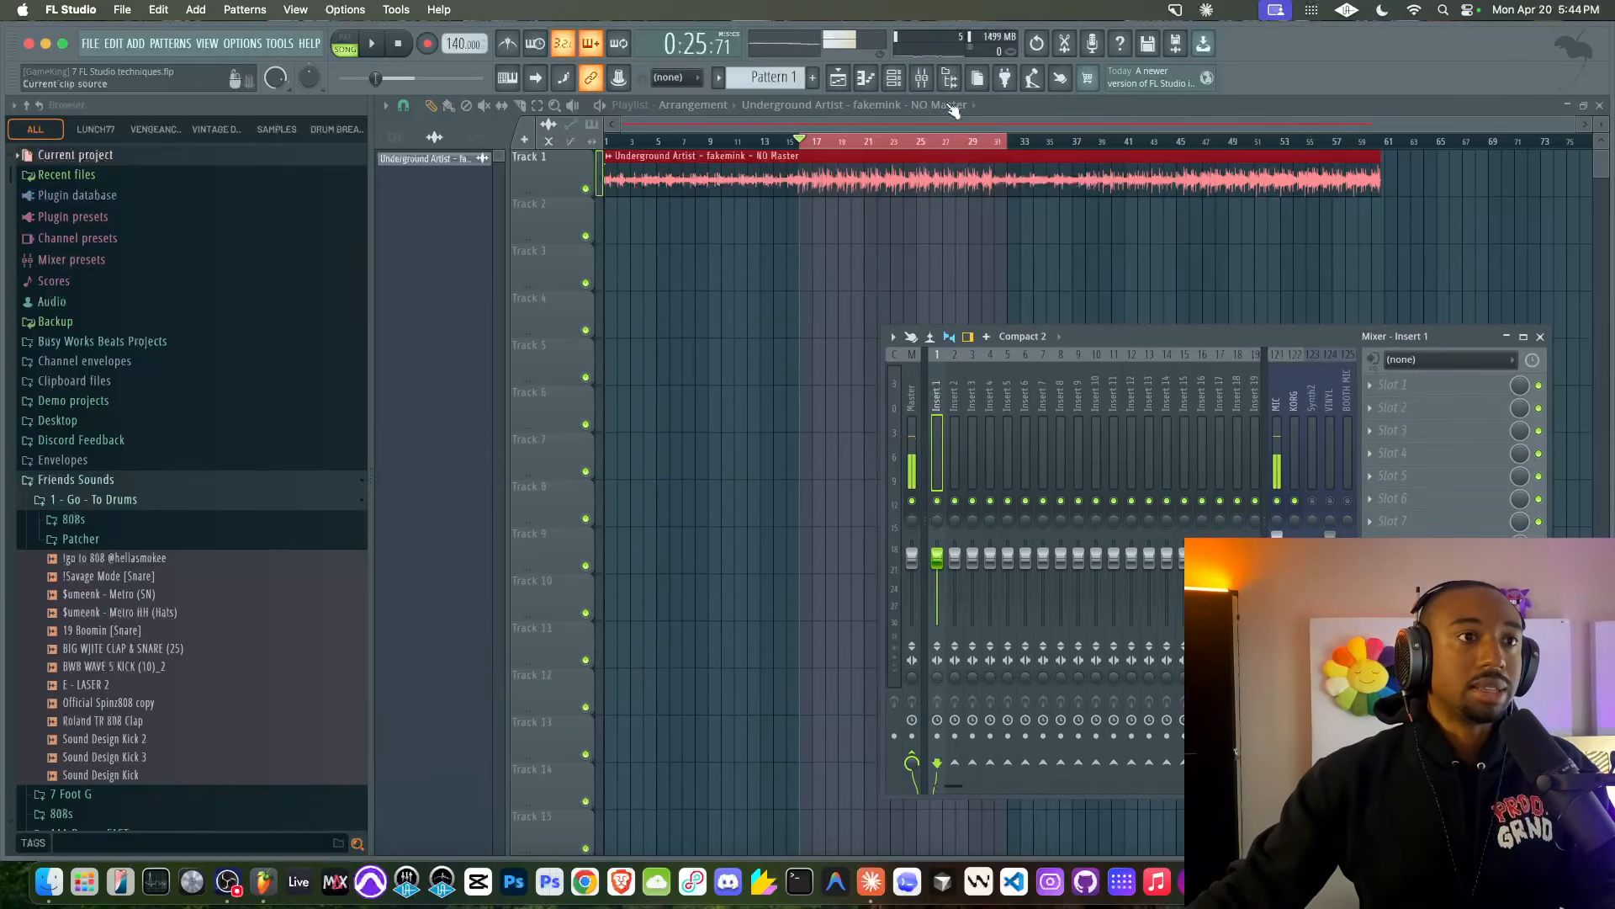
- Show all channels in the channel rack and move the "soft clipper" channel down below "auto smooth in edison"
left_click(894, 78)
left_click(518, 106)
left_click(517, 126)
left_click(643, 148)
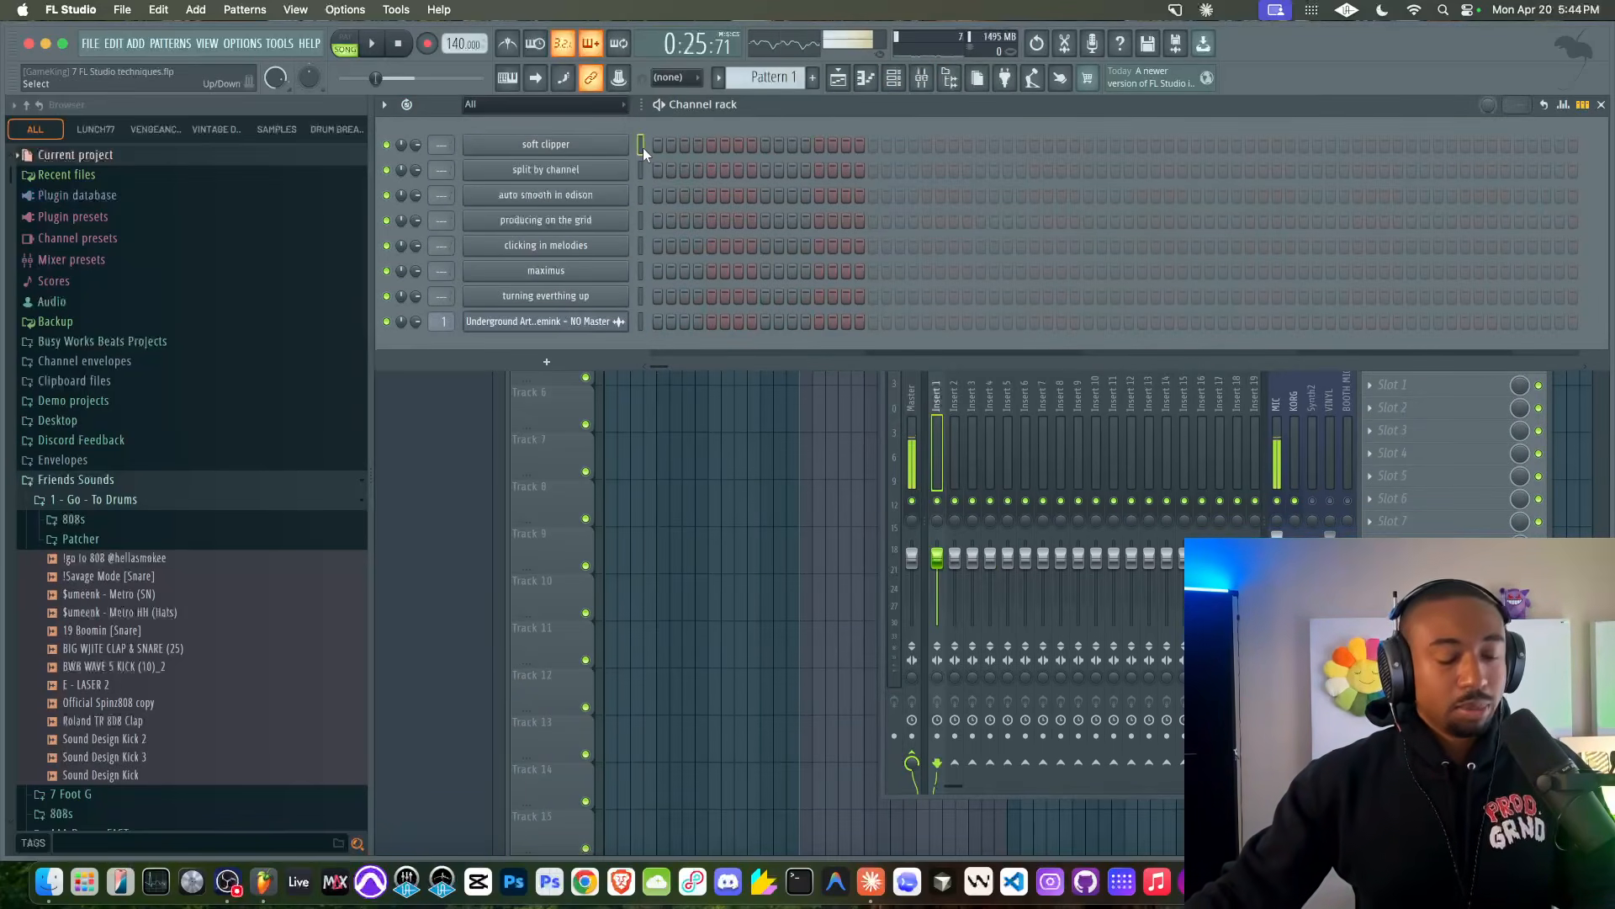
key("alt+Down")
key("alt+Down")
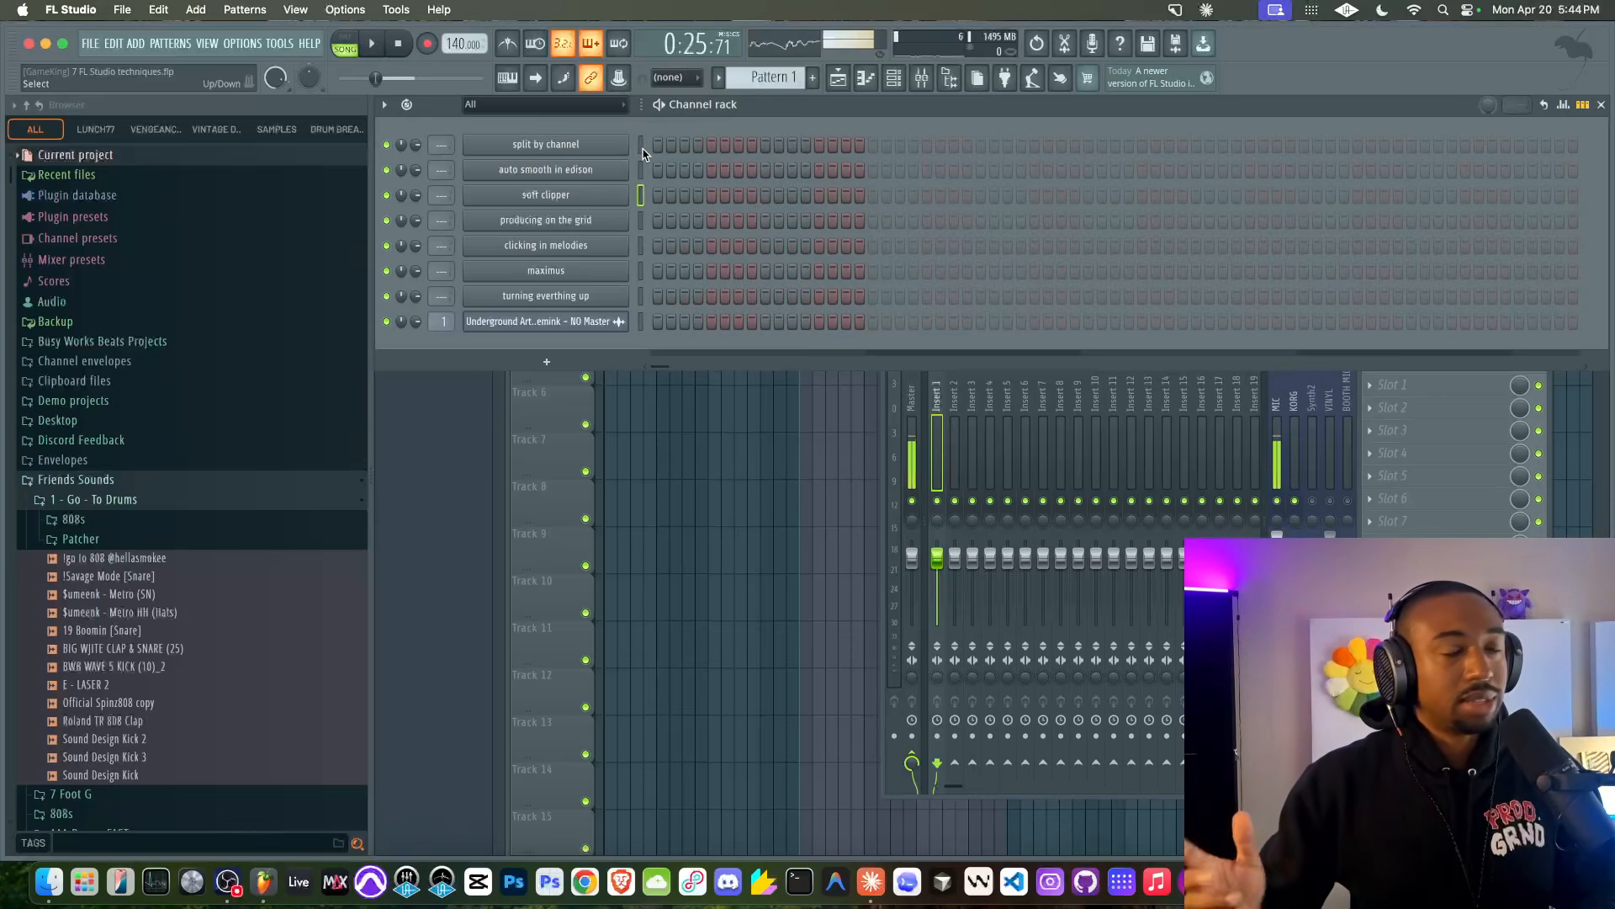
- Recolor the "soft clipper" channel teal, keeping its name
right_click(567, 192)
left_click(652, 228)
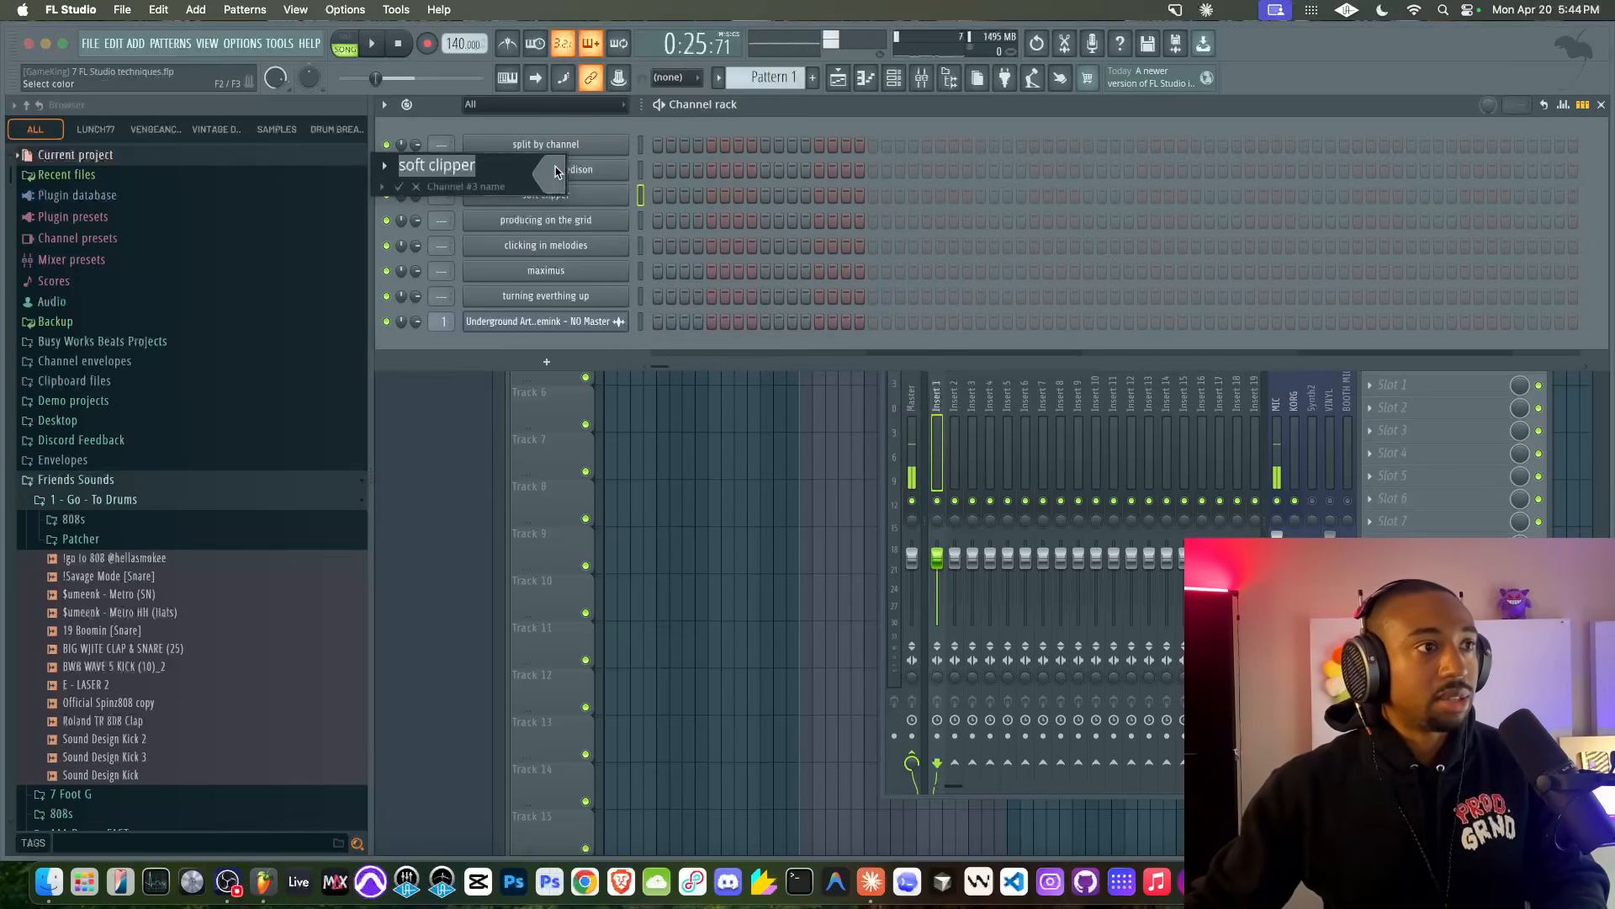
left_click(554, 173)
left_click(685, 392)
key("Return")
key("Return")
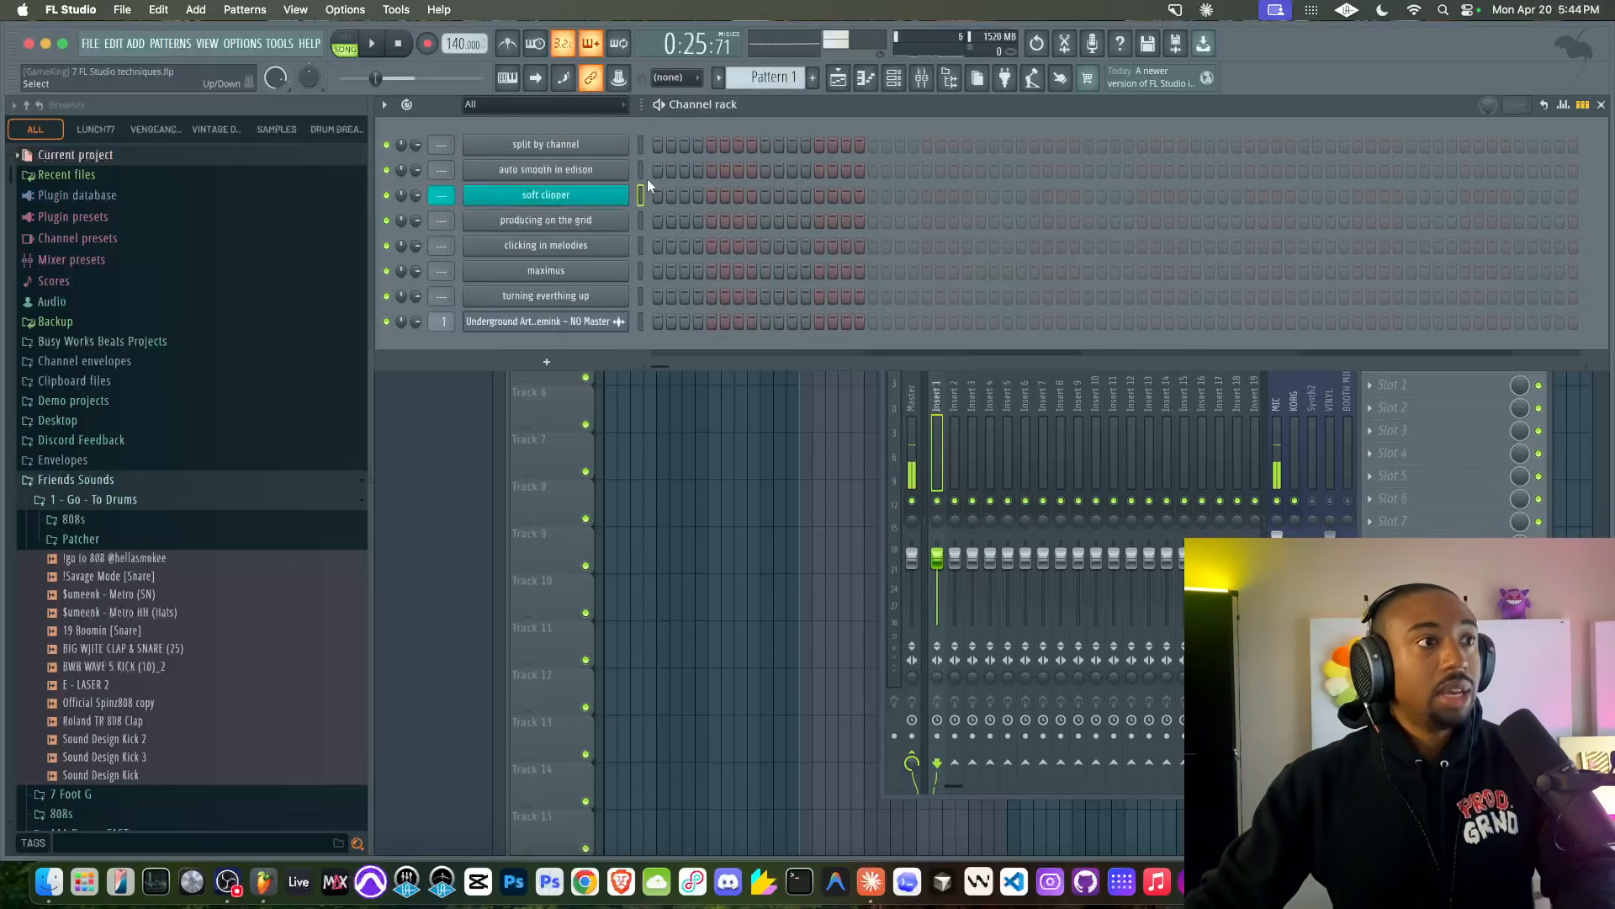
- Move the "split by channel" channel down the rack to just above the Underground Artist audio channel
left_click(639, 147)
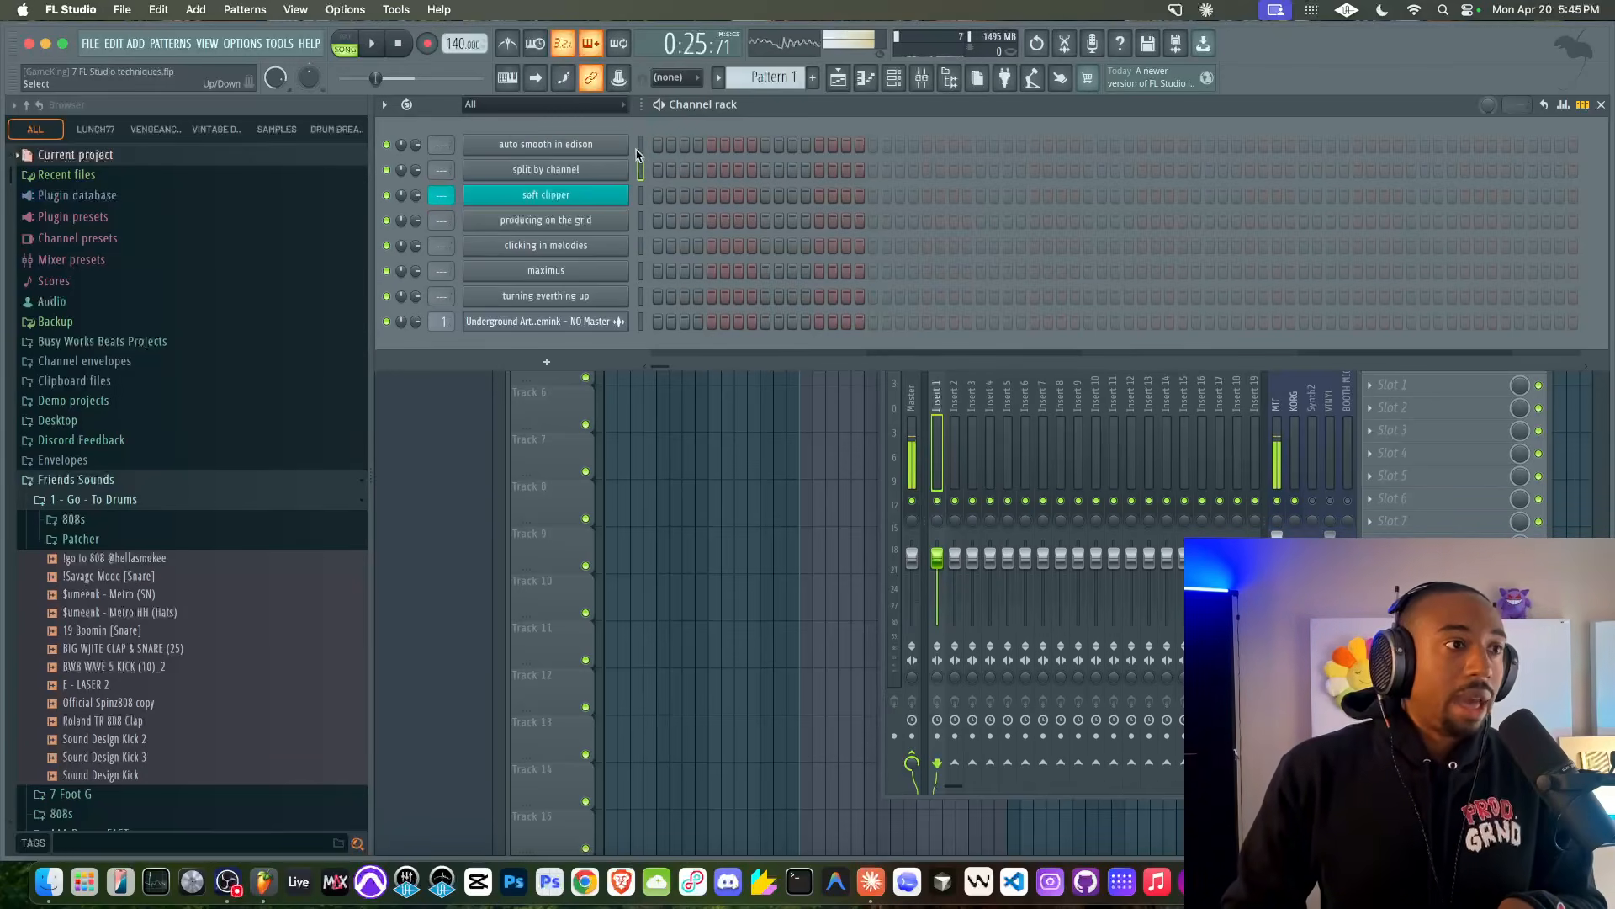
key("alt+Down")
key("alt+Down")
key("alt+Down")
key("alt+Down")
key("alt+Down")
key("alt+Down")
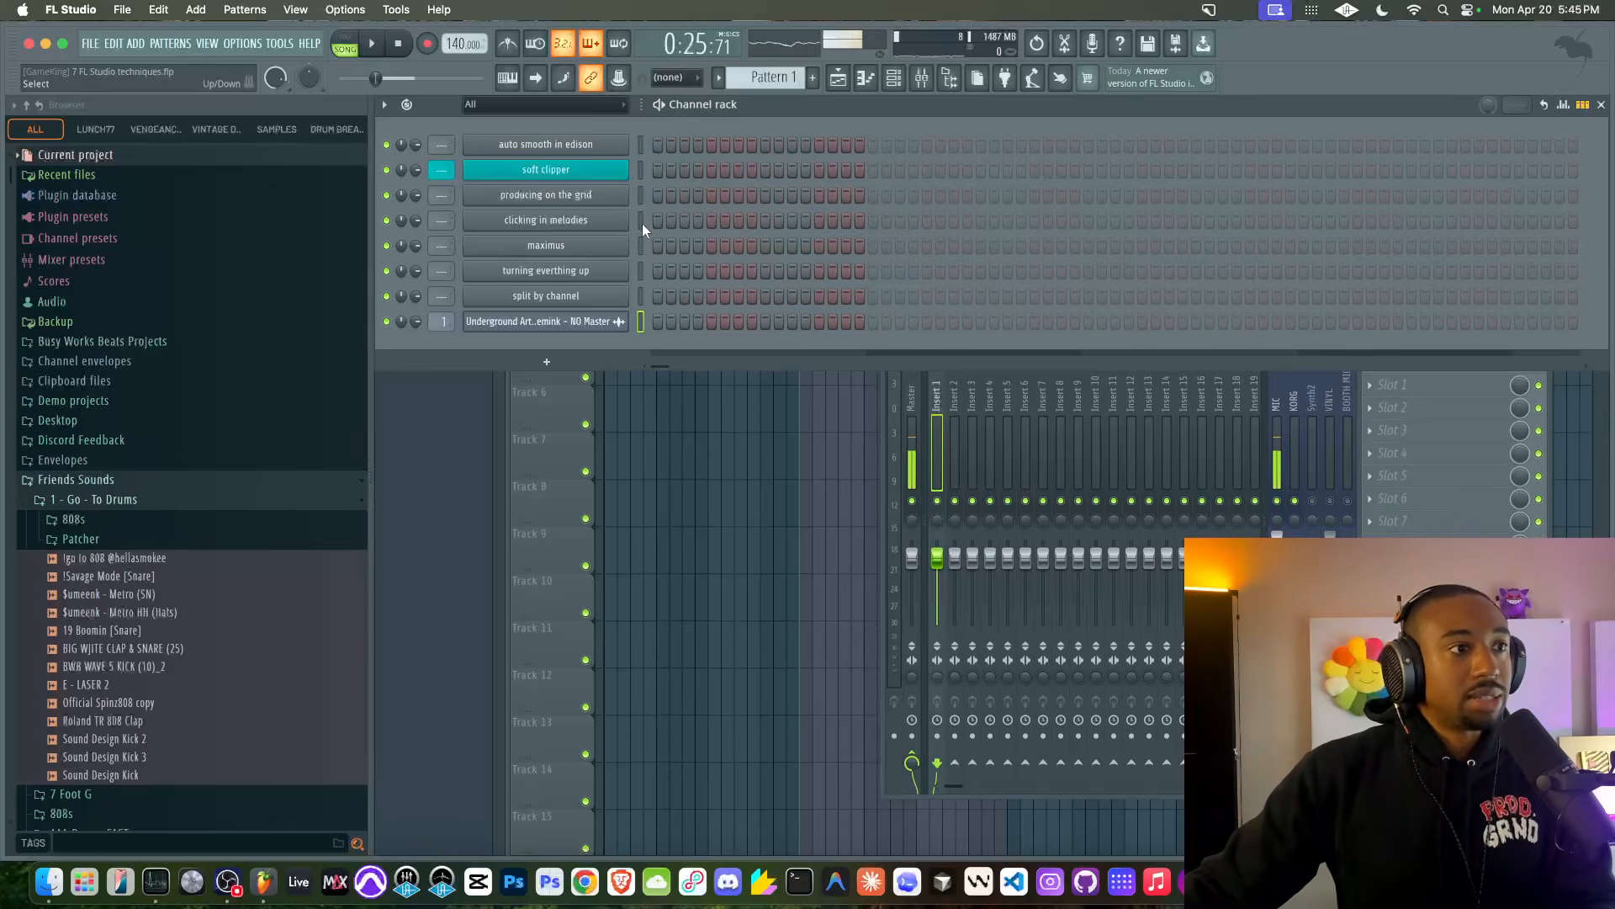
left_click(636, 291)
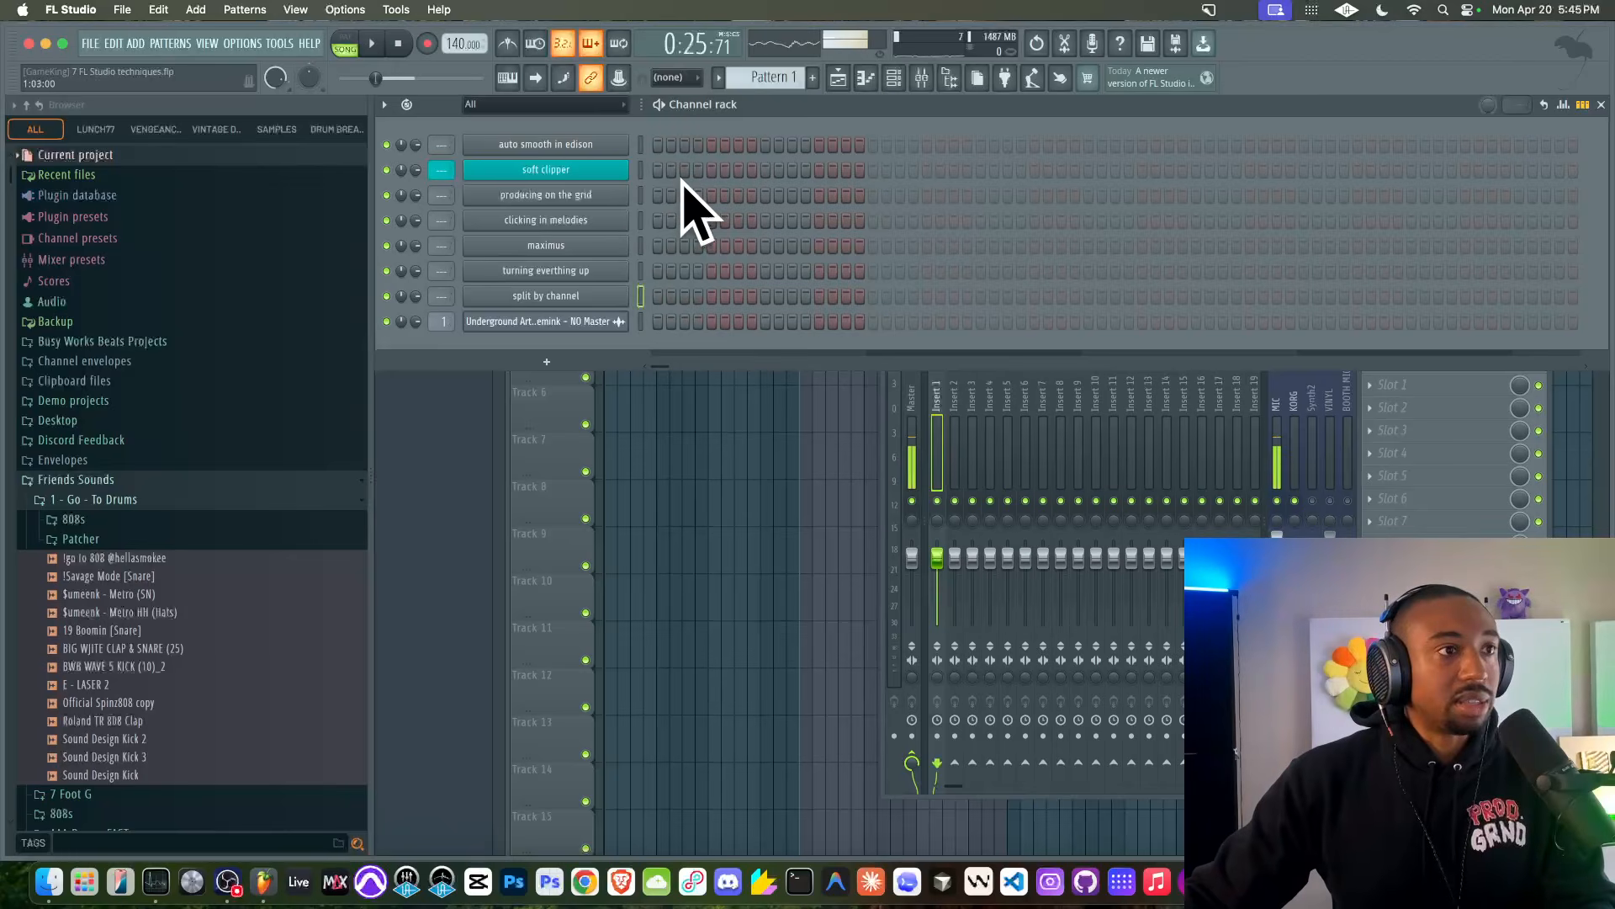
- Enter runs of steps in Pattern 1 for "auto smooth in edison", "clicking in melodies", "turning everthing up", "split by channel" and the Underground Artist channel
left_click_drag(658, 145, 1037, 143)
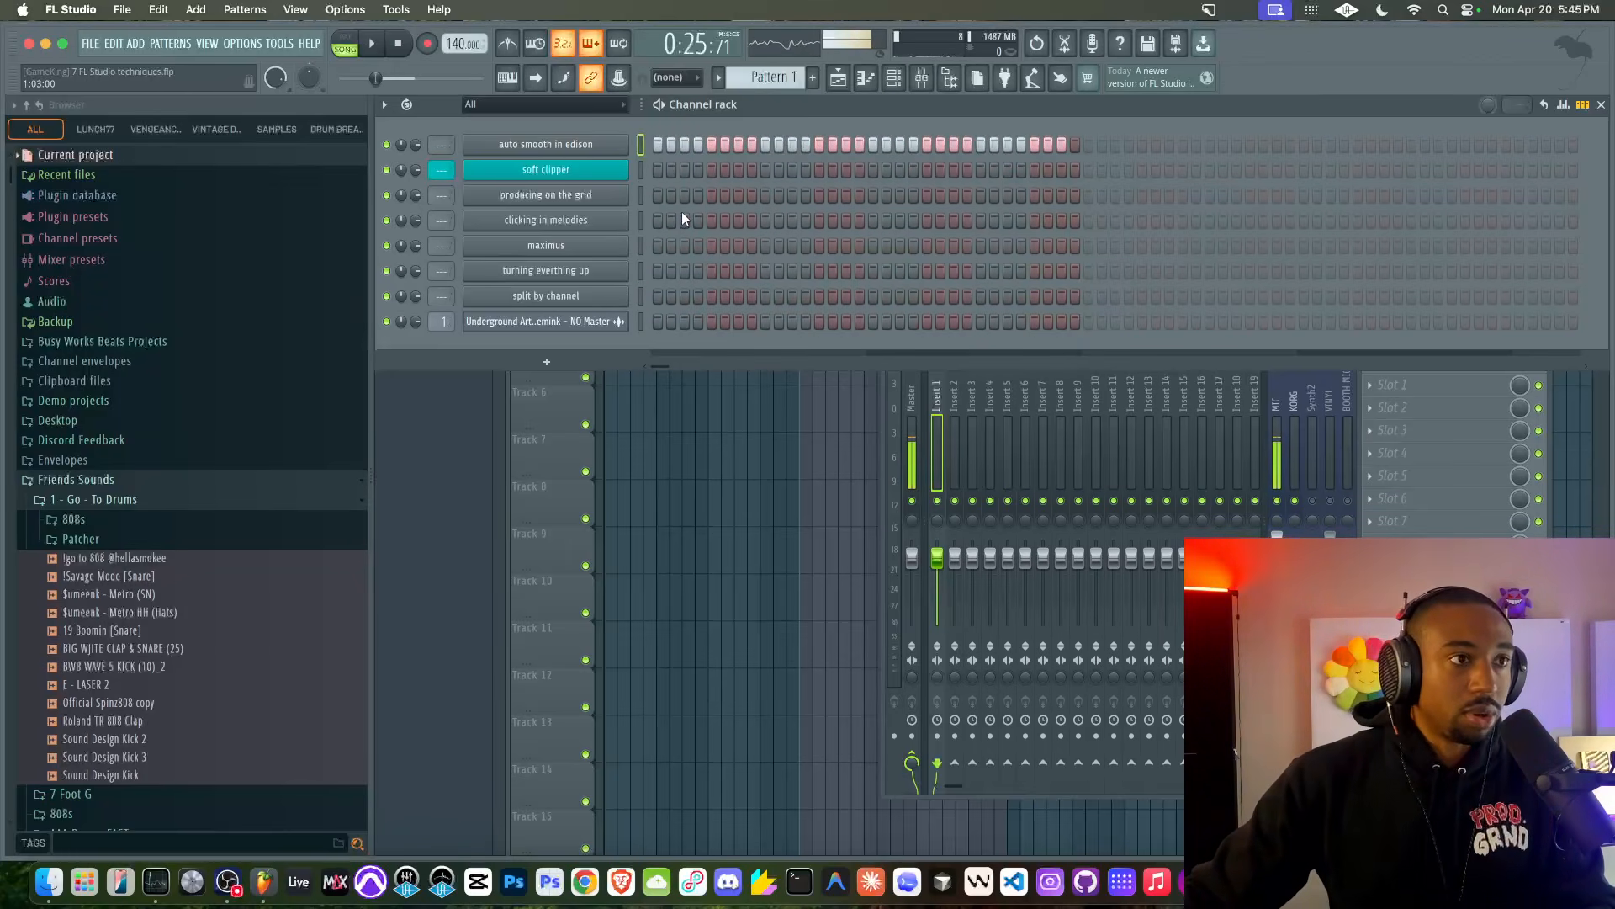
left_click_drag(657, 220, 781, 214)
left_click_drag(685, 270, 775, 271)
mouse_move(940, 270)
left_mouse_down()
mouse_move(1021, 270)
mouse_move(1062, 321)
left_mouse_up()
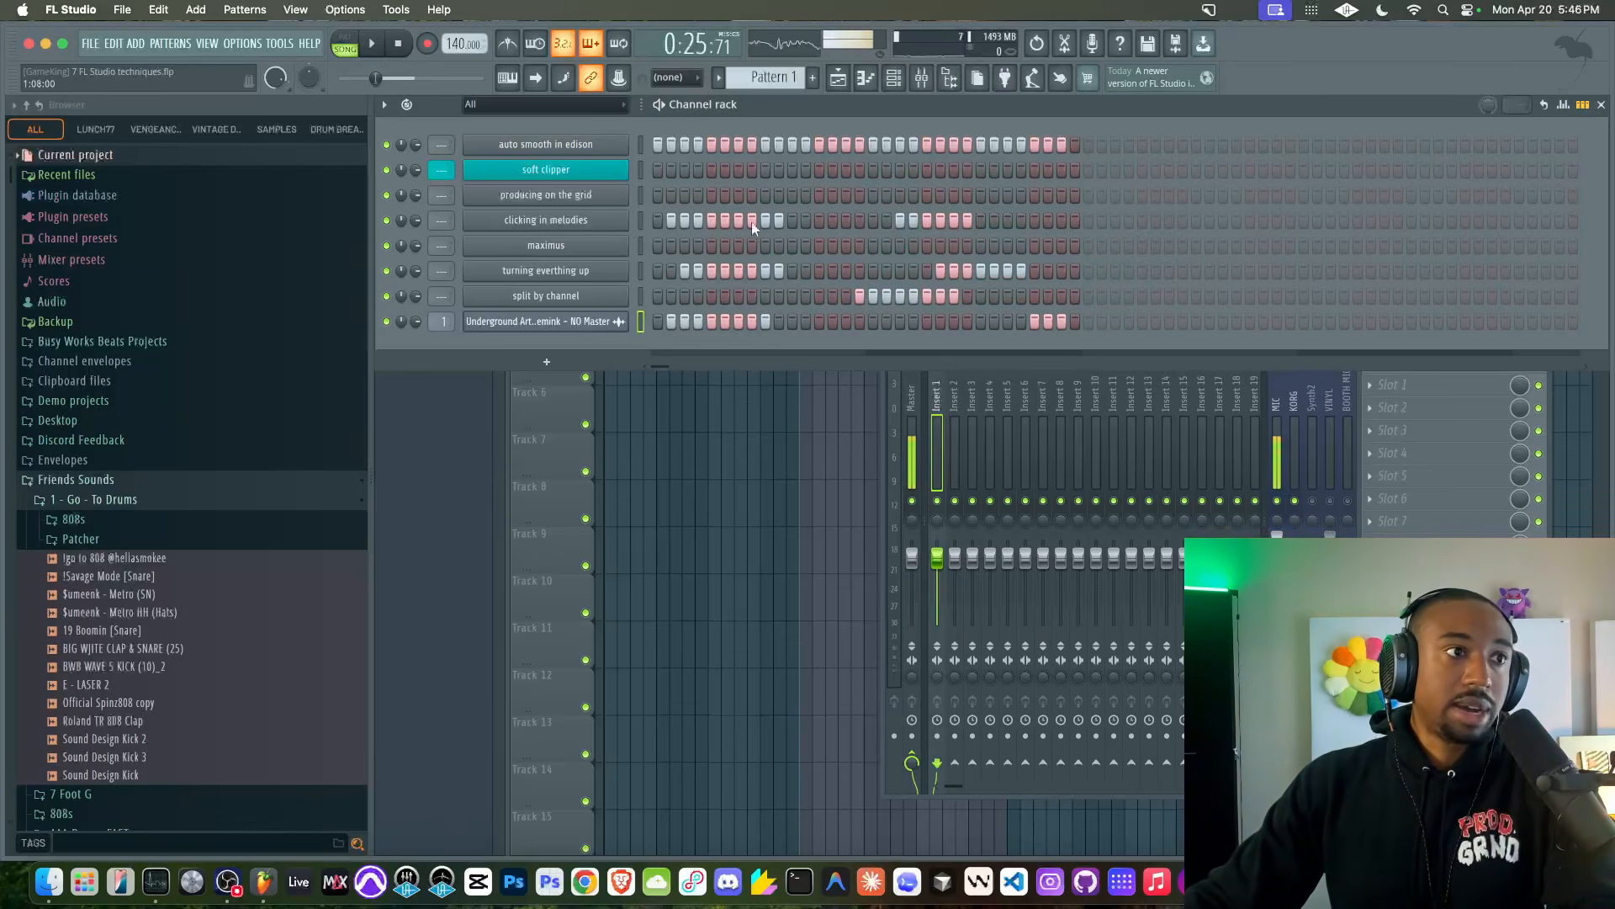
left_click_drag(1170, 221, 1234, 222)
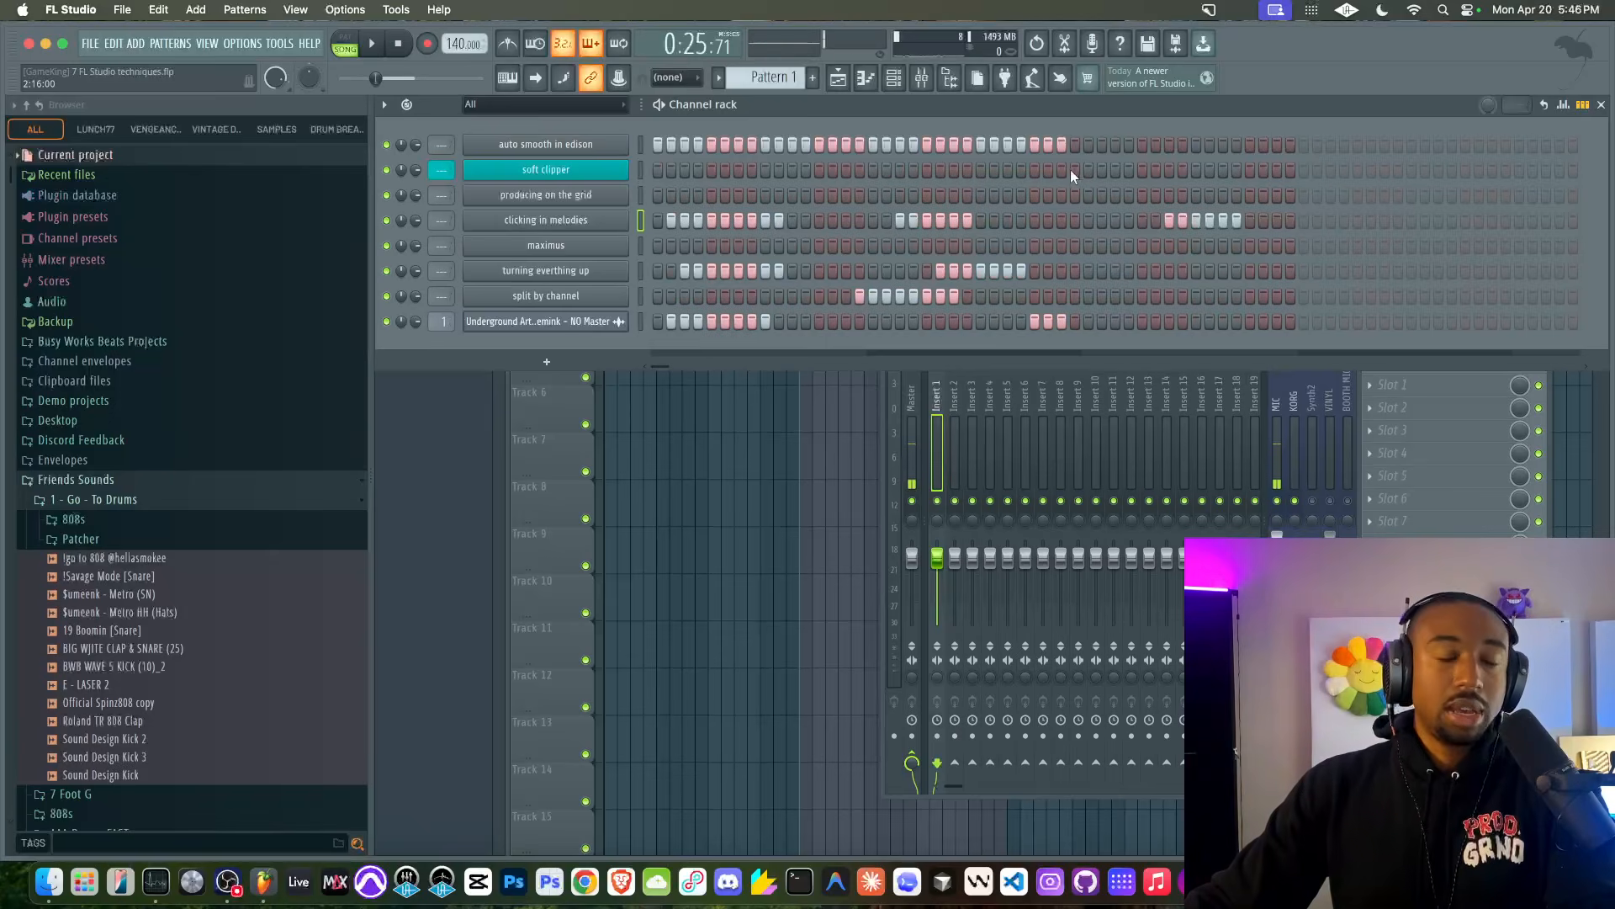
left_click_drag(1169, 218, 1311, 218)
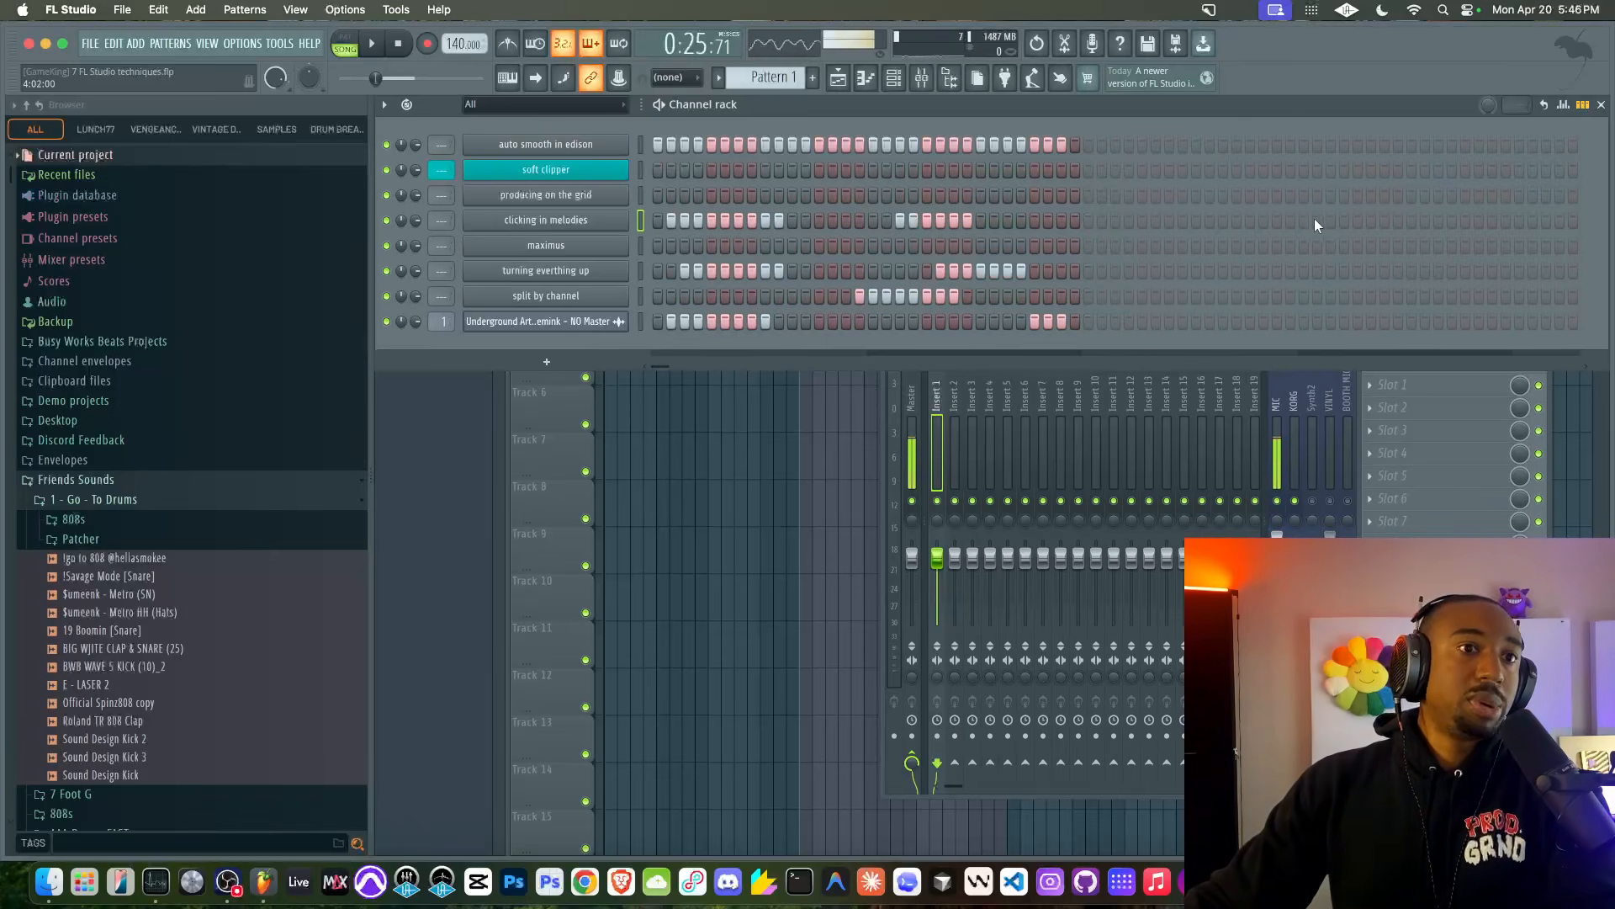
left_click(1075, 145)
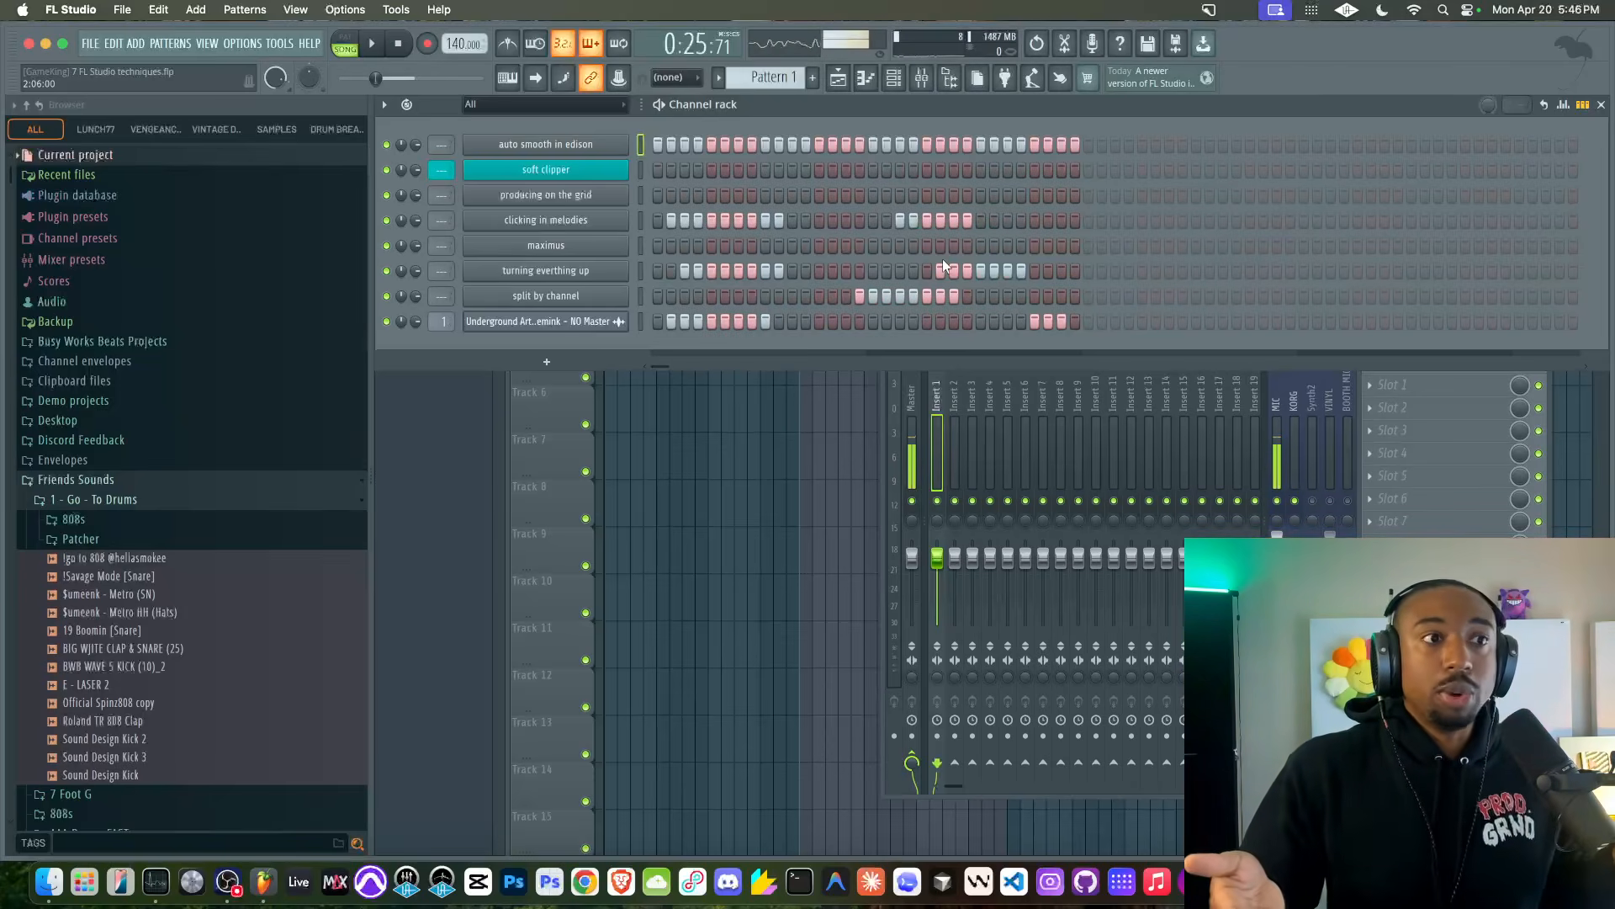
- Select all channels and split Pattern 1 by channel into separate patterns
left_click(735, 78)
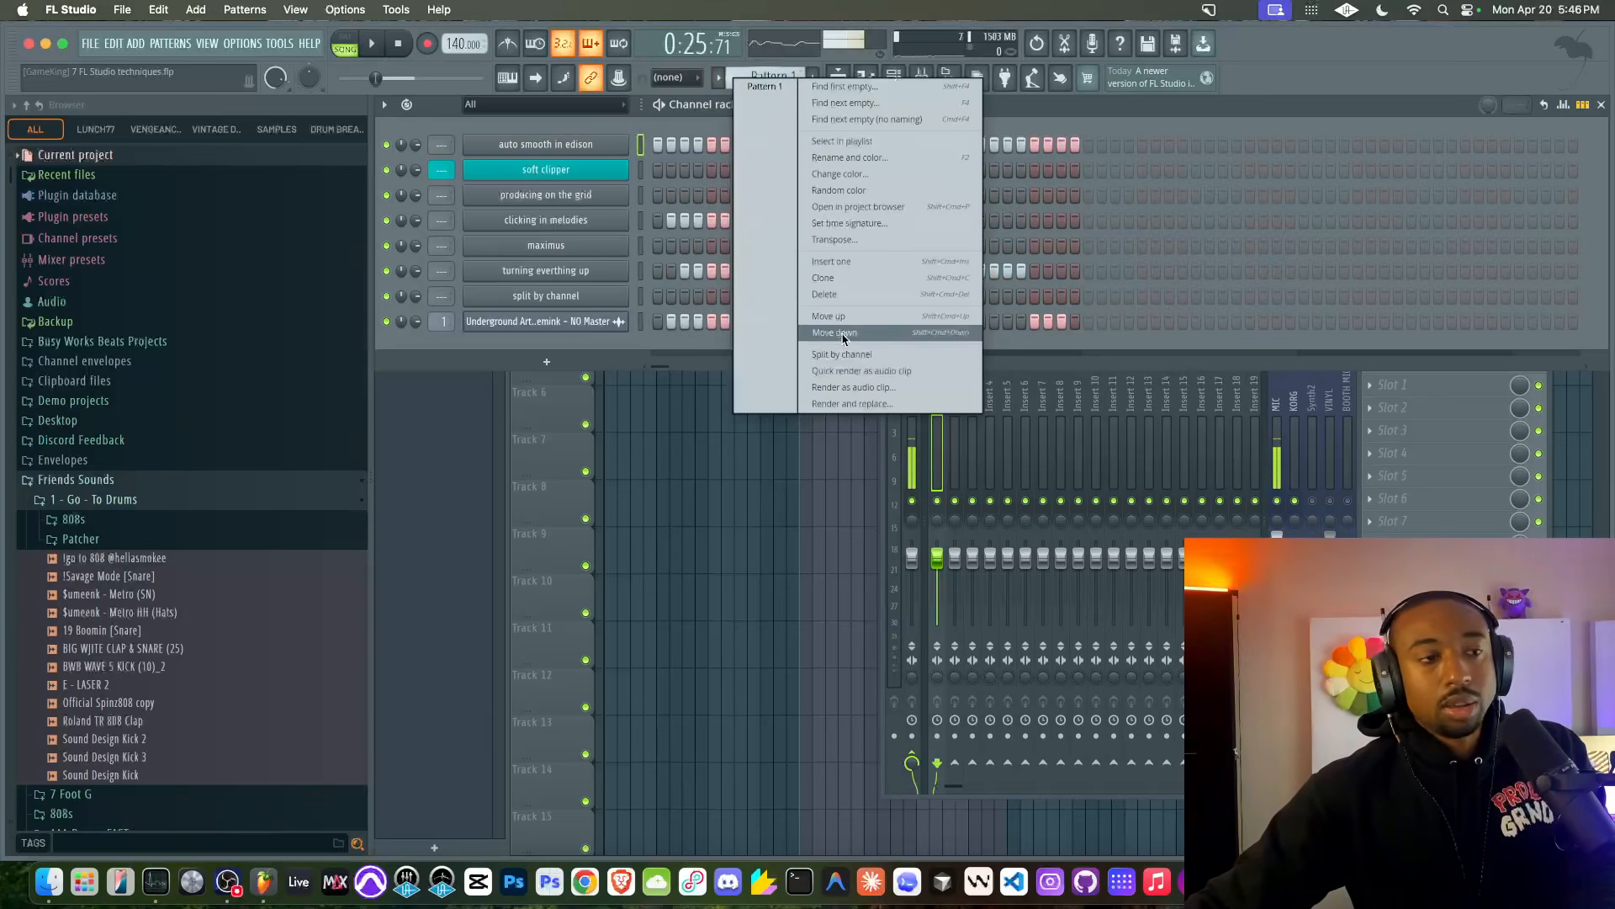
left_click(643, 152)
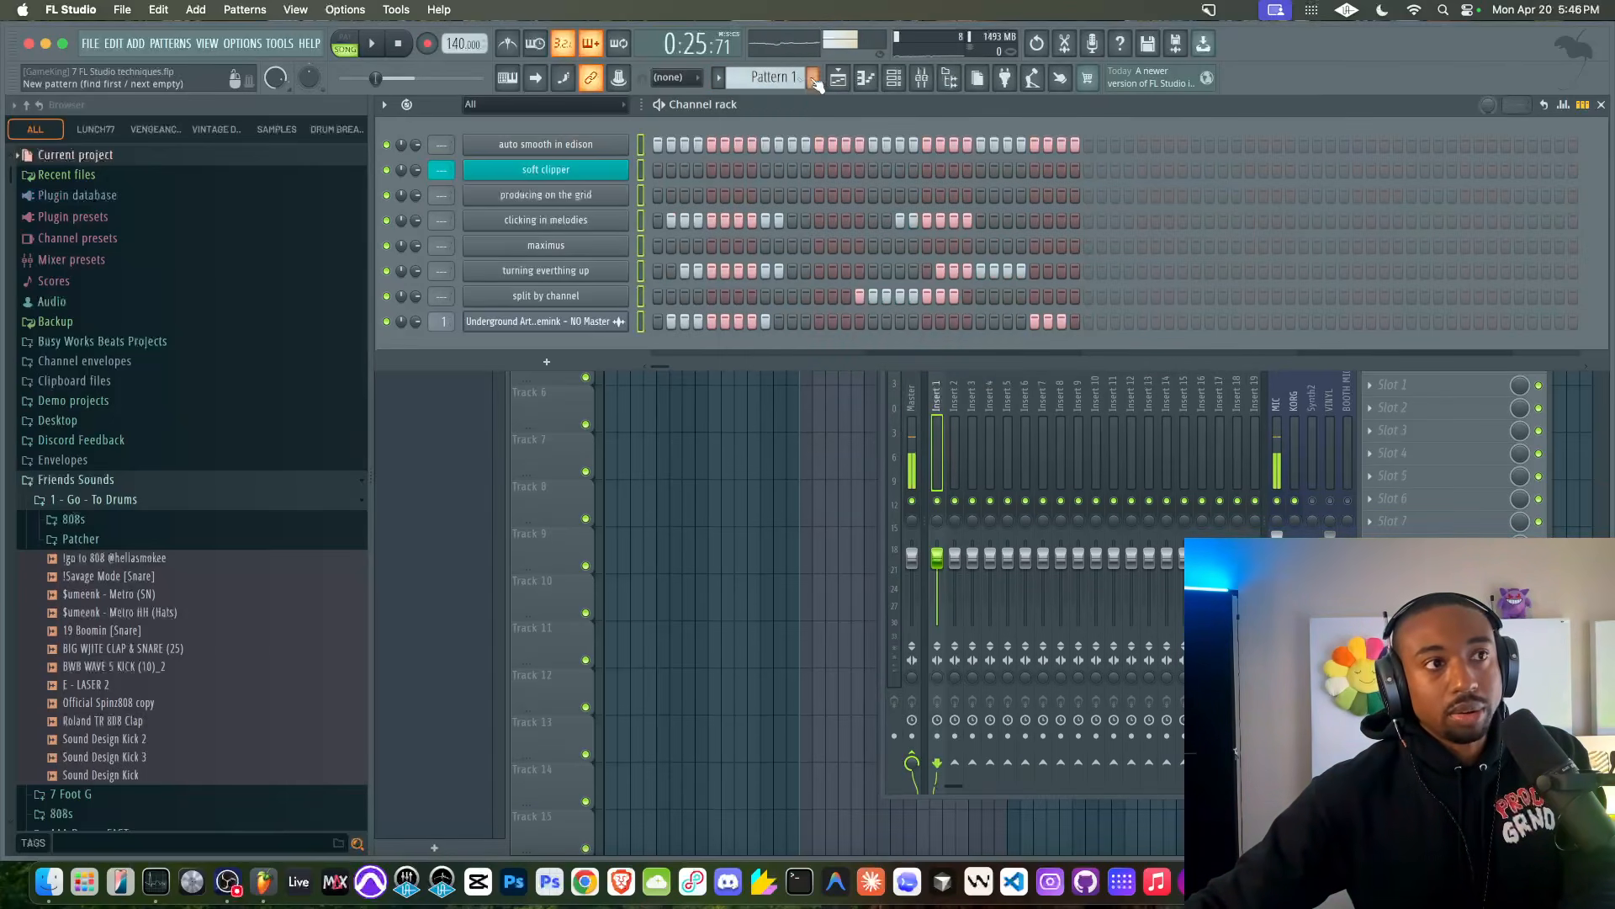
left_click(761, 77)
left_click(879, 333)
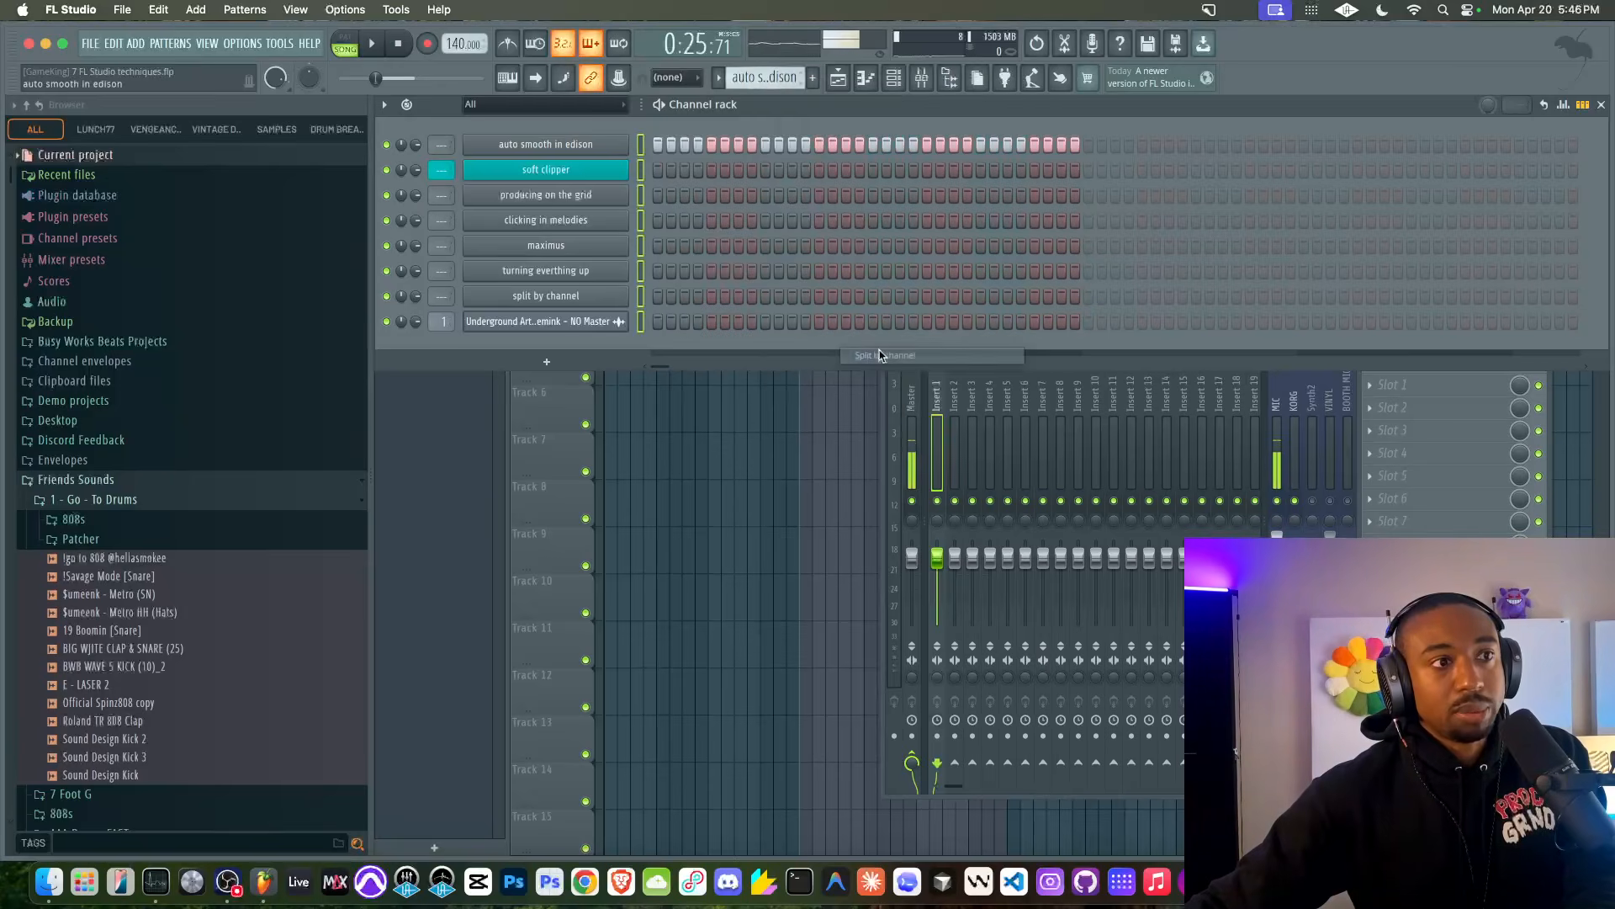
- Browse the split patterns and place them as separate clips on the playlist tracks below the audio clip
left_click_drag(766, 77, 765, 48)
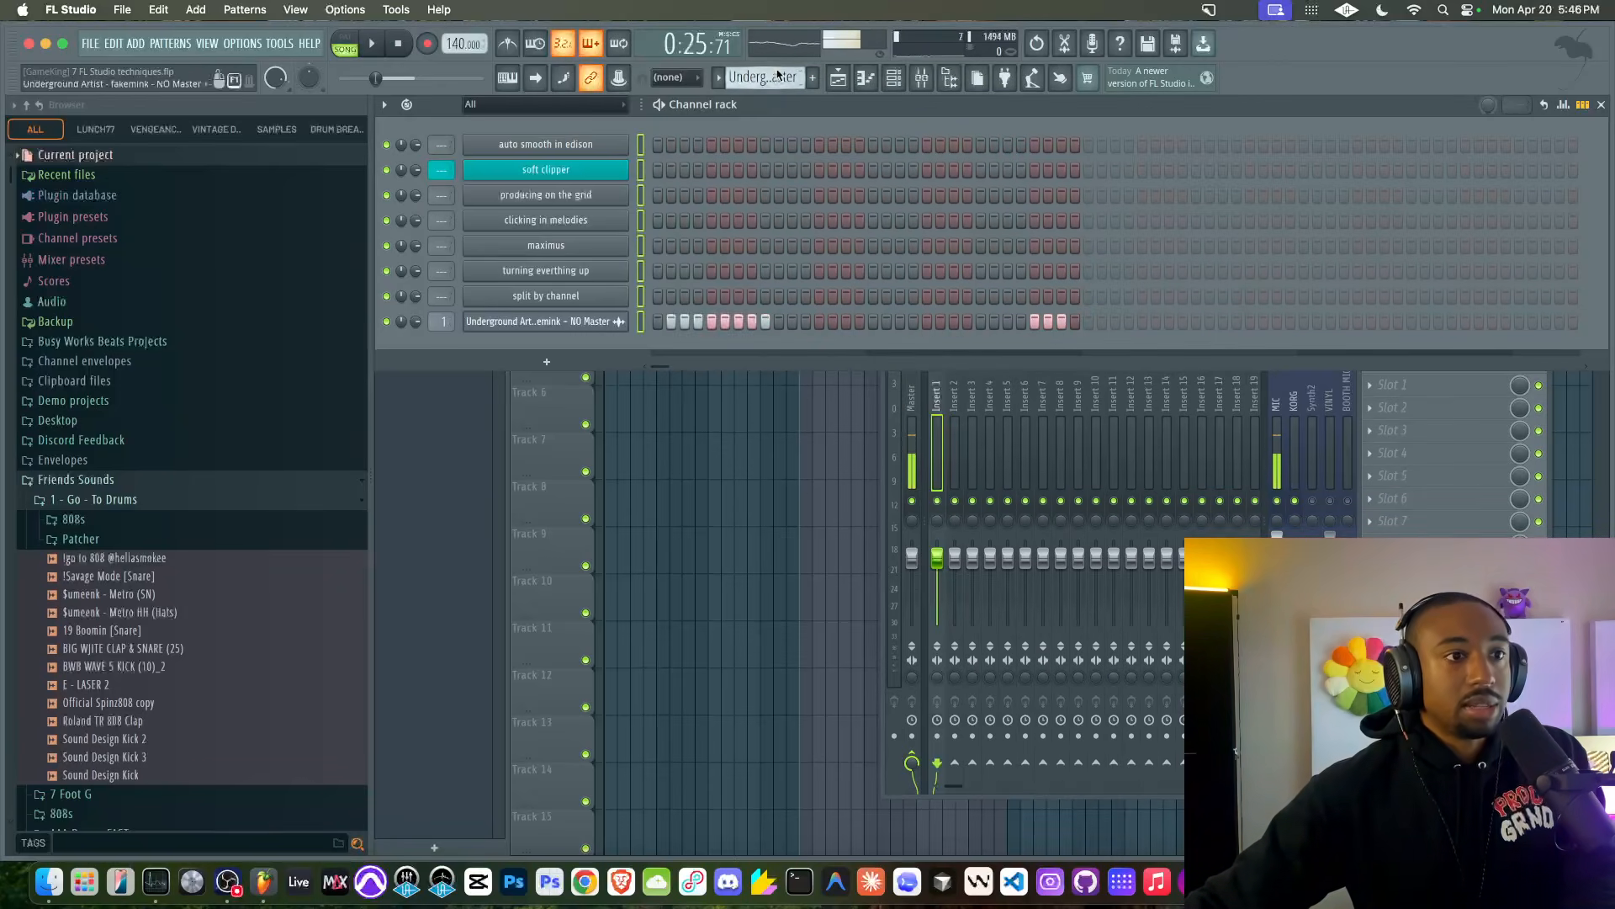
left_click(697, 492)
left_click(646, 304)
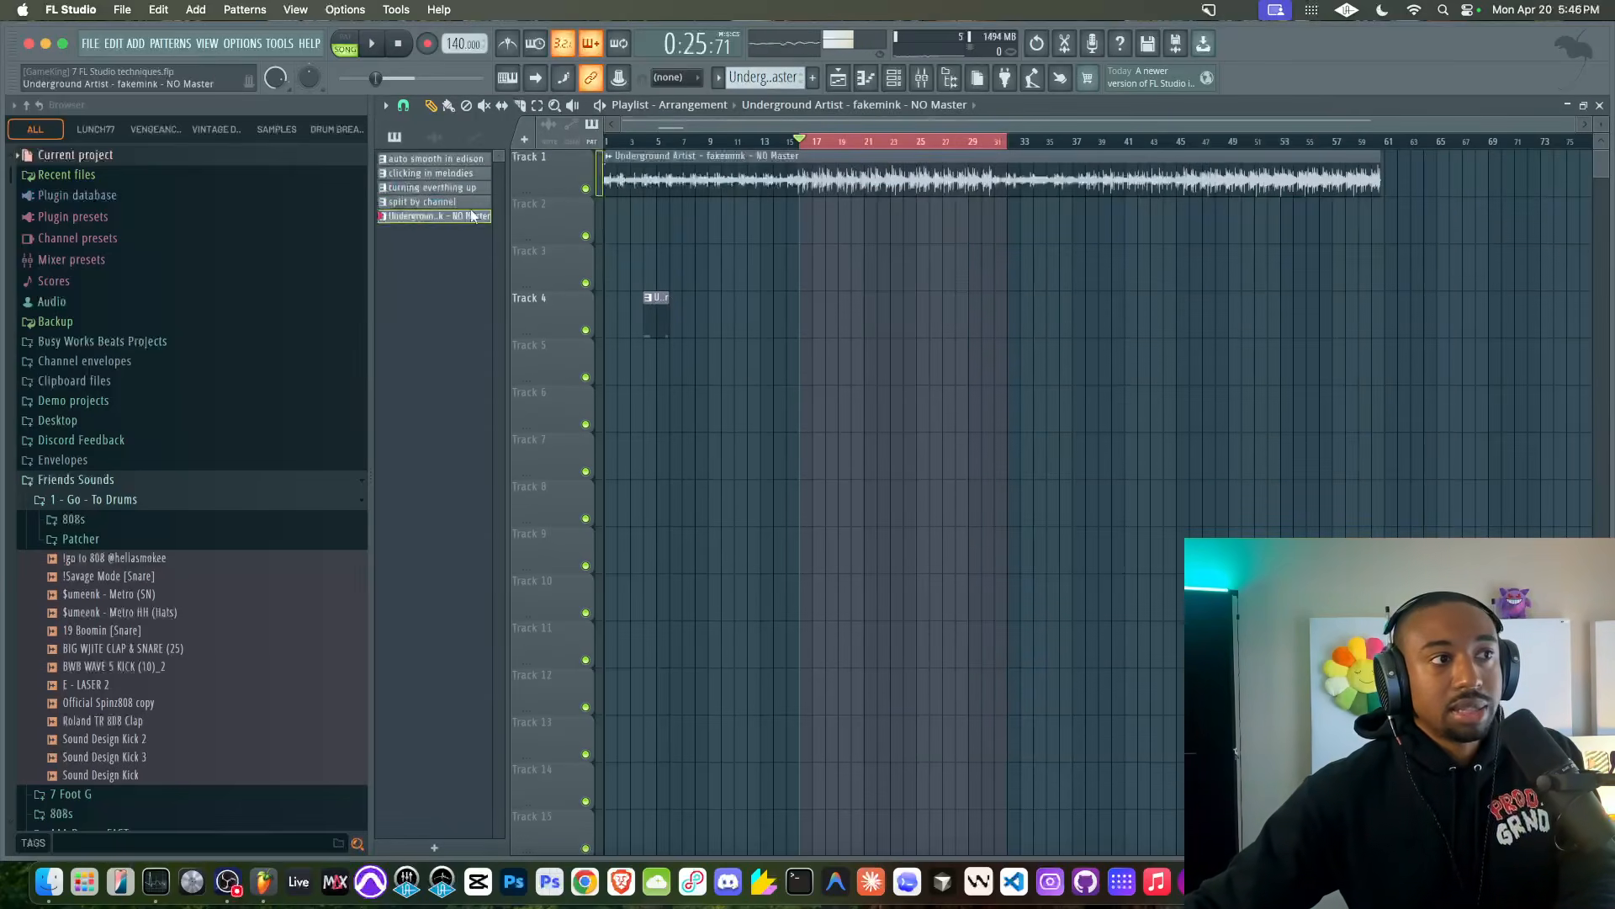
left_click_drag(425, 202, 667, 253)
left_click_drag(429, 187, 652, 206)
left_click_drag(430, 172, 655, 344)
left_click_drag(487, 160, 599, 198)
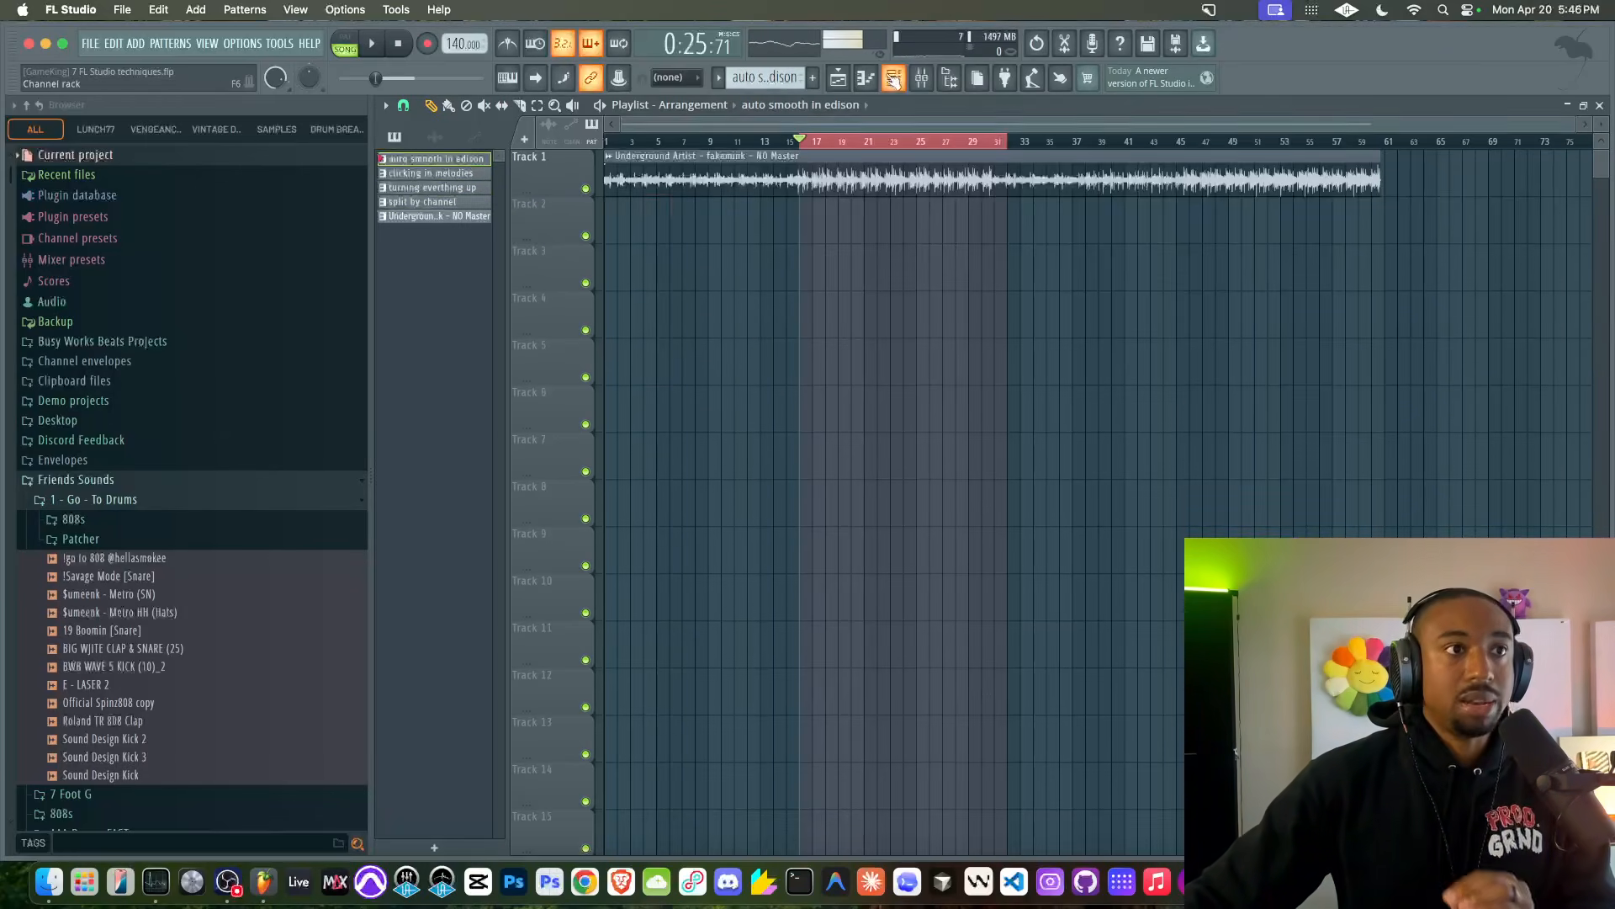
- Cut the steps from all channels in the "auto smooth in edison" pattern
left_click(893, 77)
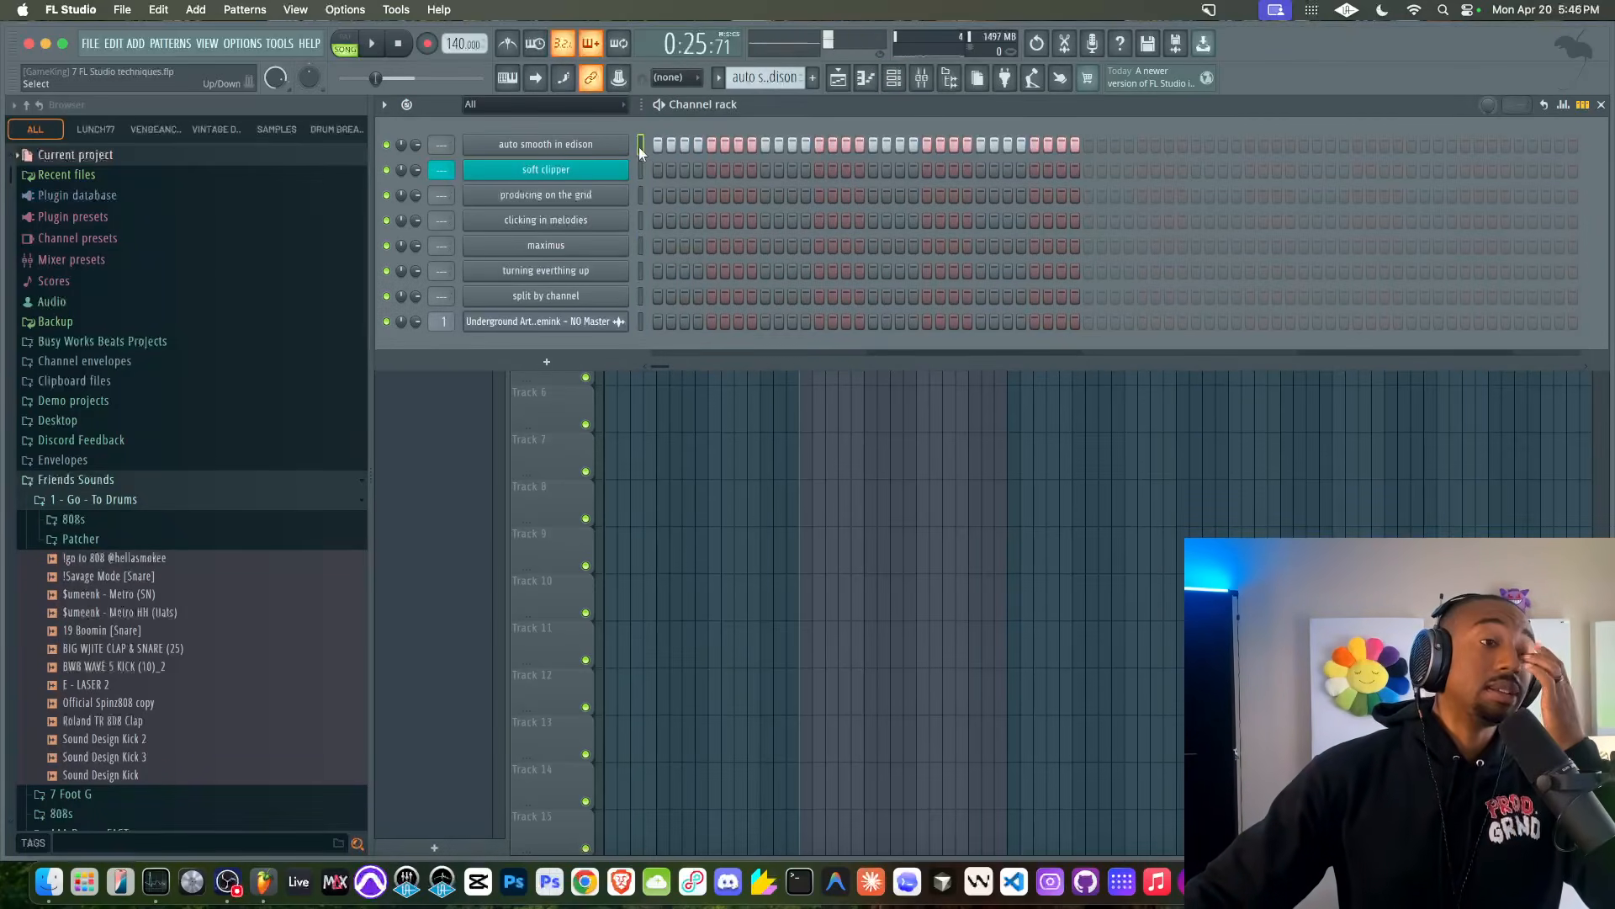
key("super+x")
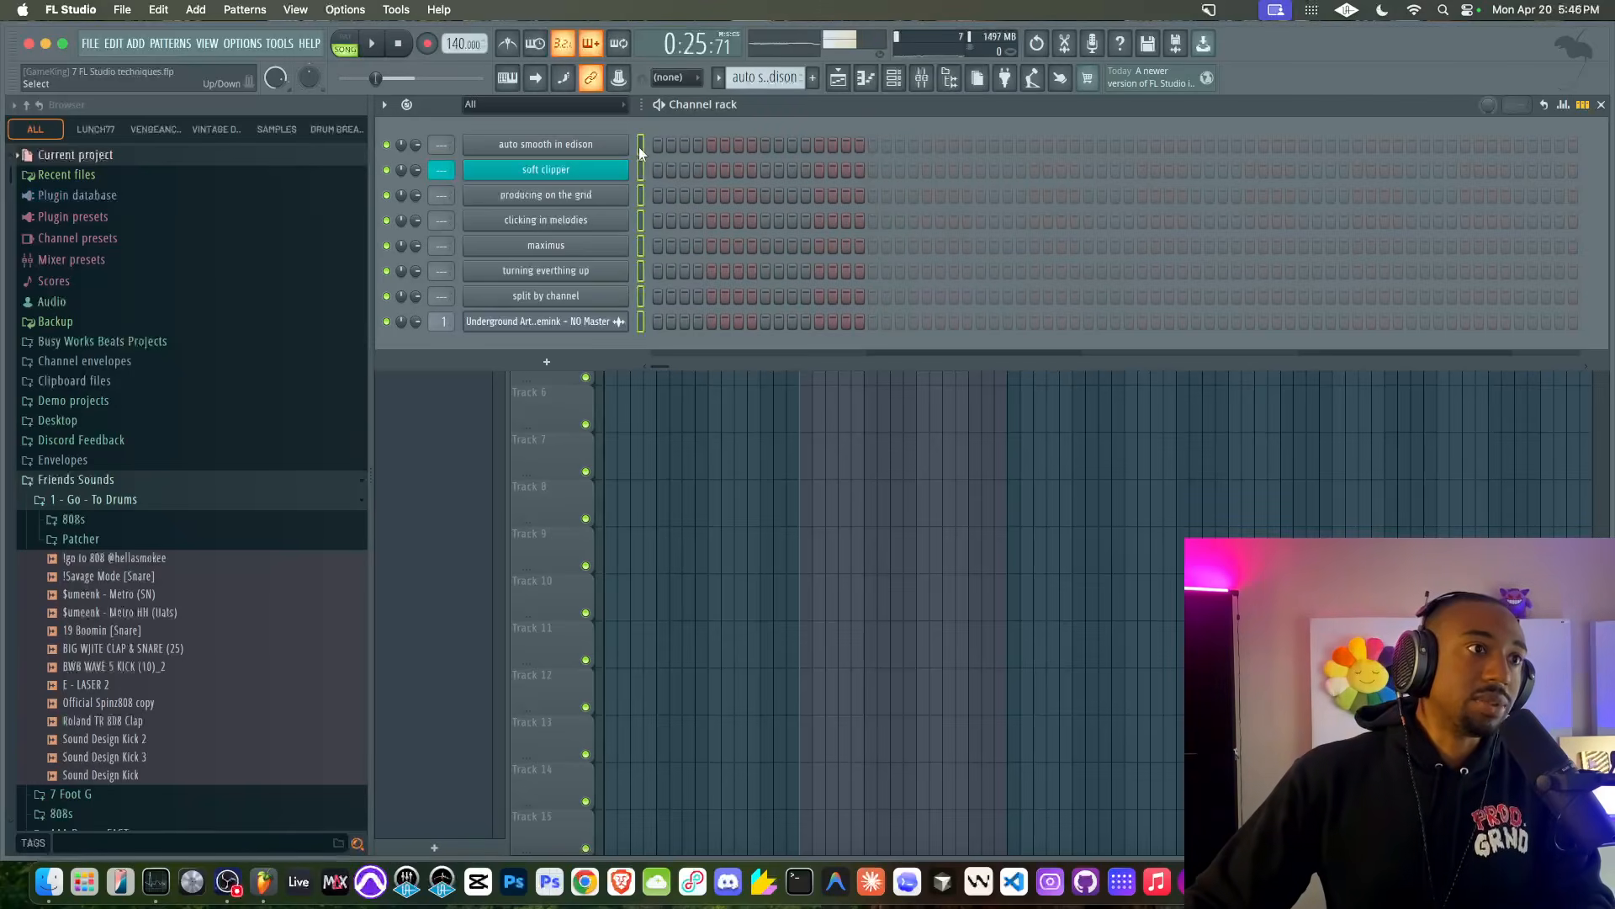
left_click(640, 148)
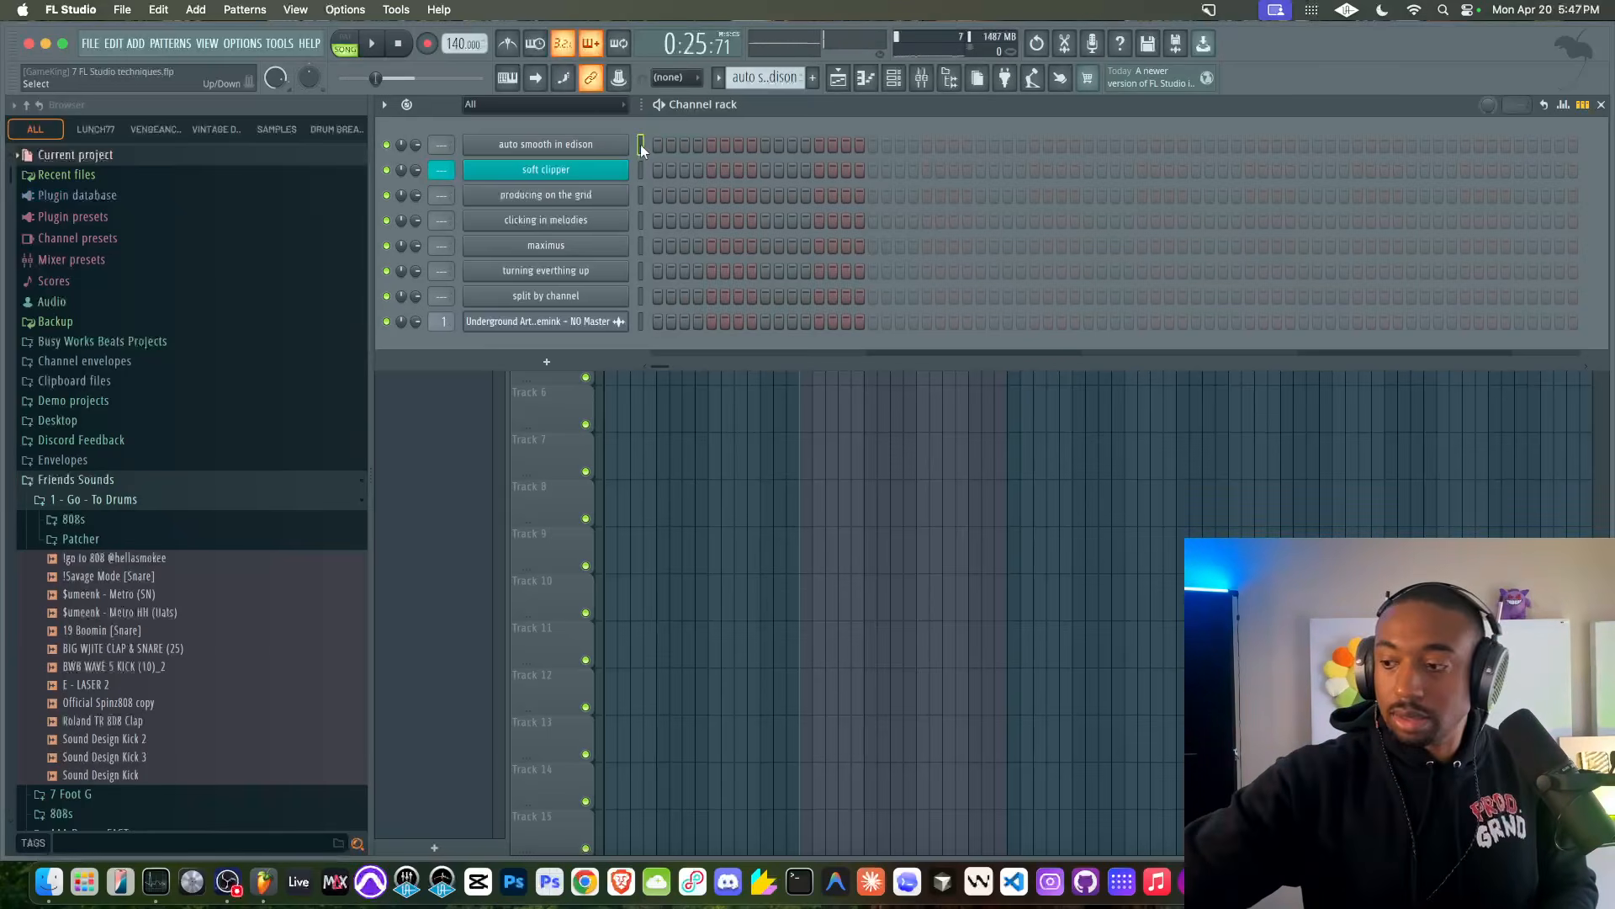
- Recolor the "split by channel" channel red, keeping its name
right_click(590, 298)
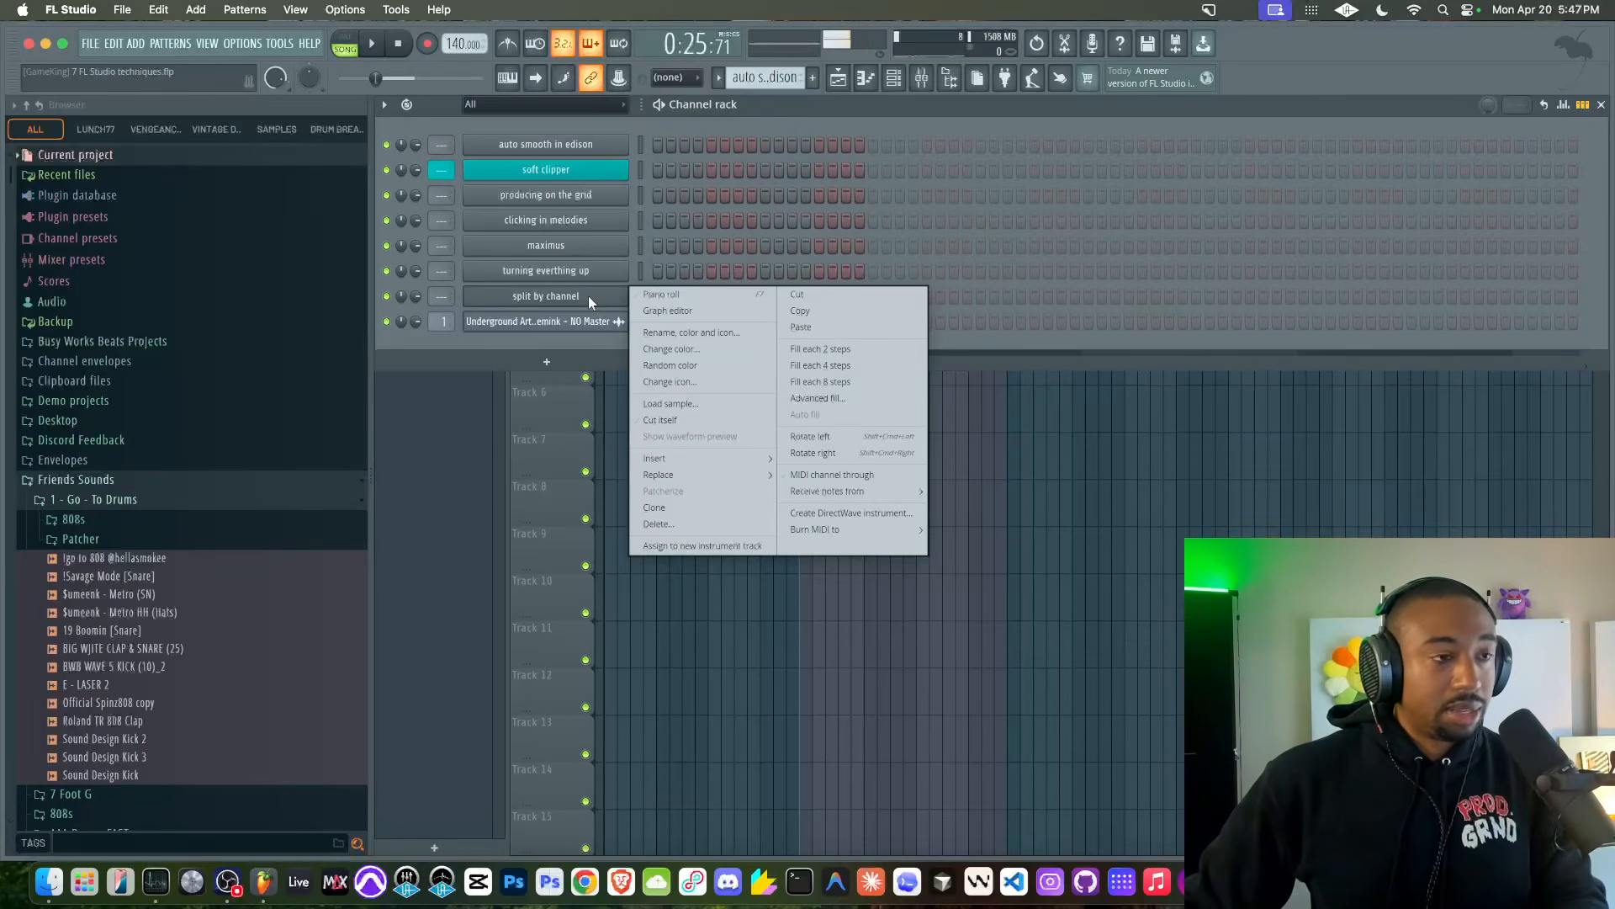
left_click(691, 332)
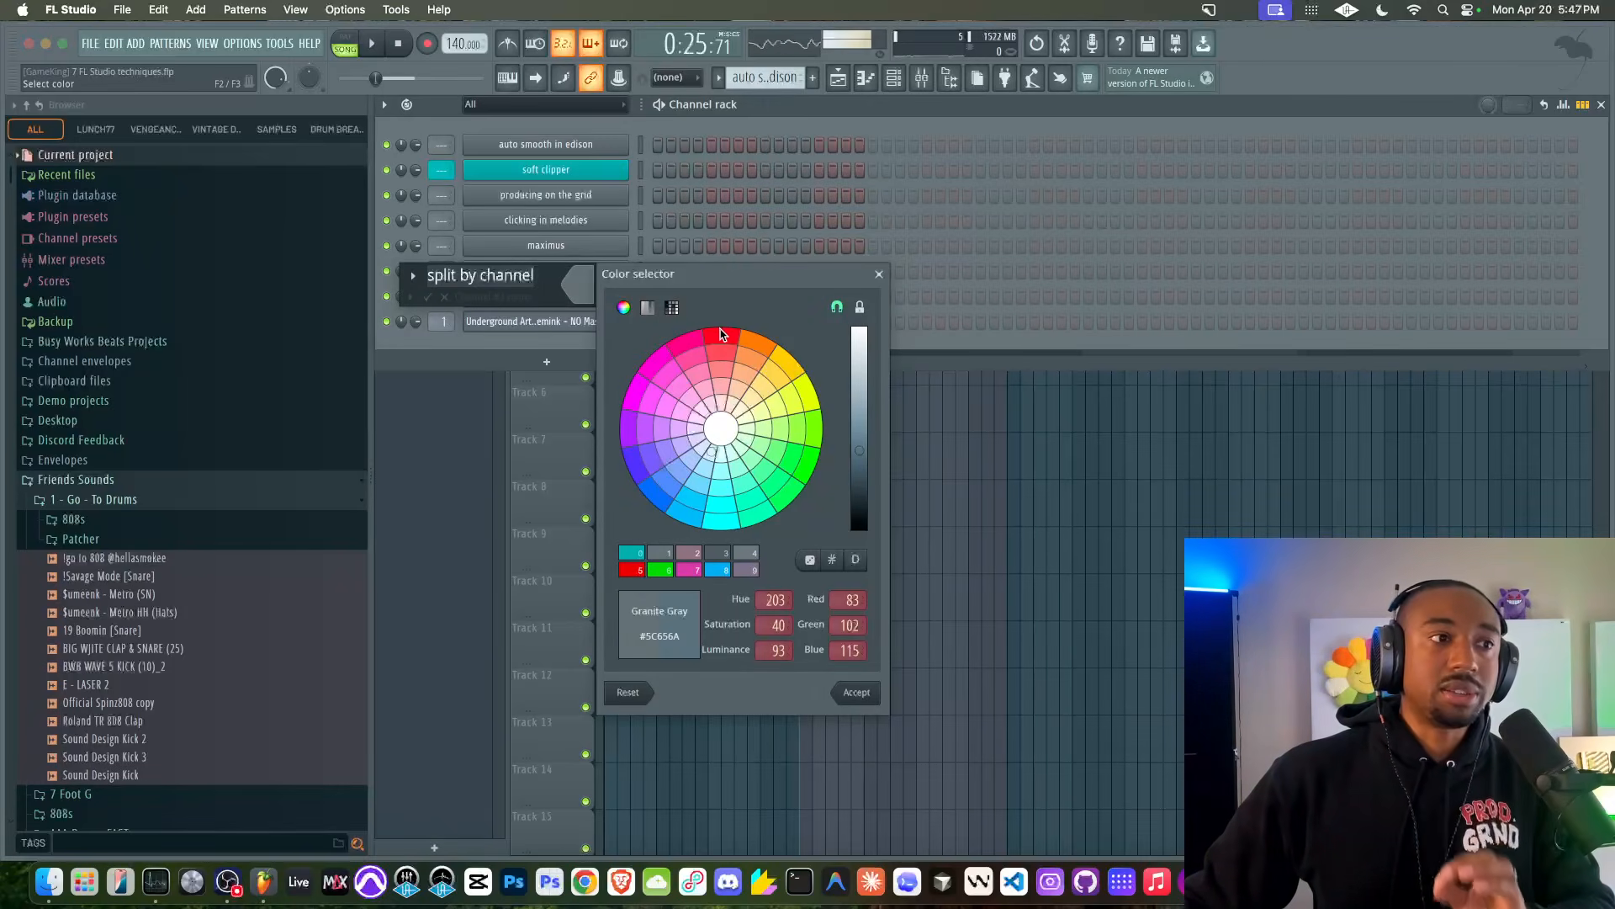
left_click(720, 334)
key("Return")
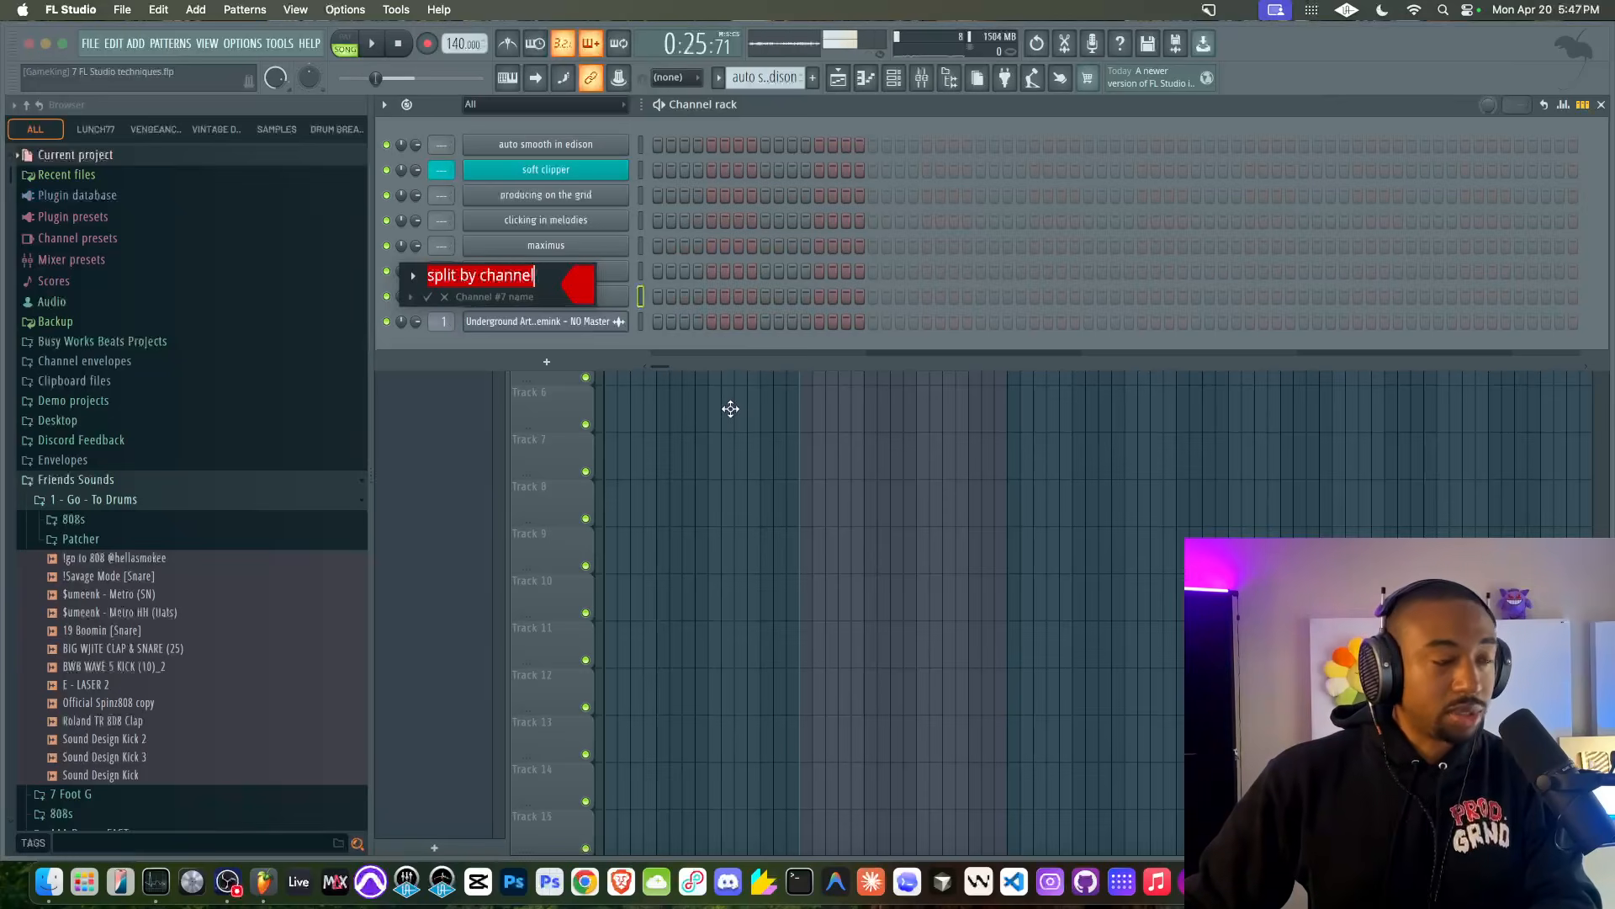
key("Return")
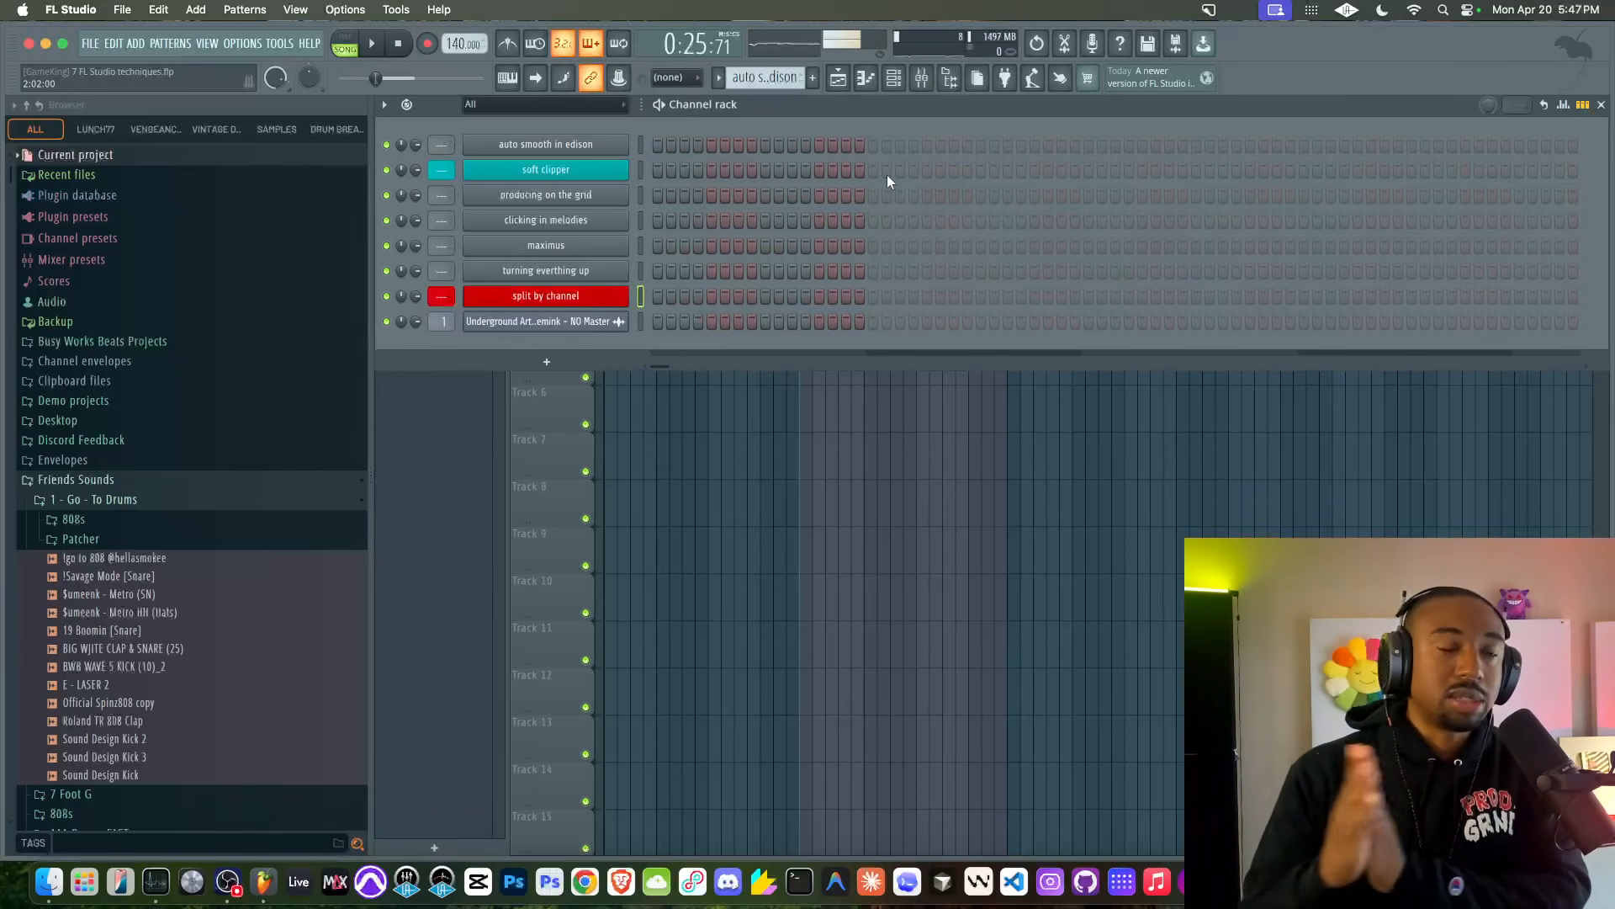
- Raise the gain of the Underground Artist audio clip on Track 1 and start playing it back
left_click(641, 271)
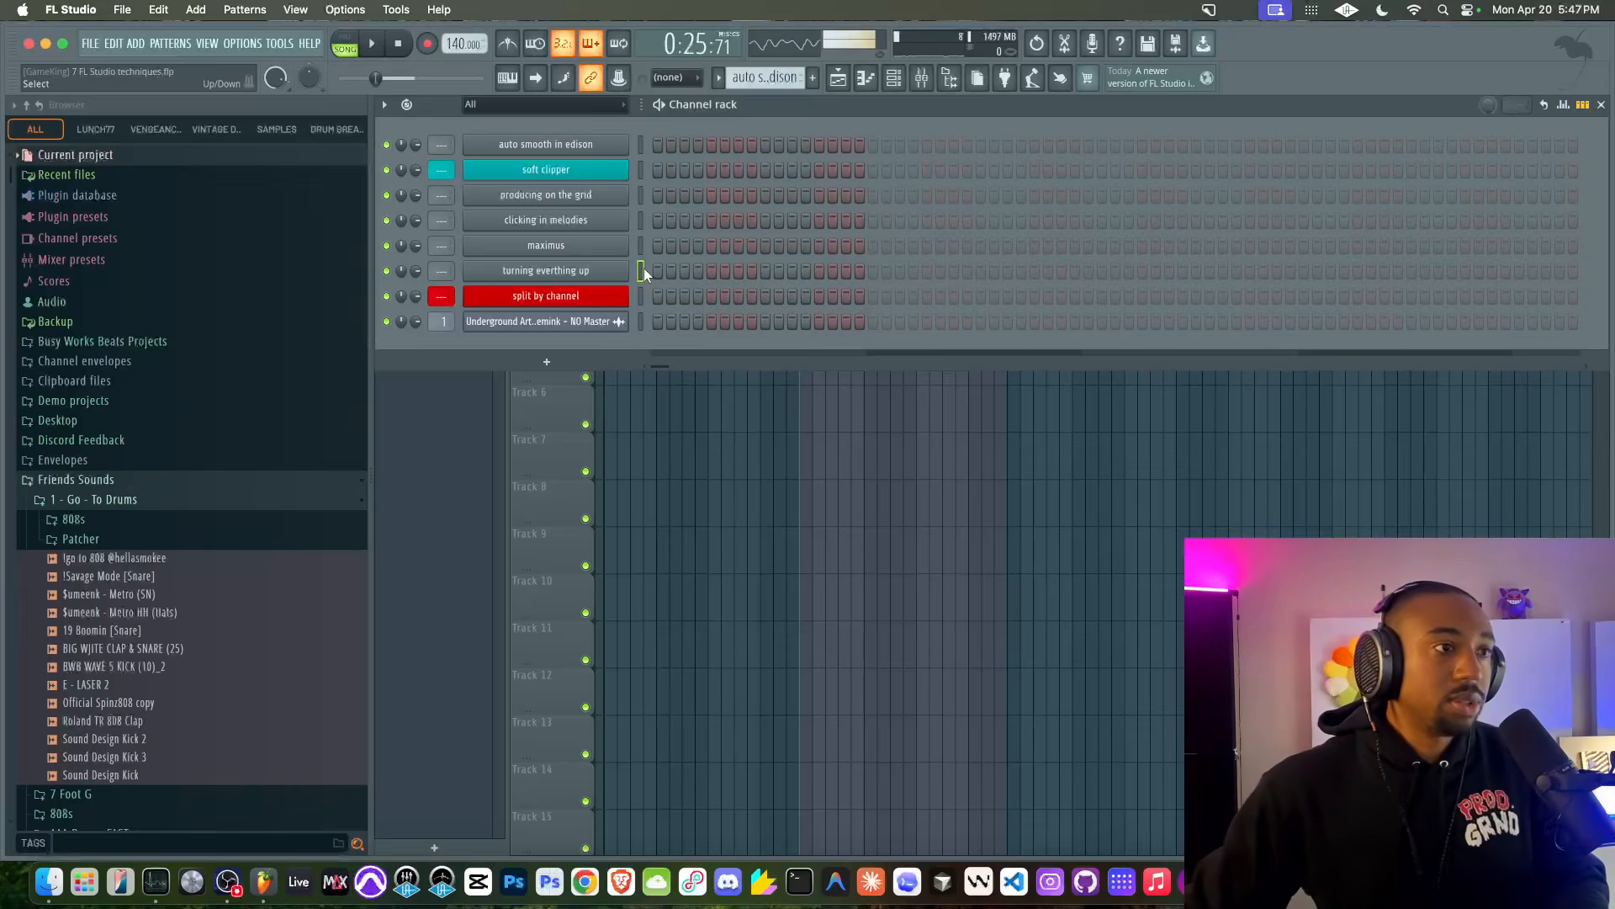
right_click(712, 458)
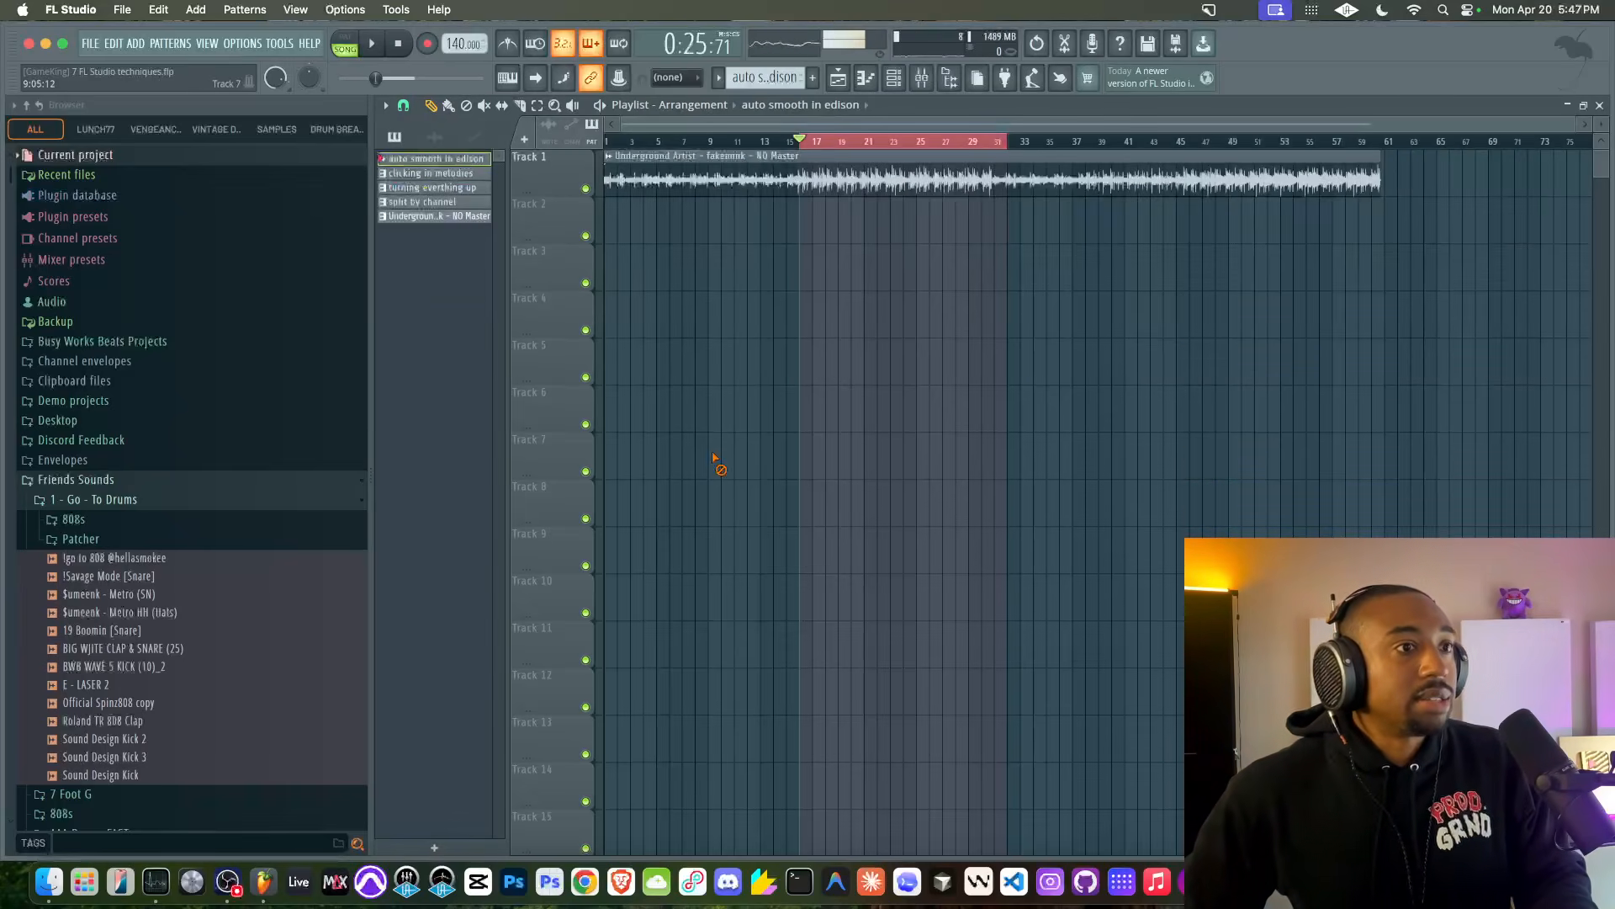
left_click(921, 77)
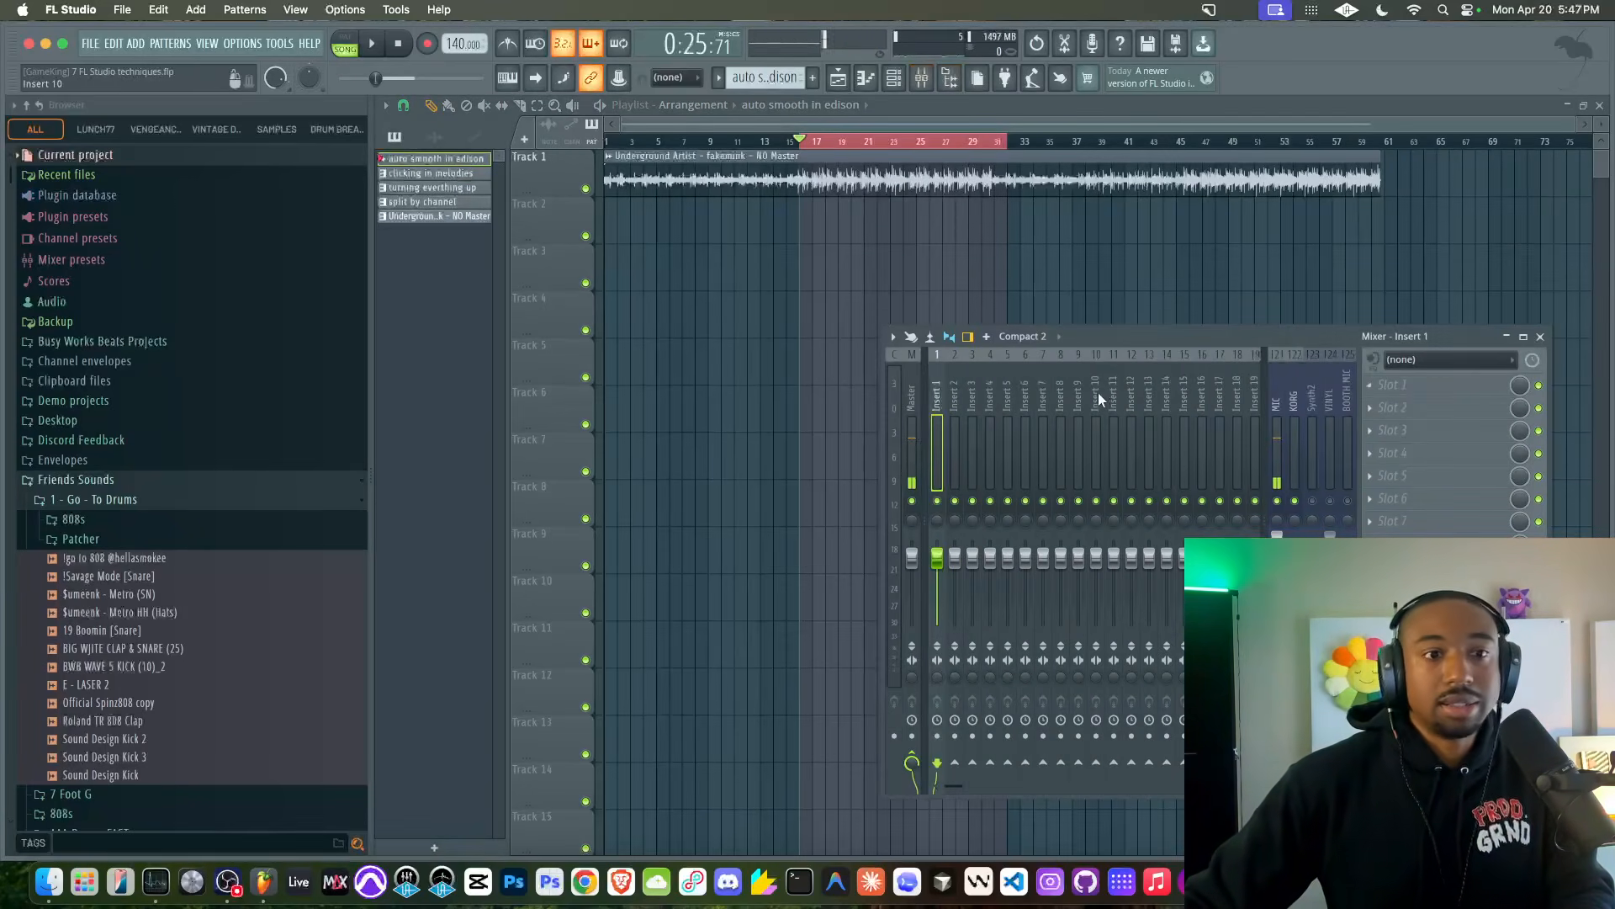
key("space")
key("space")
left_click_drag(992, 193, 993, 193)
key("space")
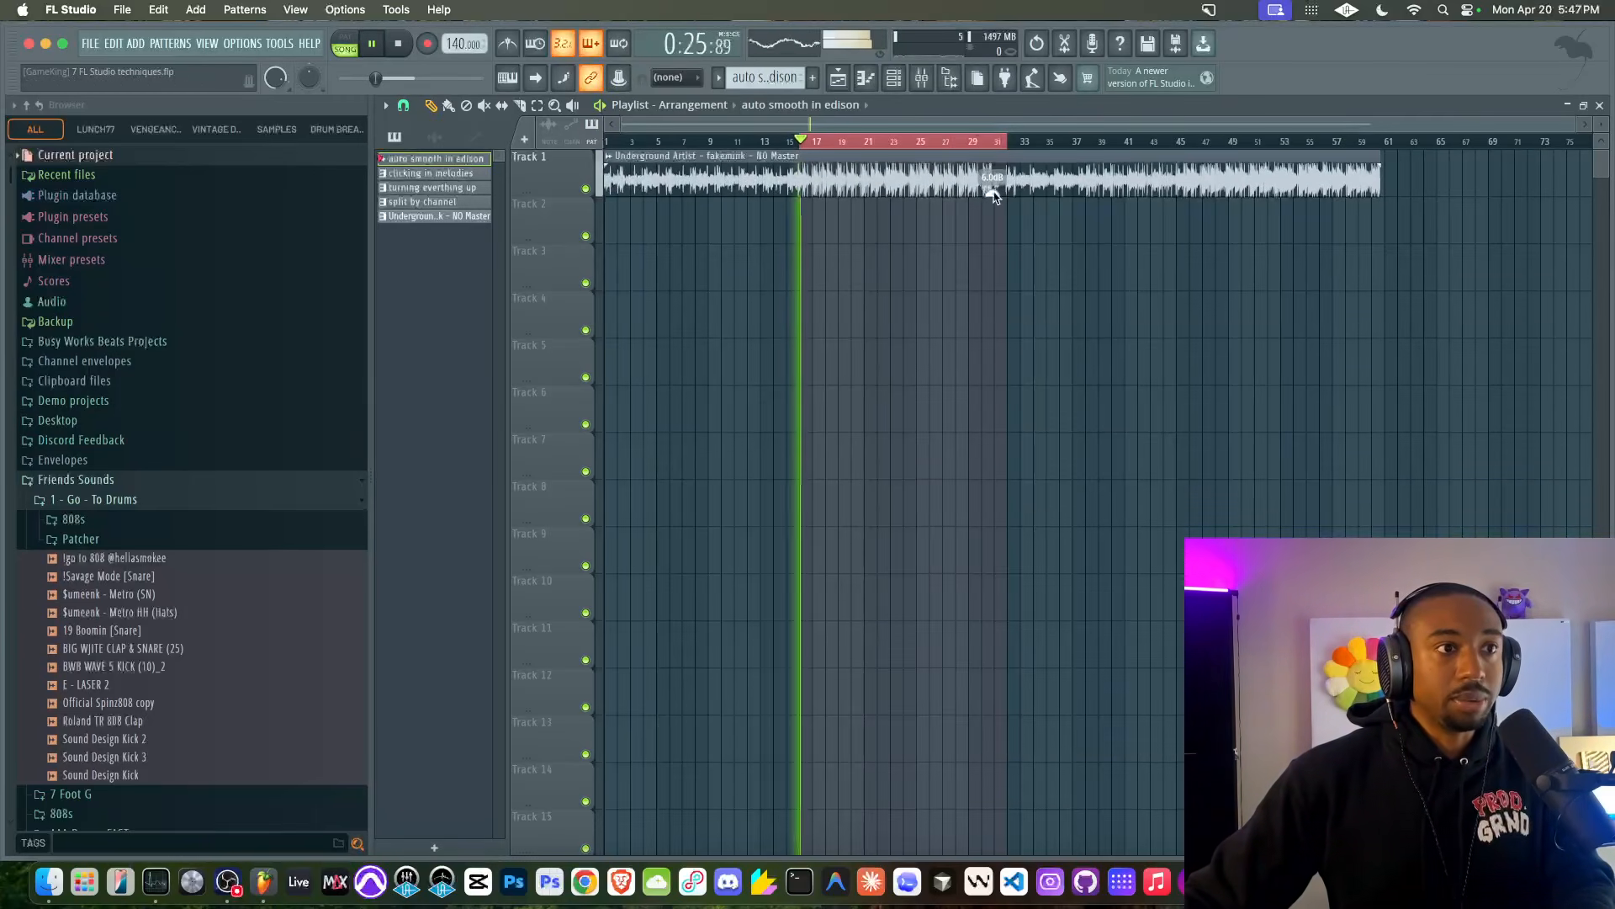
- Play the boosted clip with the mixer shown to check its level, and restore the clip's original gain
key("F9")
key("space")
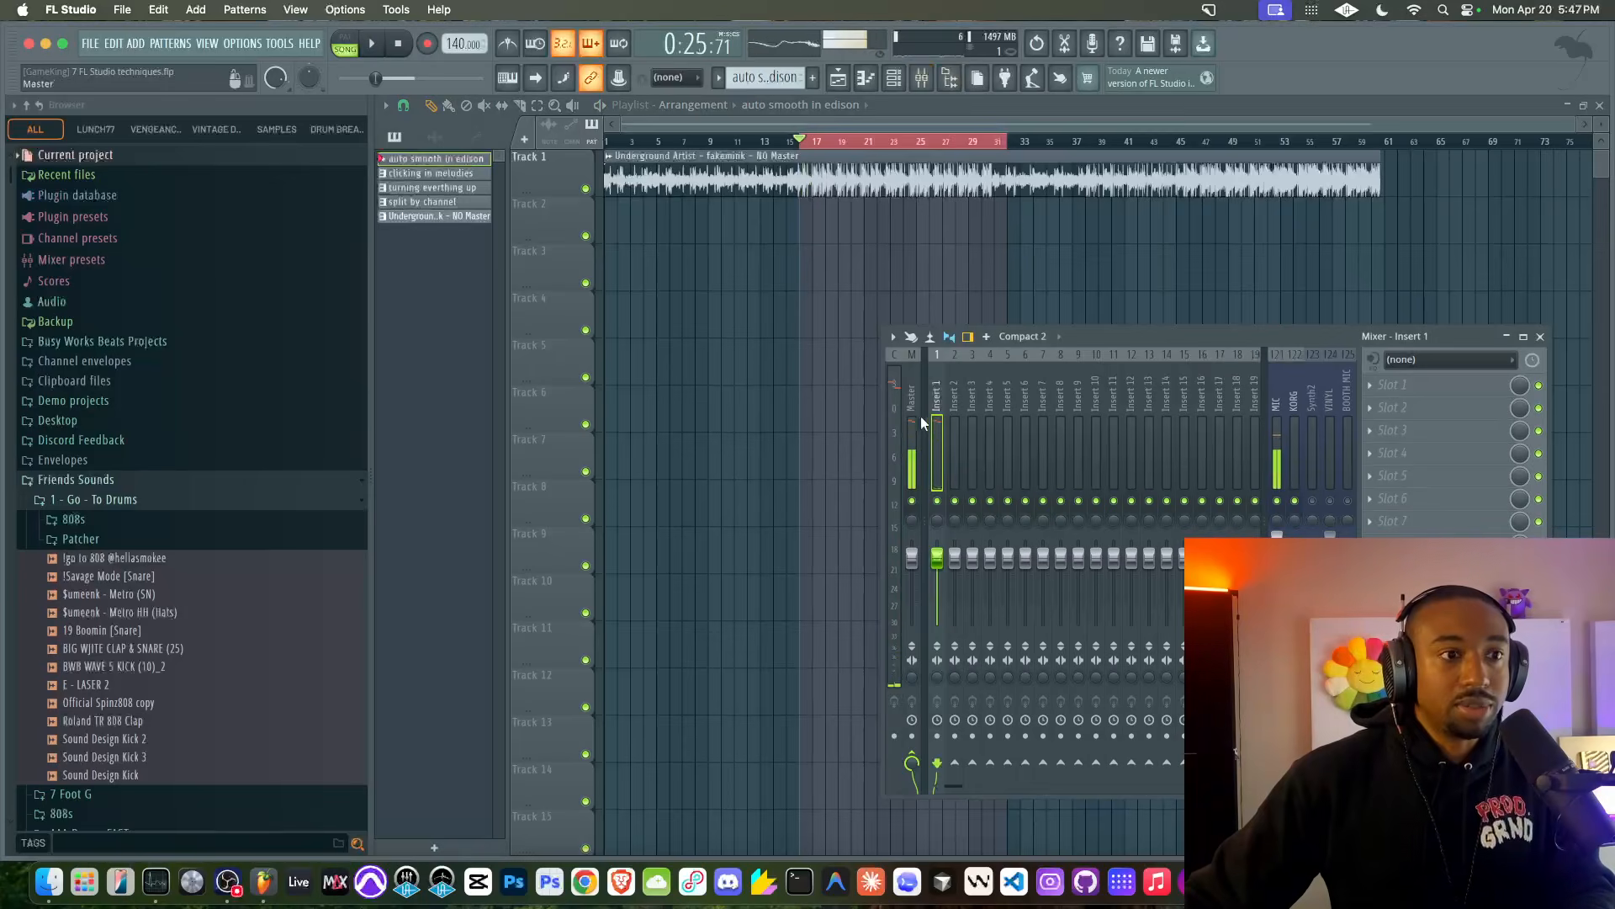
key("space")
key("space")
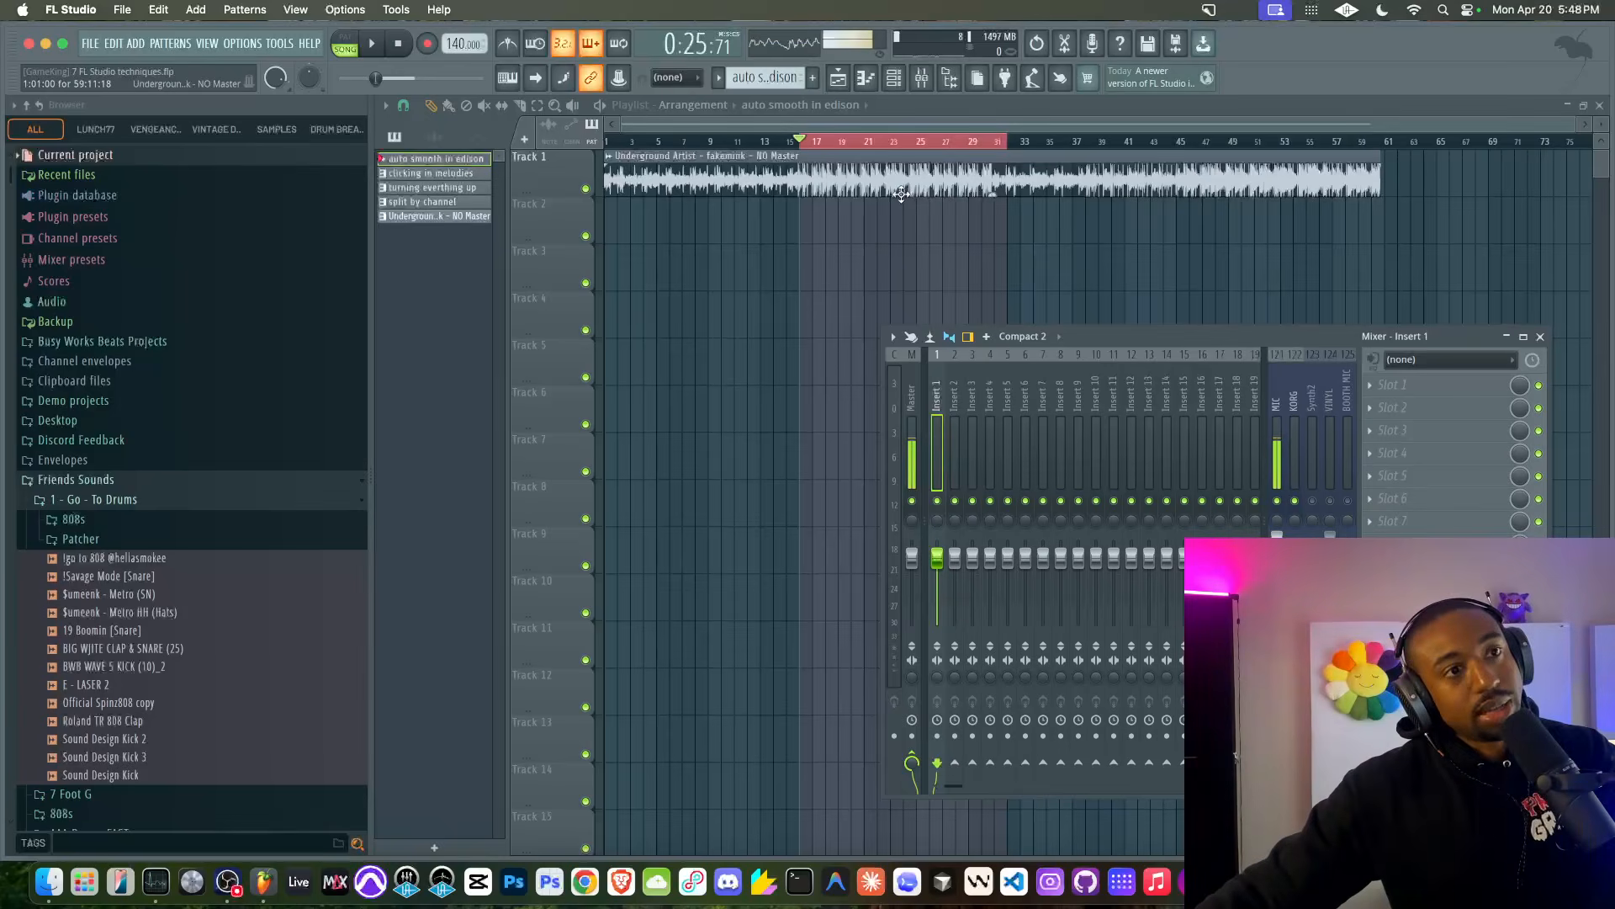
left_click(1013, 192)
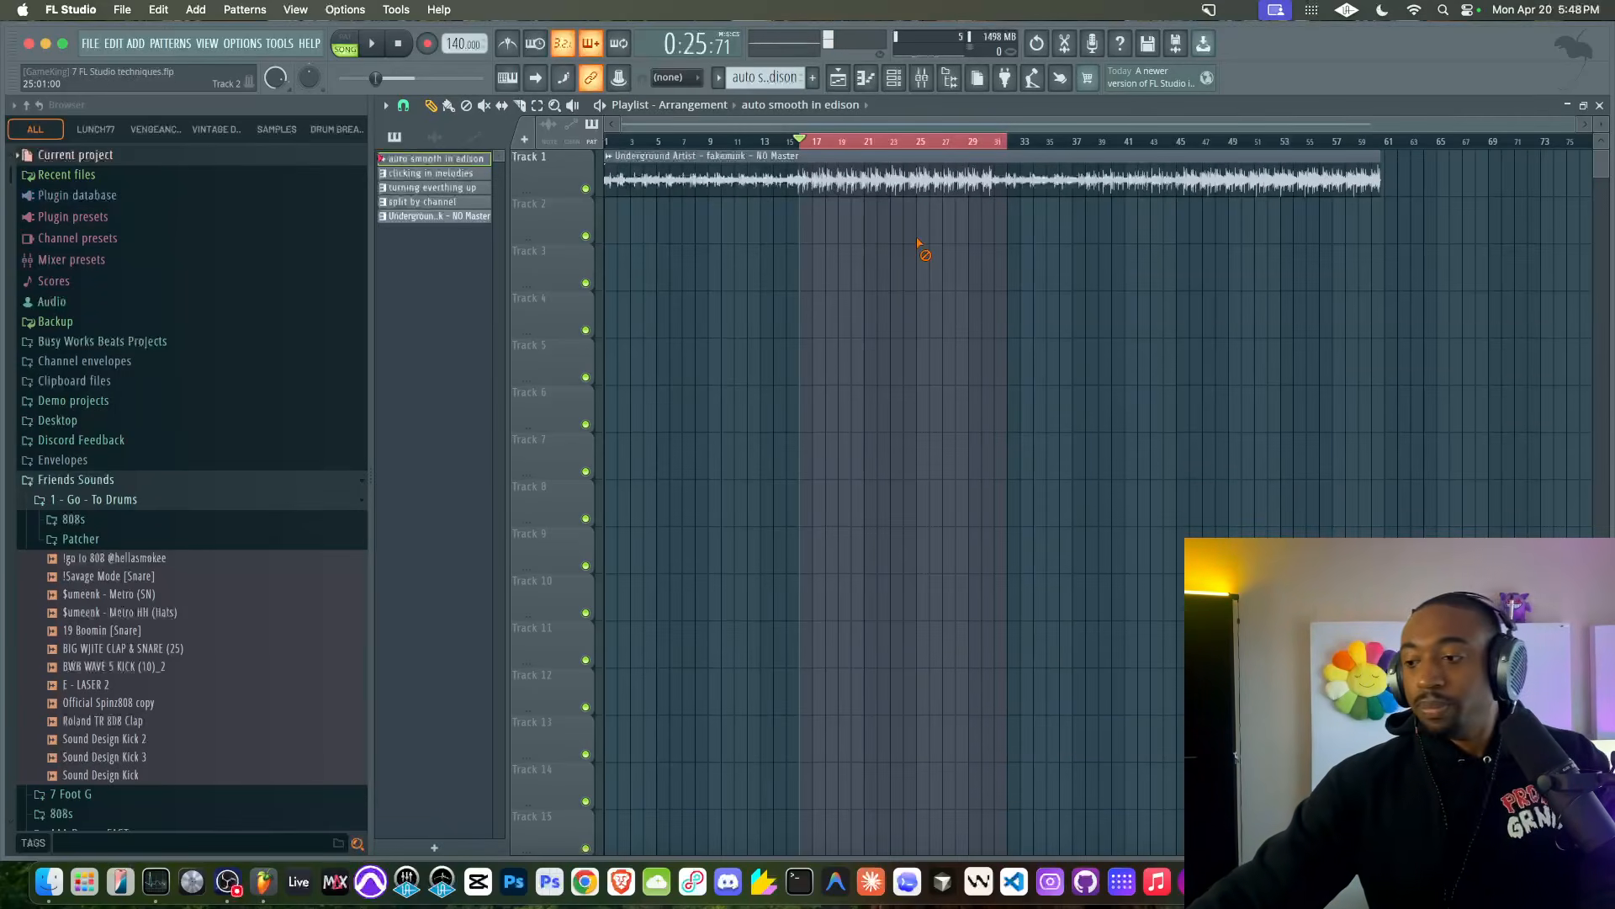
- Examine the Underground Artist clip's channel settings and its mixer level during playback, and close both windows
left_click(923, 84)
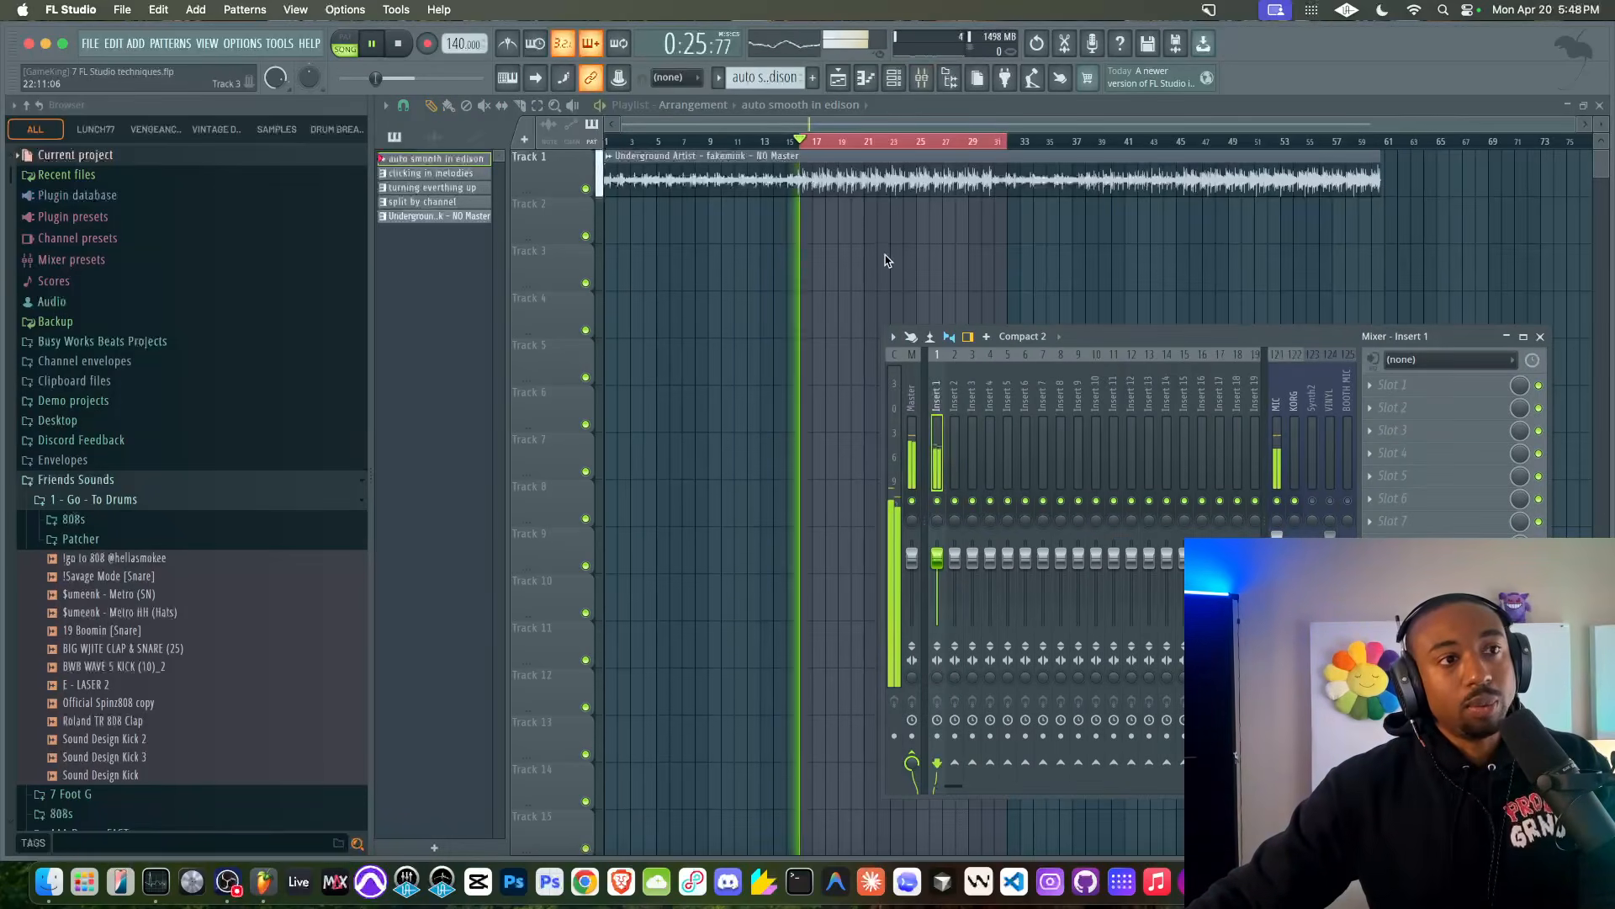
double_click(887, 182)
left_click(1033, 347)
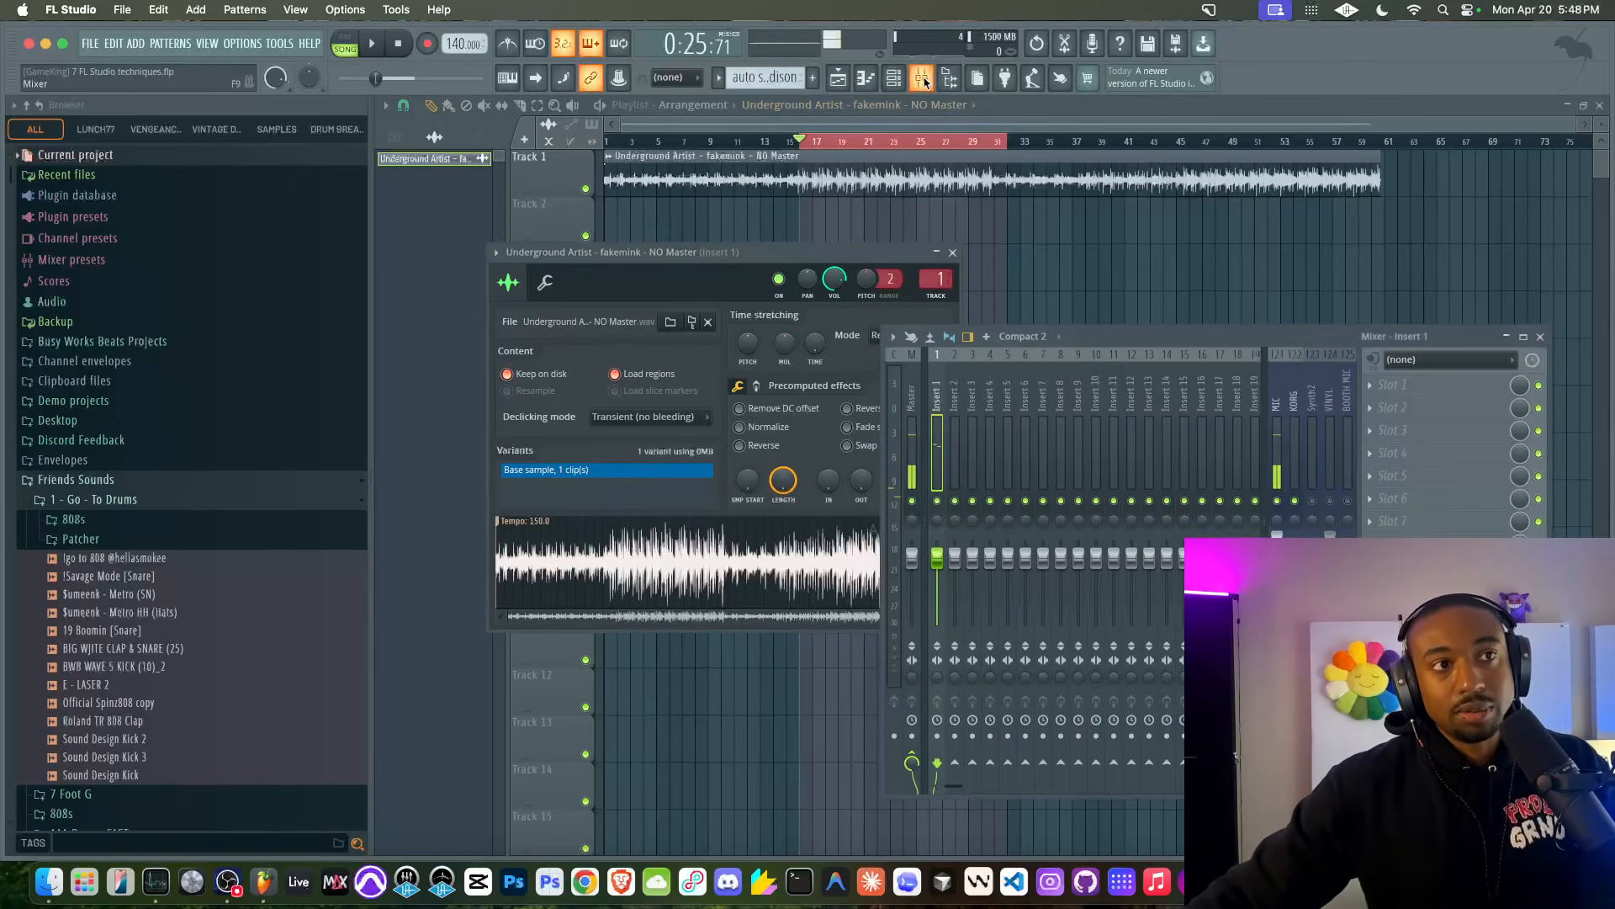
left_click(887, 254)
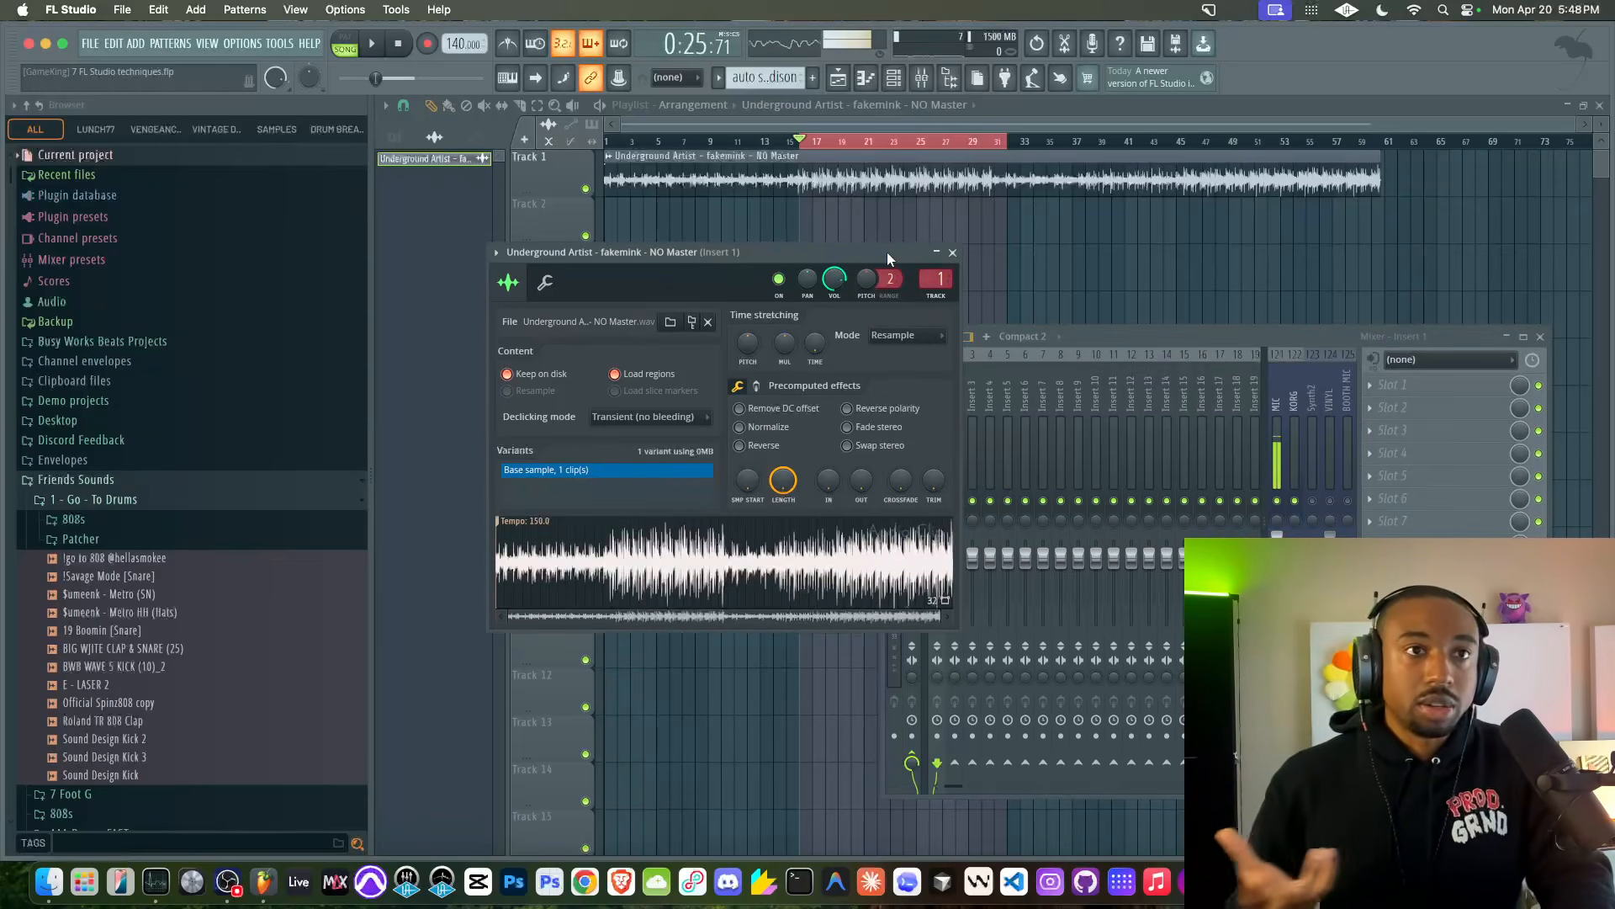
key("space")
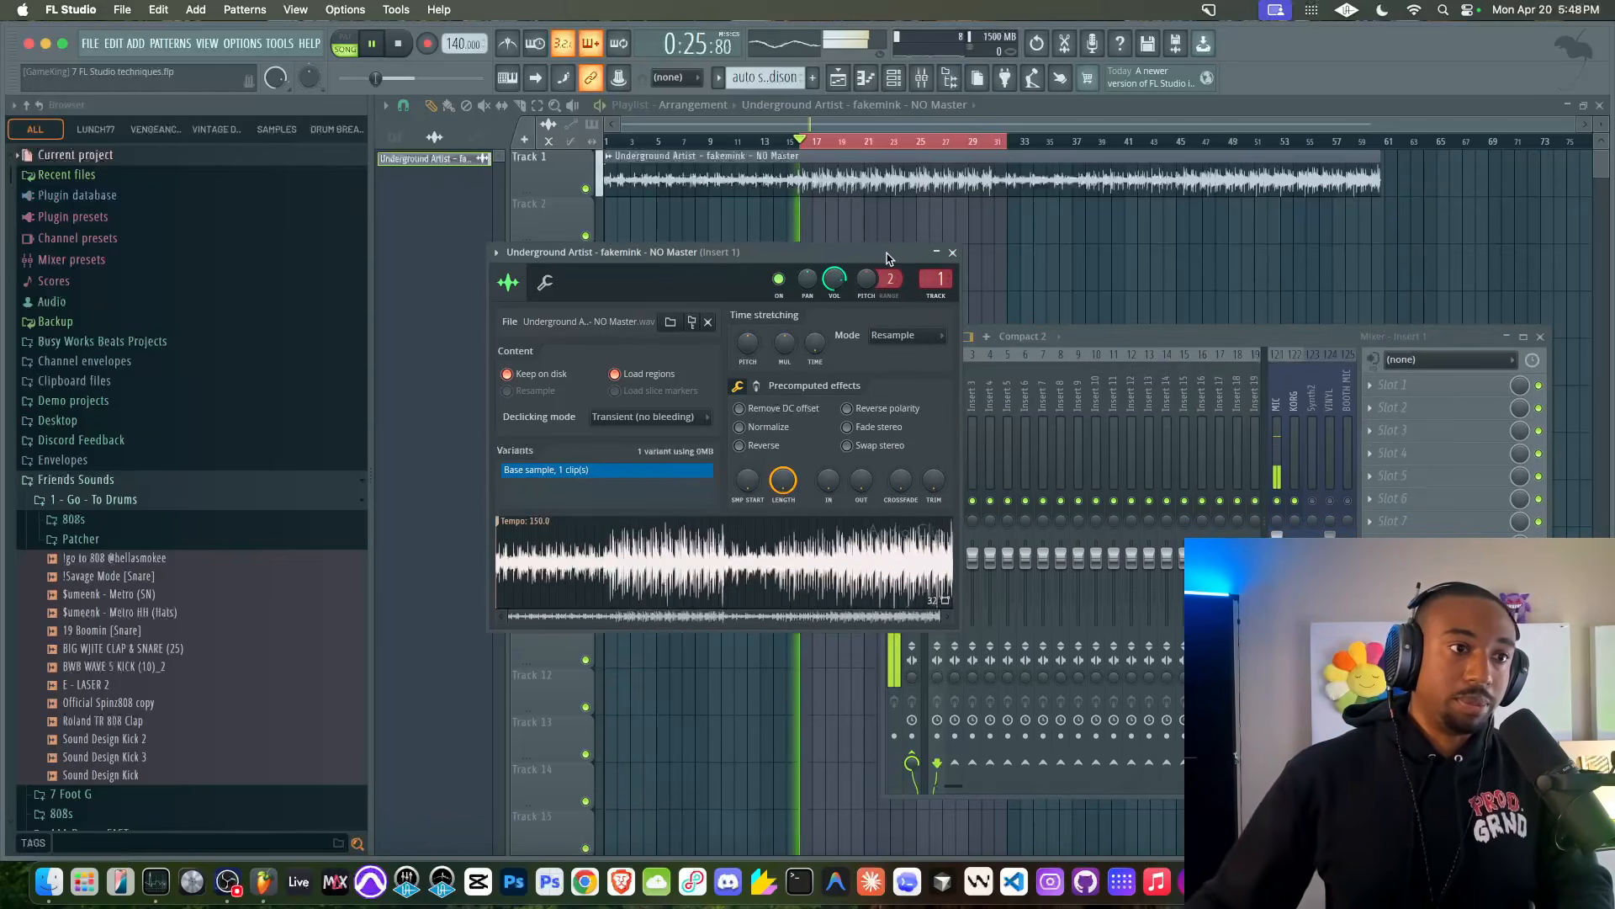
left_click(952, 253)
key("F9")
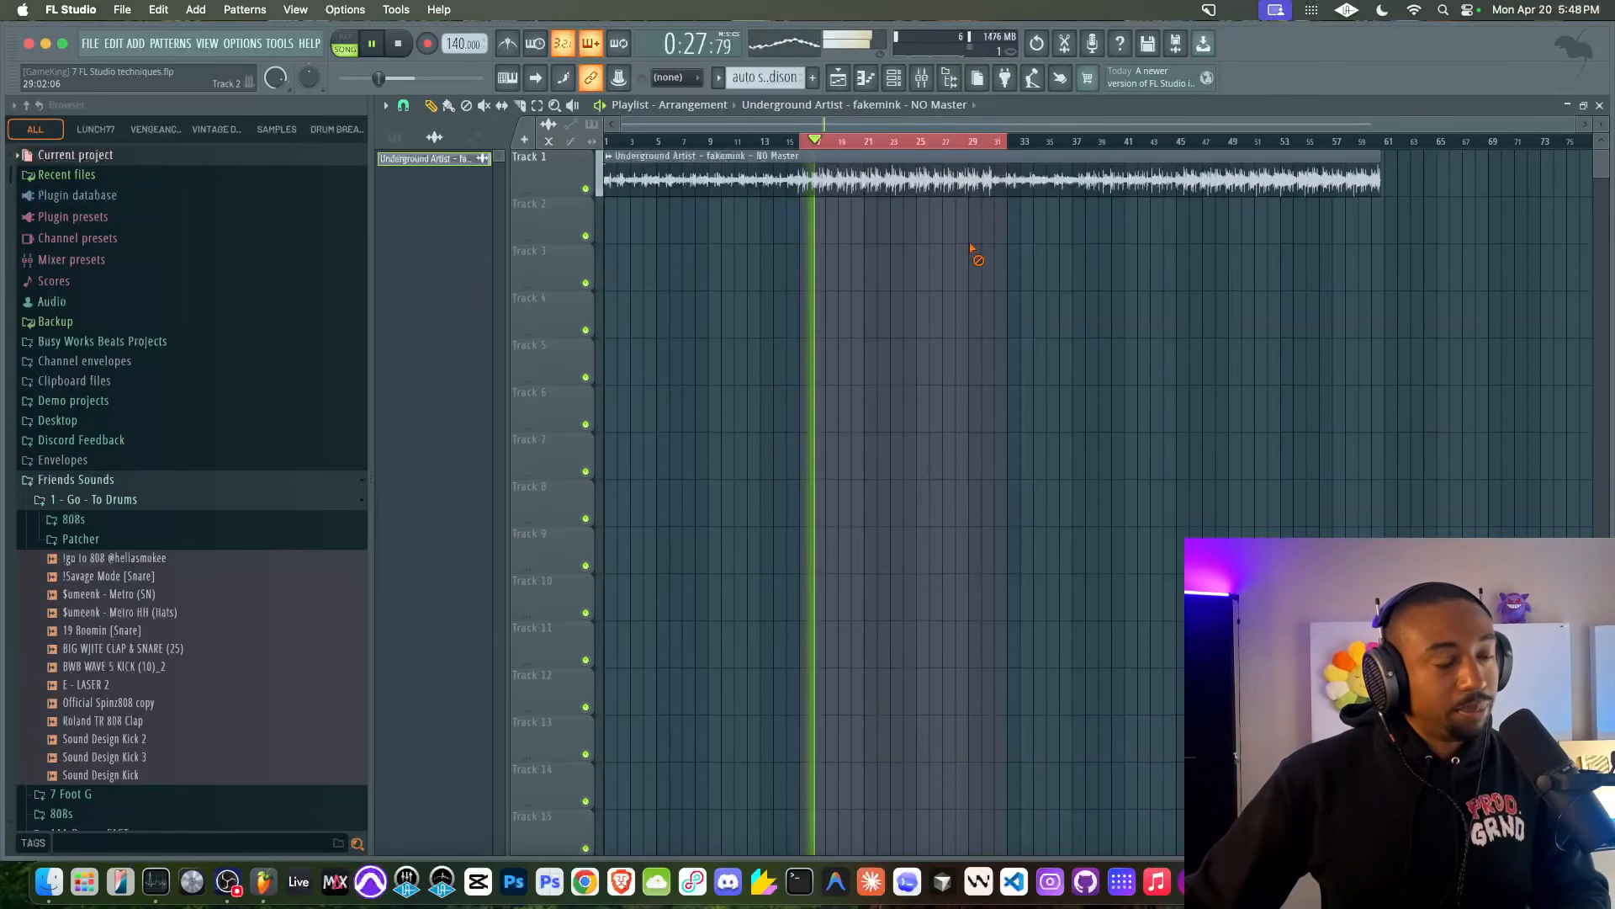
key("space")
- Recolor the "turning everthing up" channel red, keeping its name
left_click(893, 77)
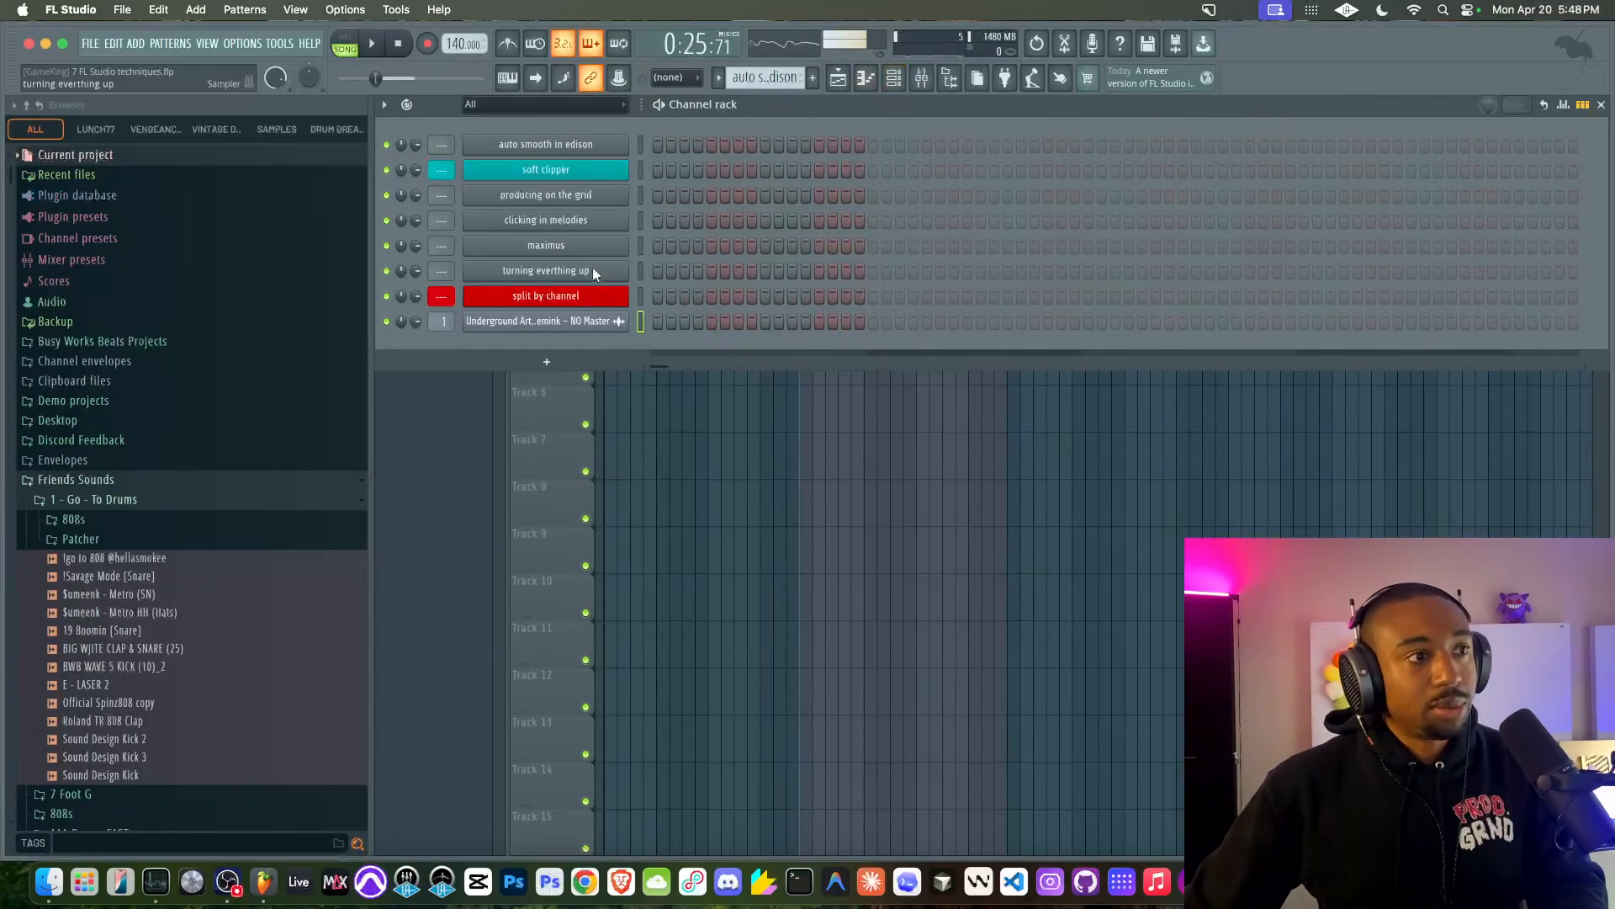
right_click(601, 273)
left_click(665, 307)
left_click(591, 267)
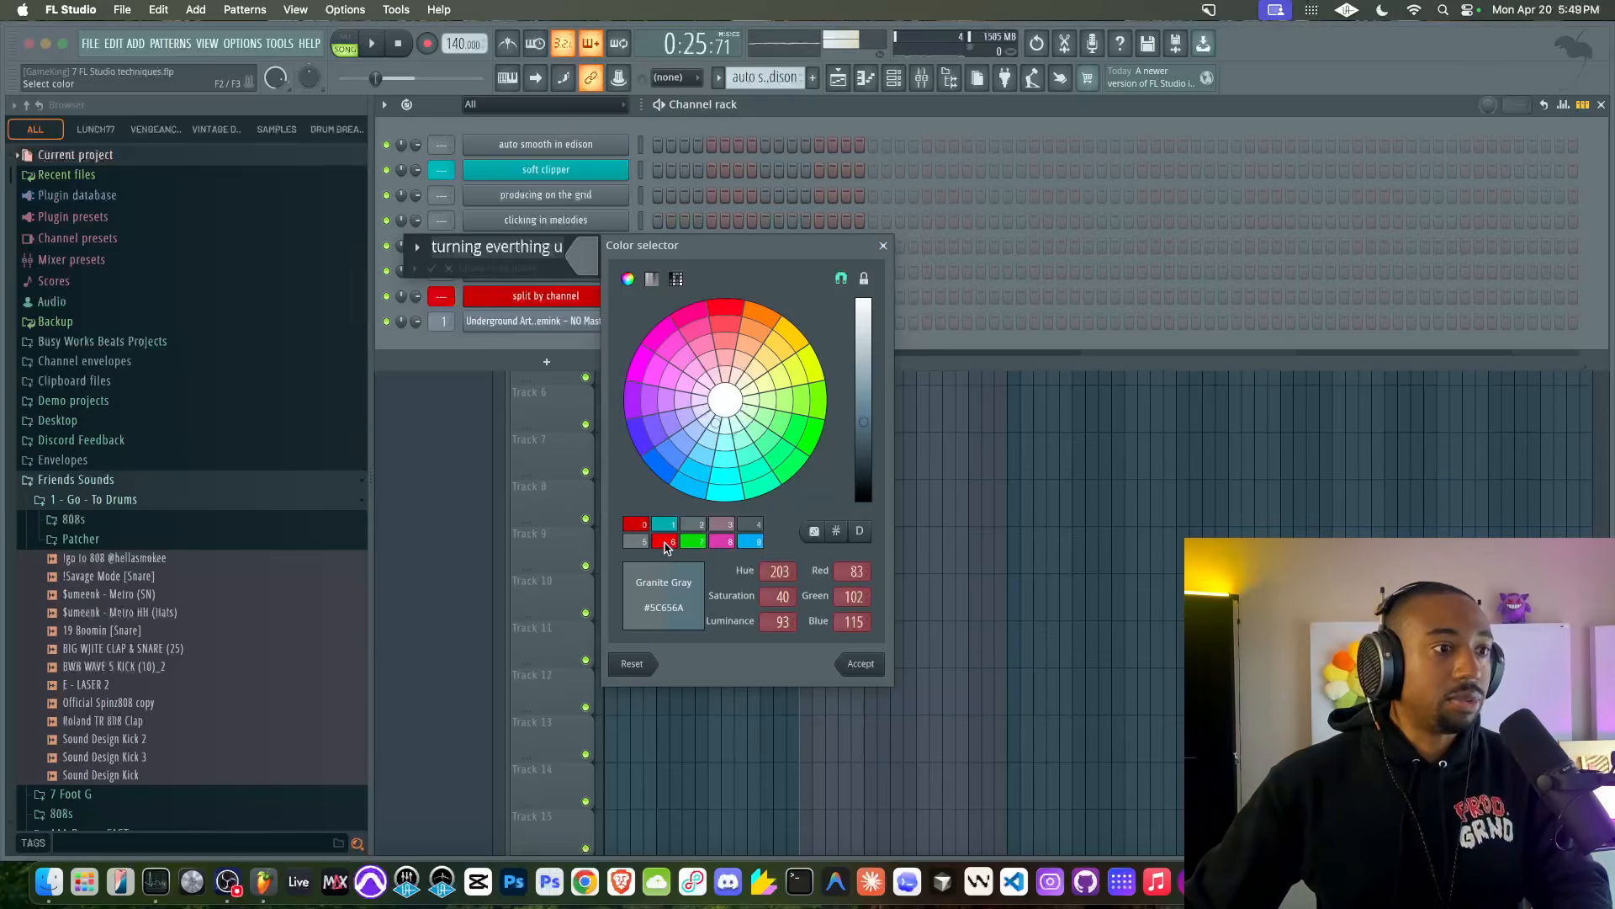
left_click(667, 542)
key("Return")
key("Return")
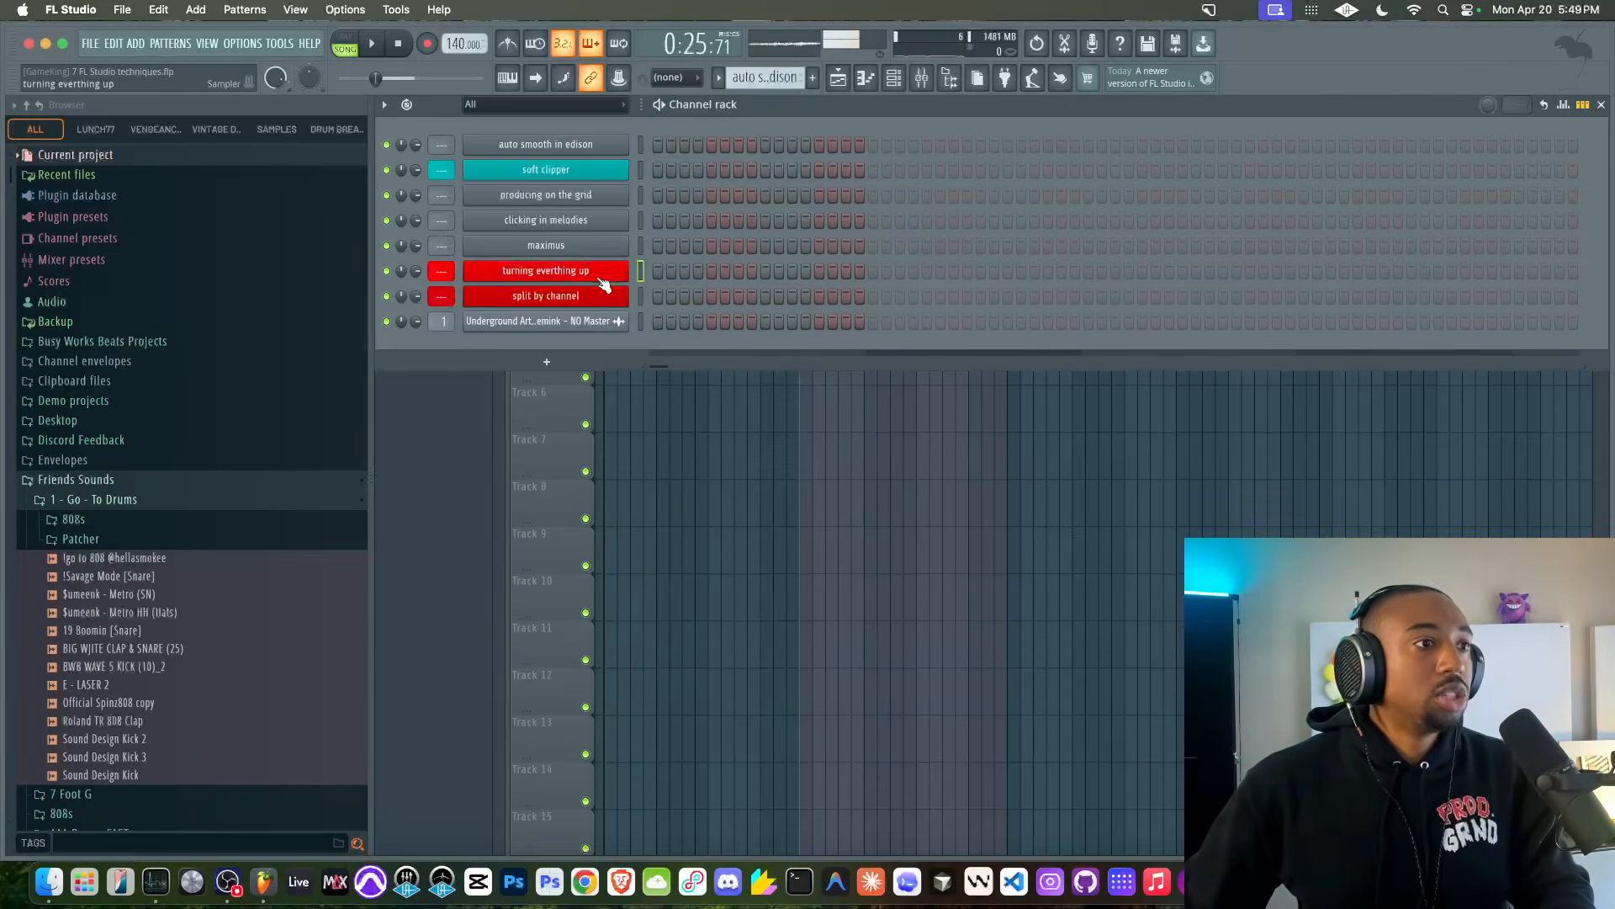
- Load Maximus into the first effect slot of mixer track Insert 1 and show its window
left_click(638, 247)
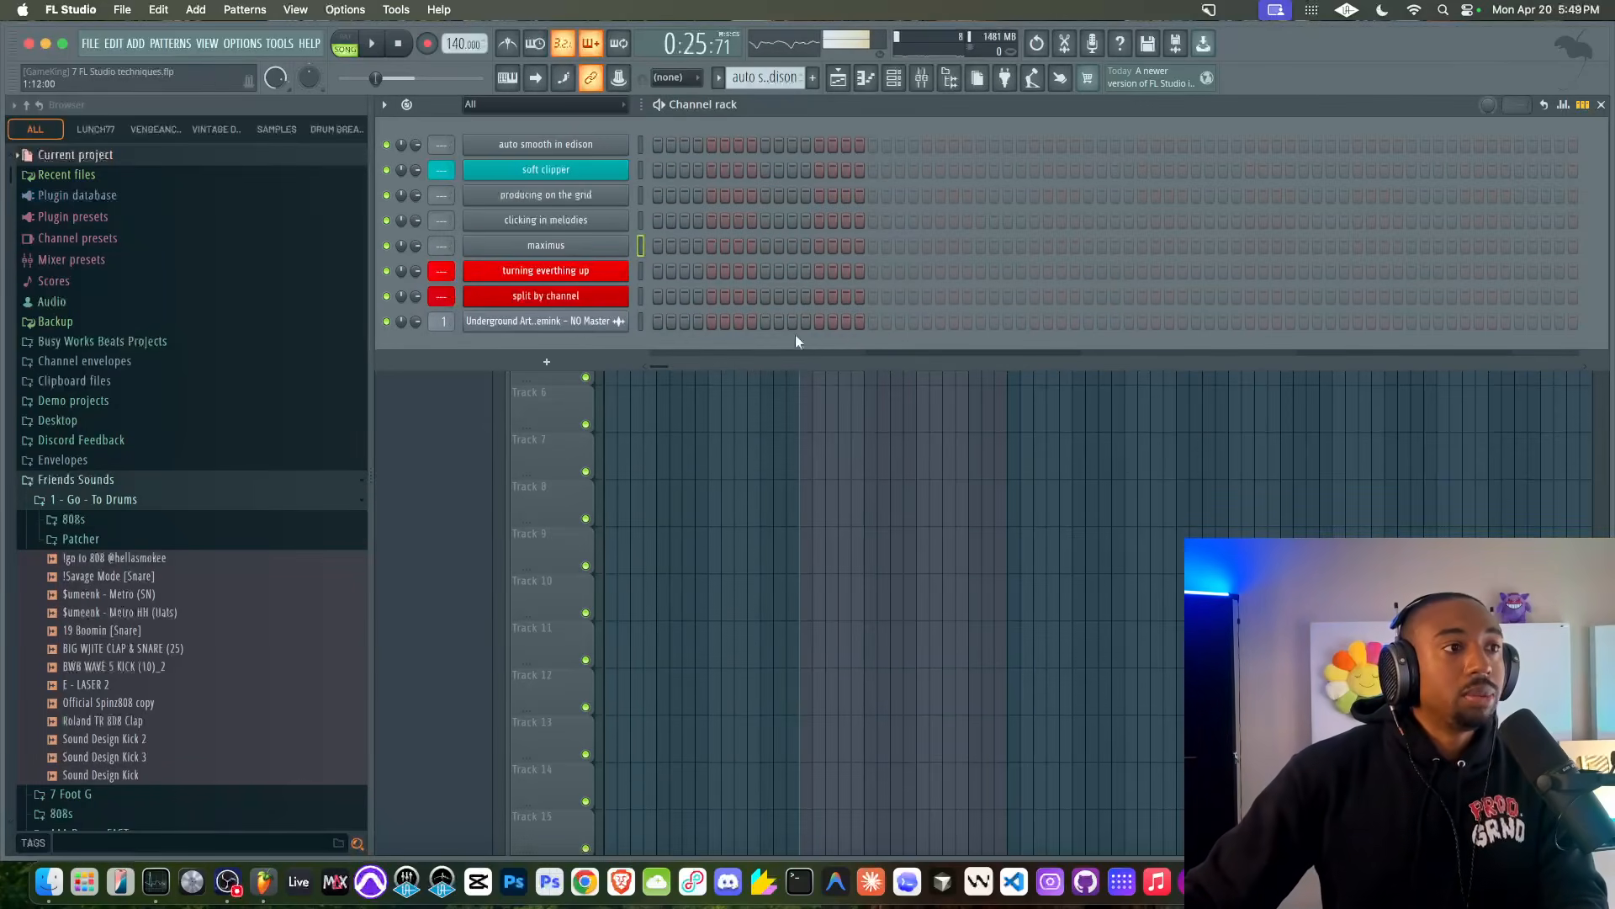
left_click(922, 77)
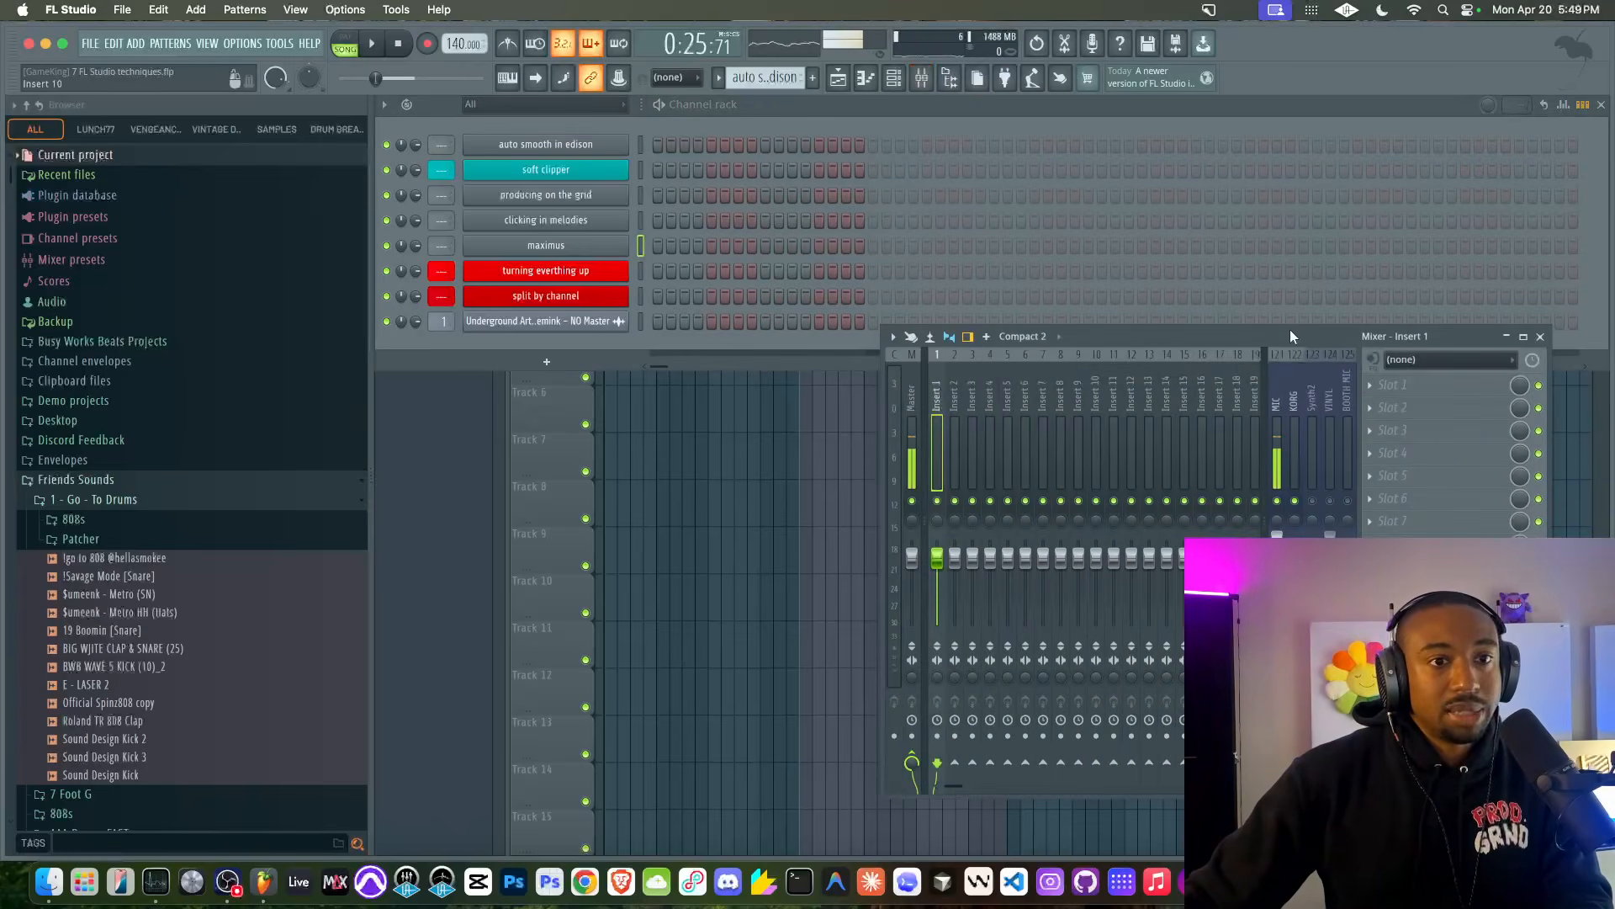
left_click(1387, 394)
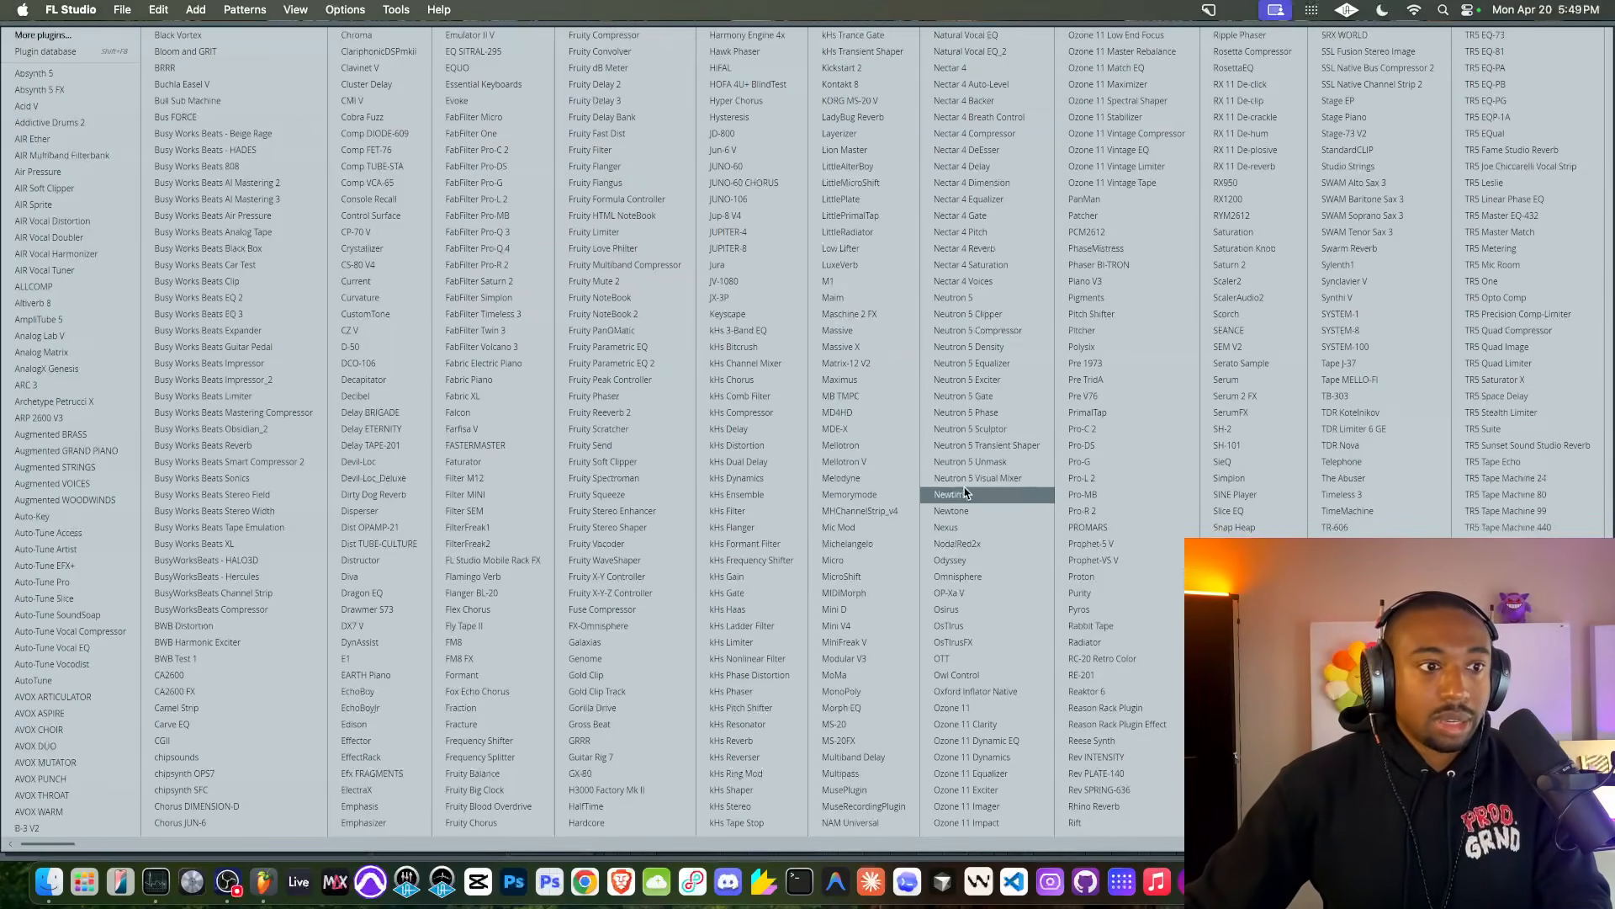
left_click(867, 382)
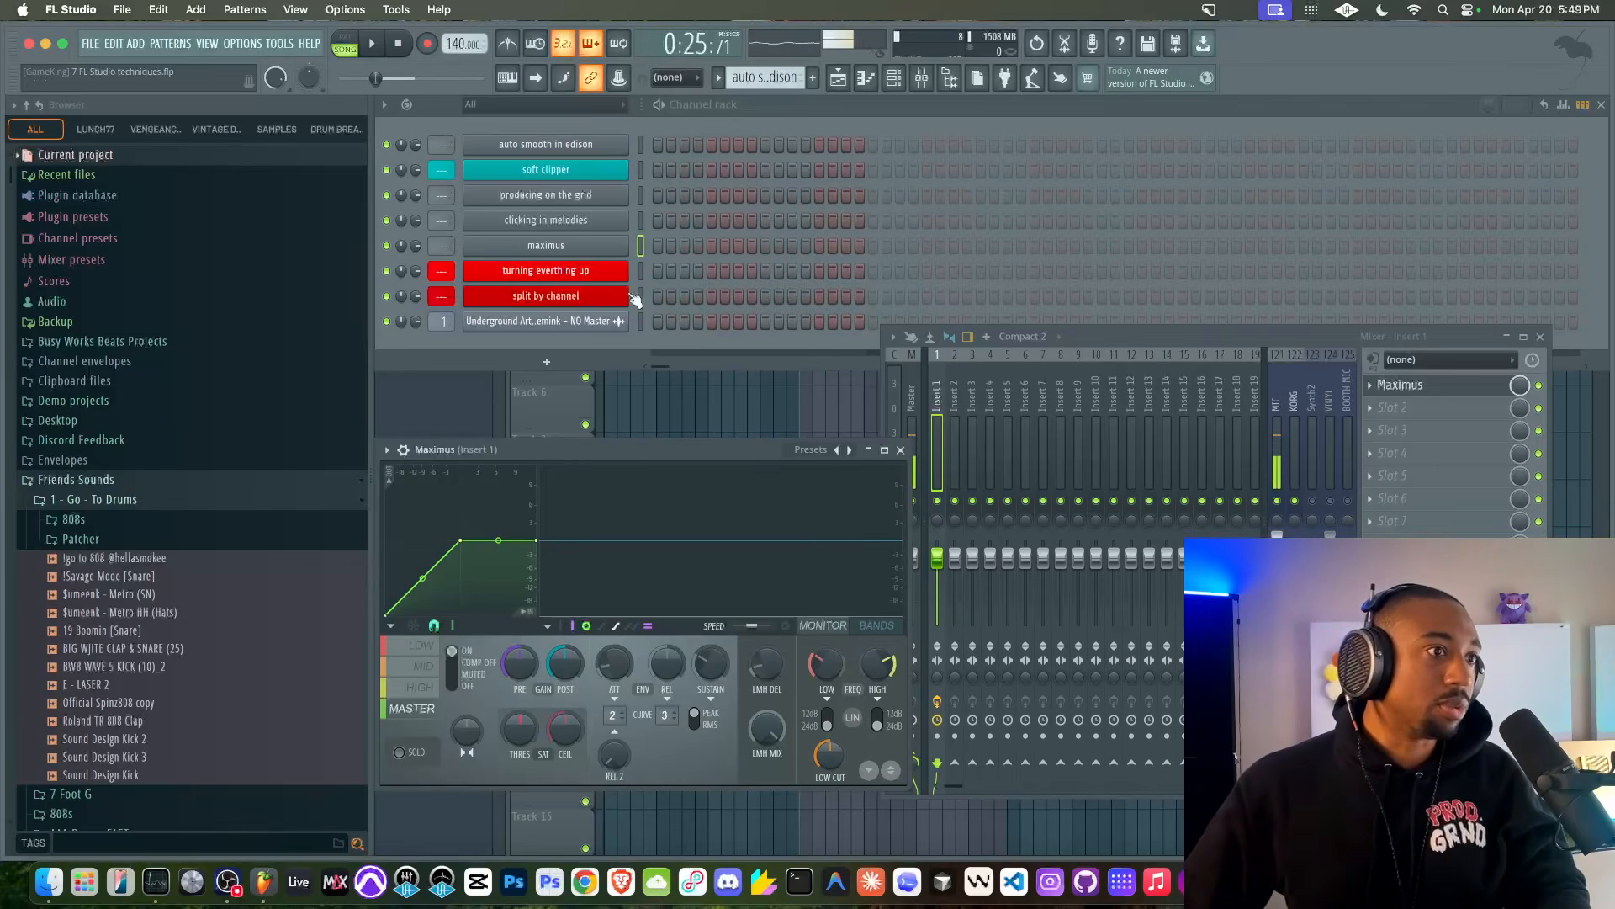
left_click(1441, 386)
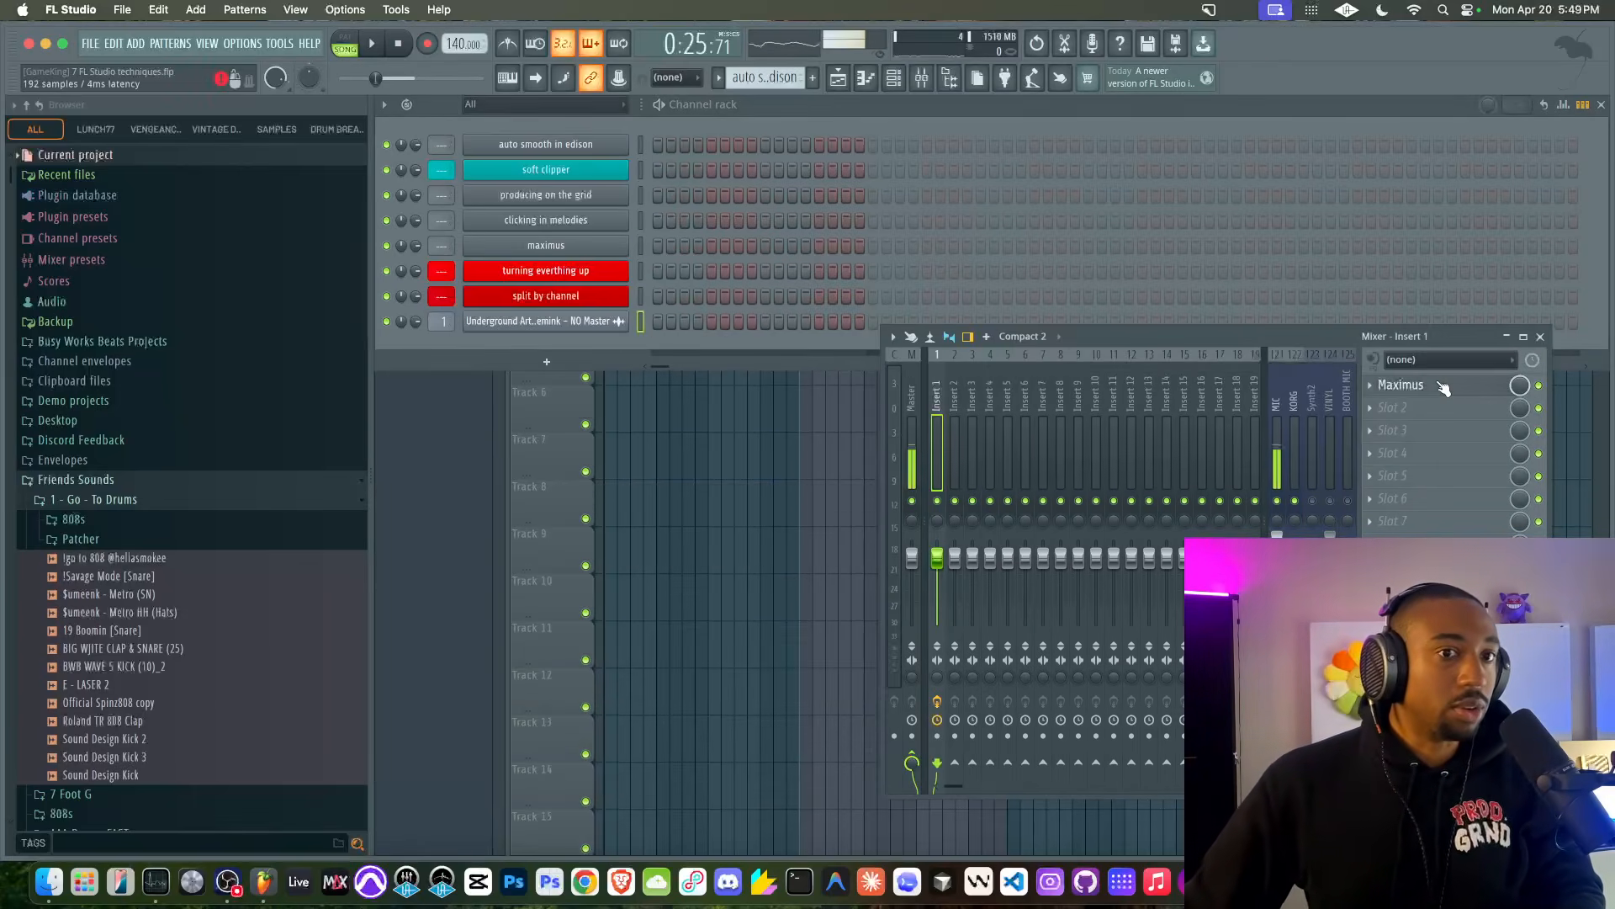
left_click(1441, 386)
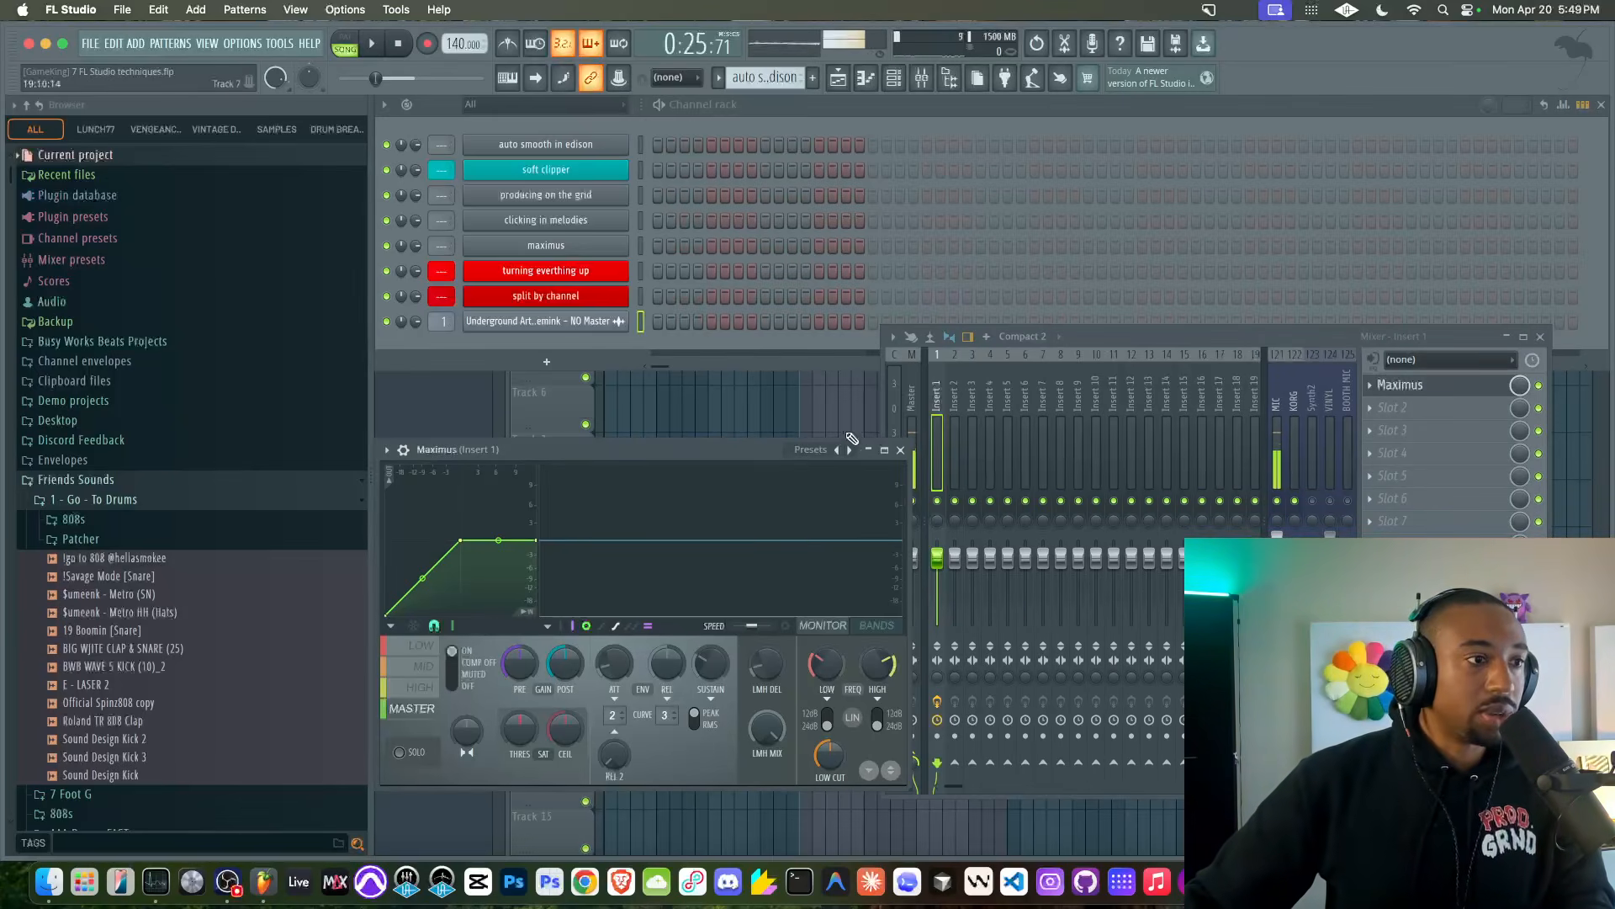
- Hide the browser and move the Maximus window clear of the channel names and the mixer's effect slots
left_click_drag(720, 451, 840, 266)
left_click(950, 78)
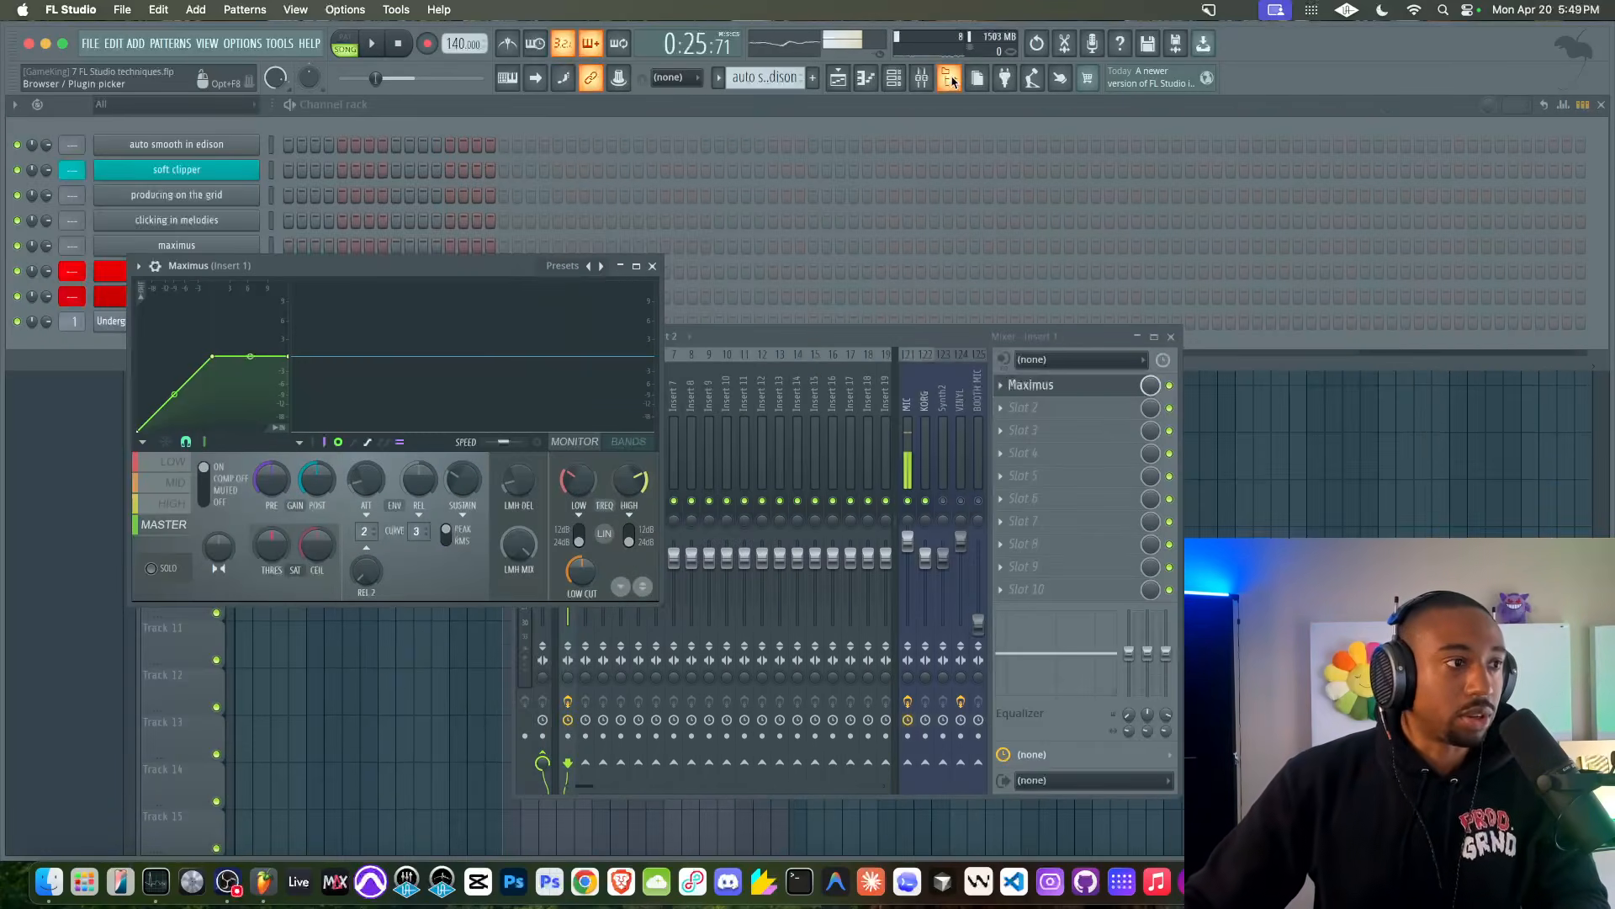
left_click_drag(457, 262, 680, 259)
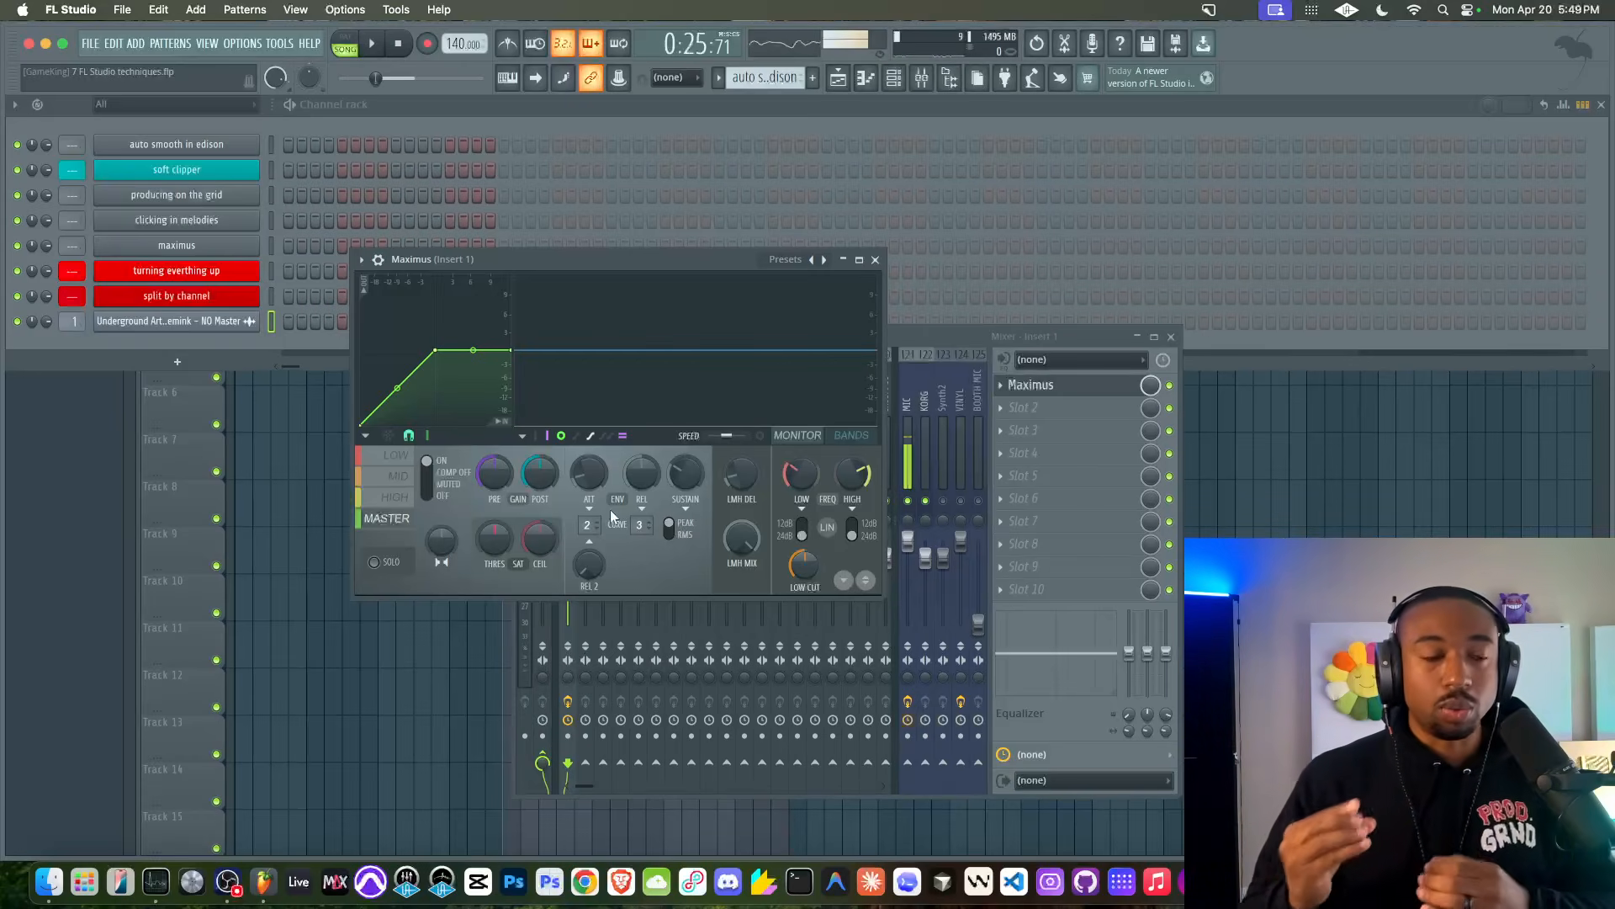
- Play the song through Maximus, raise the Underground Artist channel's volume to 125%, and bring the Maximus display forward
key("space")
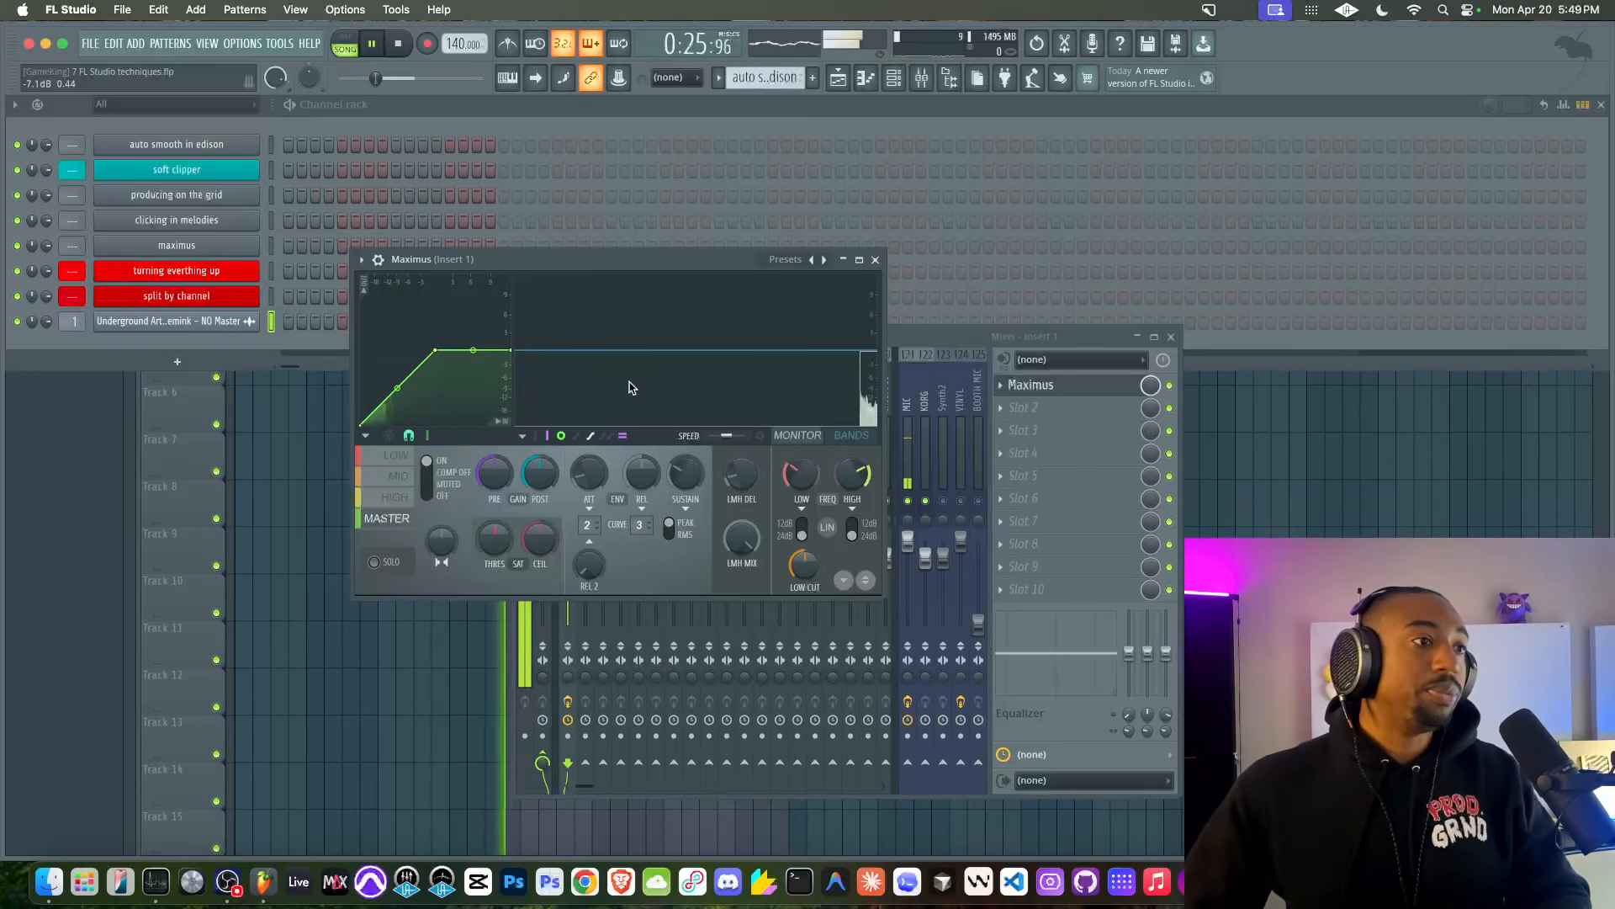
key("space")
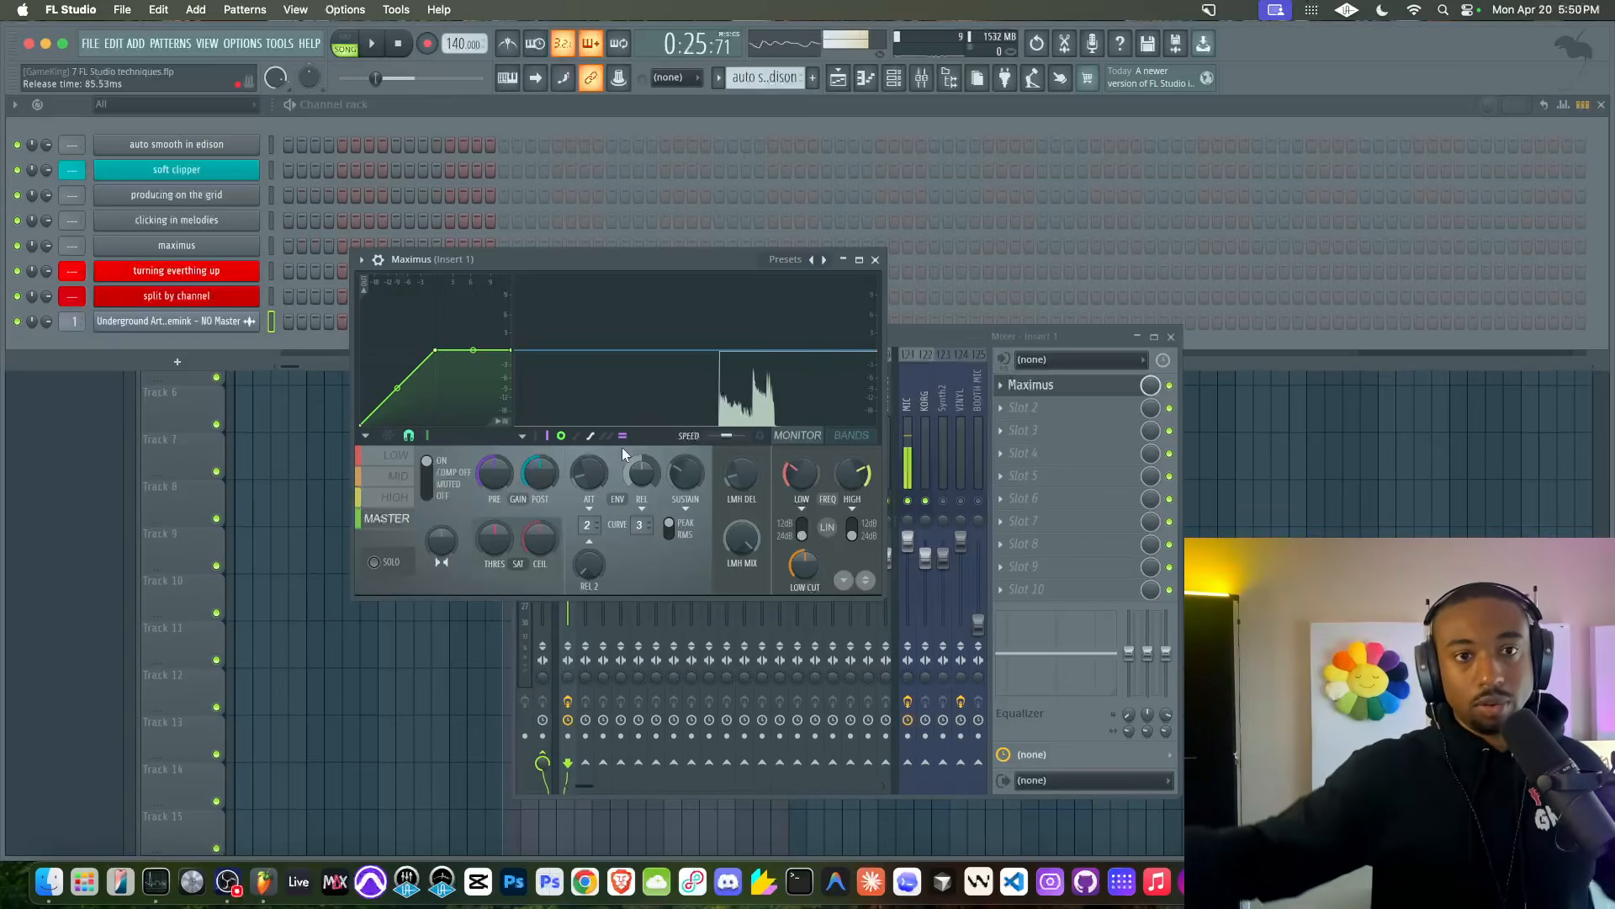
key("space")
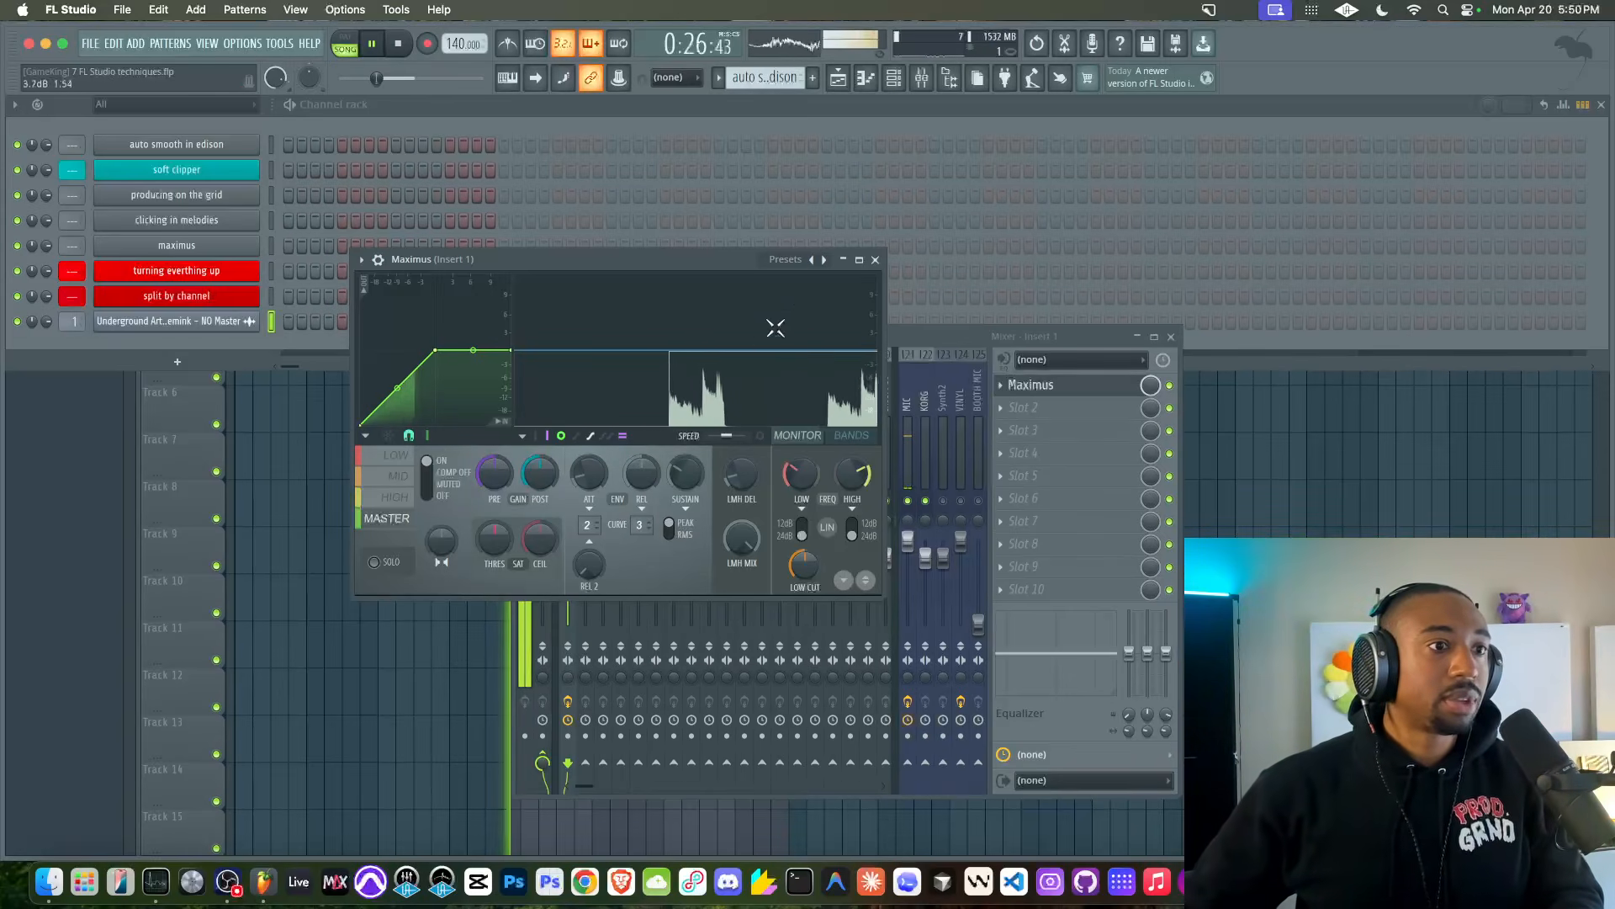
left_click(47, 327)
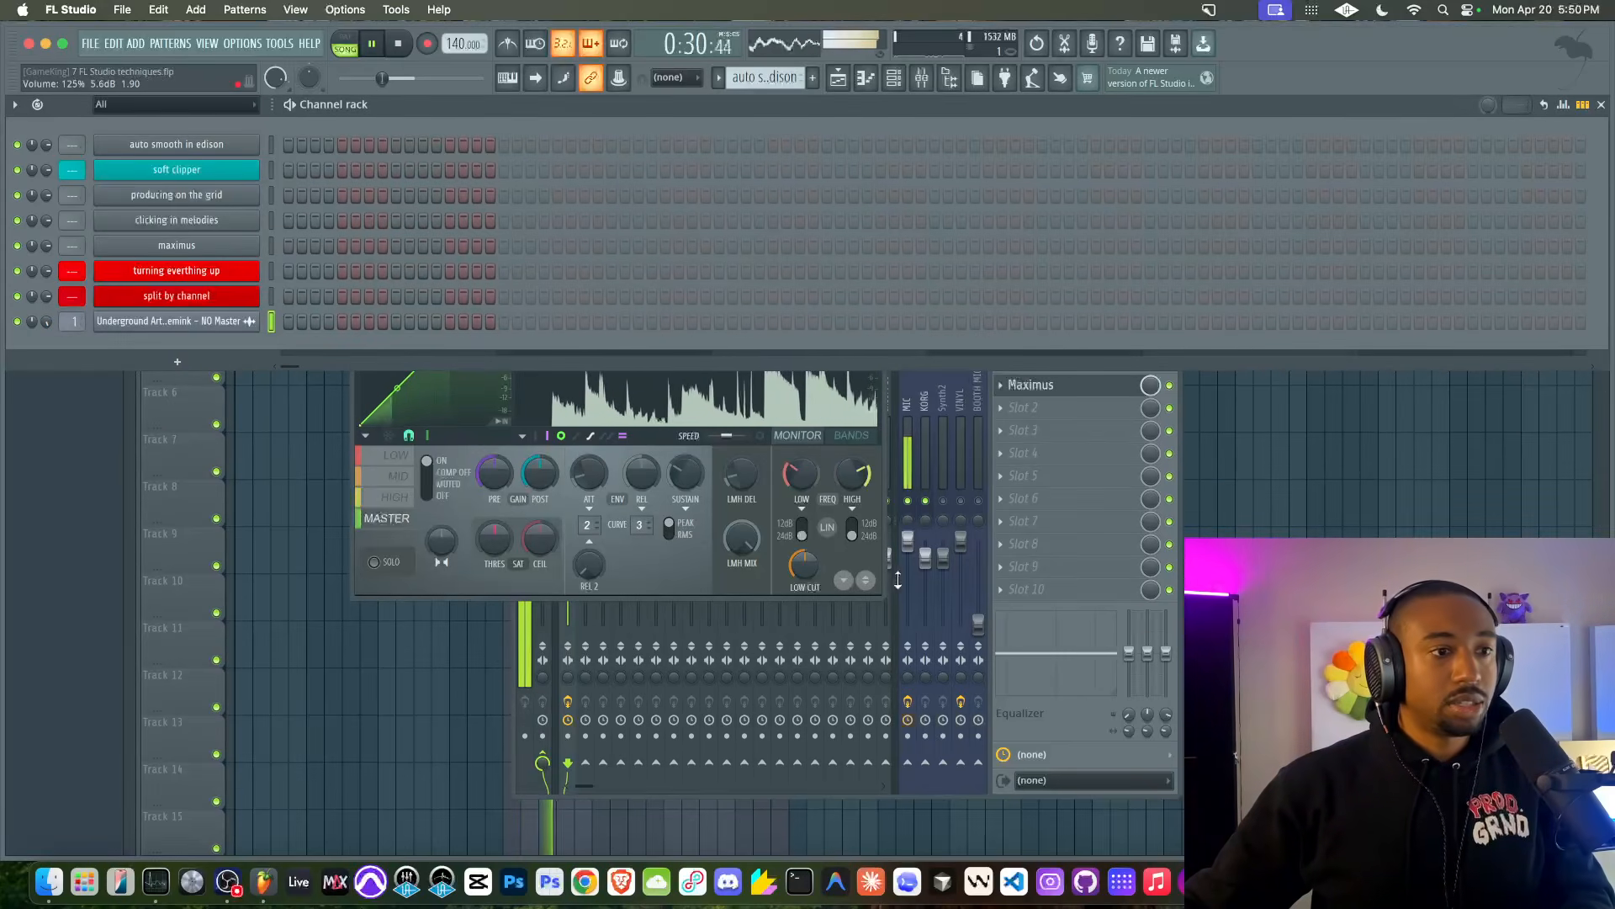
left_click(880, 555)
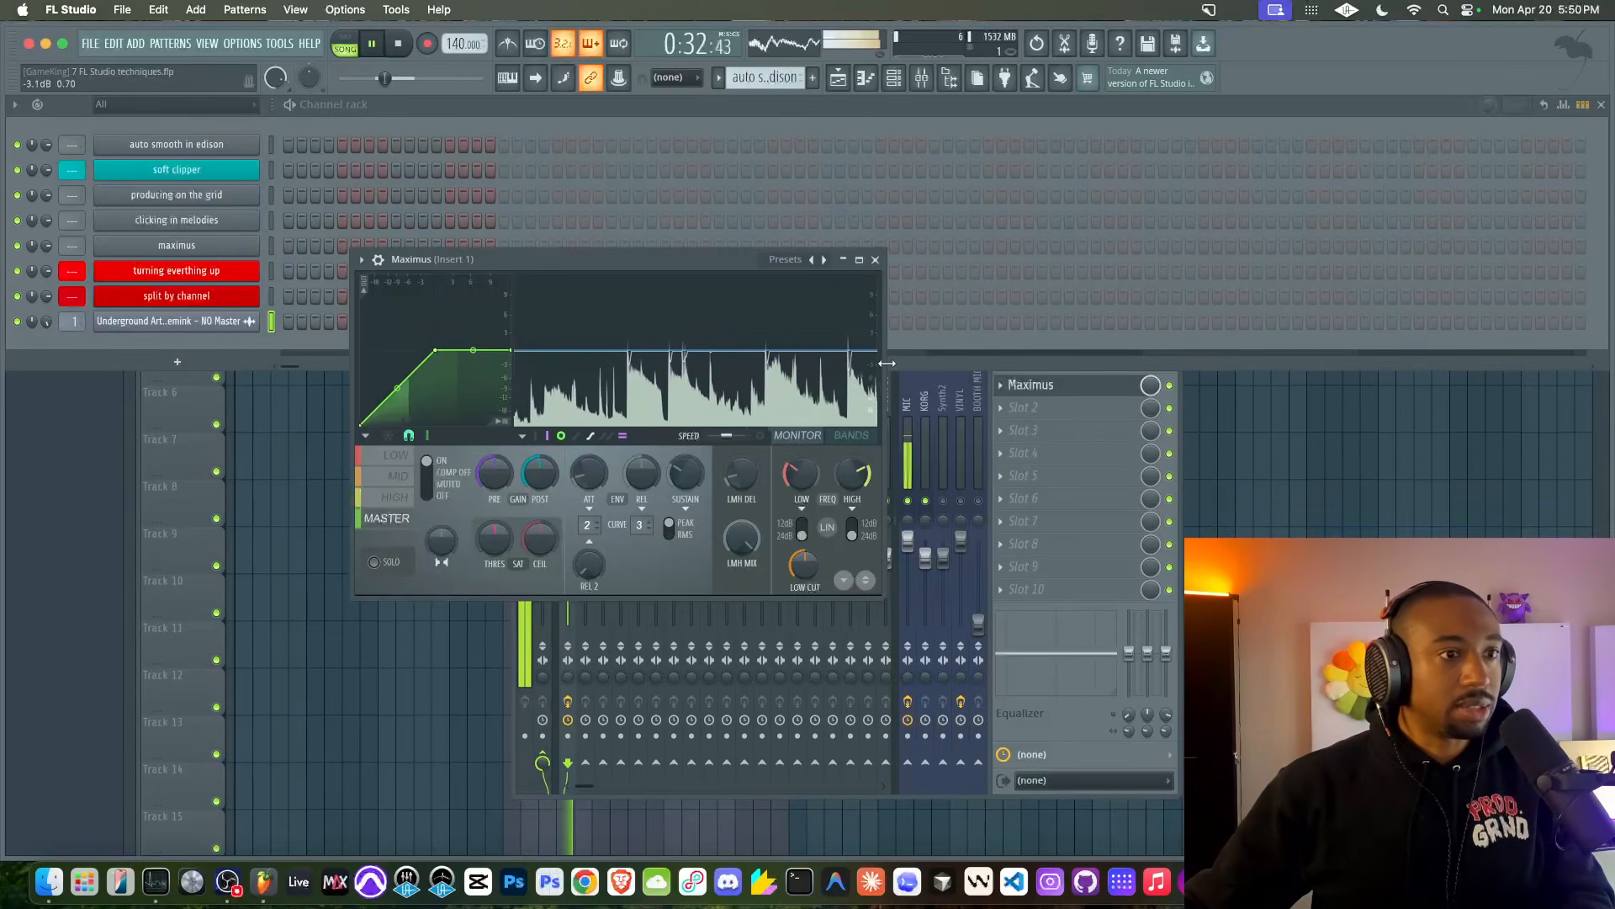
- Compare the playback on Insert 1 with Maximus bypassed and re-enabled, and stop the song
left_click(1171, 353)
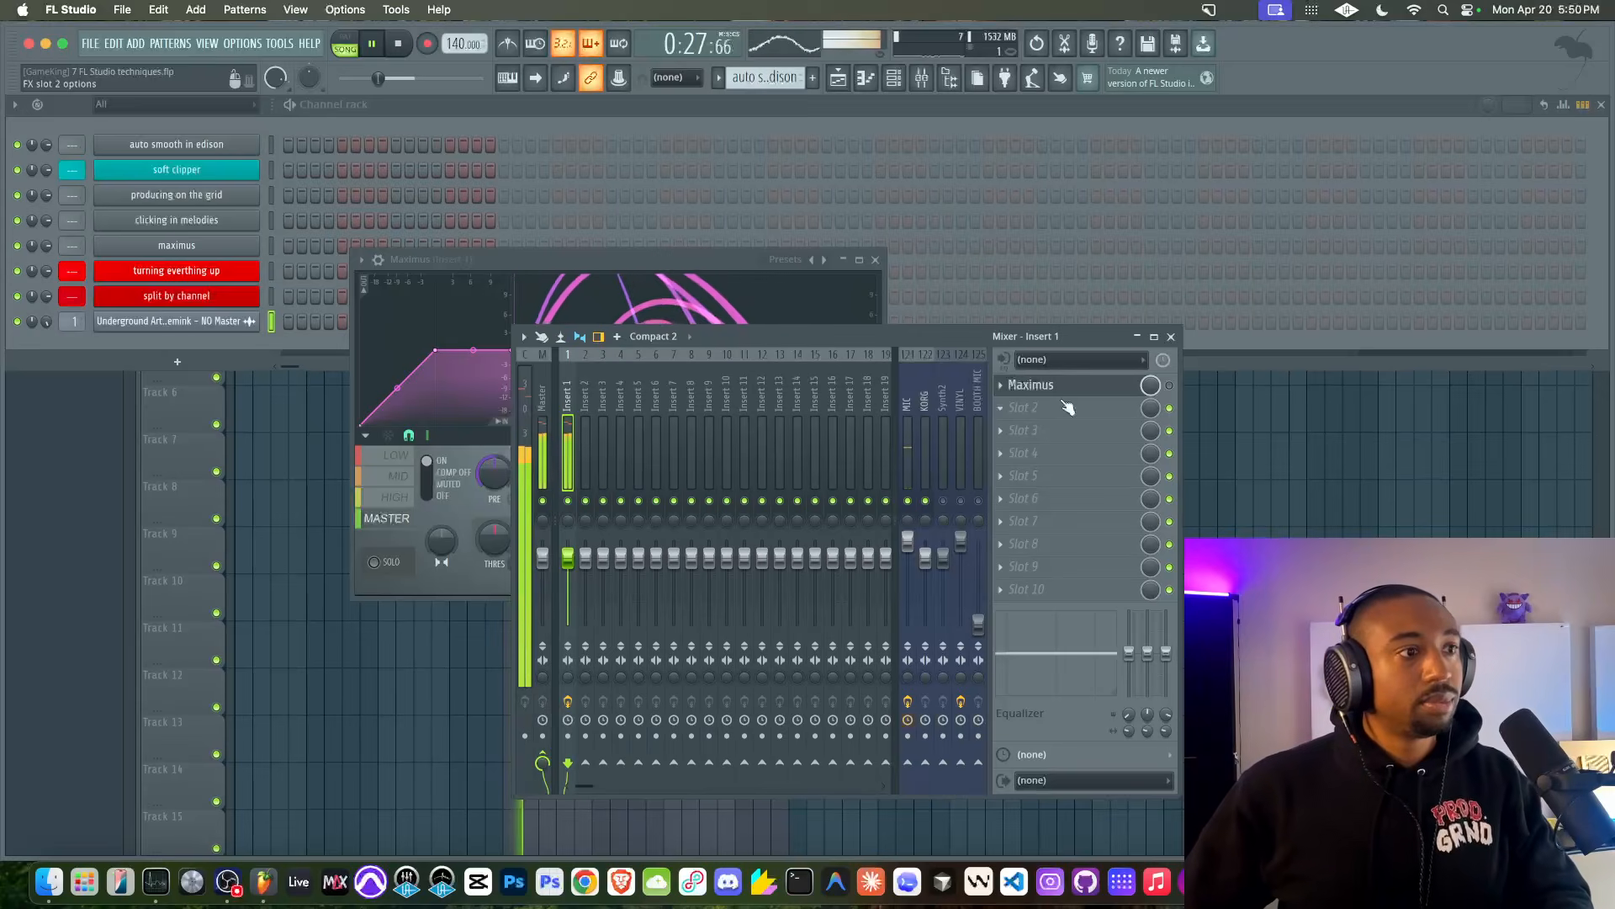
left_click(1169, 385)
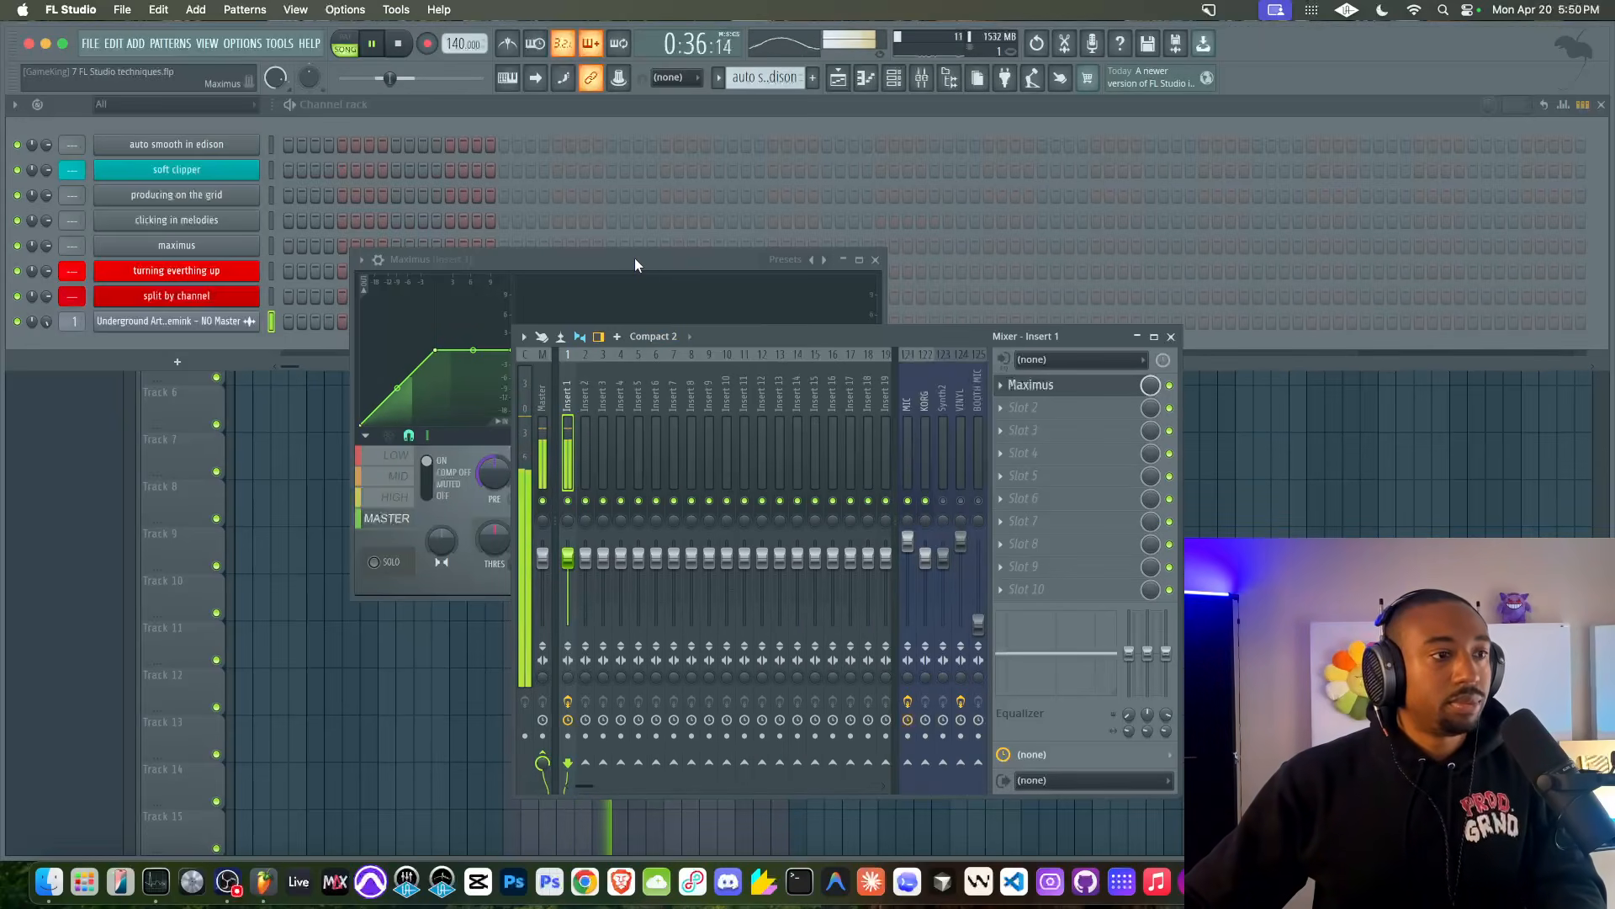
key("space")
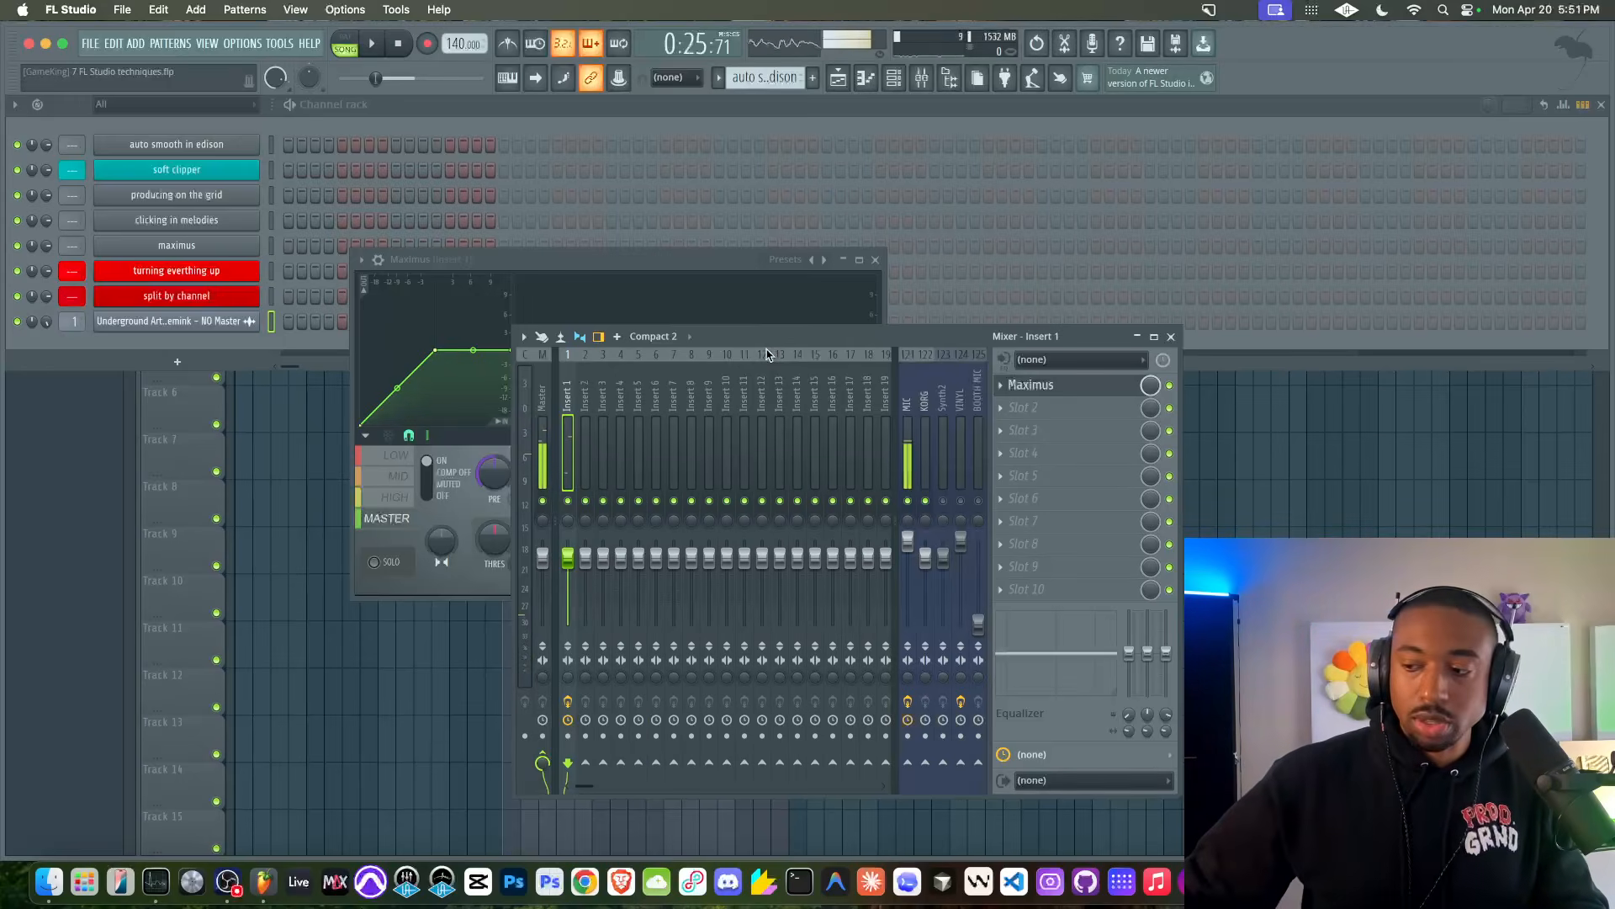
- Show the Master track in the mixer and bring the Maximus window of Insert 1 back to the front
left_click(768, 354)
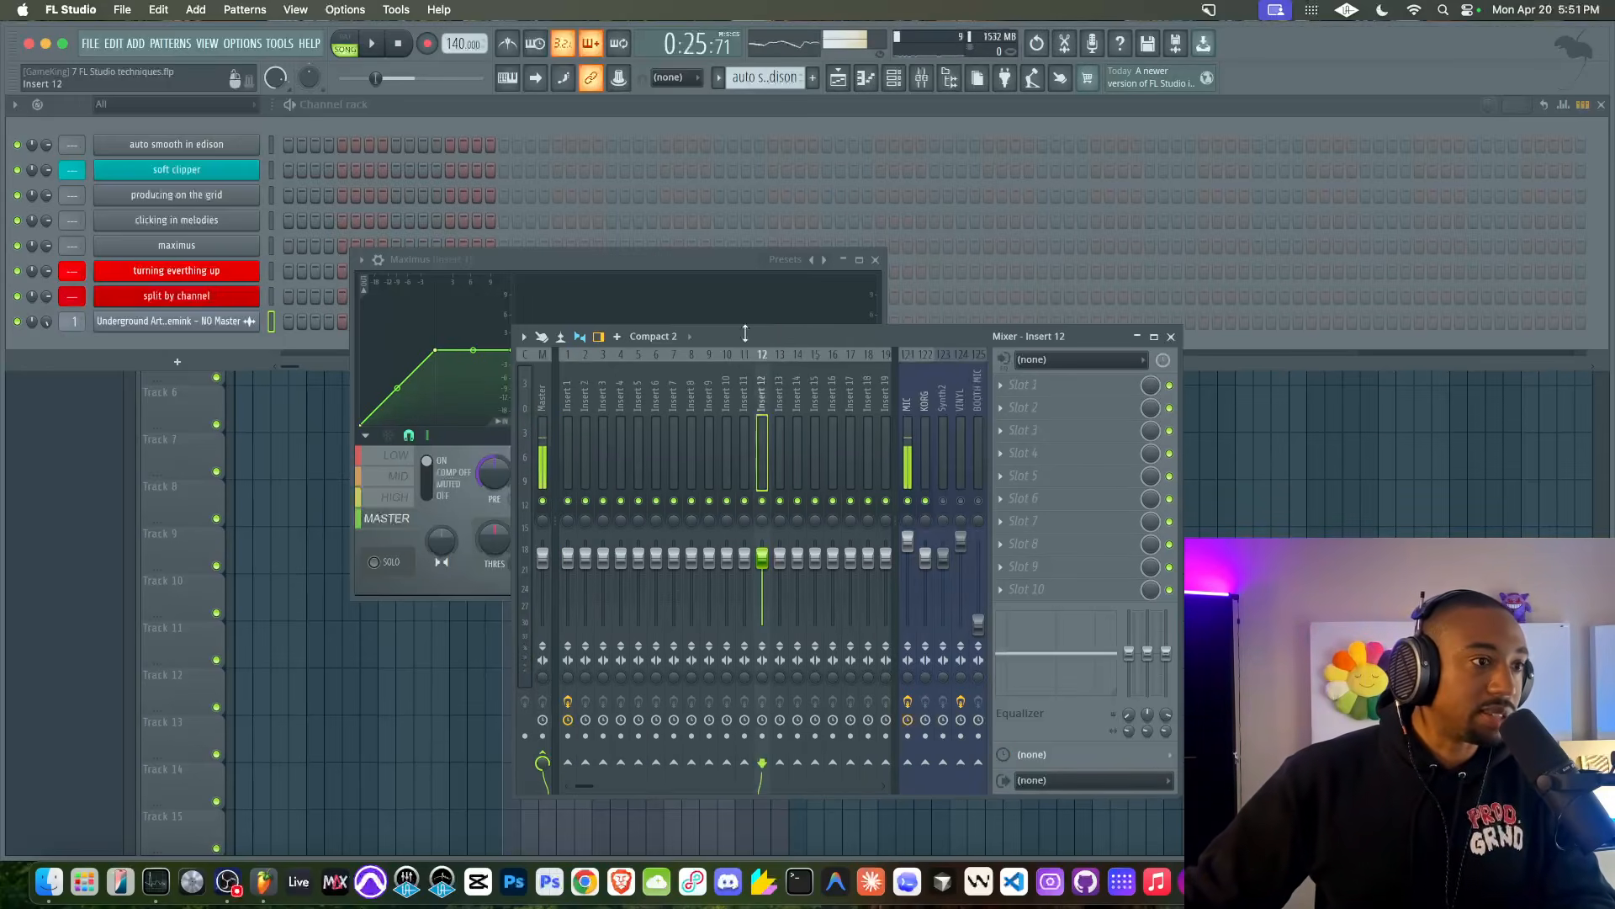
left_click(572, 401)
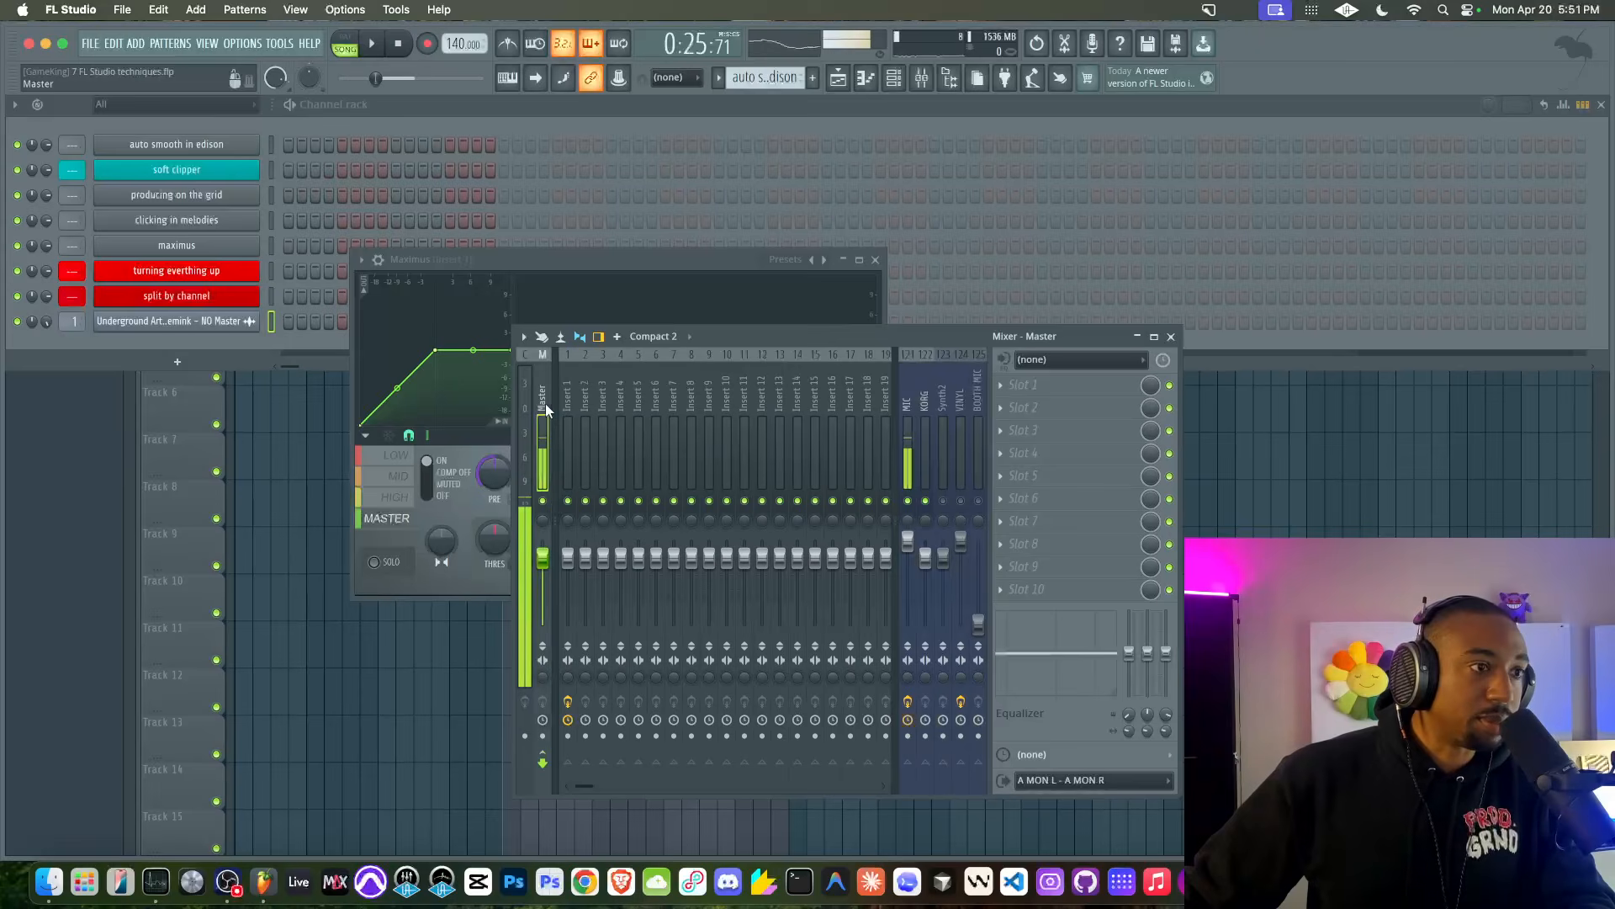
left_click(596, 260)
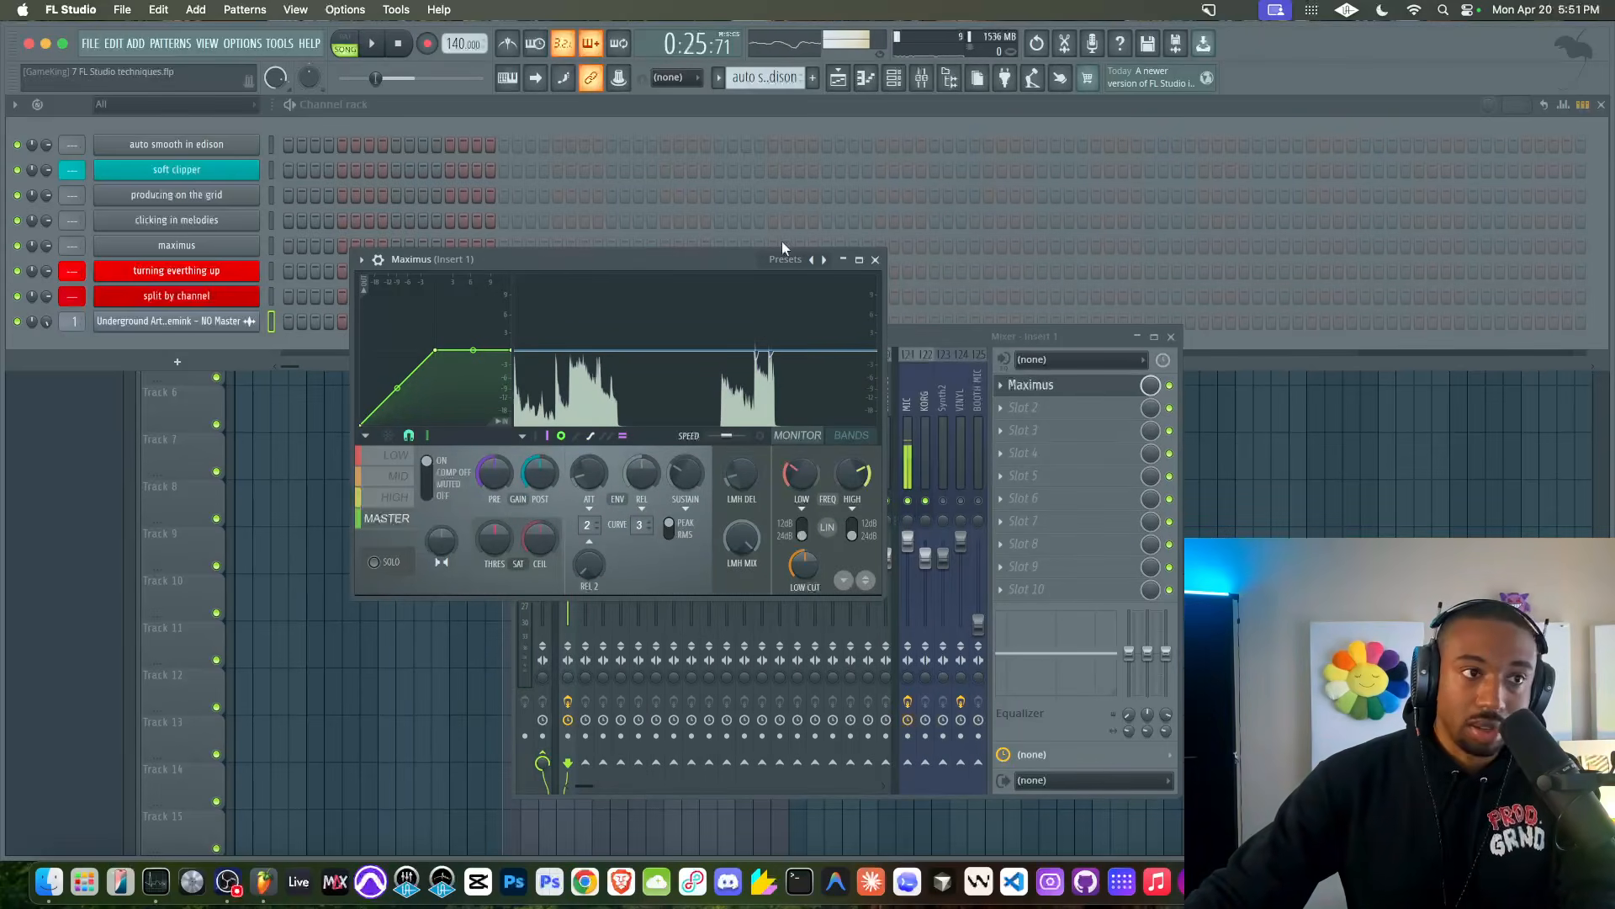
- Raise the Underground Artist channel's volume multiplier to 132% during playback, checking the signal in Maximus
left_click(185, 322)
key("space")
left_click(176, 281)
left_click_drag(180, 354, 179, 344)
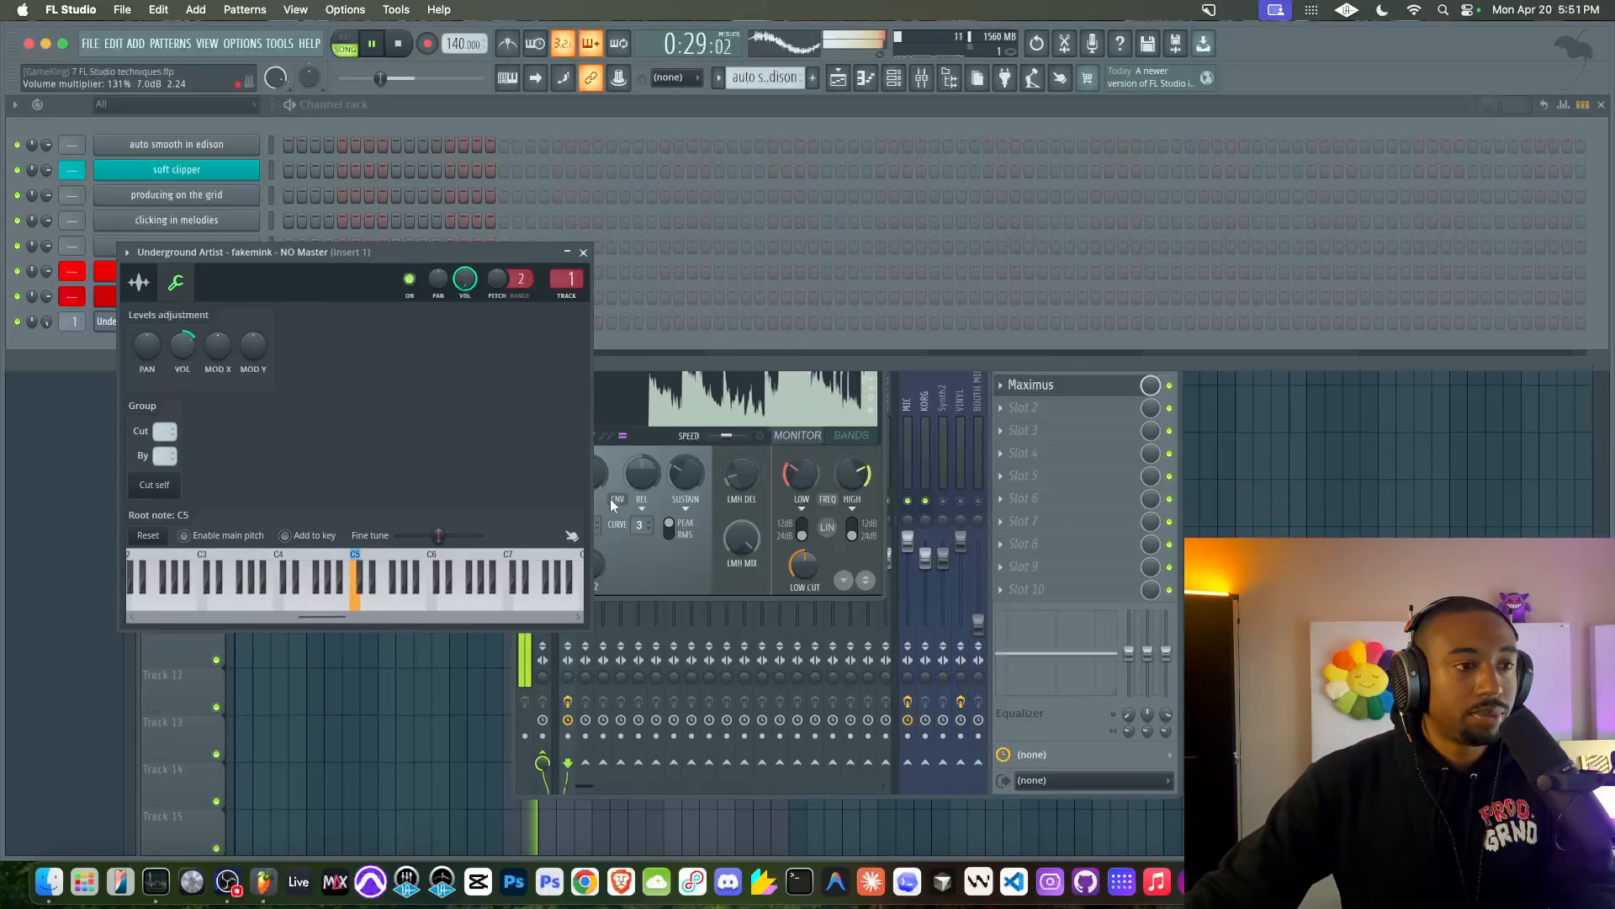
left_click(656, 568)
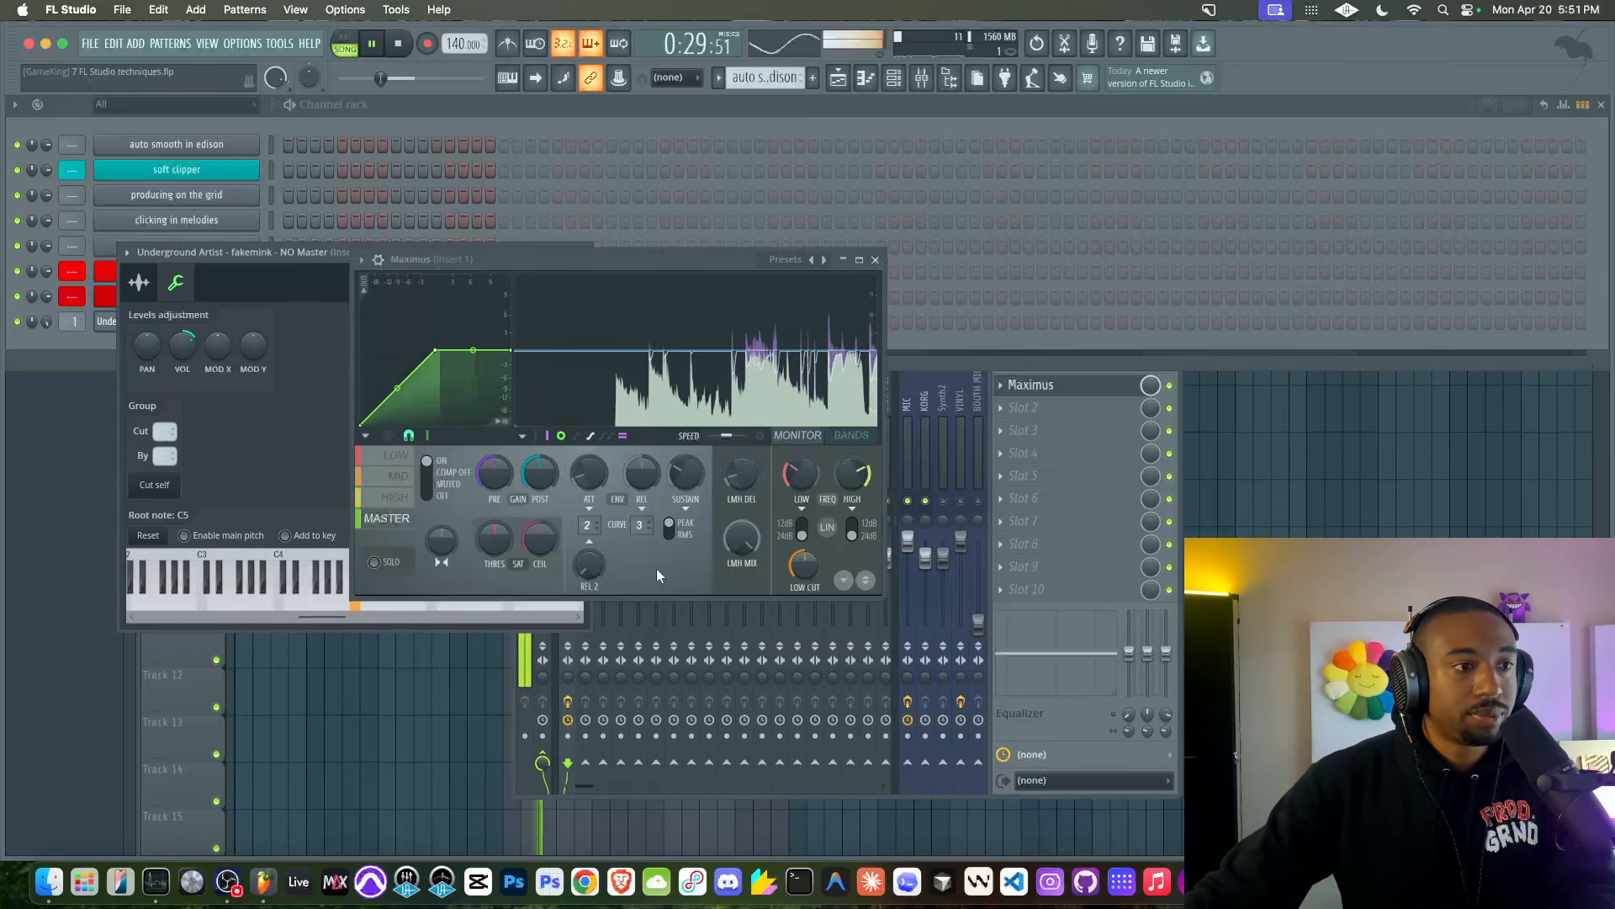
left_click(181, 348)
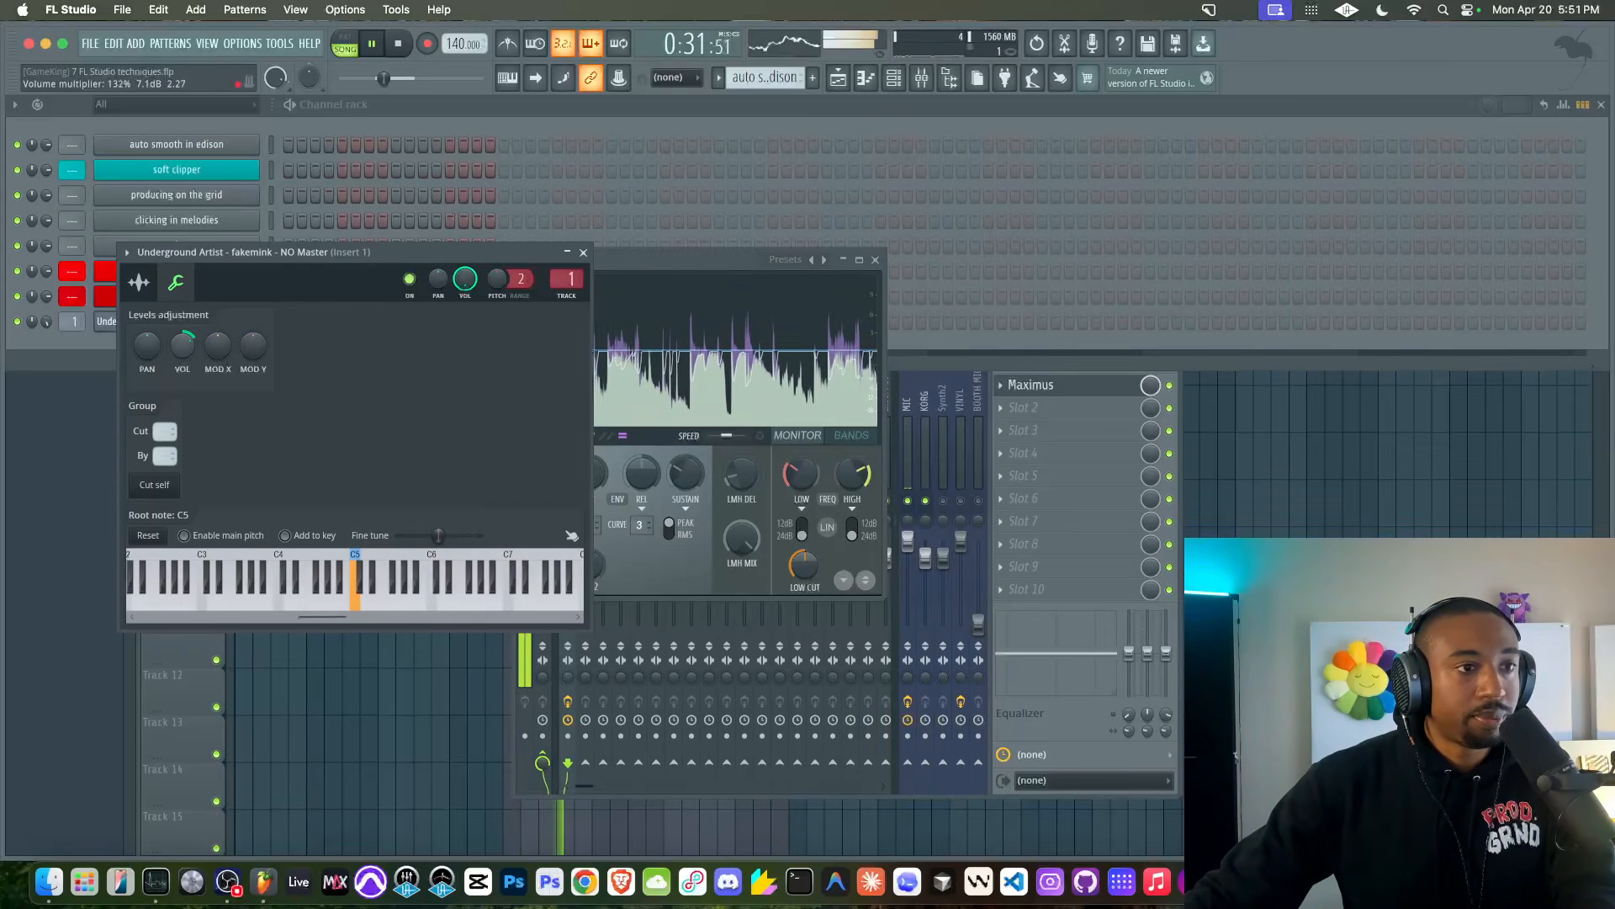
- End the playback check, closing the Underground Artist channel settings, and reopen Maximus on Insert 1
left_click(583, 252)
key("space")
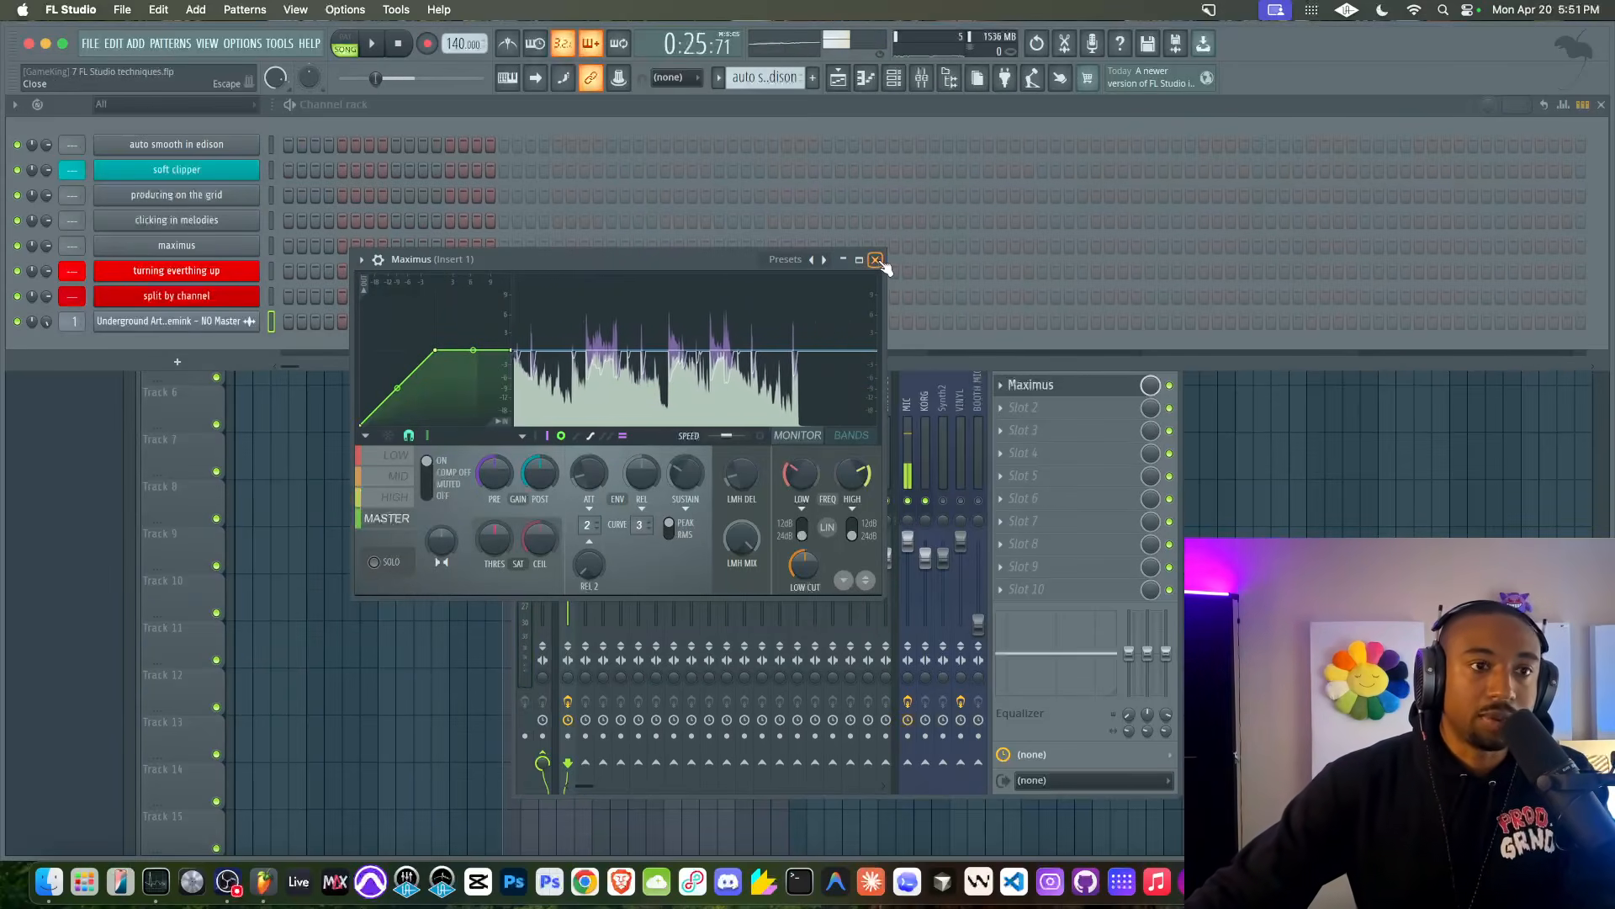
left_click(876, 261)
left_click(1088, 389)
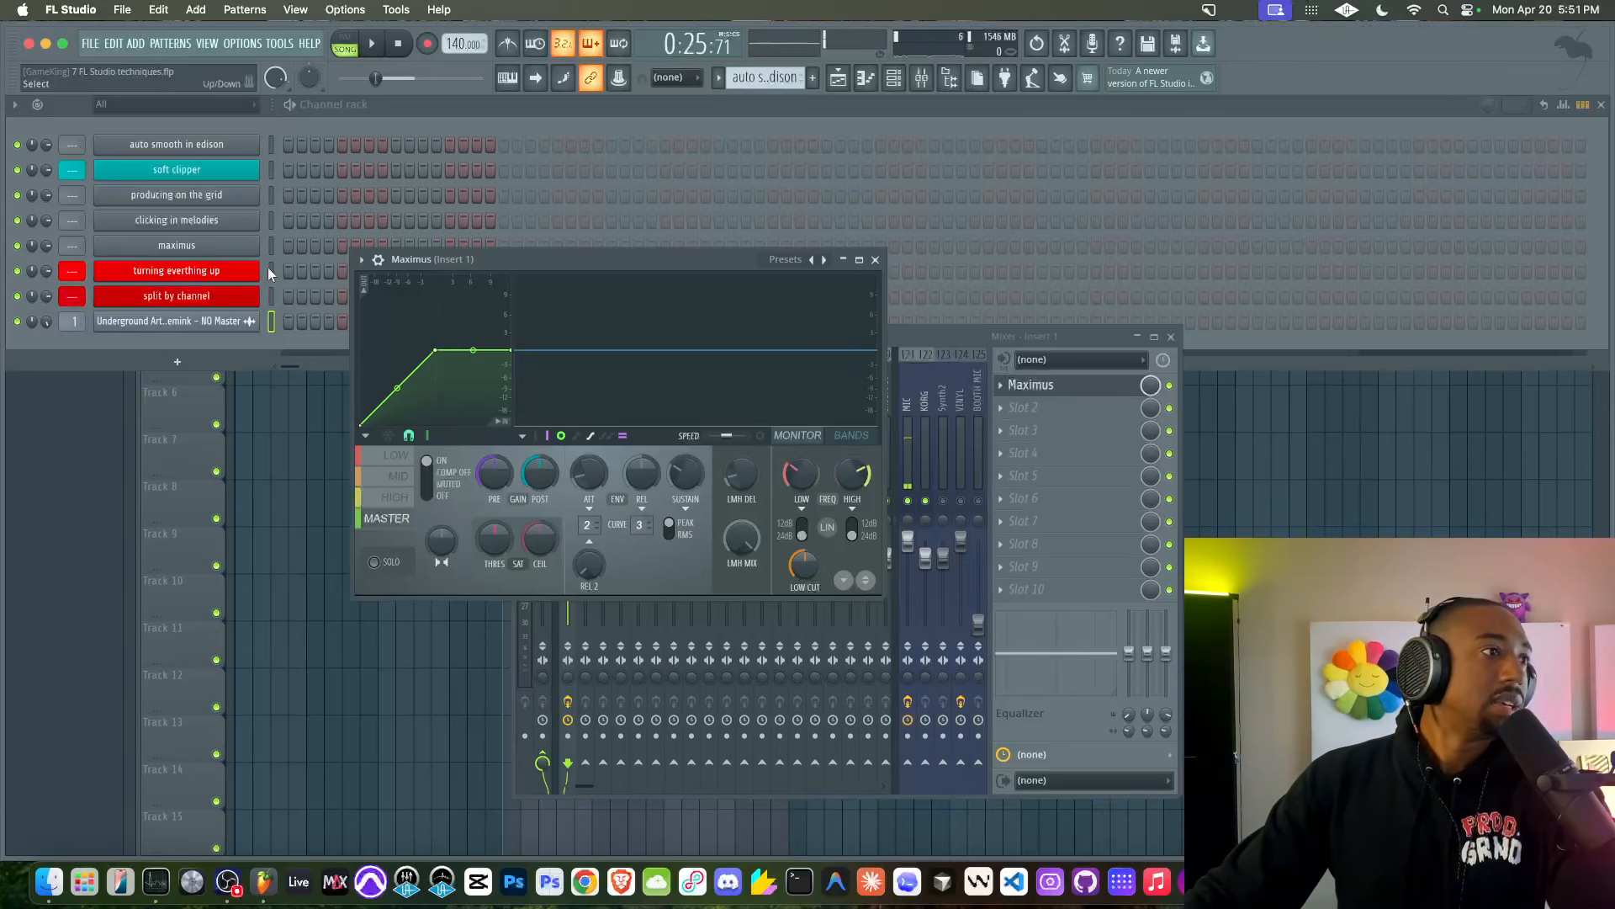
- Recolor the "maximus" channel yellow-green, keeping its name, and place it above "clicking in melodies" in the channel rack
left_click(274, 244)
right_click(247, 245)
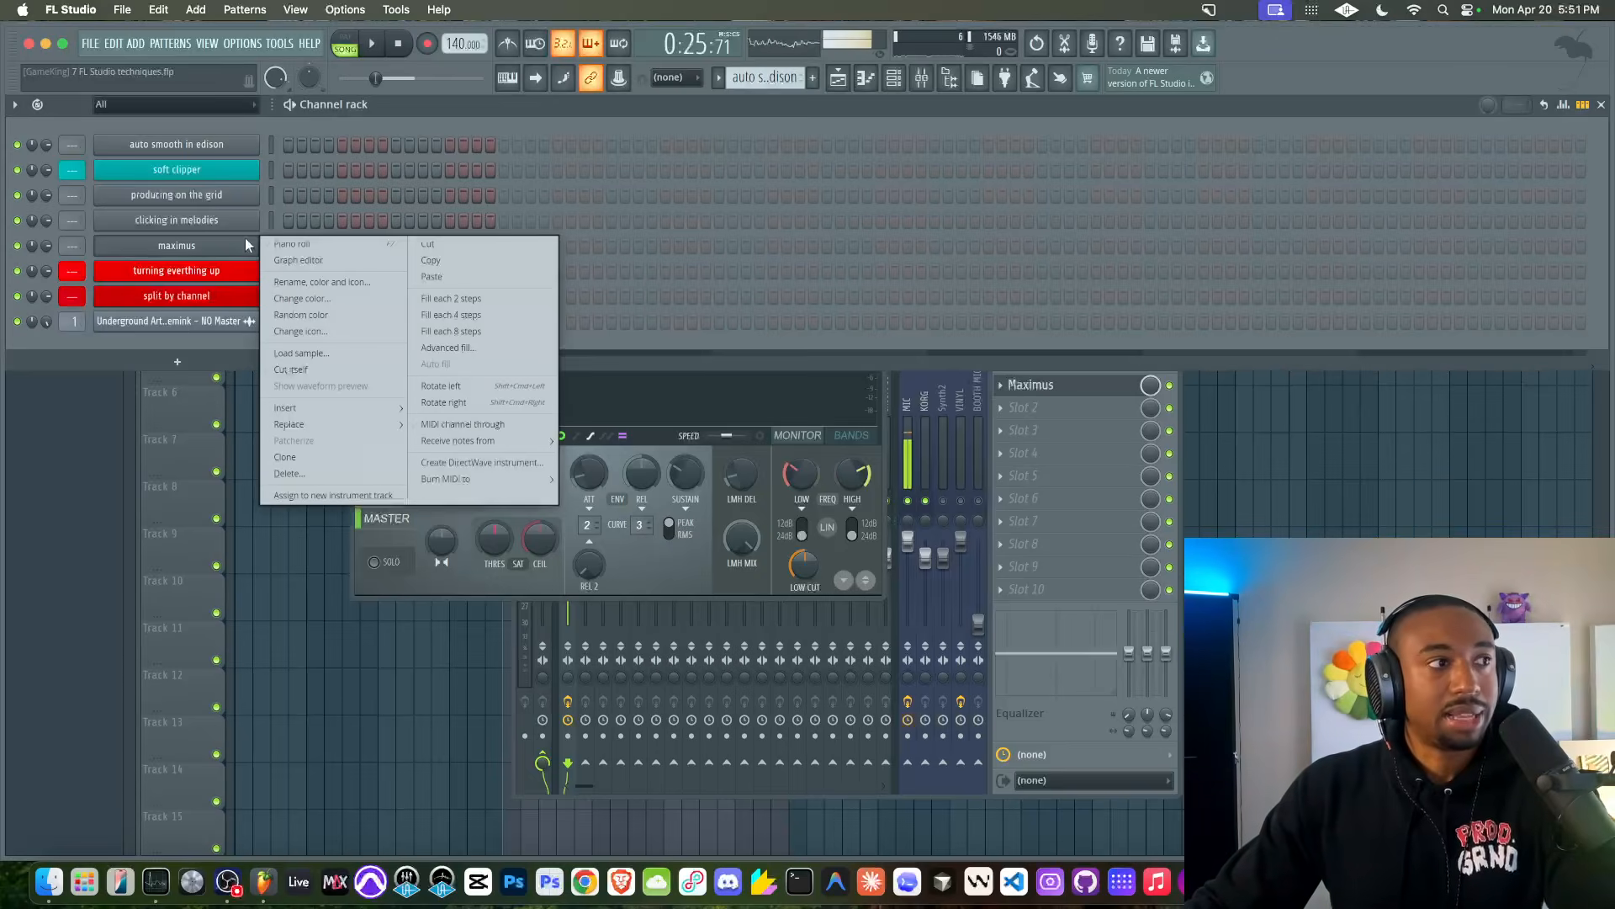
left_click(321, 282)
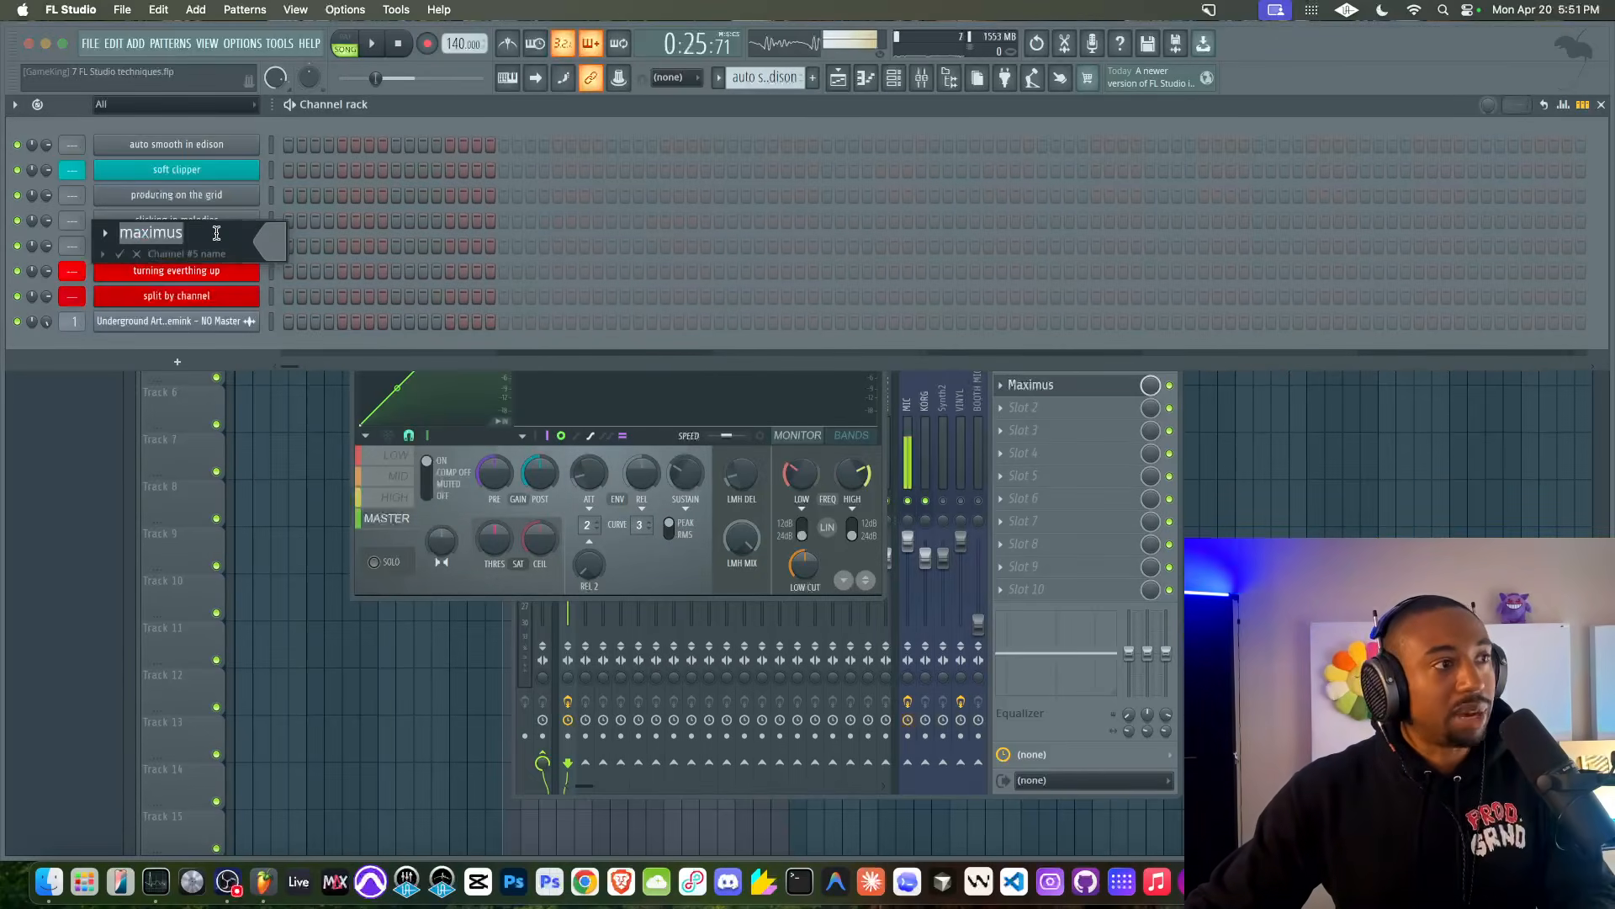
left_click(272, 247)
left_click_drag(453, 389, 502, 359)
key("Return")
key("Return")
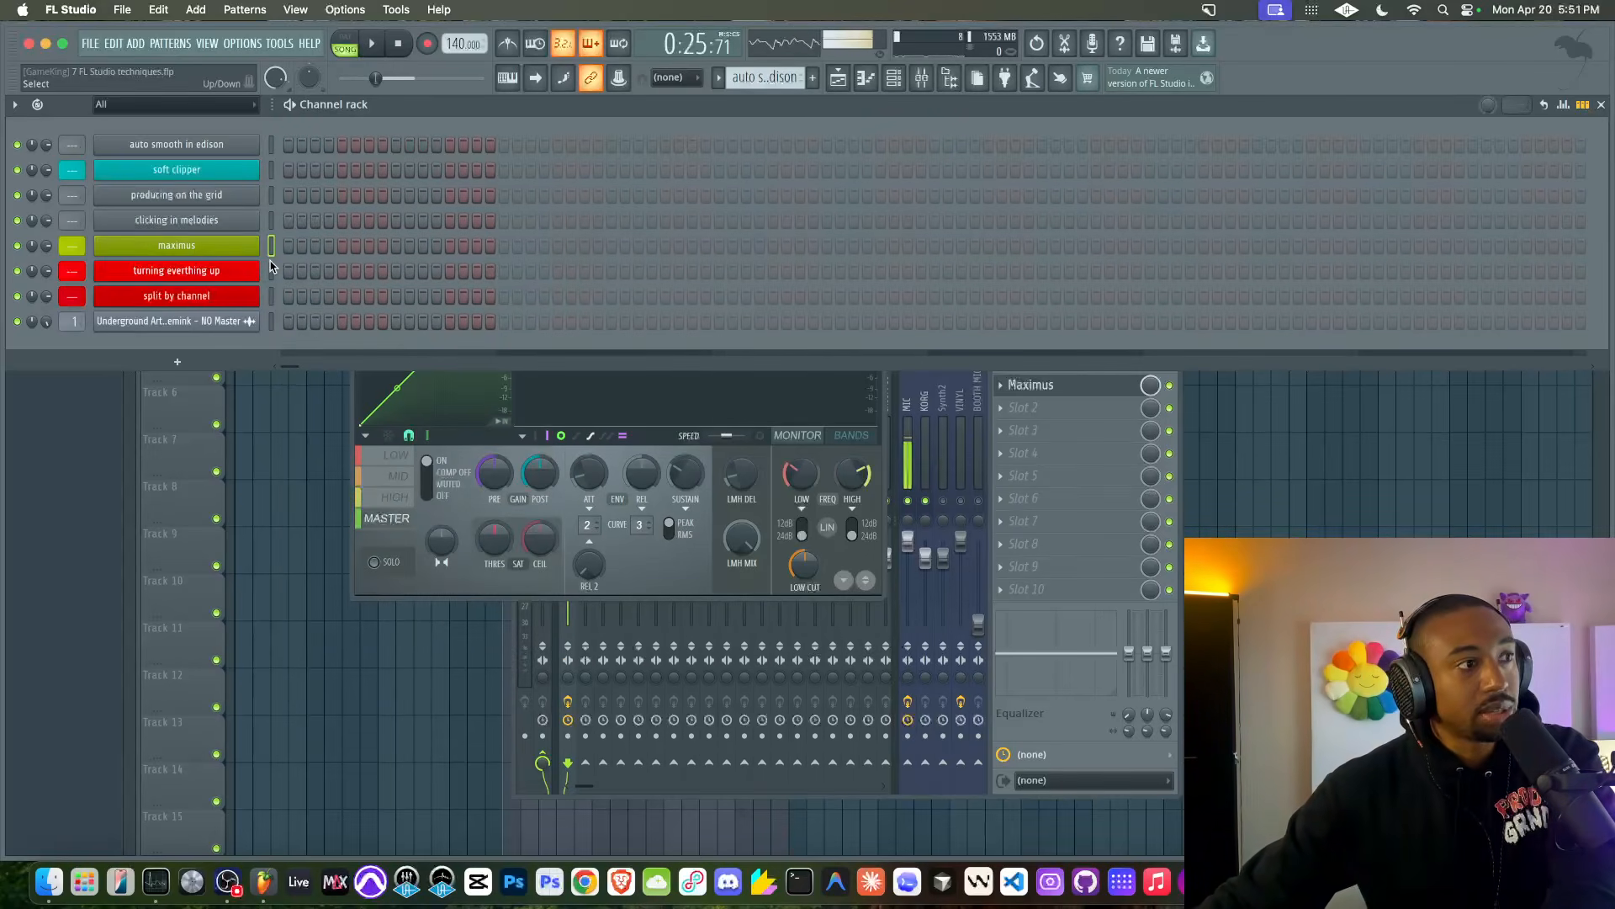
key("alt+Up")
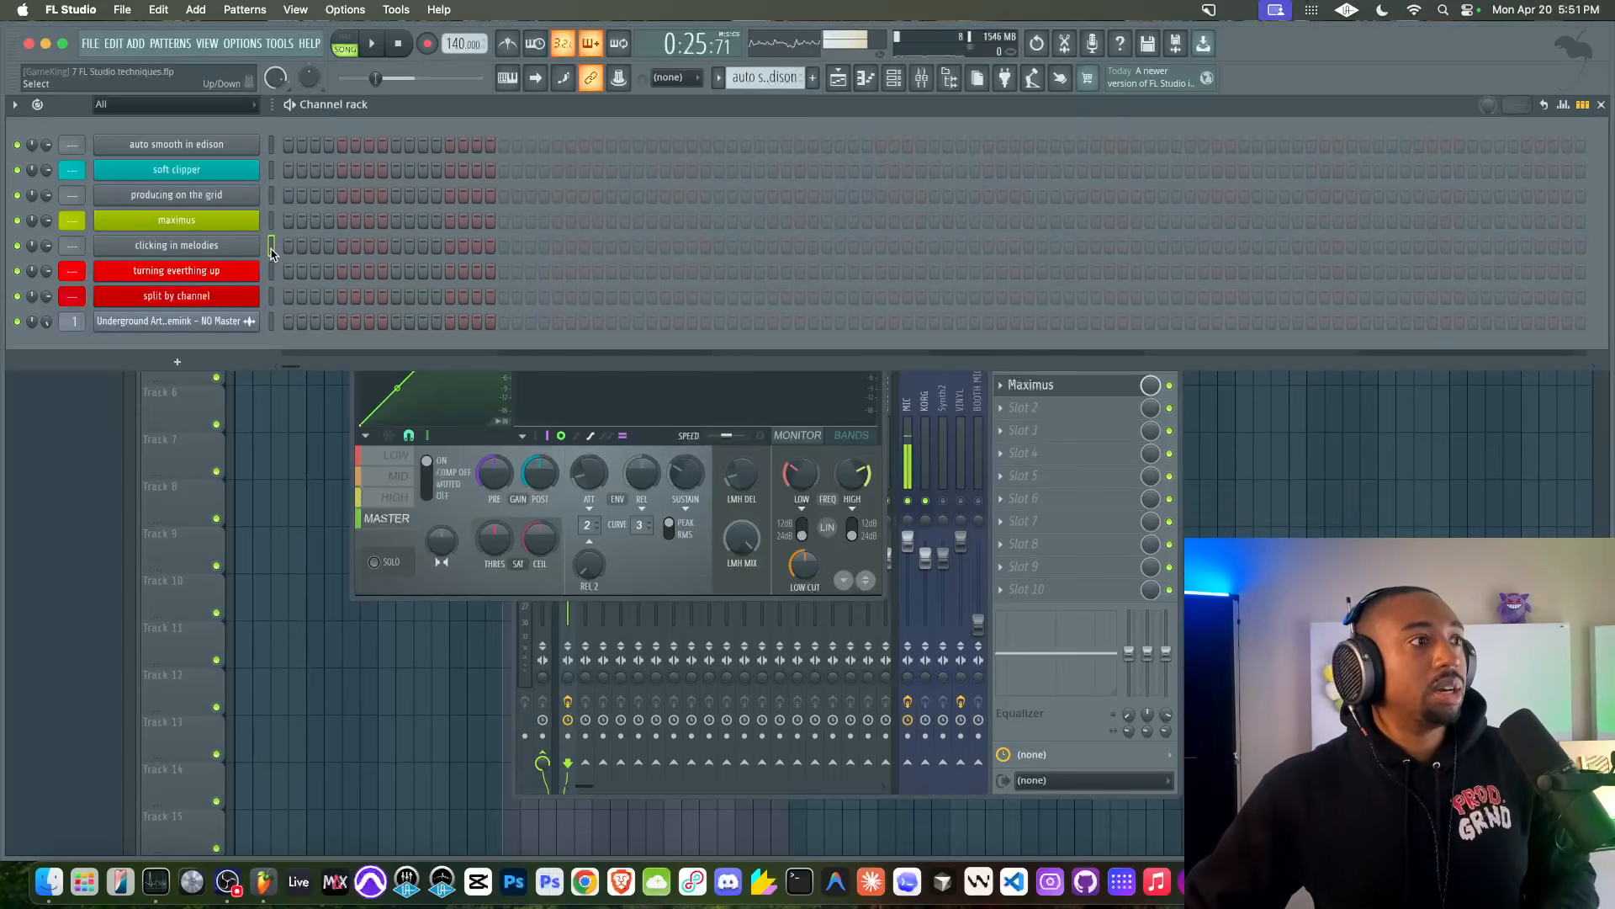
- View the playlist, bring back the channel rack and mixer, and select the KORG mixer track
key("F5")
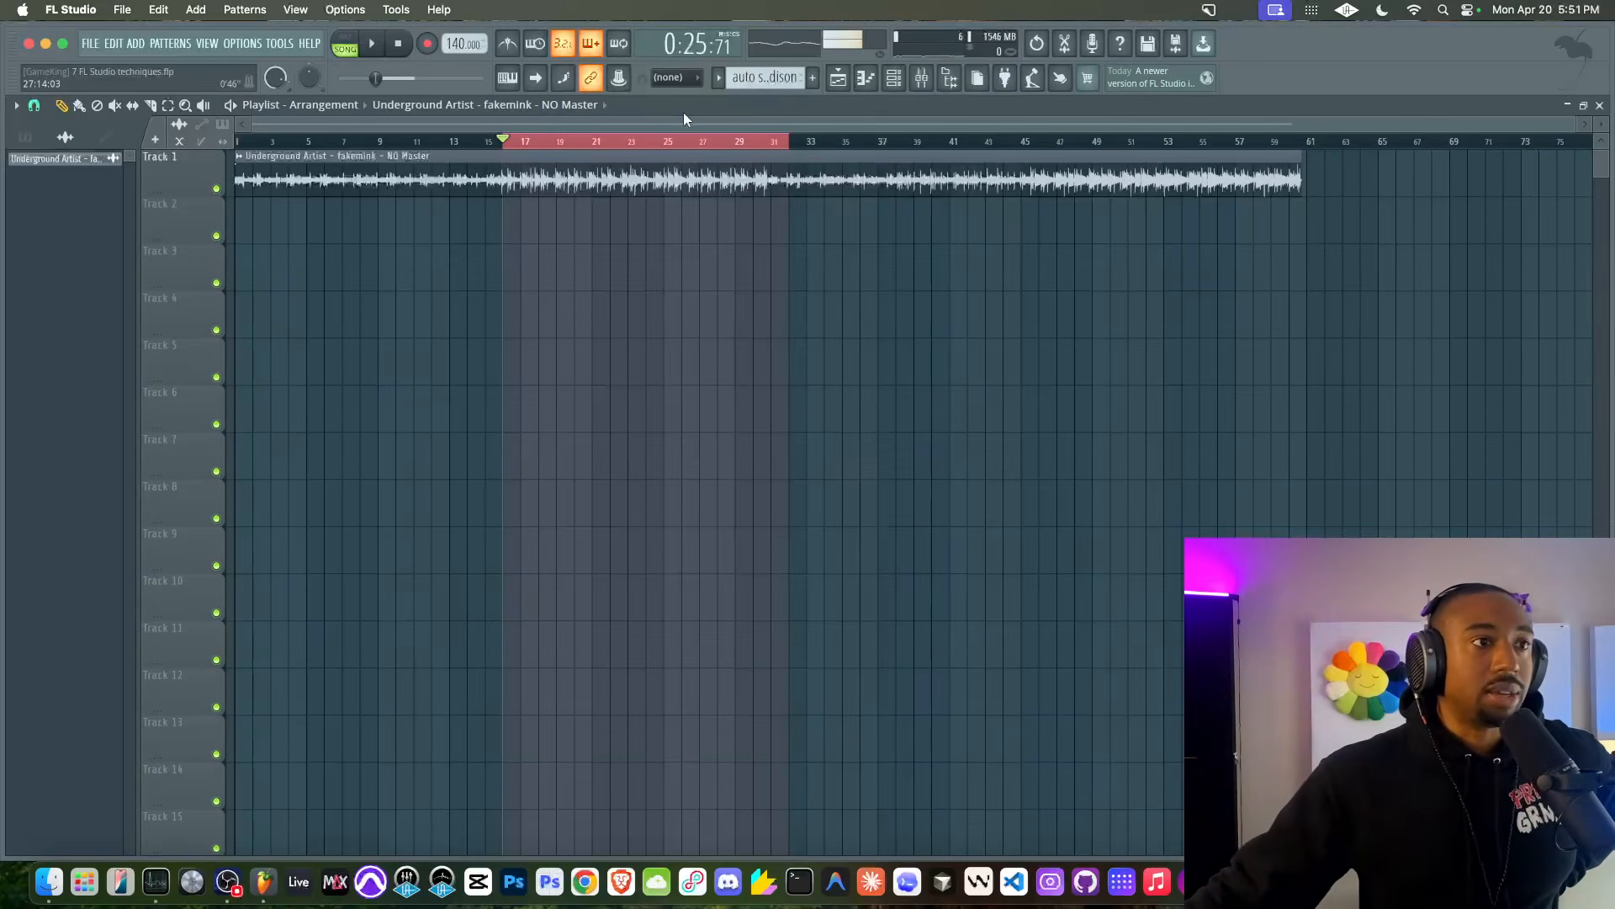
left_click(893, 77)
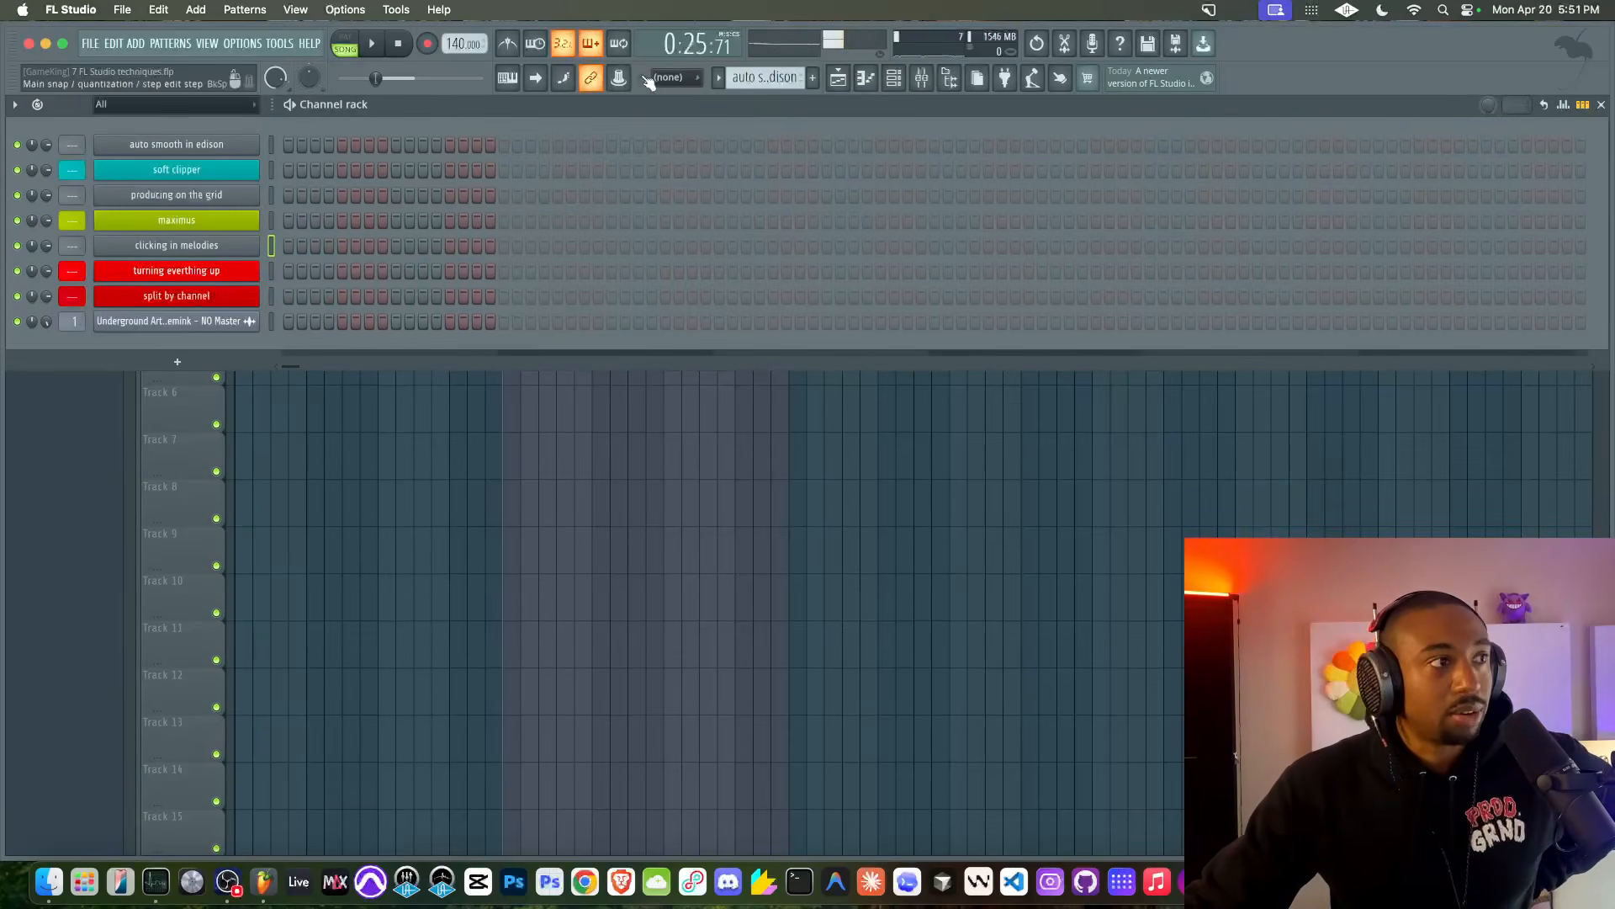
left_click(247, 113)
left_click(255, 106)
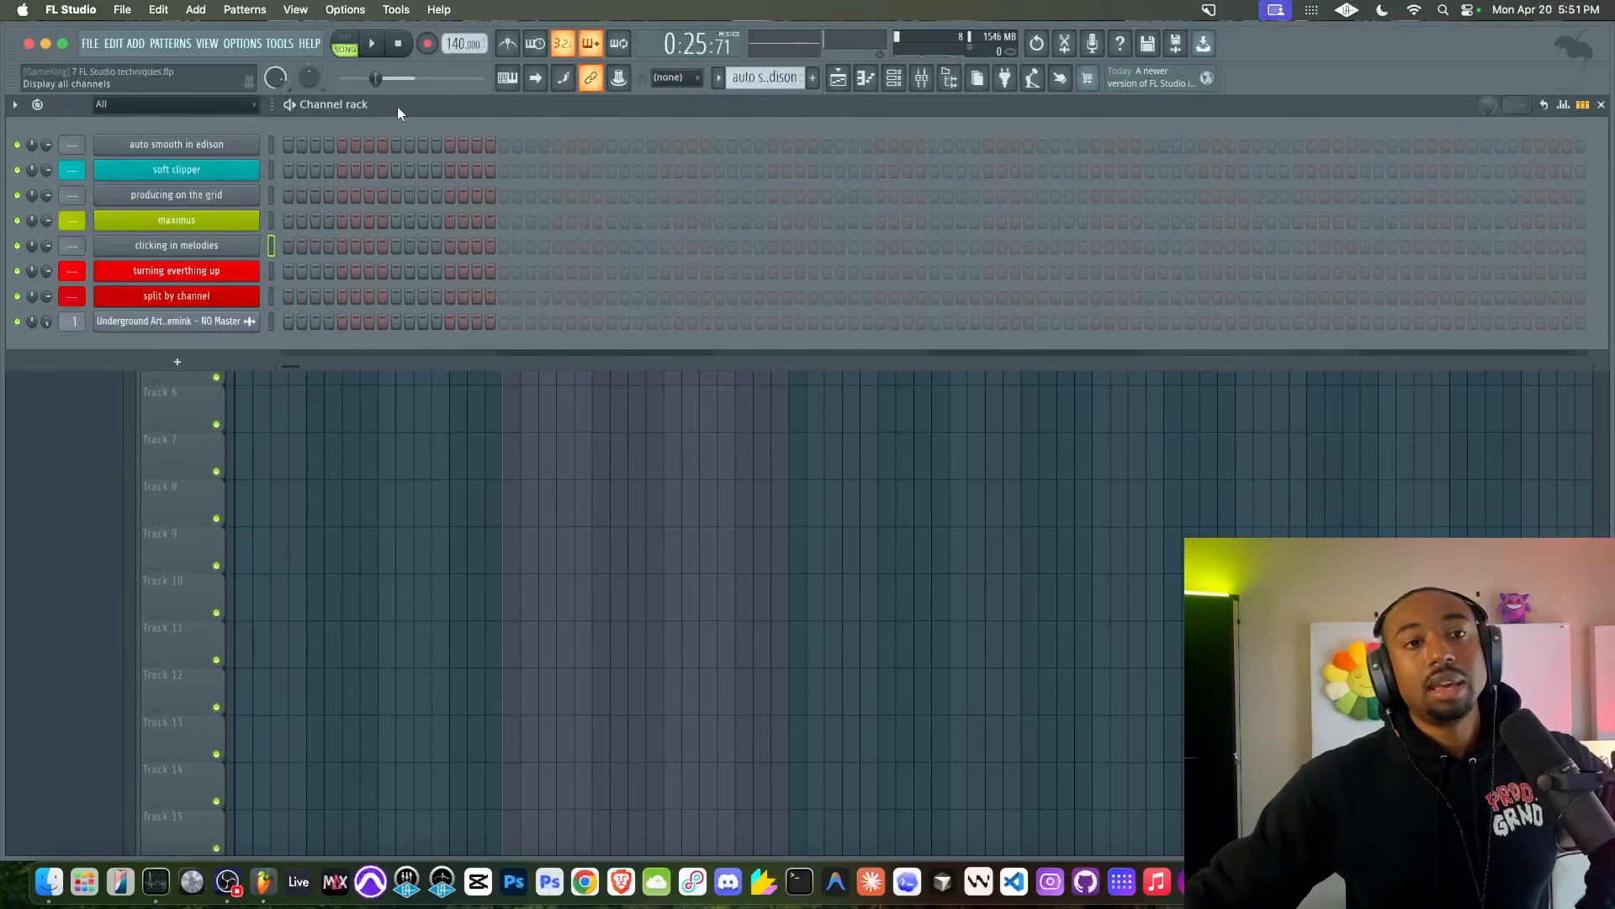
left_click(921, 77)
left_click(930, 392)
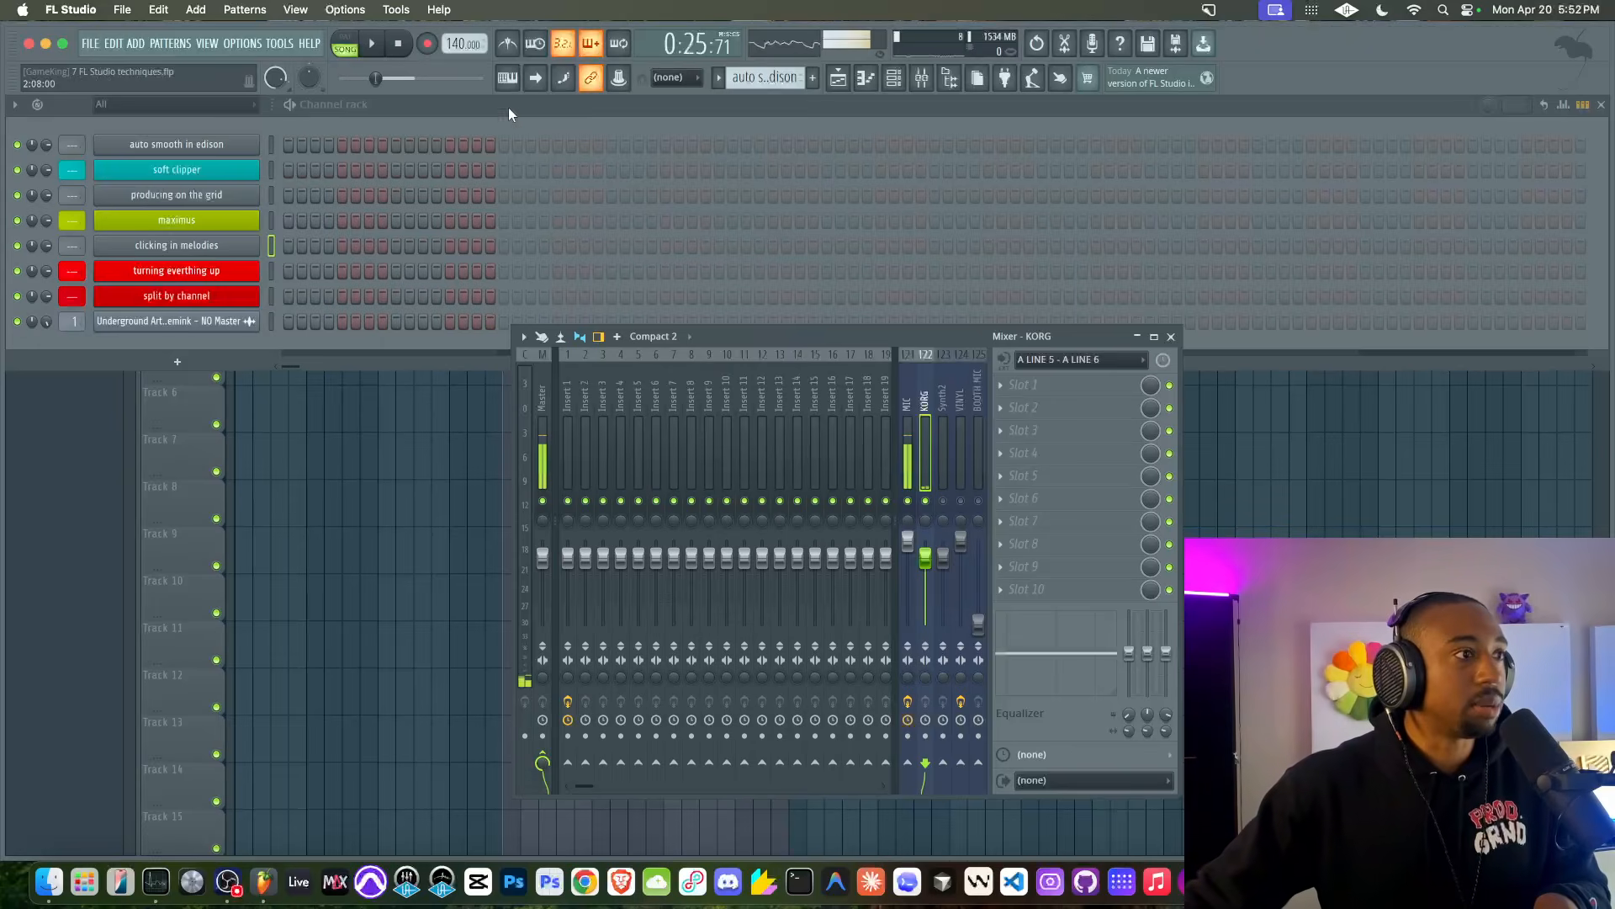
- Add an Omnisphere channel with the Keyscape patch Rhodes - LA Custom, close its window, and arm recording
left_click(193, 362)
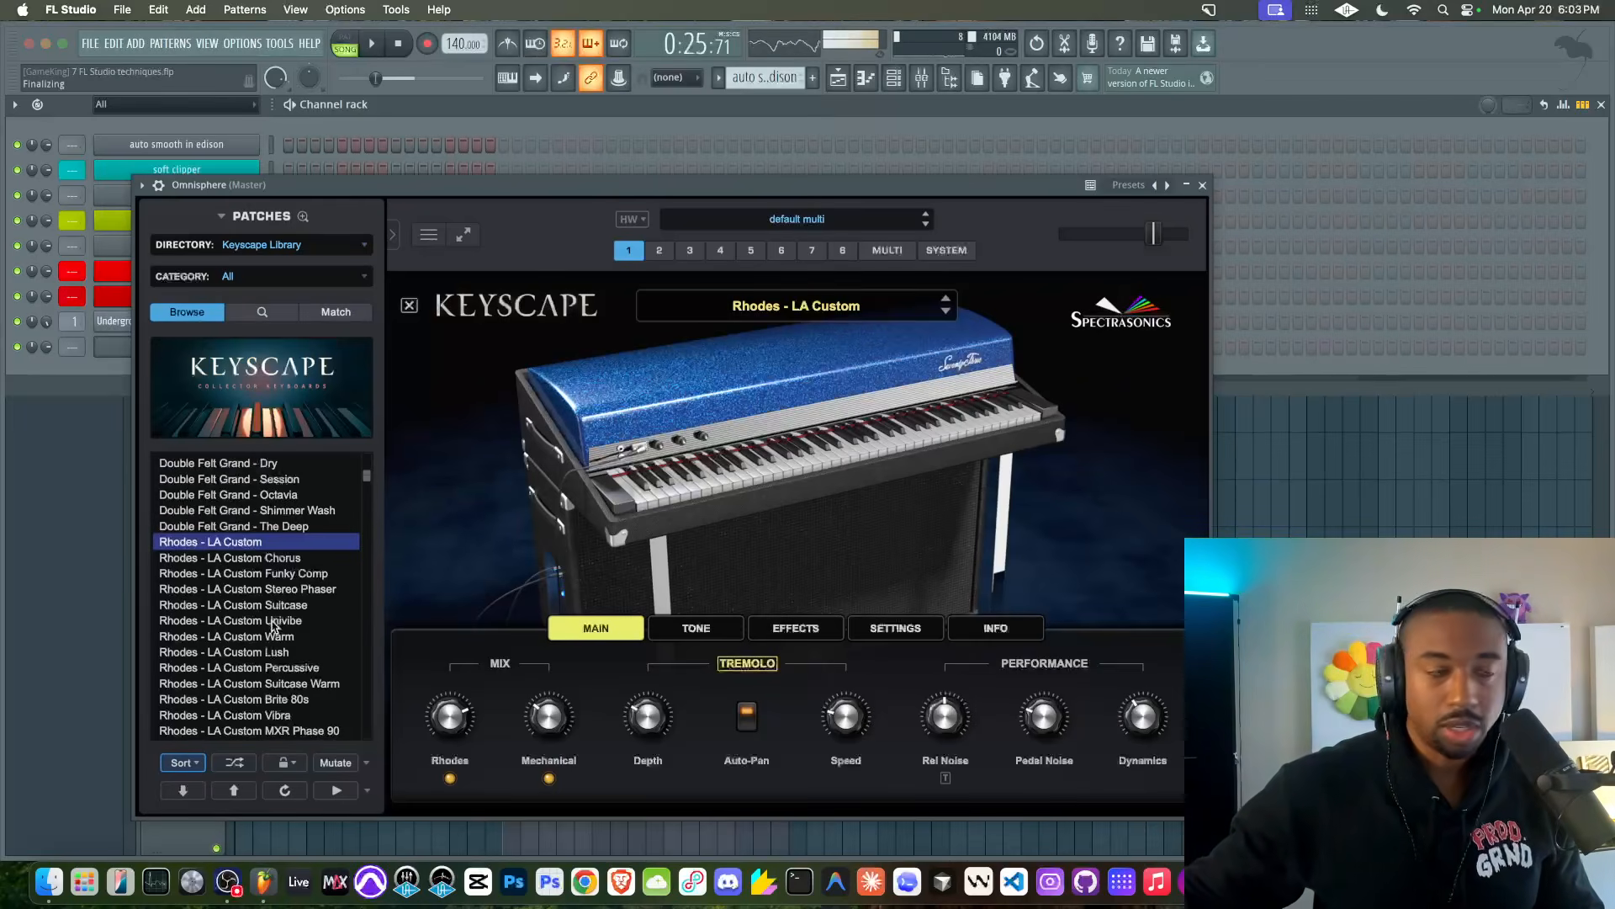
left_click(1202, 185)
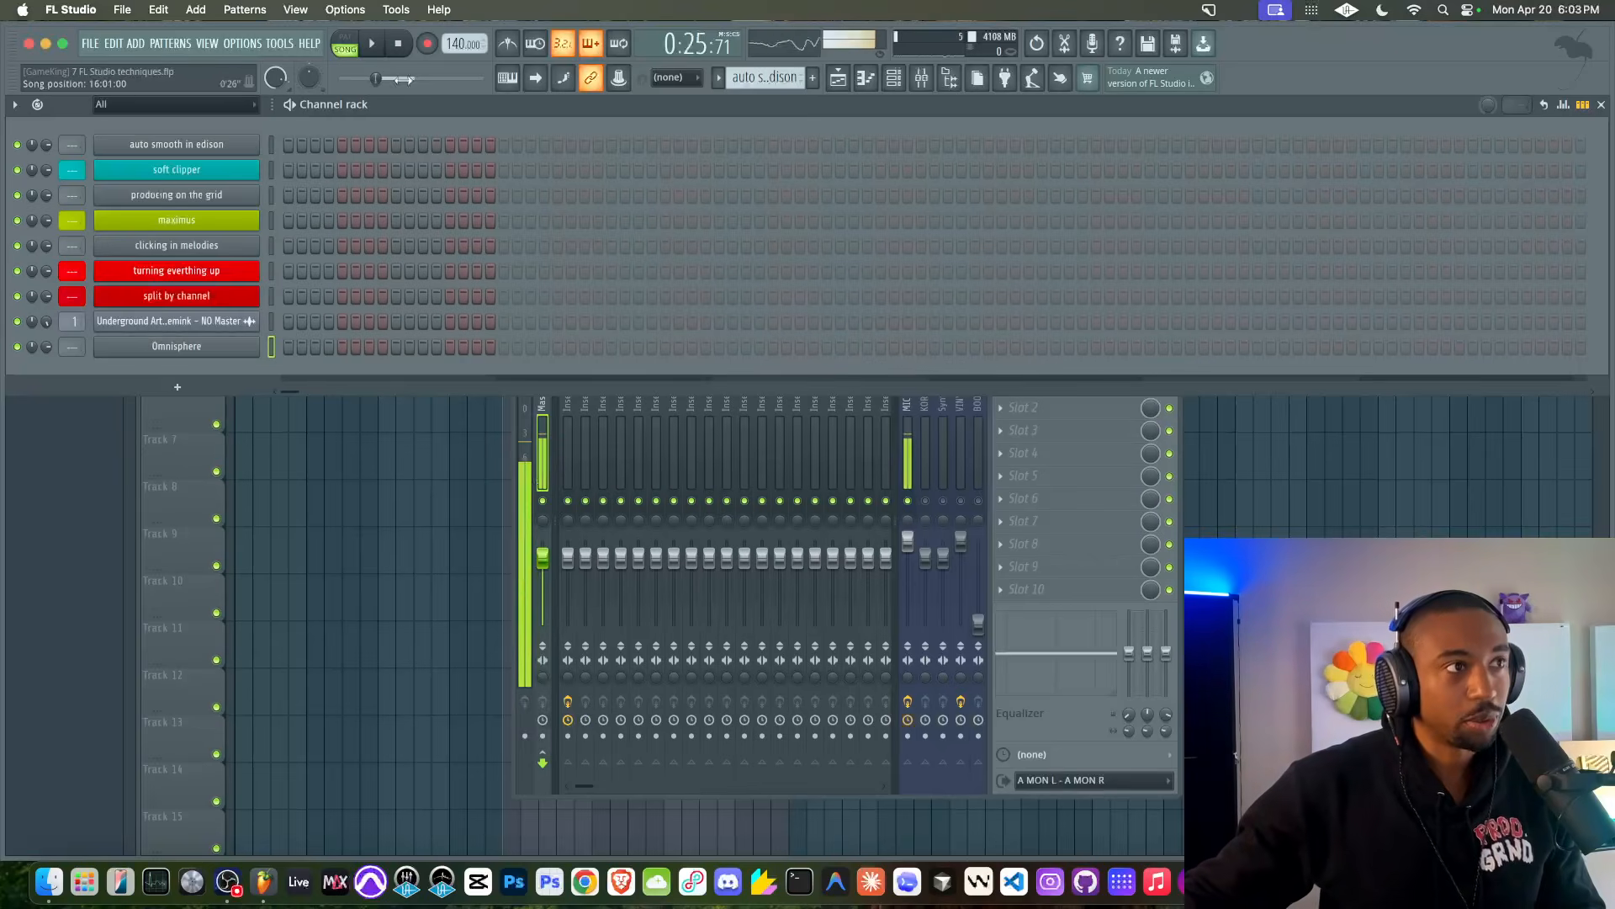
left_click(427, 43)
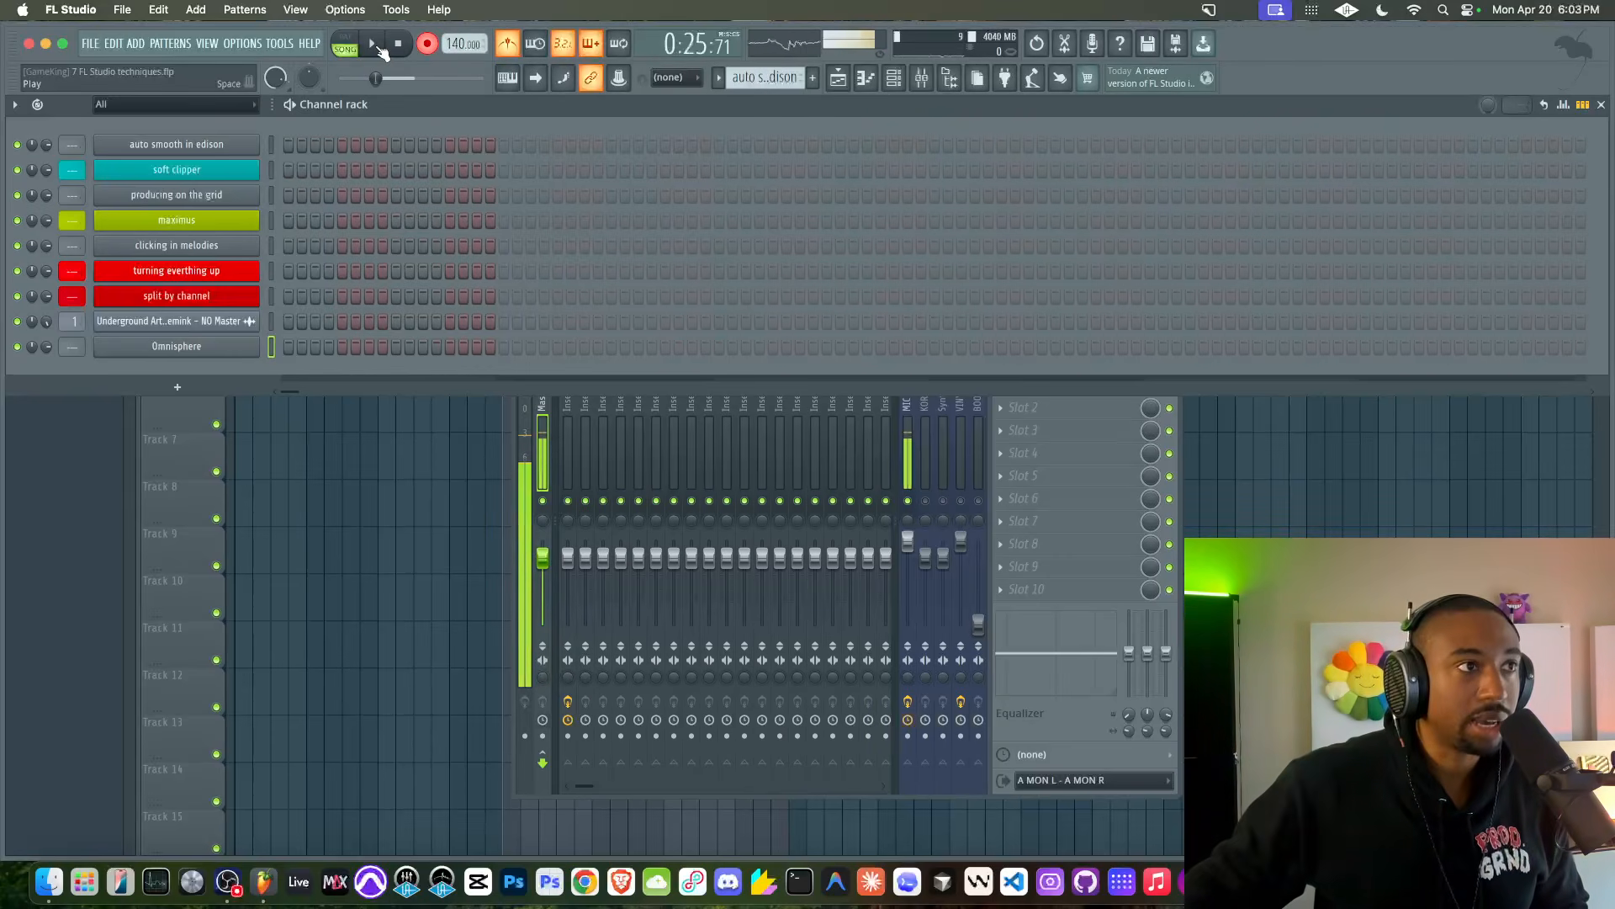
- Switch to pattern mode and record a chord progression on the Omnisphere channel, stopping once the performance is finished
left_click(398, 43)
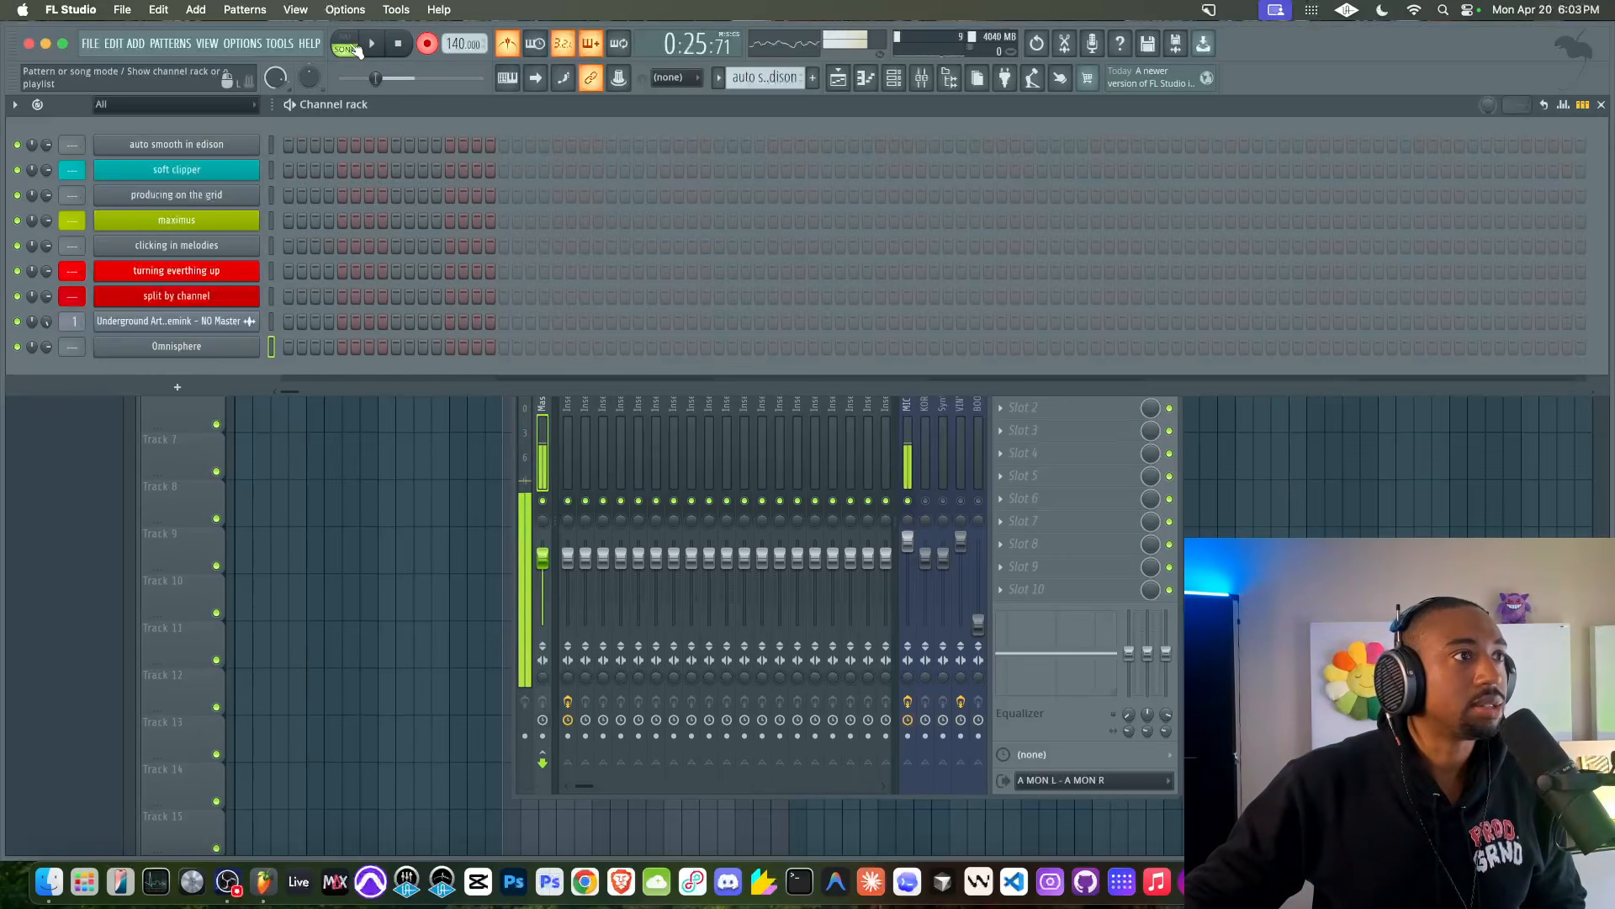
key("l")
left_click(387, 42)
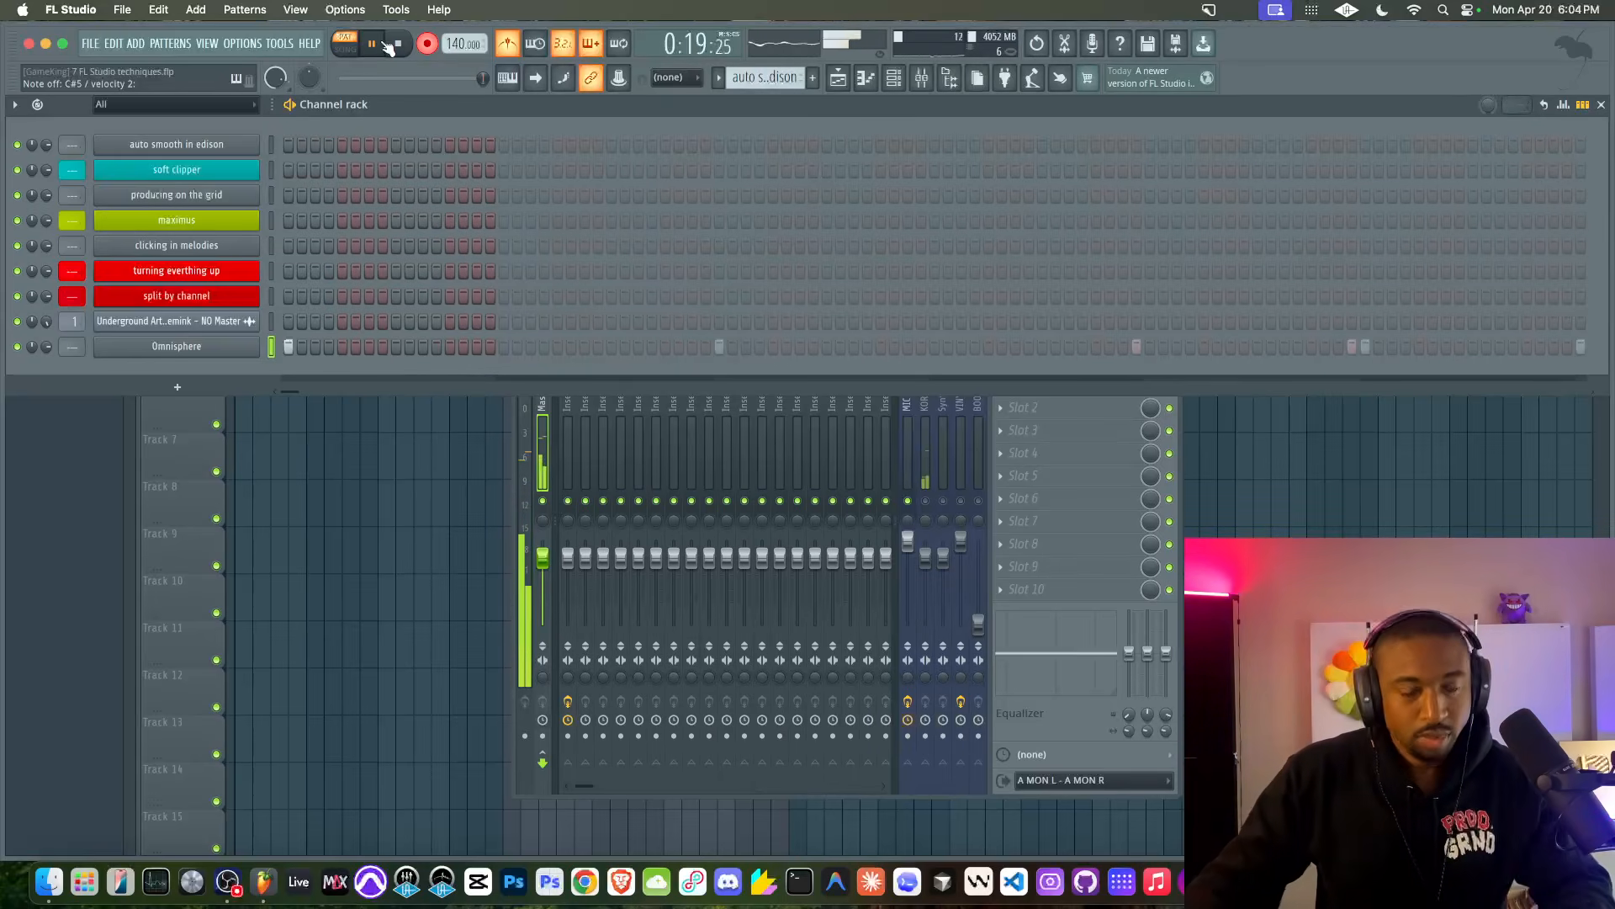
left_click(398, 44)
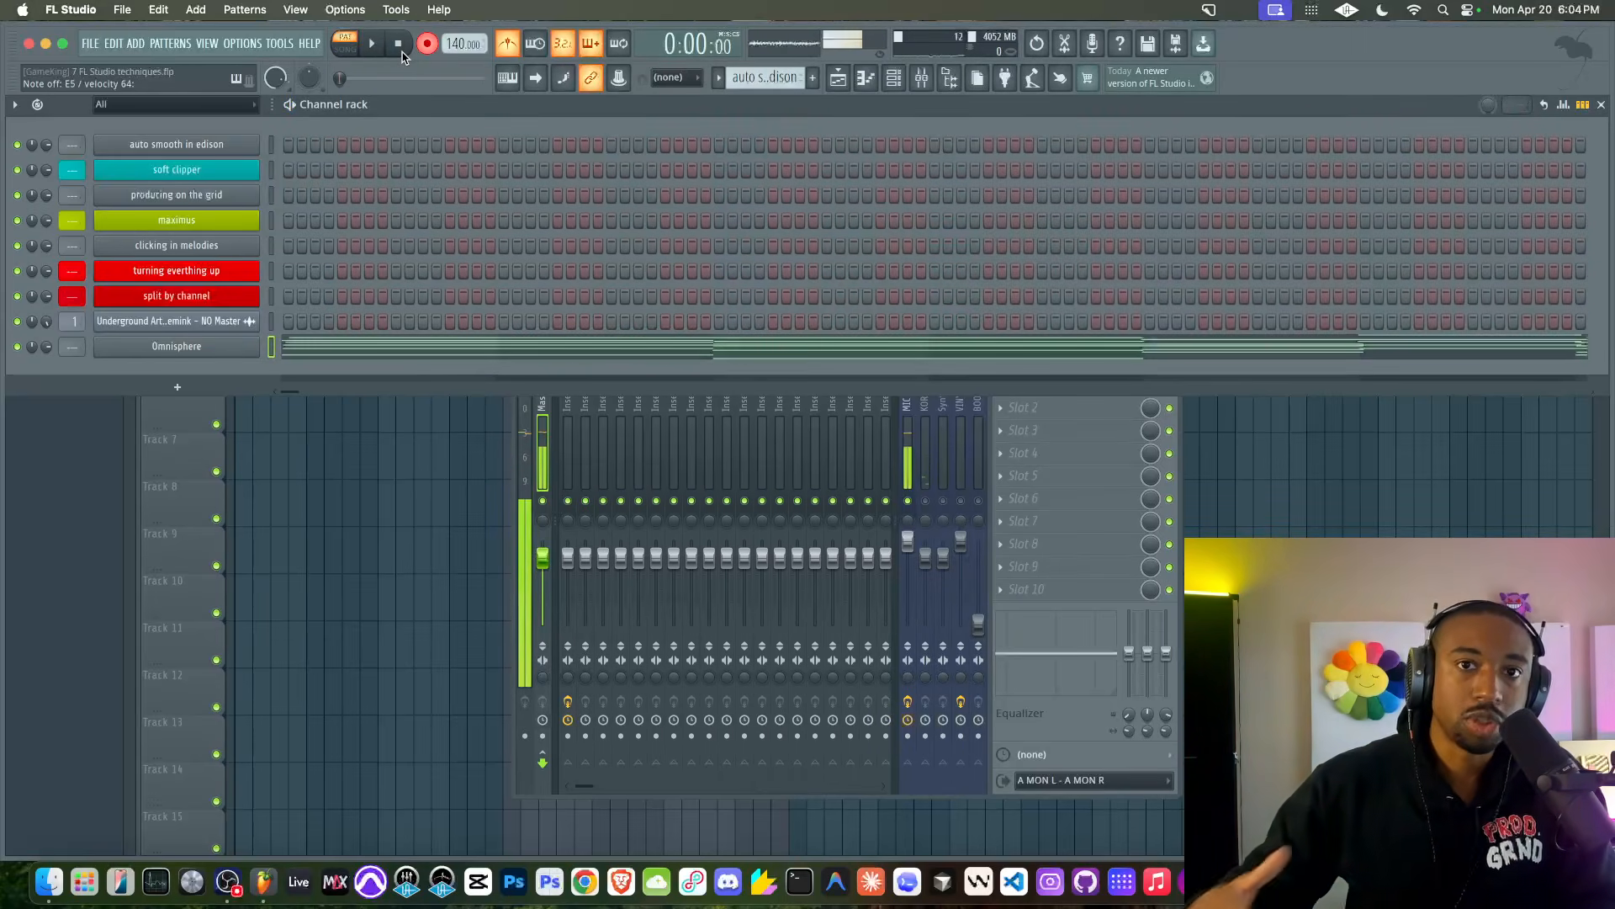
- Look over the recorded Omnisphere notes in the piano roll and clone the "auto smooth in edison" pattern
left_click(362, 345)
scroll(358, 341, "down", 2)
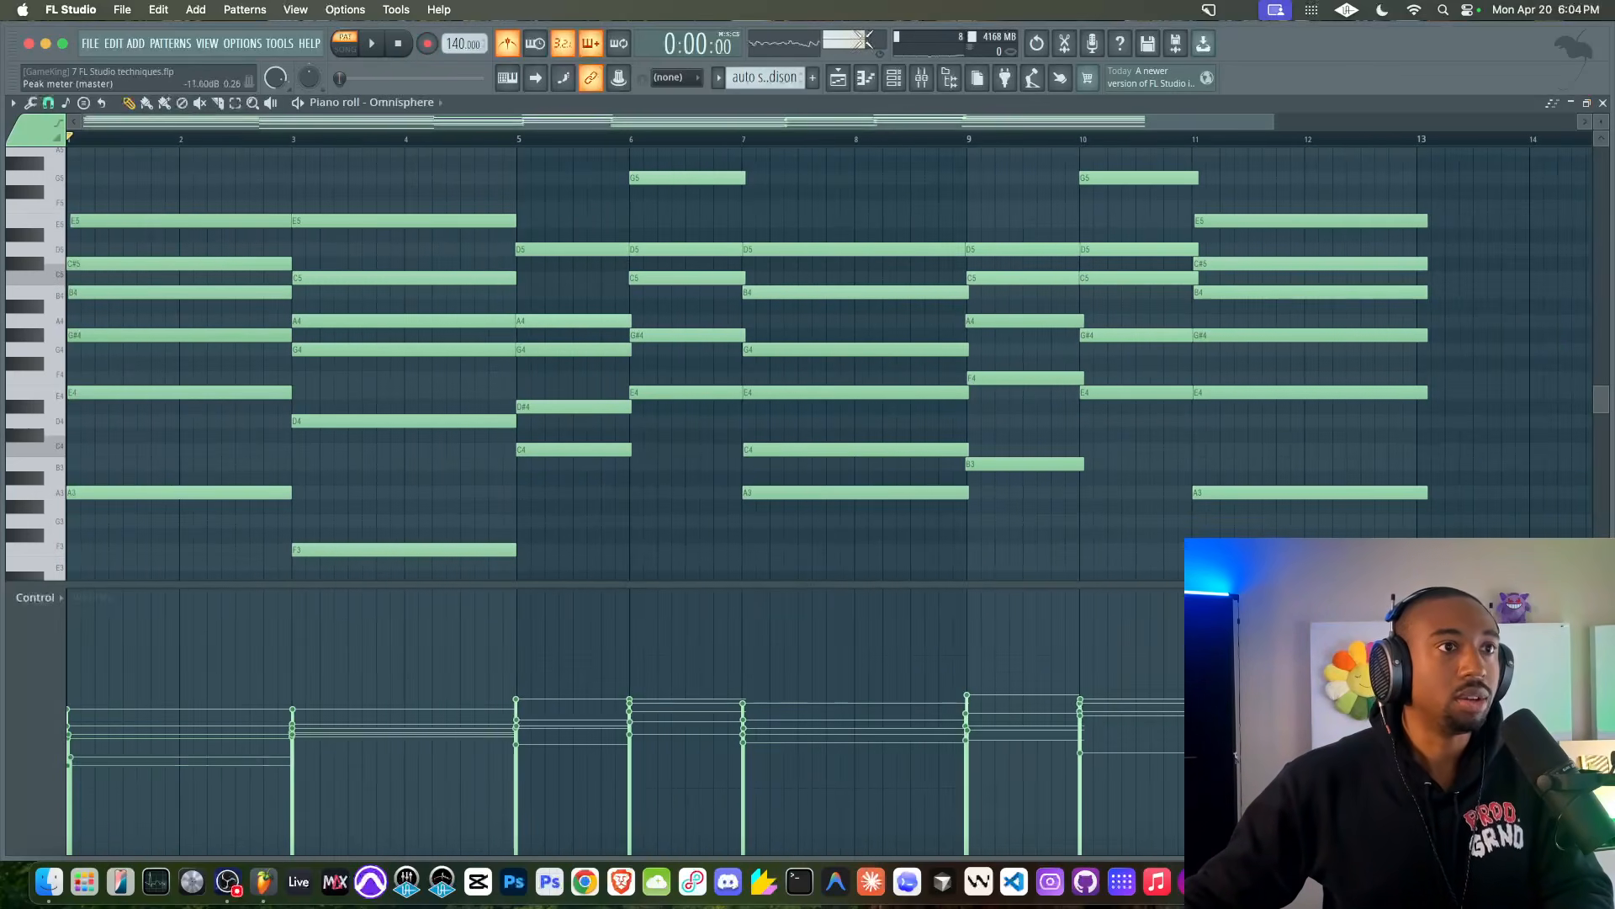
left_click(894, 80)
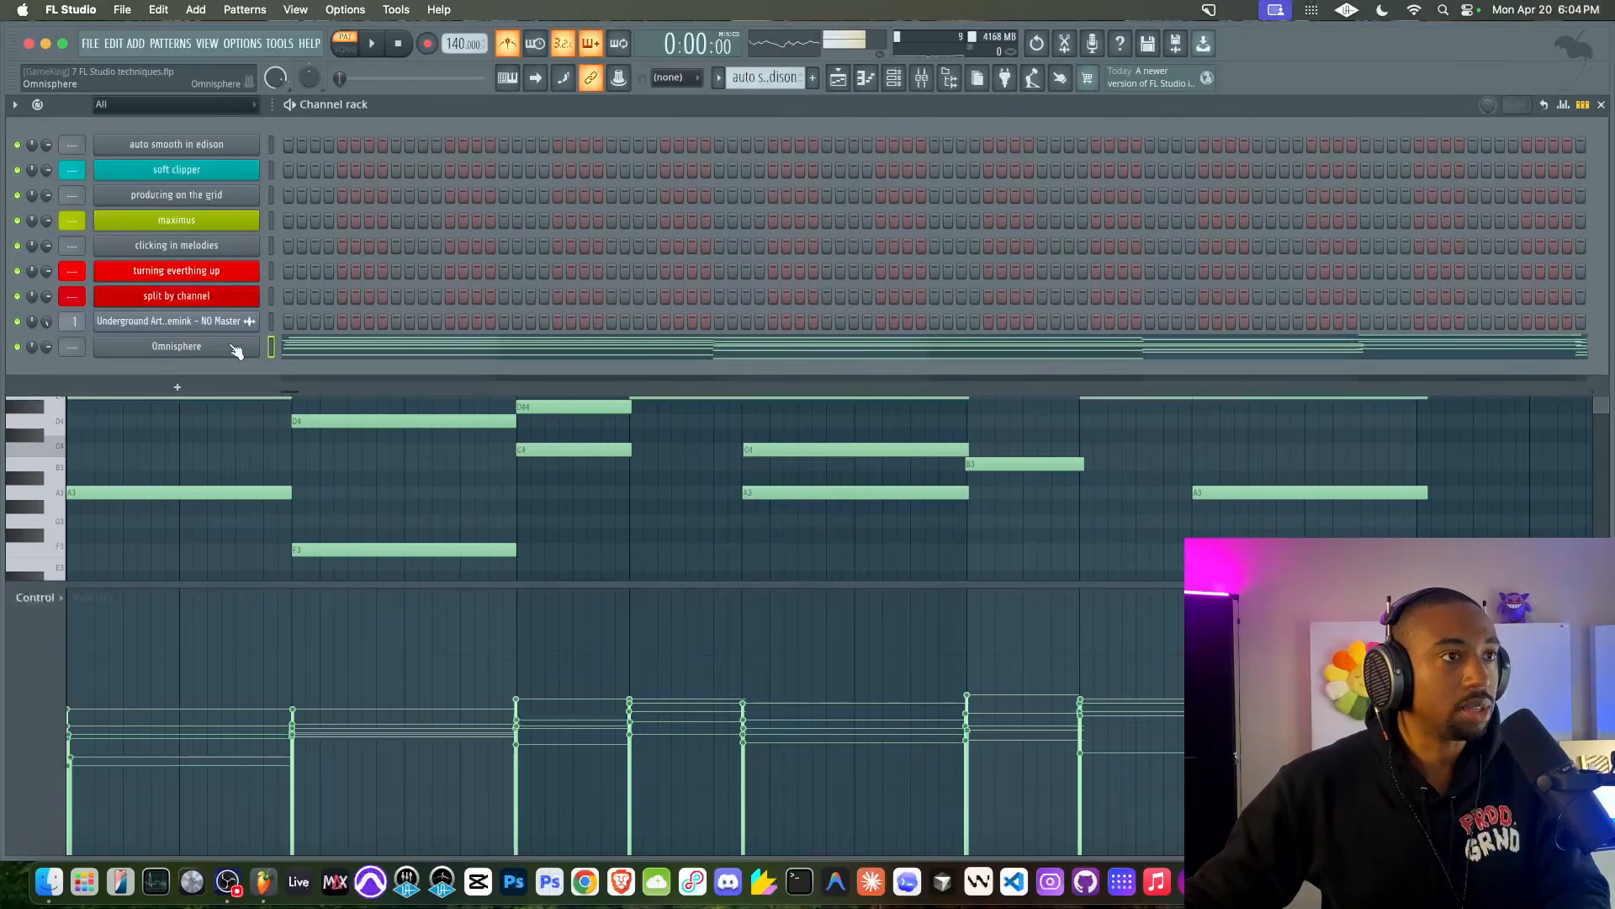
scroll(745, 79, "down", 4)
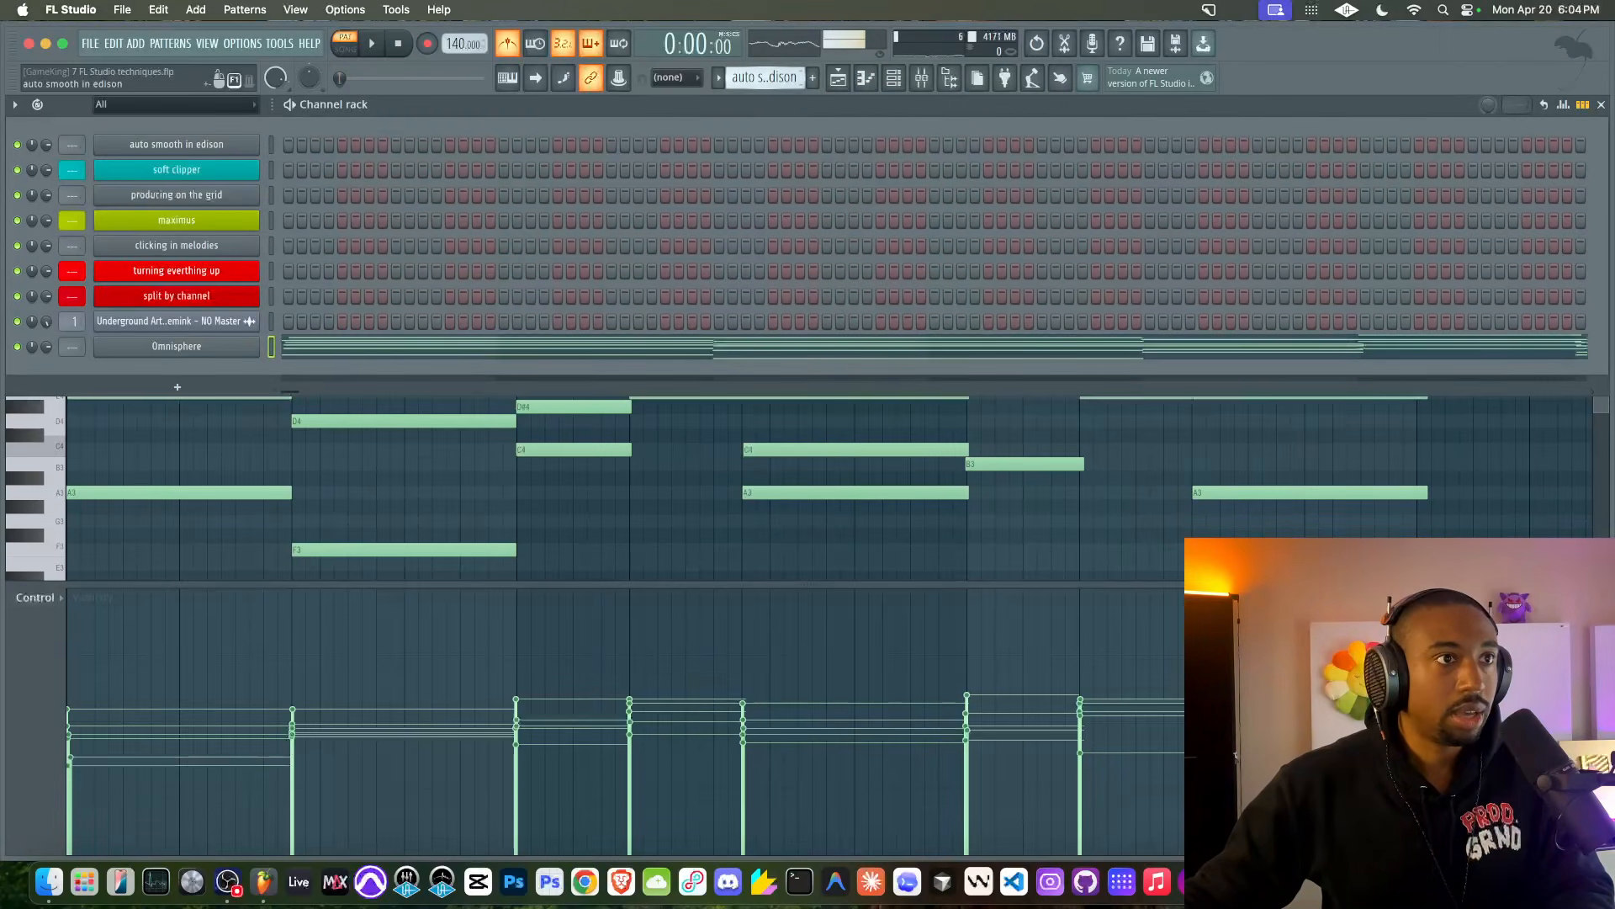
scroll(768, 80, "up", 1)
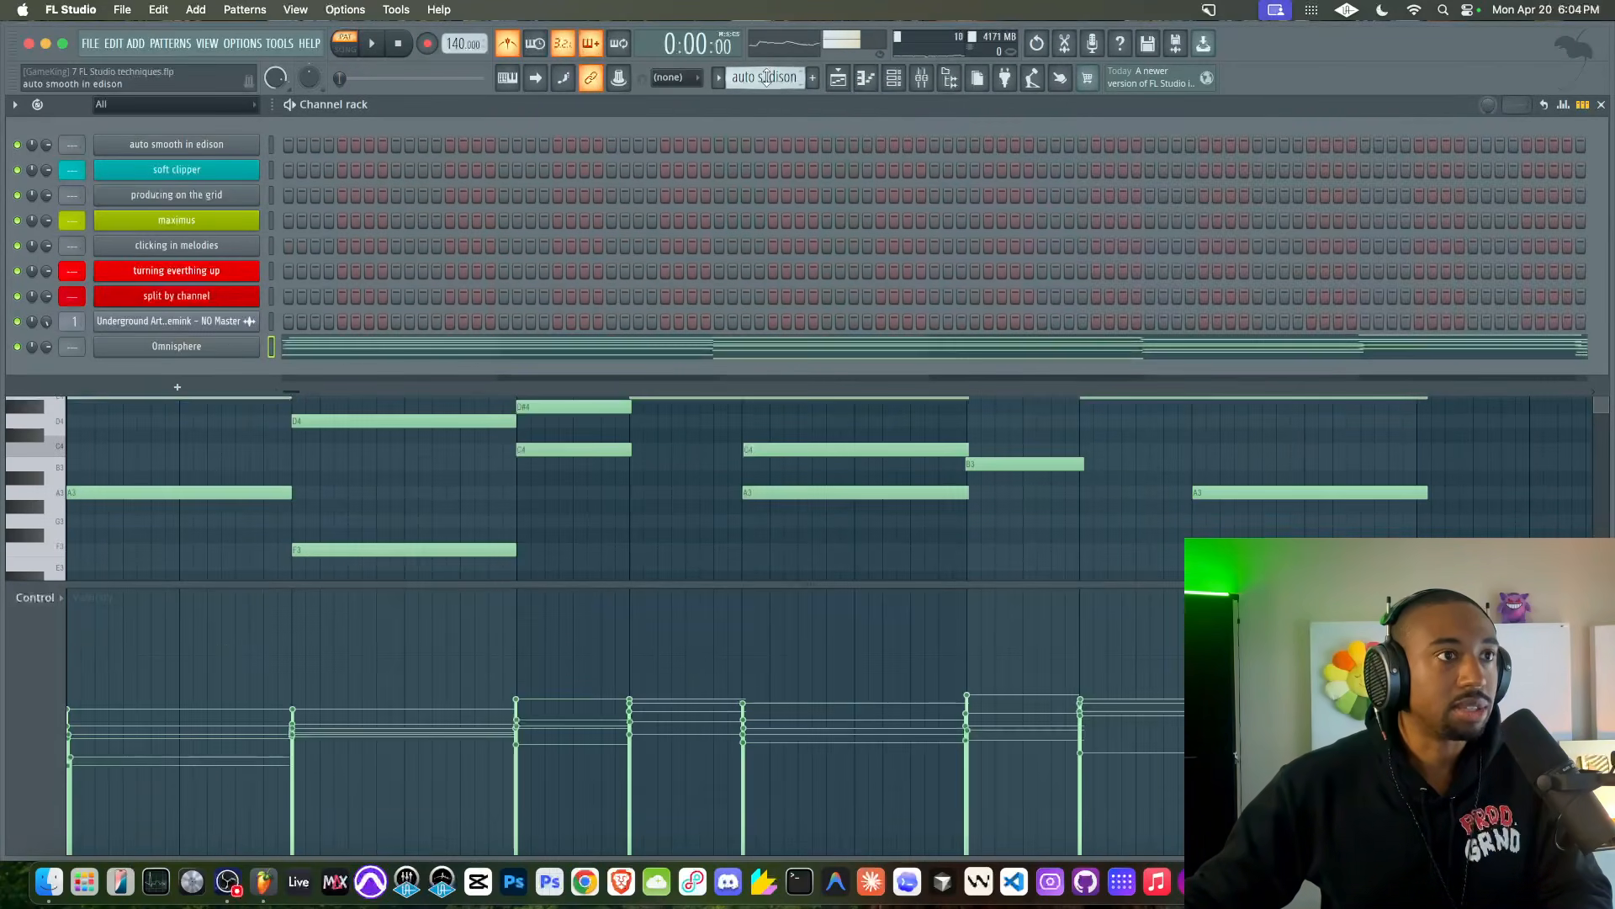
left_click(768, 82)
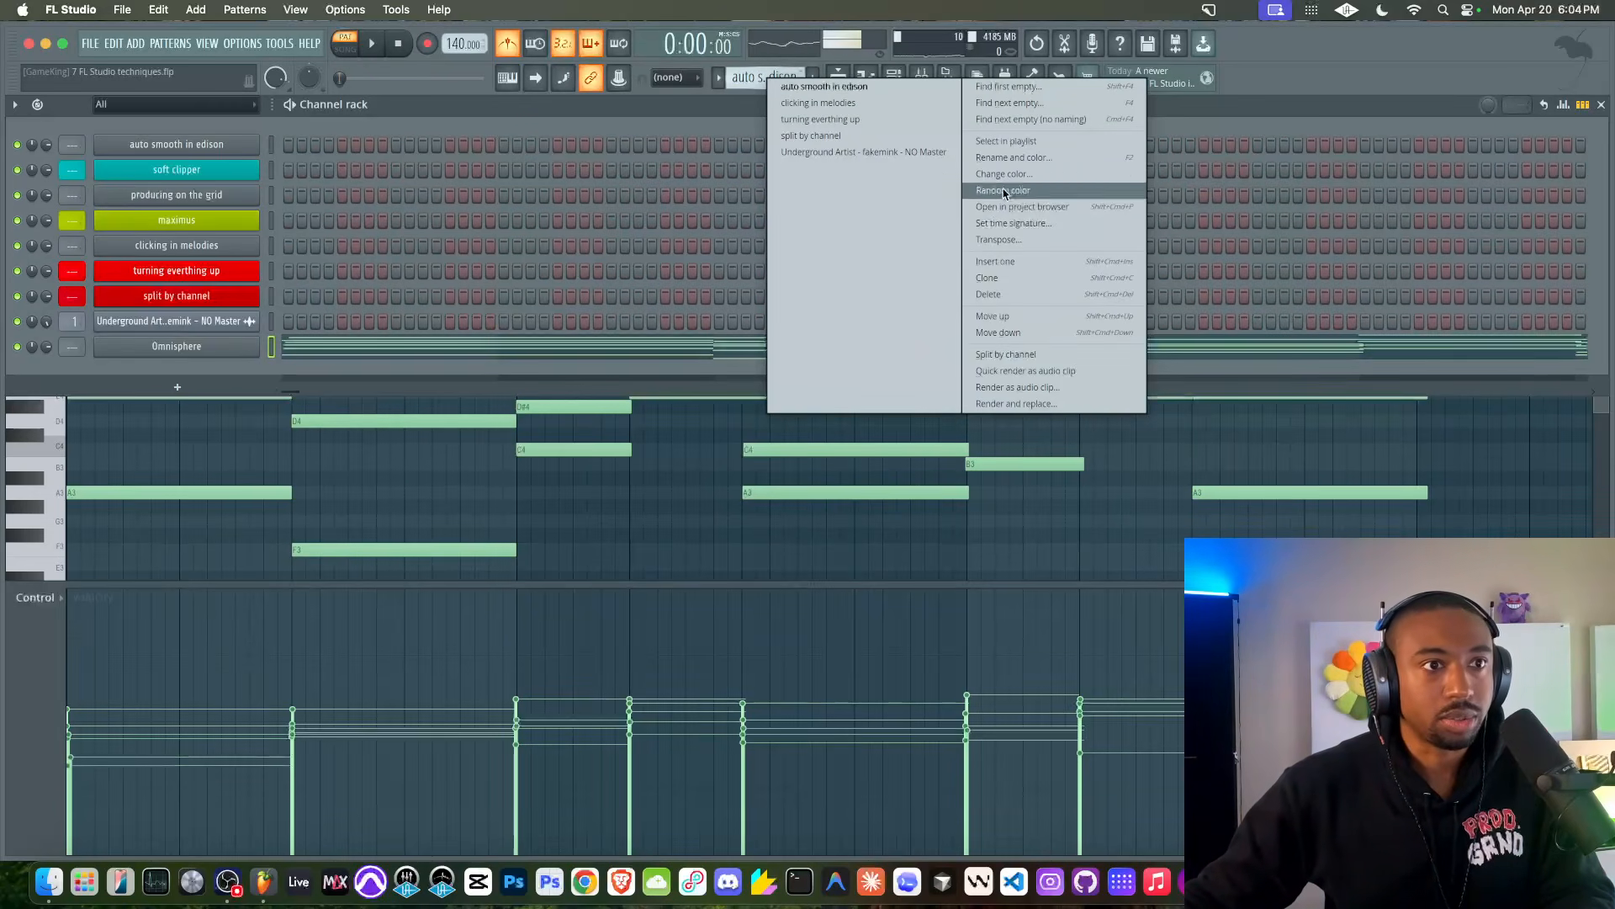
left_click(1007, 281)
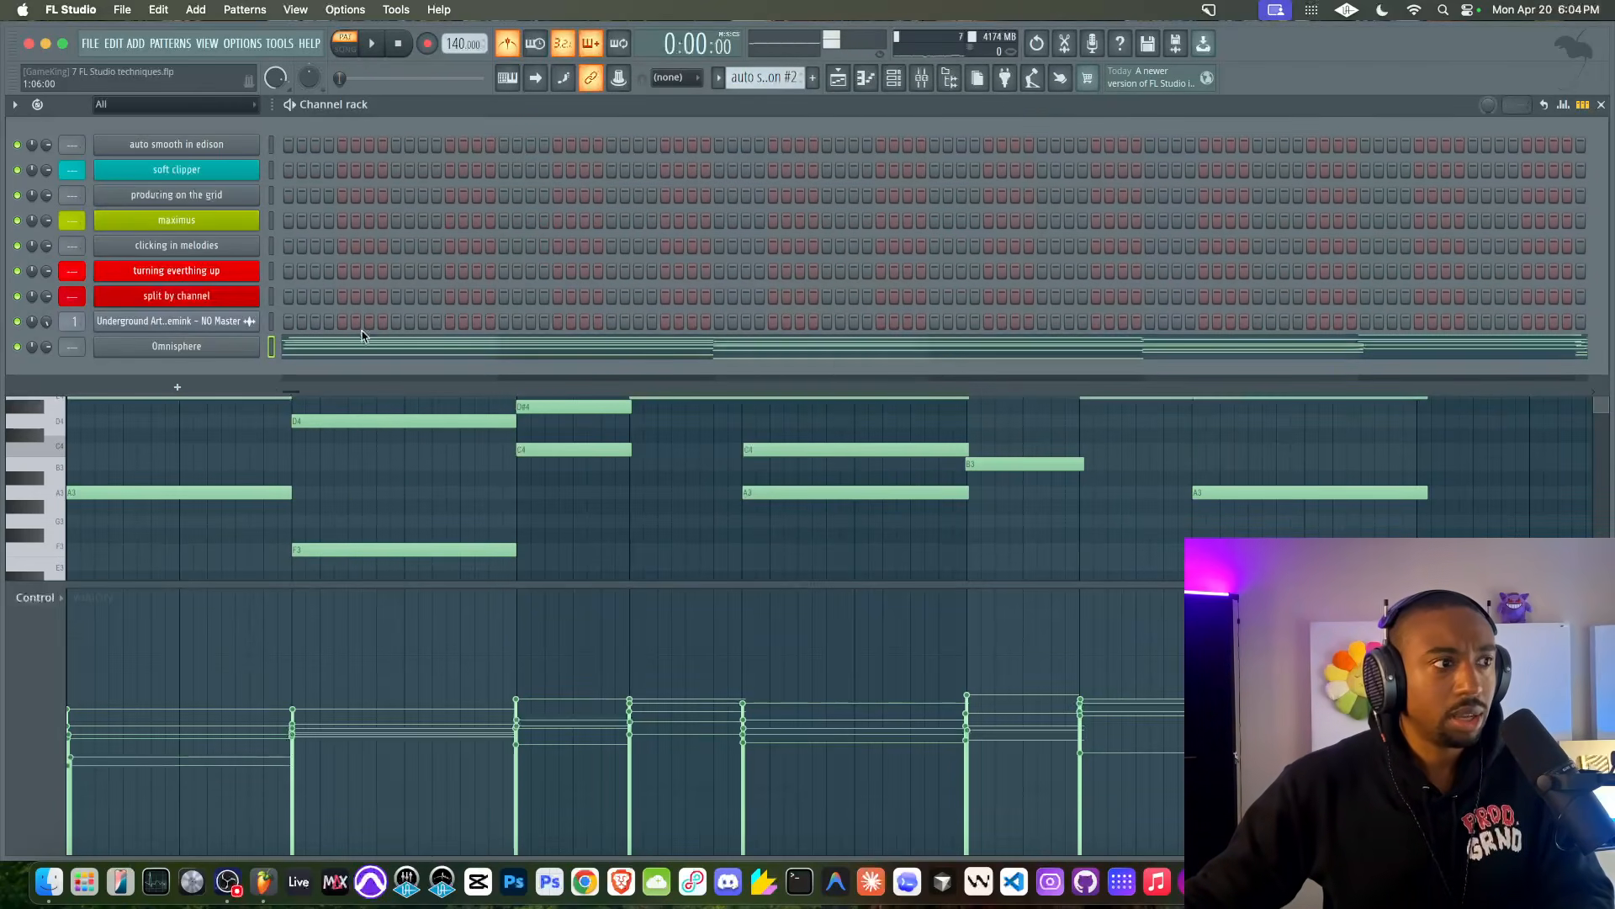
scroll(761, 79, "up", 1)
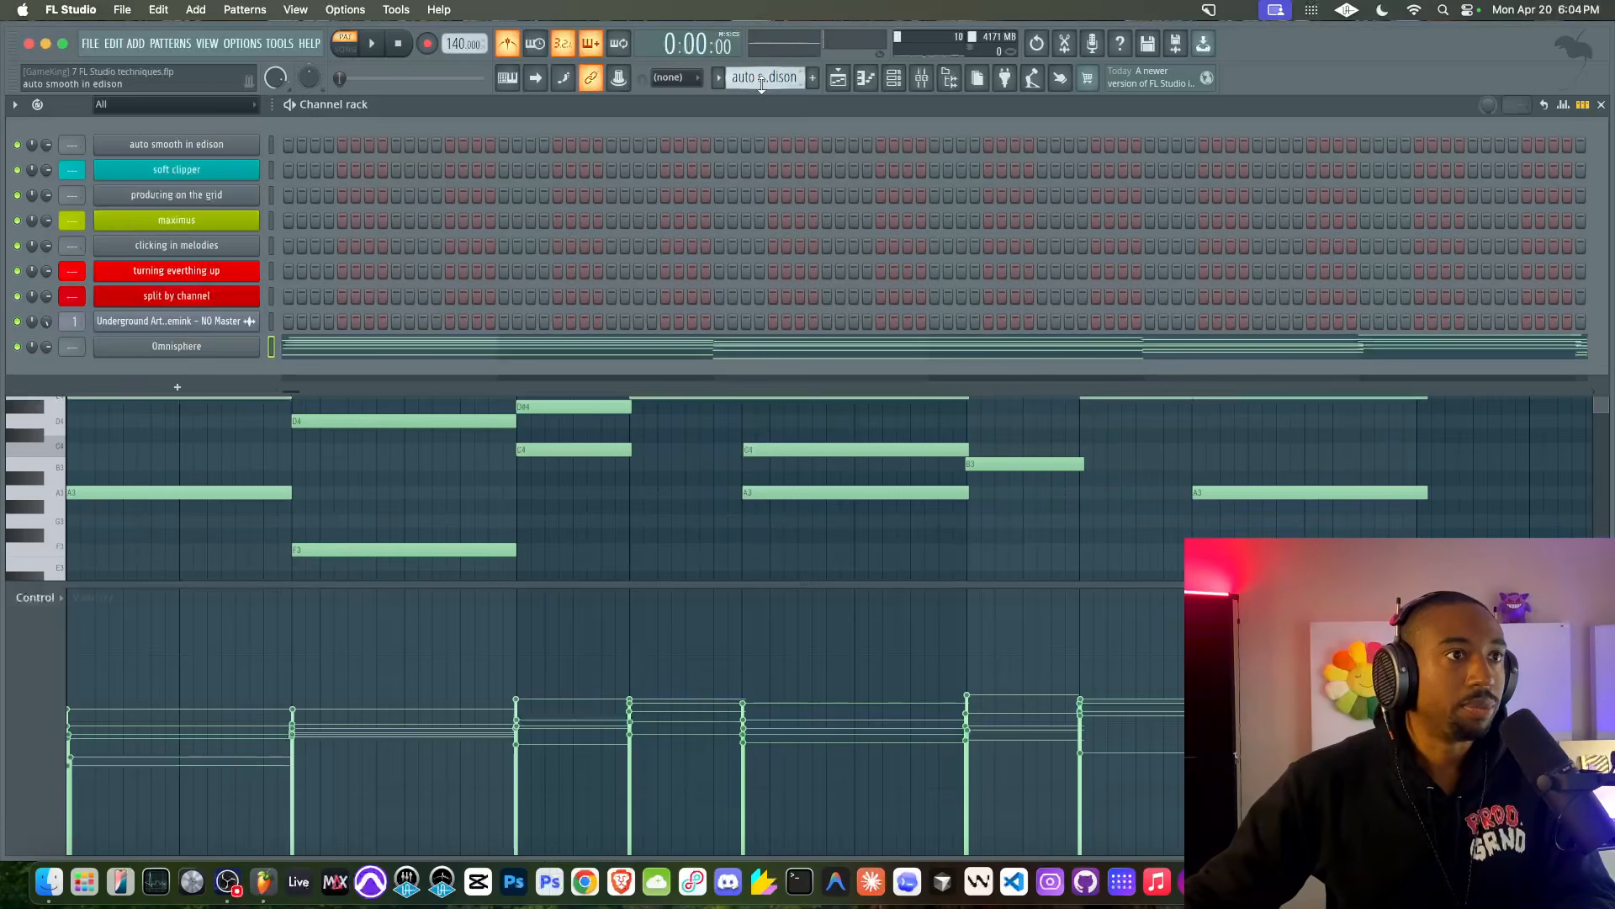
- Place "auto smooth in edison" on Track 1 from bar 1 and its #2 clone on Track 2 from bar 13 in the playlist
left_click(838, 78)
right_click(331, 178)
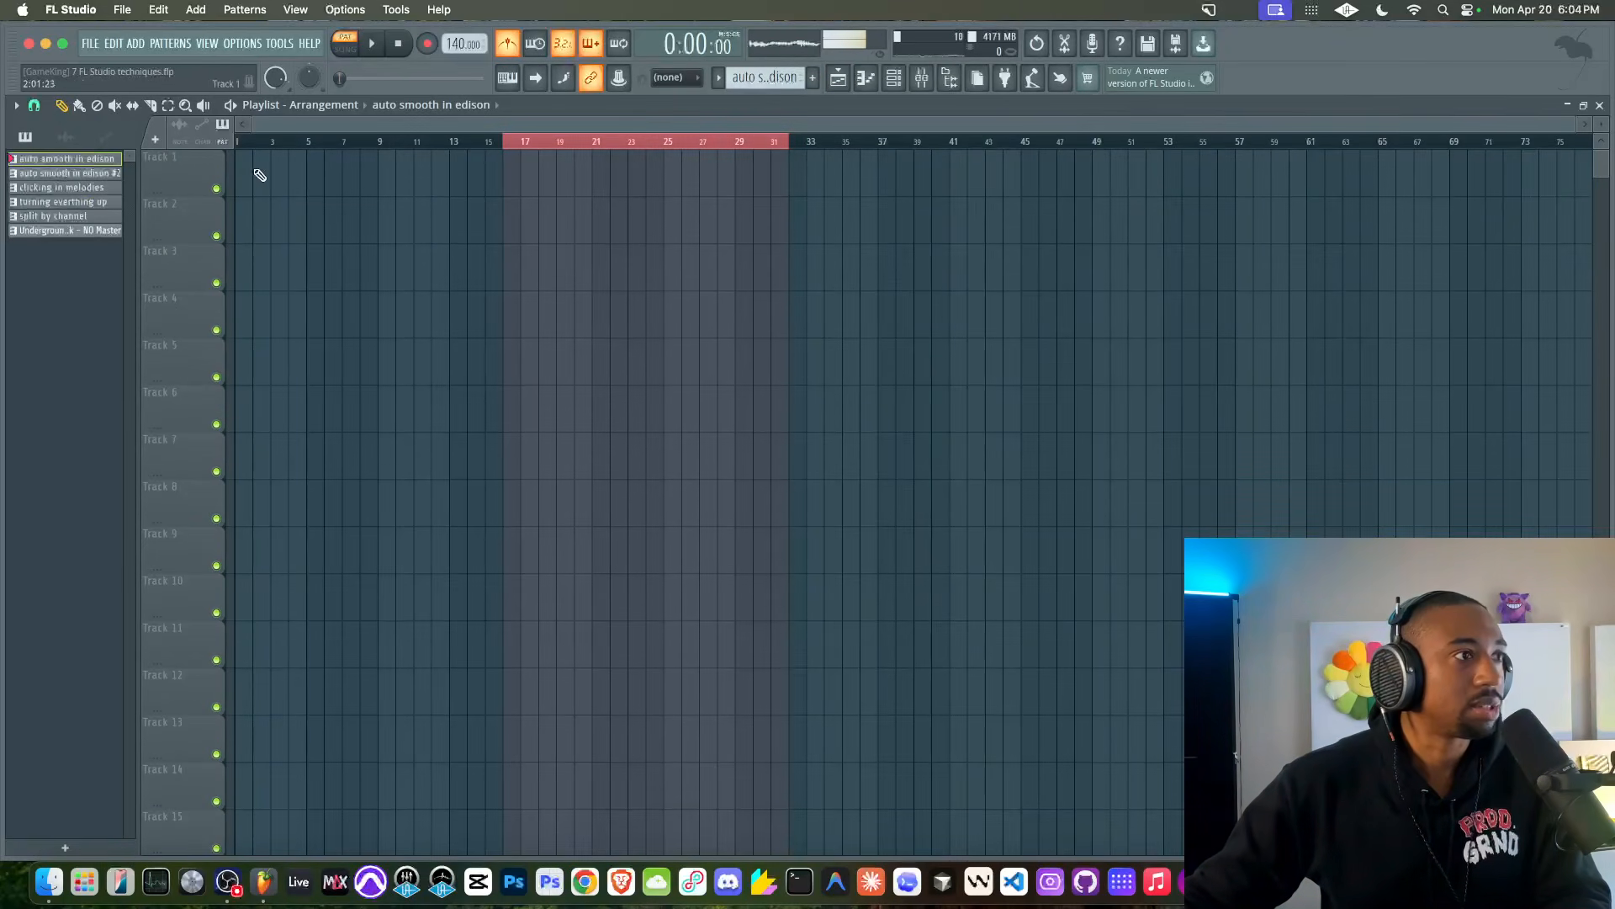
left_click(259, 175)
left_click(67, 172)
left_click_drag(501, 177, 530, 217)
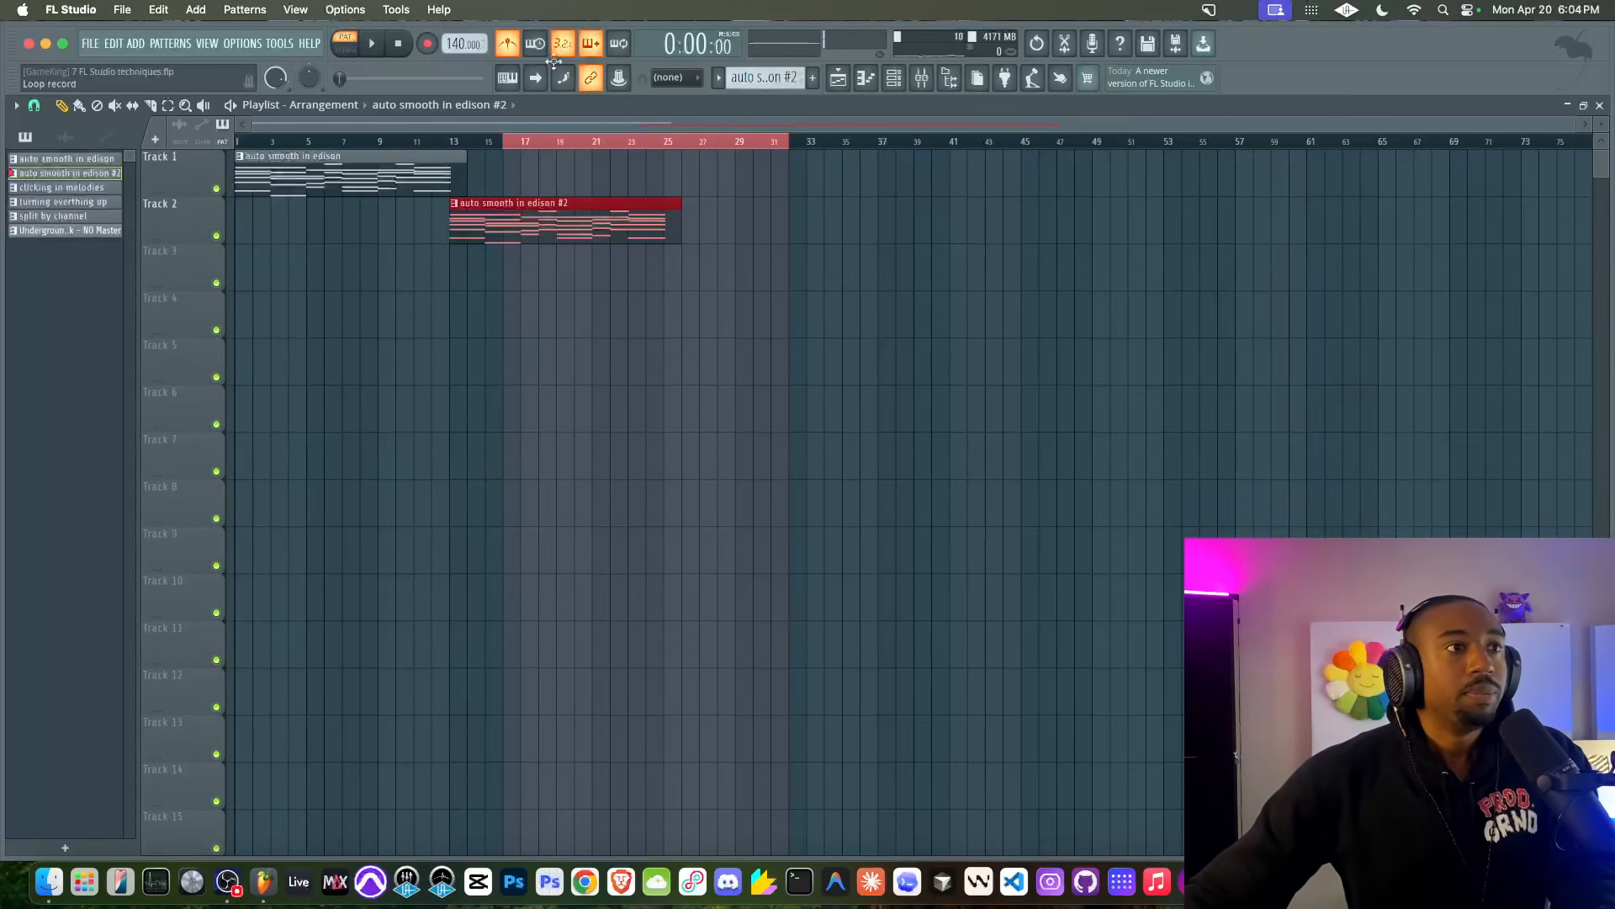
- Clear the playlist's time selection and play the arrangement in song mode
double_click(517, 143)
left_click(399, 44)
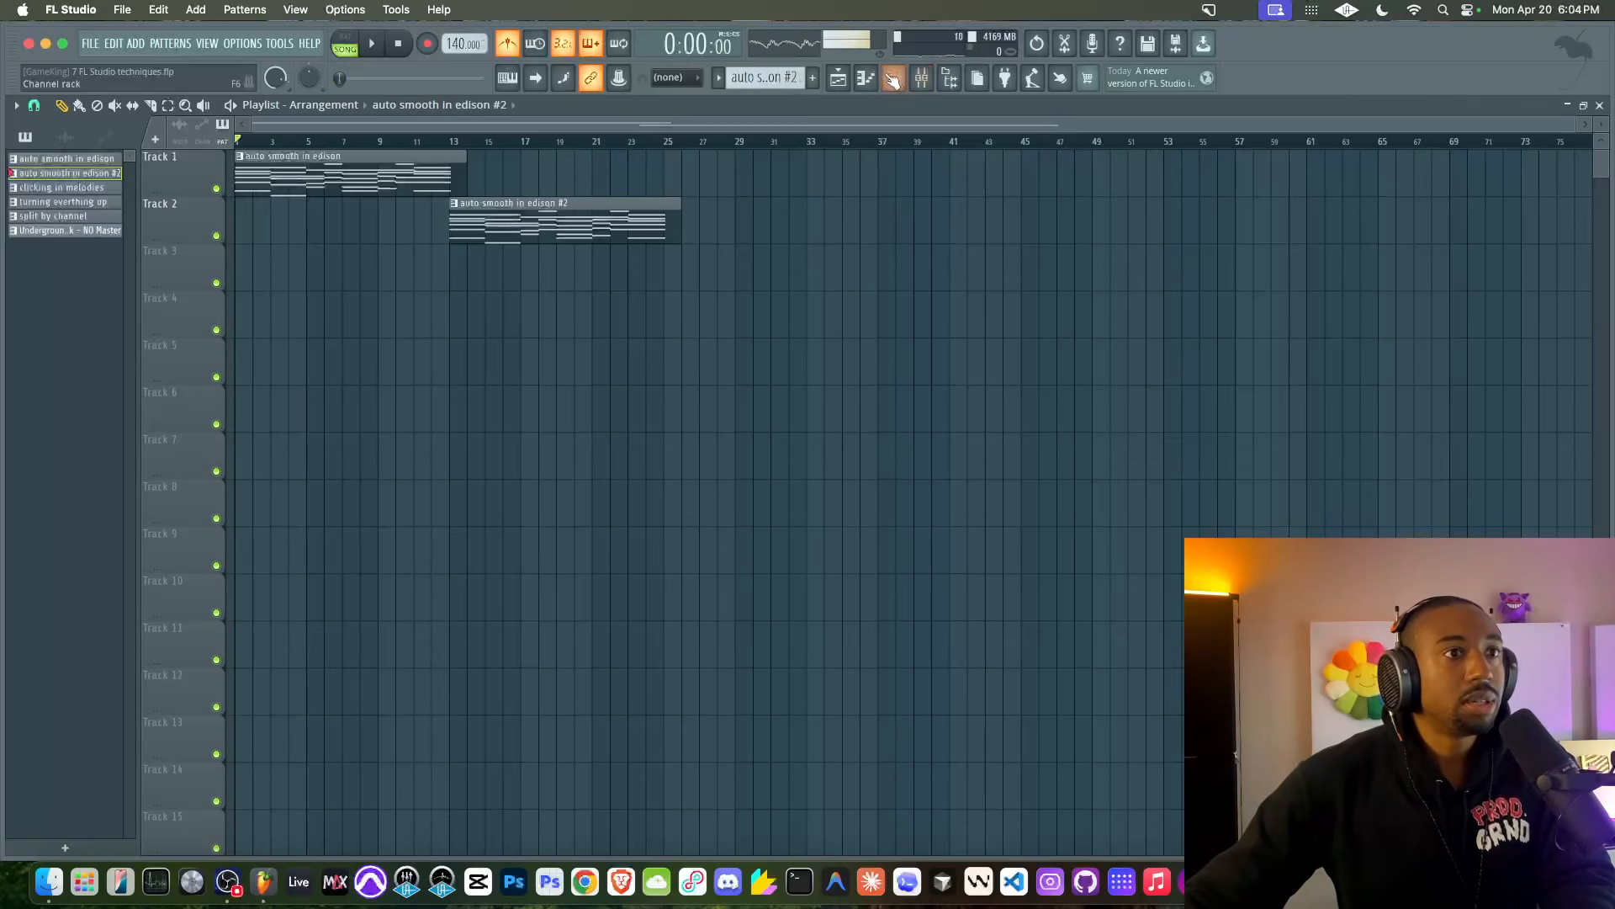
left_click(892, 79)
key("F6")
key("space")
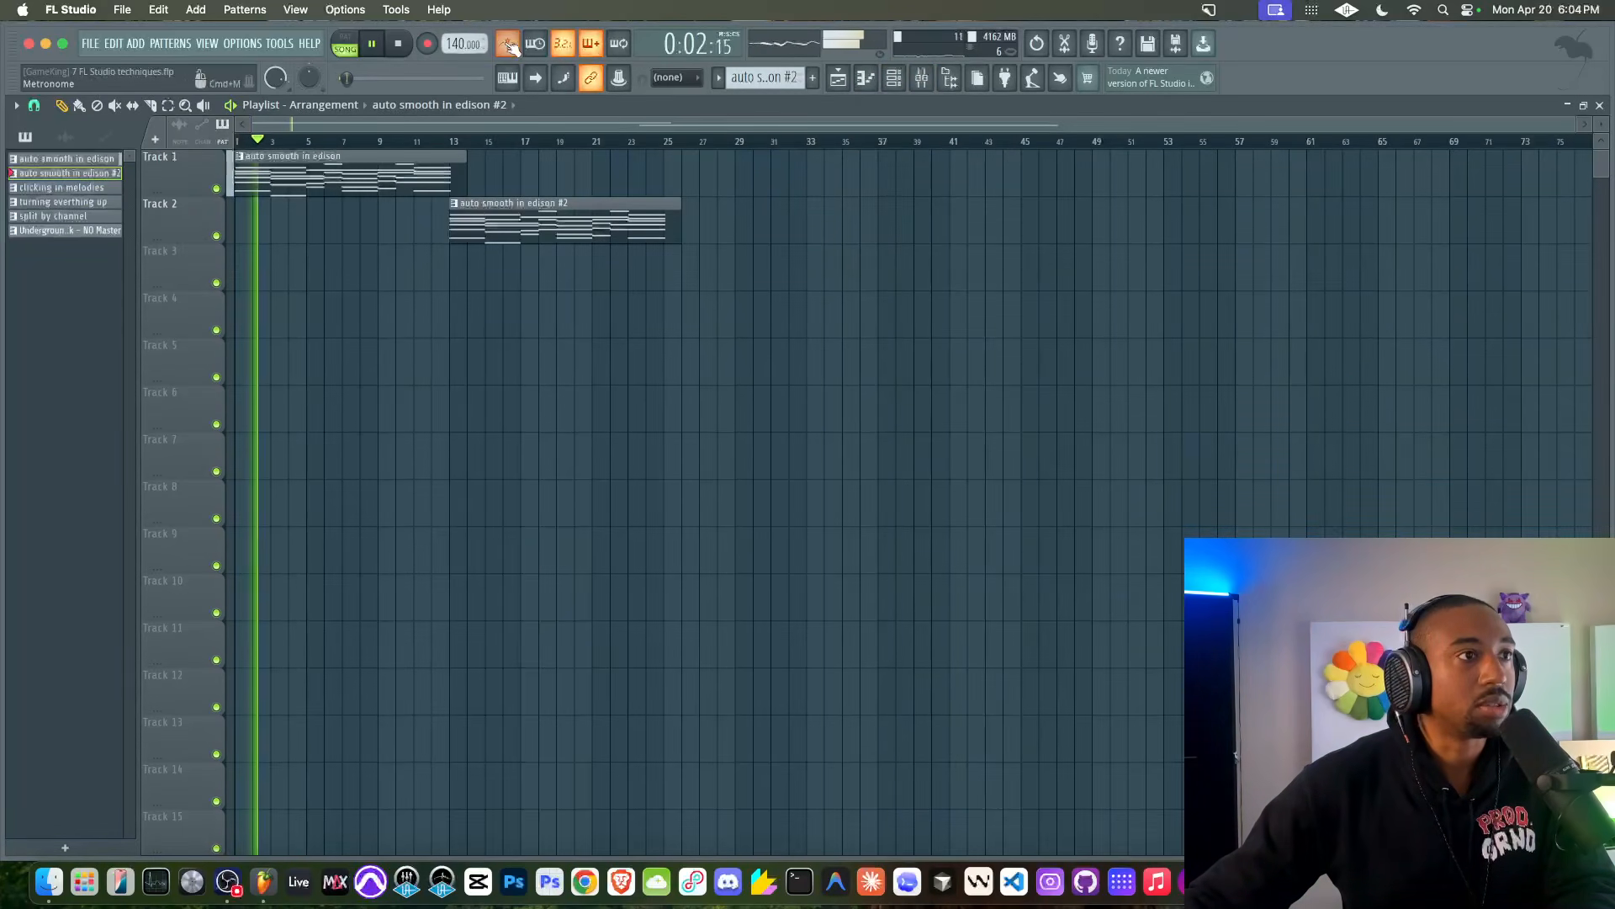
- Flatten the velocities of all notes in the "auto smooth in edison #2" pattern to one uniform level
double_click(604, 203)
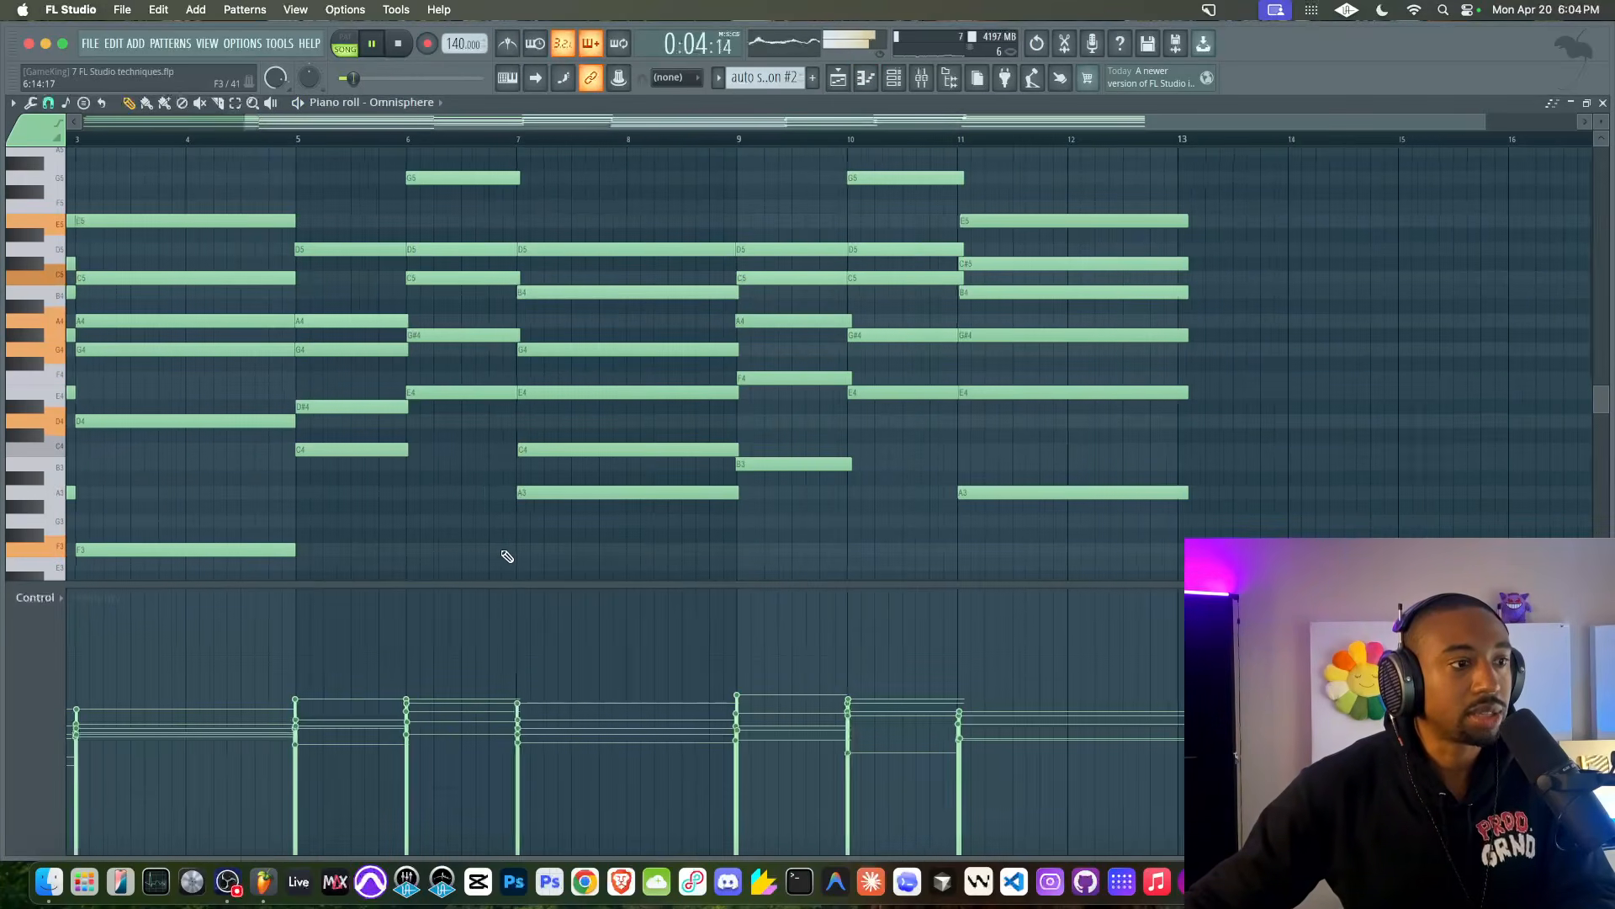
scroll(508, 556, "down", 5)
left_click_drag(465, 648, 61, 644)
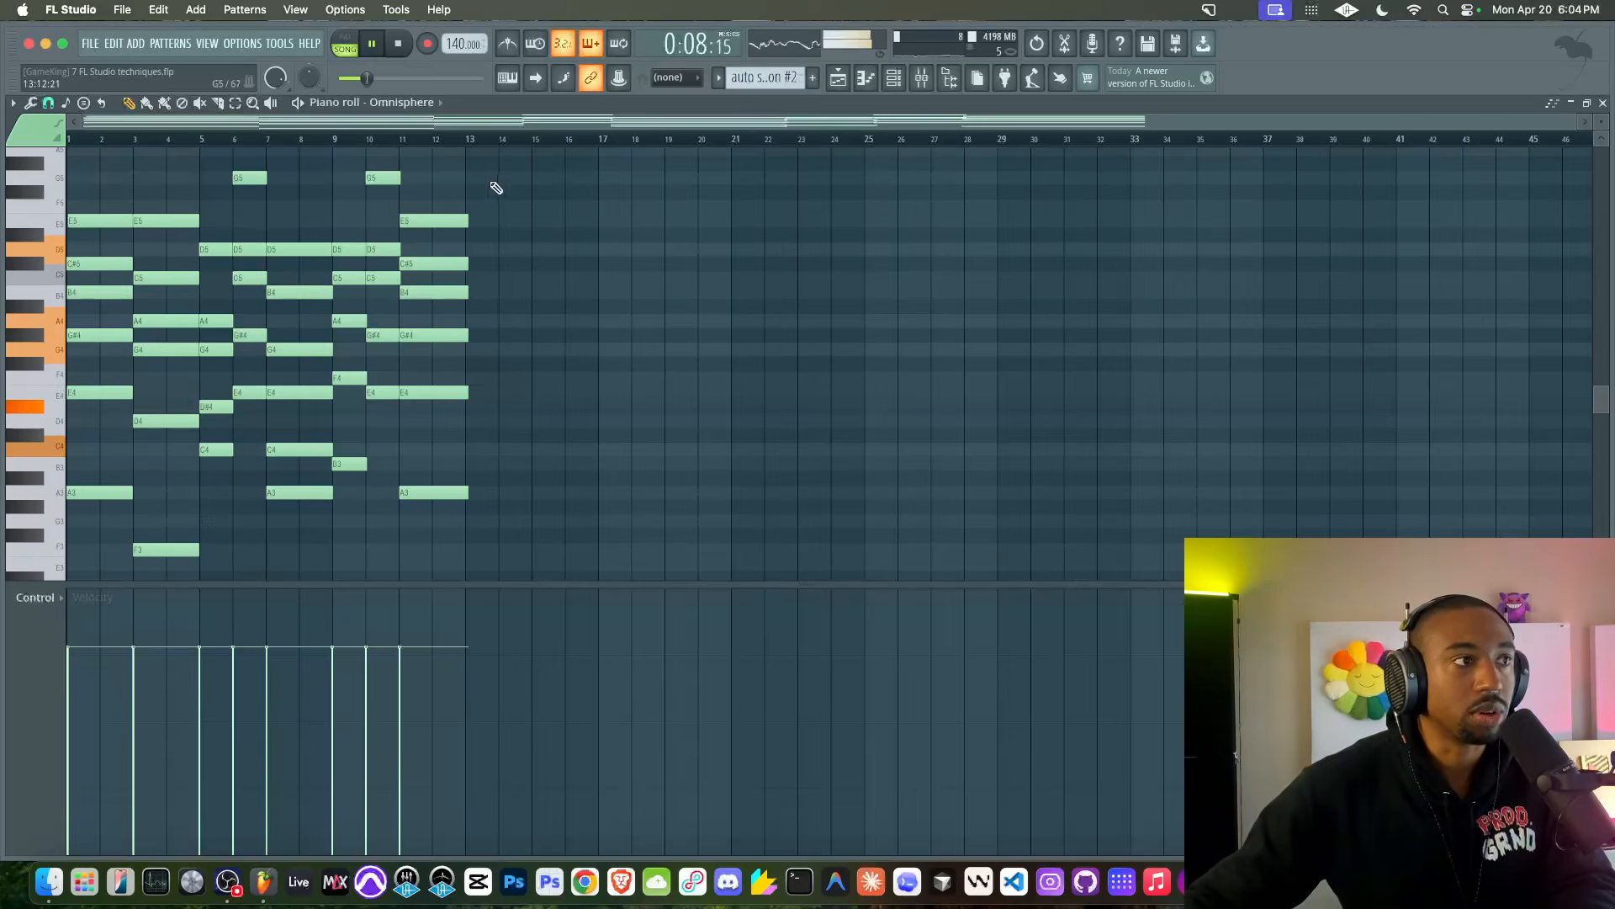
- Quantize the cloned pattern's Omnisphere notes in the piano roll with the quantizer and close it
left_click(442, 205)
right_click(442, 207)
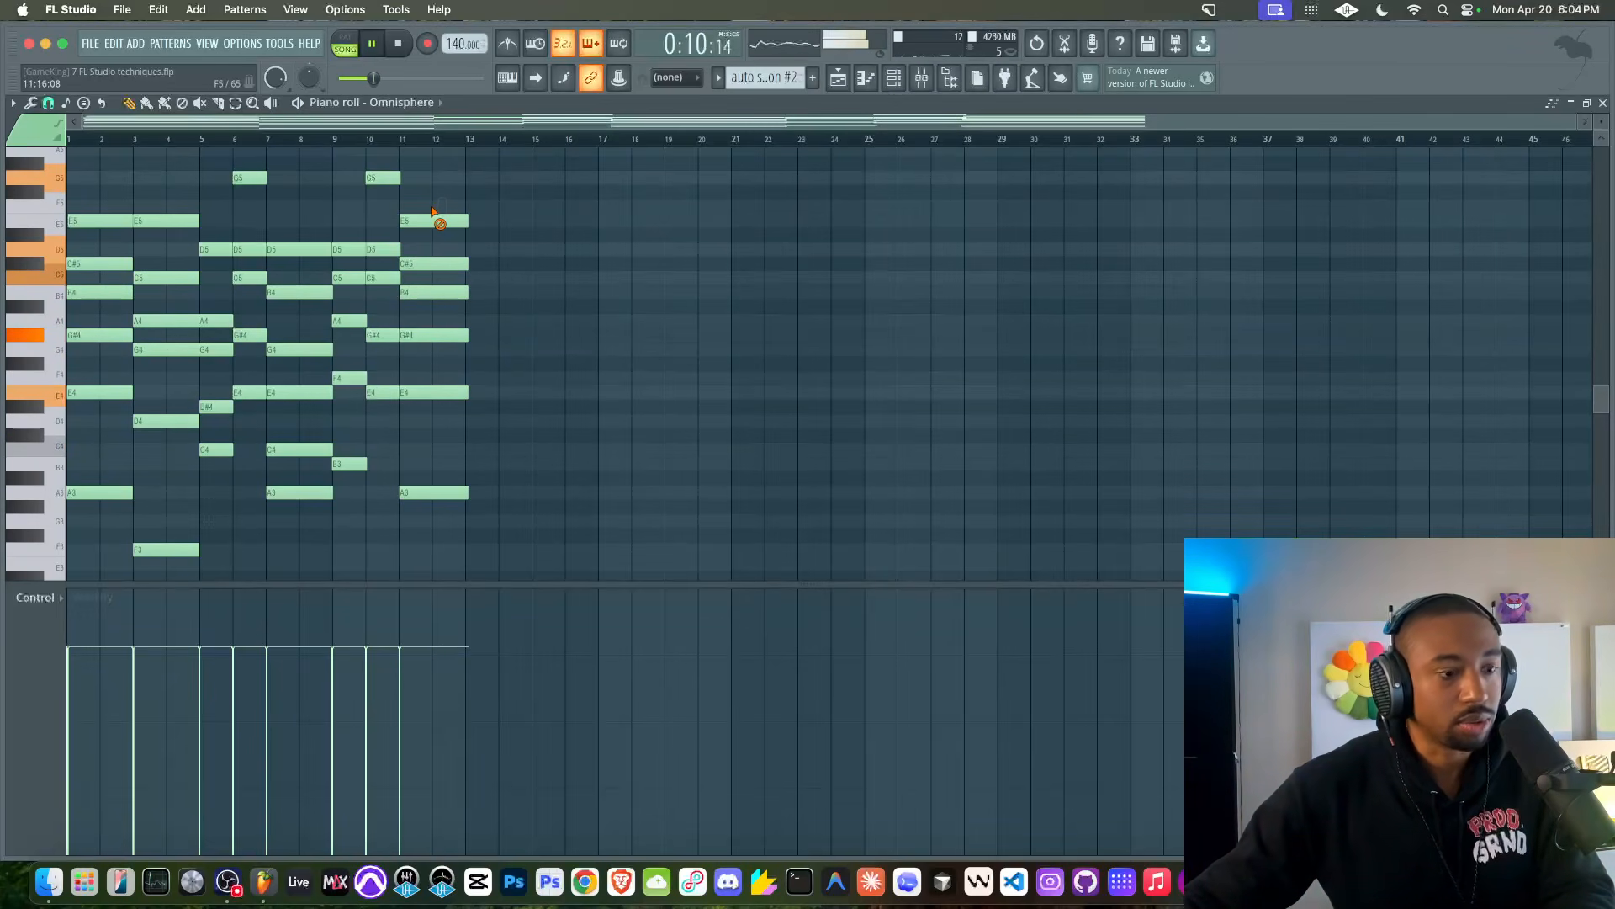
key("alt+q")
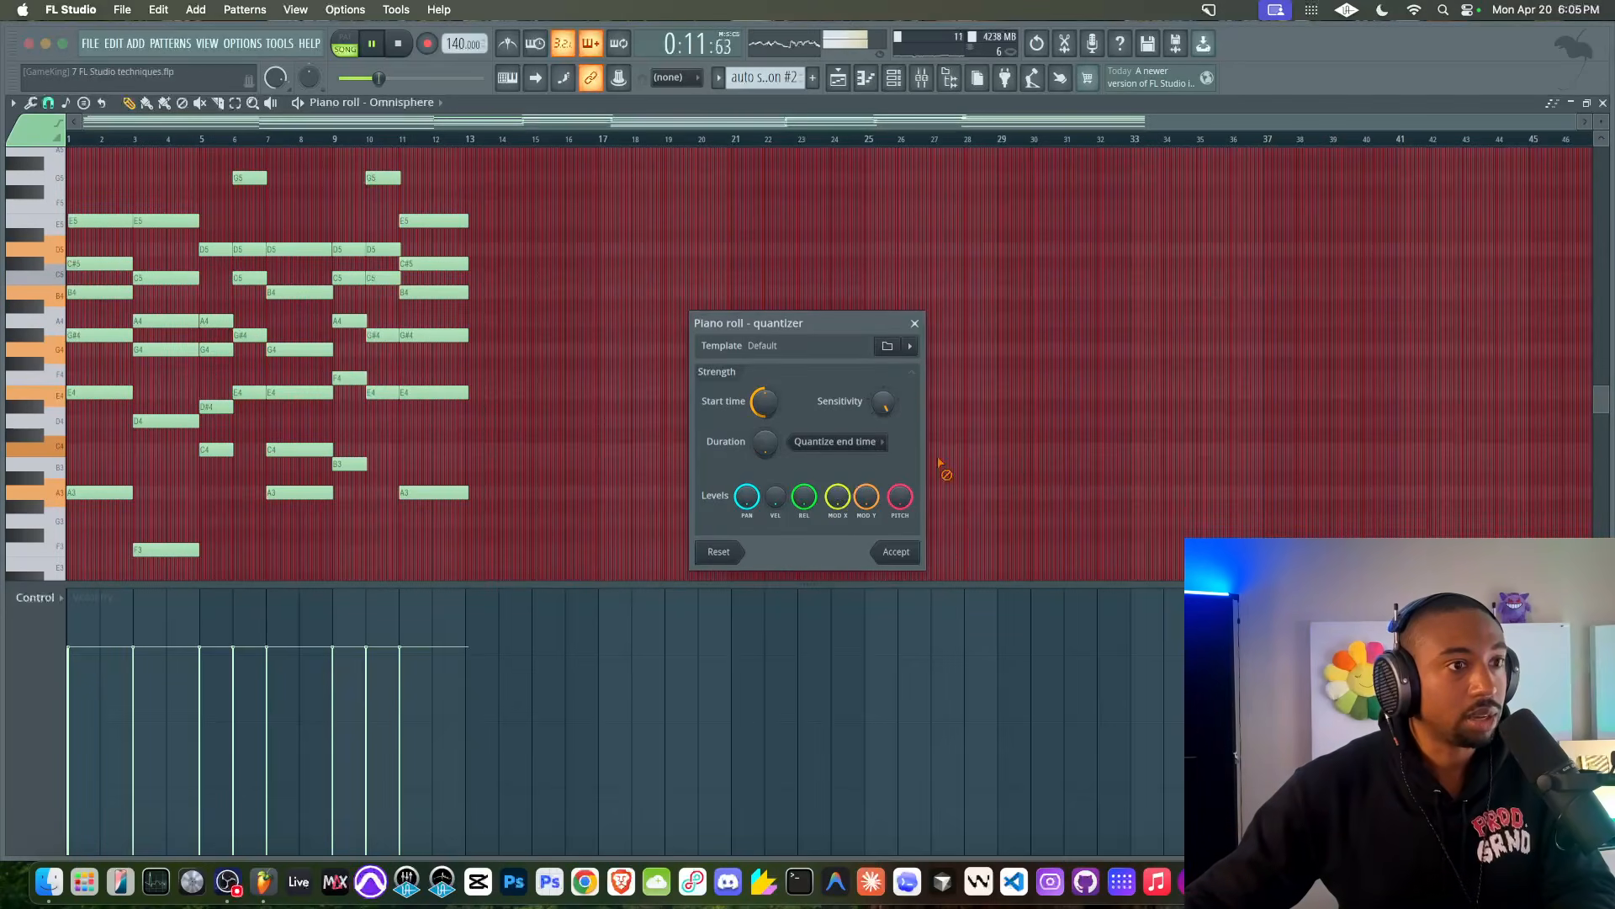
left_click(913, 324)
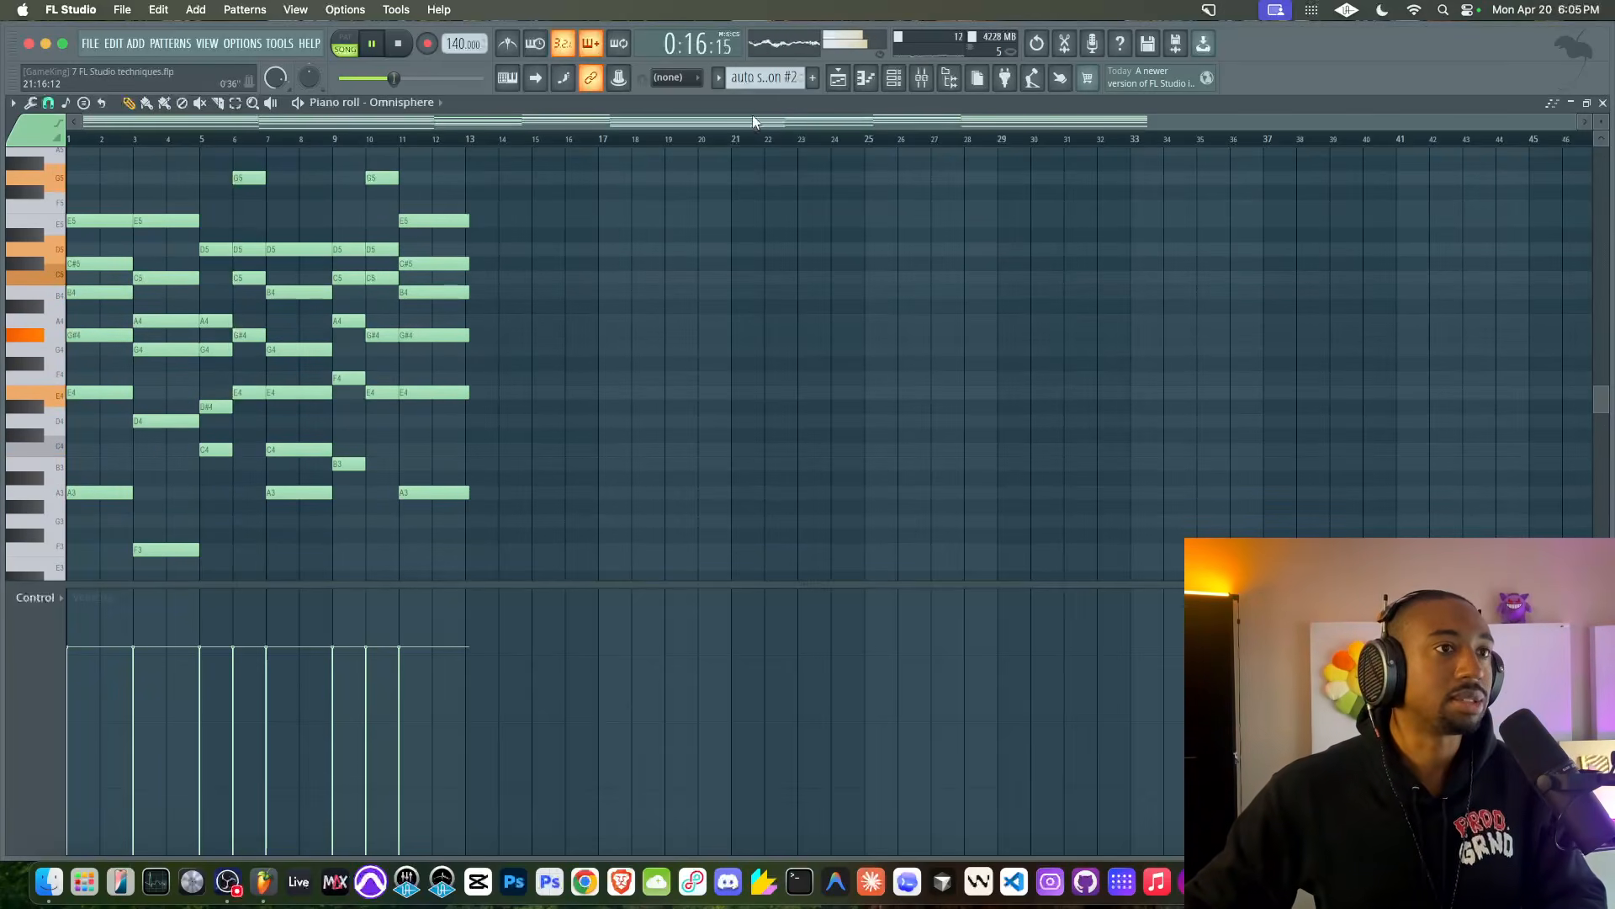
- Play both playlist clips to compare the recorded velocities with the flattened ones, checking the clone's piano roll, and stop playback
left_click(894, 77)
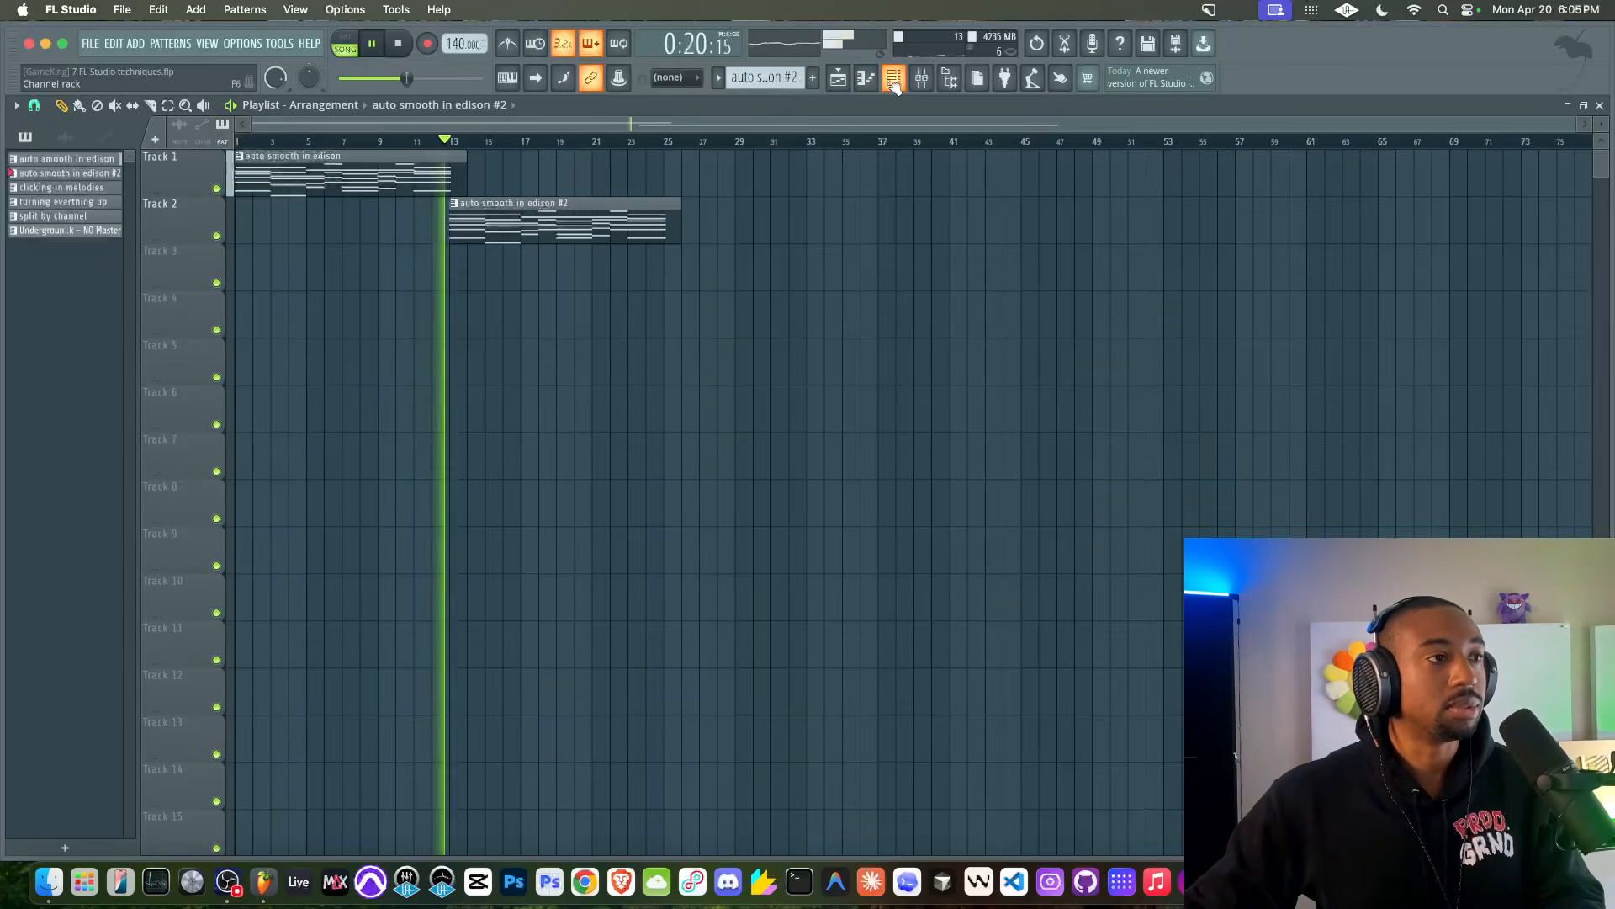
double_click(500, 216)
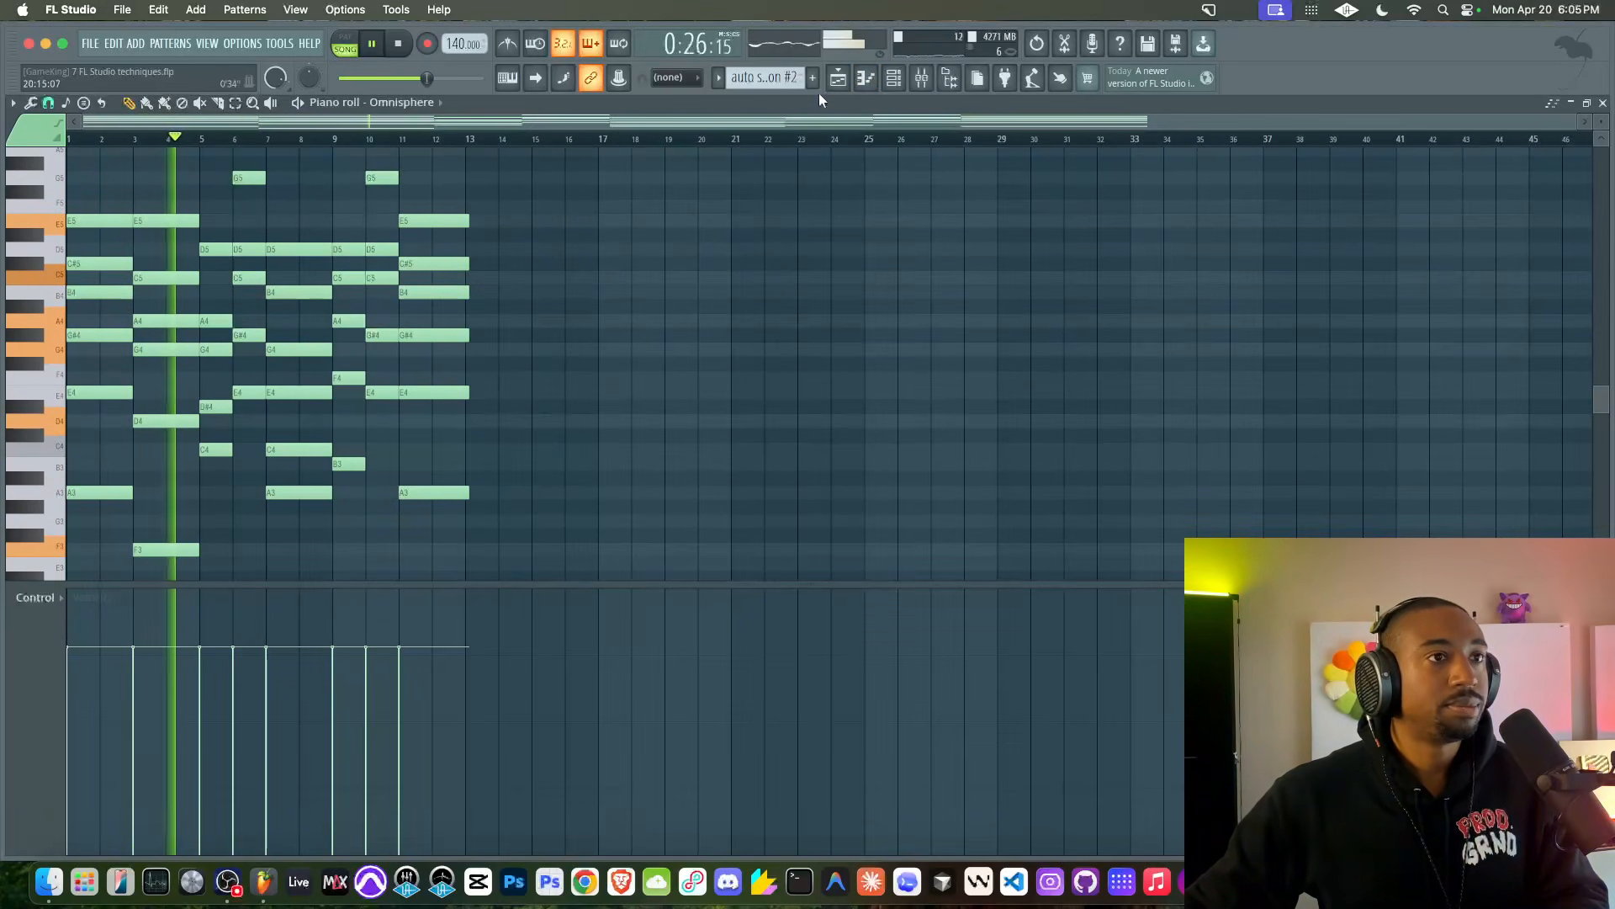
left_click(838, 78)
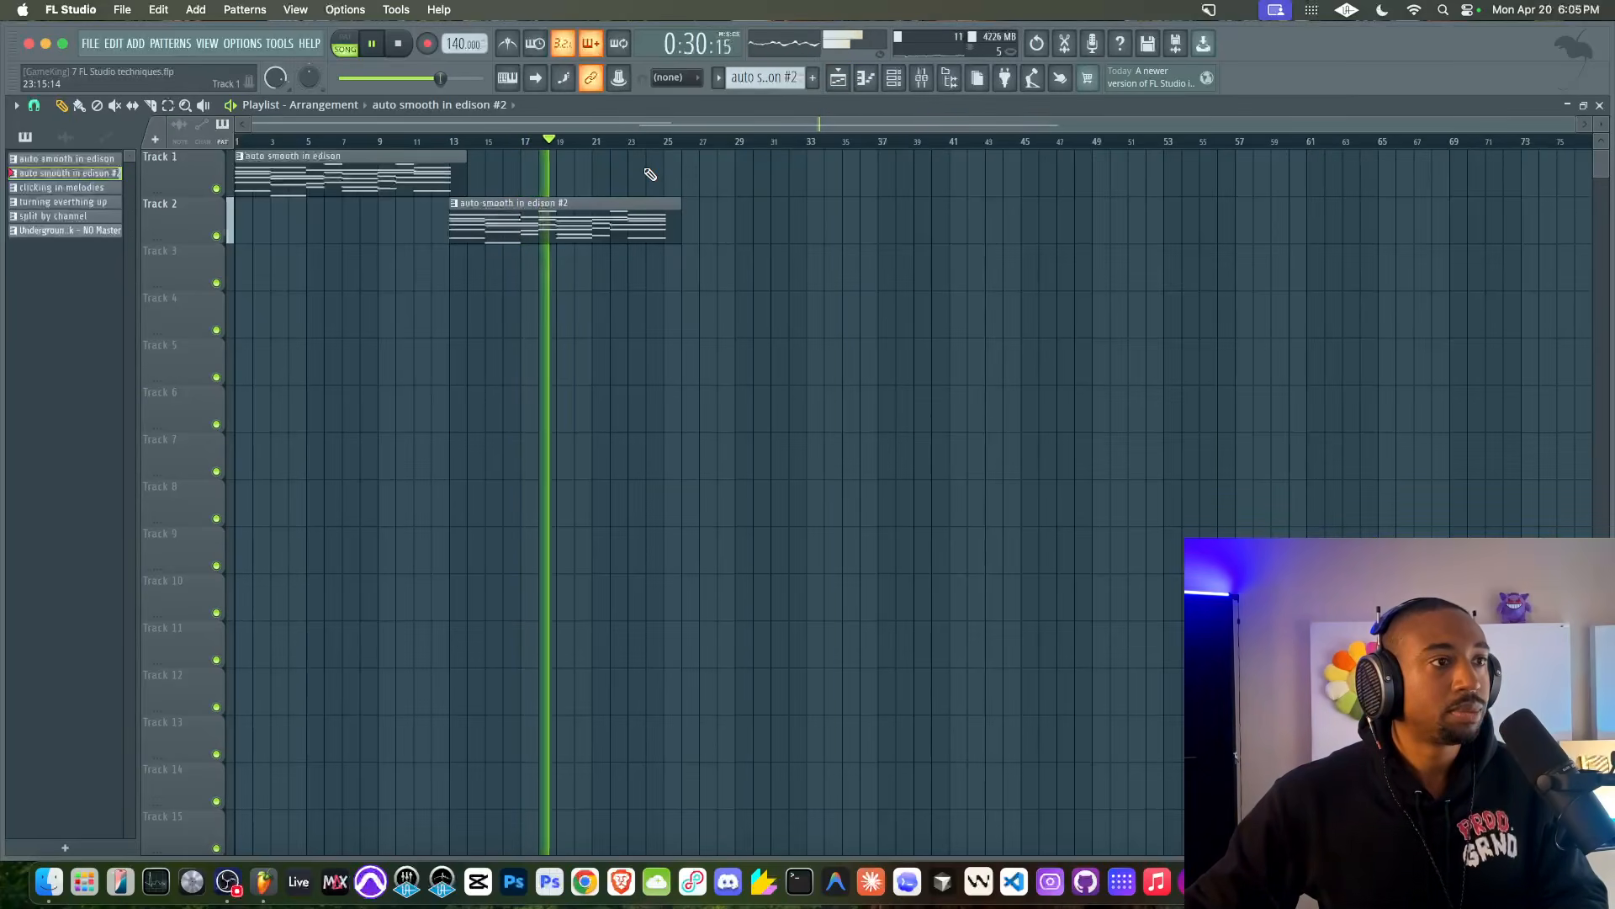
key("space")
key("space")
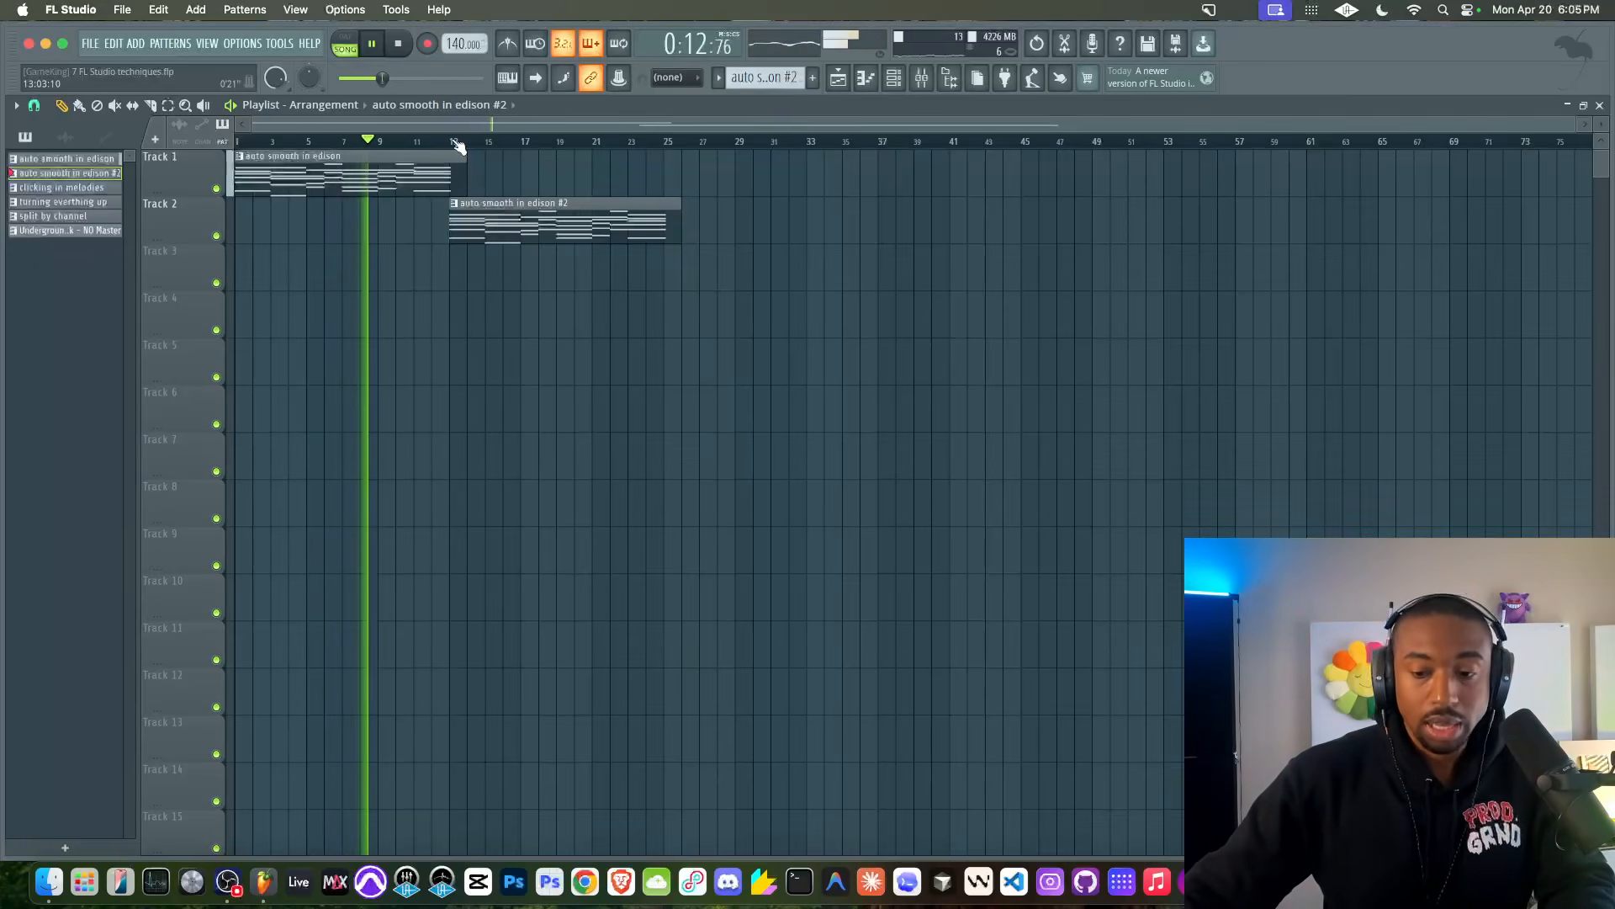
key("space")
- Add a Busy Works Beats Sampler channel and load the Brass – French instrument from its Factory Library
left_click(838, 79)
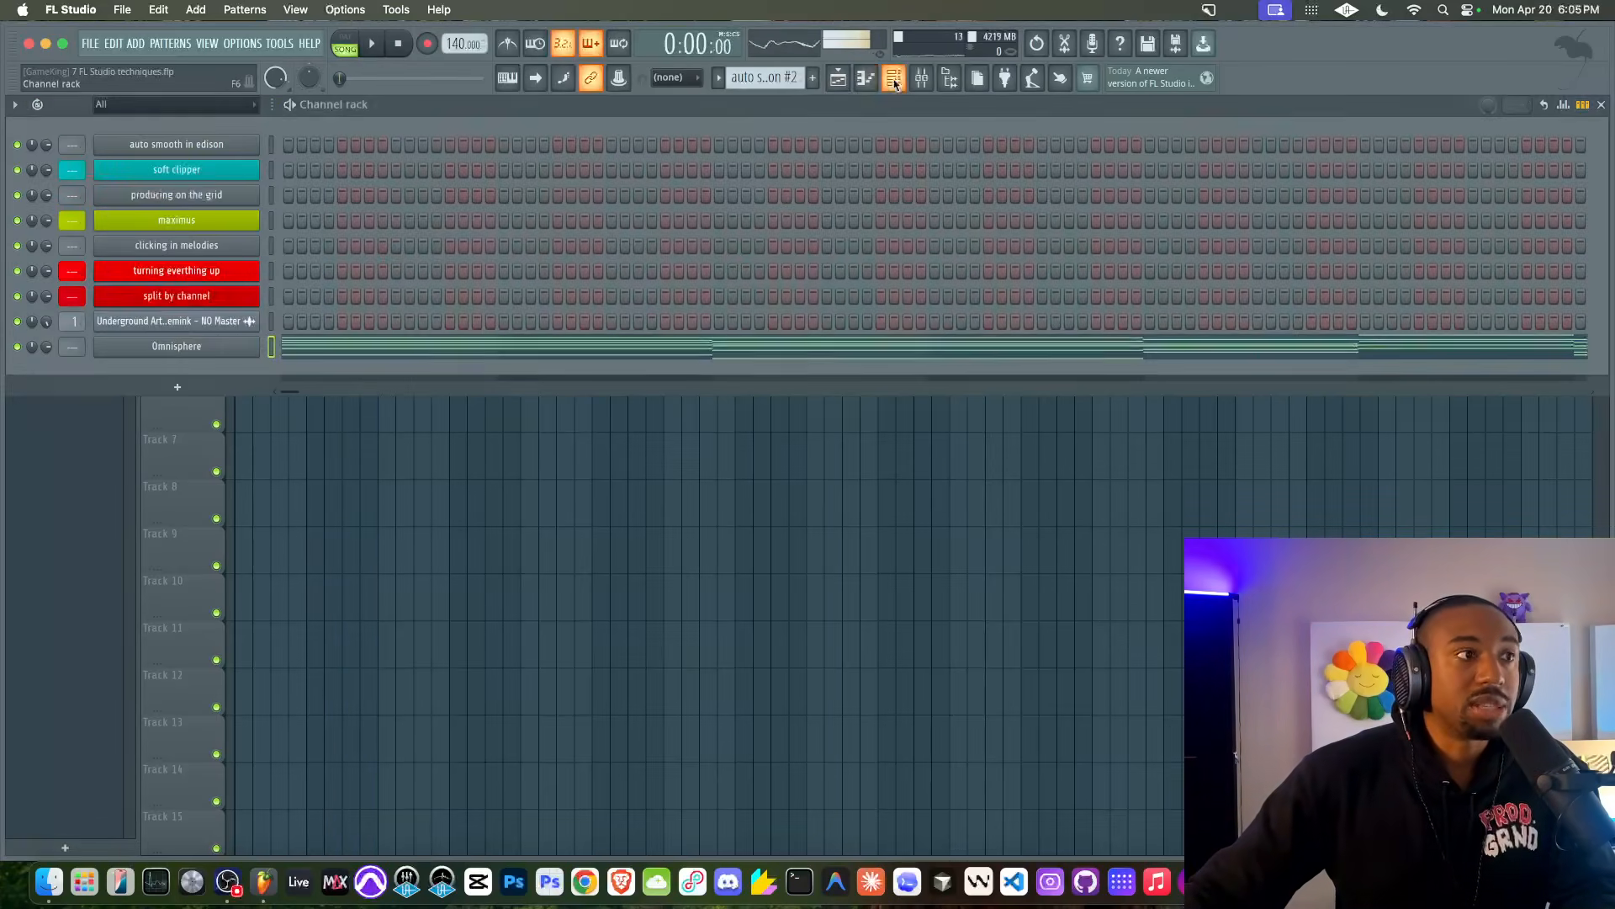
left_click(187, 372)
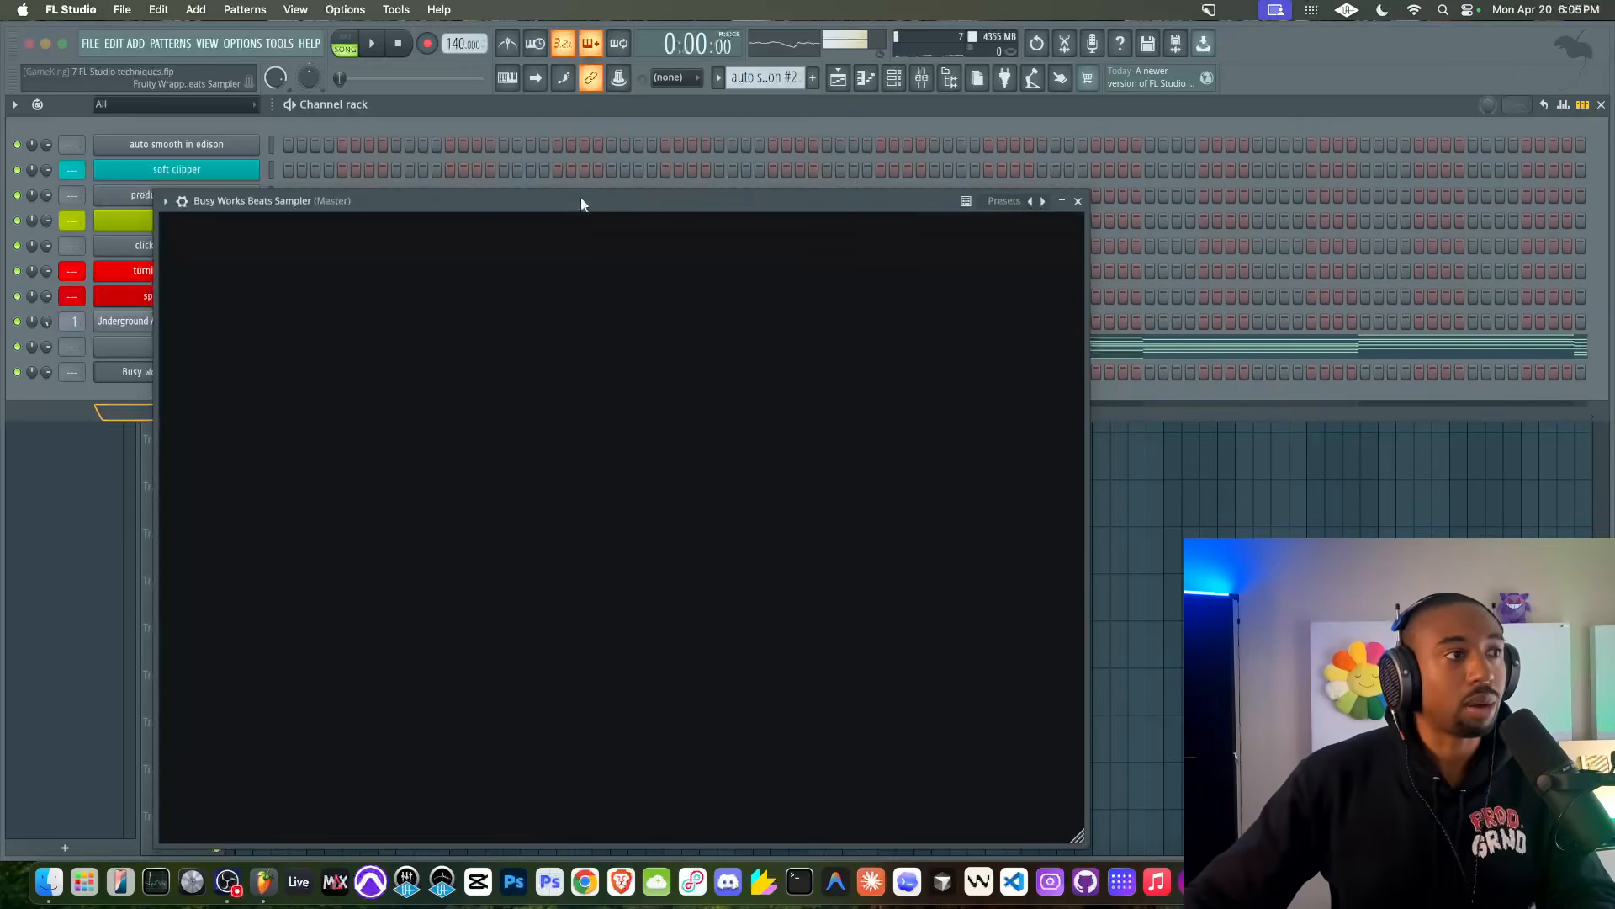
left_click_drag(580, 200, 592, 113)
scroll(215, 423, "down", 3)
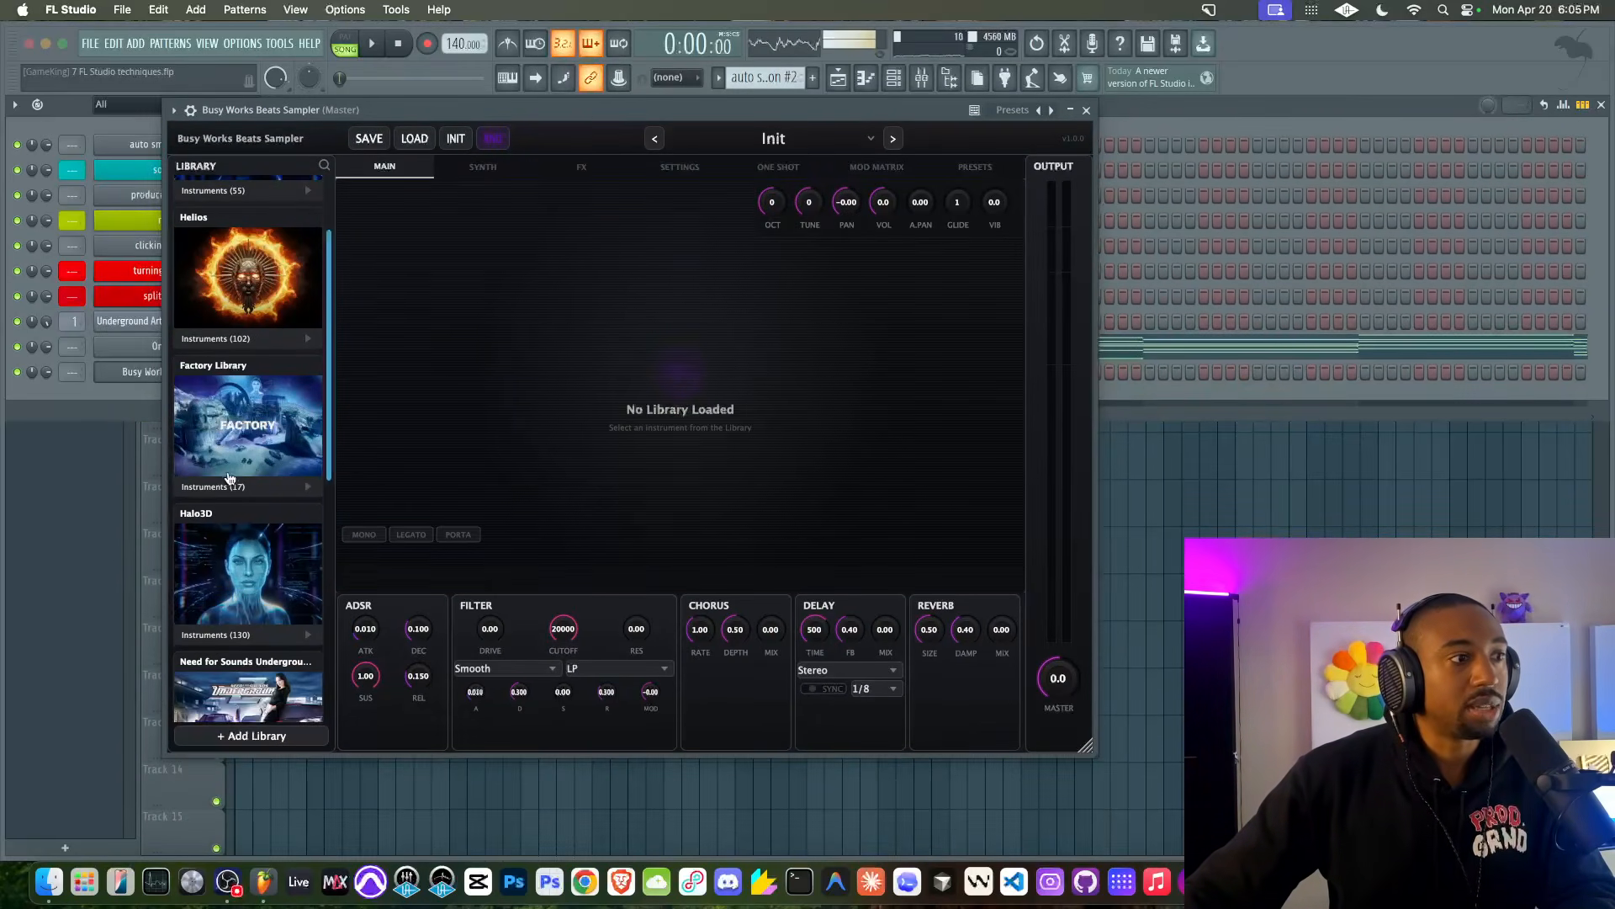
left_click(221, 486)
left_click(216, 525)
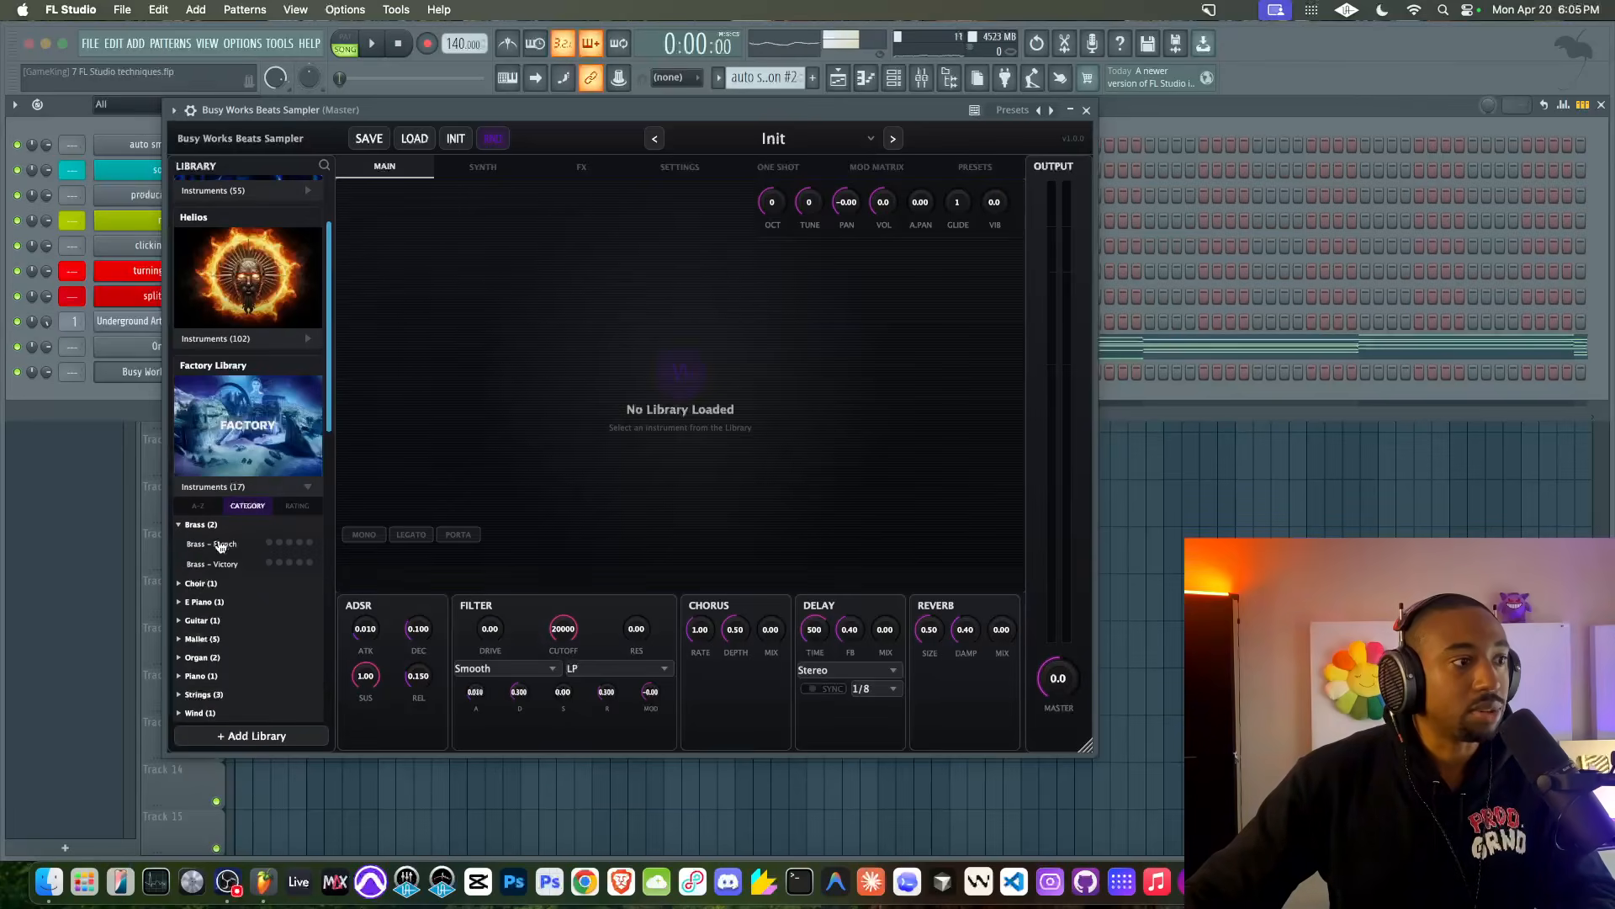
left_click(212, 544)
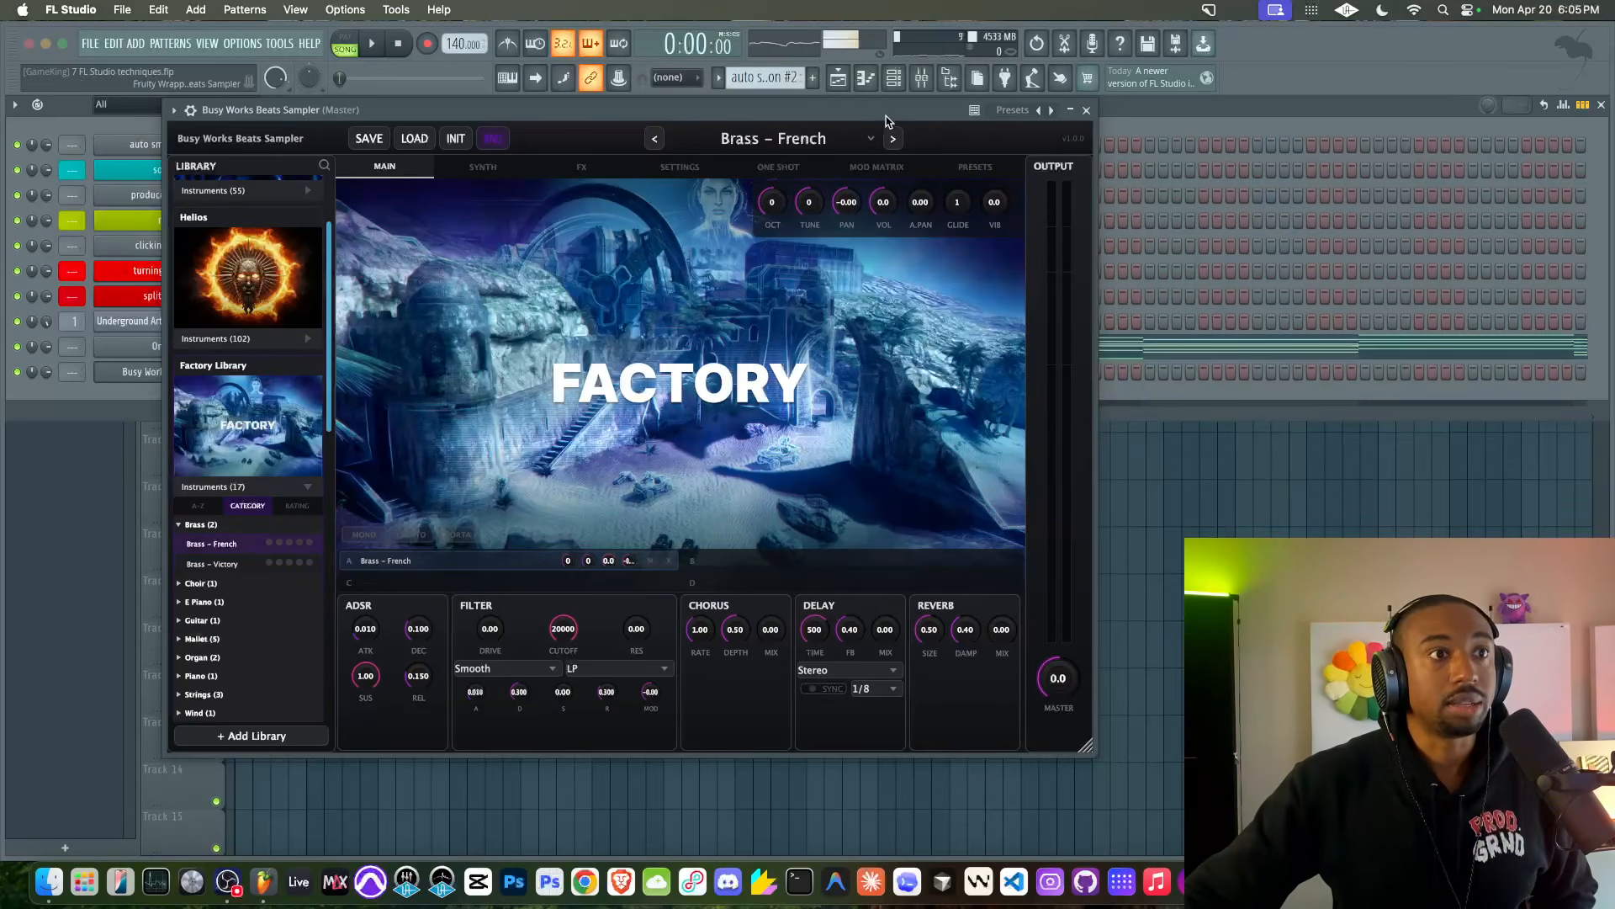
- With the mixer in view, raise the sampler's VOL to 19.5 and its master output to 7.8, and close its window
left_click(921, 77)
left_click_drag(928, 112, 1097, 472)
left_click_drag(929, 432, 751, 174)
left_click_drag(904, 270, 900, 202)
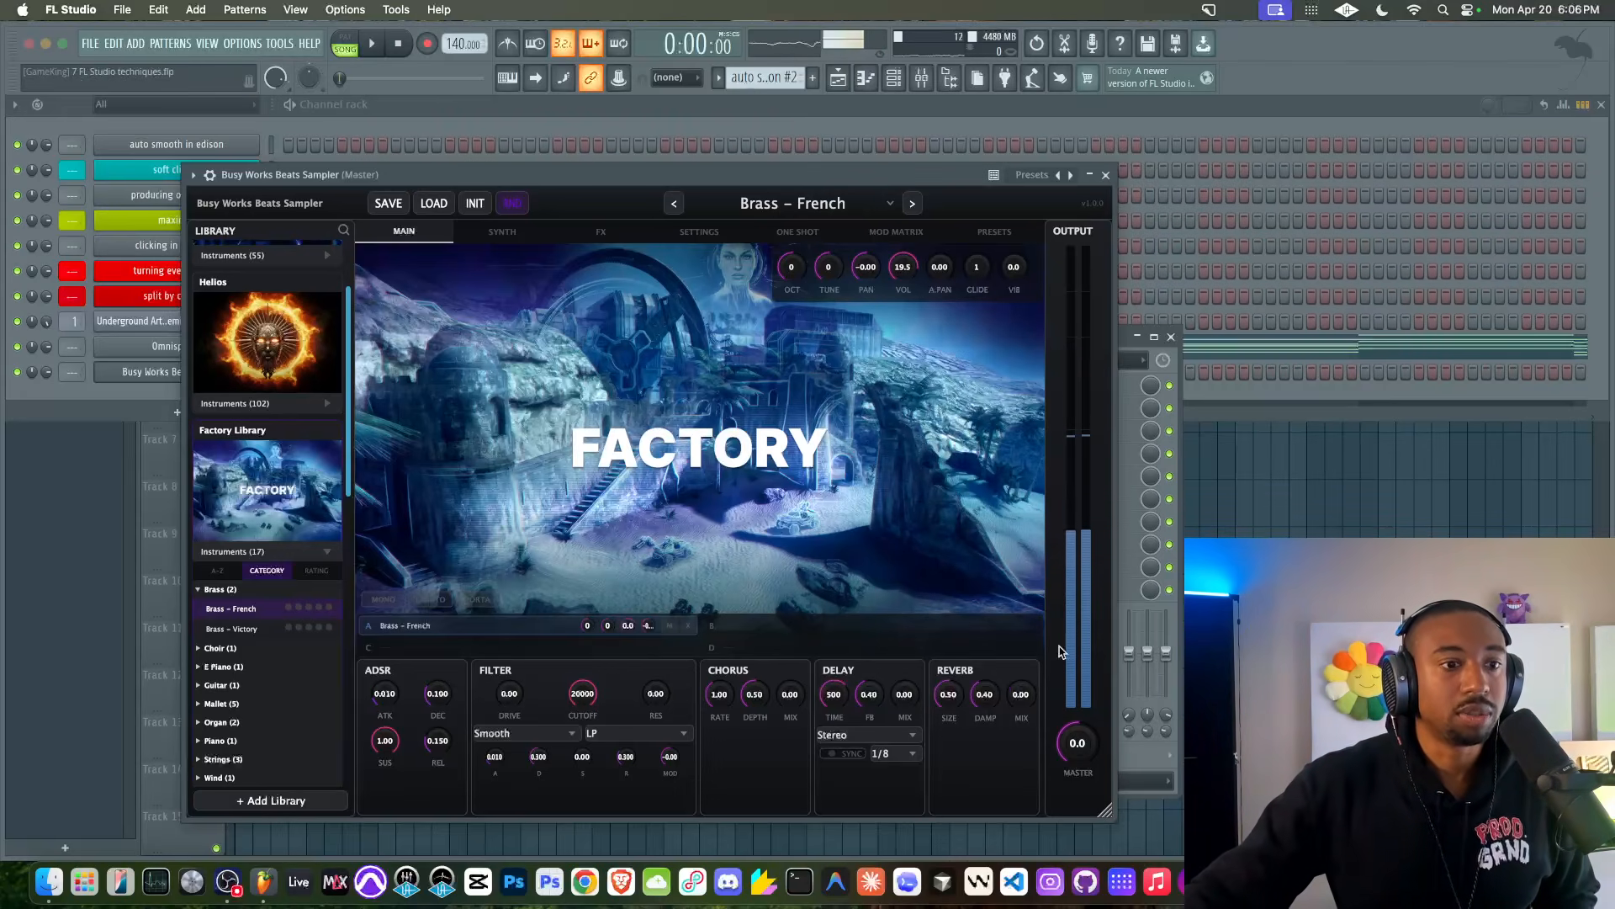
left_click_drag(1077, 741, 1075, 711)
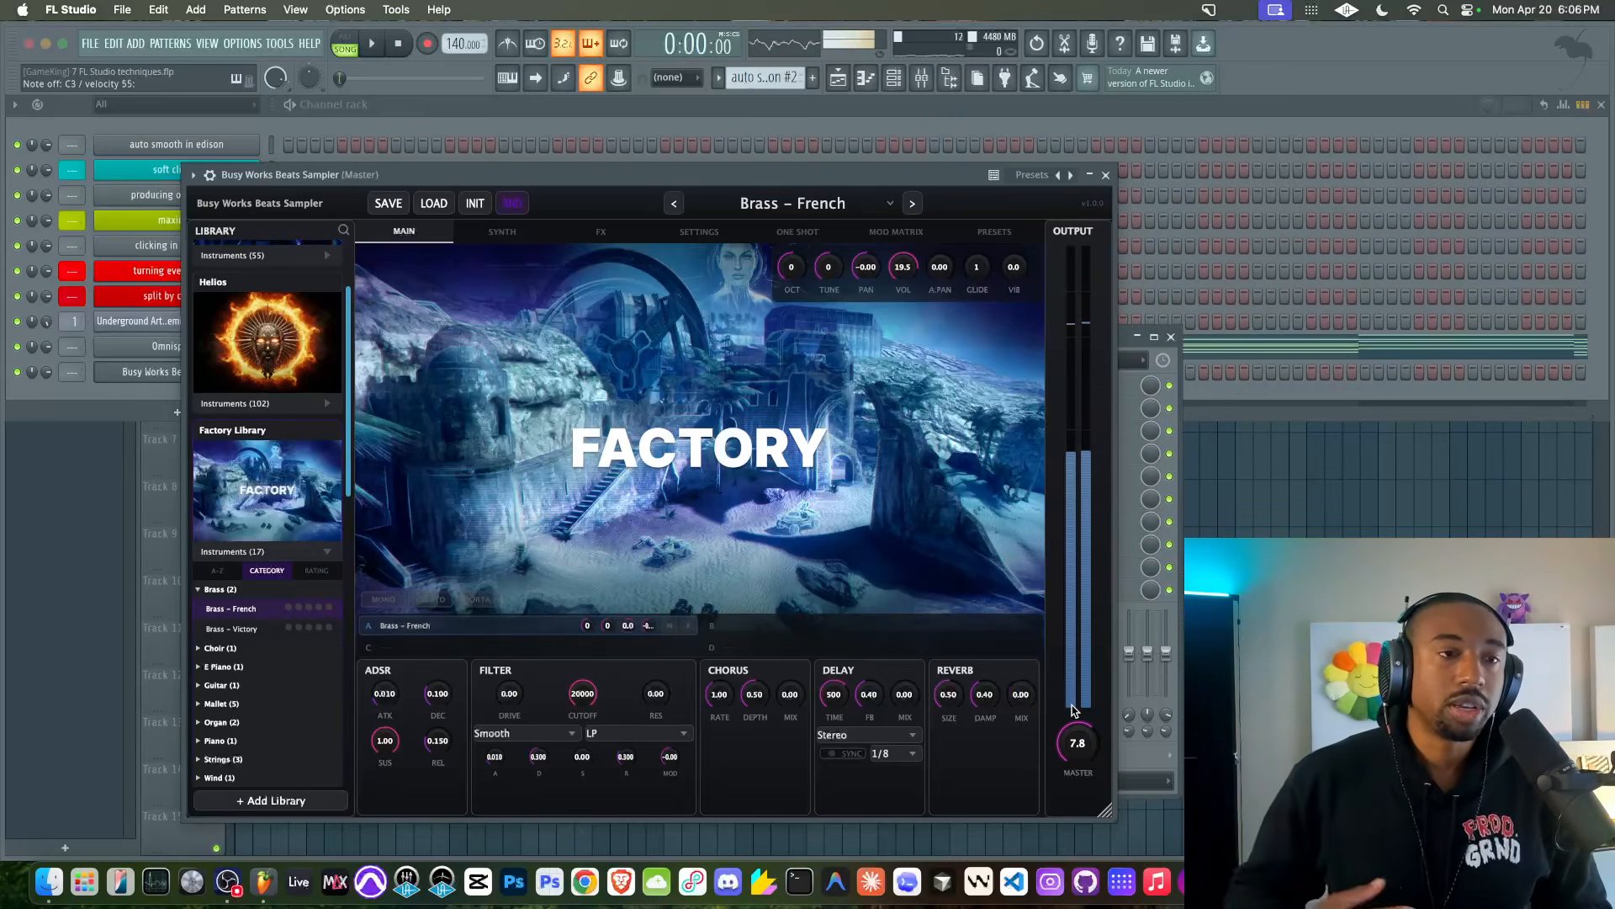
left_click(1106, 174)
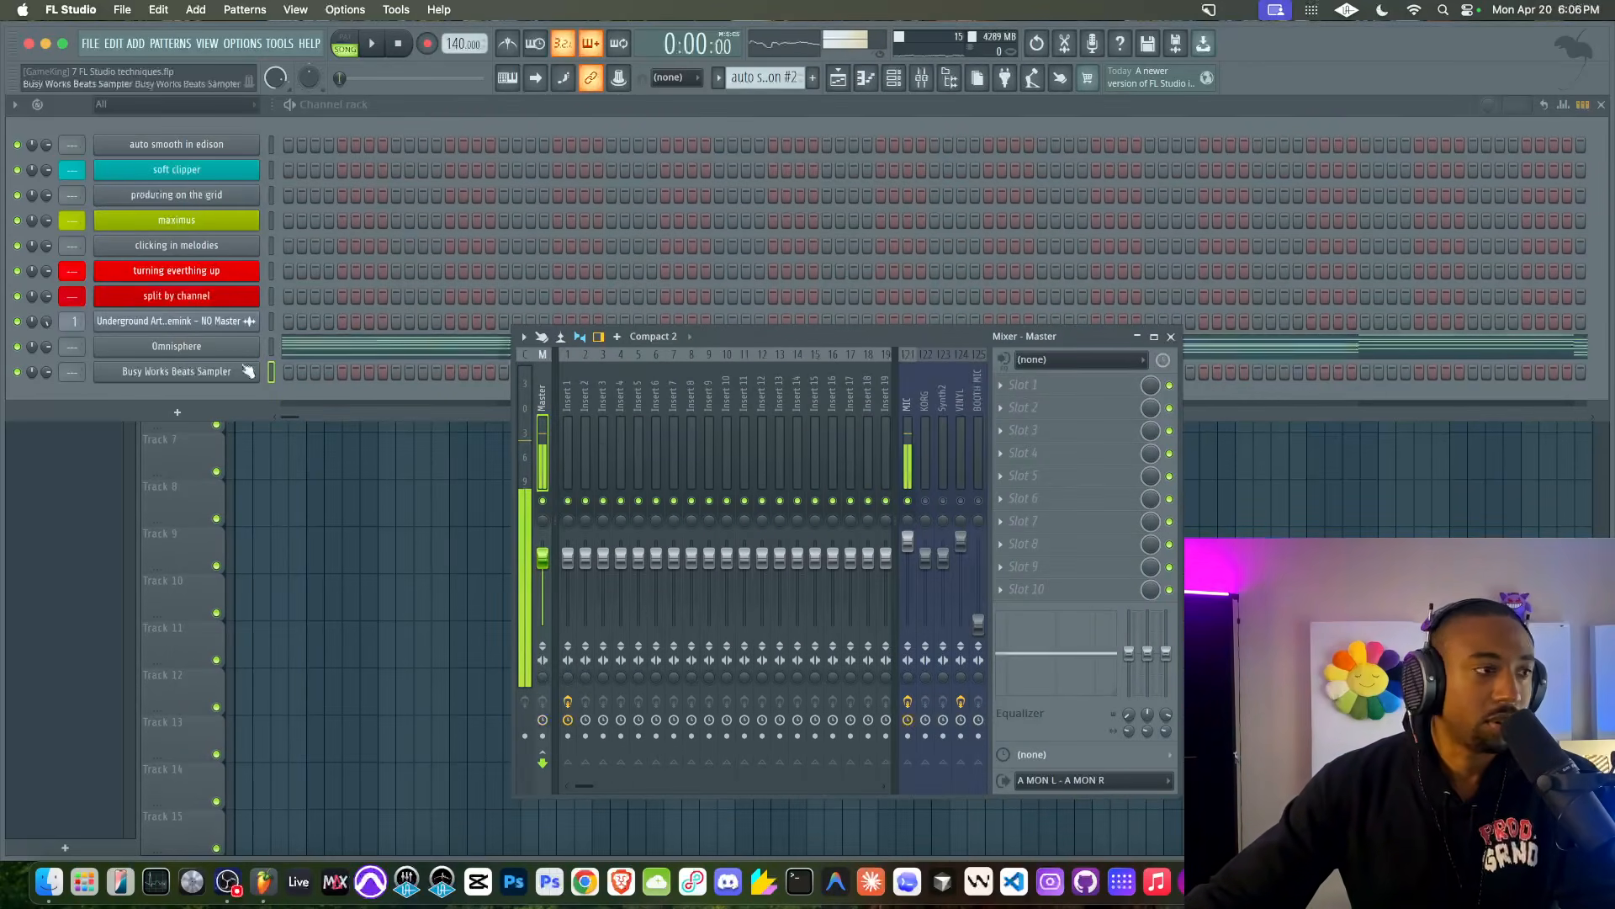
- Review the Omnisphere note velocities in the piano roll, and select the Busy Works Beats Sampler channel followed by "clicking in melodies"
left_click(380, 356)
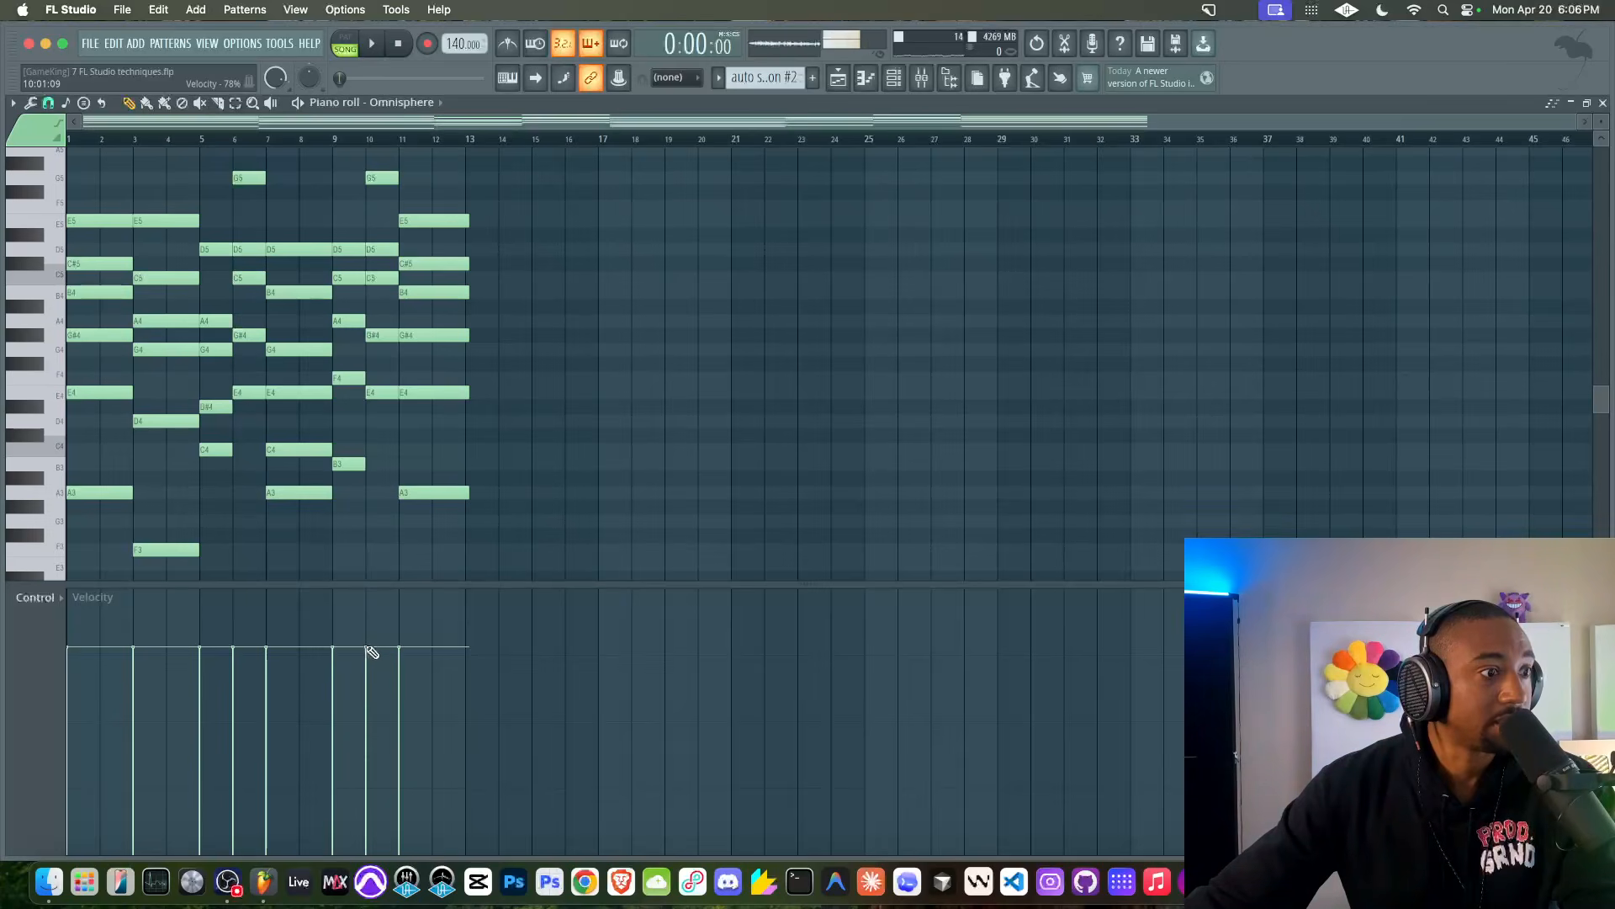
left_click(1604, 103)
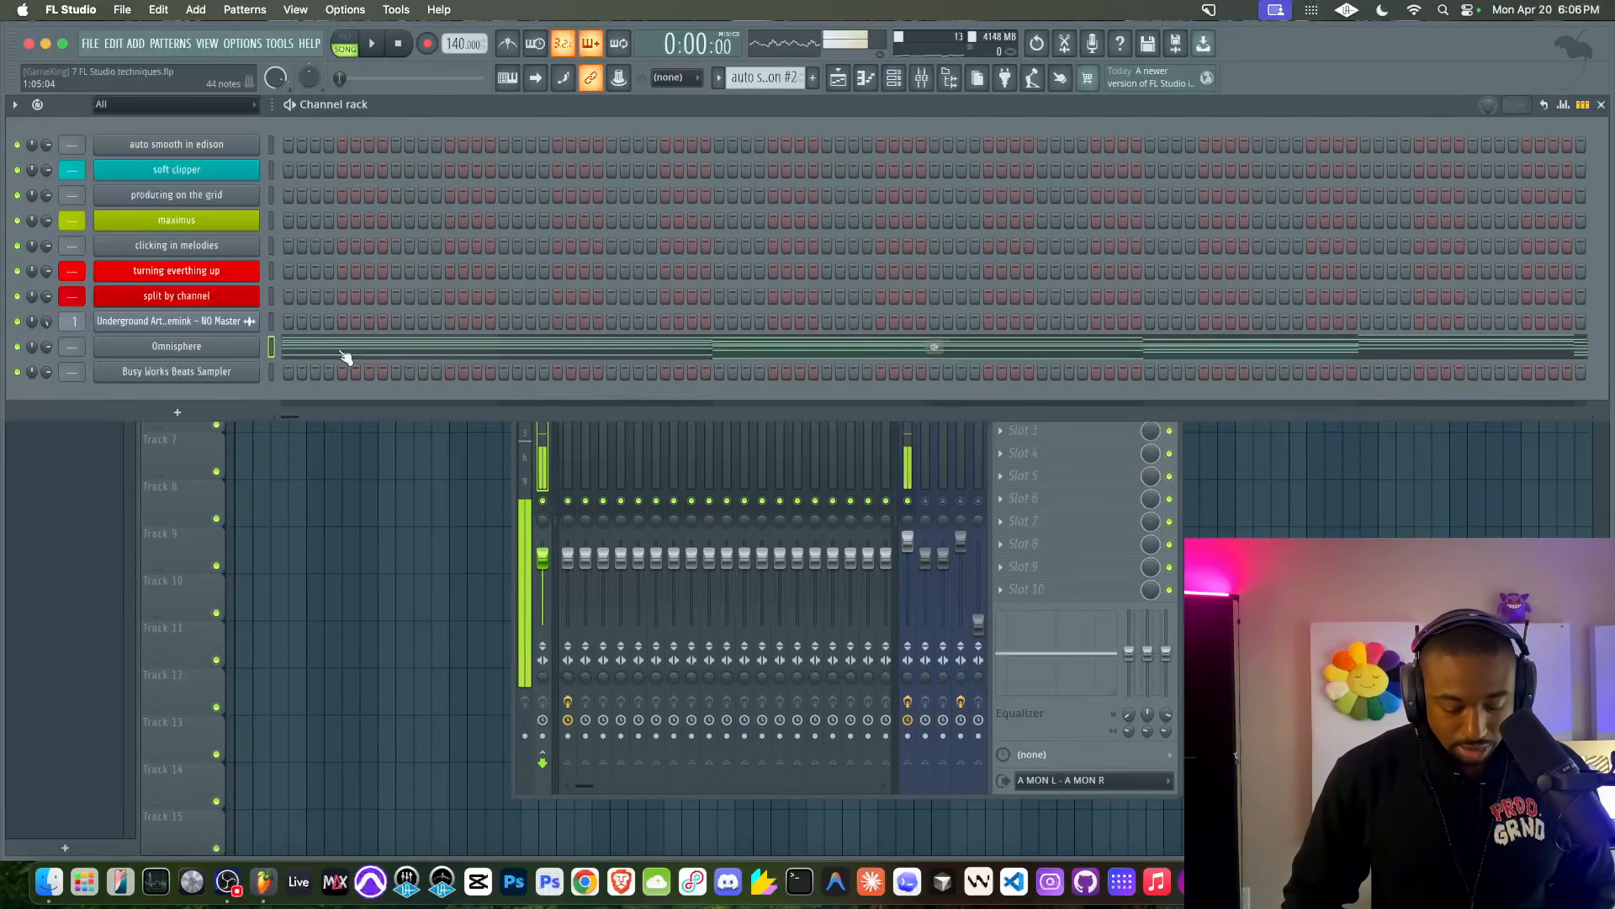
left_click(272, 371)
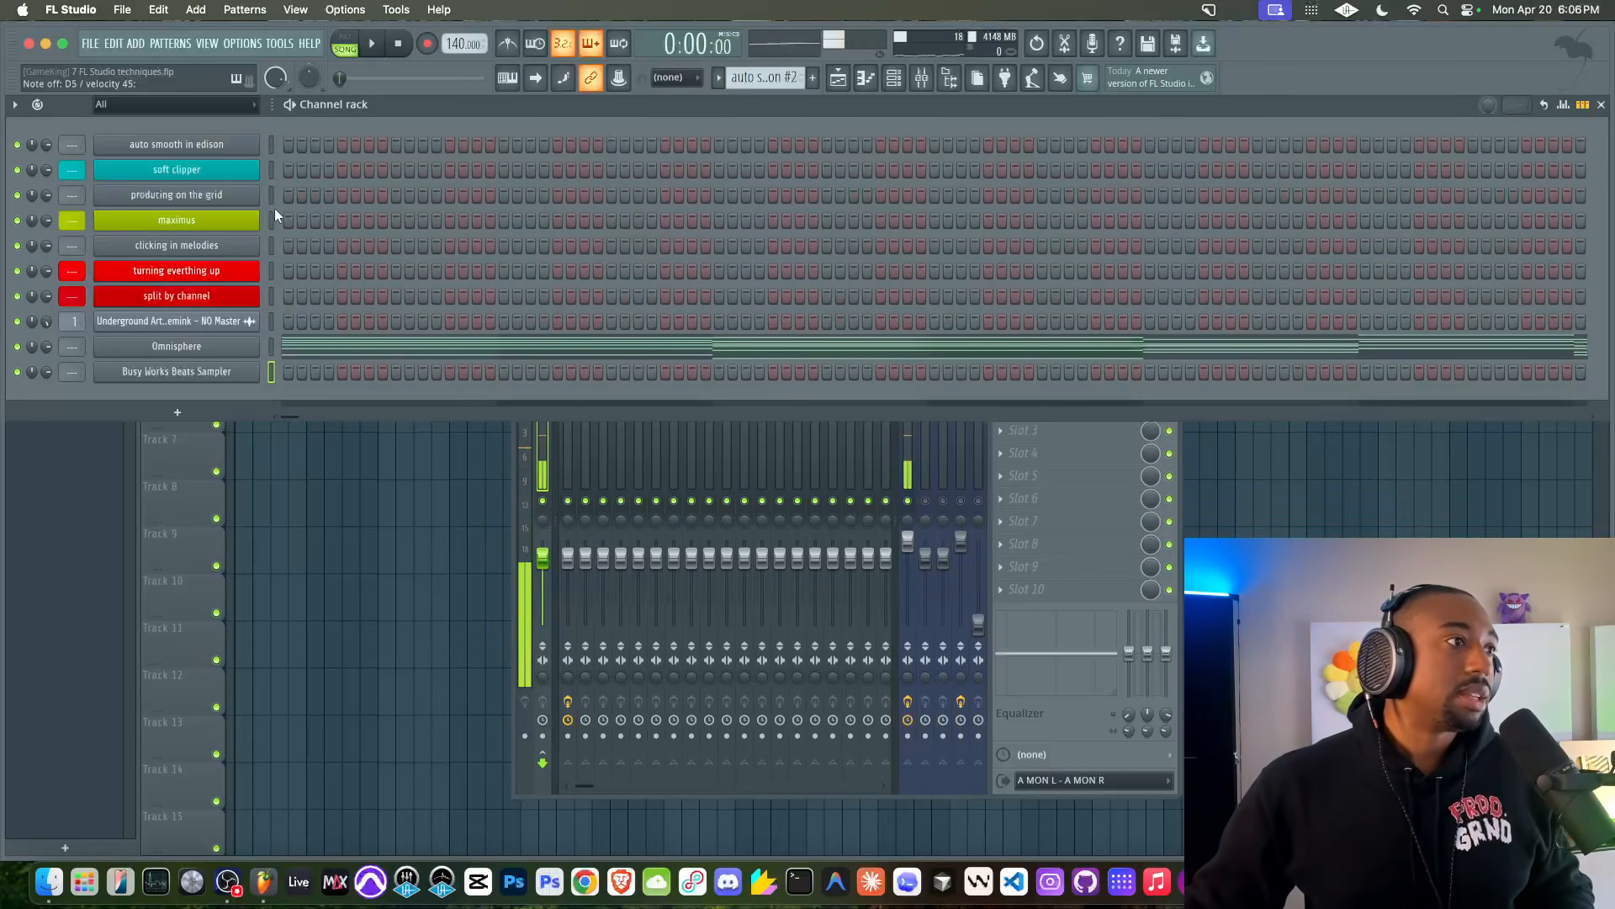
left_click(271, 245)
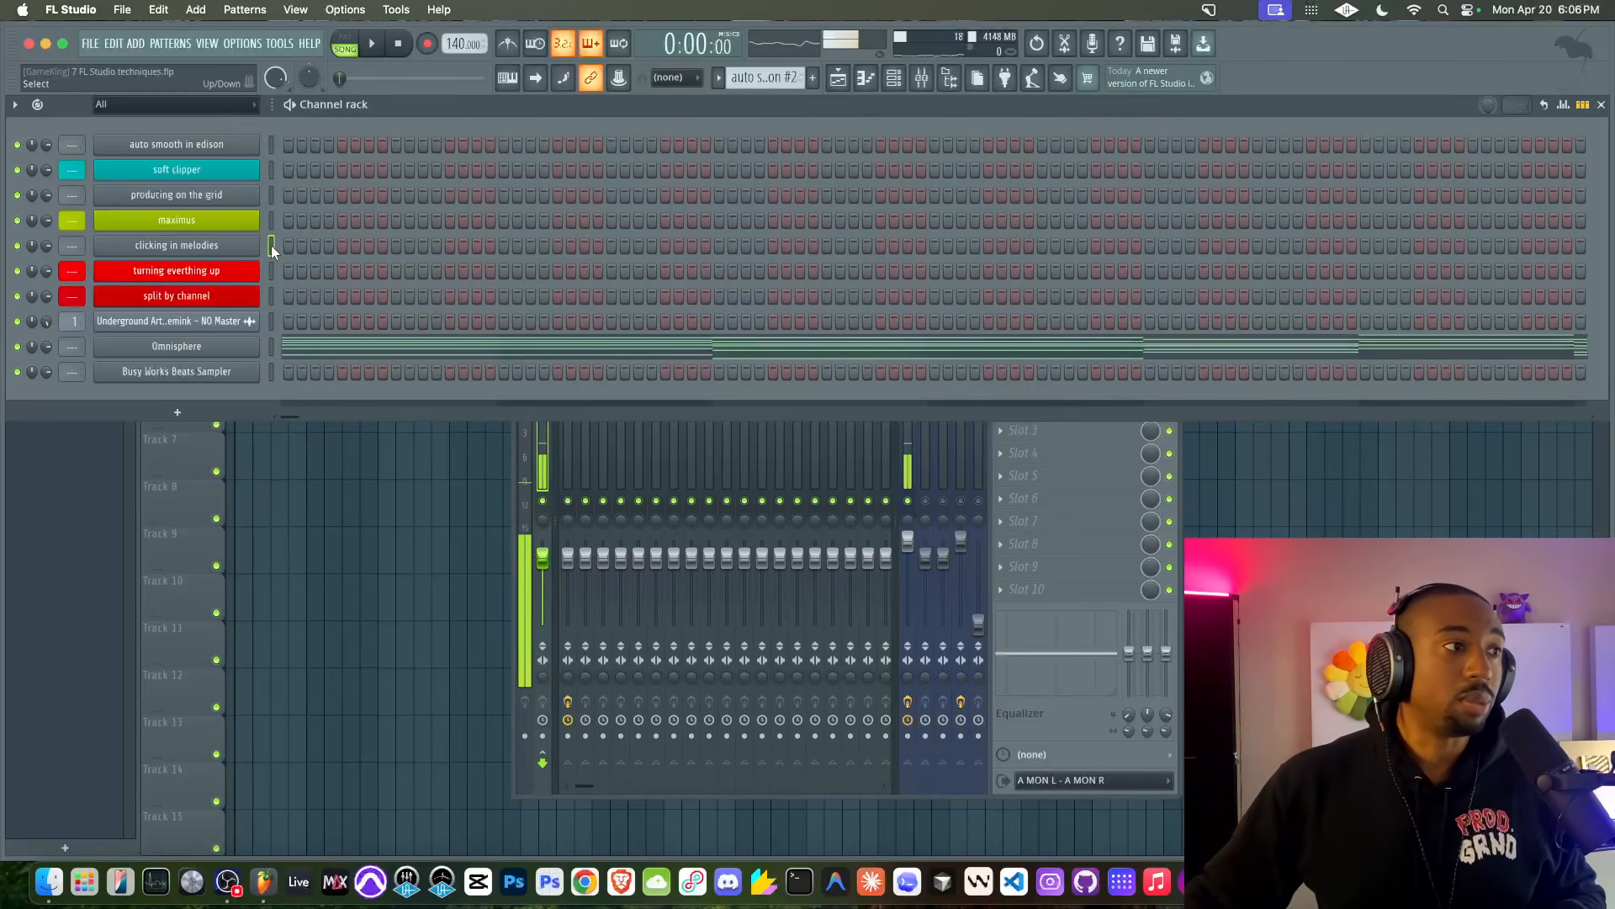
- Select the Omnisphere channel and open its chord notes in the piano roll
left_click(266, 348)
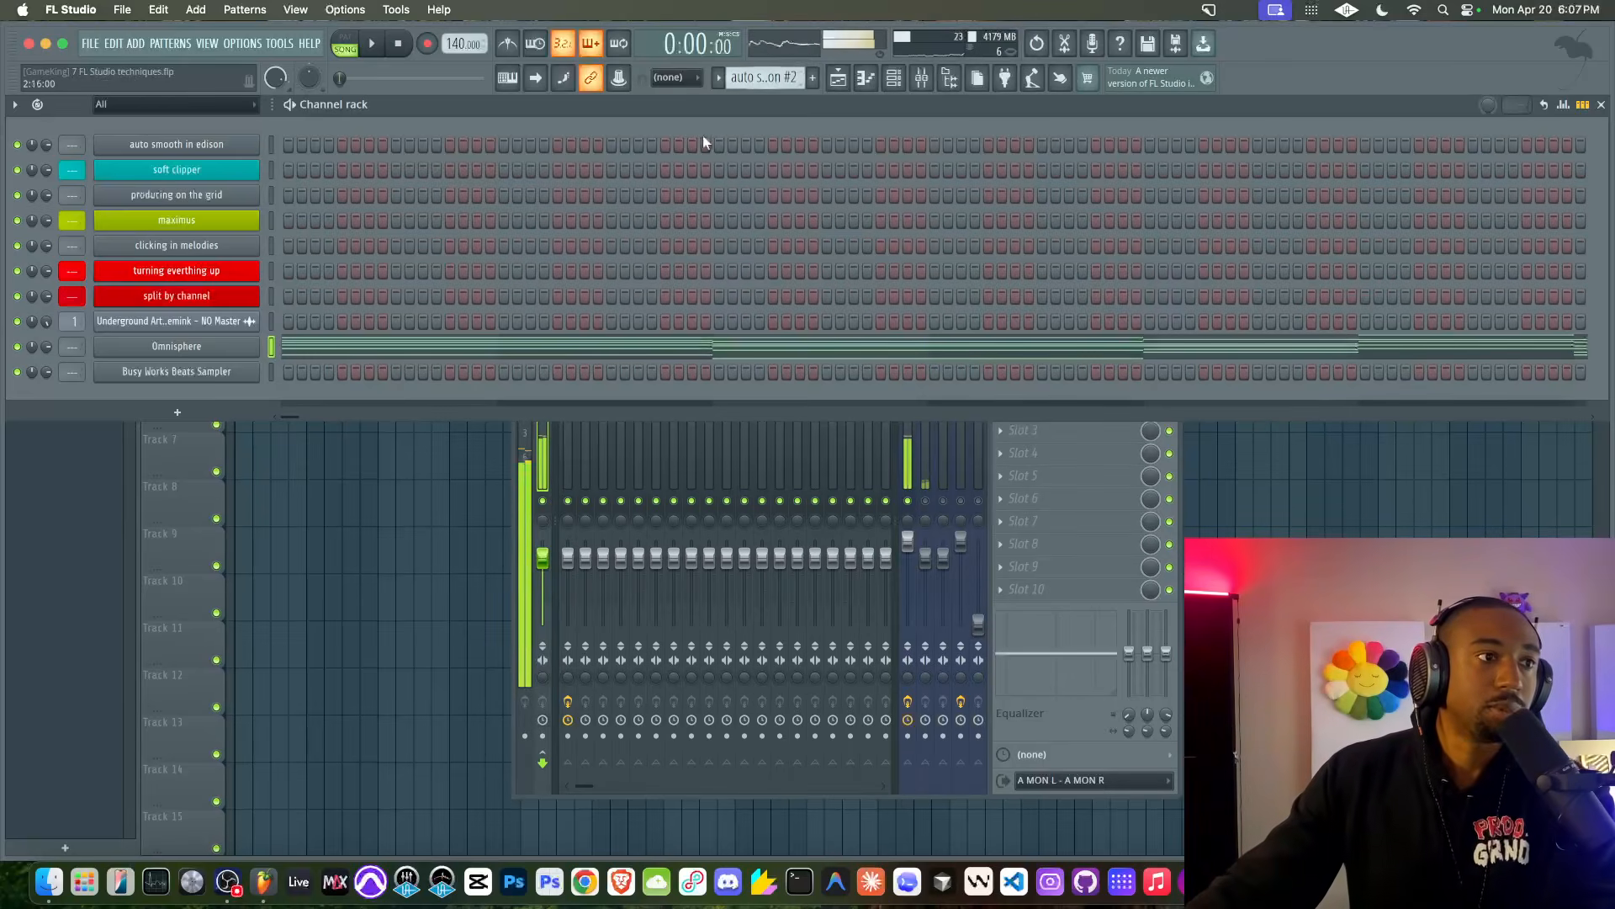
left_click(509, 347)
scroll(295, 365, "up", 5)
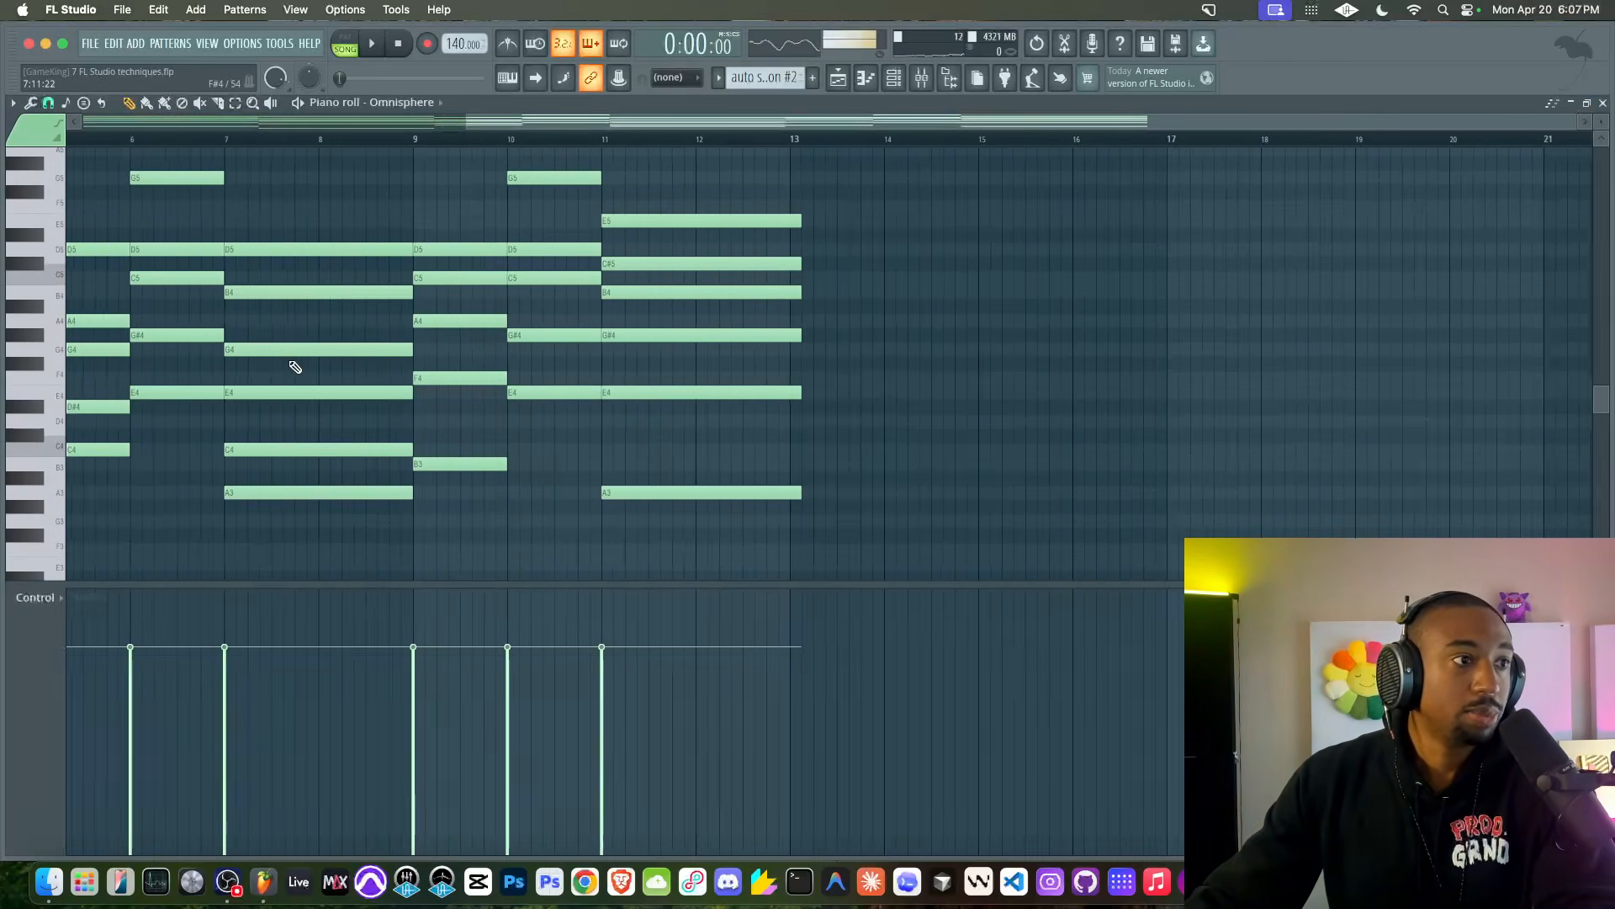
scroll(296, 365, "left", 4)
scroll(296, 365, "up", 1)
scroll(521, 425, "down", 4)
scroll(521, 425, "left", 1)
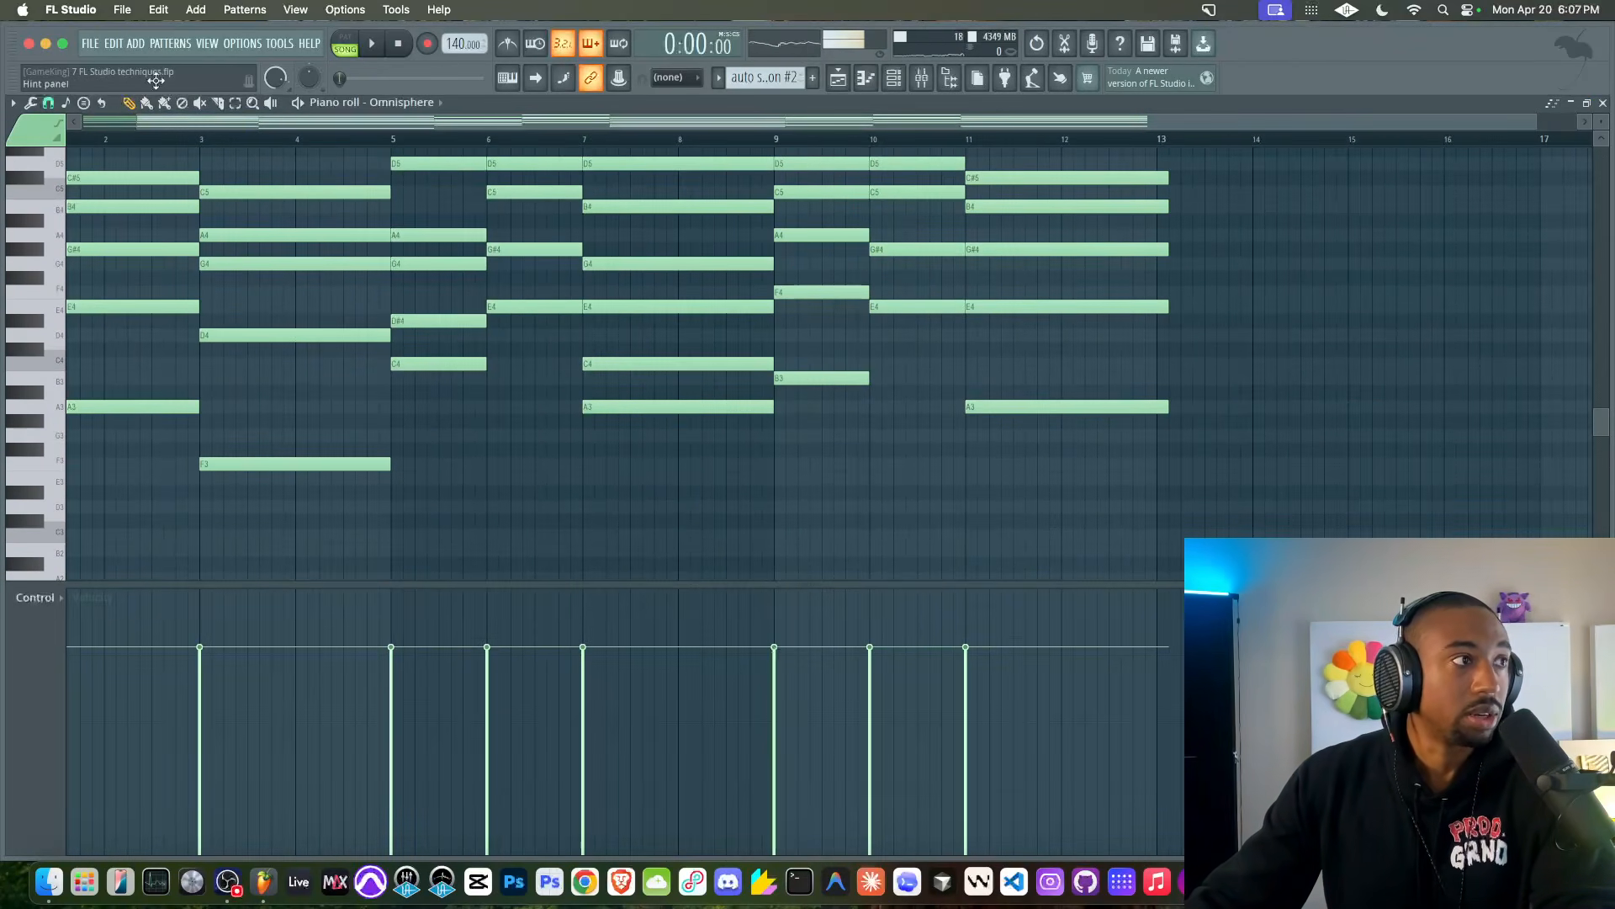
- Humanize the Omnisphere notes with a Start Time Range of 0.456 and a Velocity Range of 0.428
left_click(32, 104)
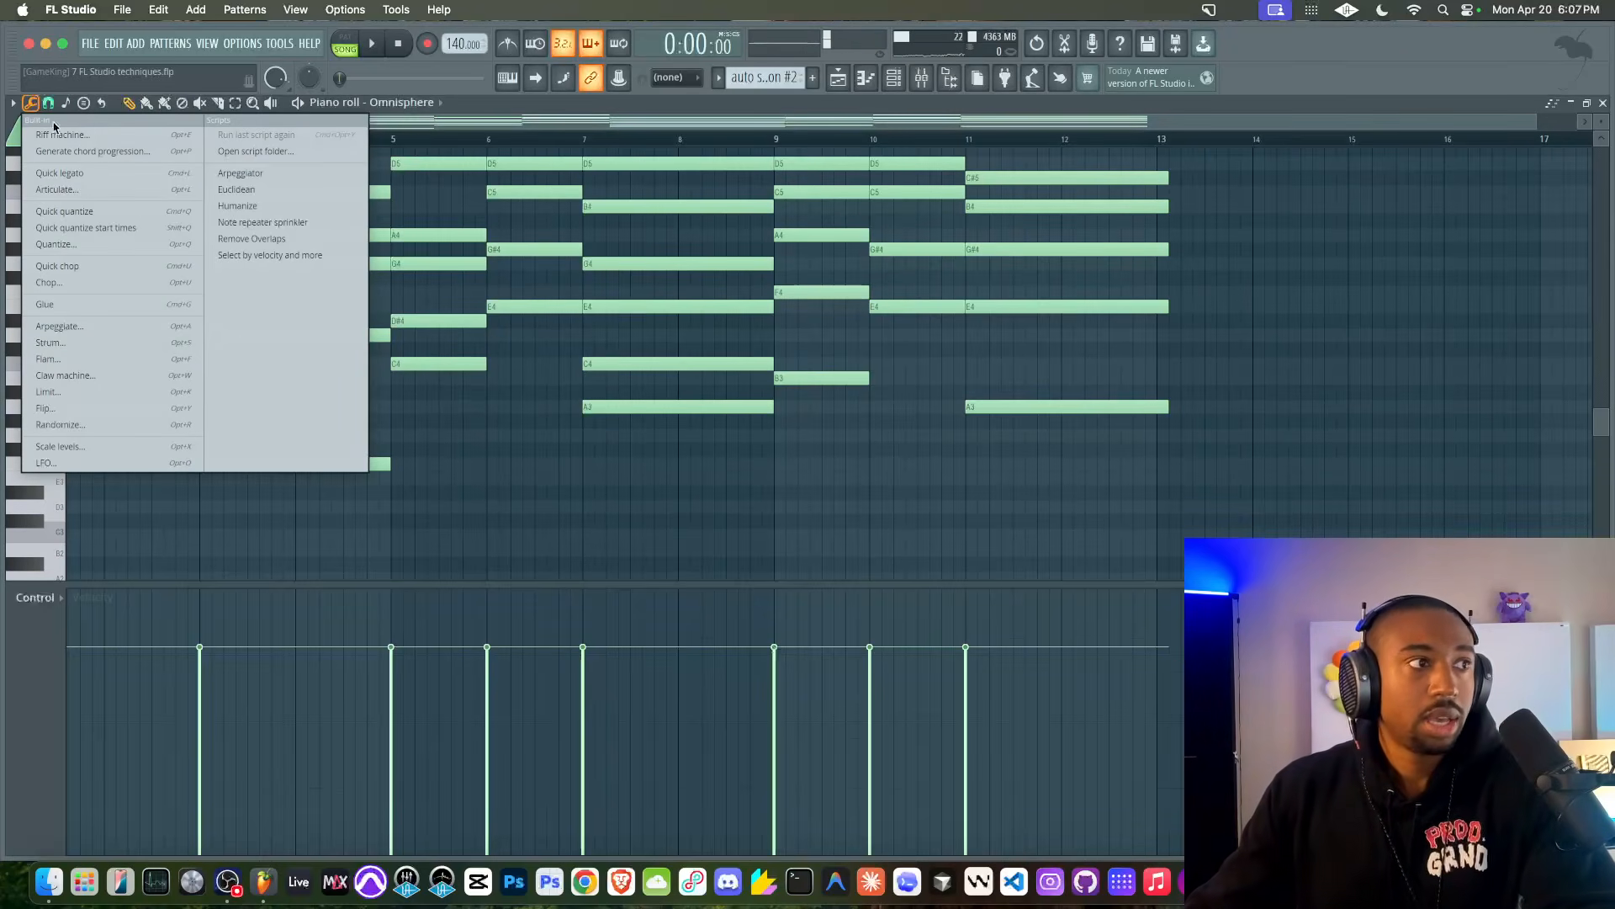
left_click(302, 205)
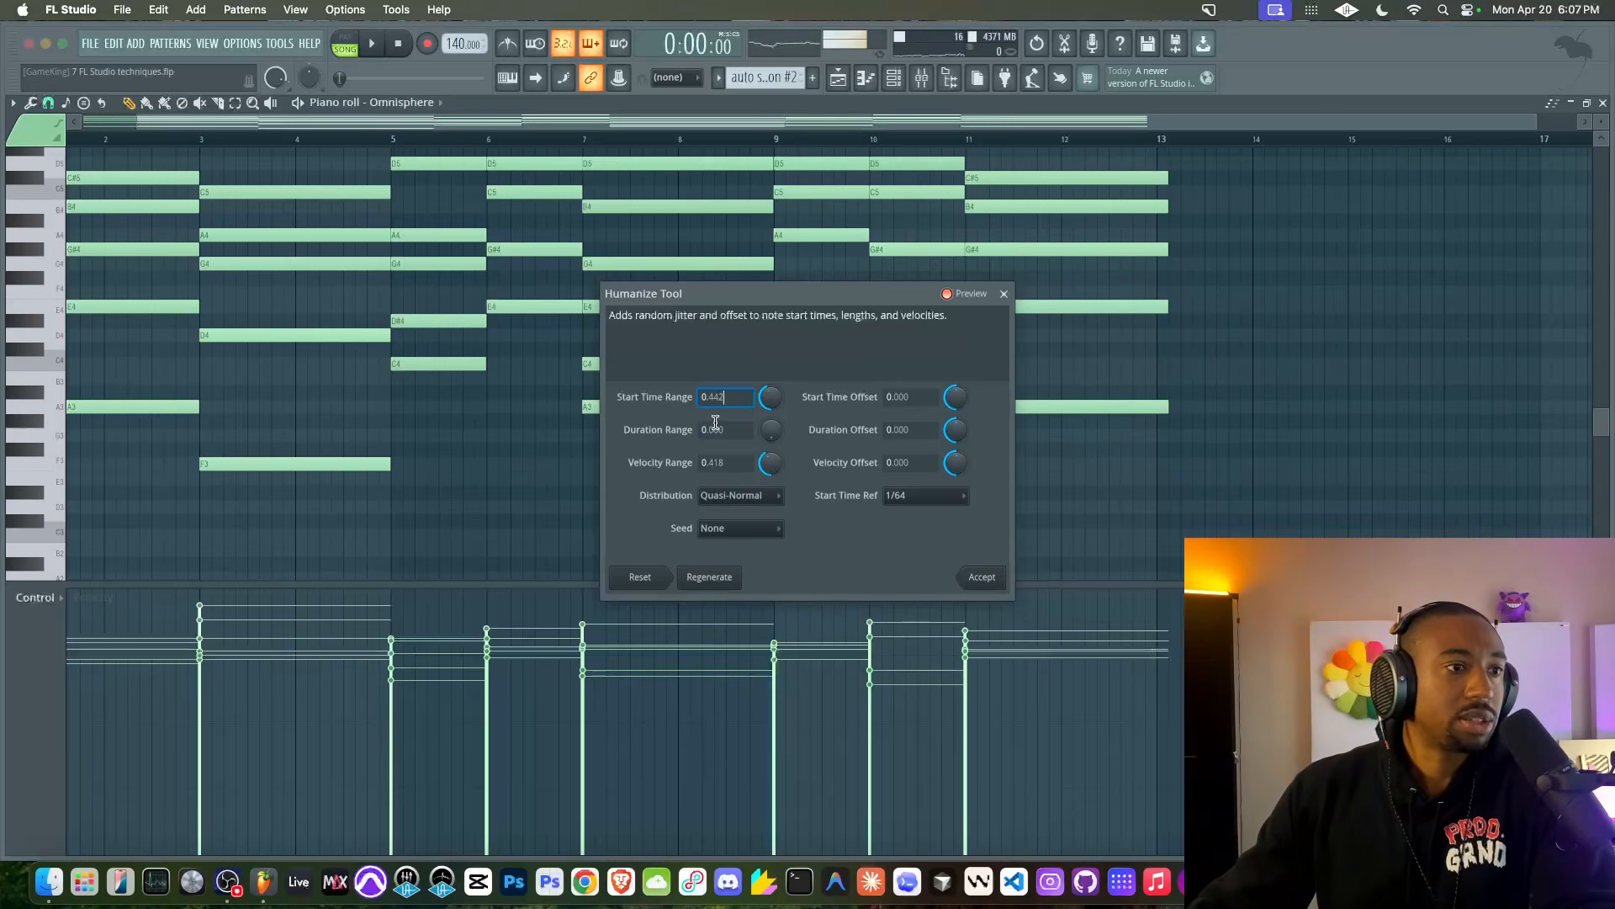
left_click_drag(770, 464, 772, 460)
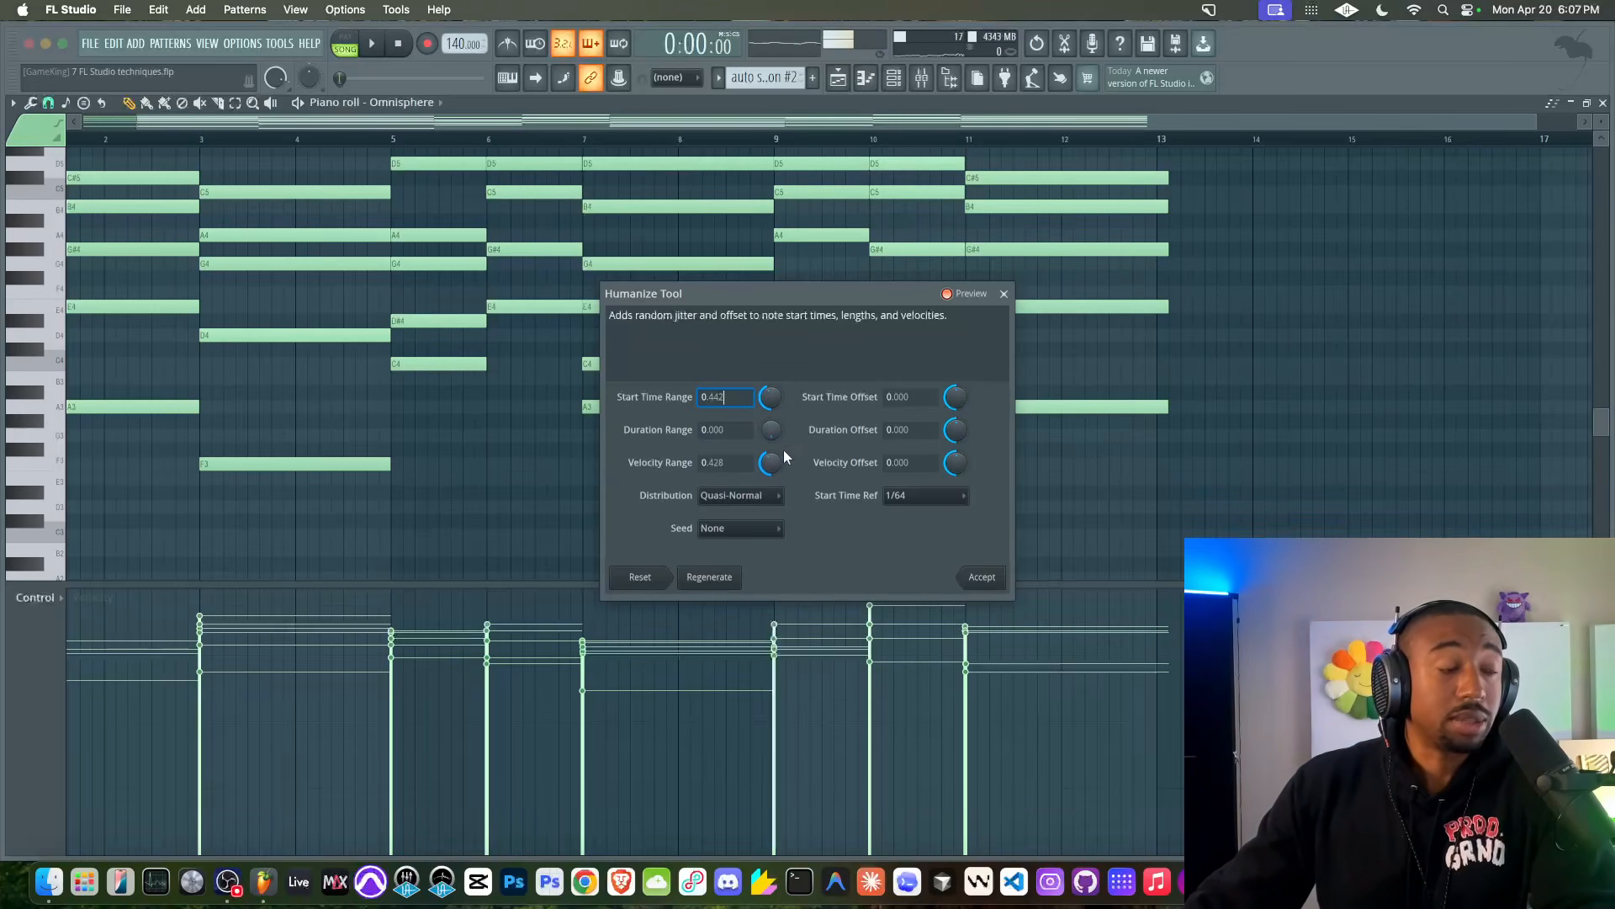
left_click_drag(774, 408, 773, 401)
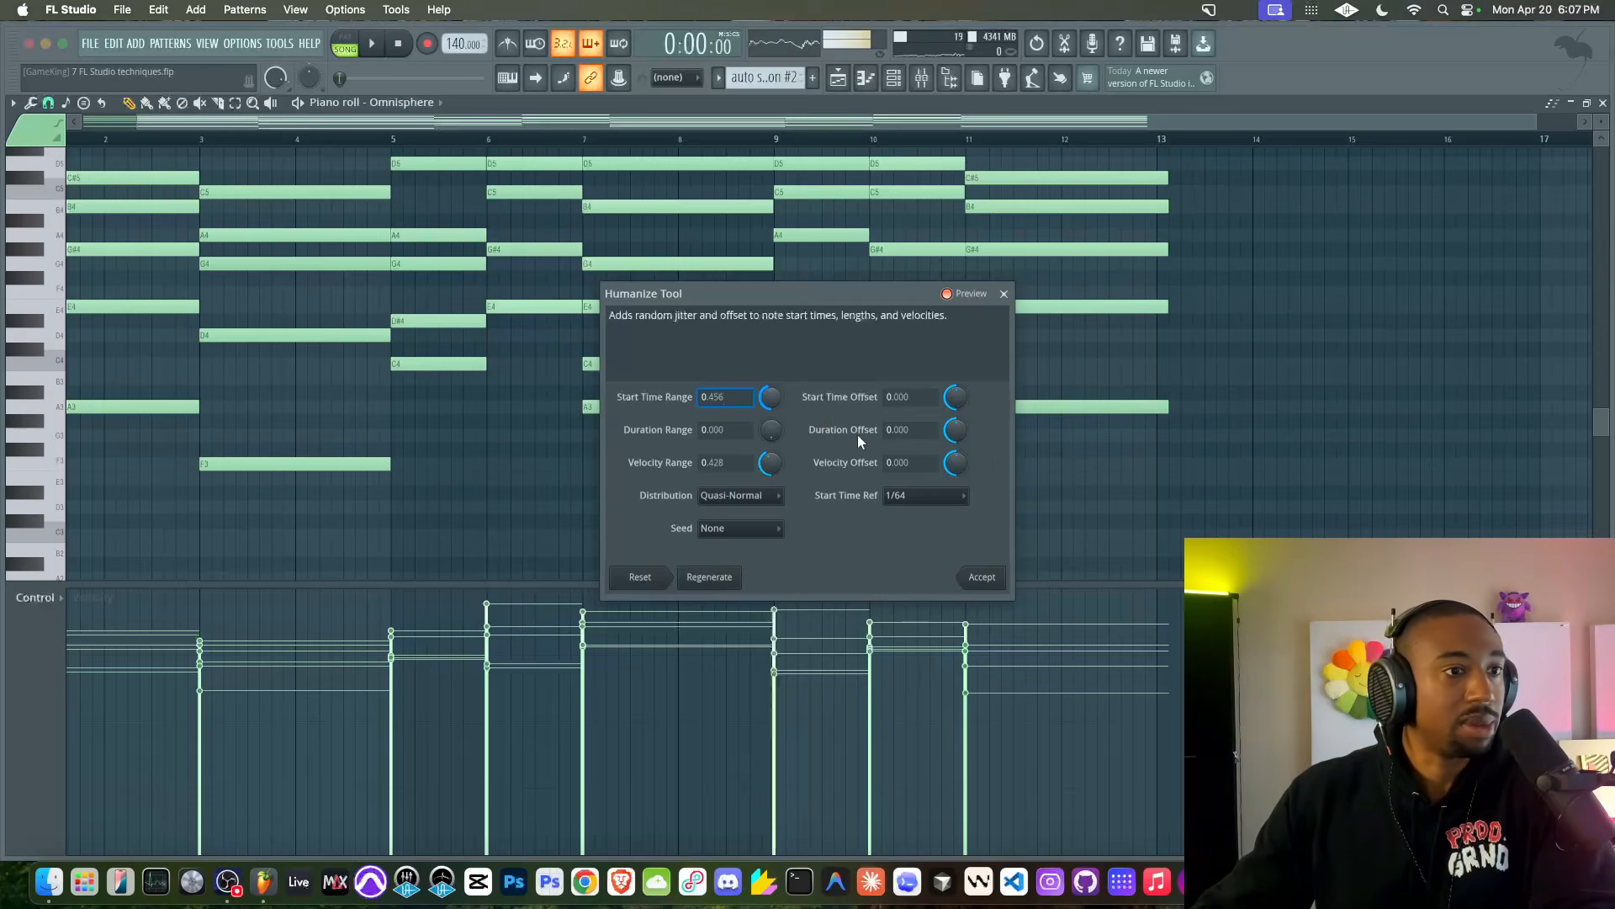
left_click(980, 579)
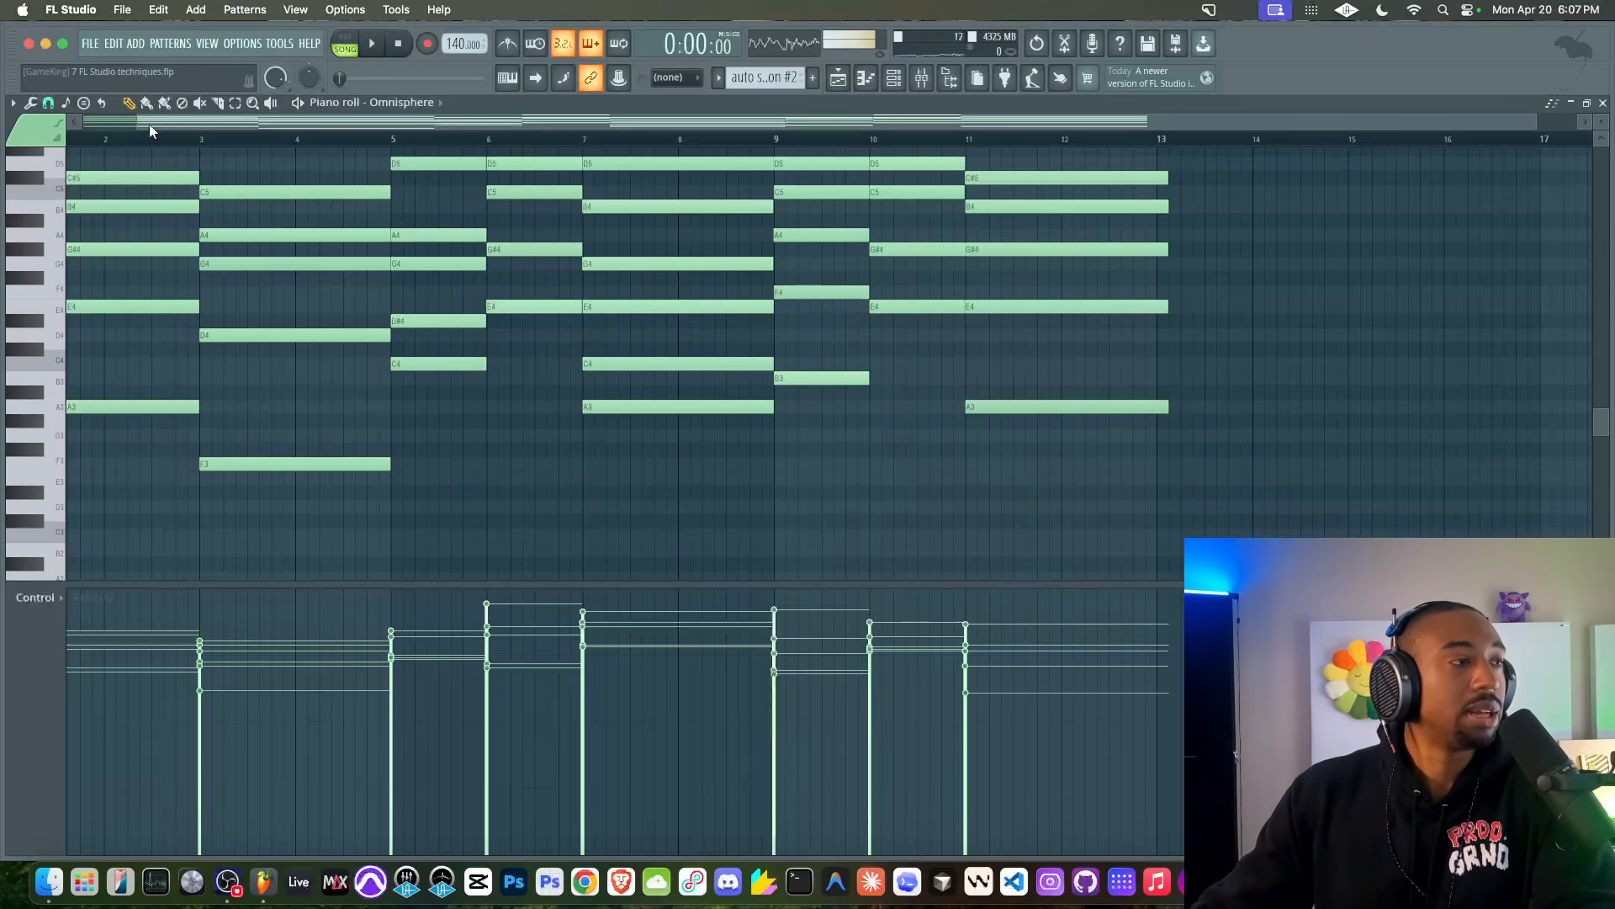
left_click(31, 102)
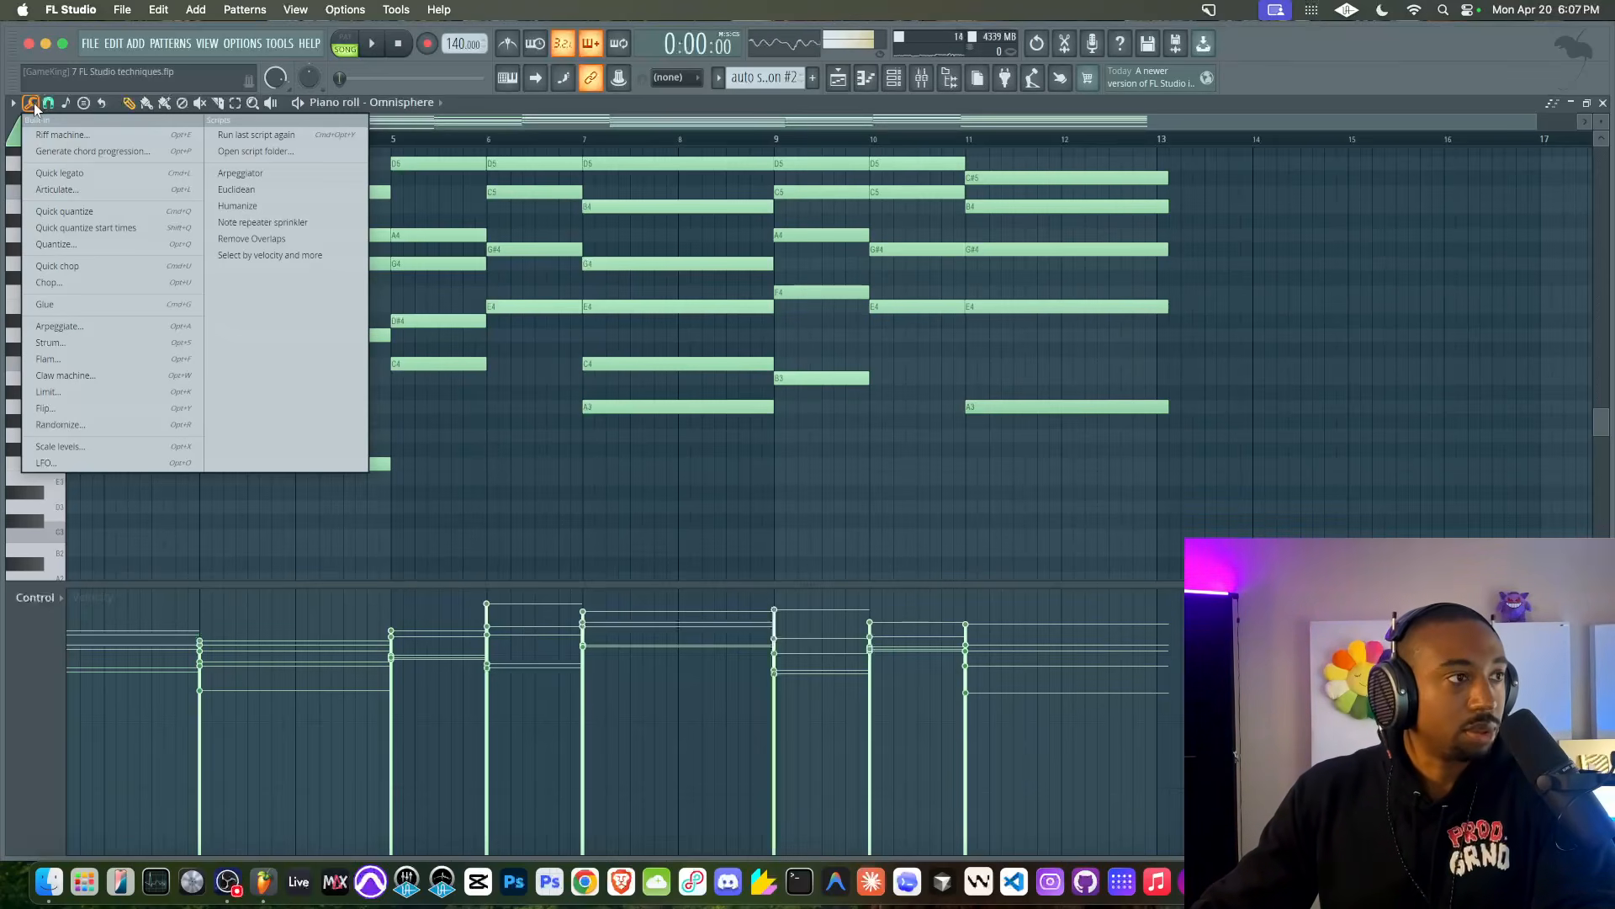
left_click(320, 238)
left_click(977, 508)
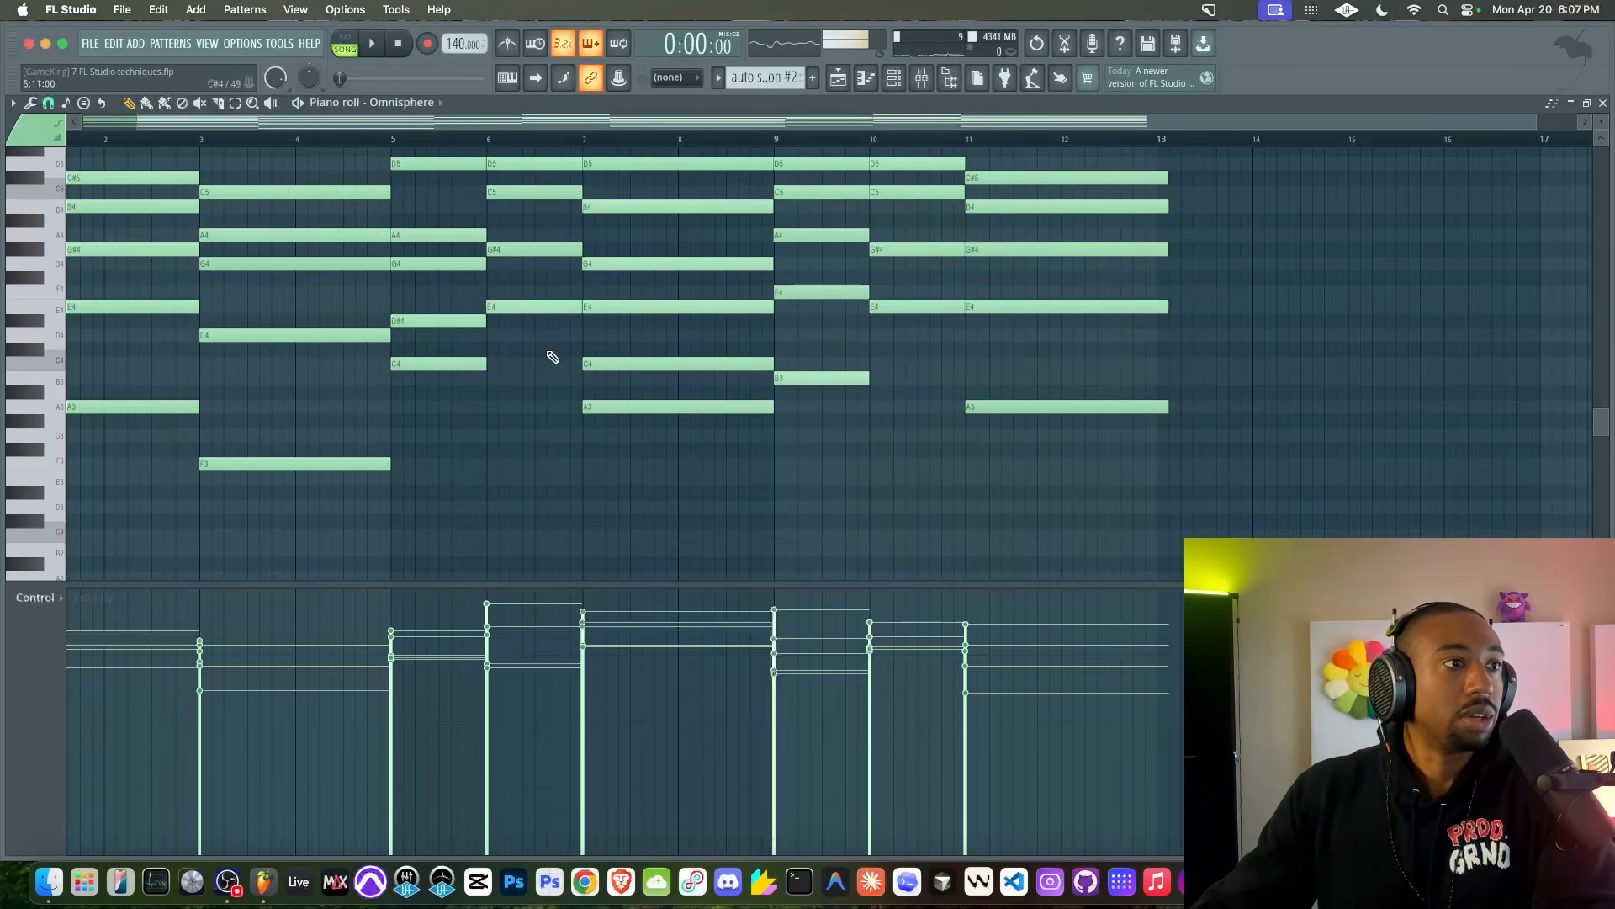
scroll(511, 306, "up", 3)
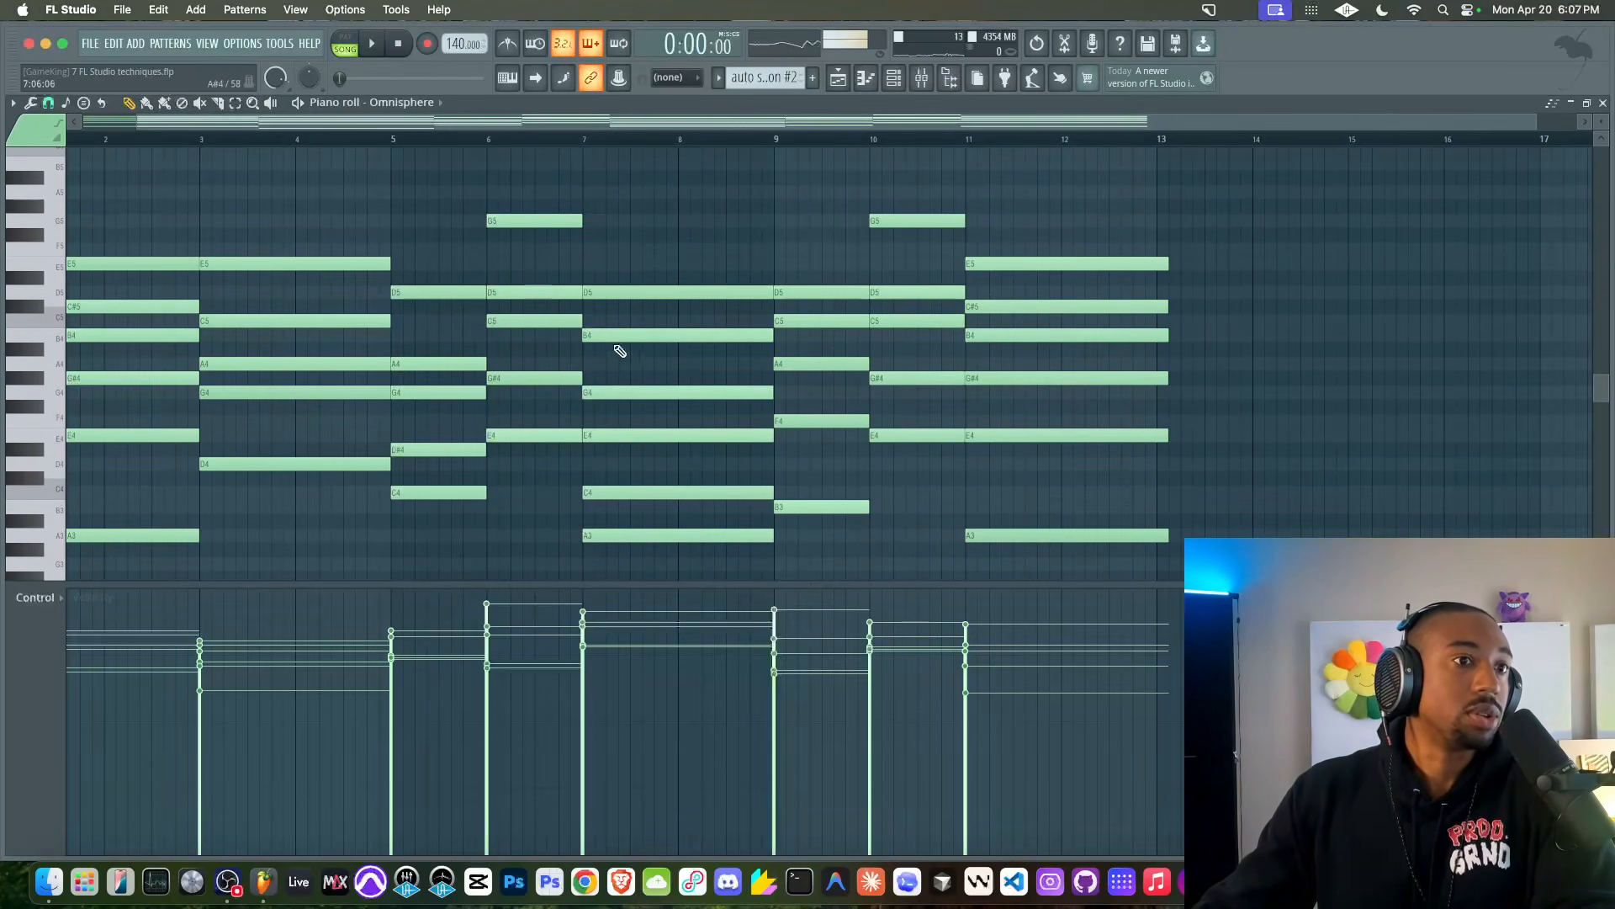
left_click(31, 102)
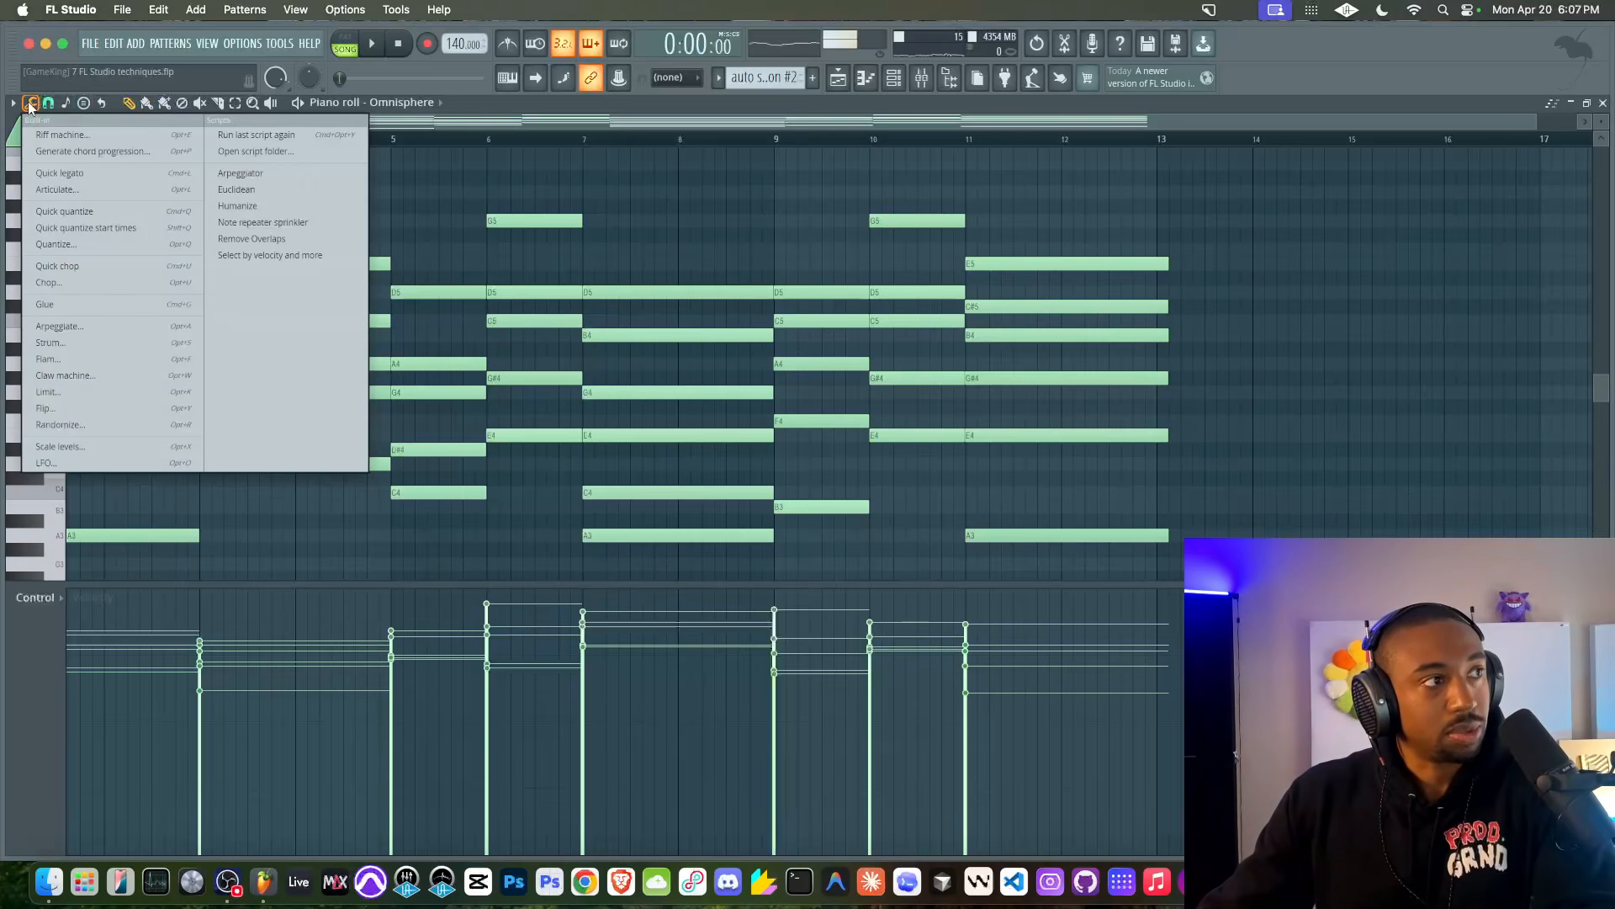
left_click(411, 215)
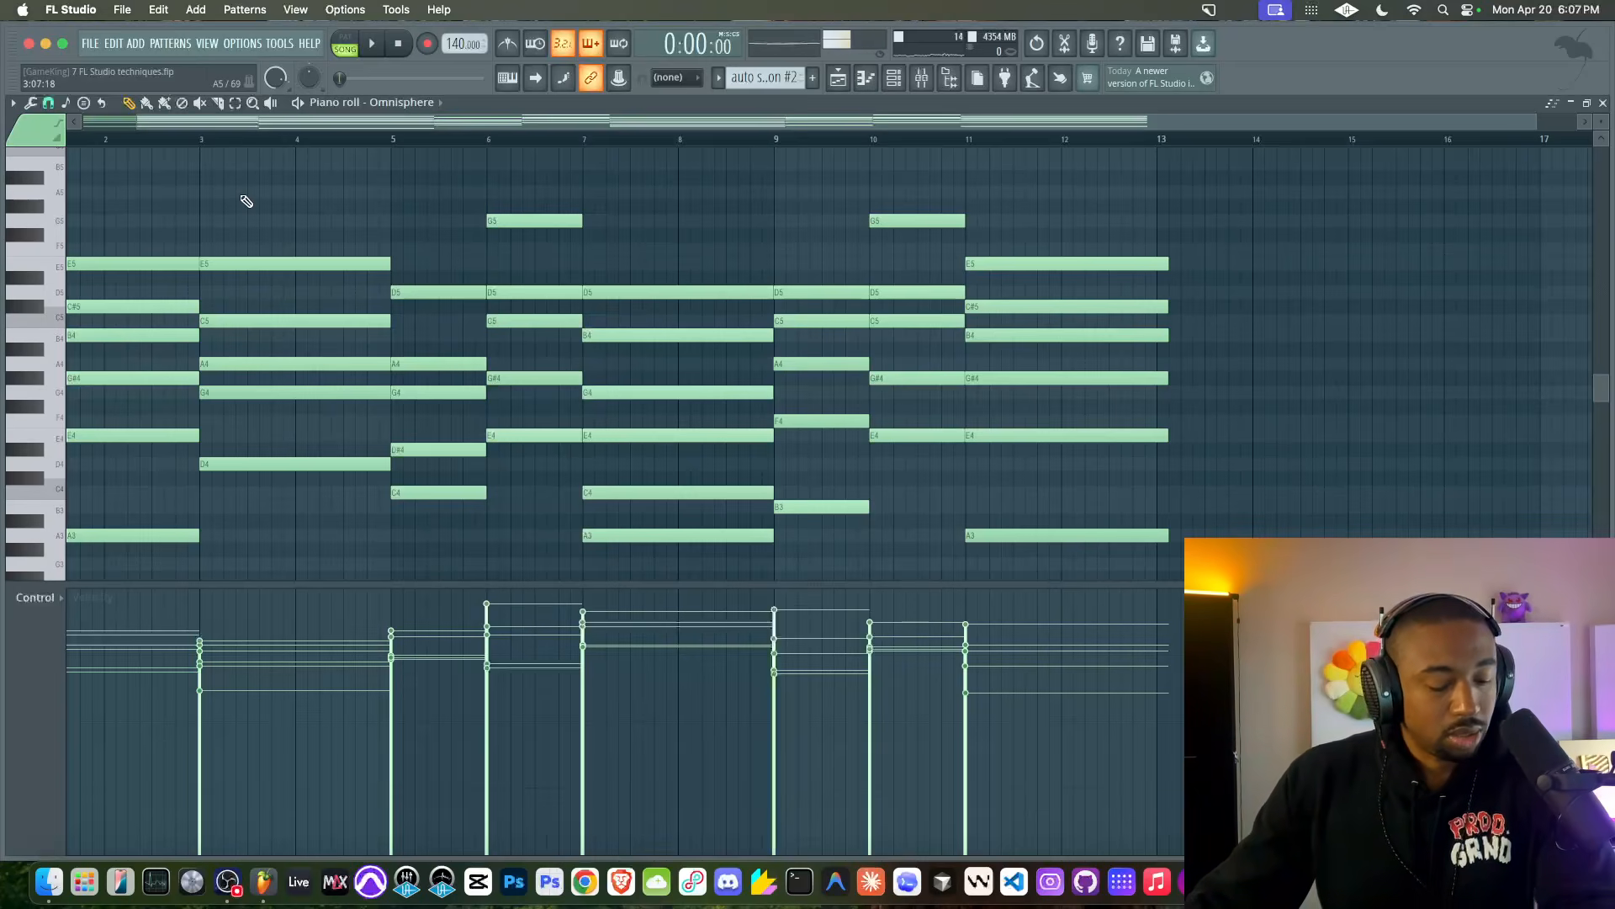
- Try strumming the Omnisphere chords by adjusting the strumizer's start time strength, and discard the result
key("alt+s")
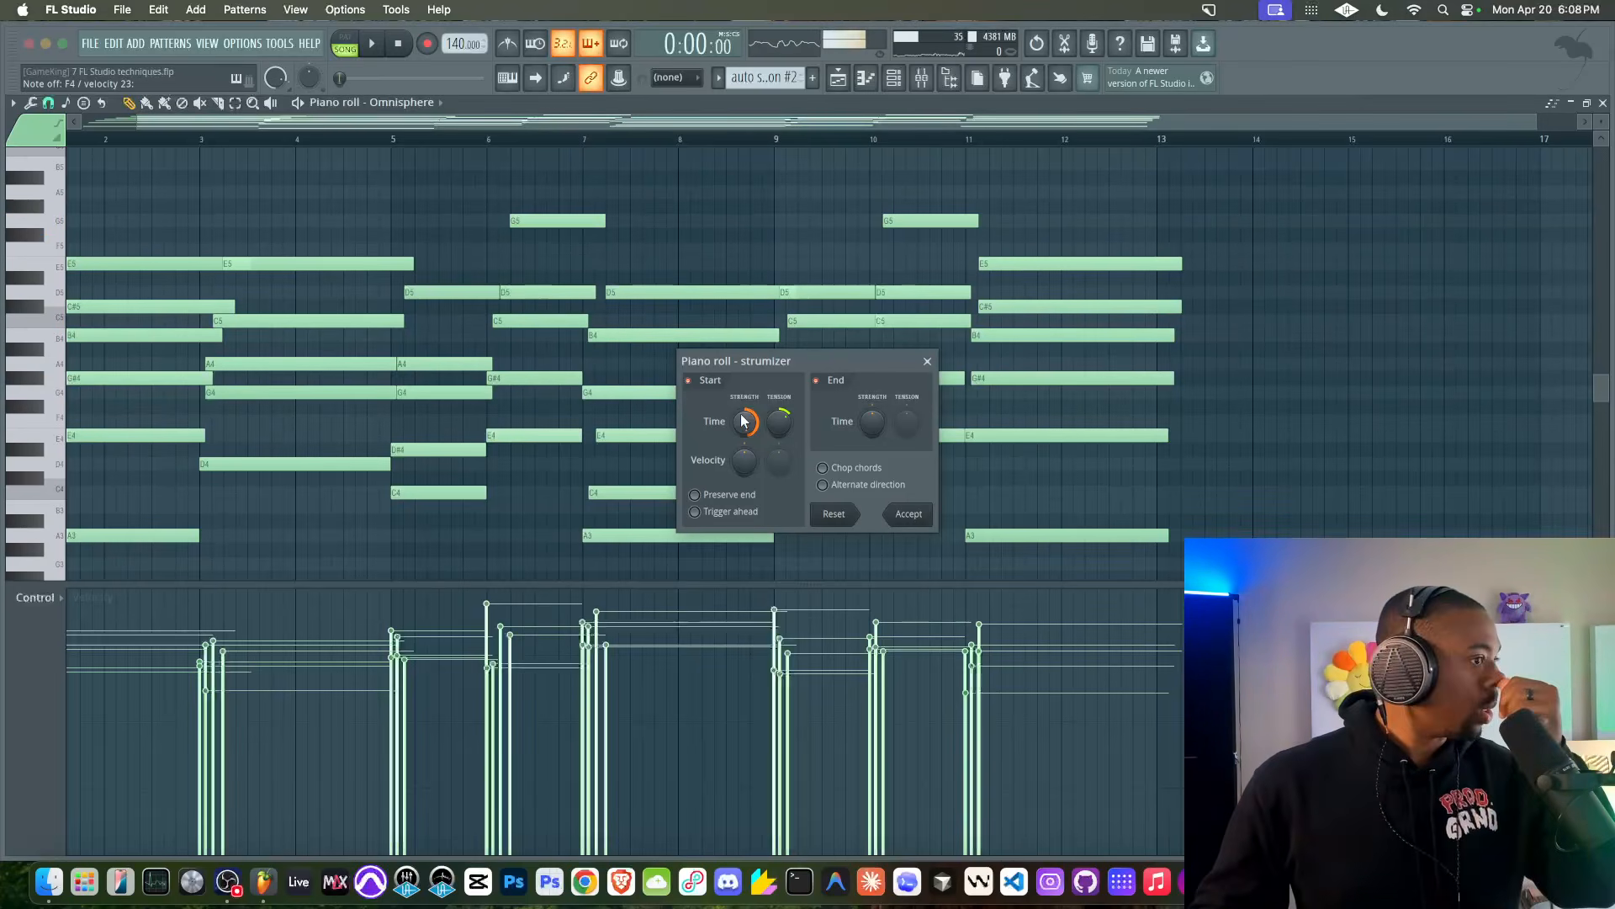
left_click_drag(744, 421, 744, 429)
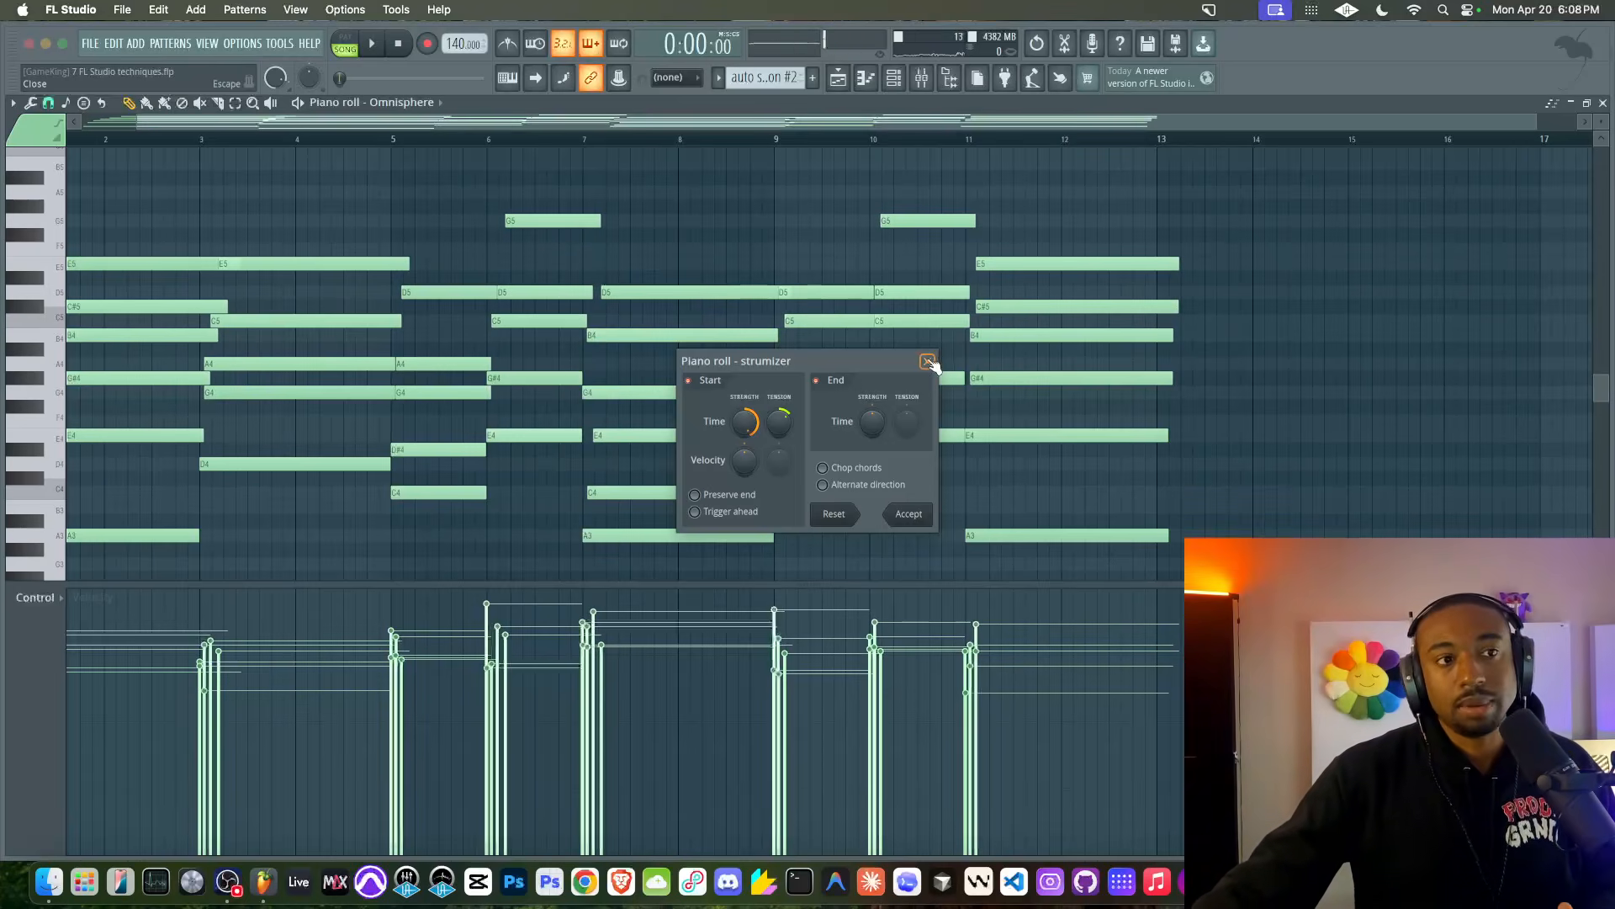
left_click(928, 362)
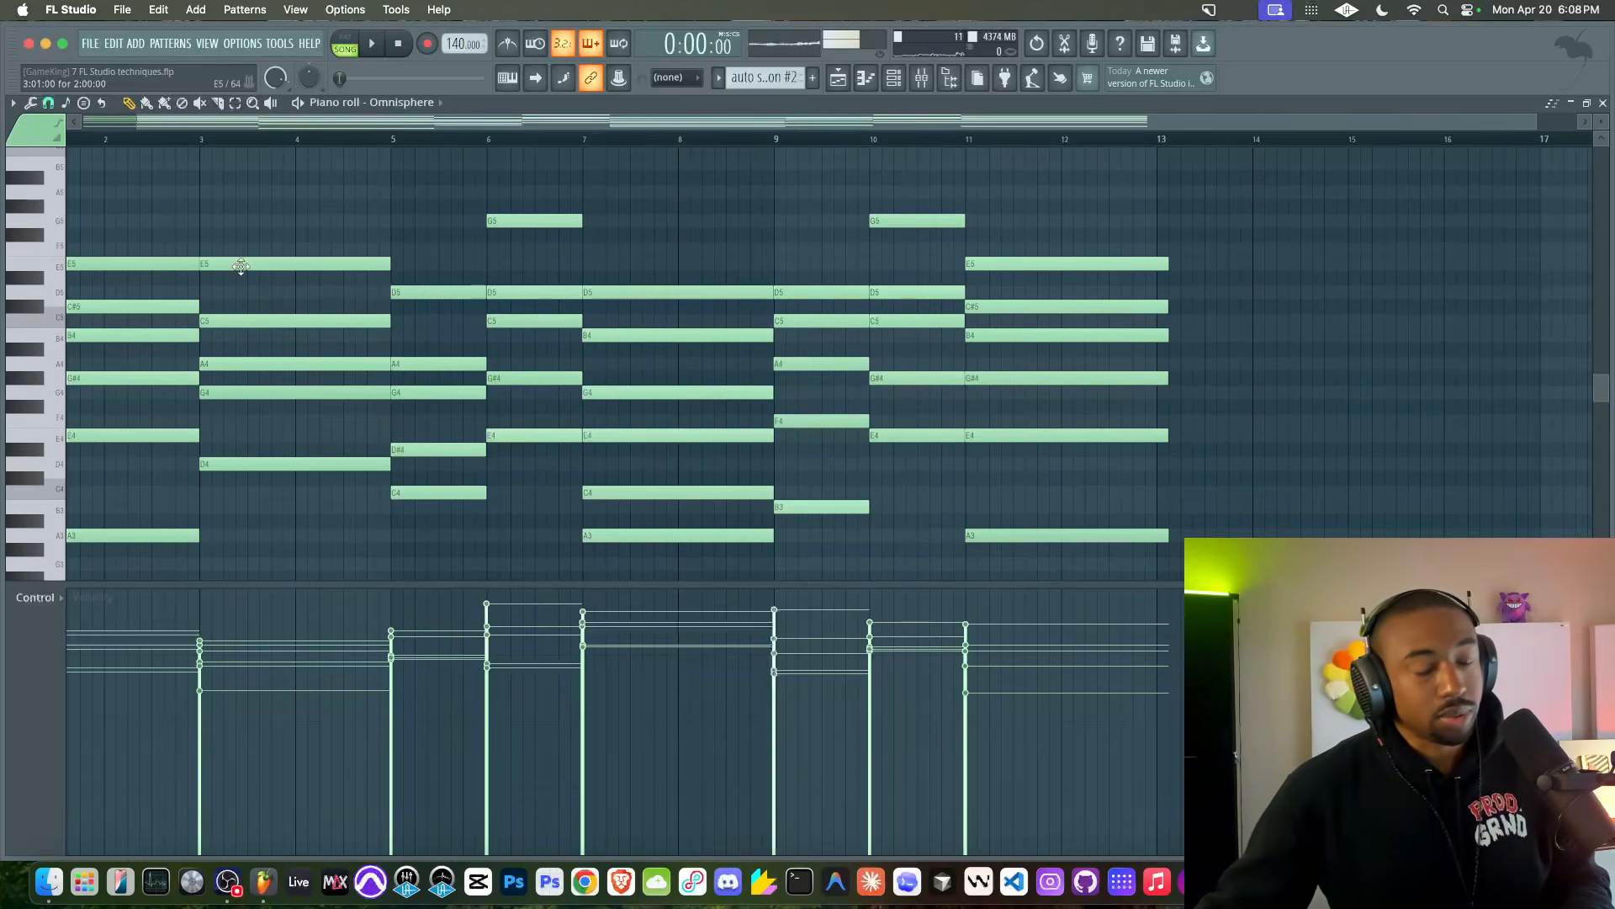
- Lower the Omnisphere note velocities with level scaling at 66% Multiply, and apply level scaling again during playback
key("alt+x")
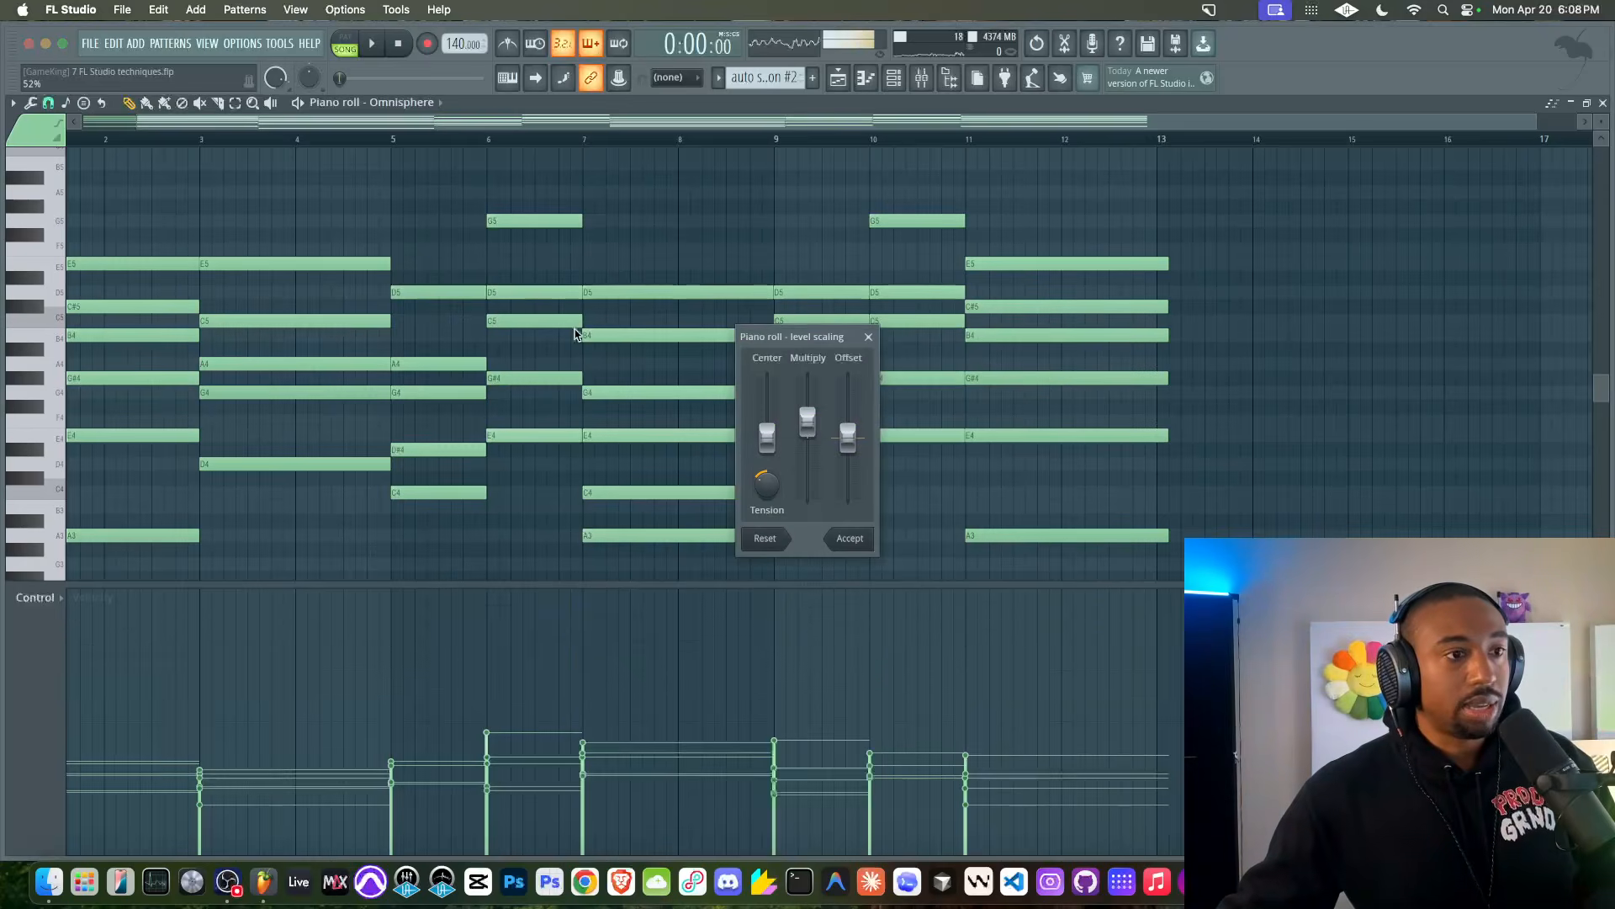
left_click_drag(807, 407, 808, 415)
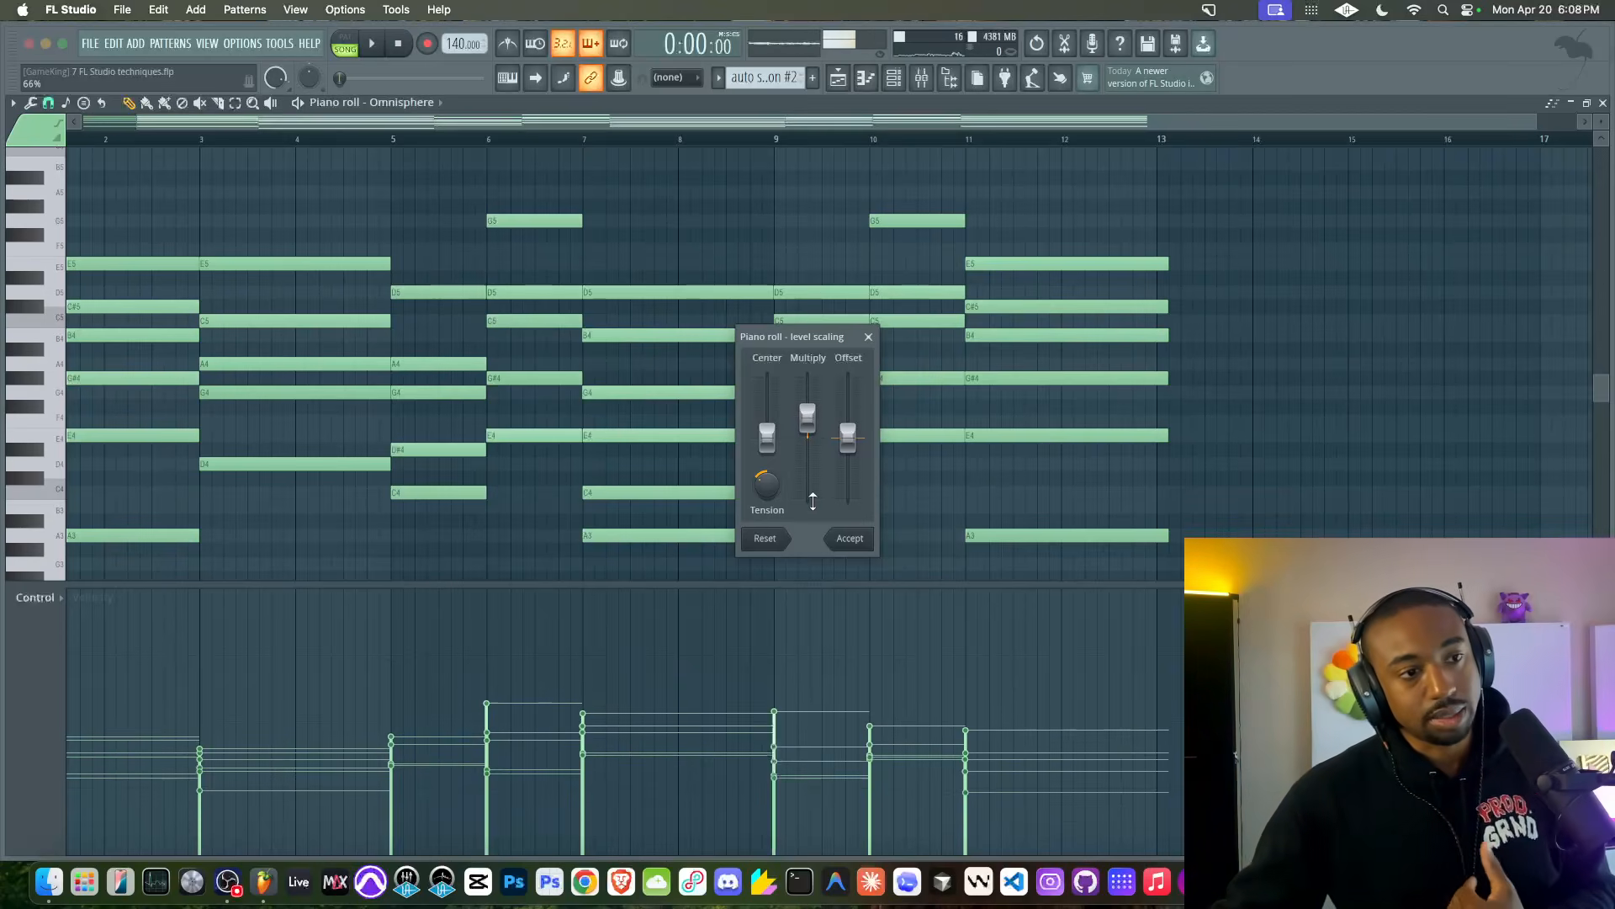
left_click(848, 543)
key("space")
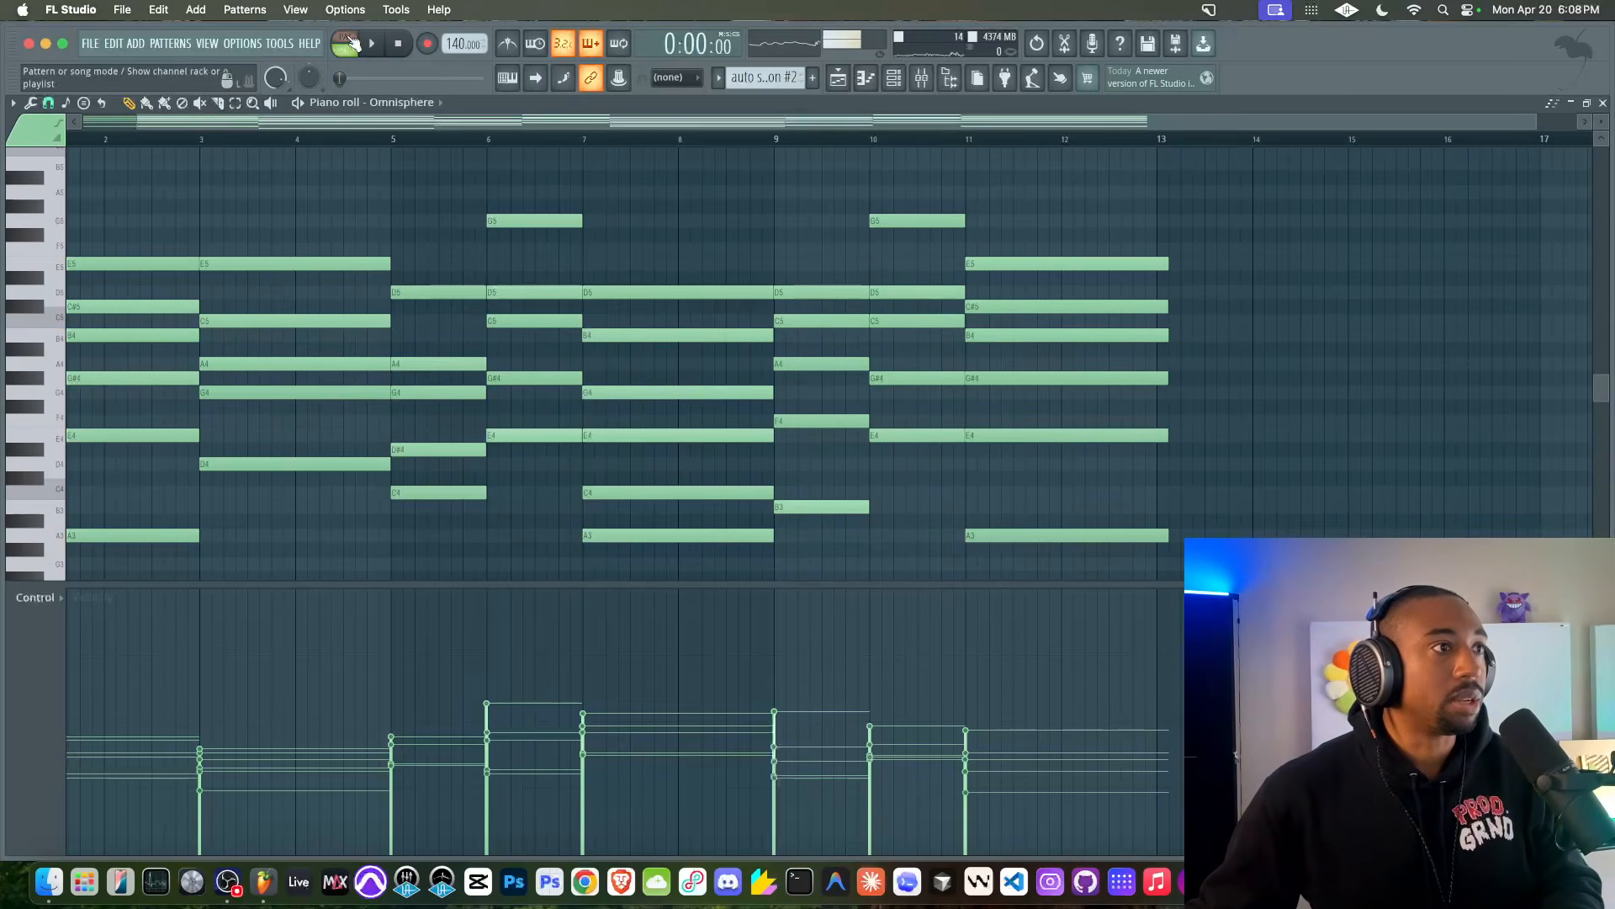
key("alt+x")
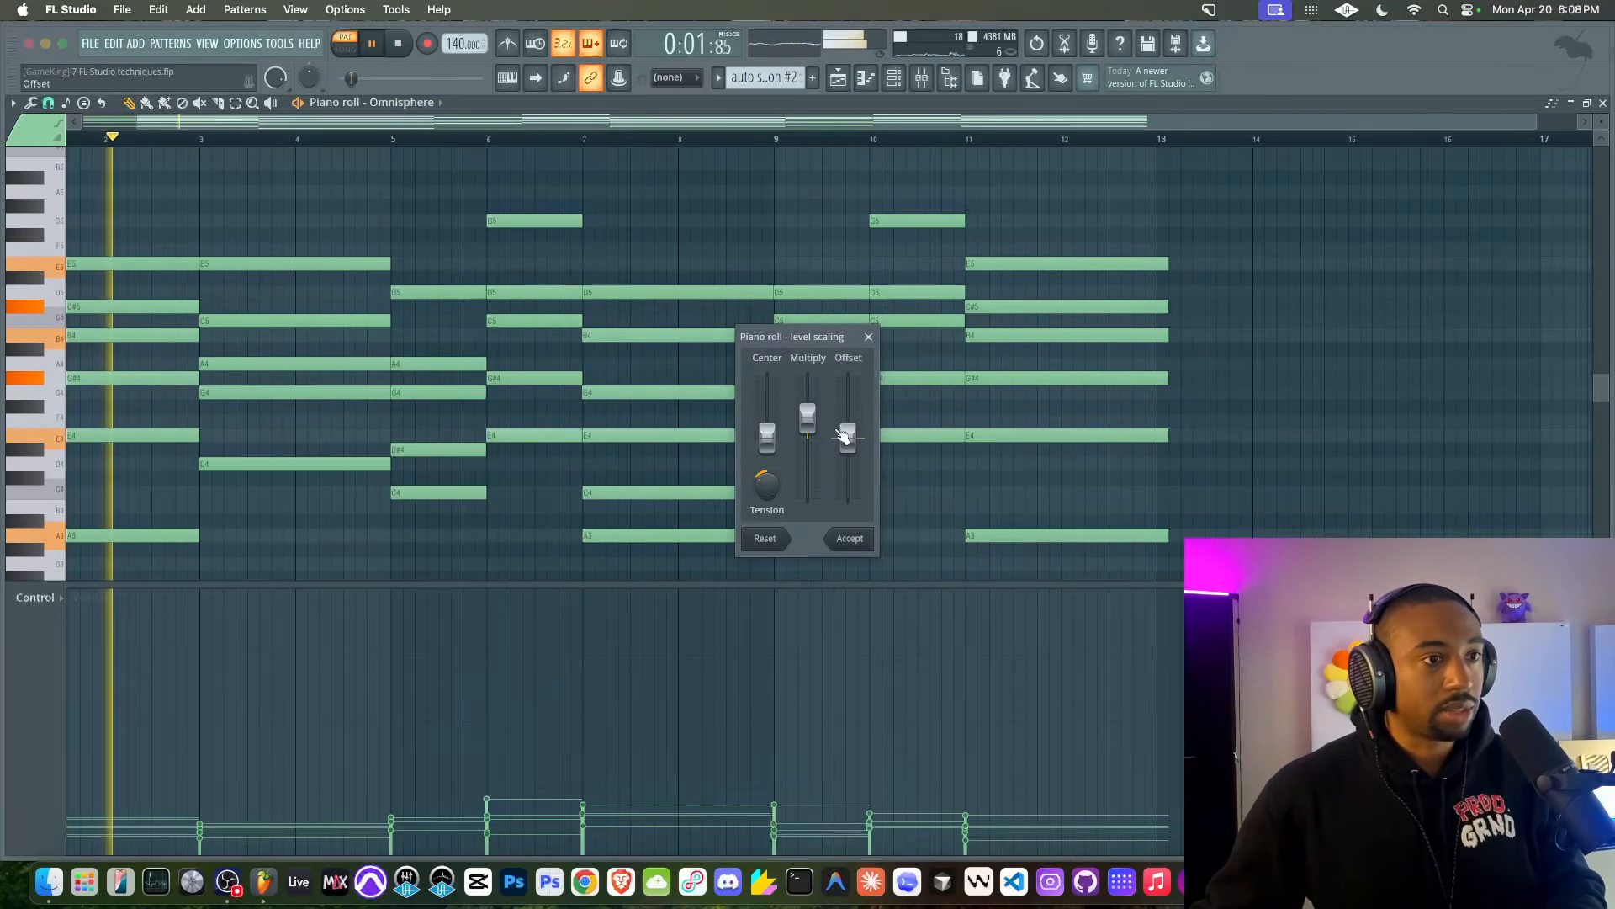
left_click(857, 540)
- While auditioning the chords, rebalance the note velocities with level scaling's Multiply and Offset, apply the scaling, and stop playback
key("alt+x")
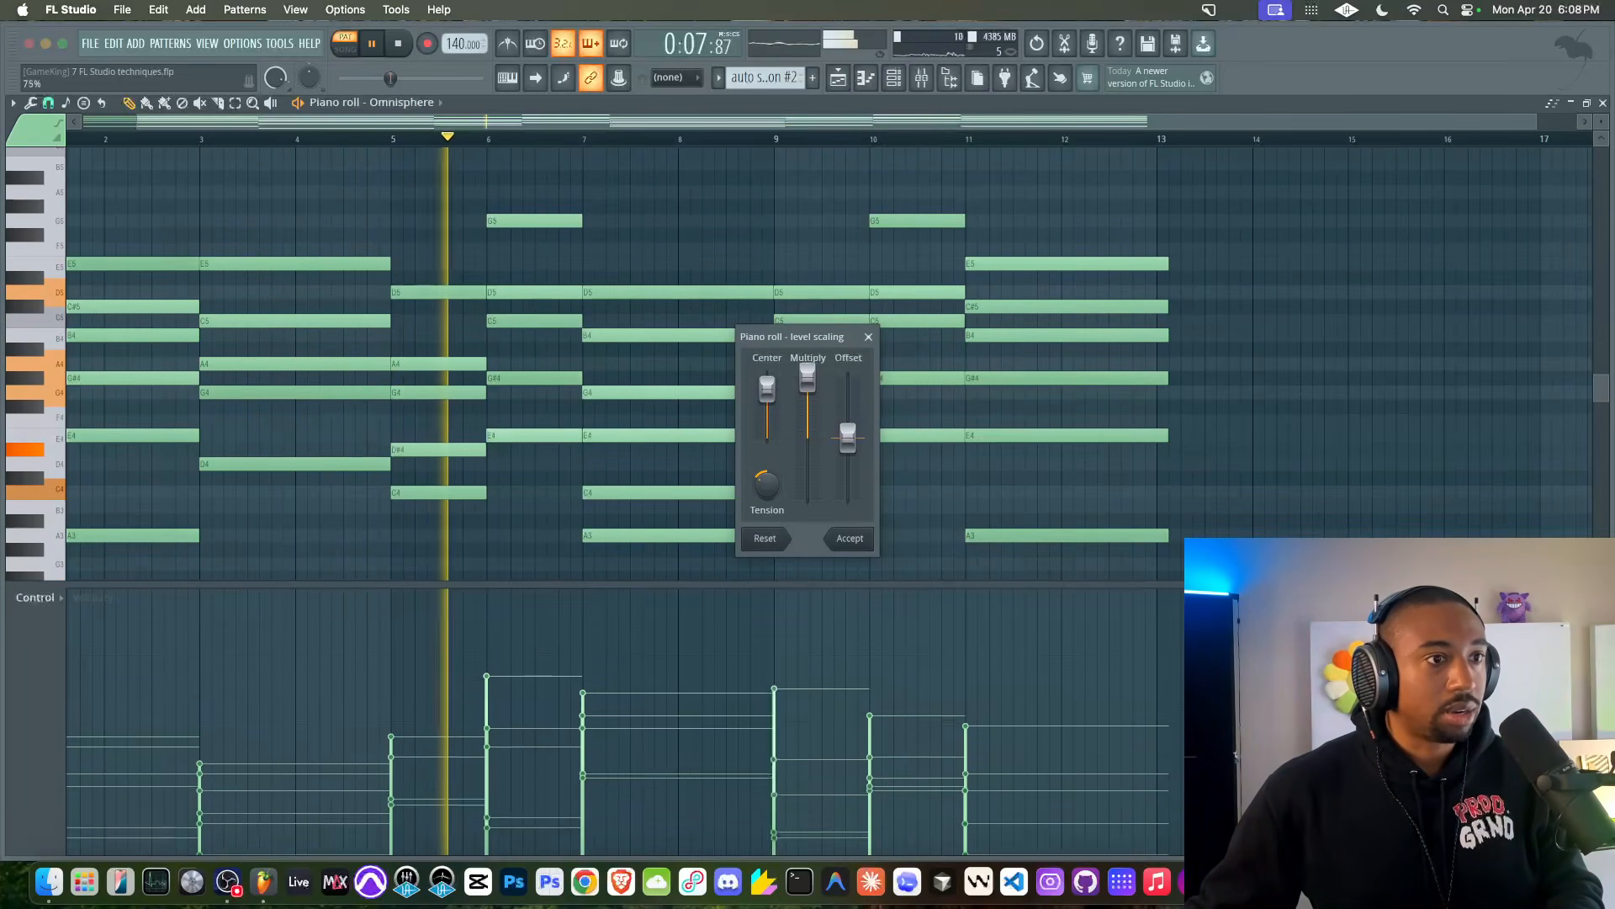
left_click_drag(844, 436, 851, 423)
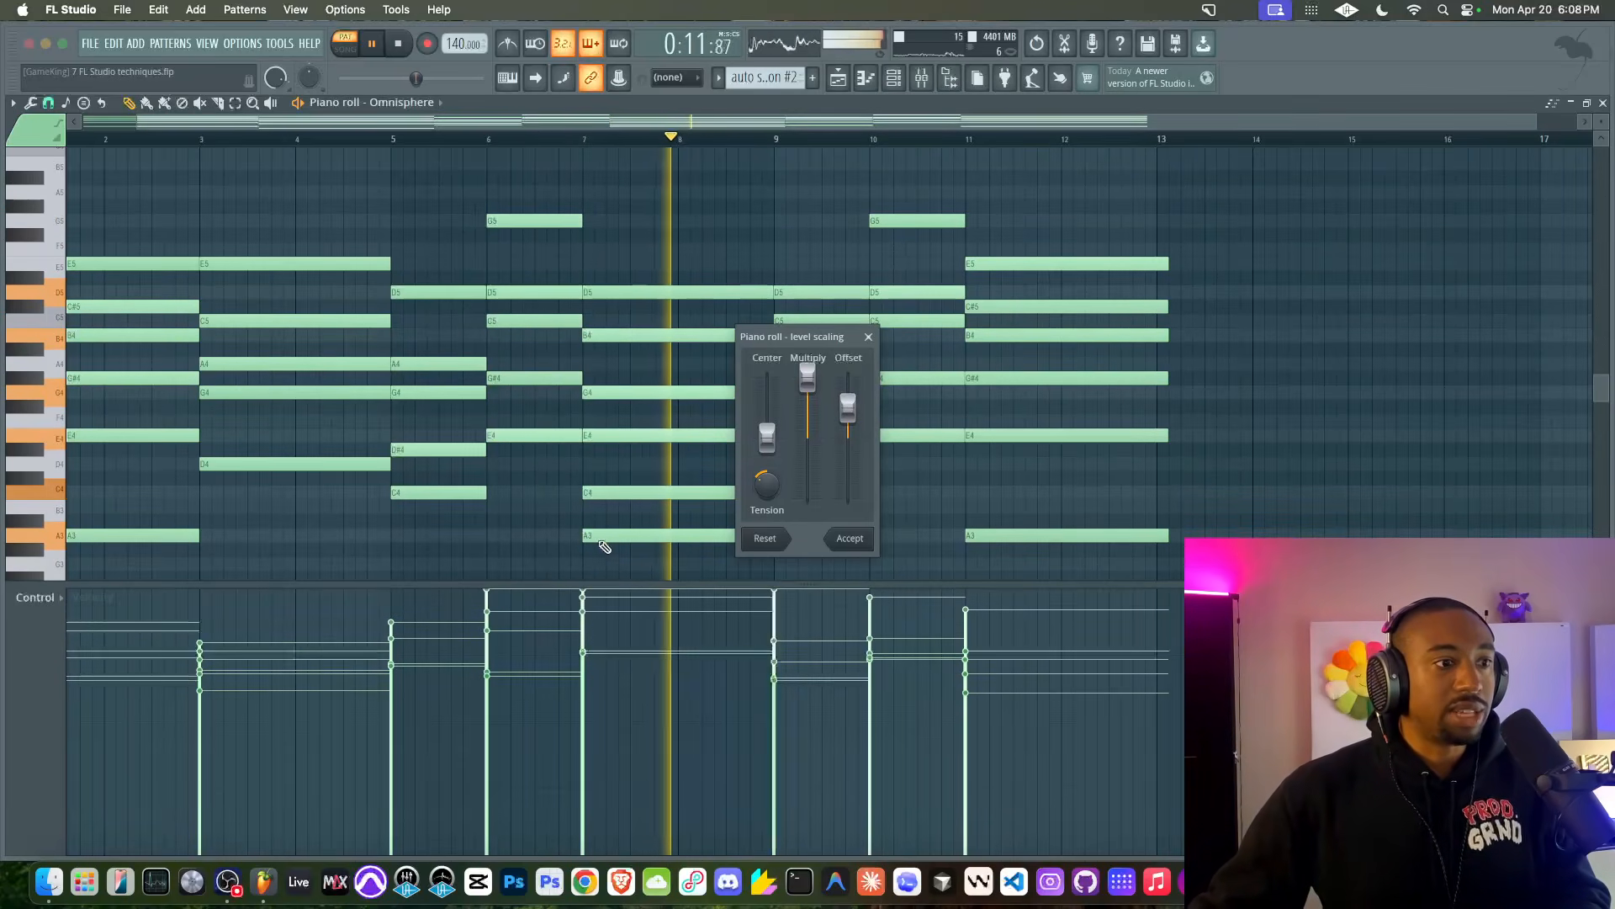
key("space")
left_click_drag(807, 377, 818, 410)
key("space")
left_click_drag(847, 416, 848, 431)
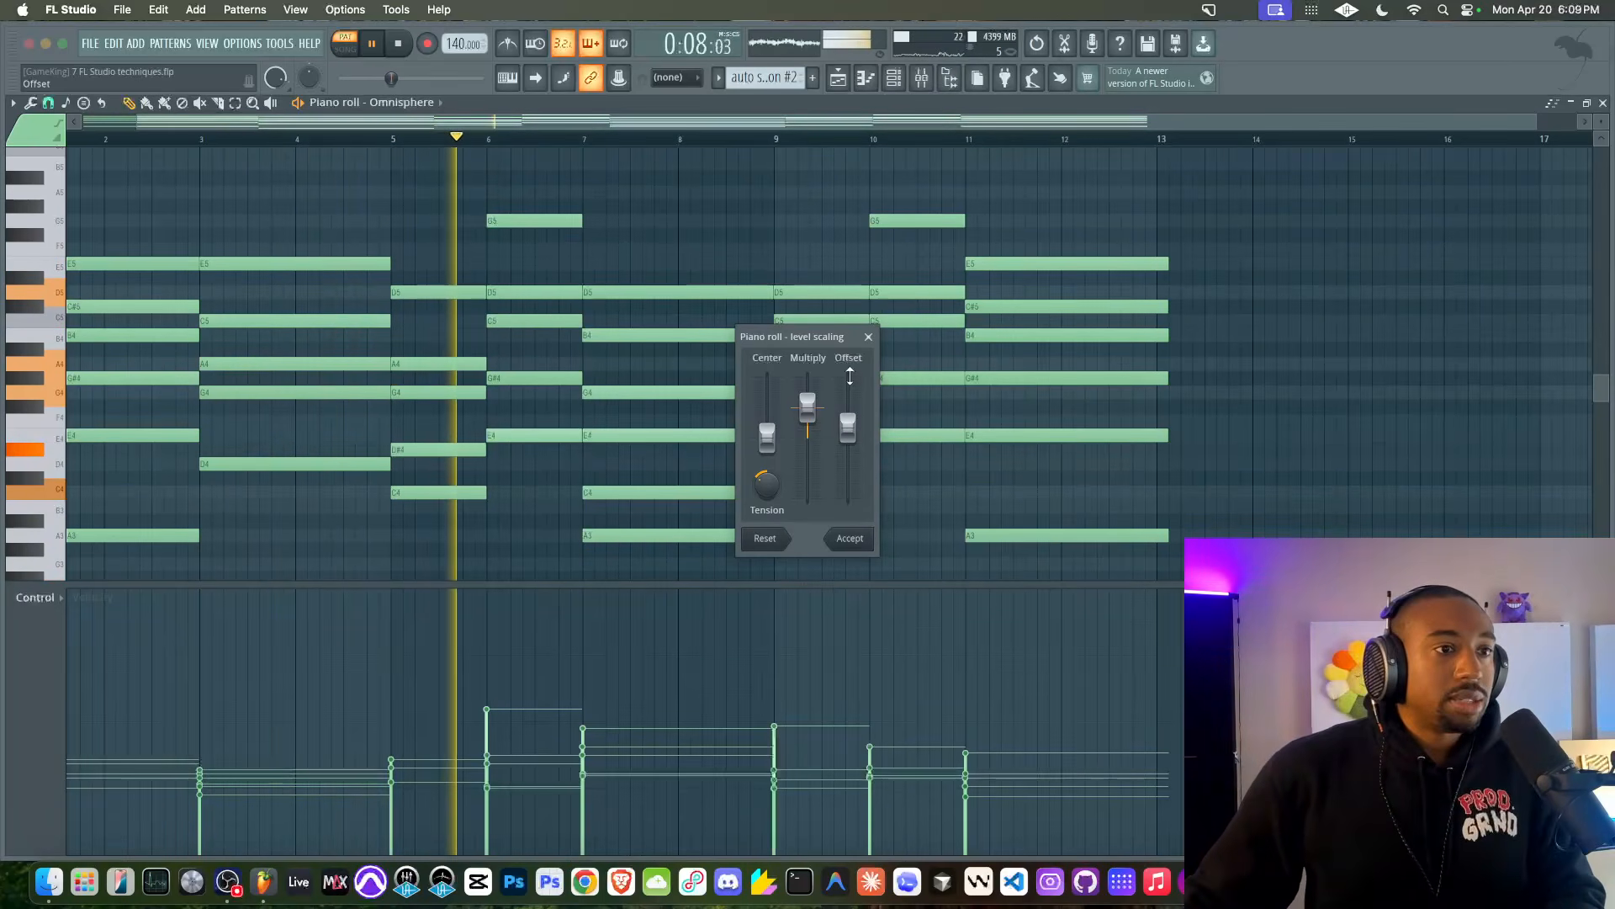
left_click(858, 538)
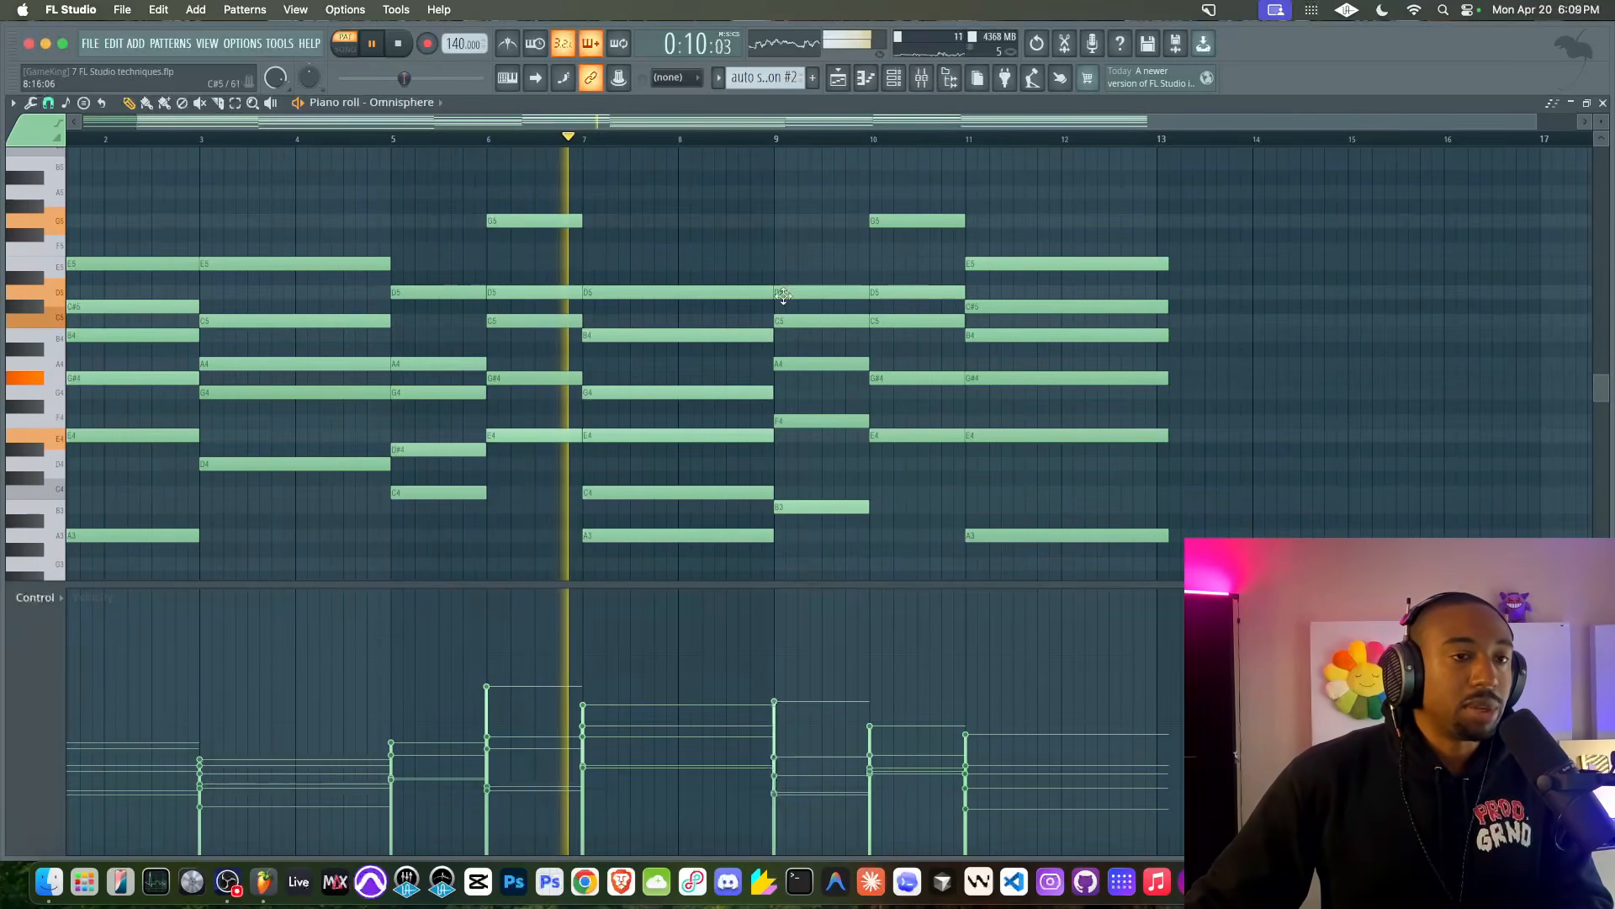
key("space")
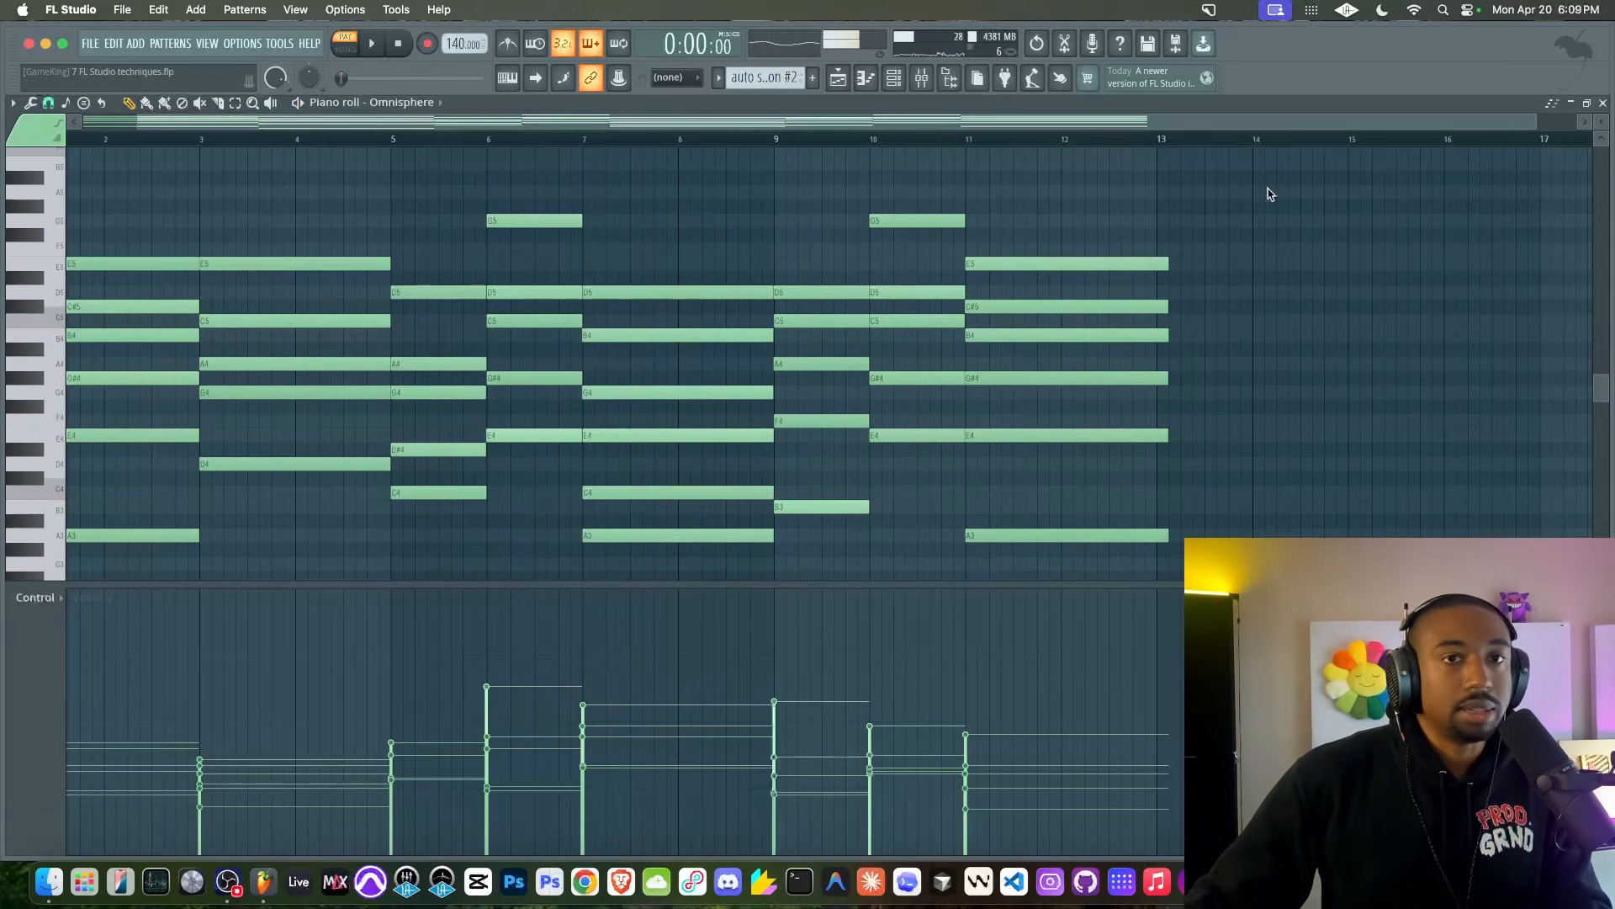
- Color the "clicking in melodies" channel Sea Green (#32954D) and move it up above "maximus" in the channel rack
left_click(1602, 104)
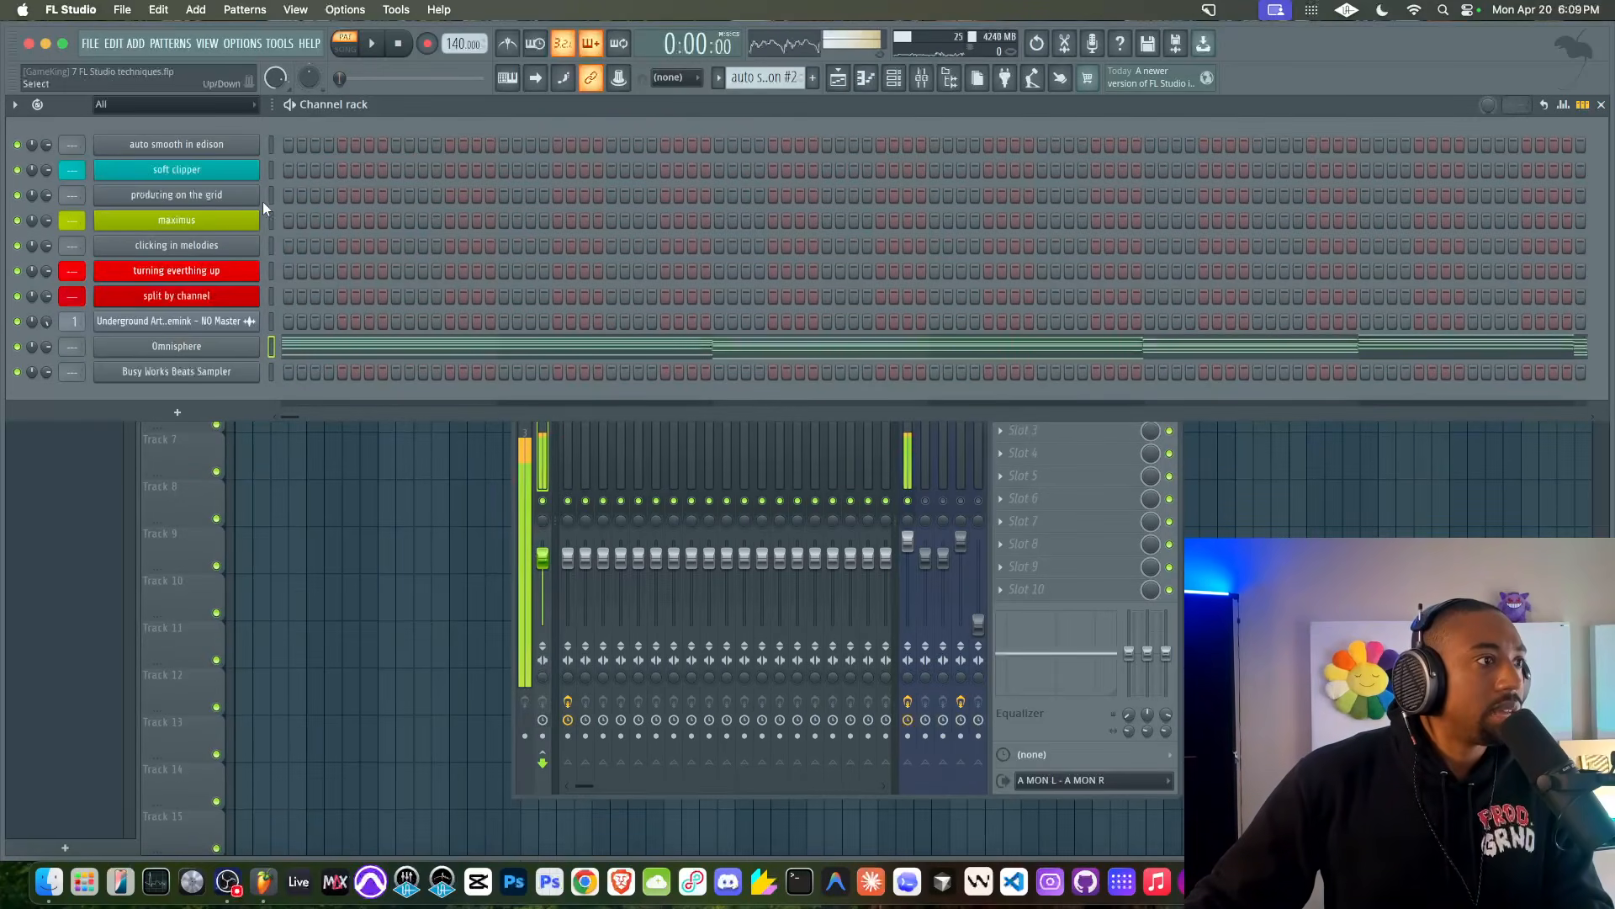
right_click(259, 245)
left_click(290, 283)
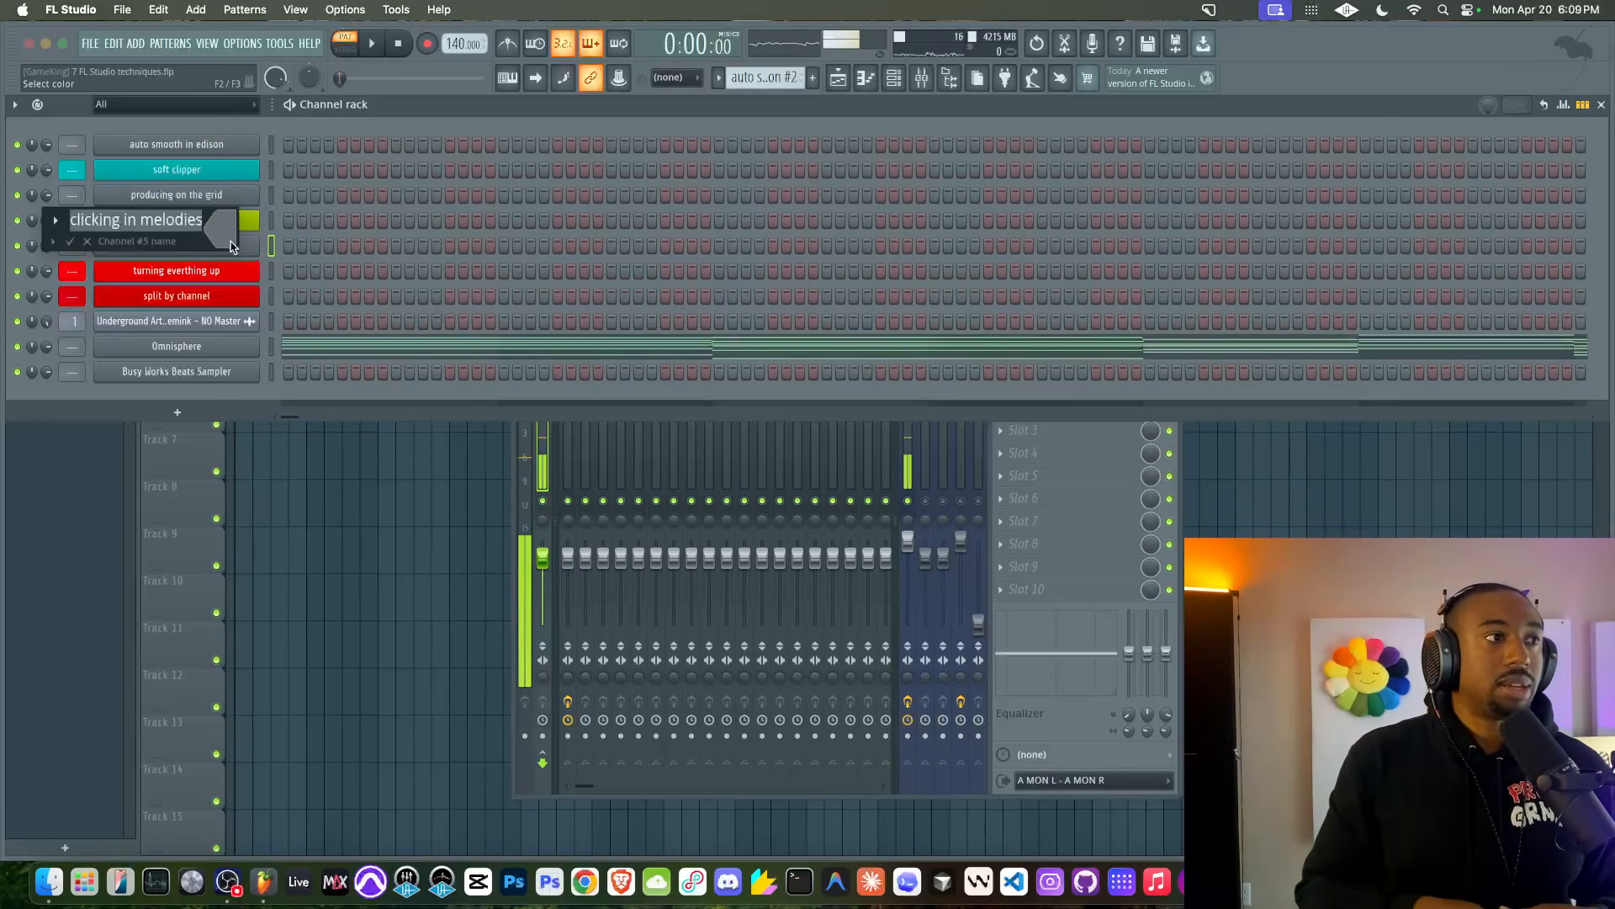
left_click(230, 241)
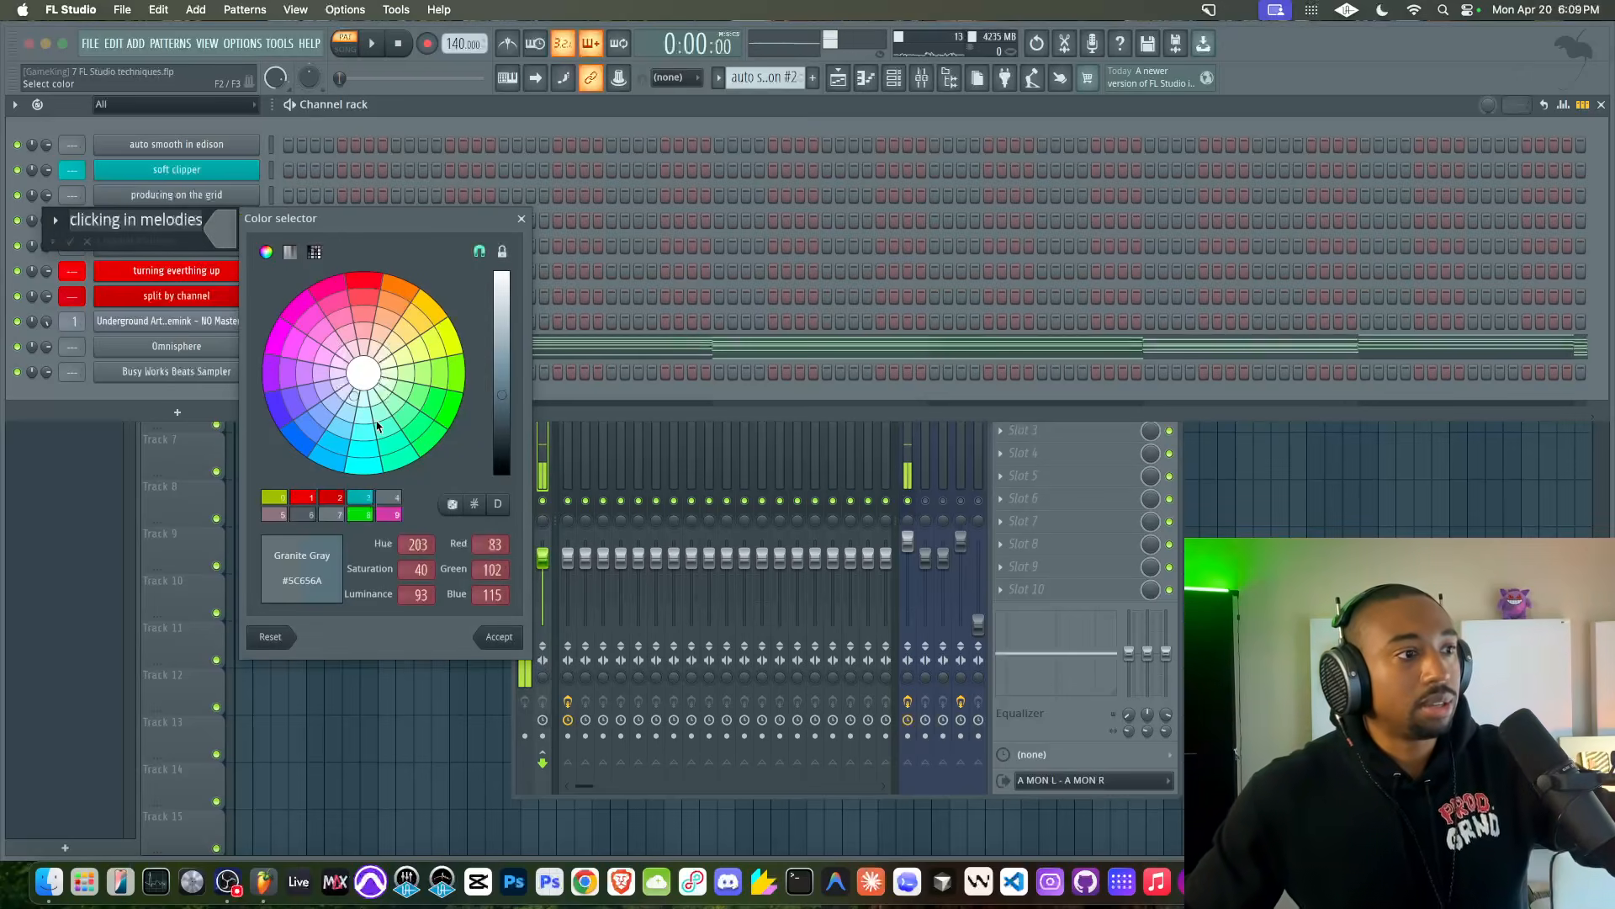
left_click(409, 421)
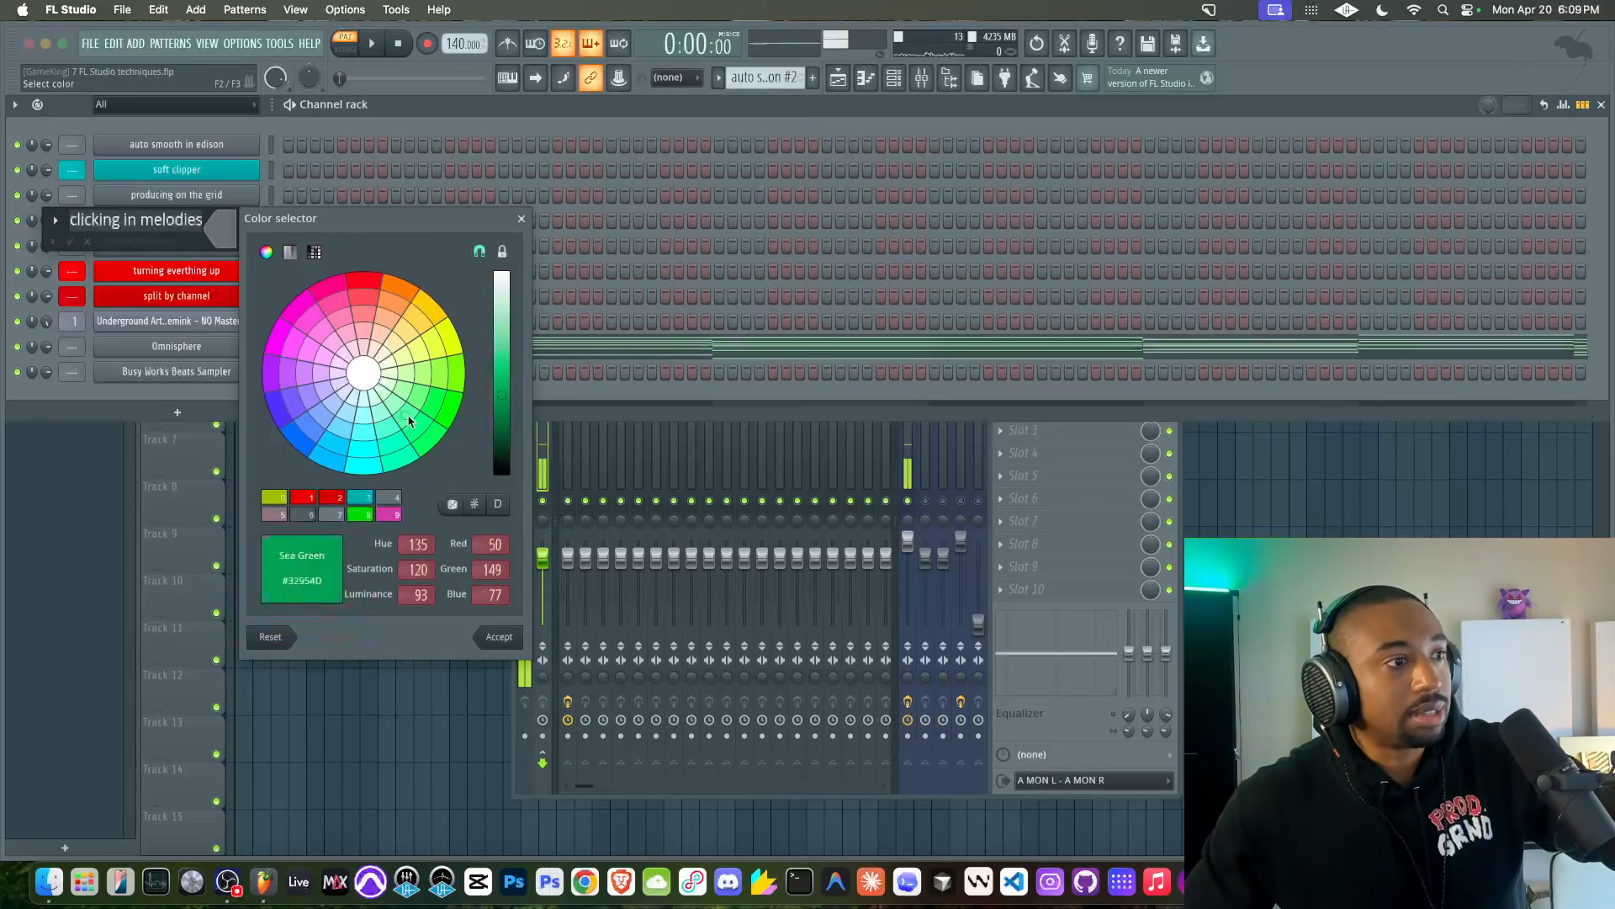
left_click(499, 637)
key("Return")
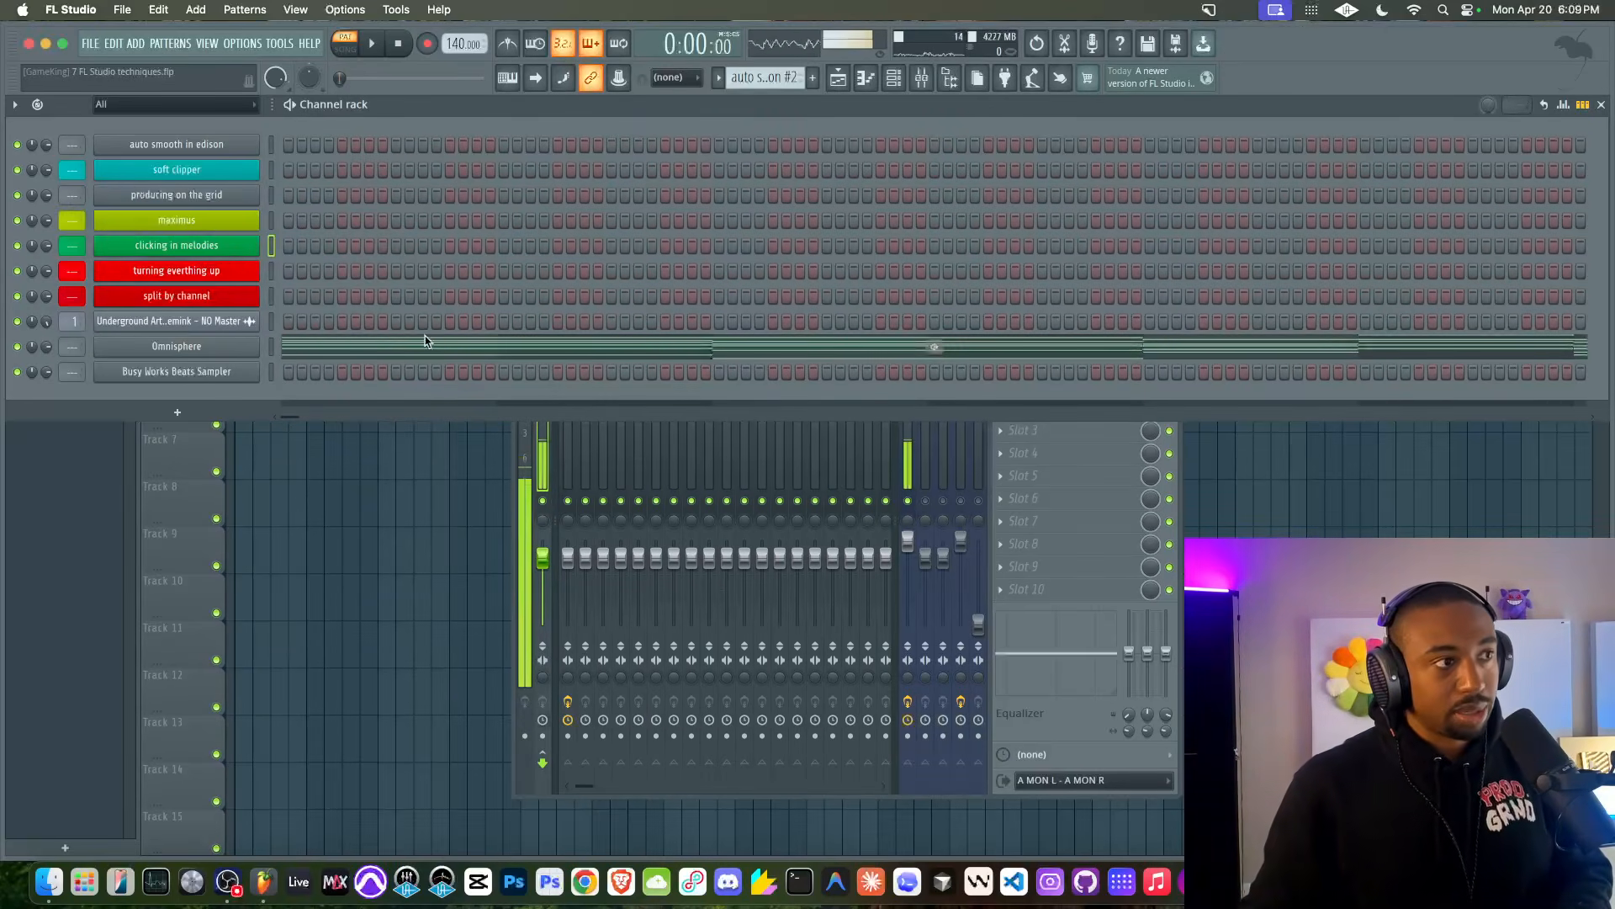
key("alt+Up")
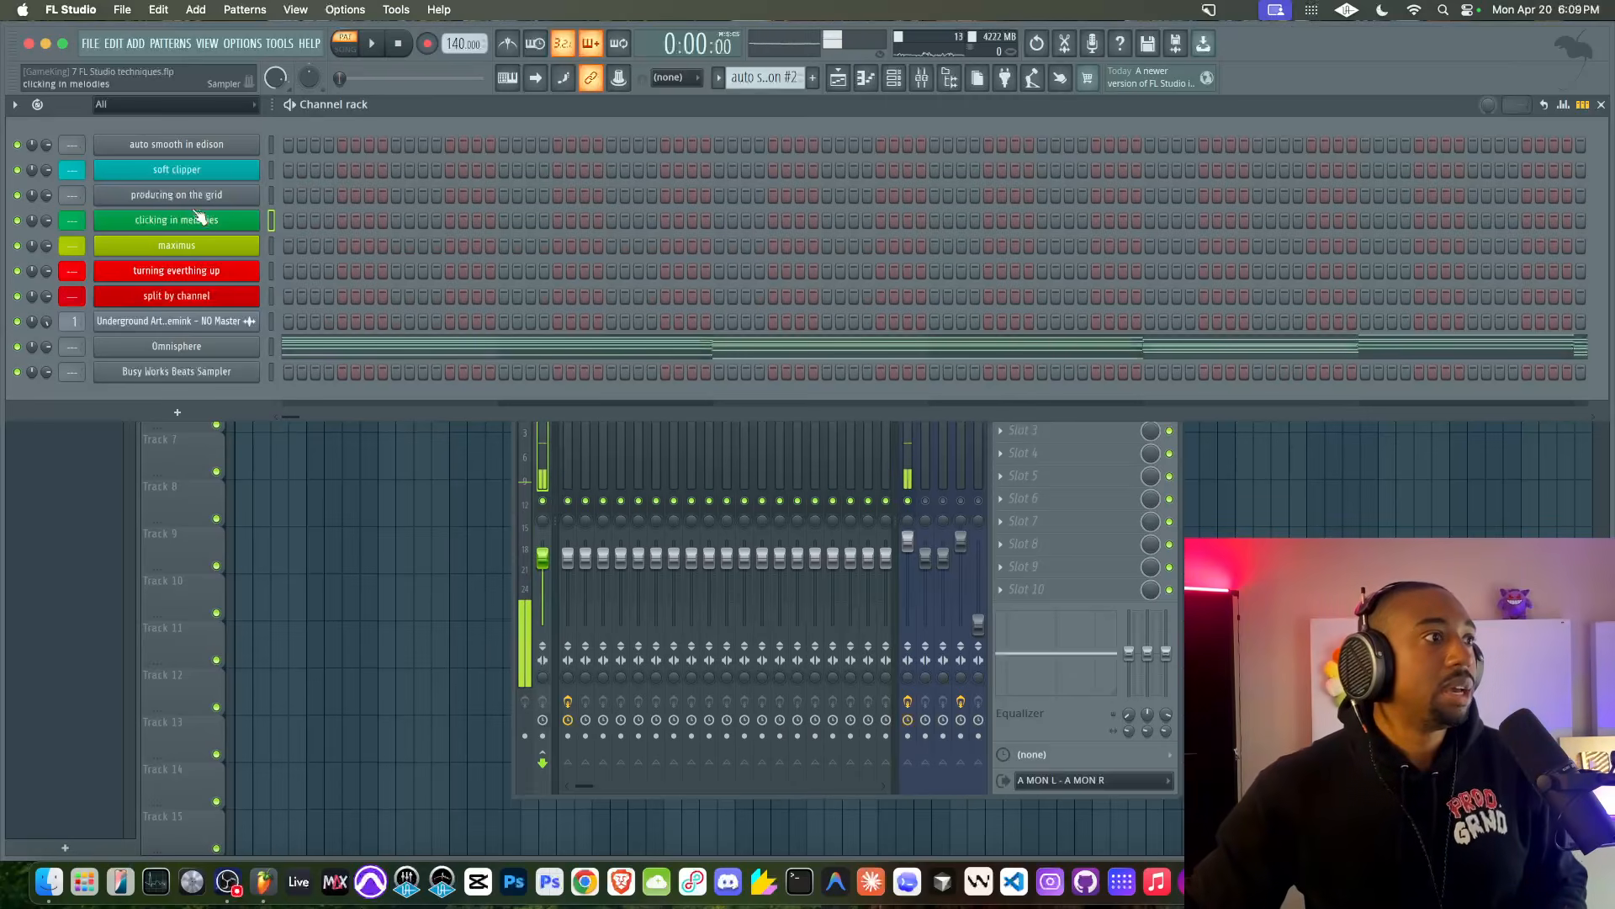
- Delete the "auto smooth in edison #2" clip from the playlist's Track 2 and show the browser
left_click(326, 470)
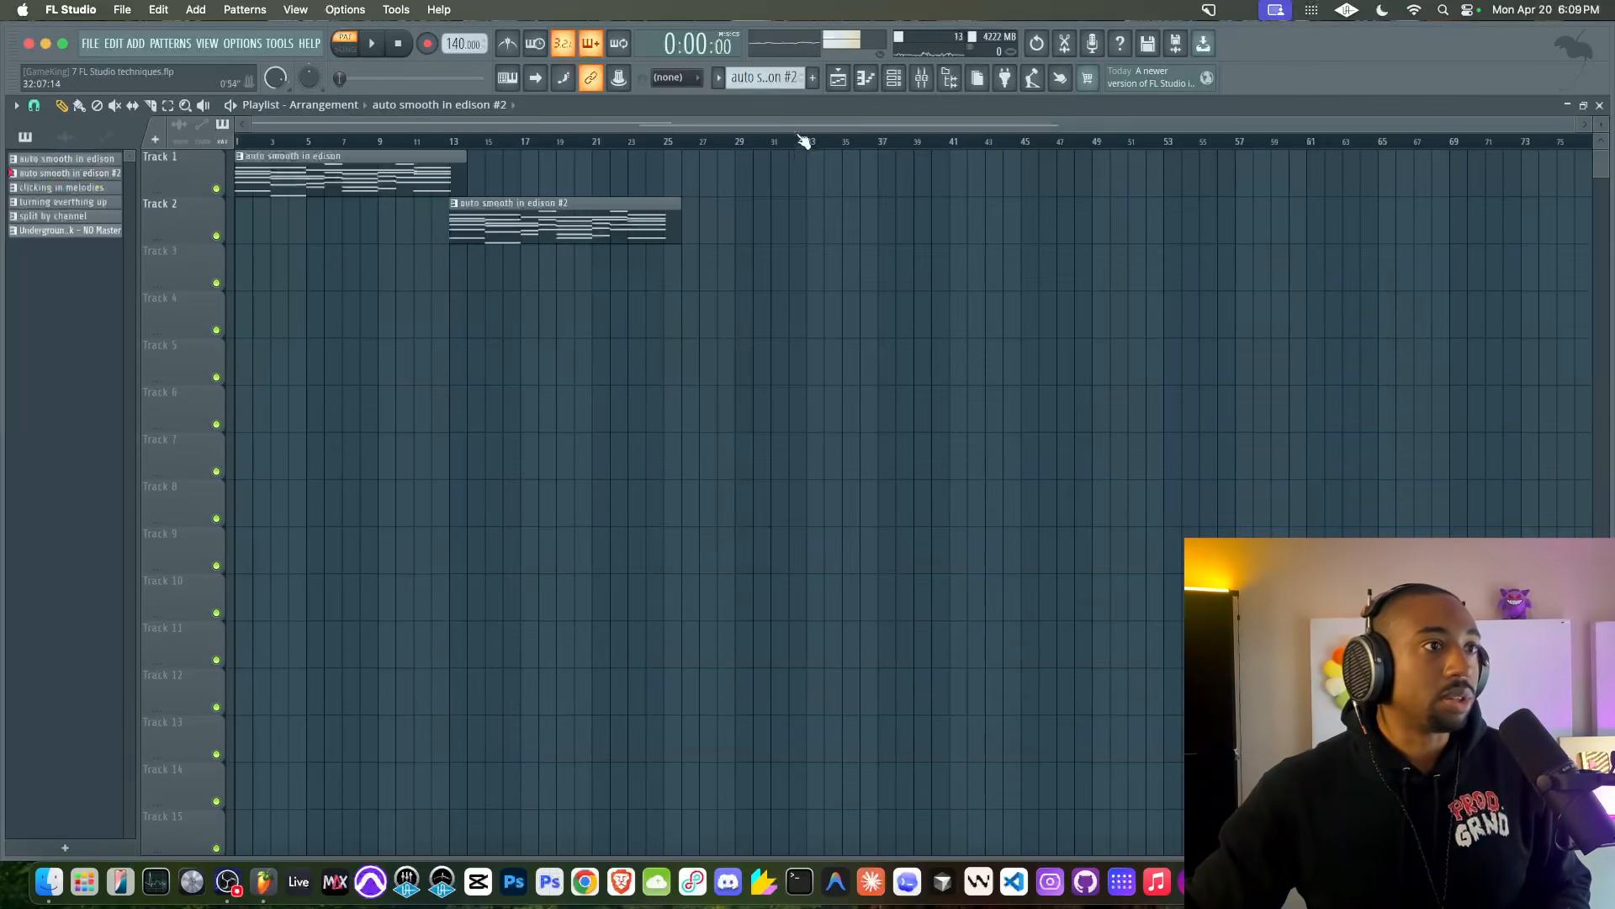
right_click(616, 207)
right_click(383, 188)
key("super+z")
right_click(495, 219)
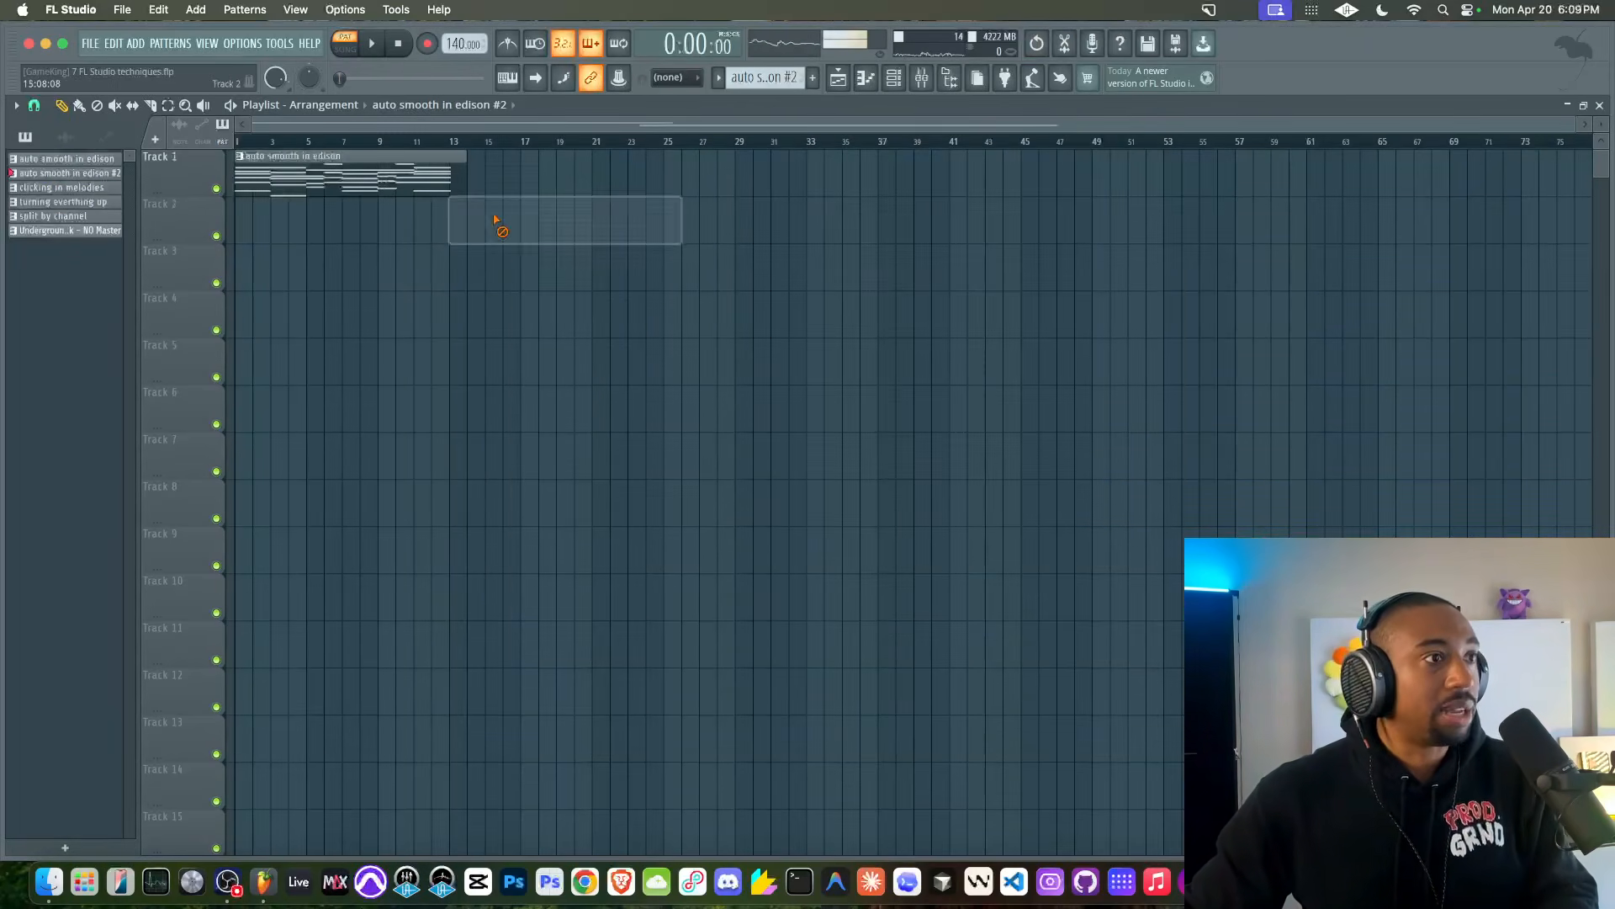
left_click(950, 77)
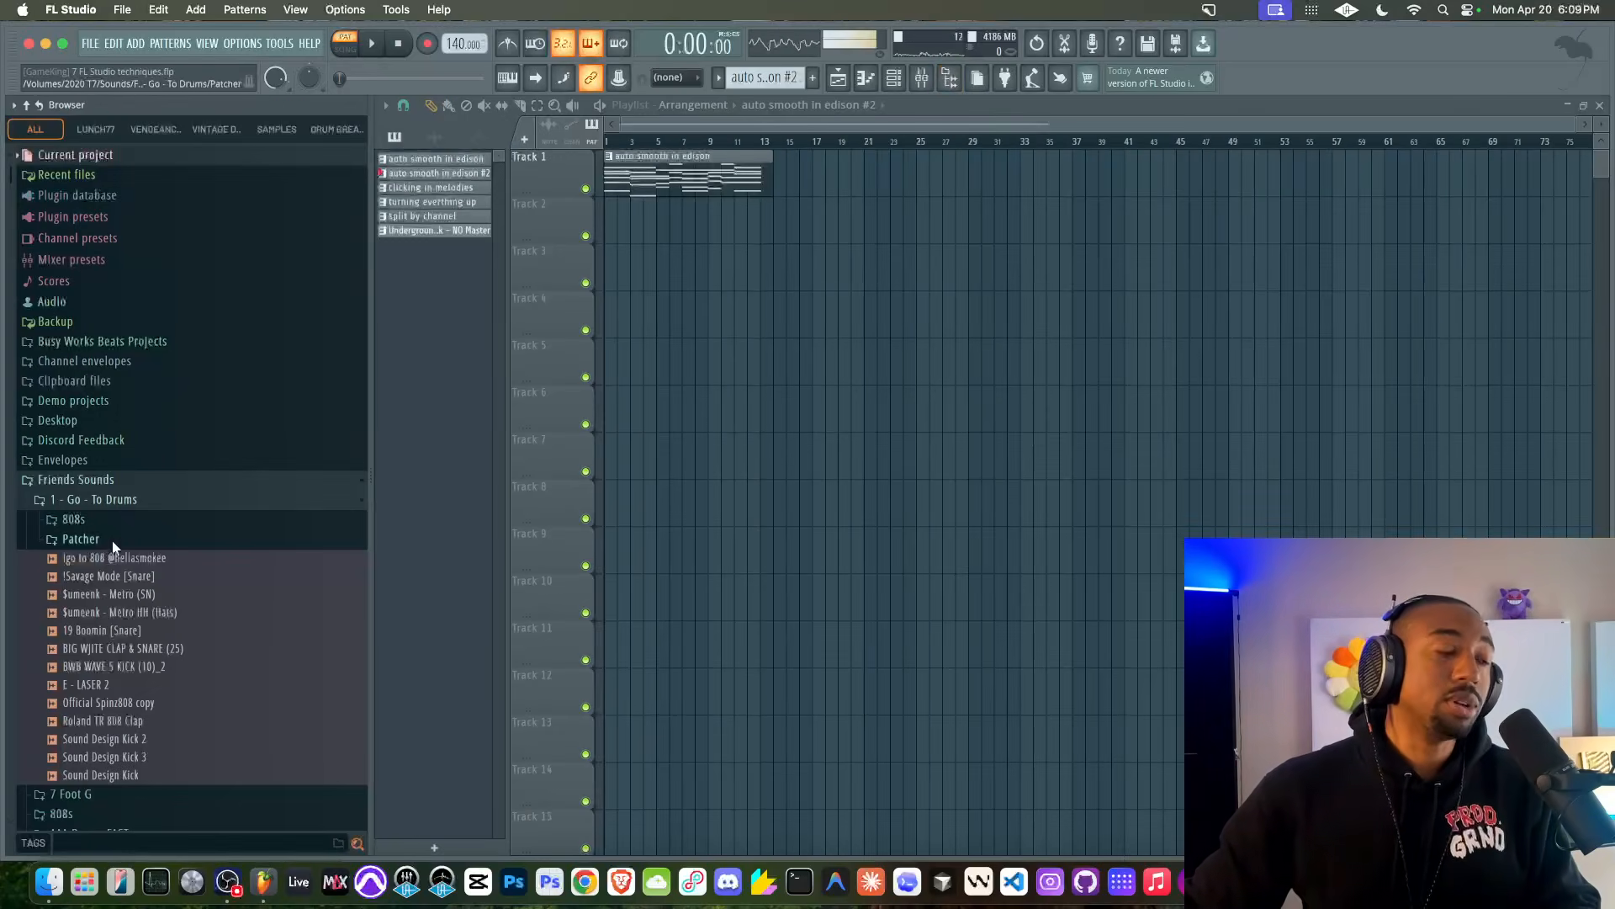
scroll(668, 376, "up", 5)
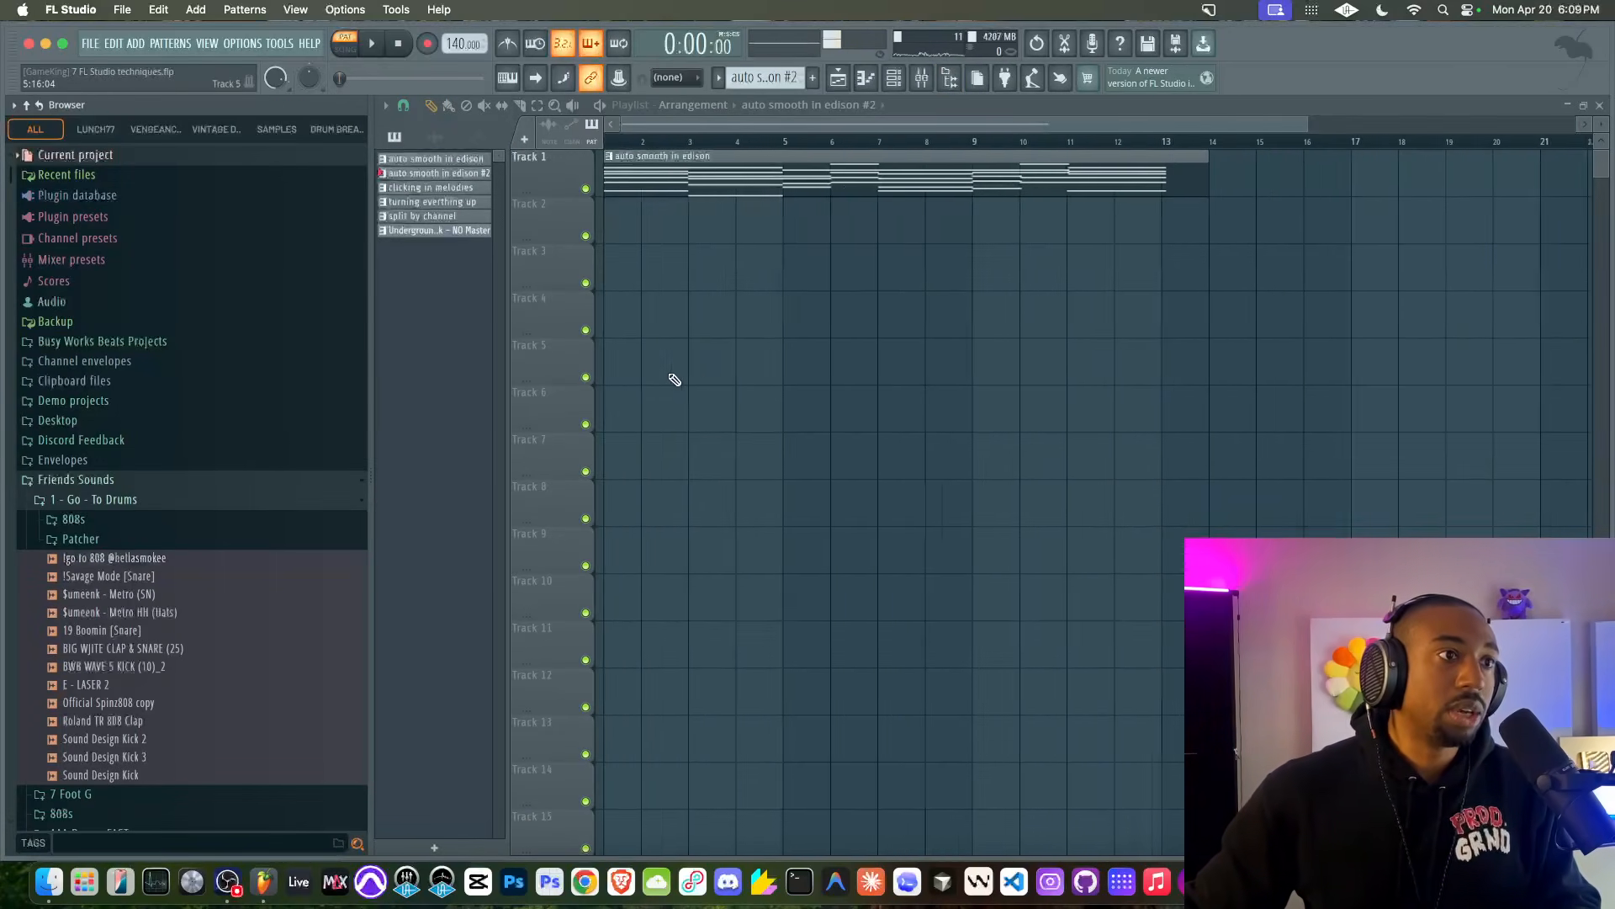
- Place the "!go to 808" sample at the start of Track 2 and duplicate it to bar 2
left_click_drag(132, 561, 602, 216)
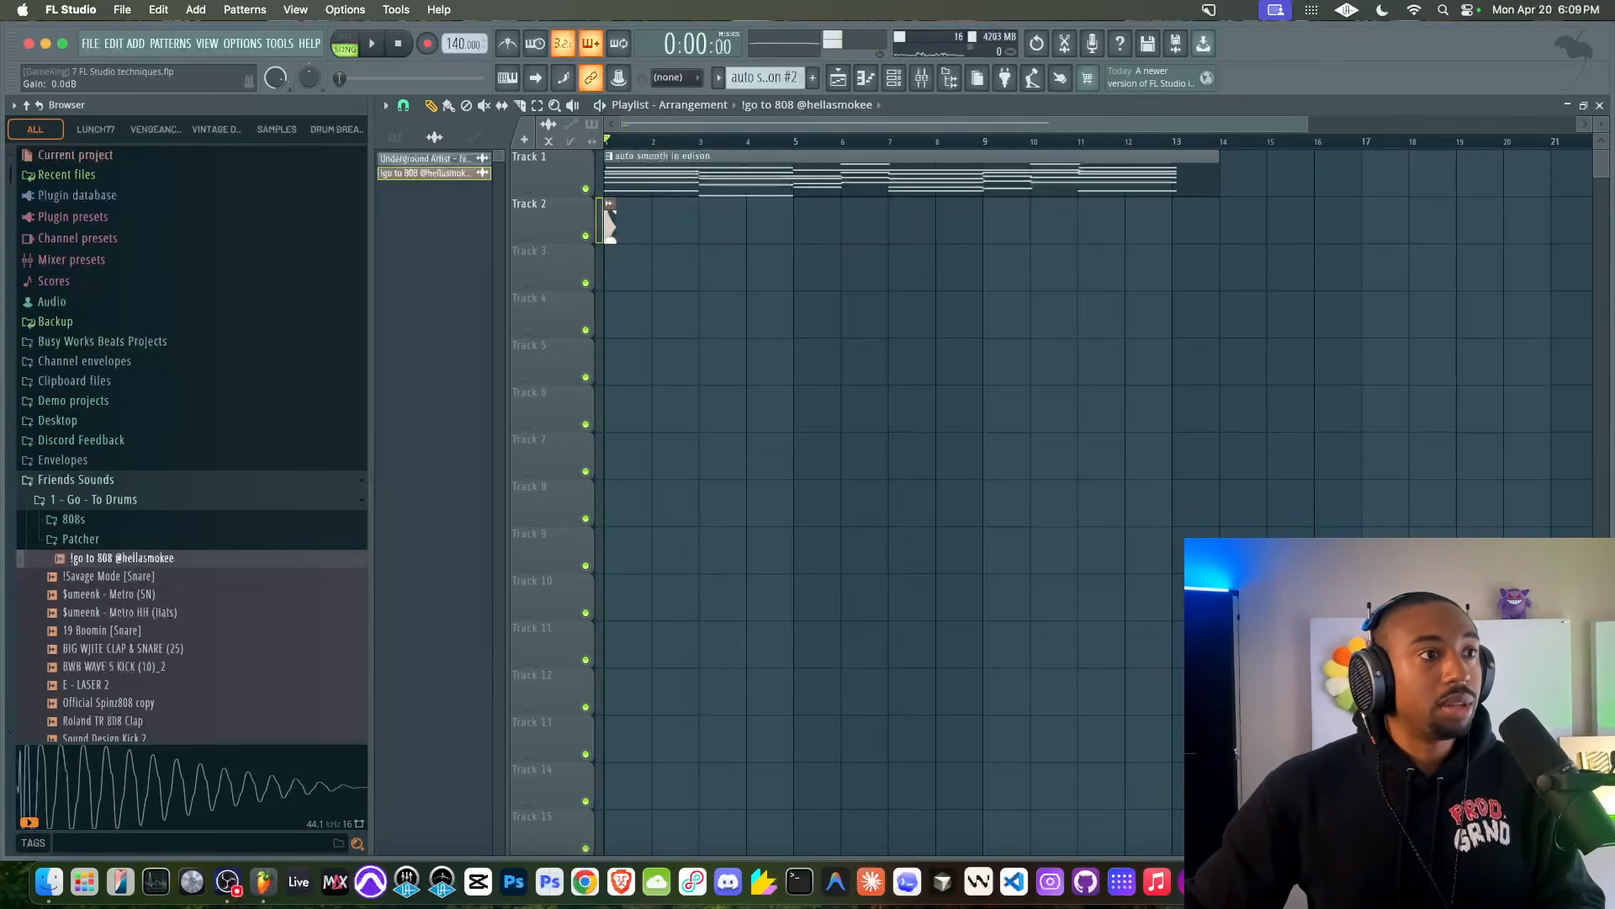
scroll(646, 264, "up", 4)
left_click_drag(661, 275, 618, 228)
key("super+b")
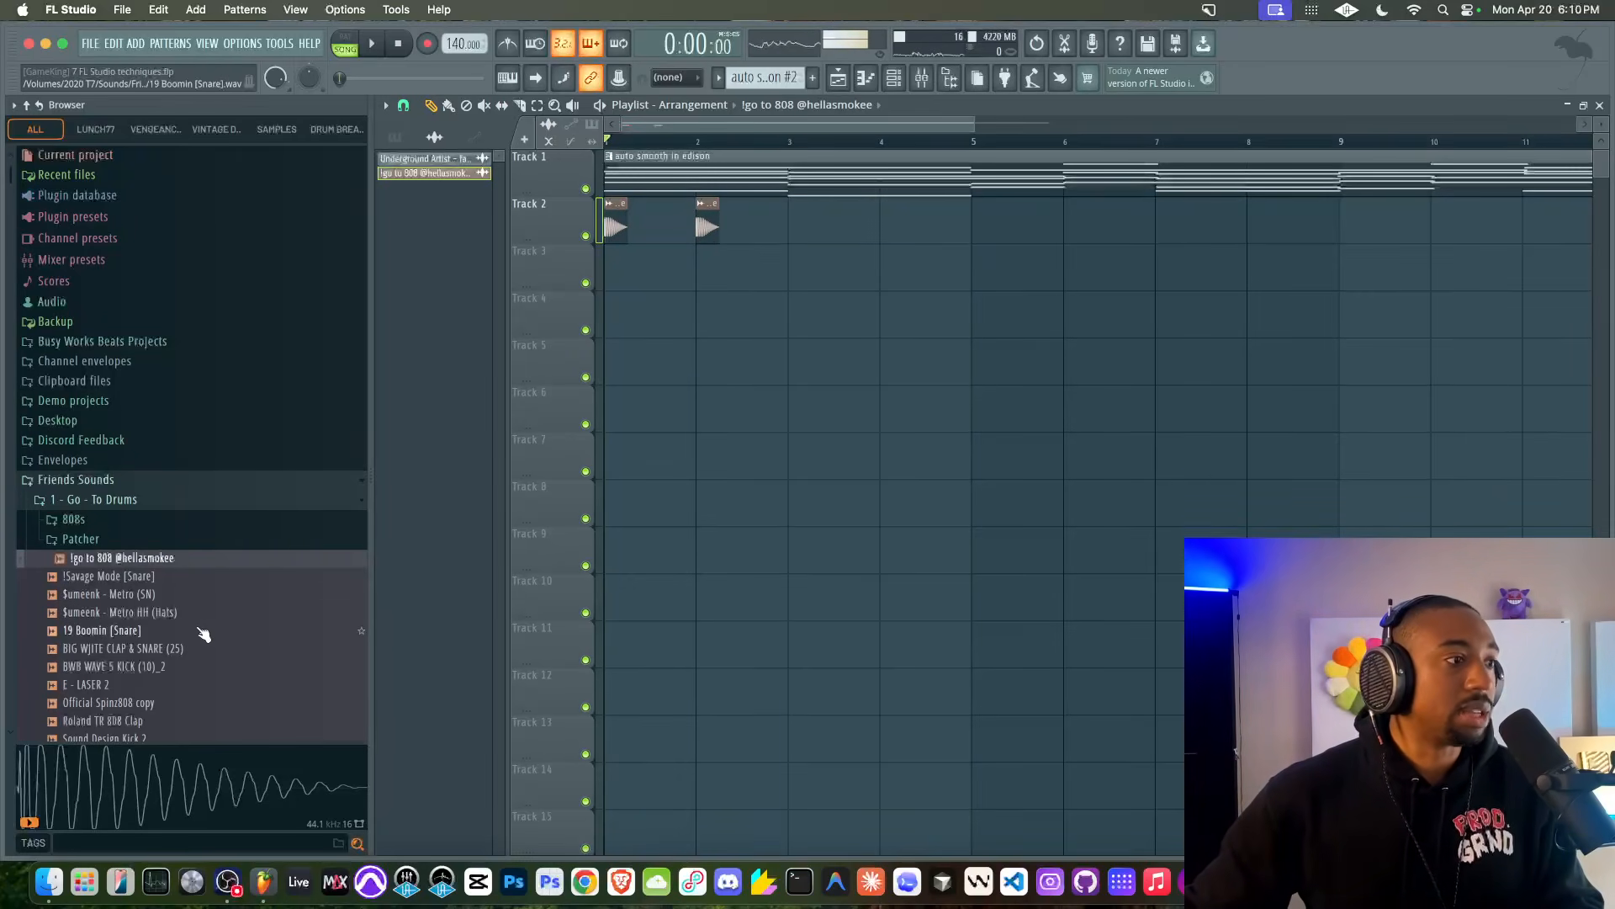
- Audition snares, place "$umeenk - Metro (SN)" on Track 3 at bar 3, and briefly play the arrangement
left_click(176, 584)
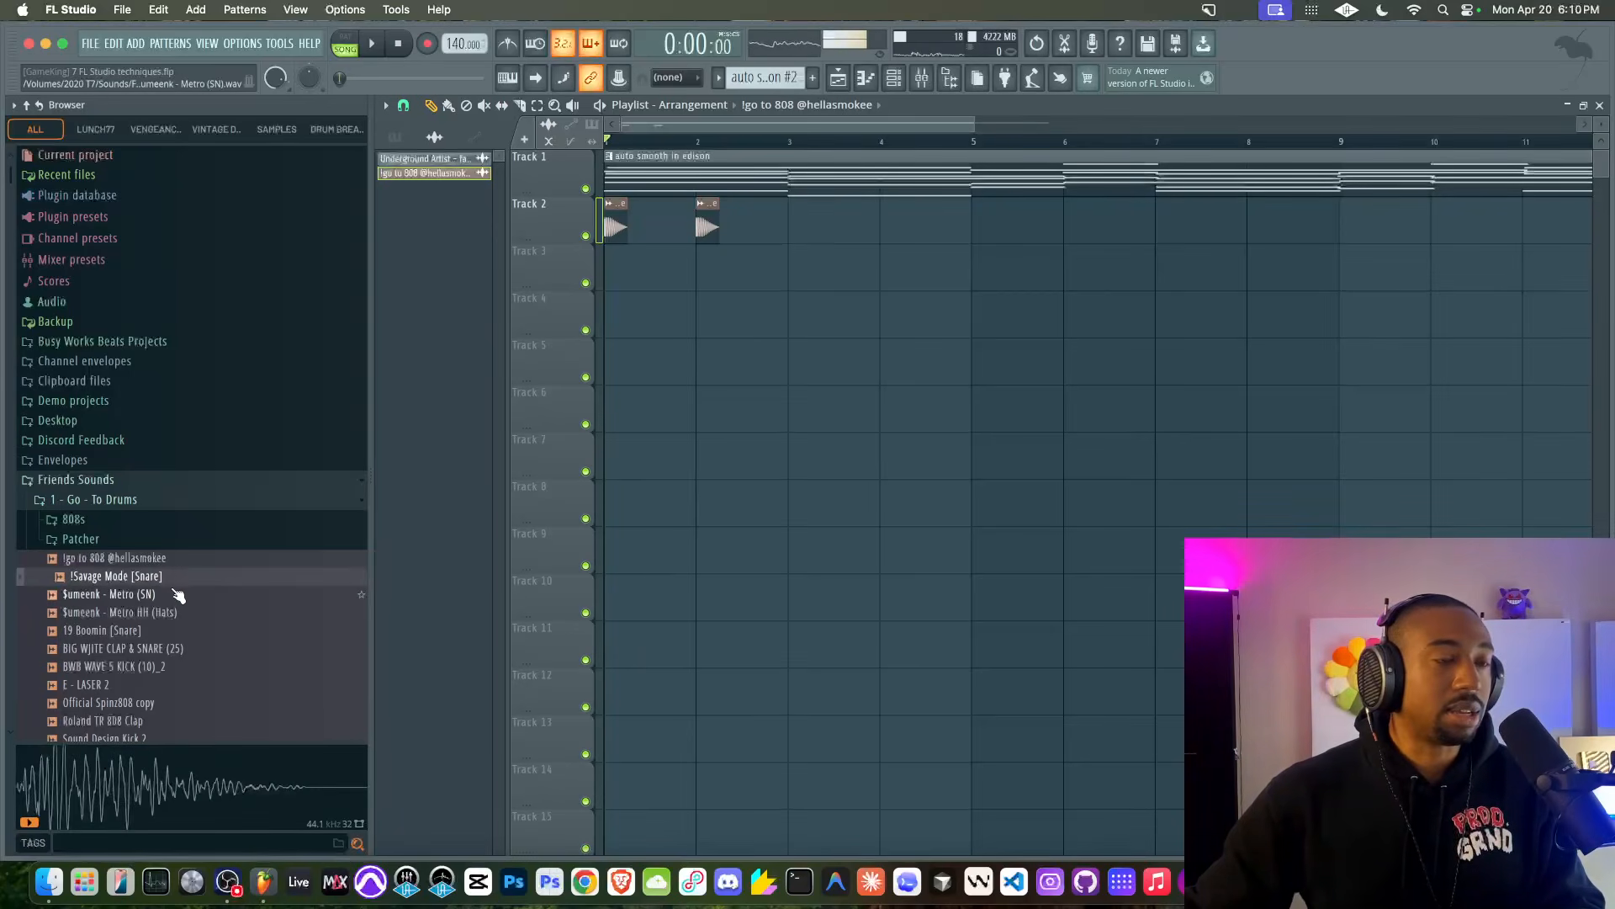
left_click(176, 594)
left_click_drag(173, 596, 789, 275)
scroll(795, 280, "up", 2, "ctrl")
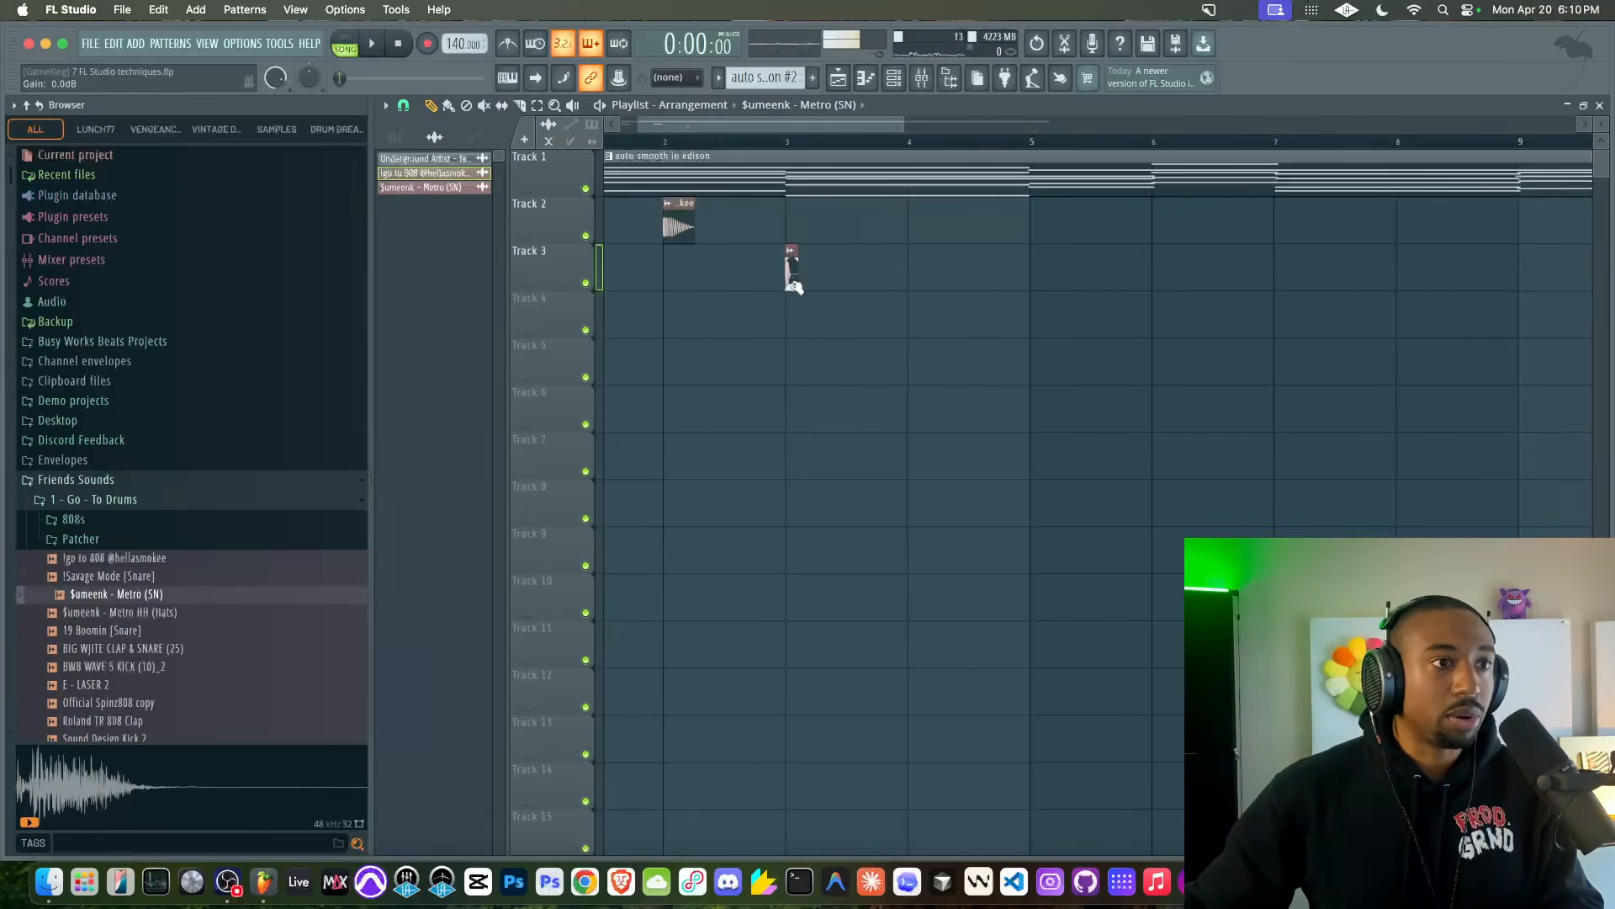
scroll(743, 292, "left", 2)
key("space")
key("space")
- Set the playlist snap to Beat and position snare clips on beat 3 of bars 1 to 4 on Track 3 during playback
left_click(403, 105)
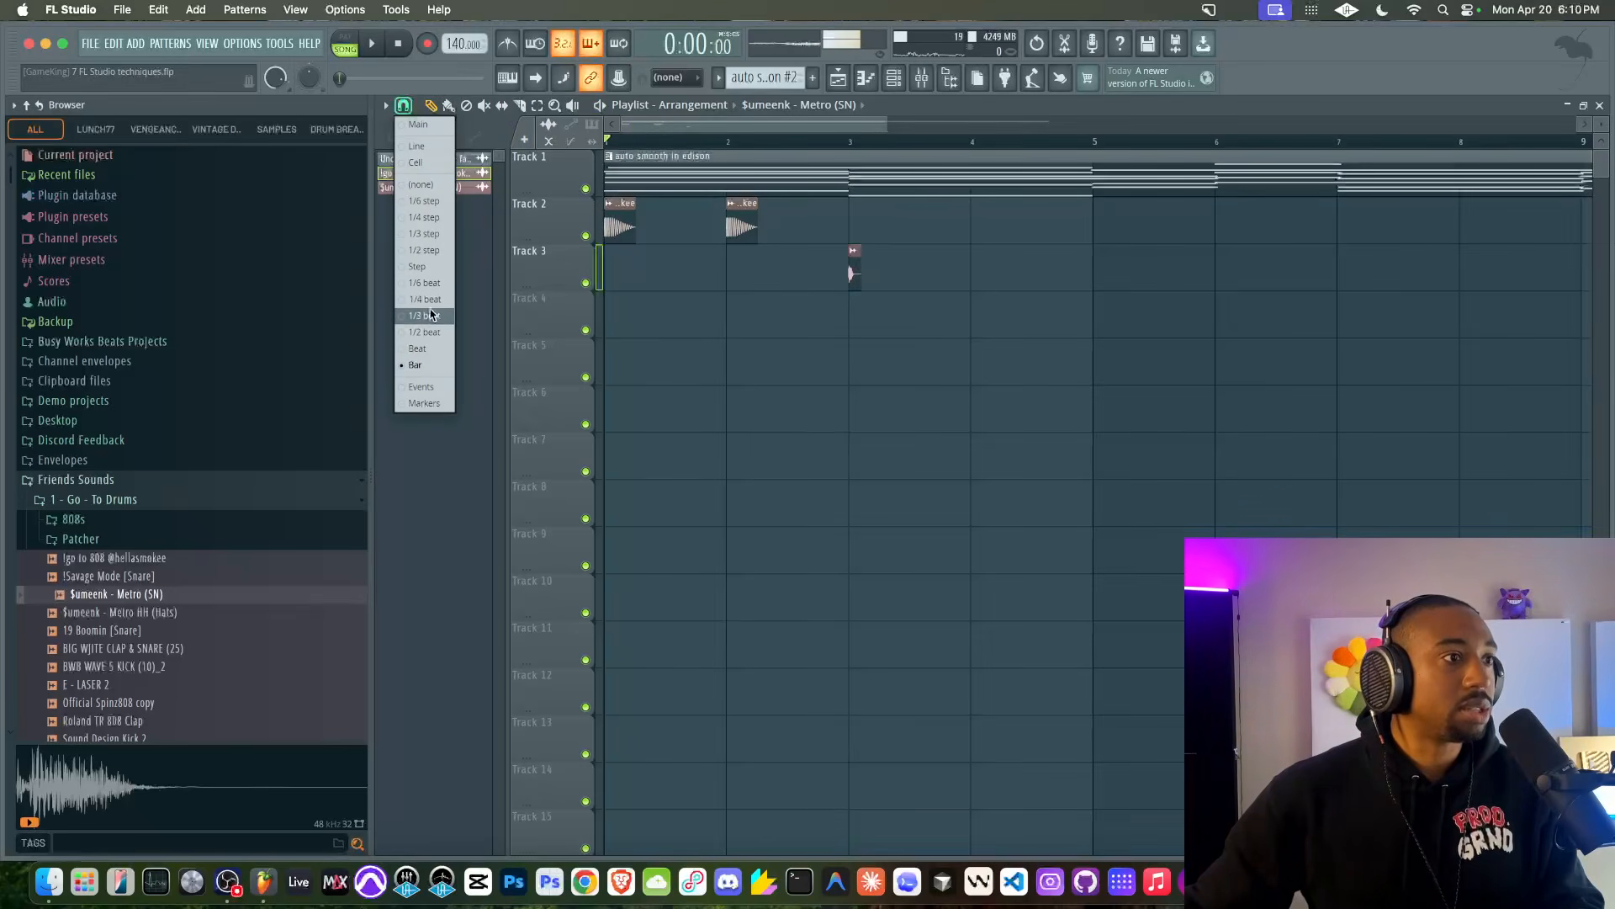
left_click(427, 347)
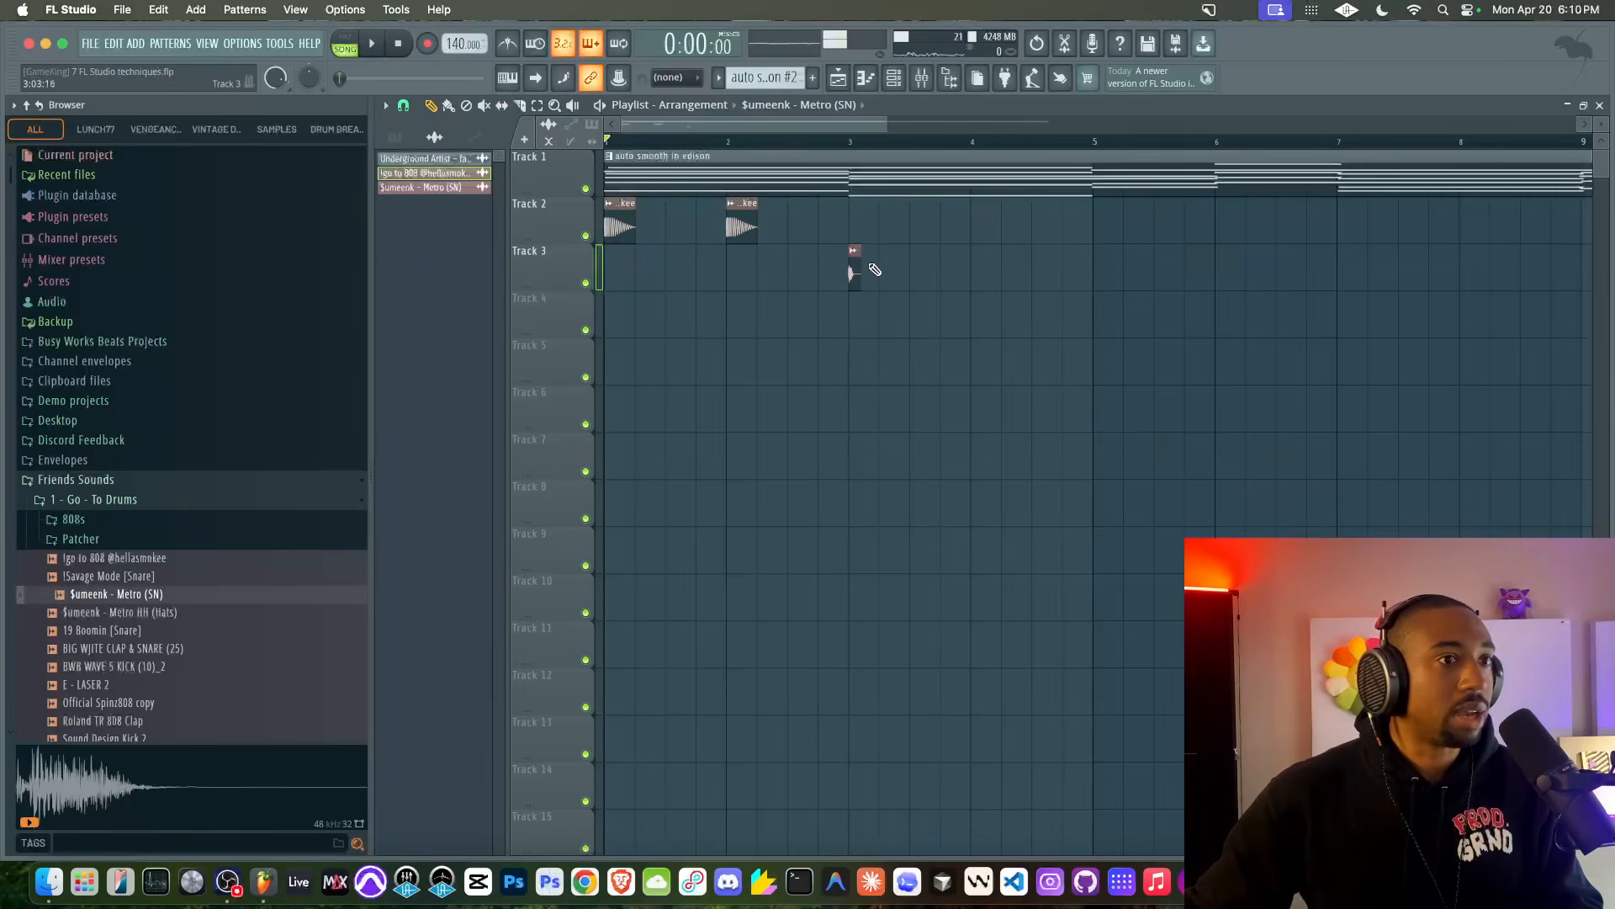
key("space")
left_click_drag(699, 278, 792, 273)
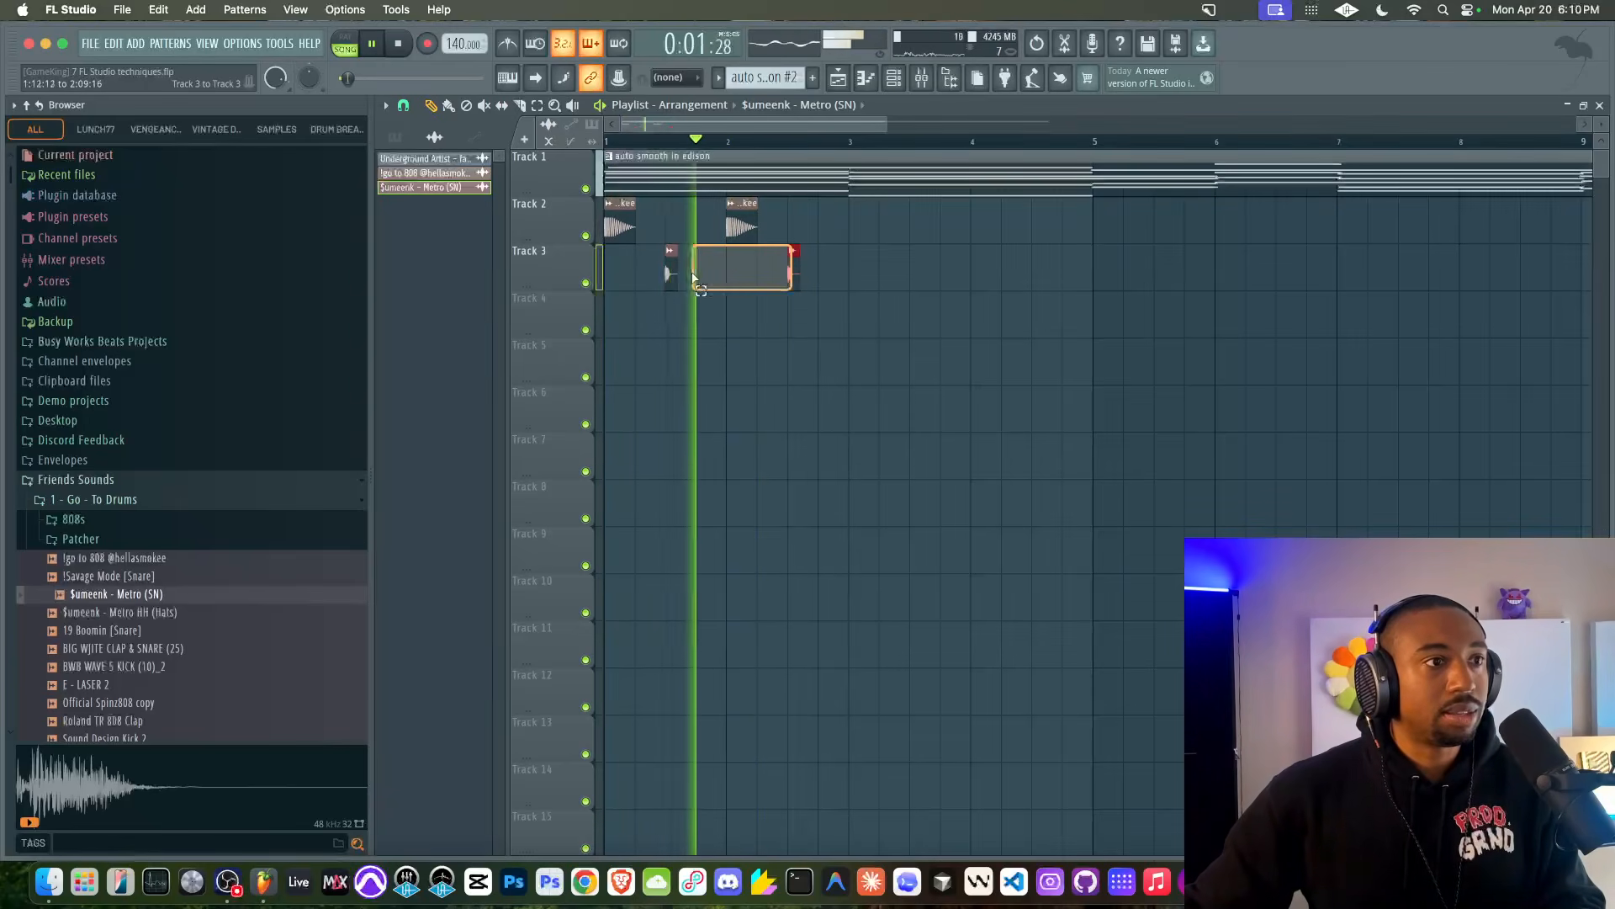
left_click_drag(672, 274, 895, 274, "shift")
key("space")
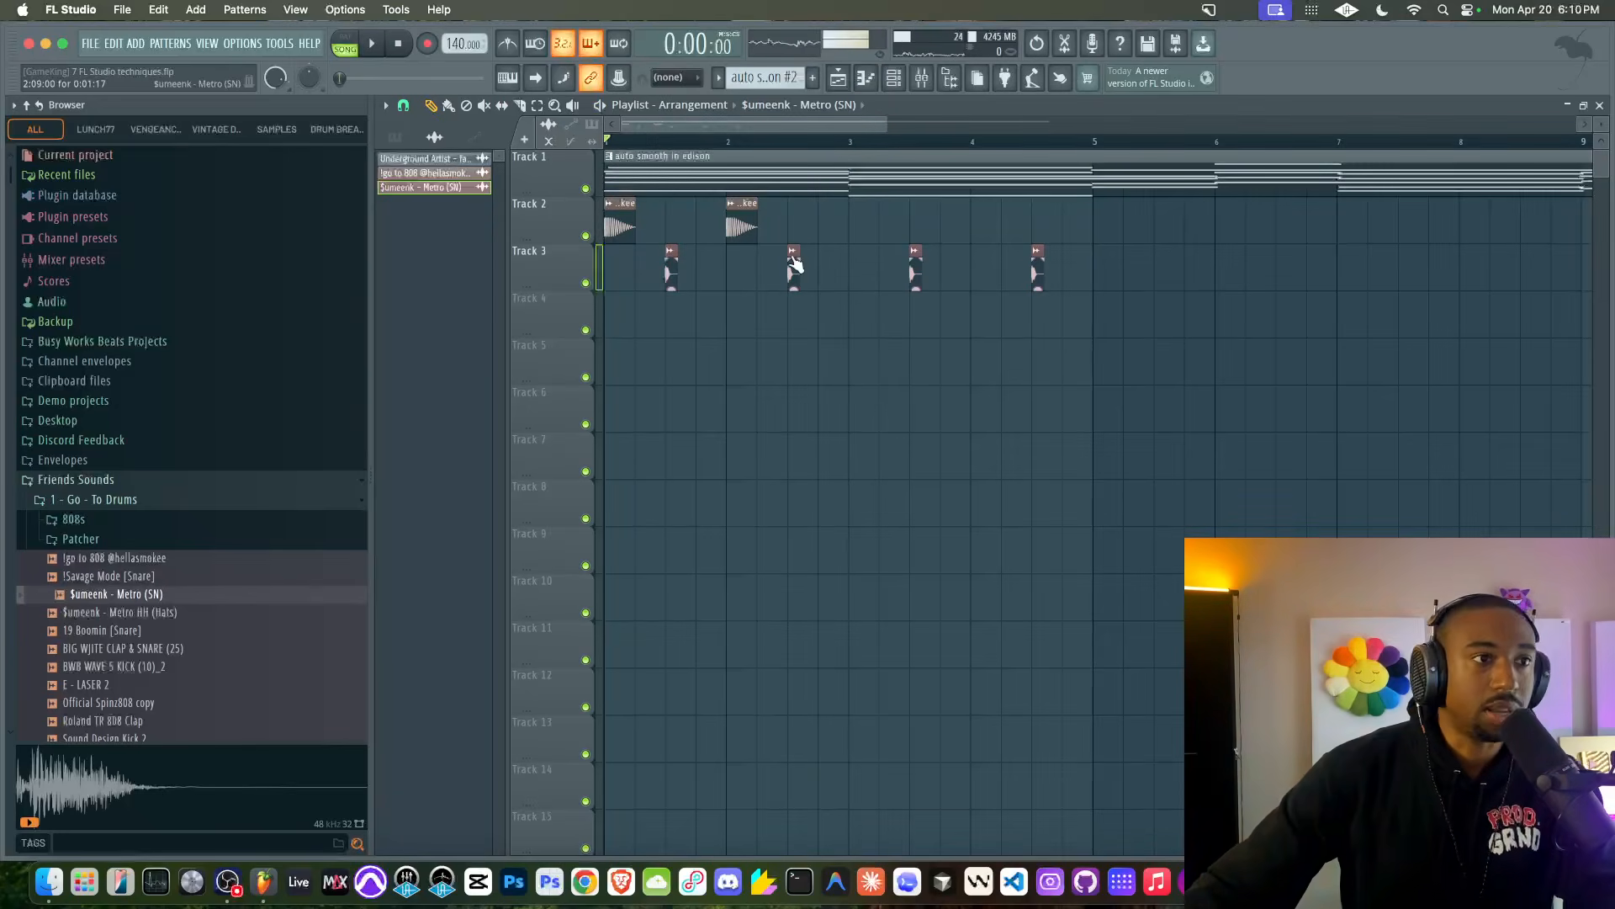
- Play the 808 and snare arrangement from the start to check the rhythm, and stop playback
key("space")
left_click_drag(730, 229, 627, 231, "super")
key("space")
key("space")
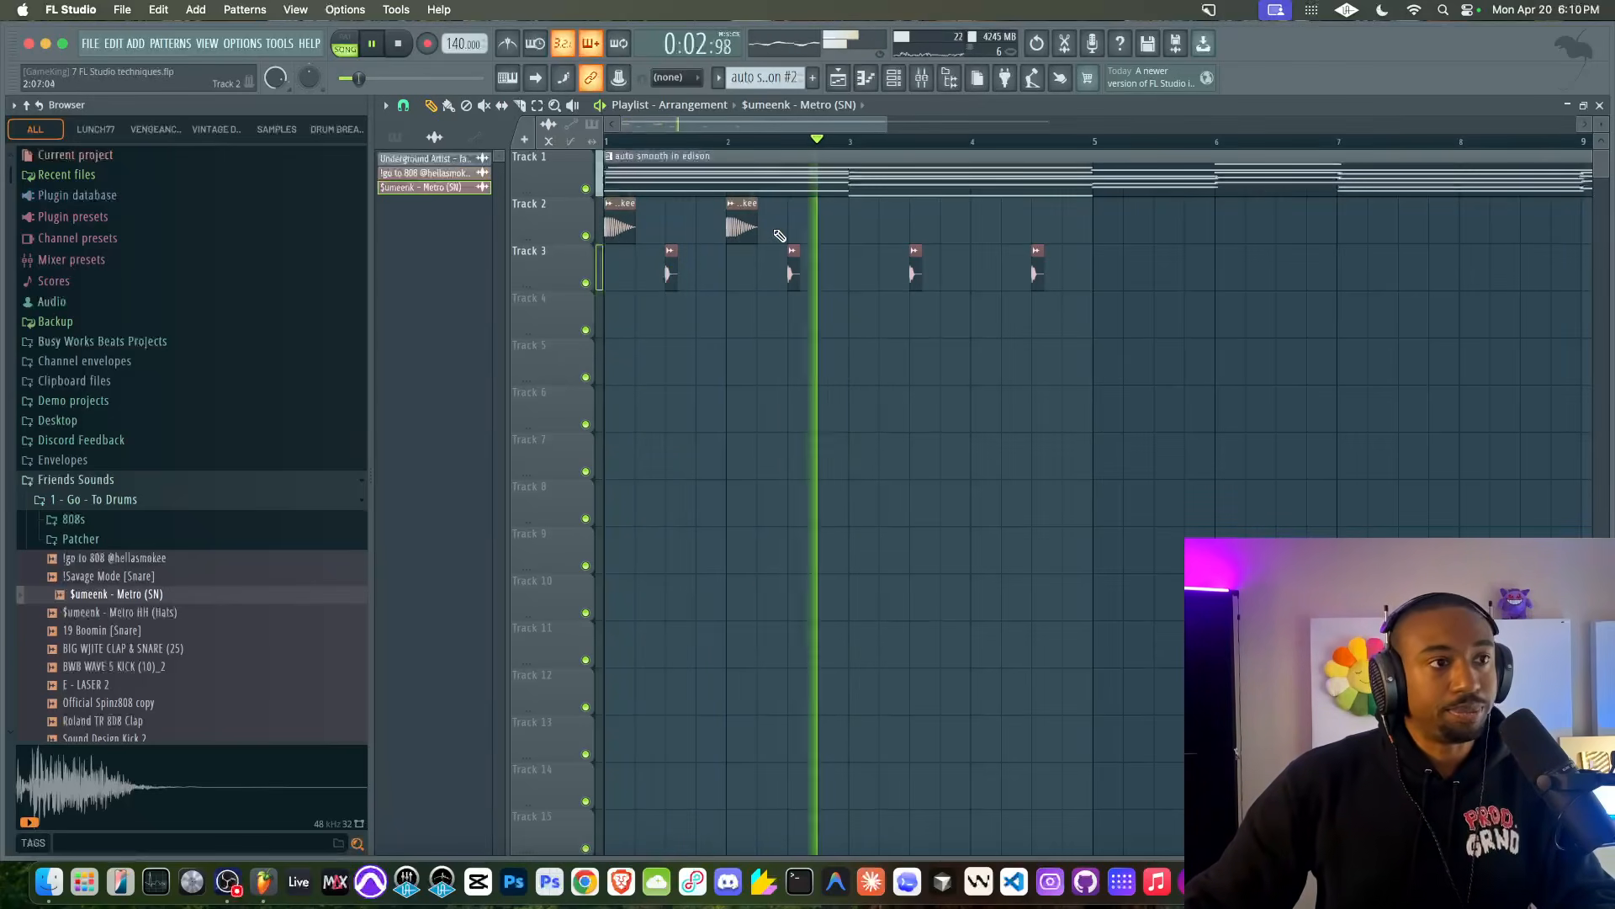
key("space")
- Set the playlist snap to 1/2 beat and inspect the 808 and snare clips up close
left_click(403, 106)
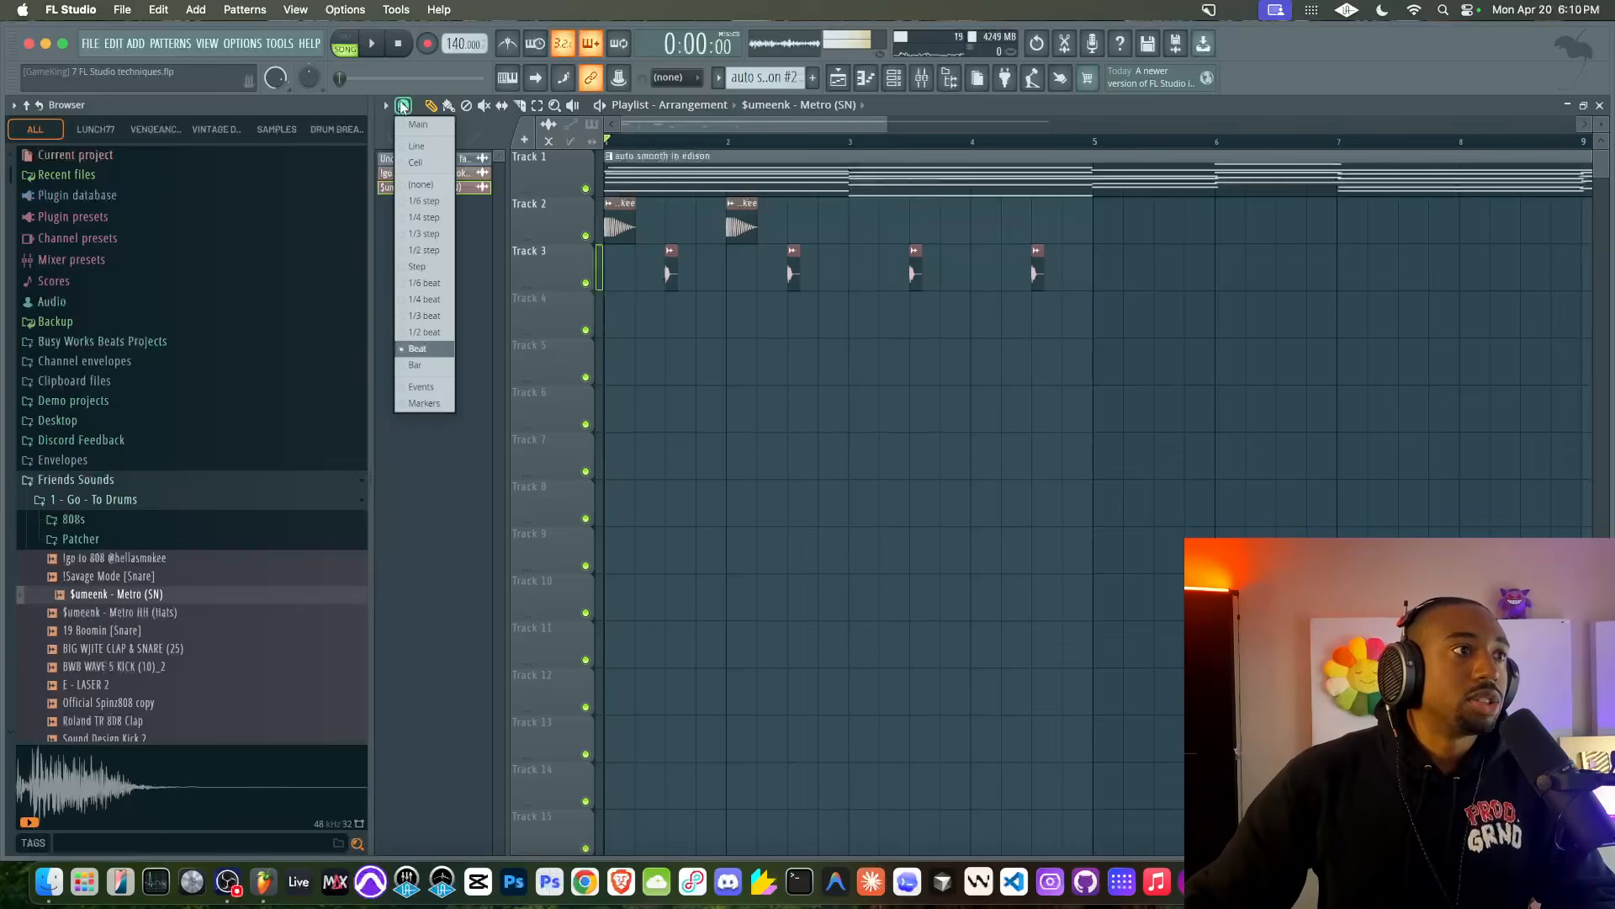
left_click(429, 333)
scroll(846, 259, "up", 4)
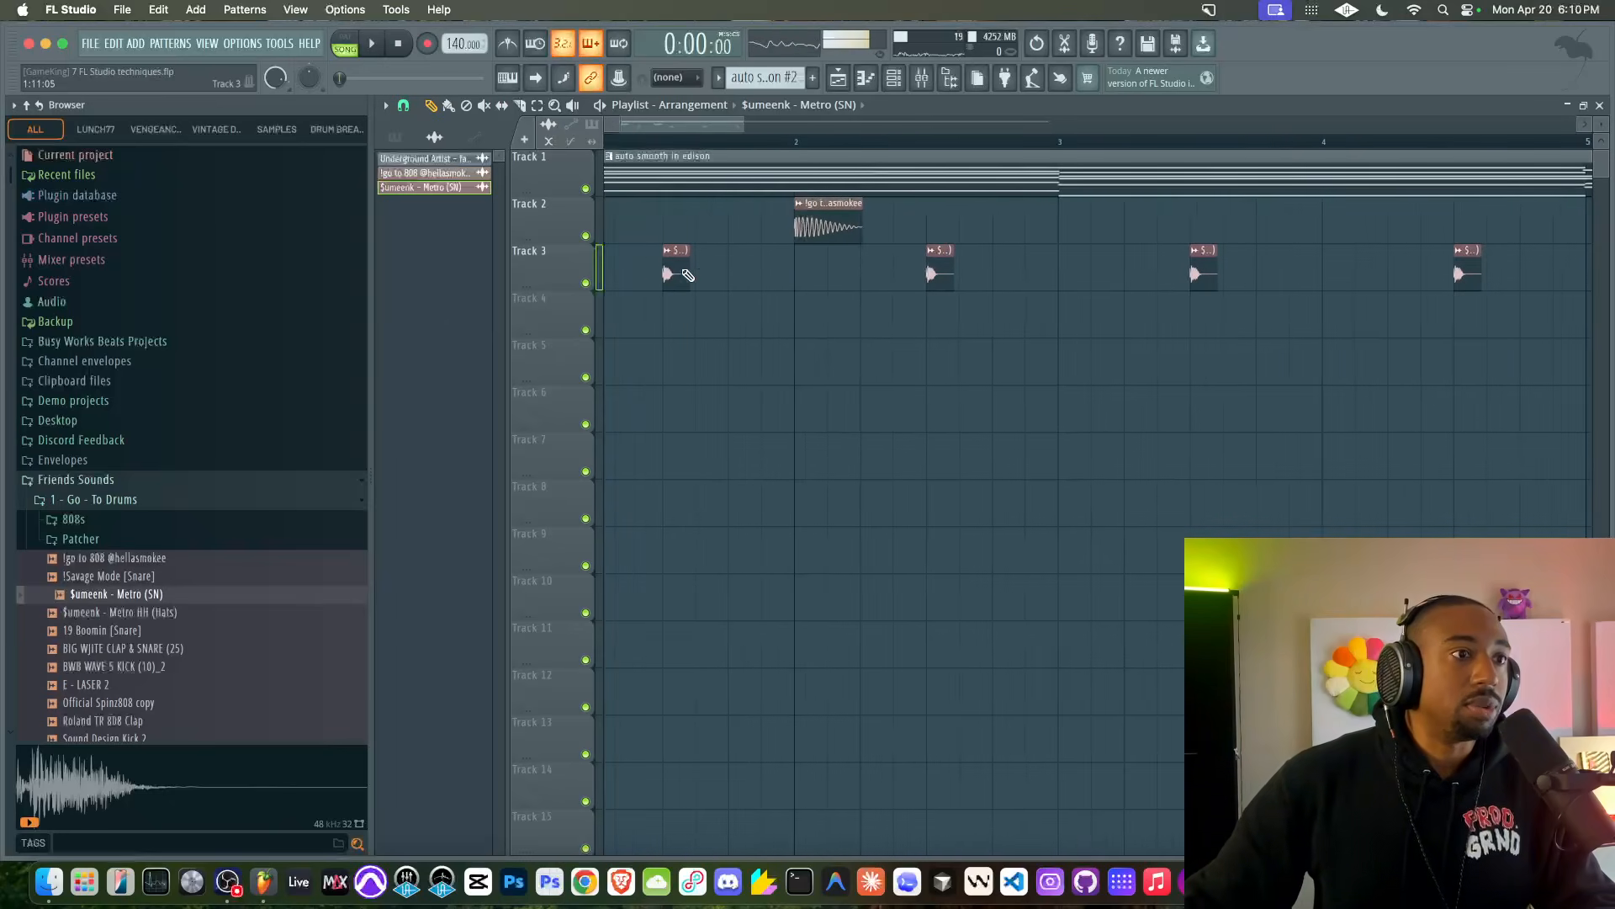
scroll(873, 229, "up", 4)
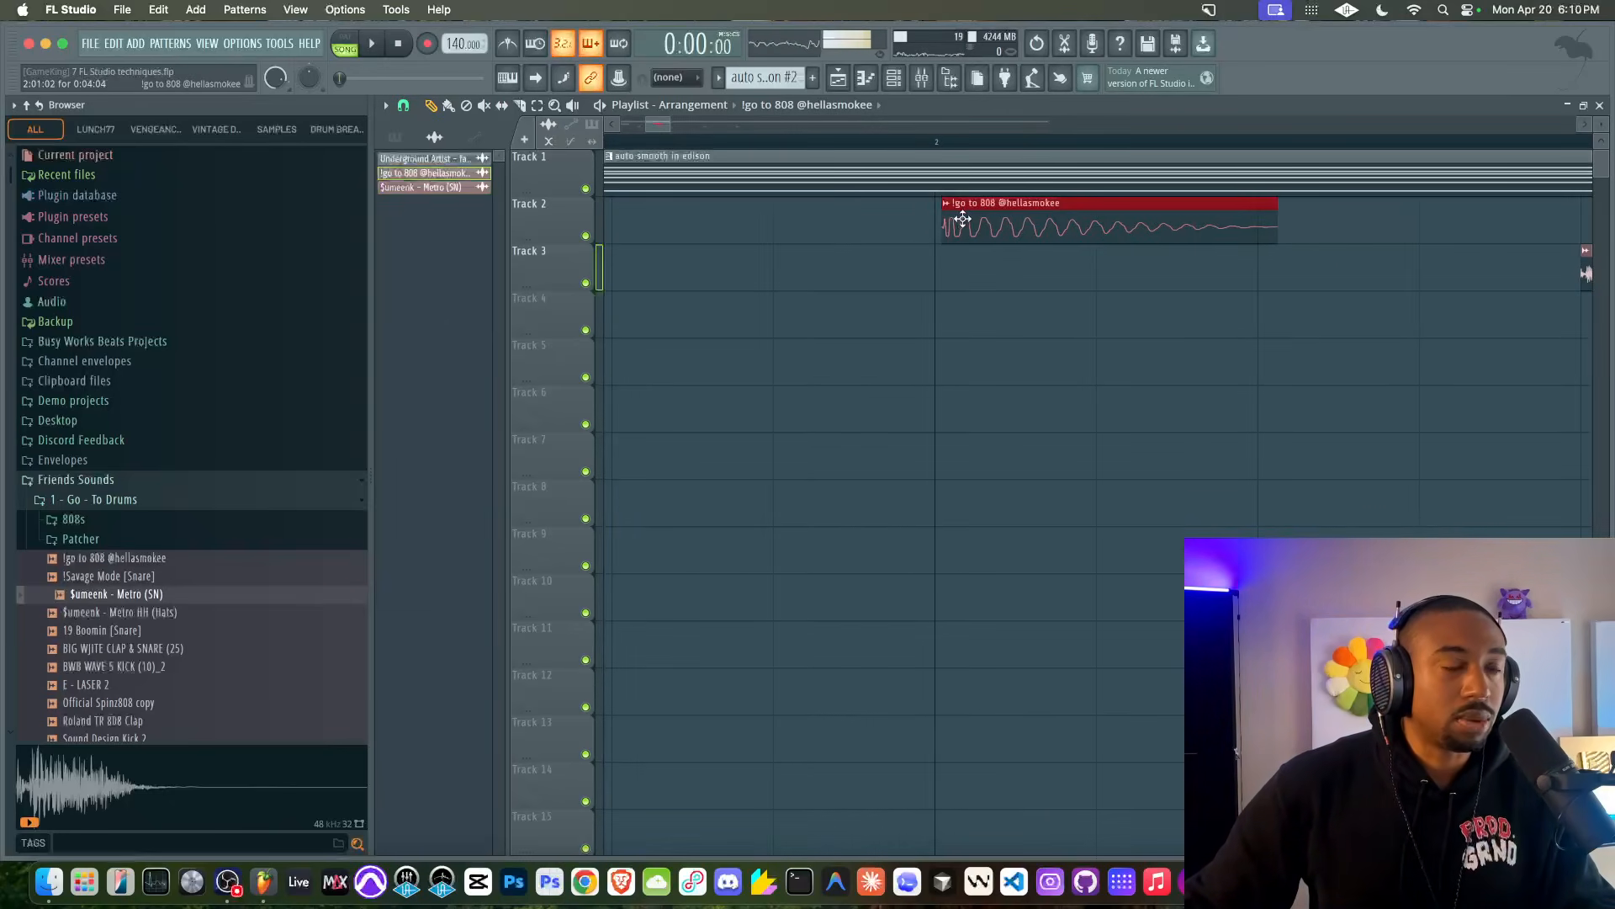
scroll(755, 224, "down", 4)
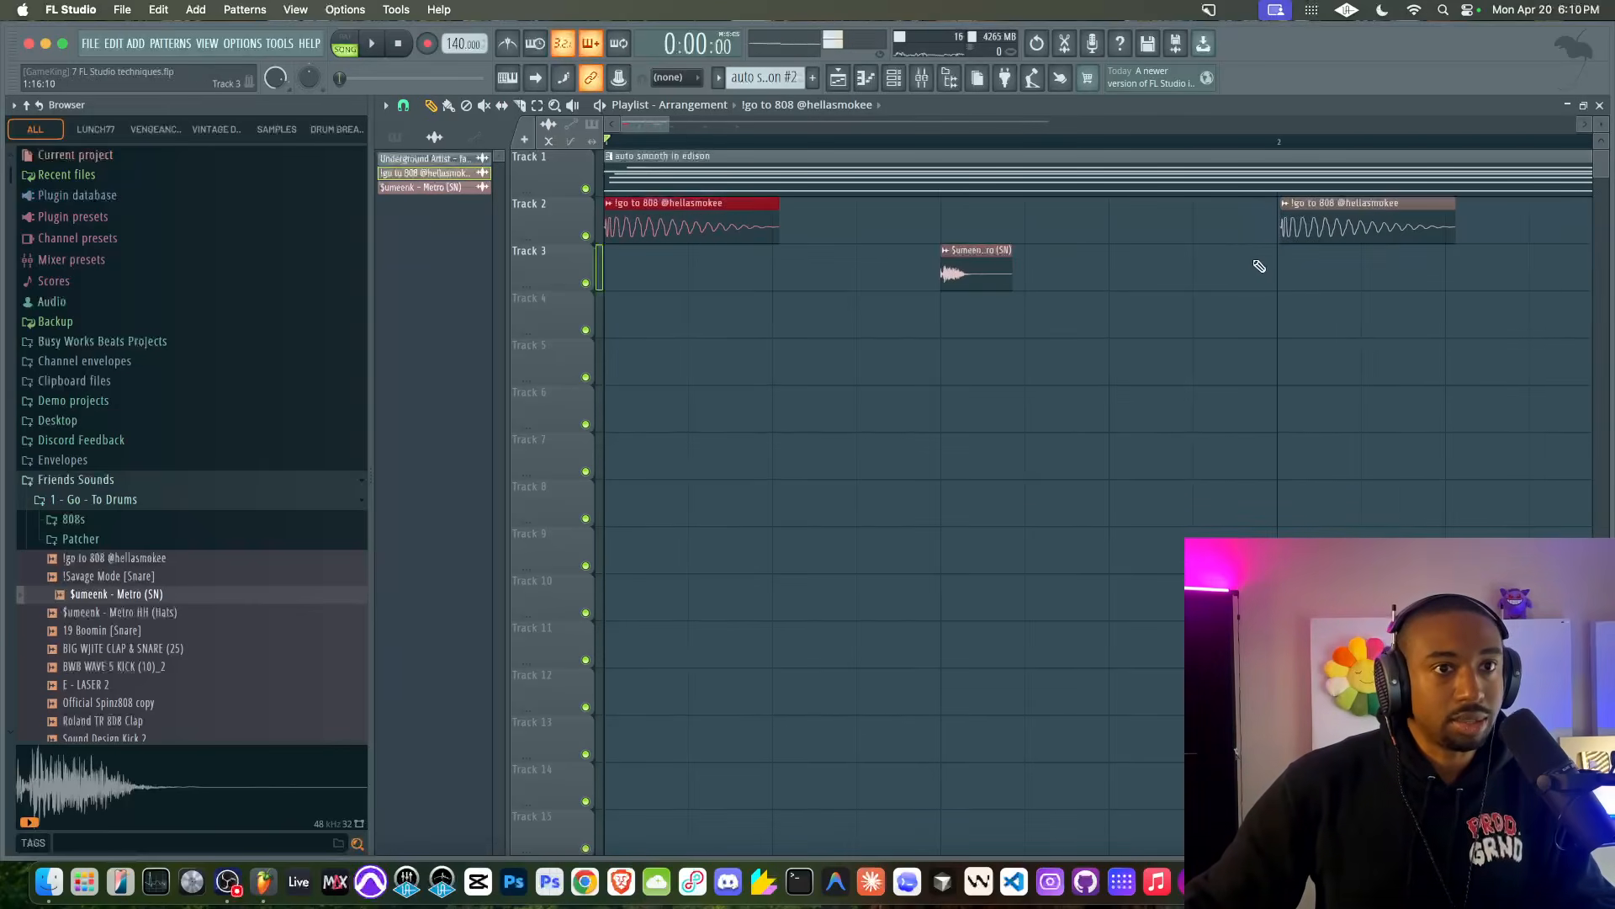
scroll(1321, 229, "up", 2)
scroll(1325, 225, "down", 3)
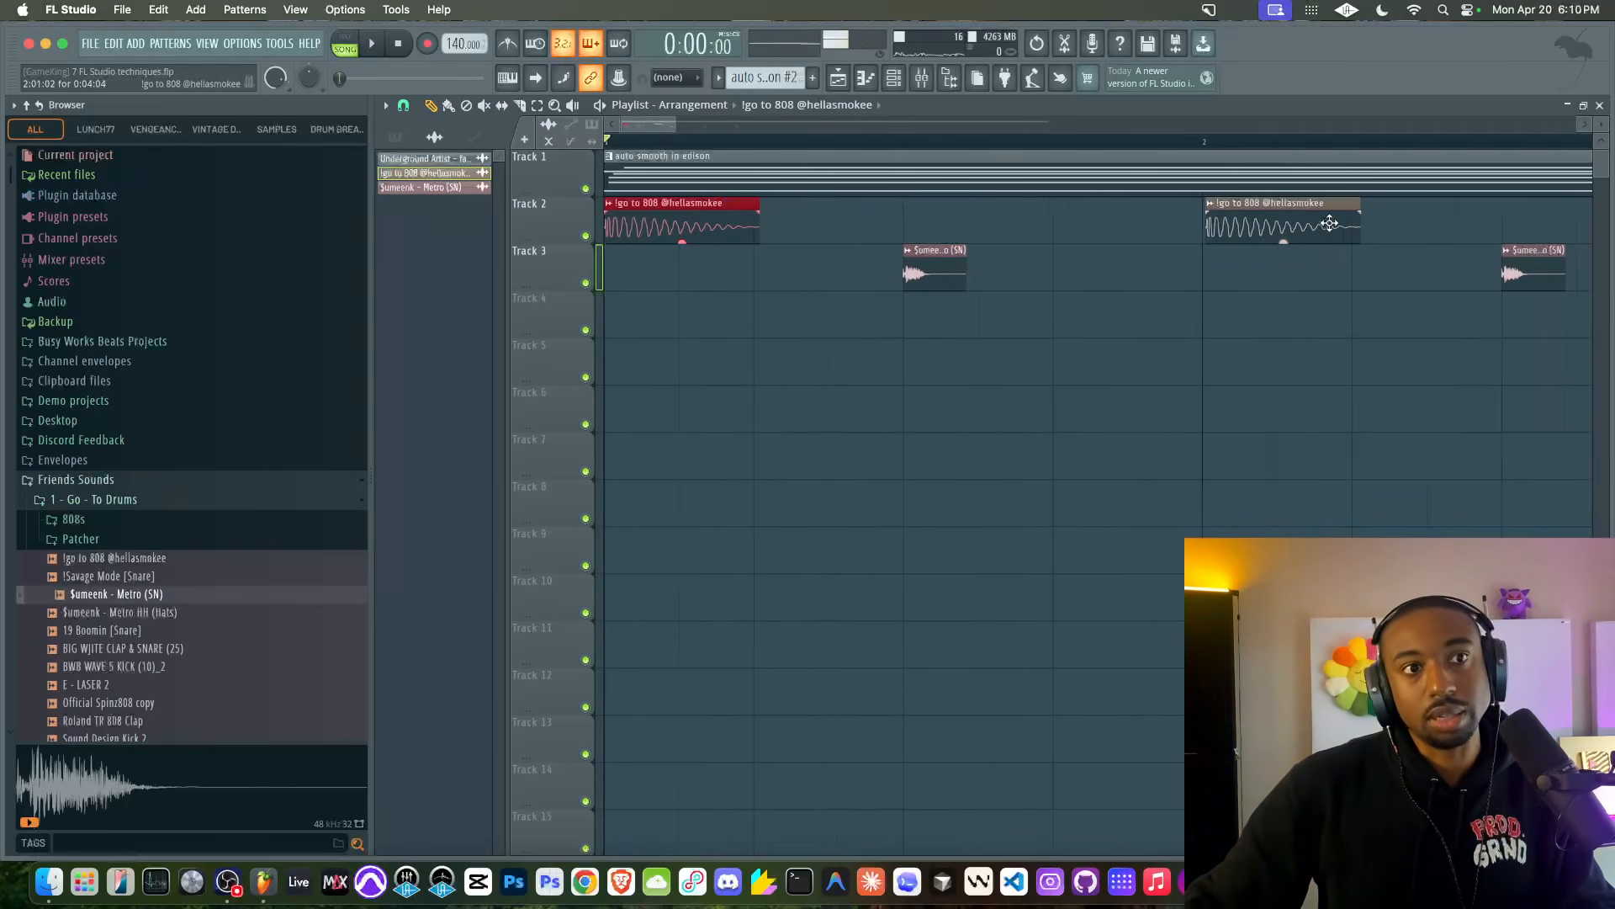
scroll(666, 229, "down", 2)
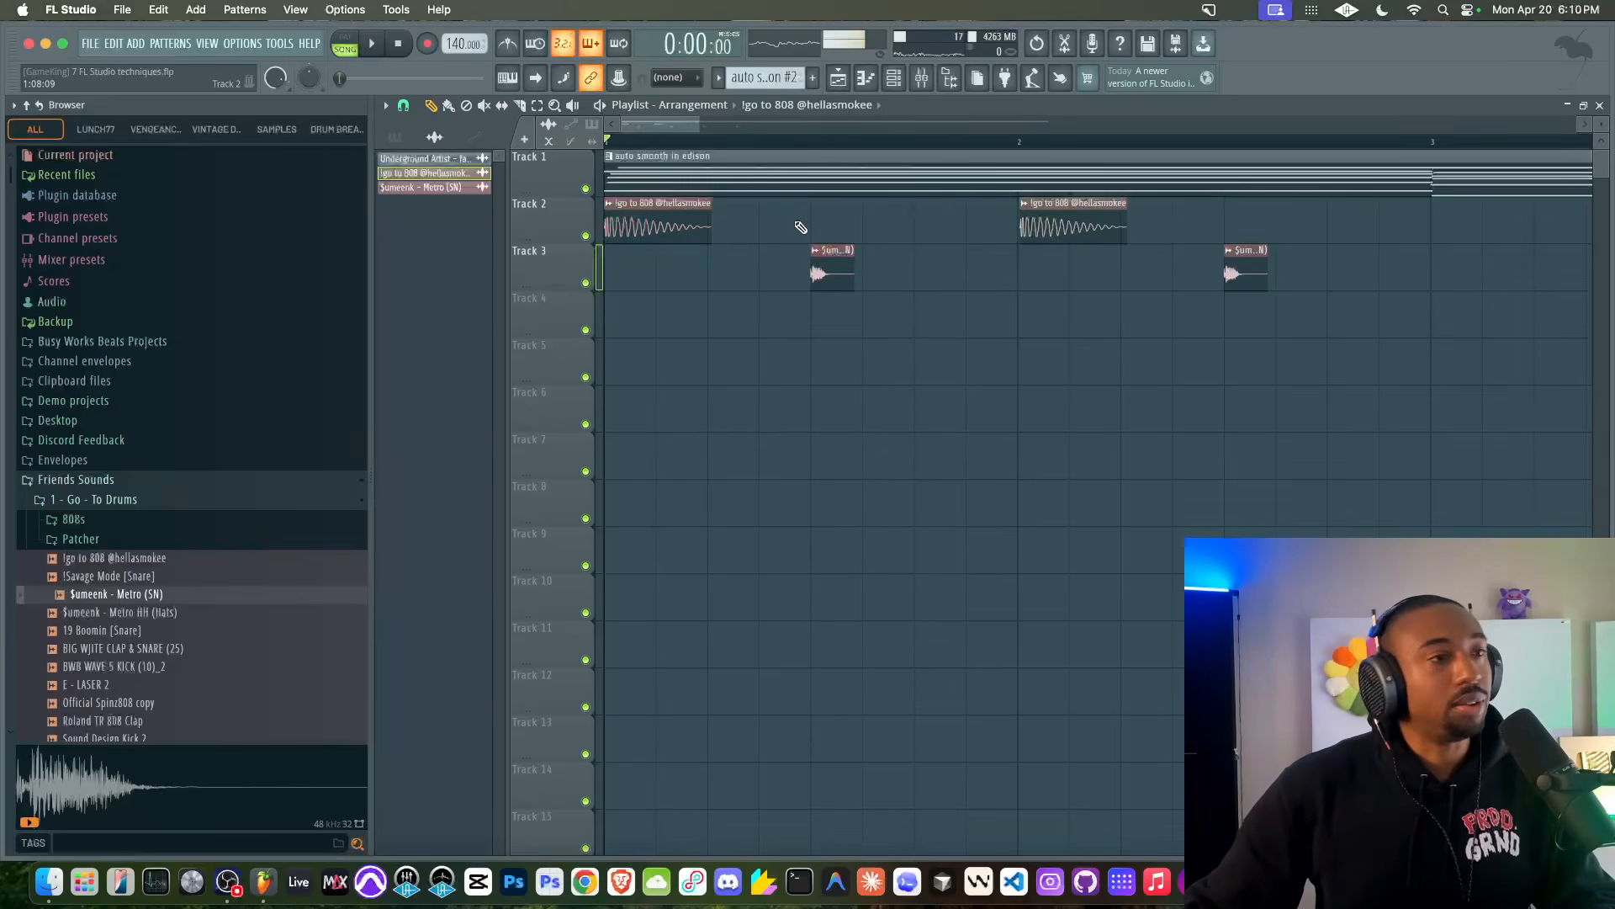
- Place "$umeenk - Metro HH (Hats)" on Track 4 every half beat through bar 1 and duplicate the pattern into bar 2
left_click_drag(147, 609, 612, 328)
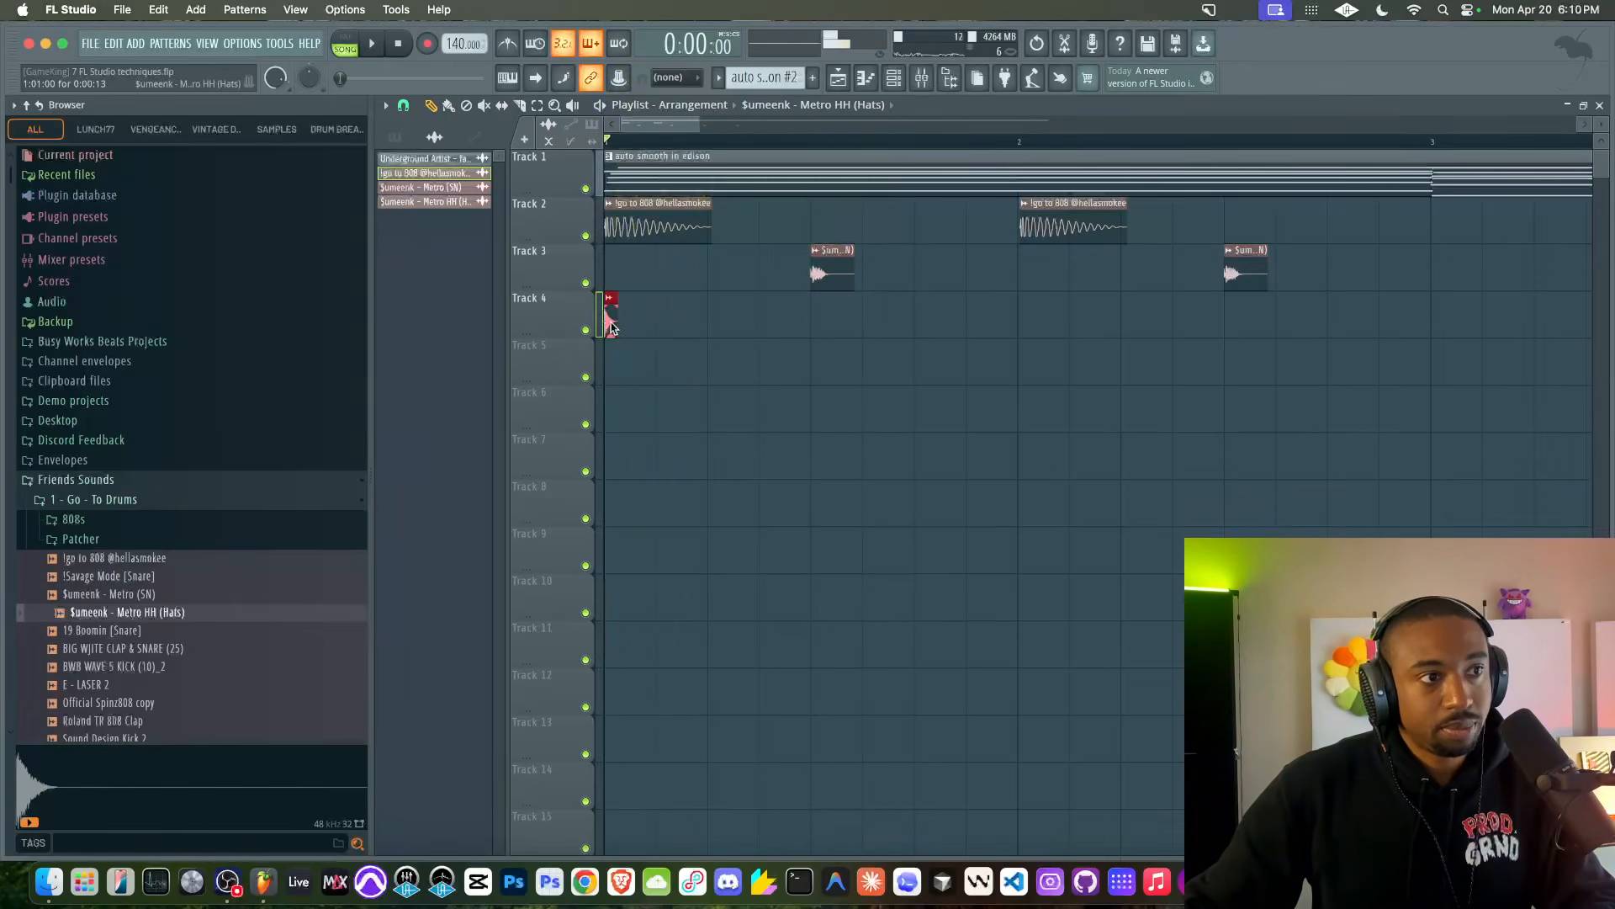
left_click(664, 328)
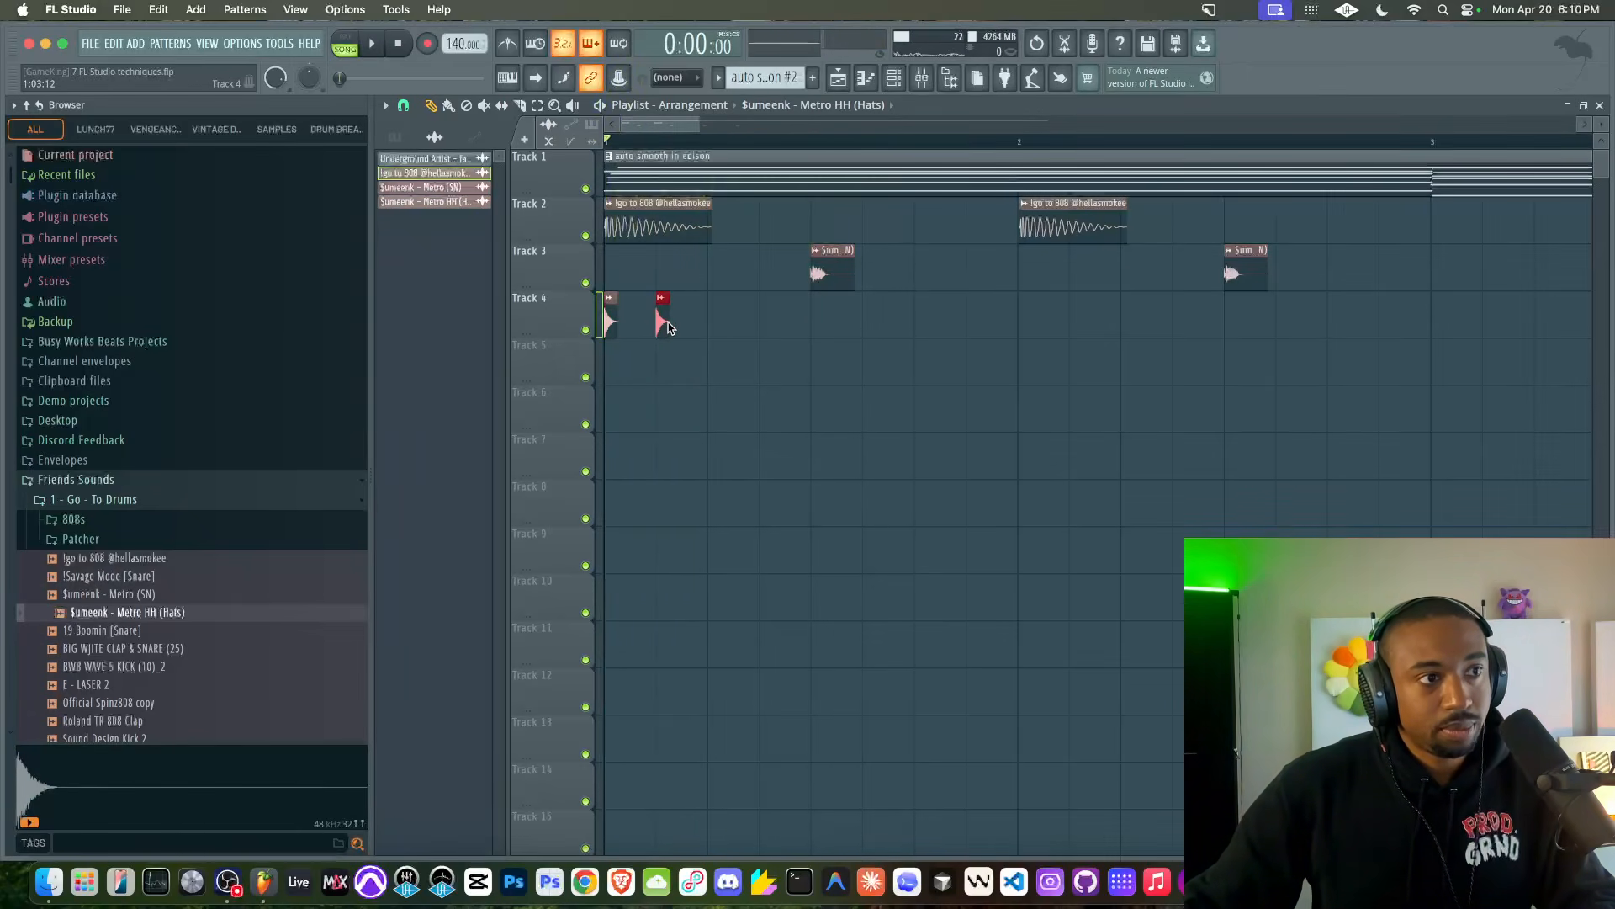
double_click(599, 316)
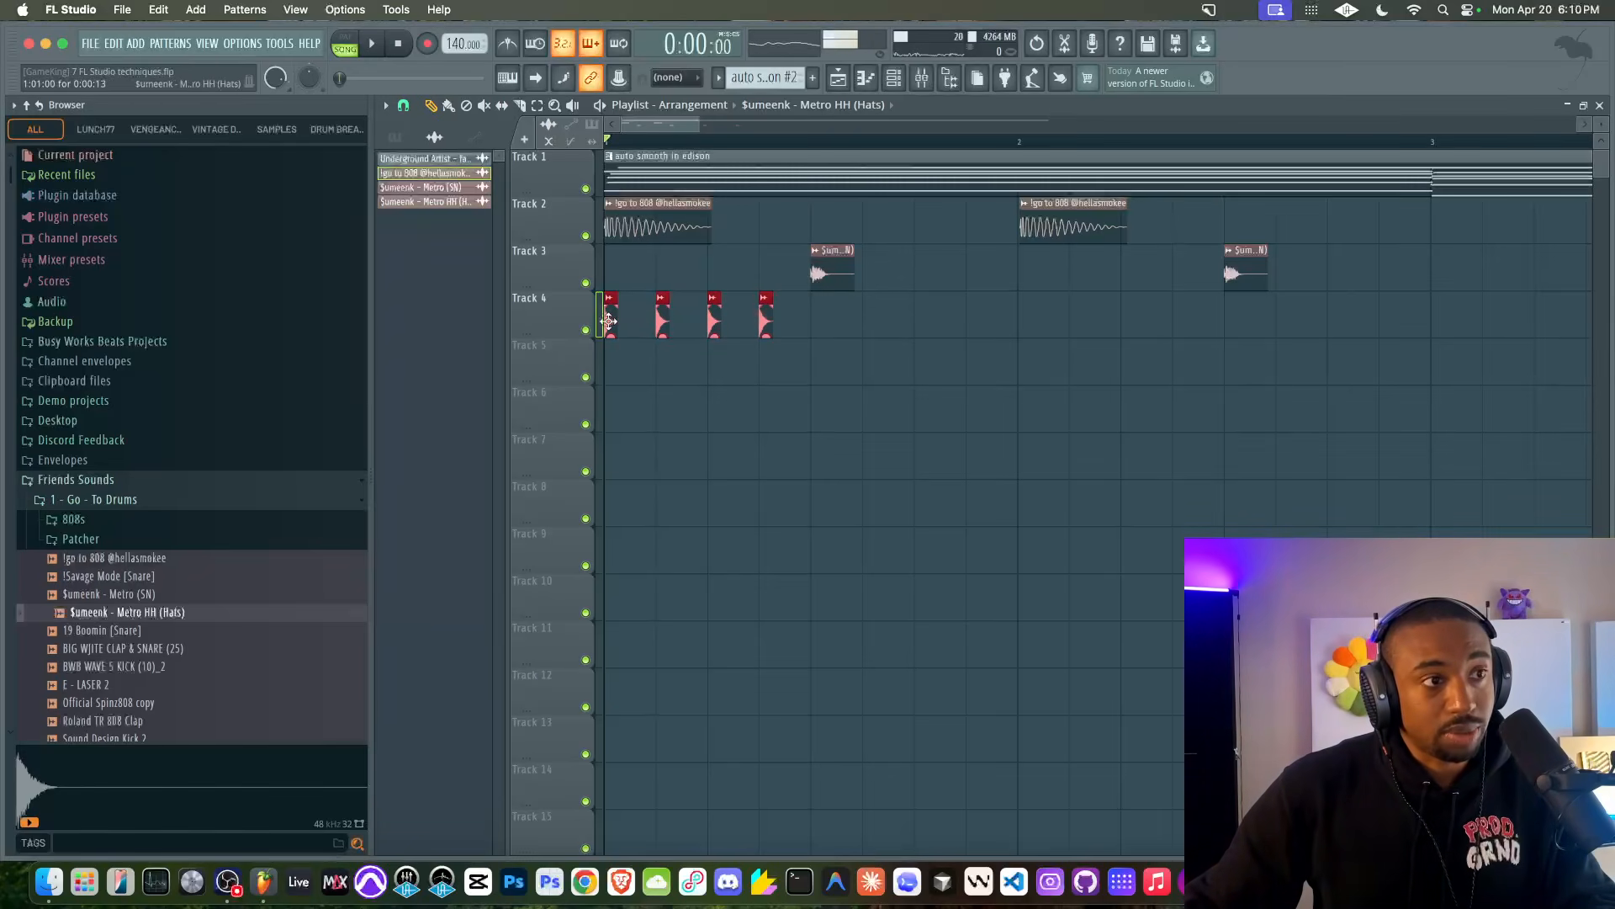
left_click_drag(1006, 326, 596, 334)
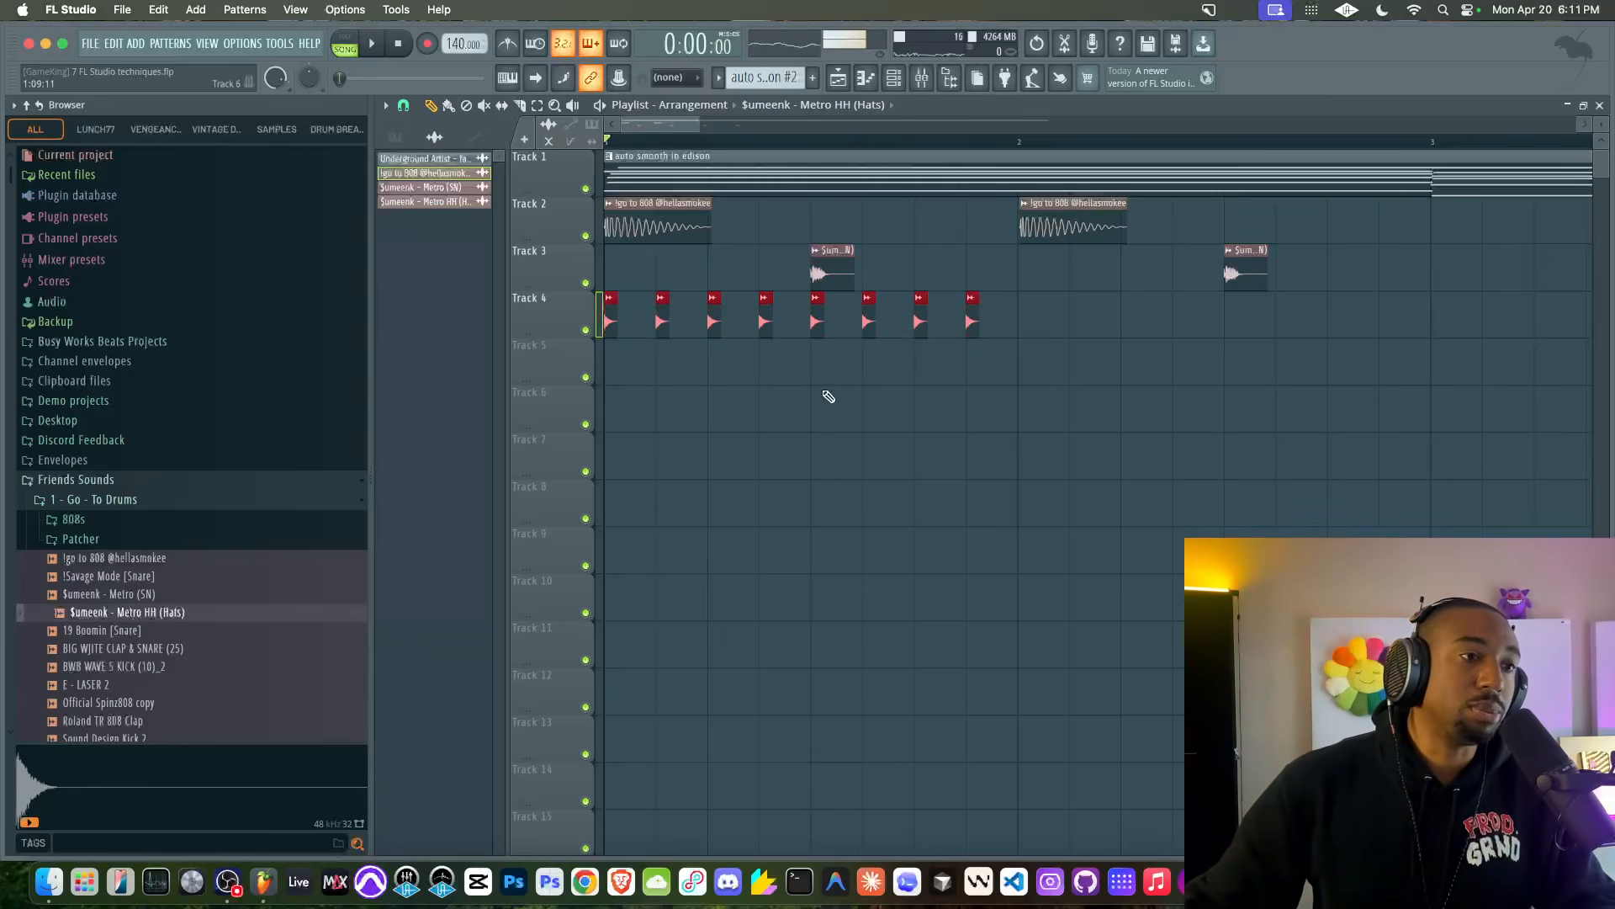
left_click_drag(1069, 370, 600, 328)
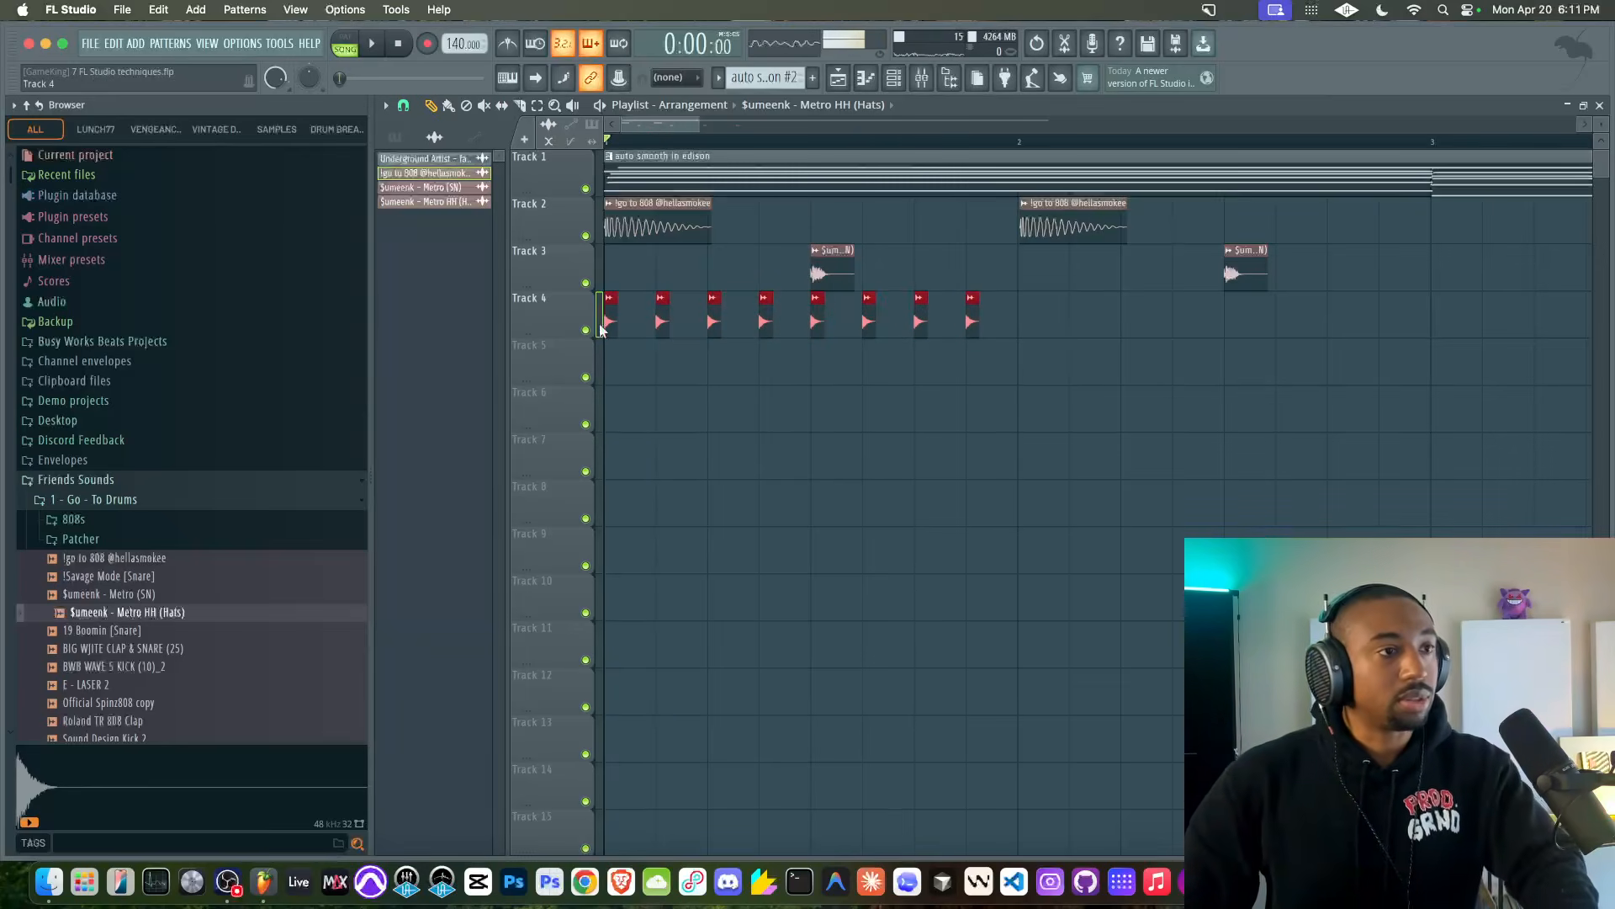
key("ctrl+b")
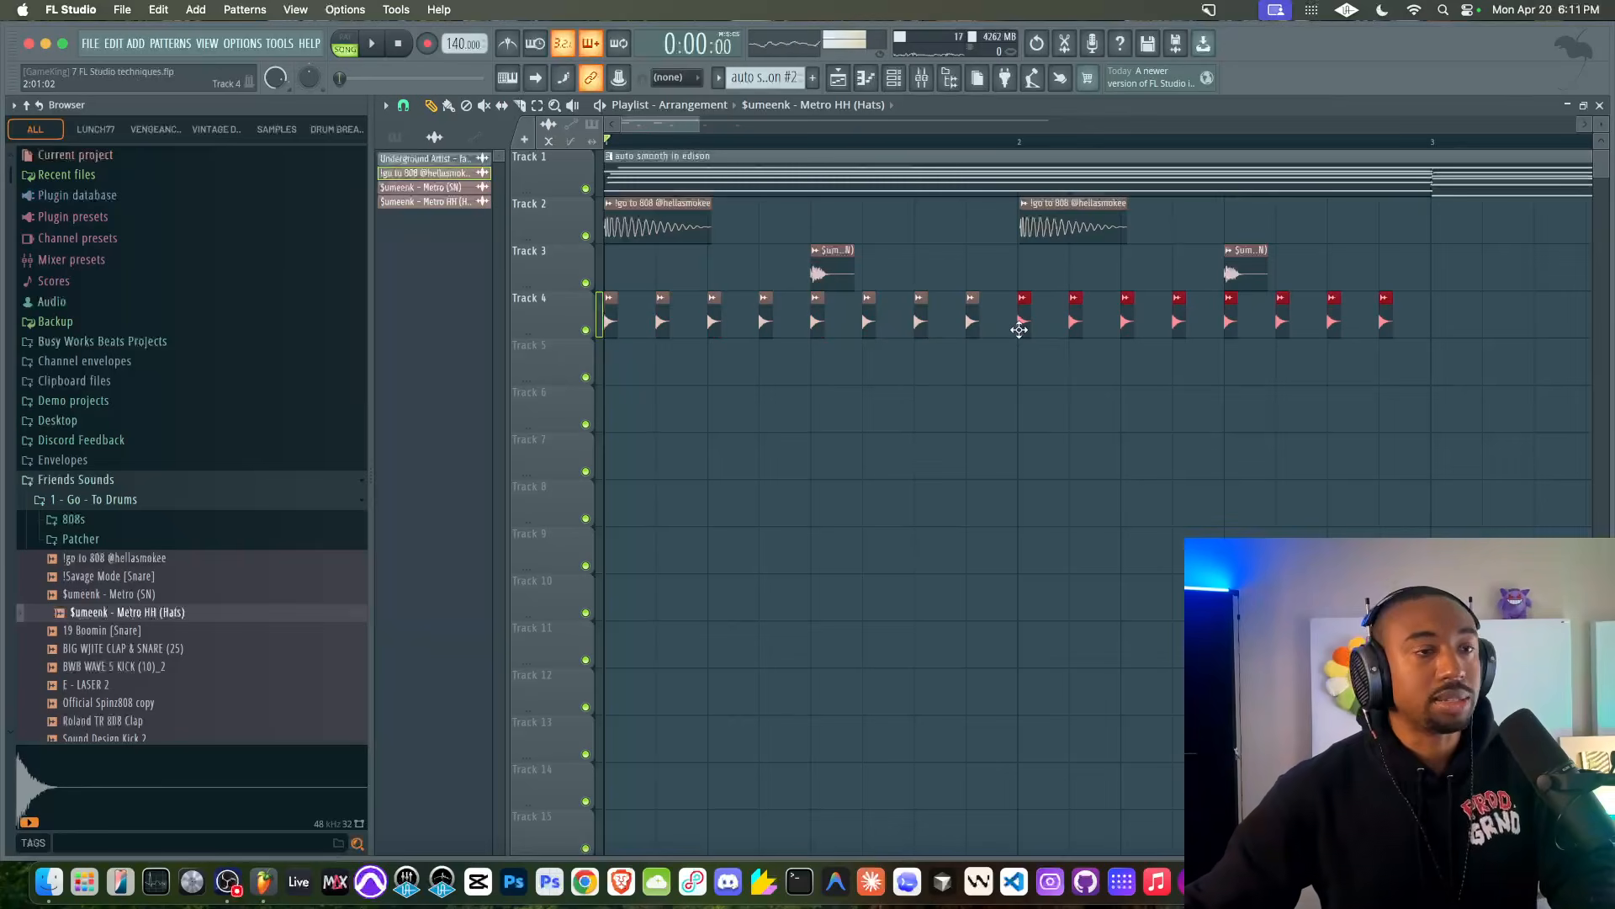
- During playback, duplicate the two-bar hi-hat pattern into bars 3 and 4 on Track 4, and stop playback
scroll(944, 275, "down", 1)
key("space")
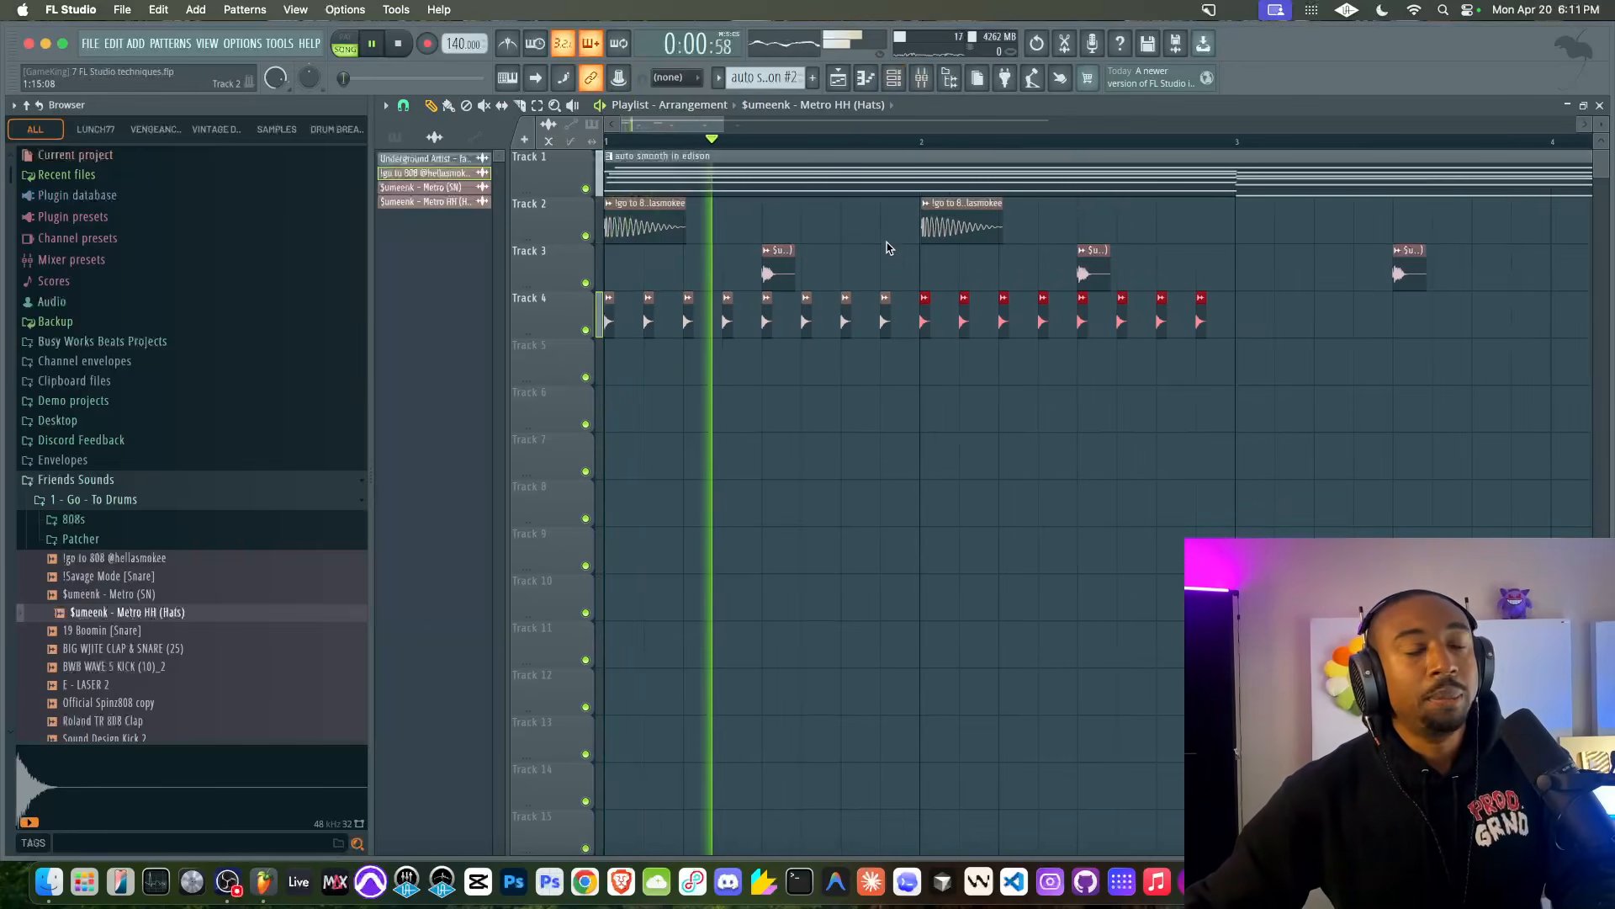
scroll(892, 246, "down", 2)
left_click_drag(995, 319, 594, 311)
key("ctrl+b")
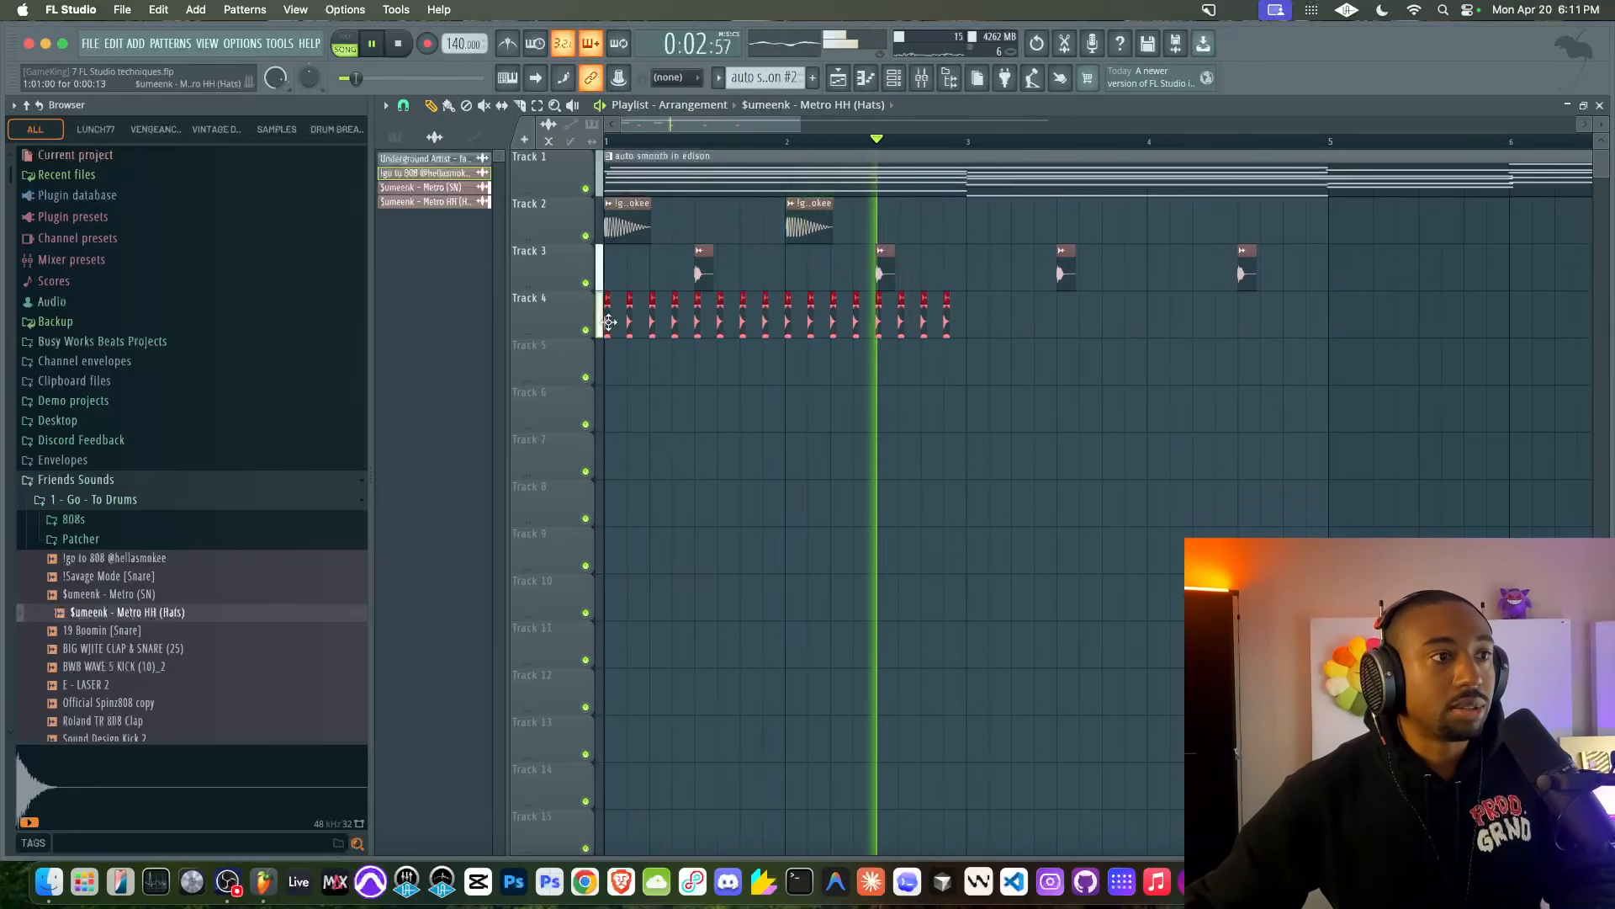
key("space")
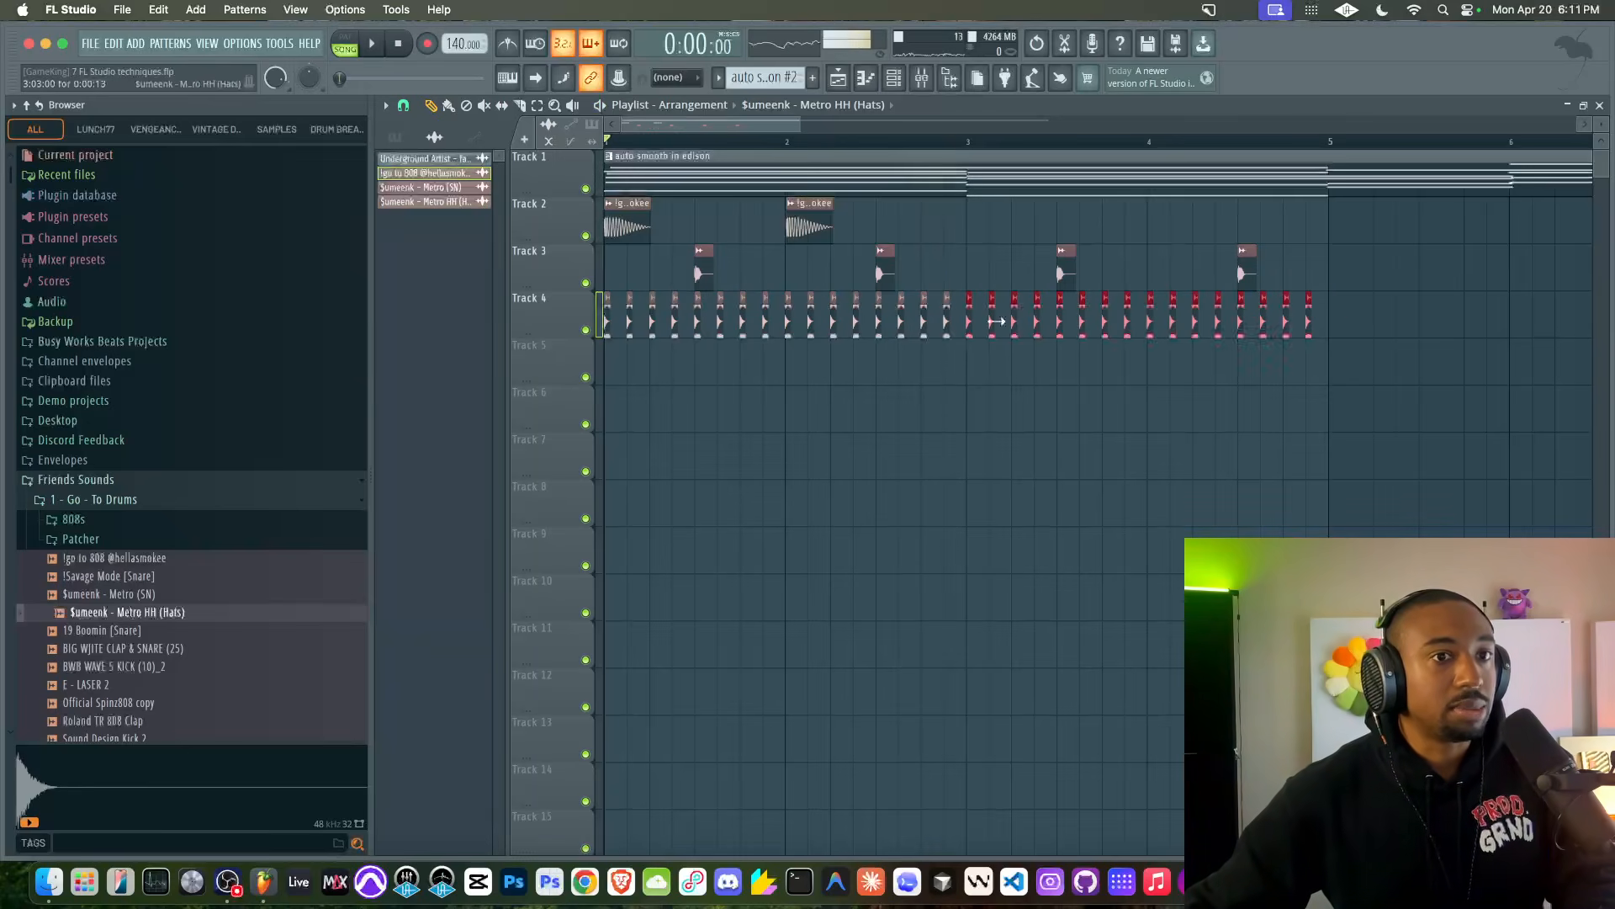
- Select bars 1 to 4 of the playlist as the loop range, start playback, and deselect the clips
left_click_drag(1319, 141, 607, 143)
key("space")
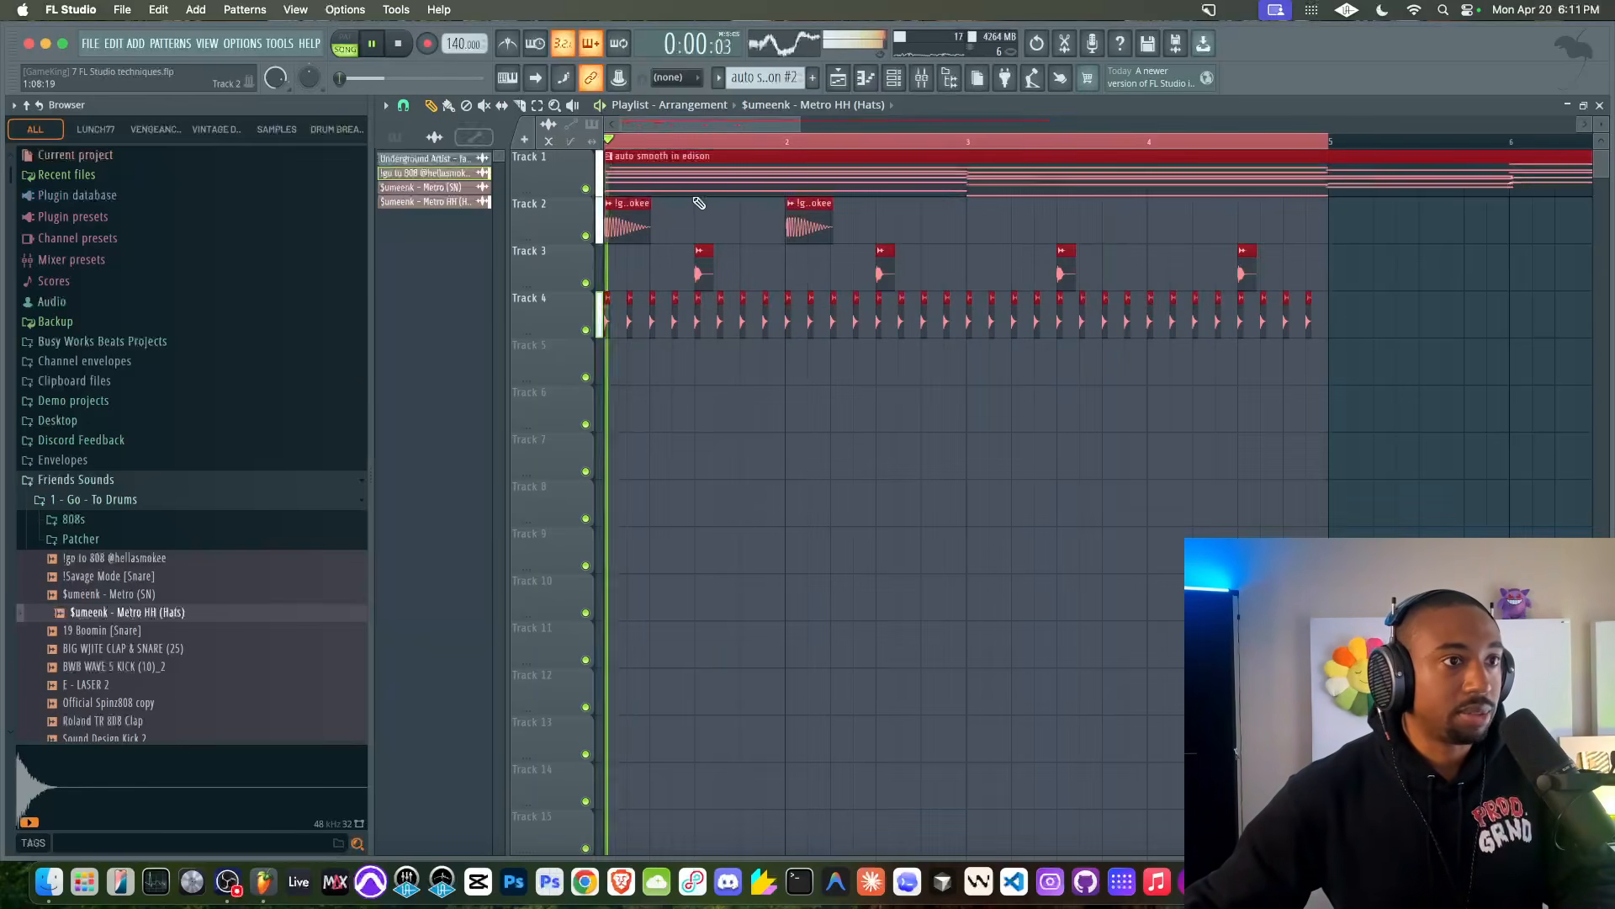
key("ctrl+d")
- Arrange the Track 2 808s at bar 1, beats 2 and 3.5 of bar 2, bar 3, and beats 2 and 3.5 of bar 4
left_click_drag(814, 231, 860, 229)
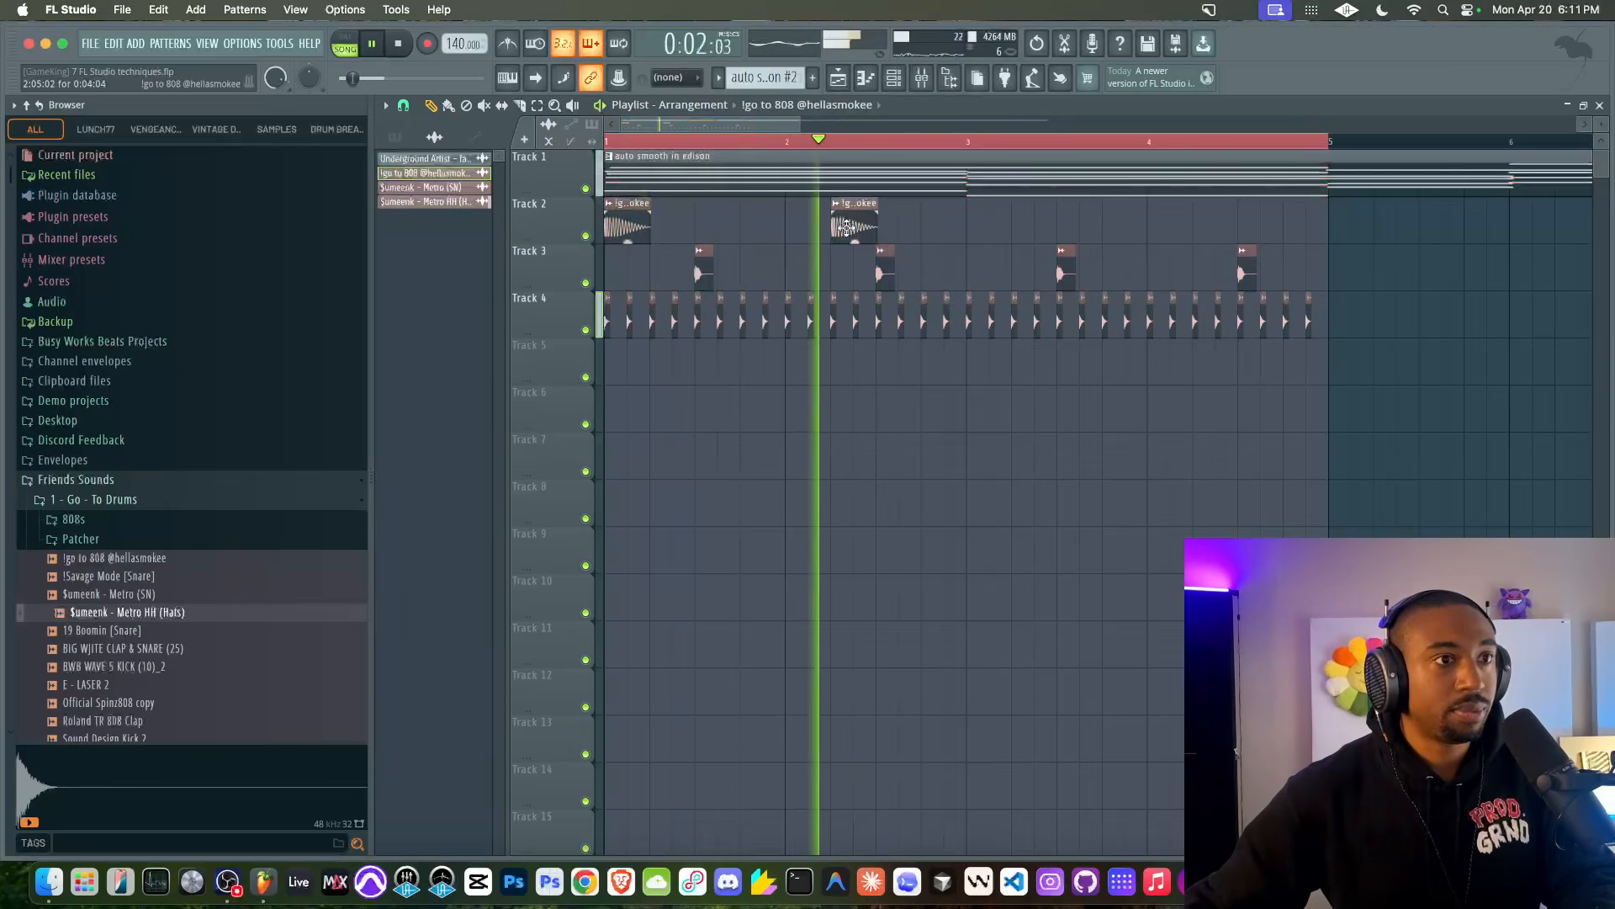
left_click(919, 225)
key("space")
key("space")
mouse_move(962, 220)
left_mouse_down()
mouse_move(581, 233)
mouse_move(1013, 219)
mouse_move(993, 219)
left_mouse_up()
right_click(1091, 231)
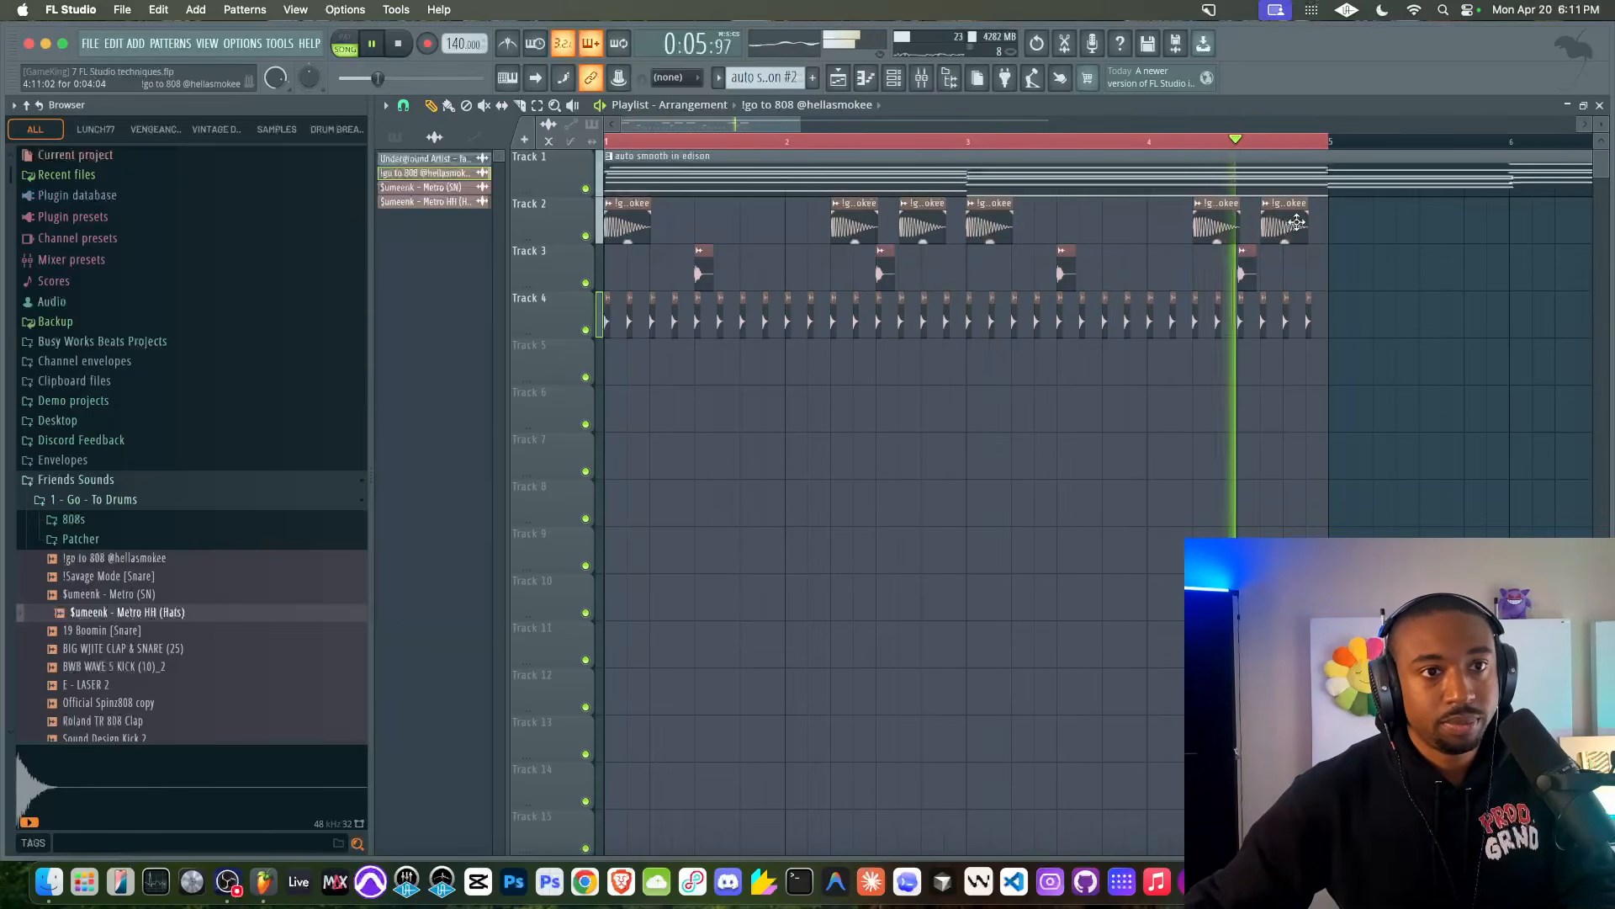
left_click_drag(1319, 202, 839, 229)
key("space")
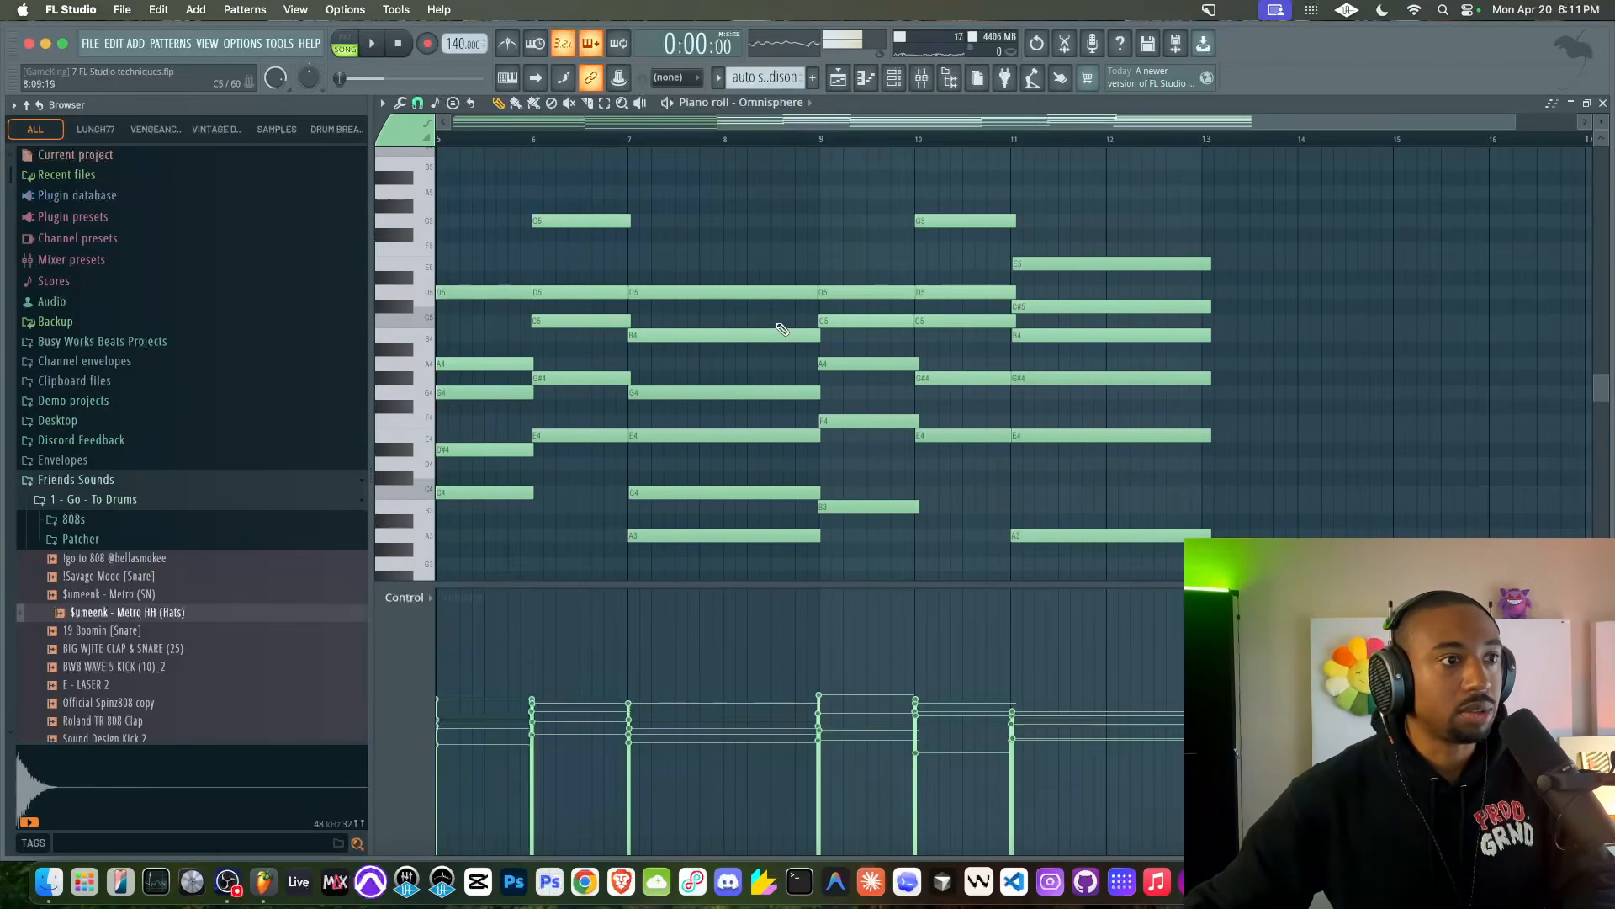
- Delete the Omnisphere chord spanning bars 7 to 9 in the piano roll and return to the playlist
key("space")
scroll(722, 294, "left", 3)
left_click_drag(1039, 241, 1045, 607)
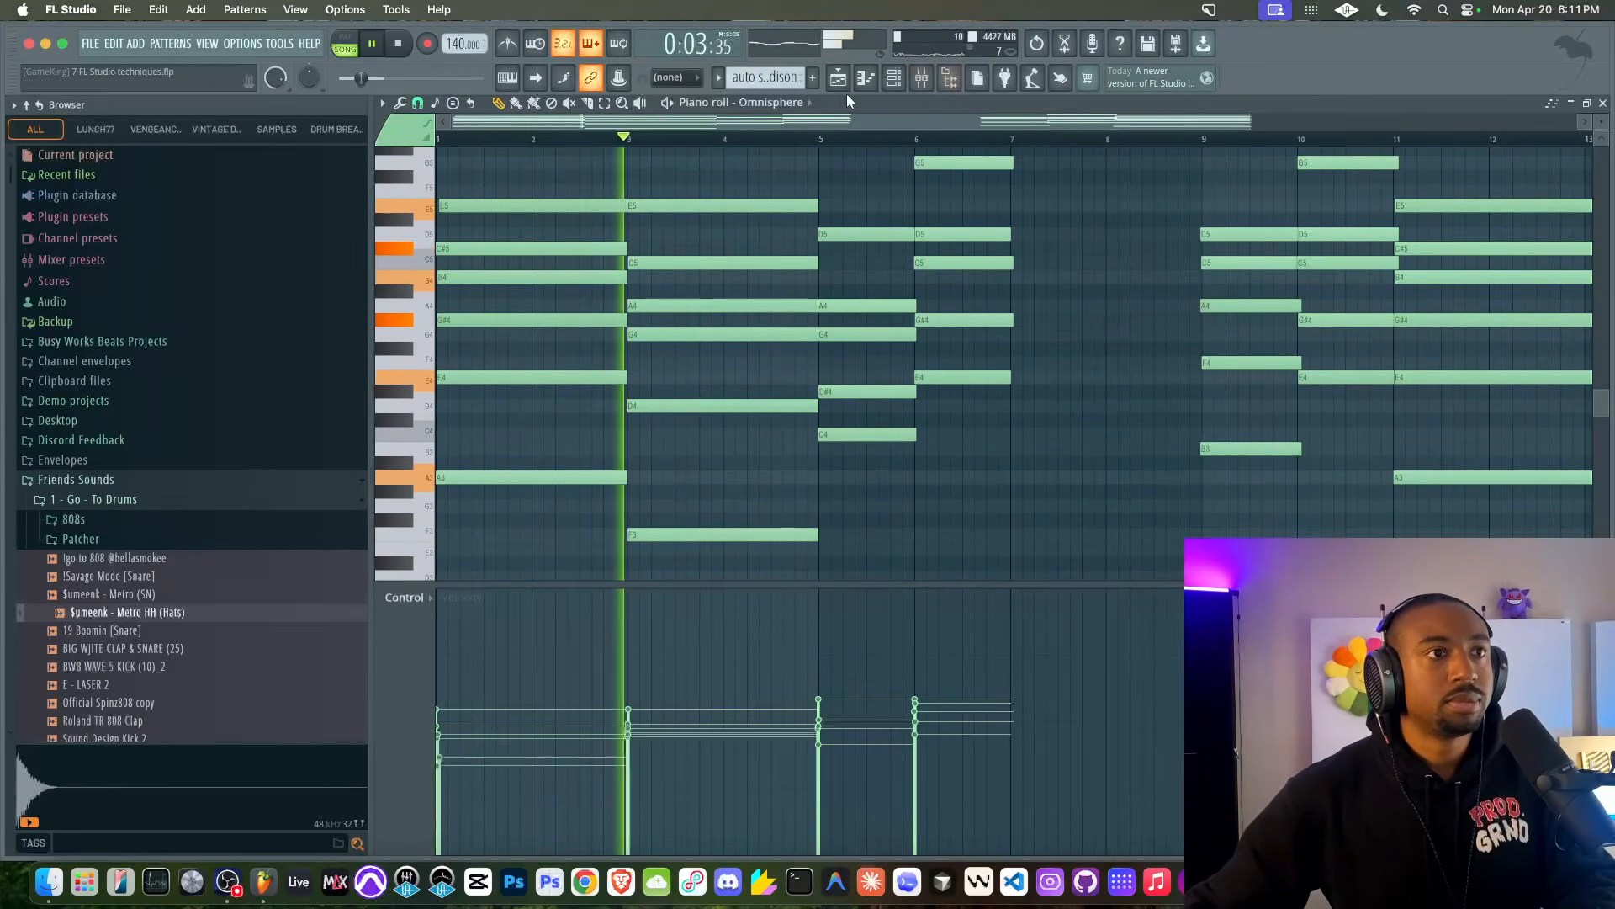
left_click(838, 77)
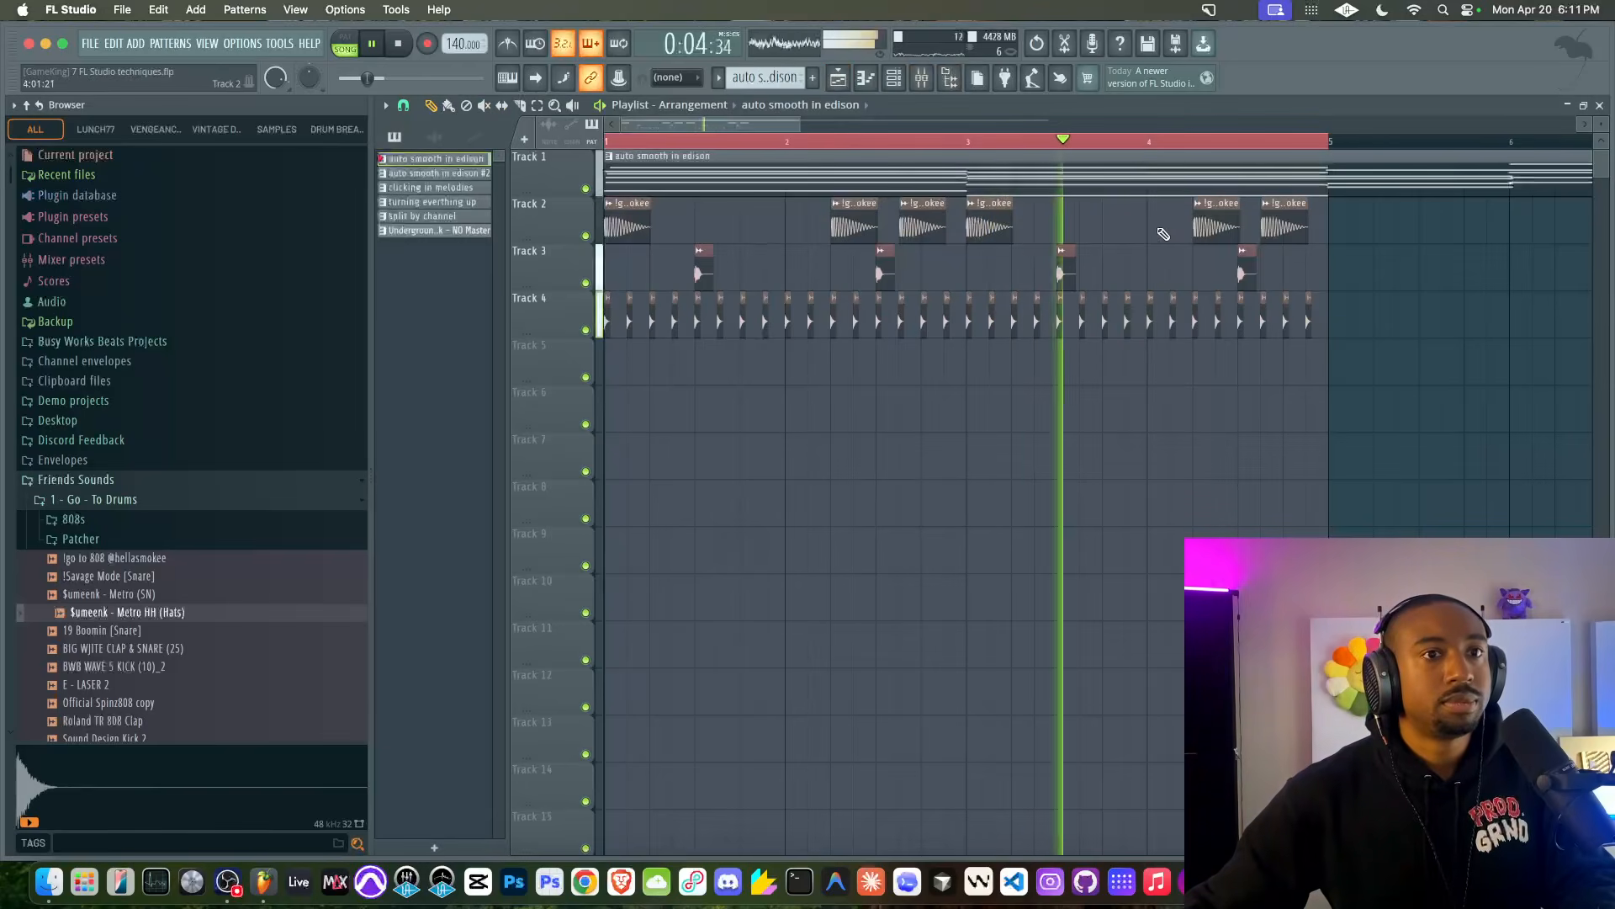
- Delete the Omnisphere chord between bars 5 and 6 in the piano roll and return to the playlist
double_click(1314, 182)
scroll(841, 273, "left", 2)
scroll(840, 273, "up", 1)
left_click_drag(631, 227, 631, 477)
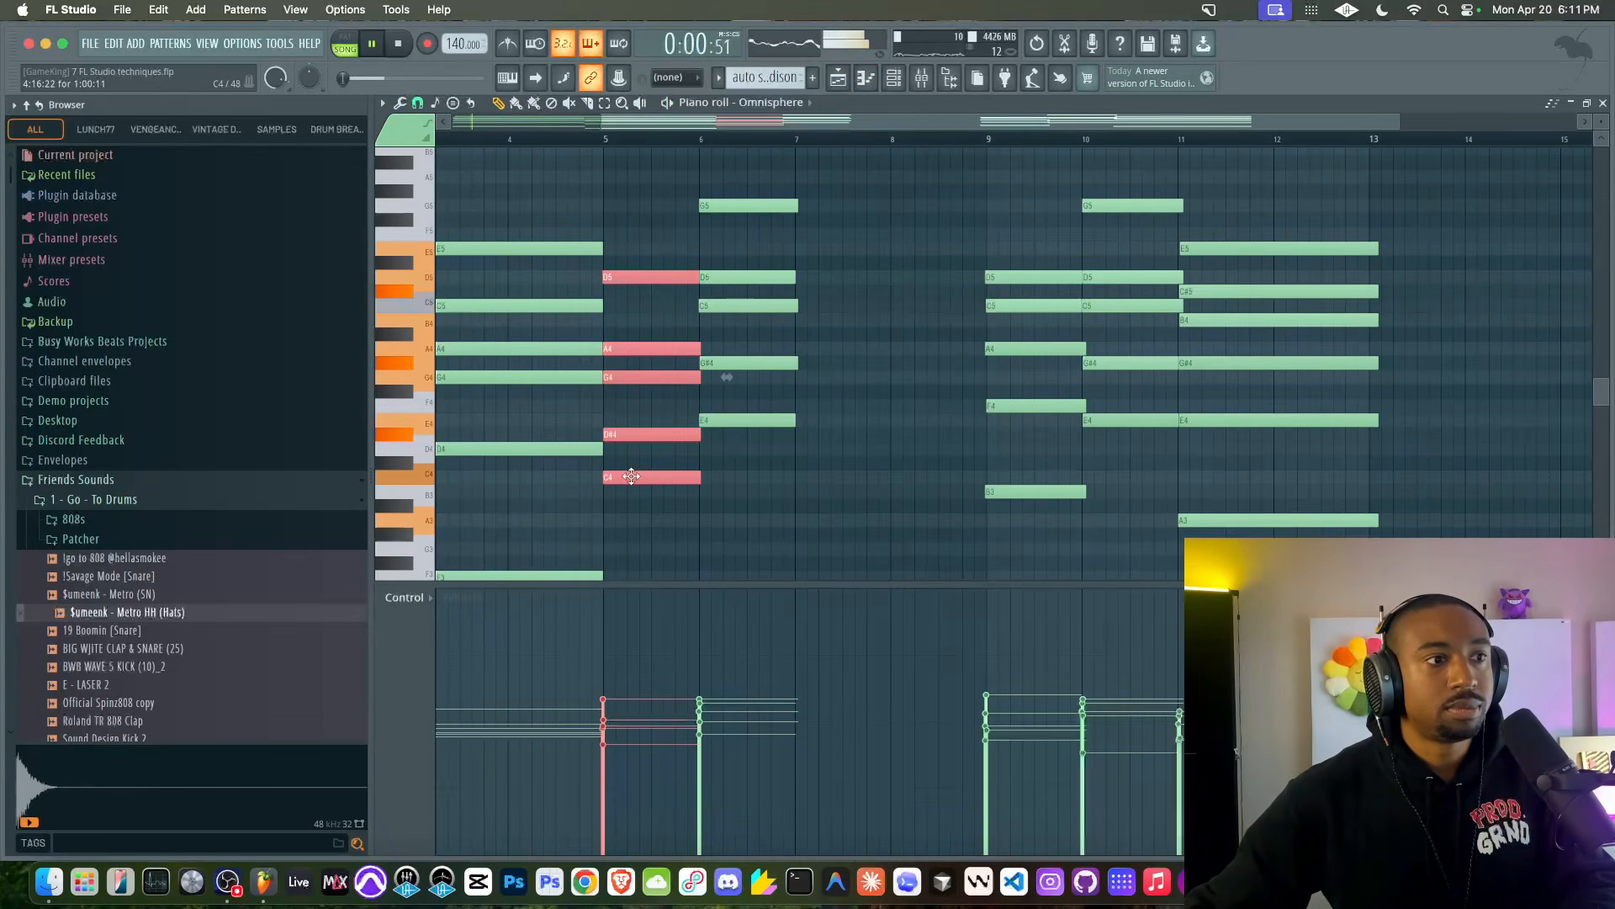
key("Delete")
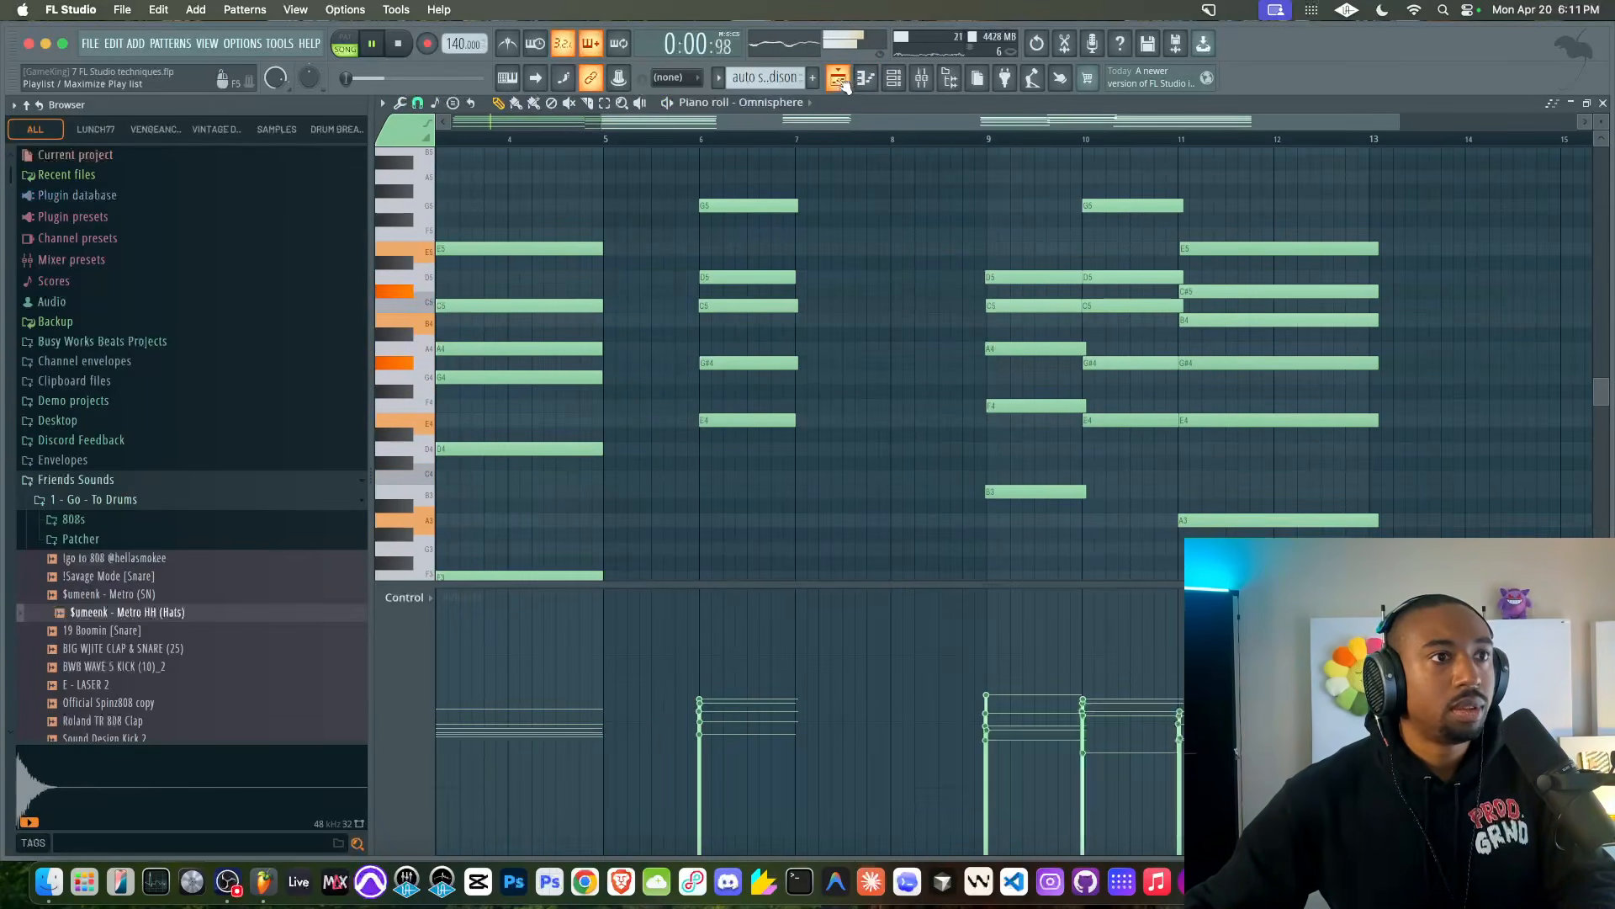
left_click(838, 77)
- Select the 808 clips from bar 2 to bar 4 on Track 2, and play the four-bar loop
key("space")
left_click_drag(791, 223, 1338, 229)
scroll(836, 243, "up", 3)
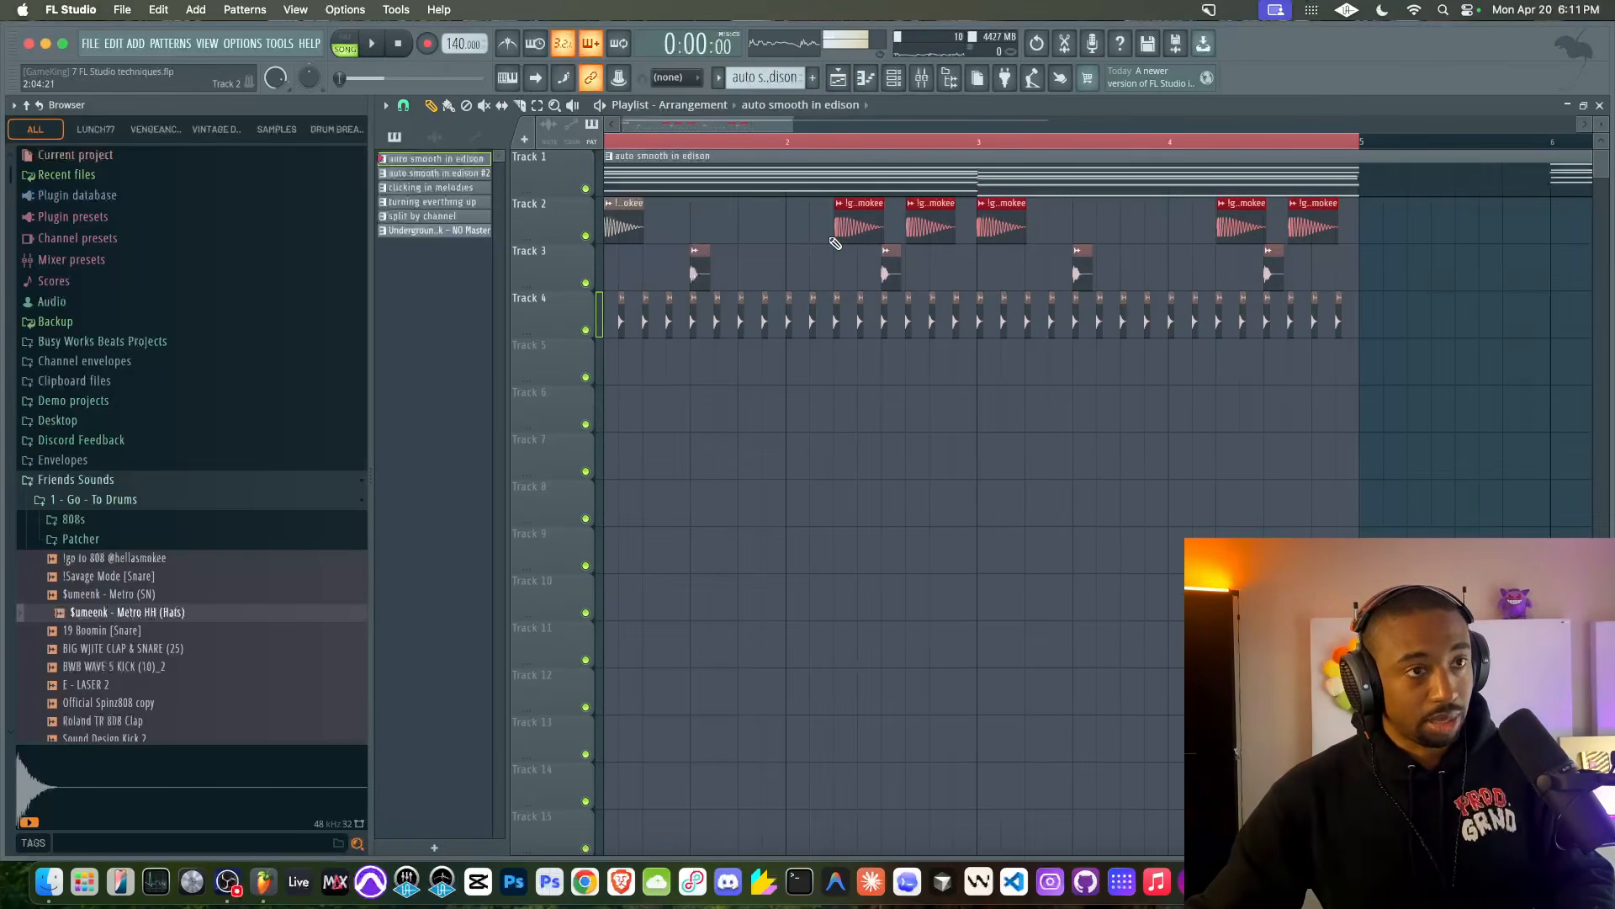
key("super+q")
key("Escape")
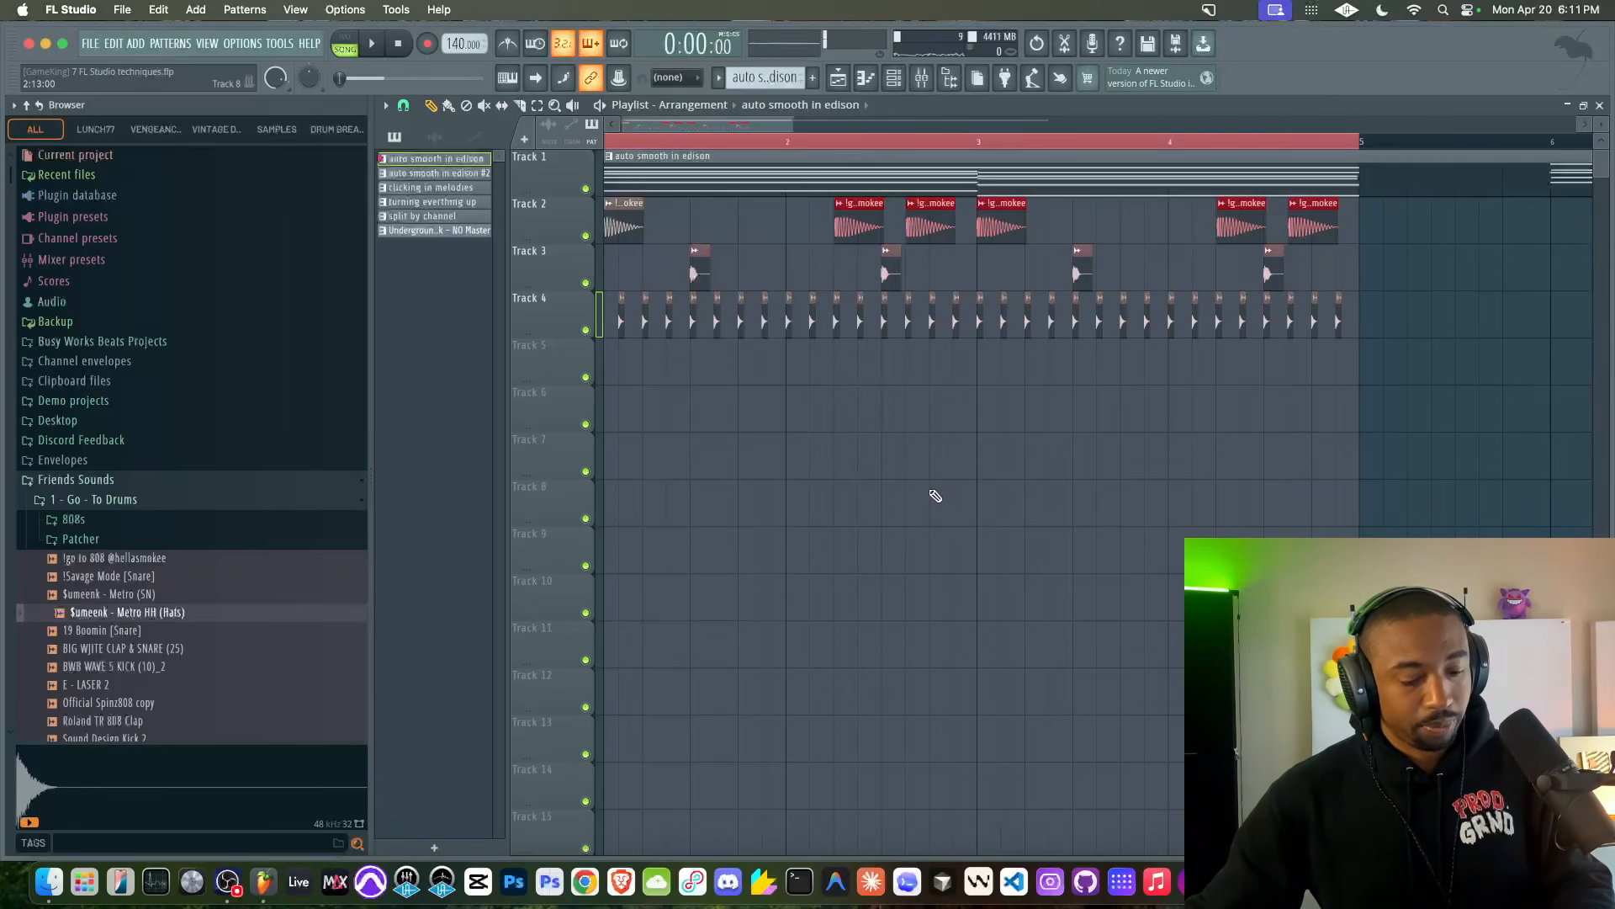
key("space")
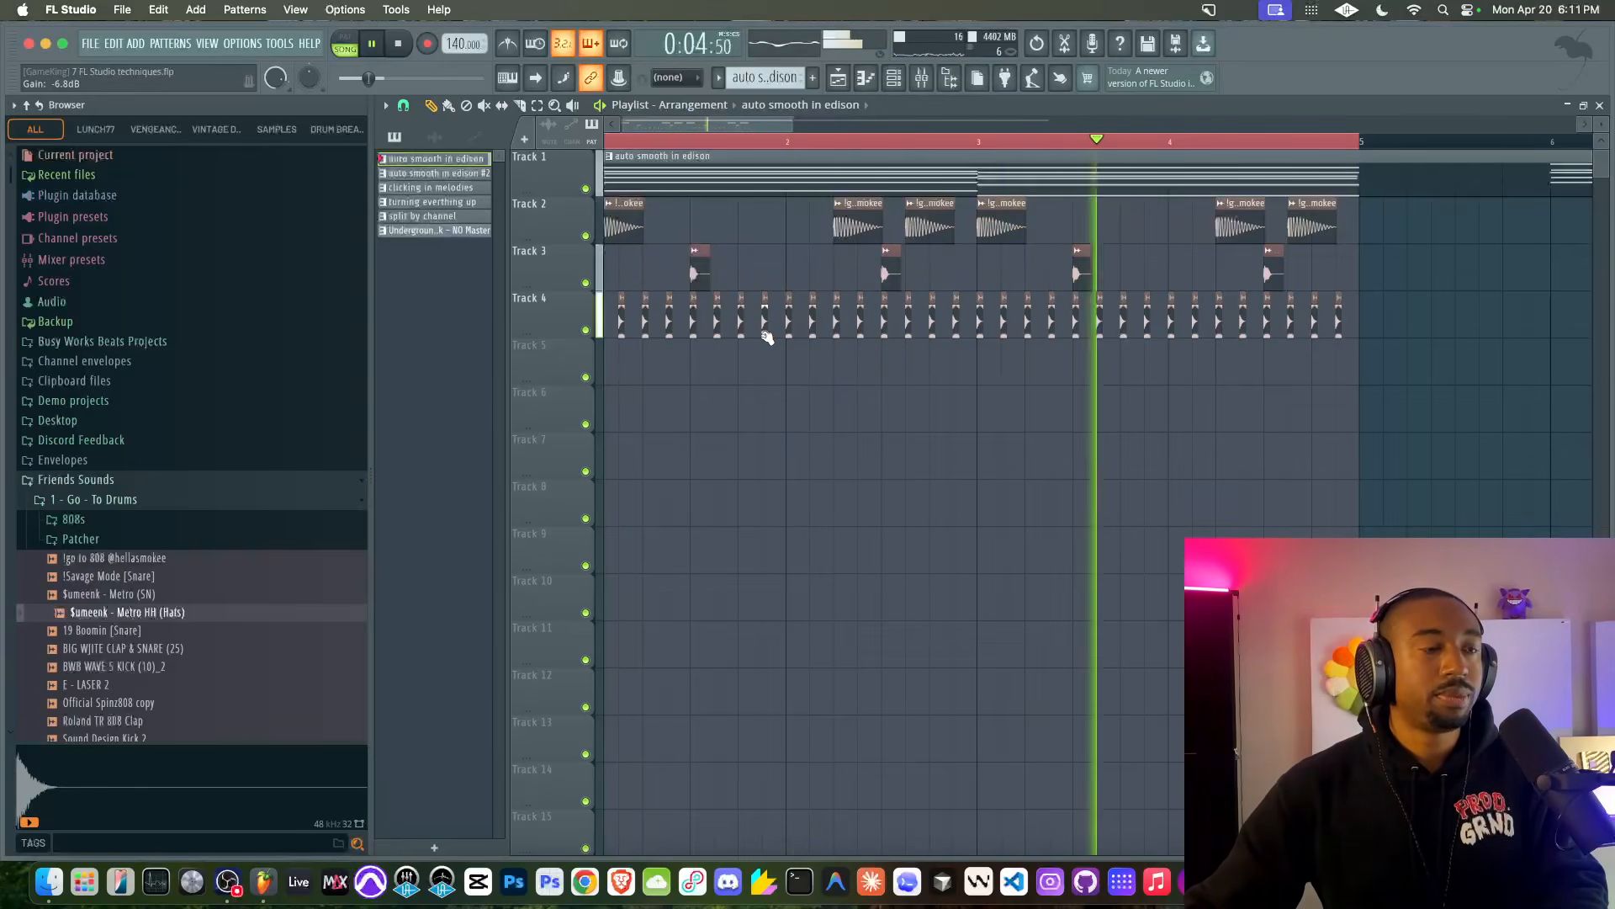
- Level the velocities of the Omnisphere chords at bars 1 and 3 to about 81% in the piano roll, and start playback
key("space")
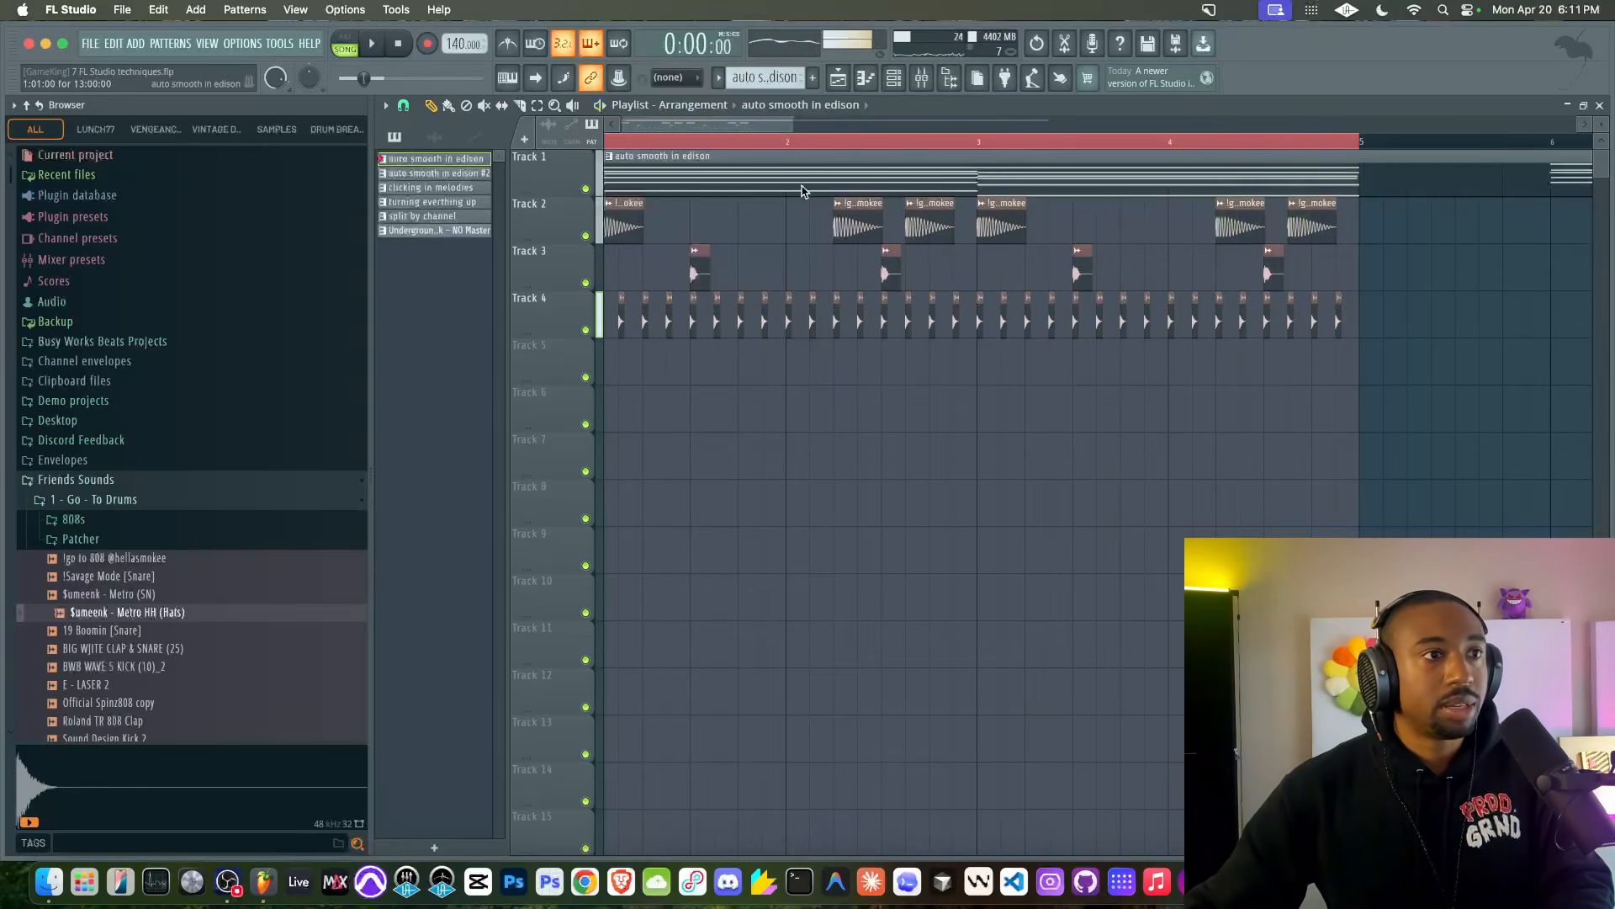
key("F7")
scroll(612, 731, "left", 2)
left_click_drag(641, 648, 463, 643)
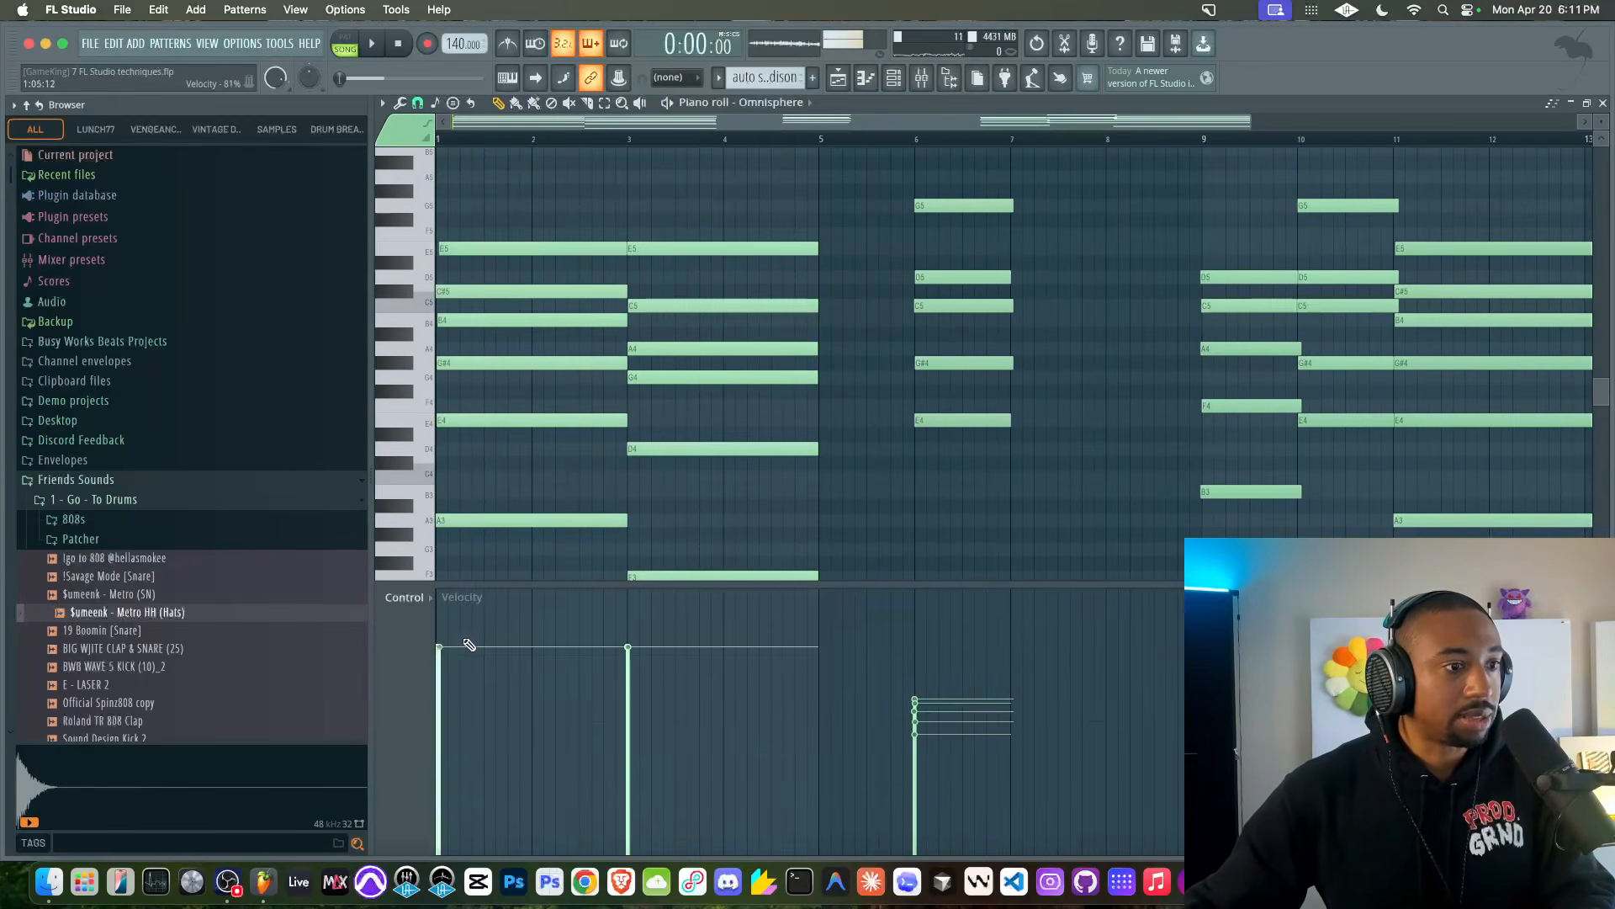
key("space")
key("space")
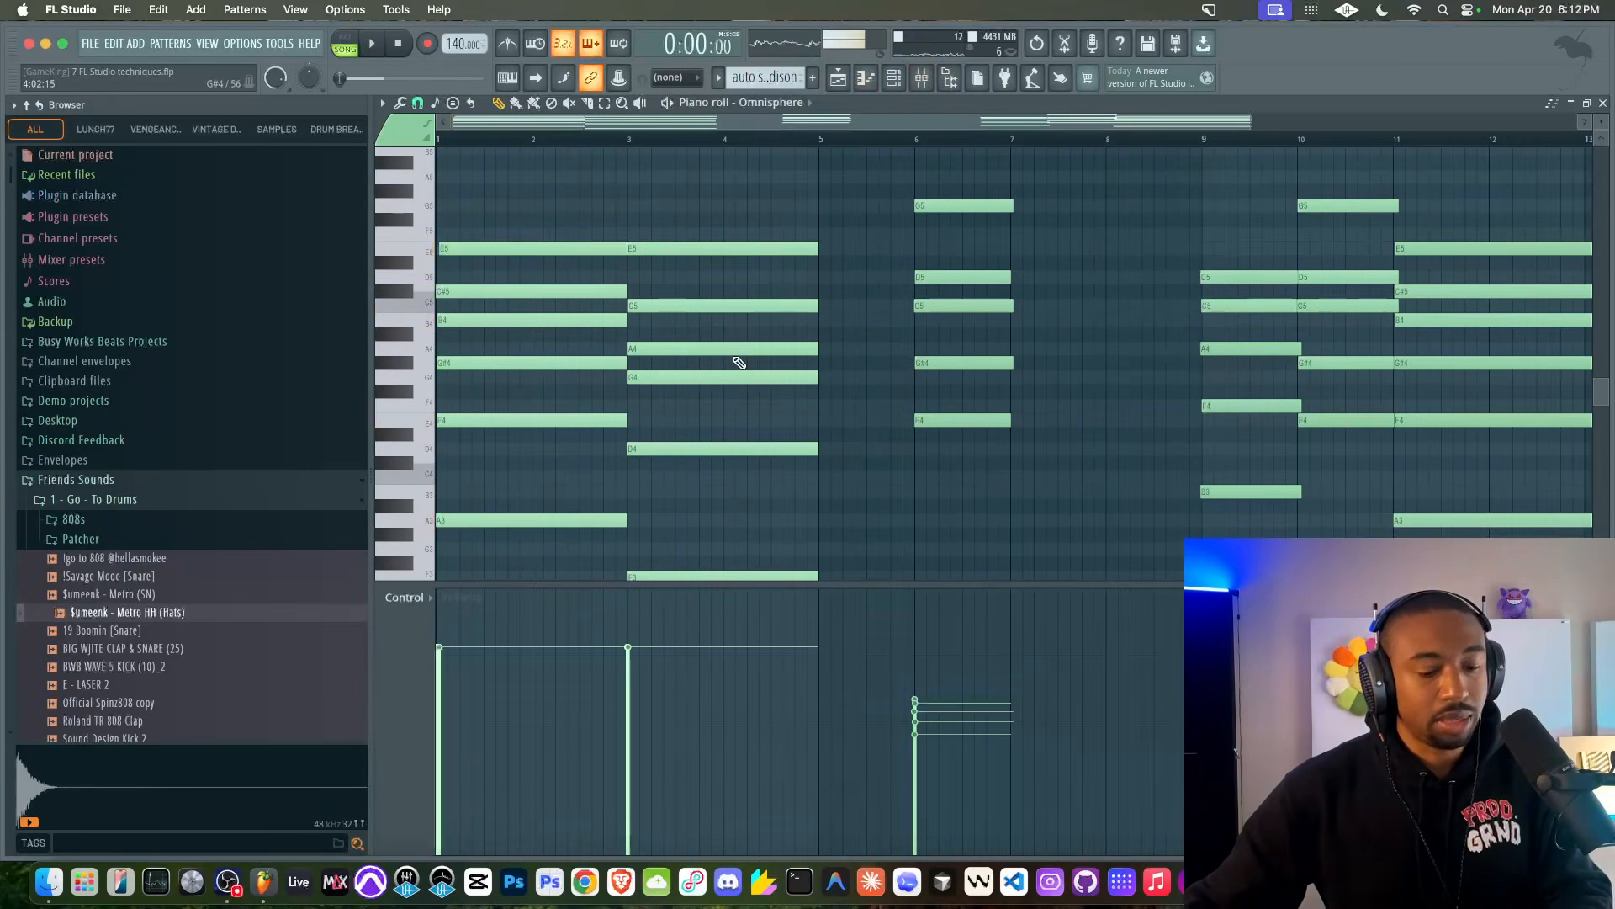
key("space")
- Play the four-bar loop in the playlist, checking its chord, 808, snare and hi-hat clips and the channel rack
left_click(894, 81)
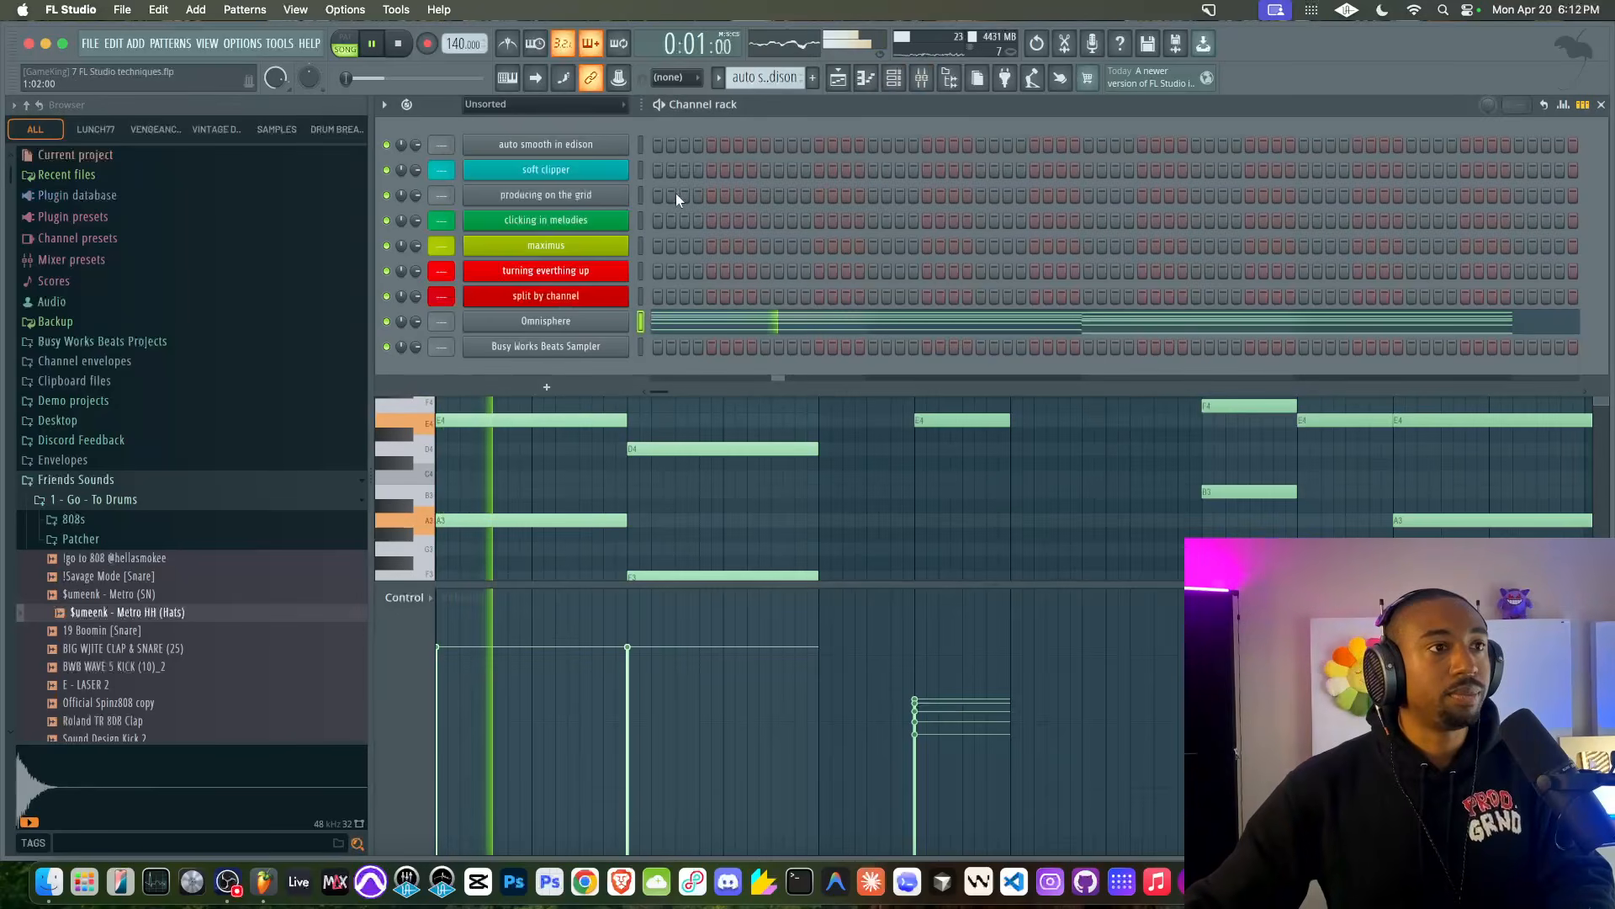
left_click(839, 82)
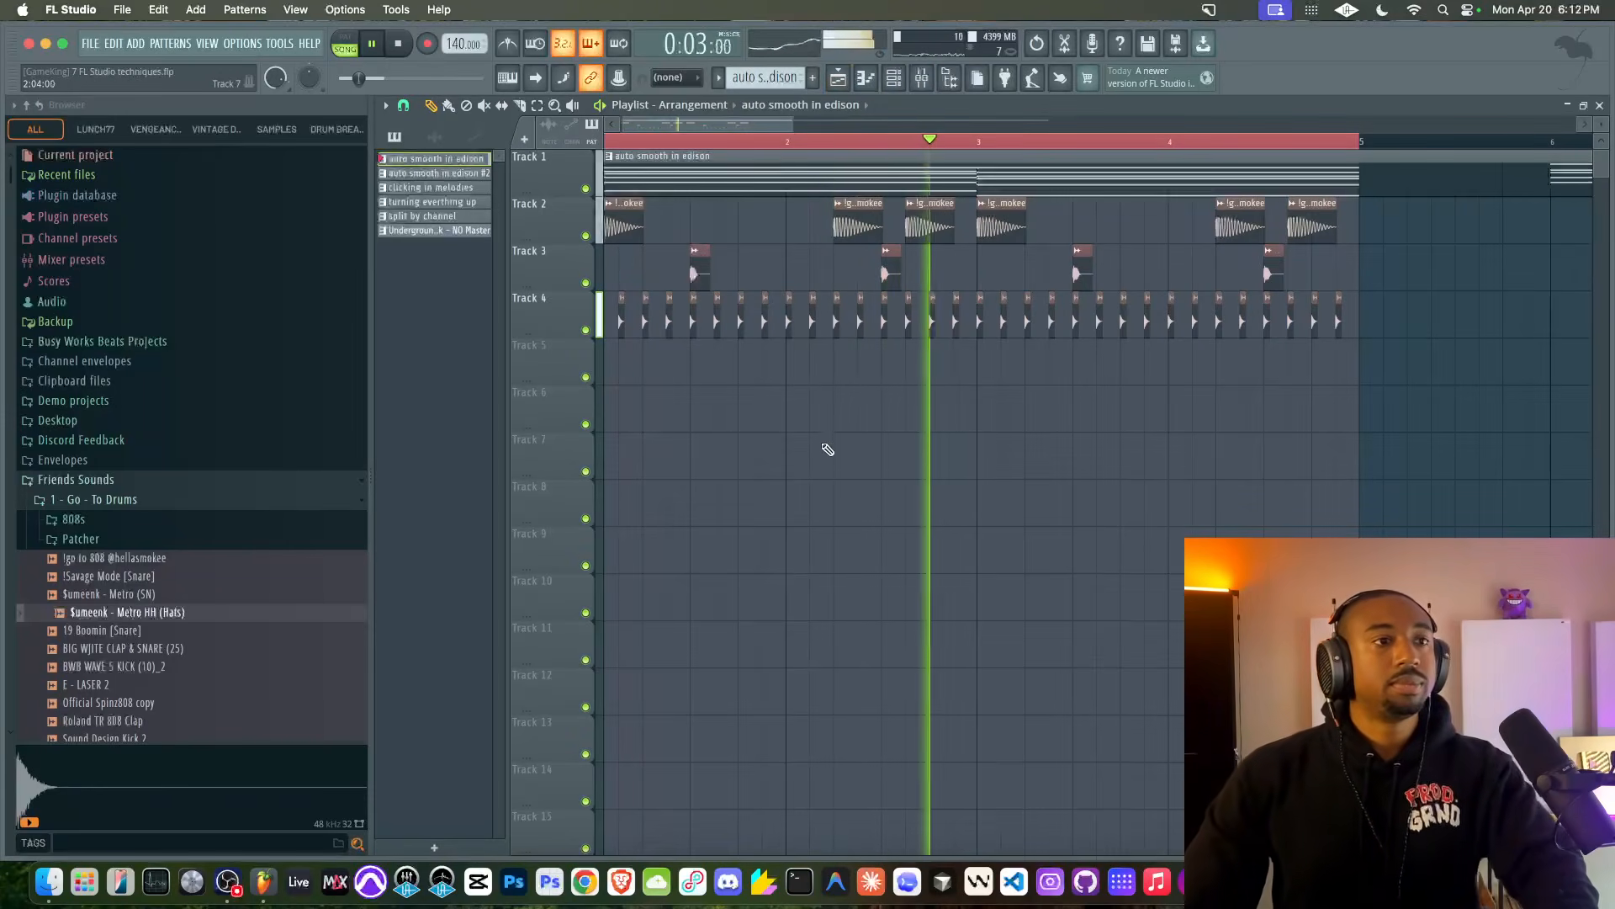
scroll(808, 395, "down", 2)
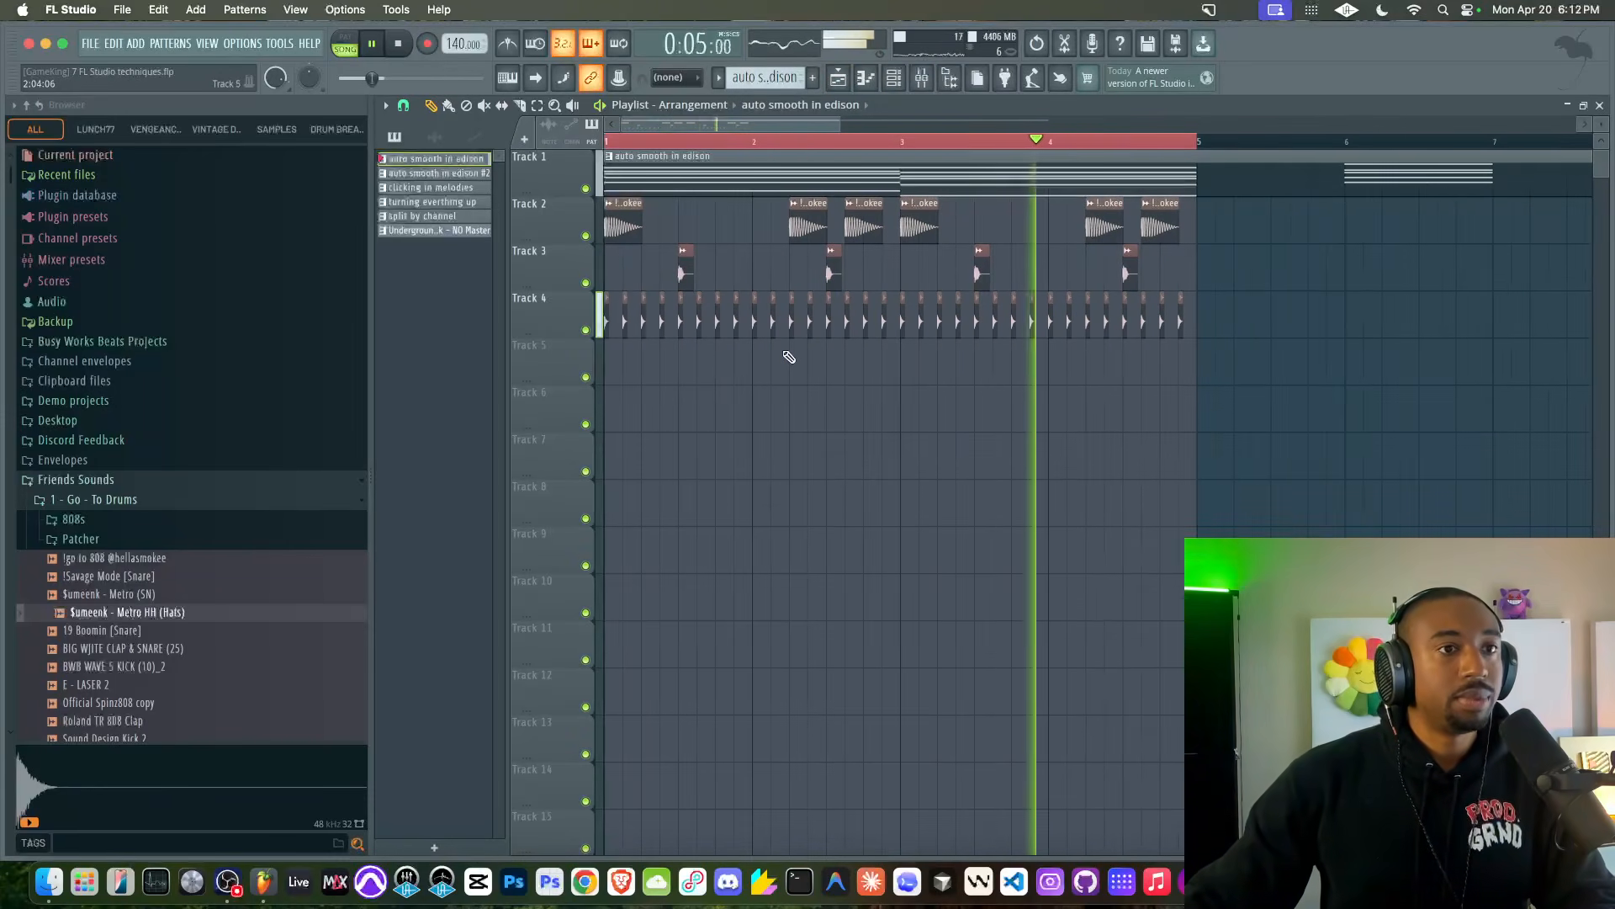
key("space")
key("F6")
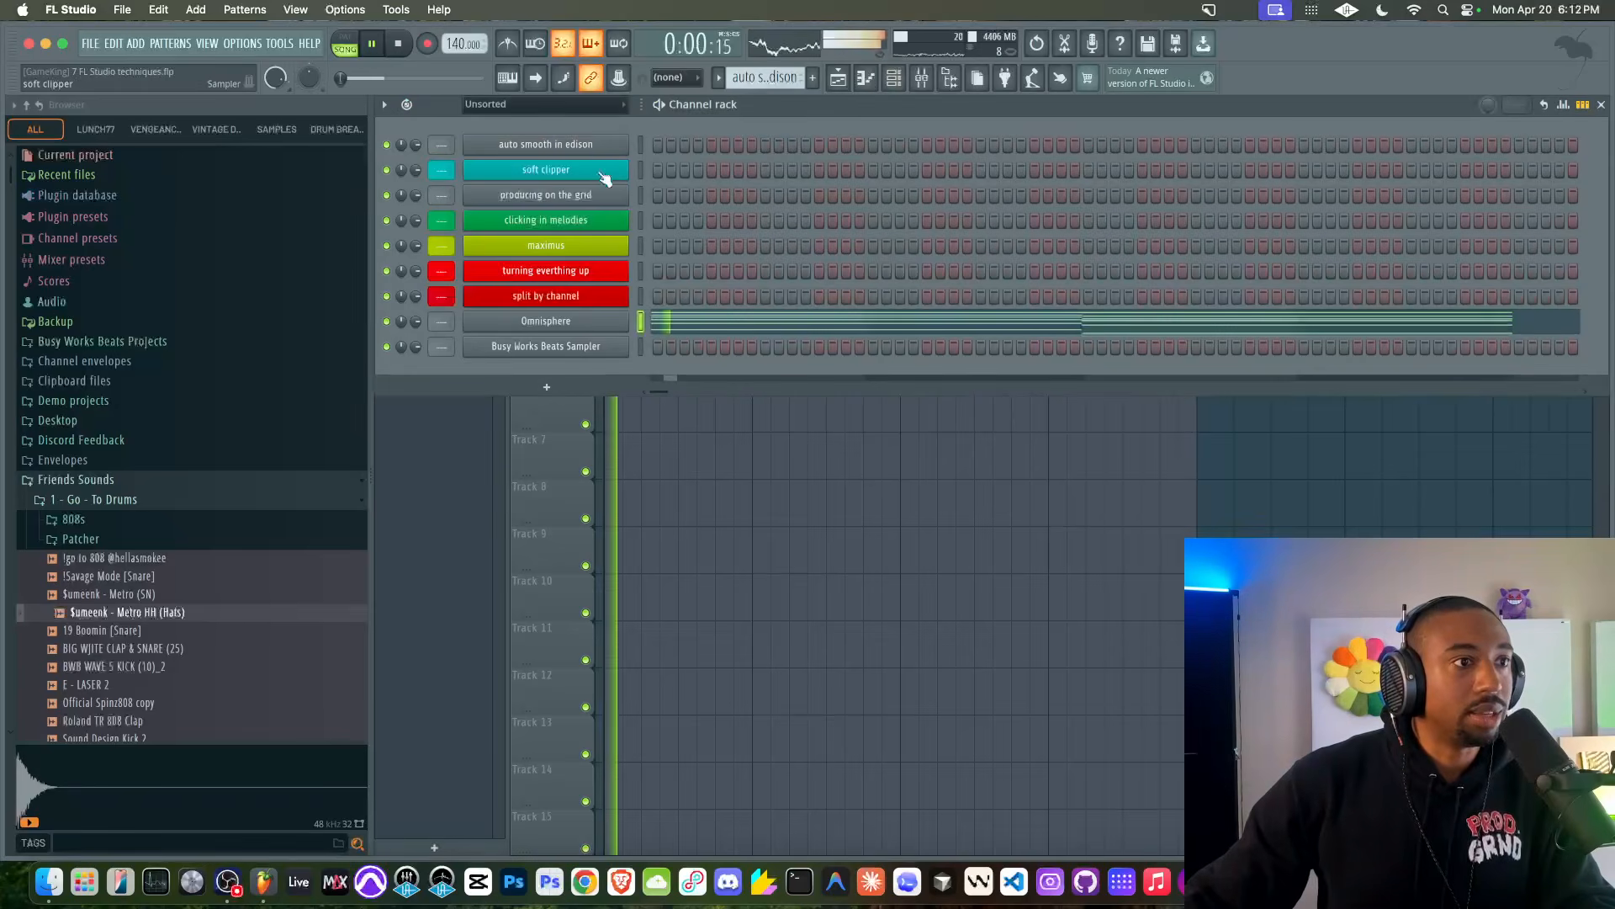
key("space")
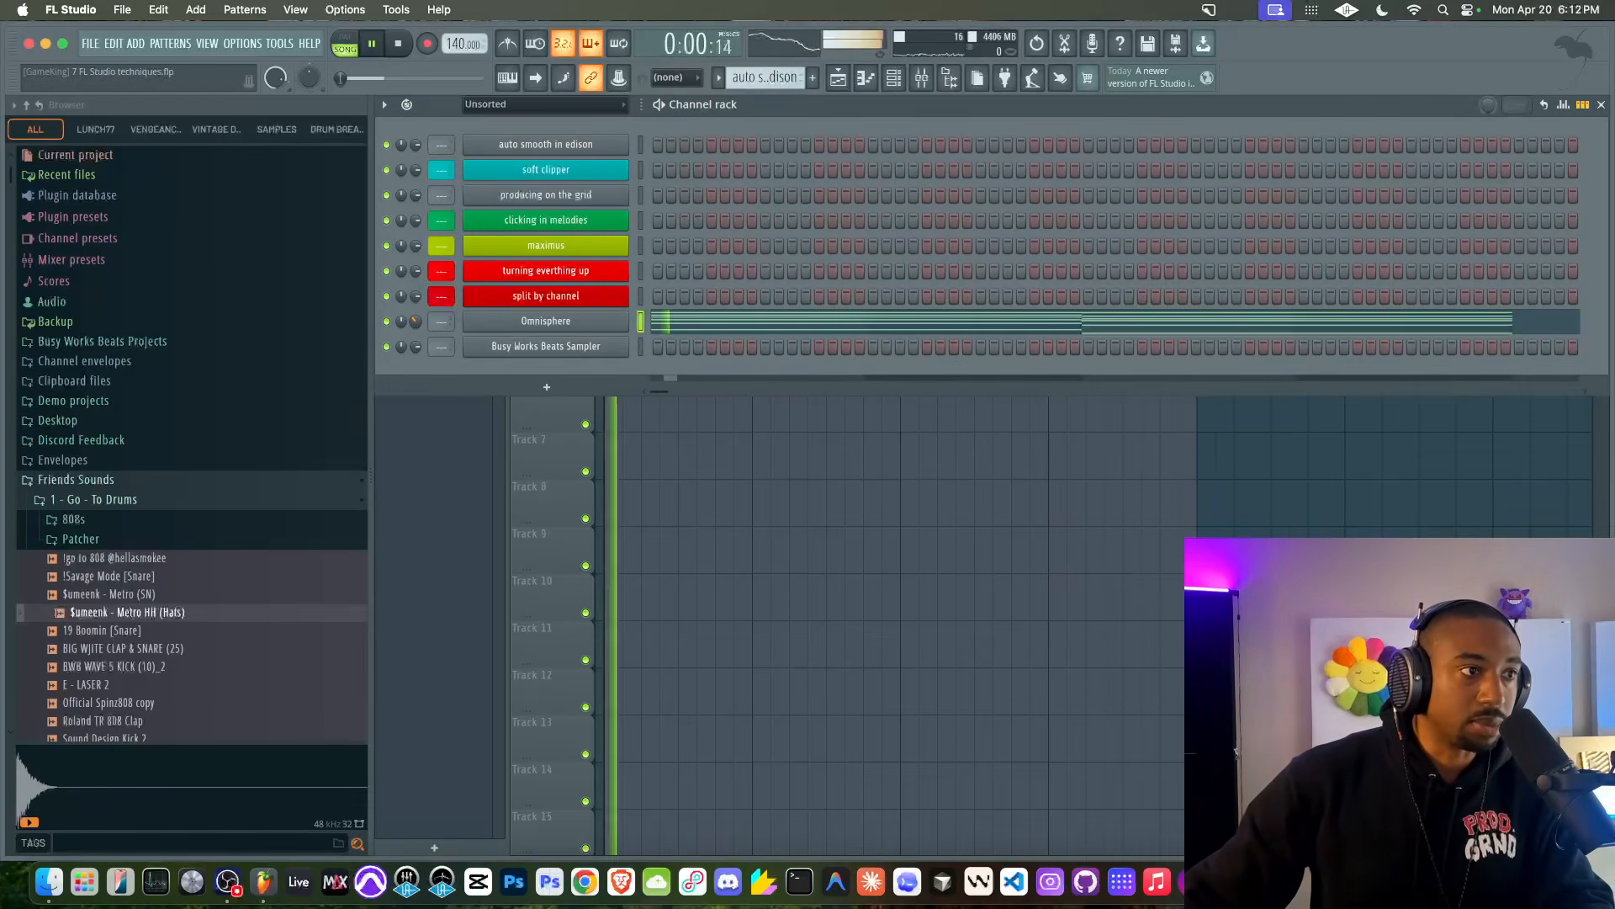
key("F6")
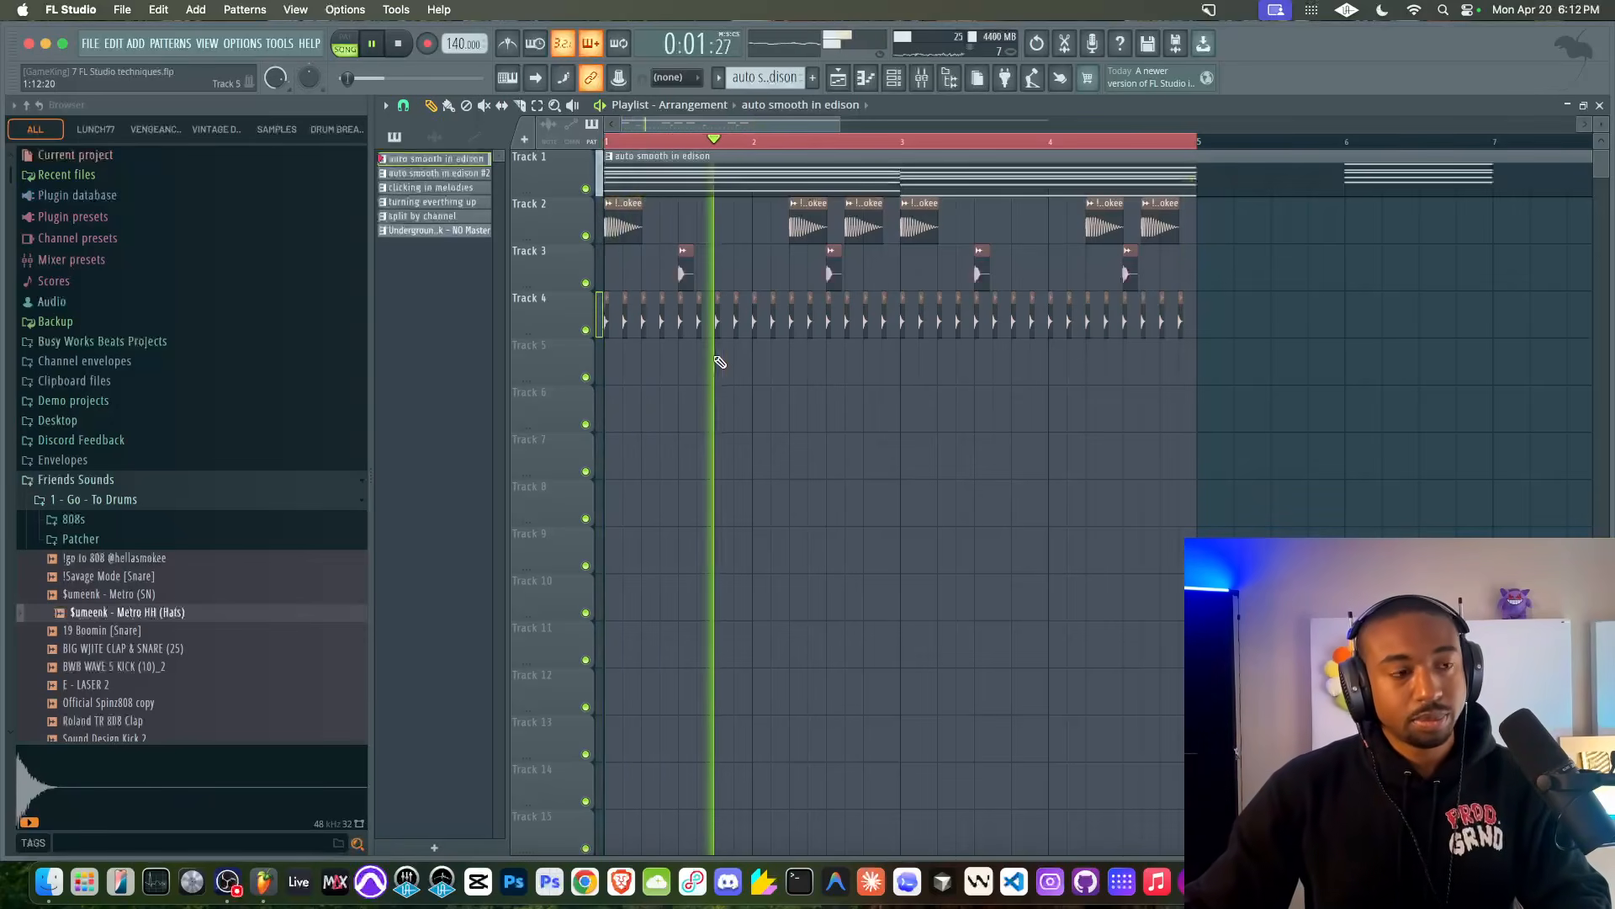
key("space")
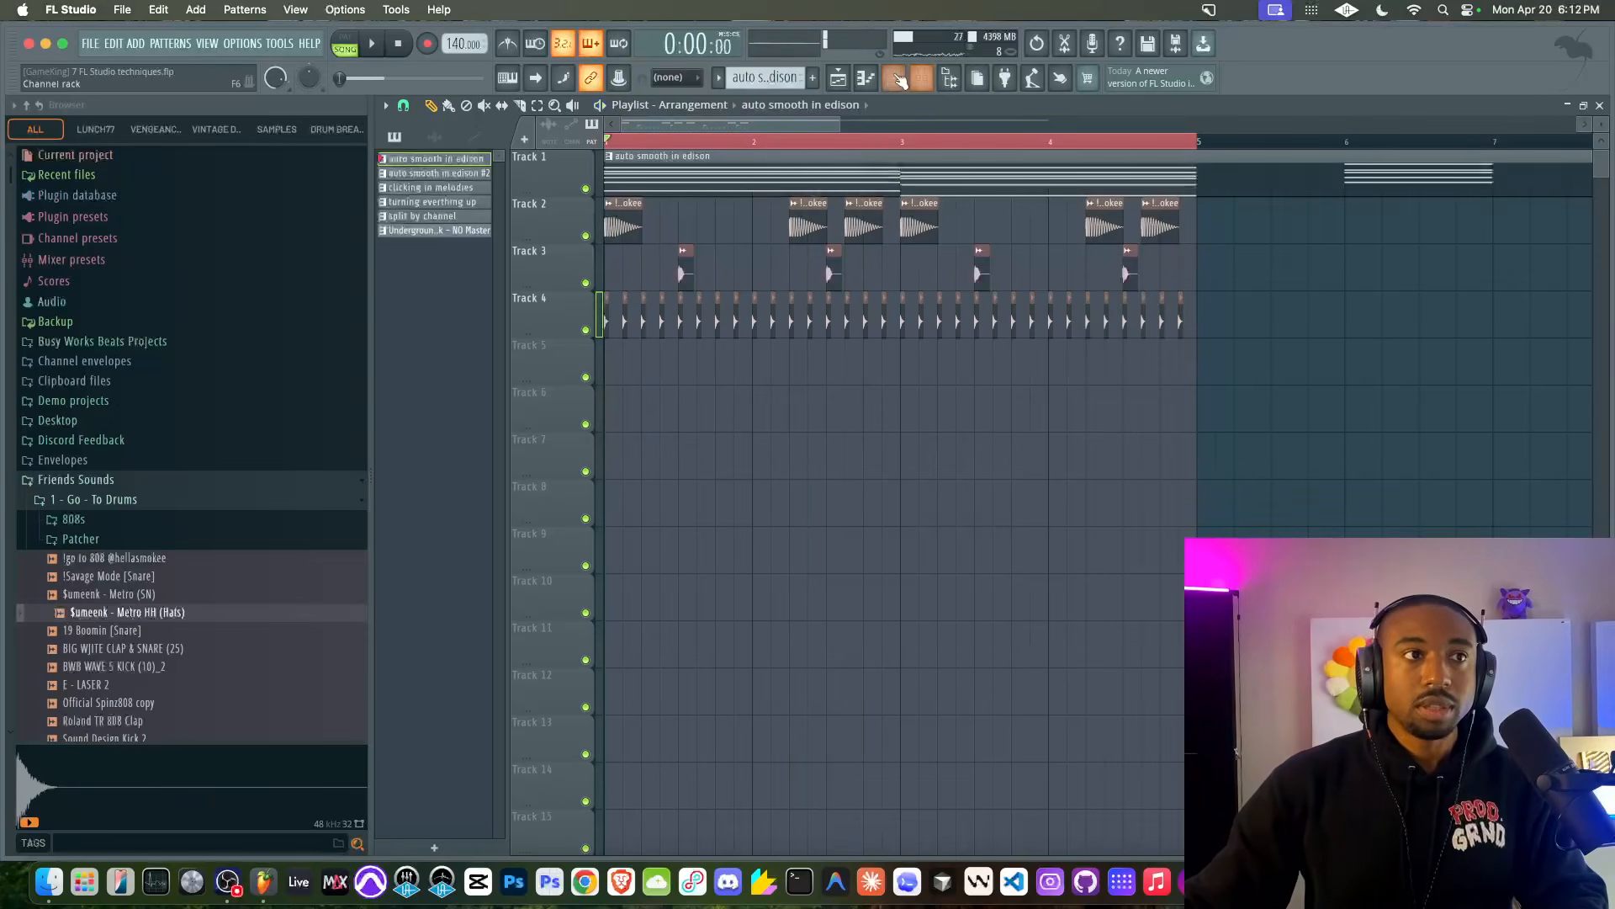
- Color the "producing on the grid" channel Sea Green in the channel rack
left_click(894, 77)
right_click(557, 200)
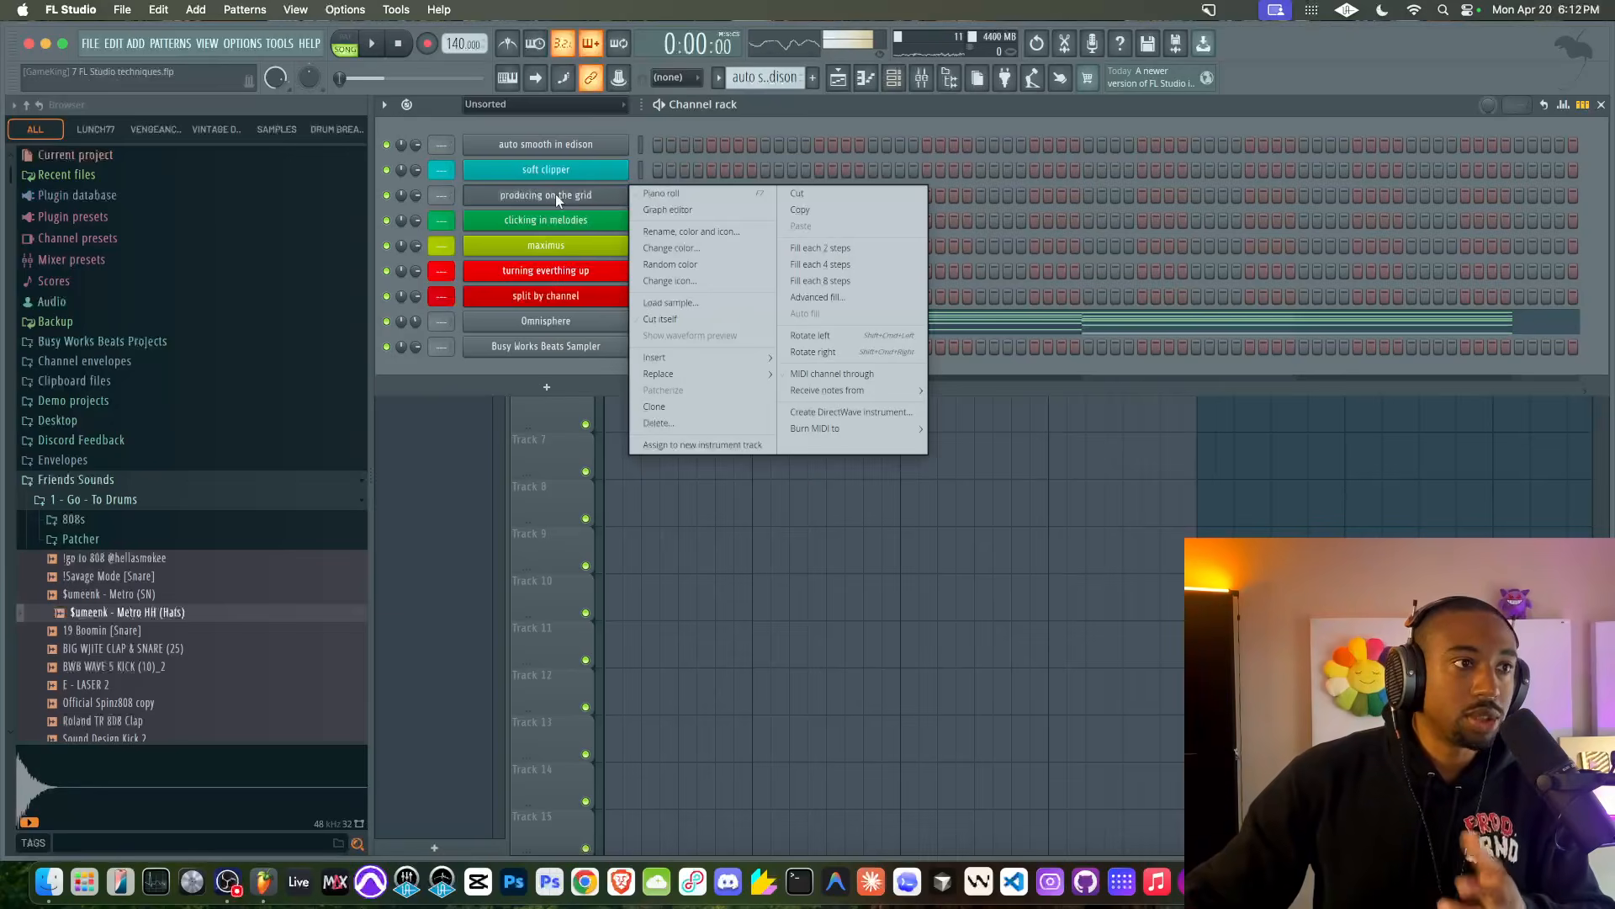
key("F2")
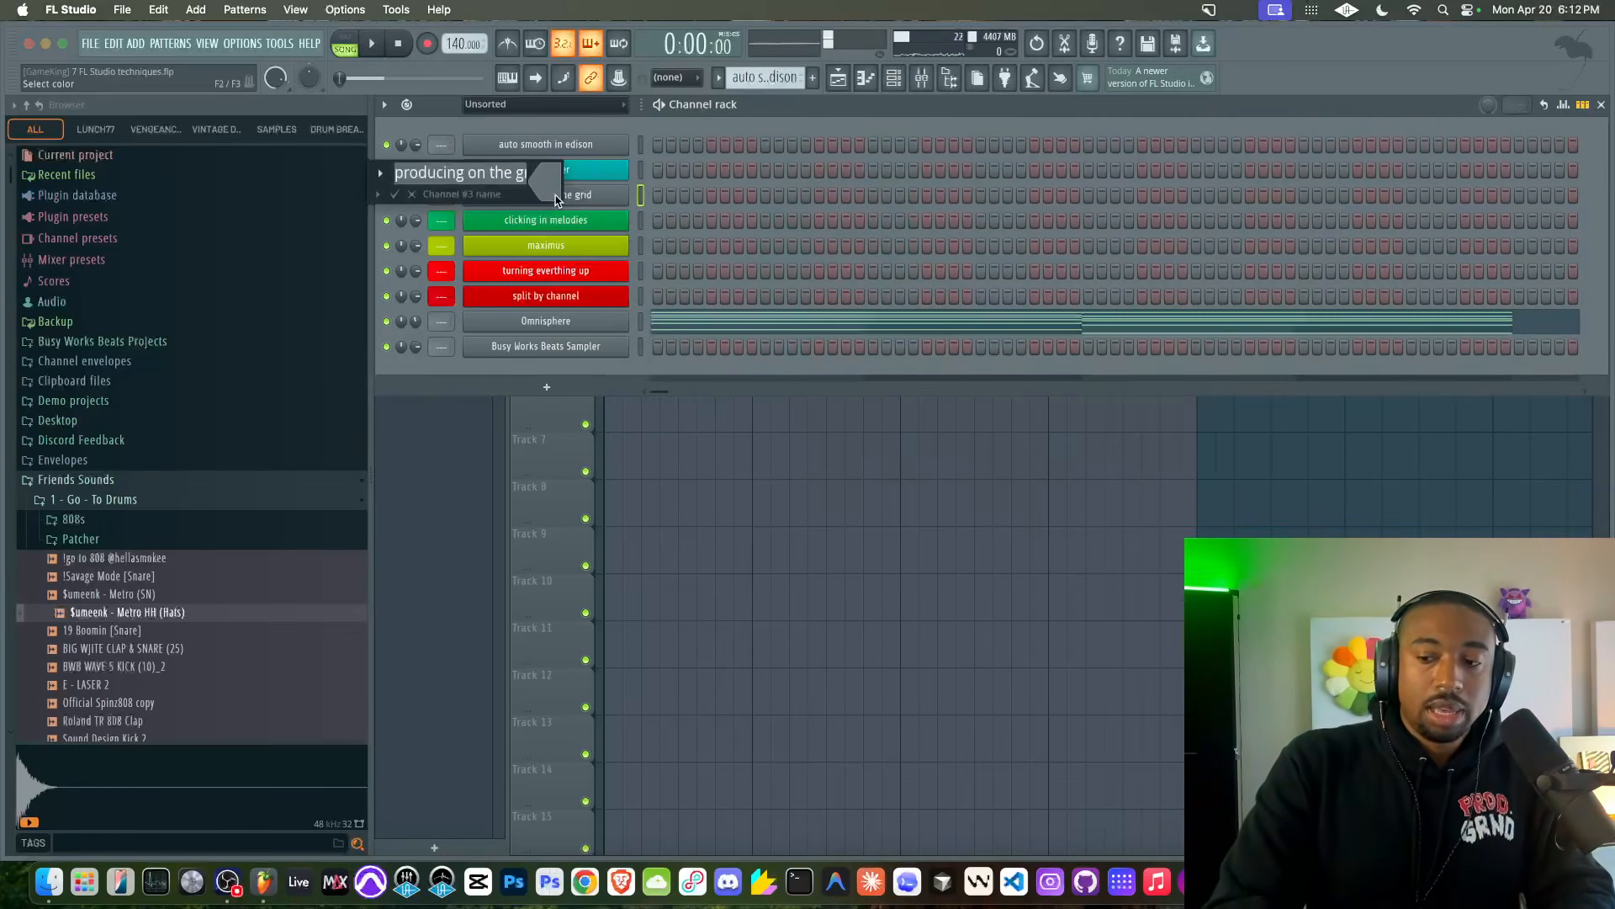
left_click(554, 195)
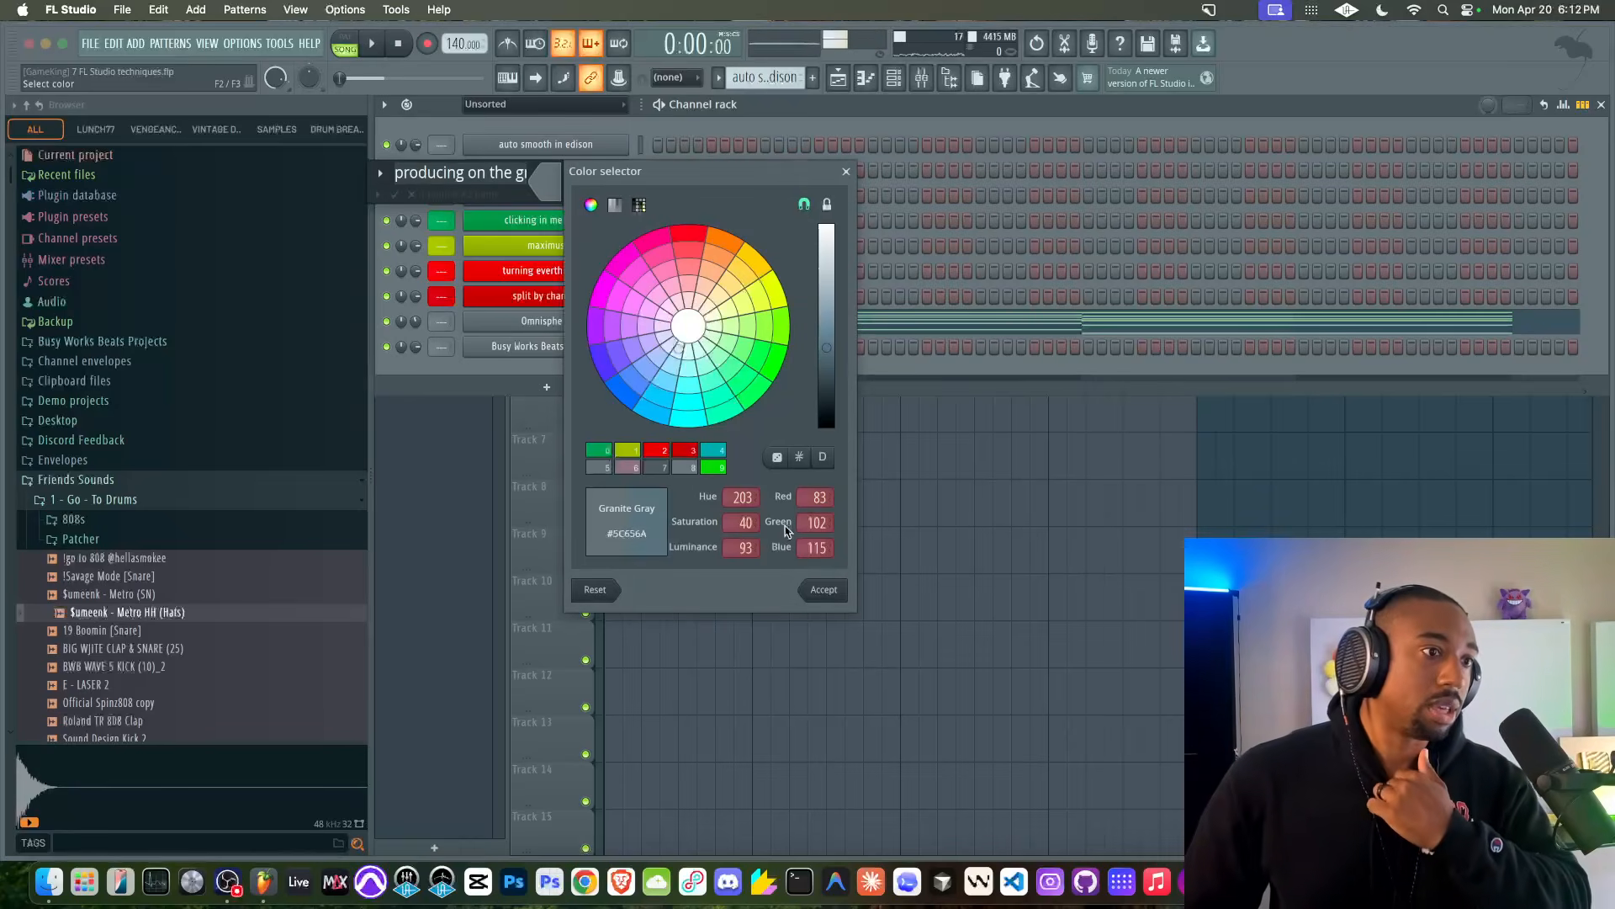
left_click(607, 449)
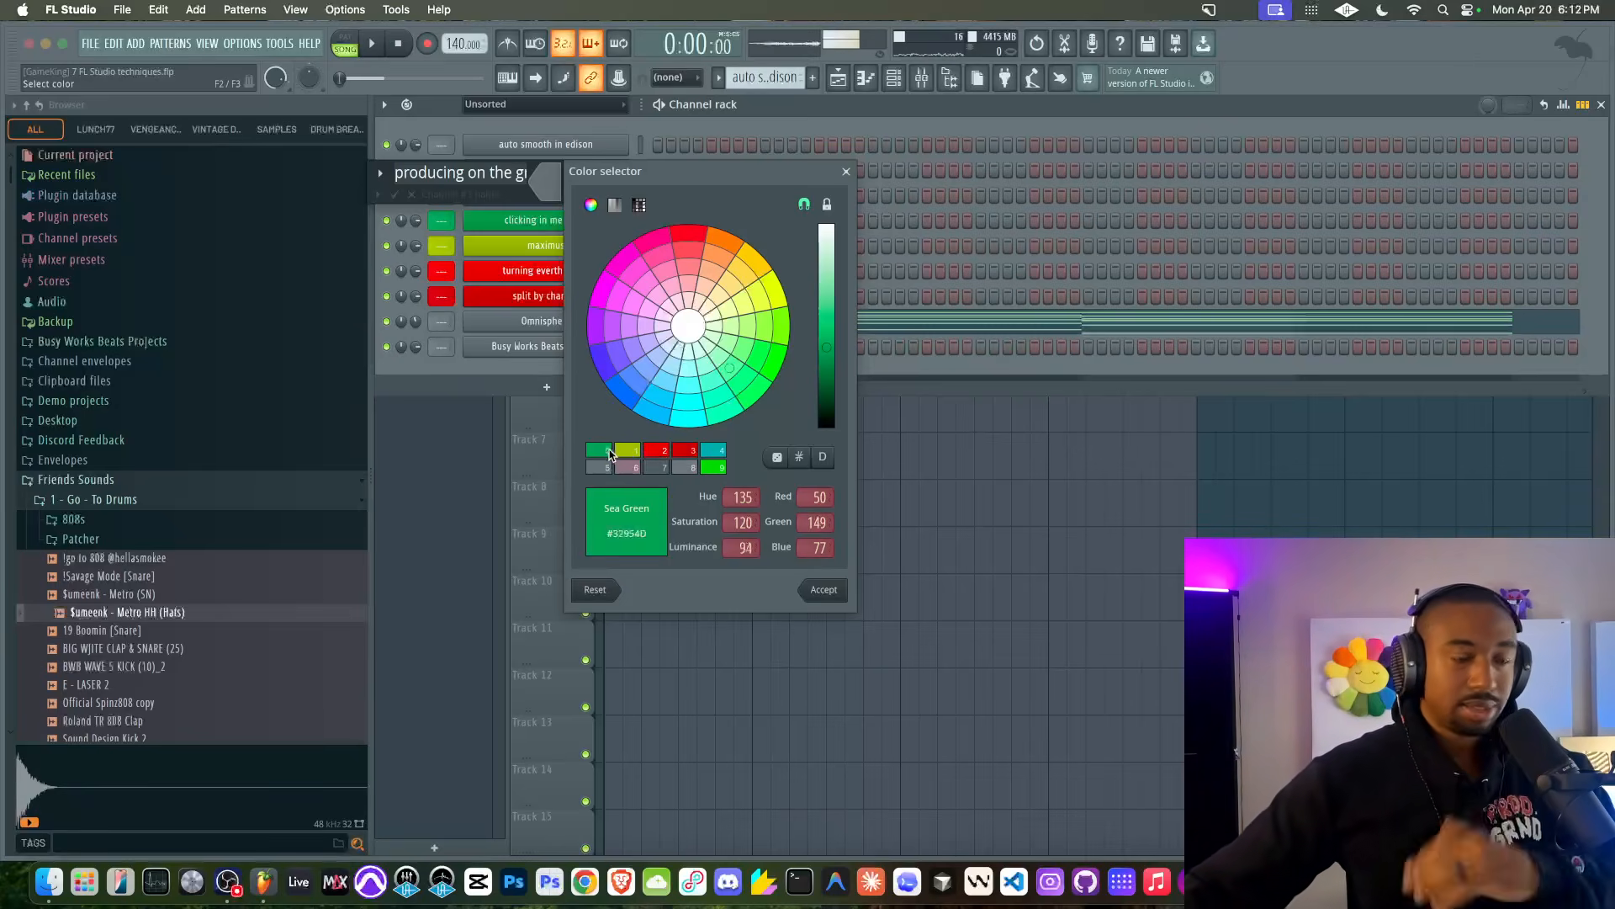
key("Return")
key("Return")
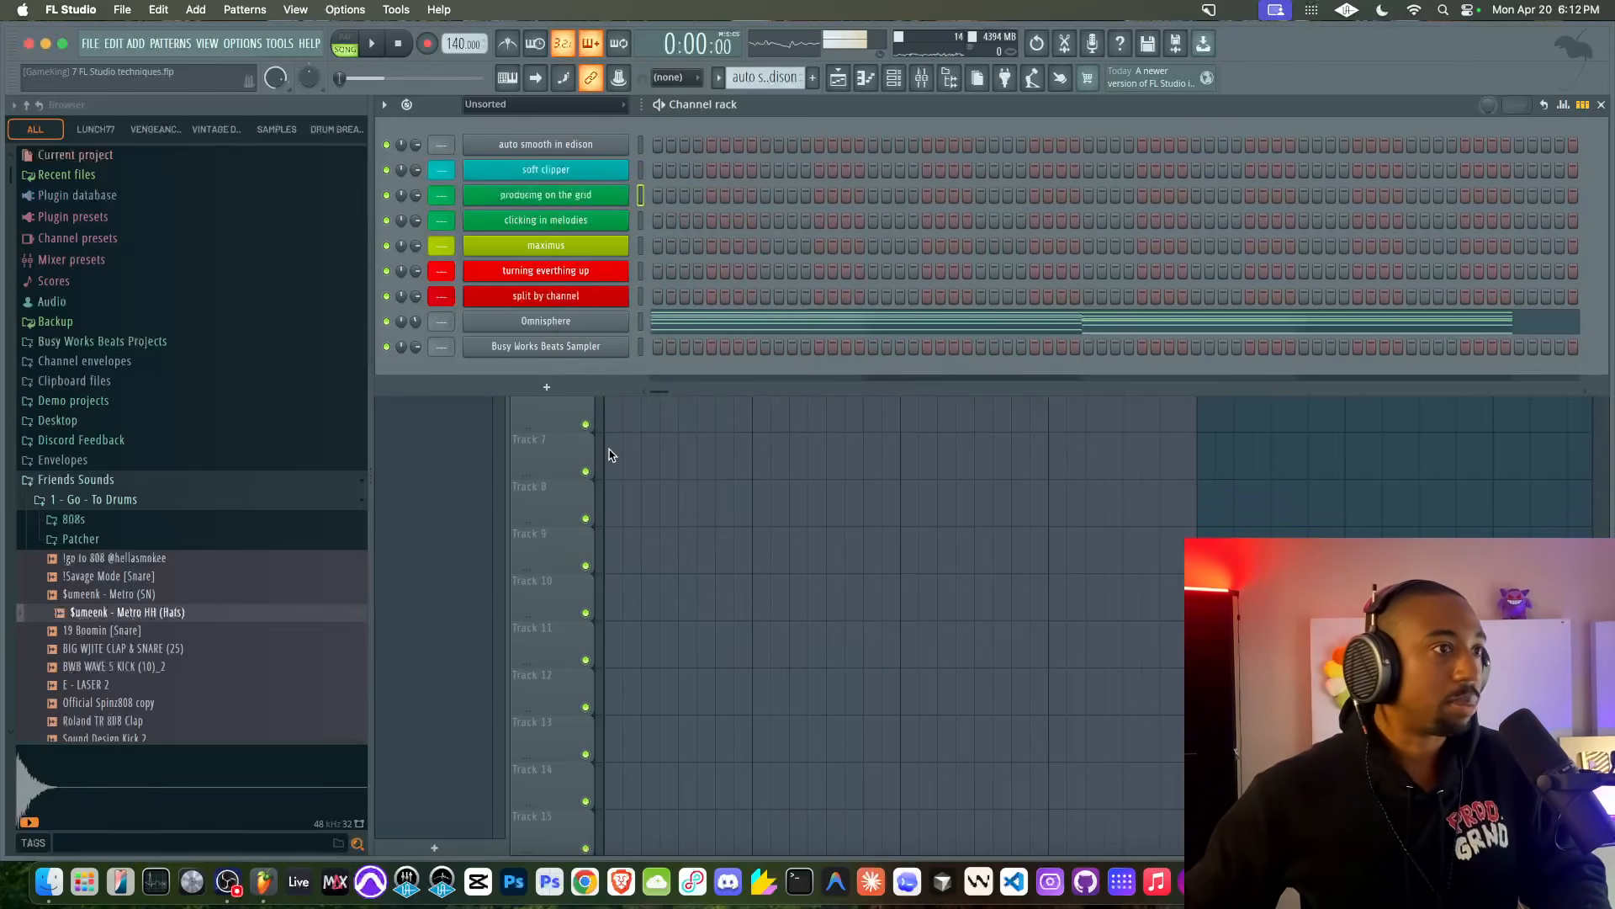
- Change the "soft clipper" channel's color to Sea Green
right_click(609, 174)
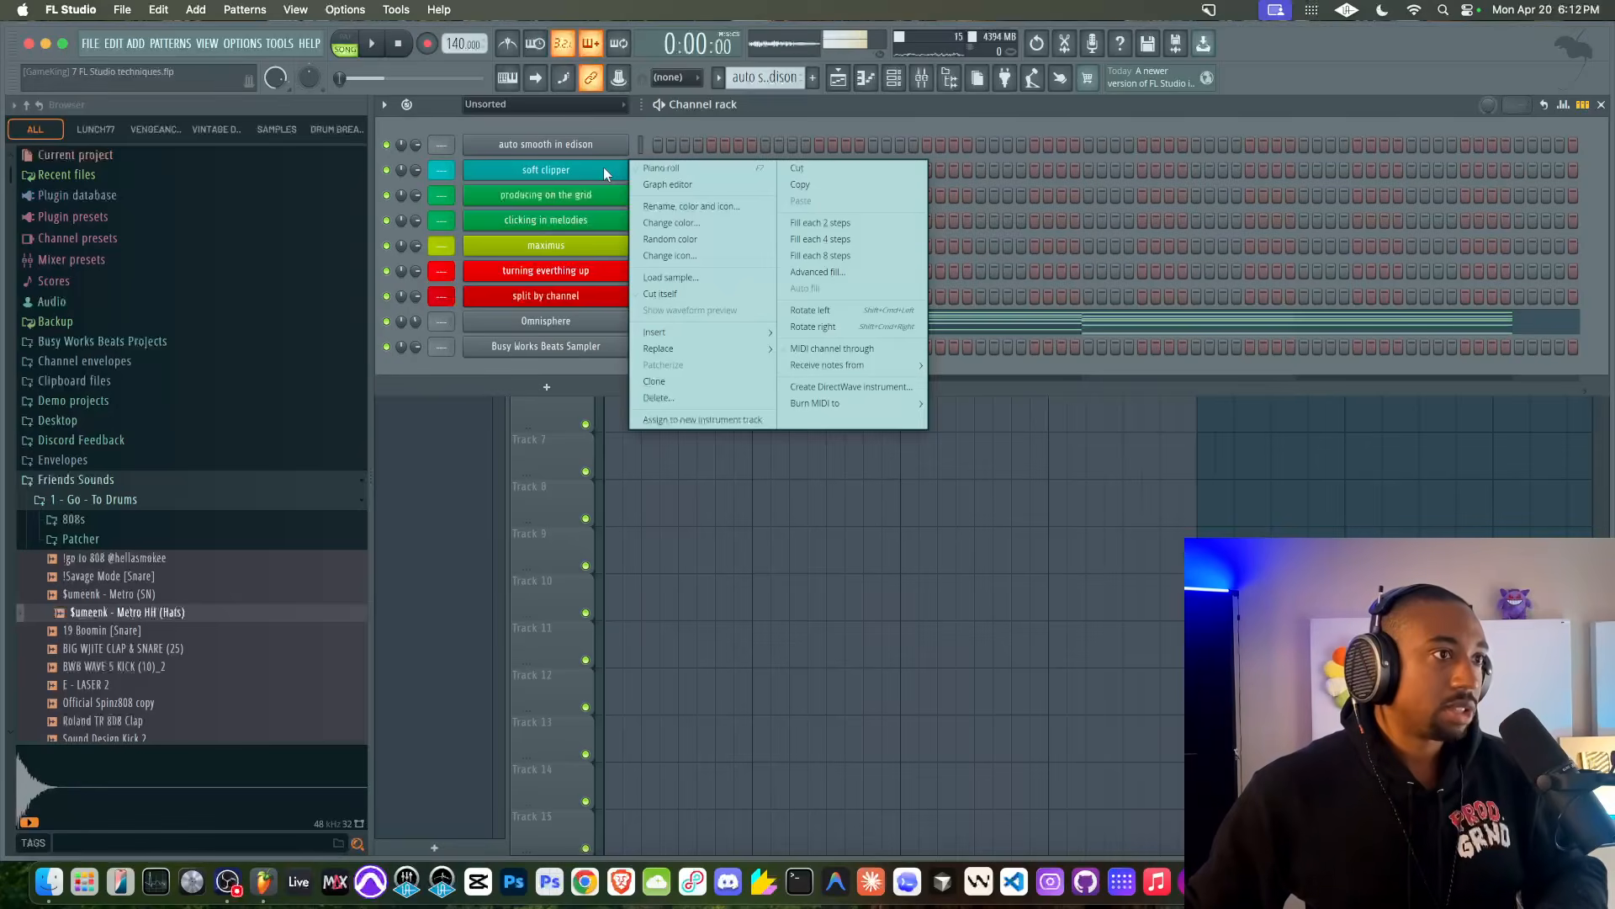
left_click(680, 204)
left_click(680, 181)
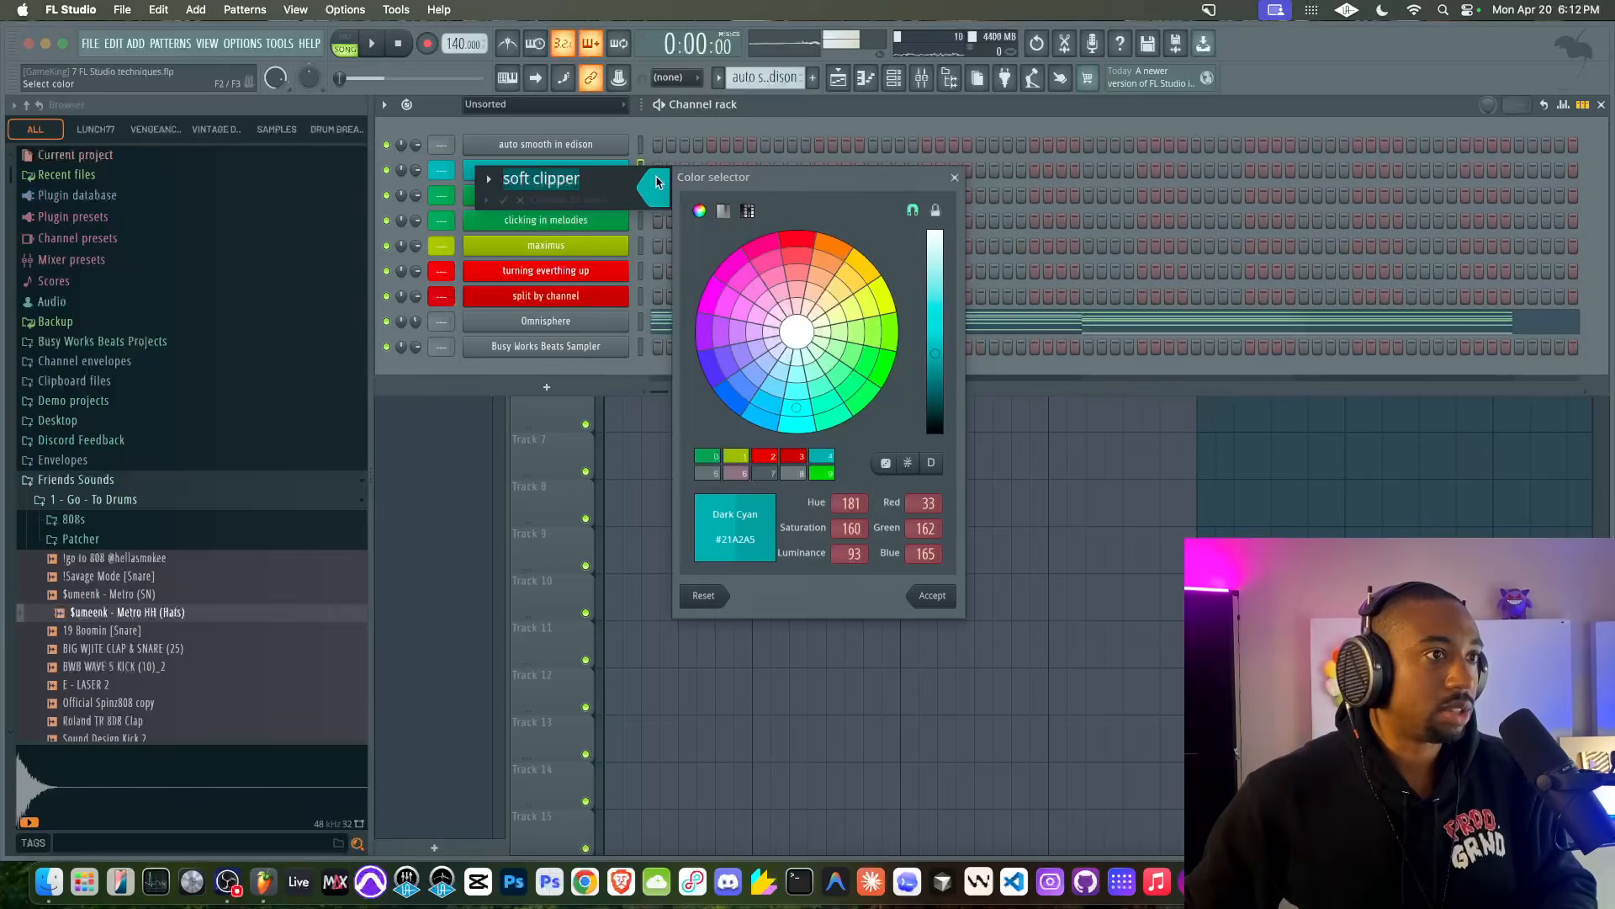
left_click(711, 454)
key("Return")
key("Return")
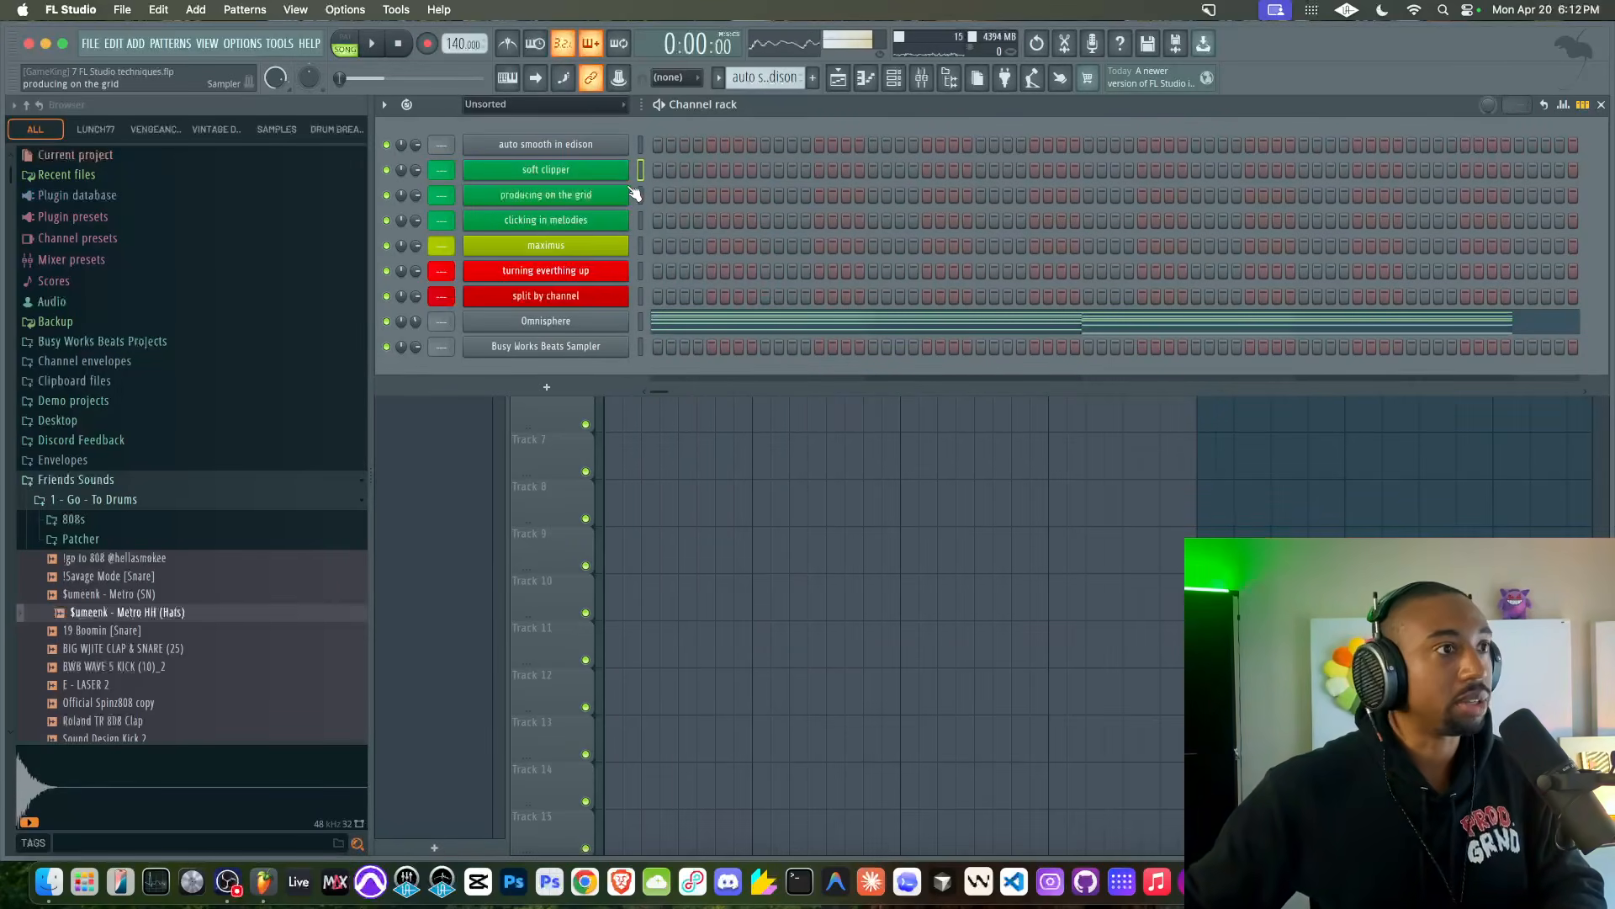
- Select the "auto smooth in edison" channel and open the "$umeenk - Metro (SN)" snare sample in the audio editor
left_click(640, 147)
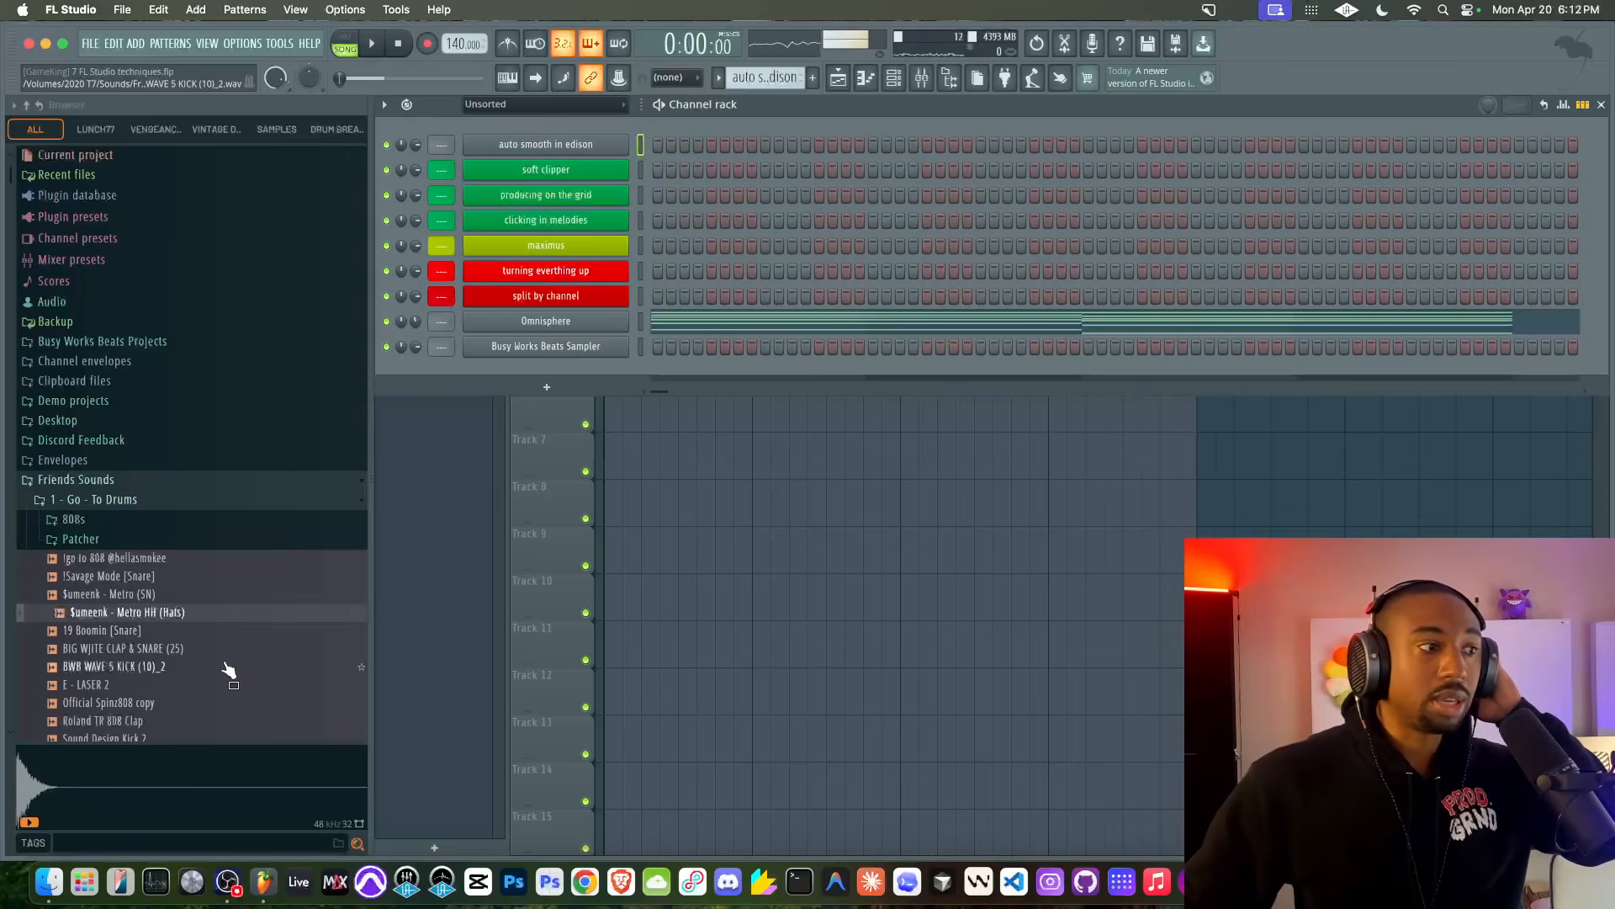
left_click(129, 599)
left_click(127, 579)
left_click(123, 599)
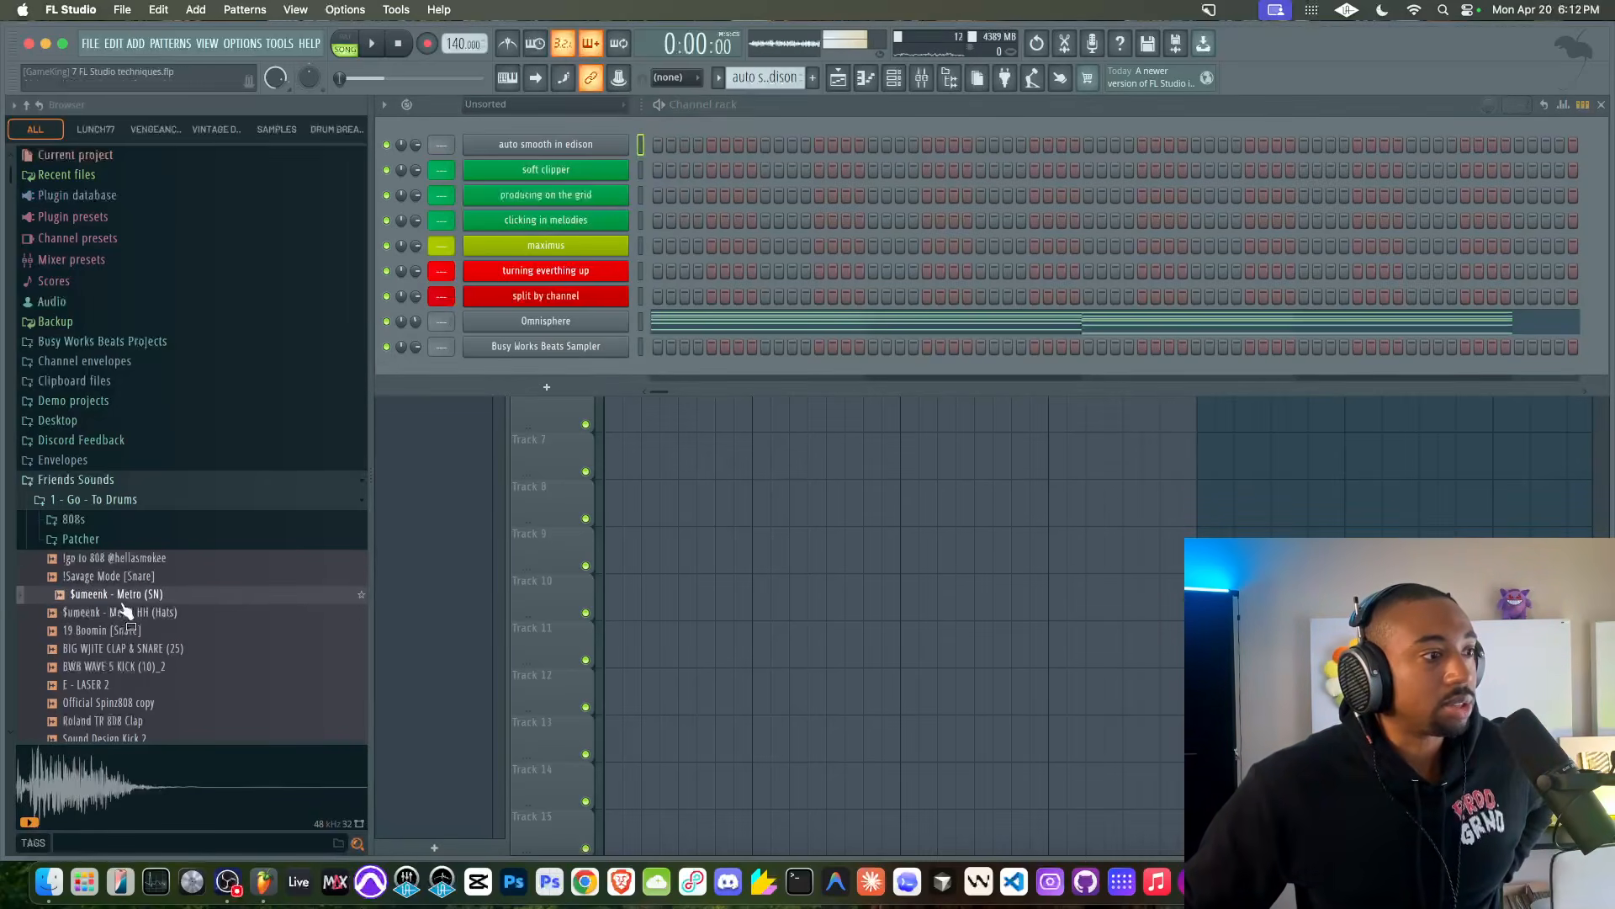
right_click(122, 599)
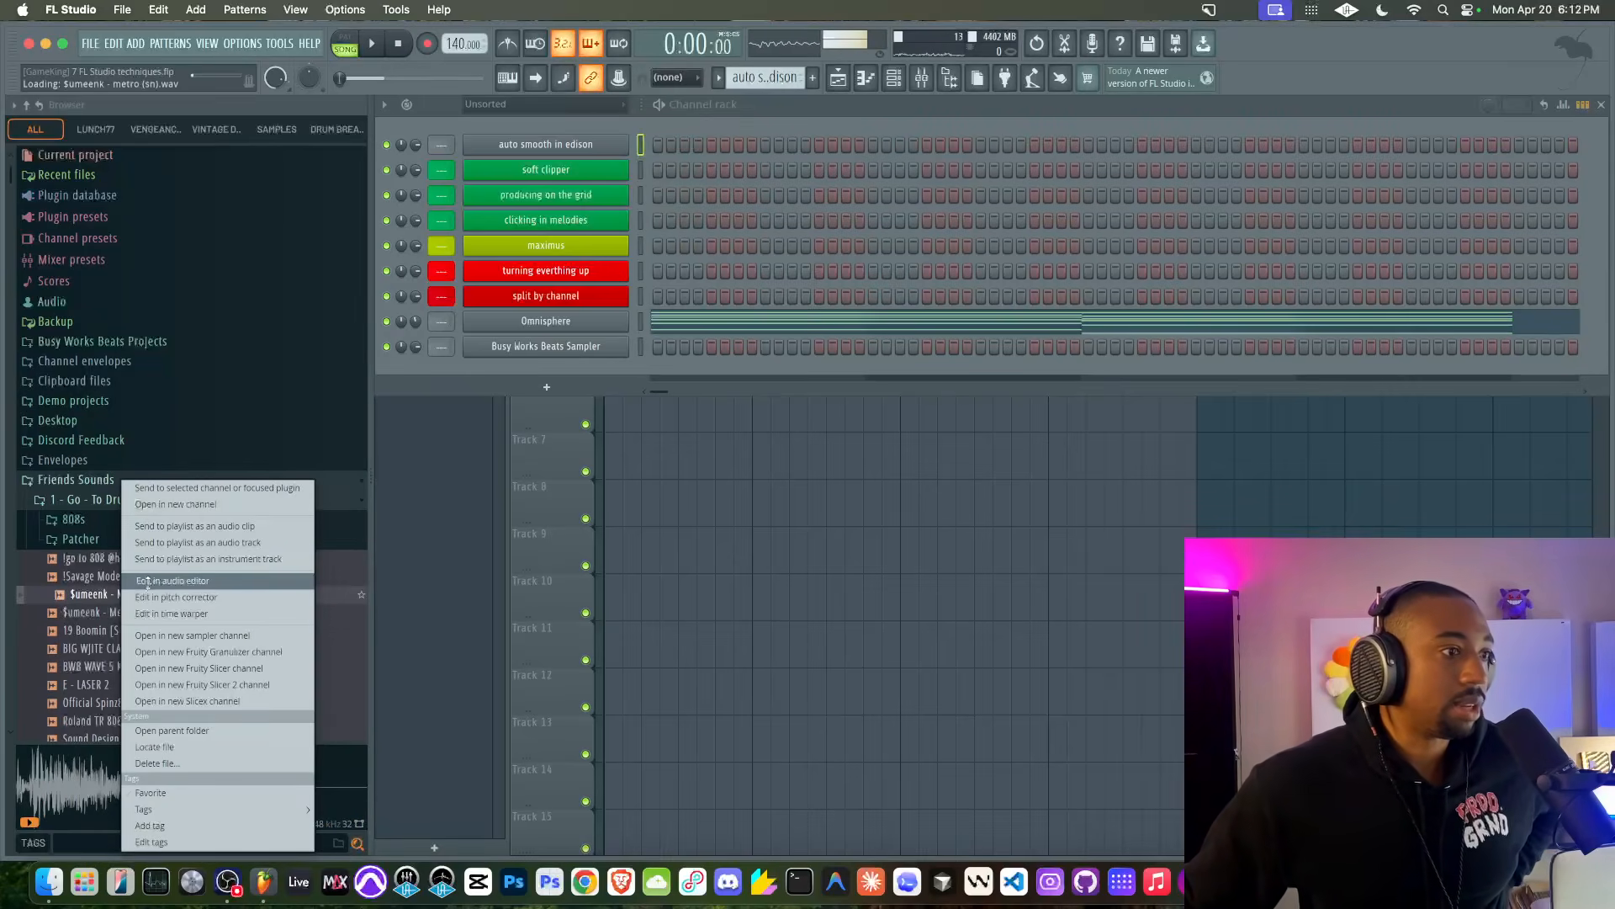
left_click(170, 580)
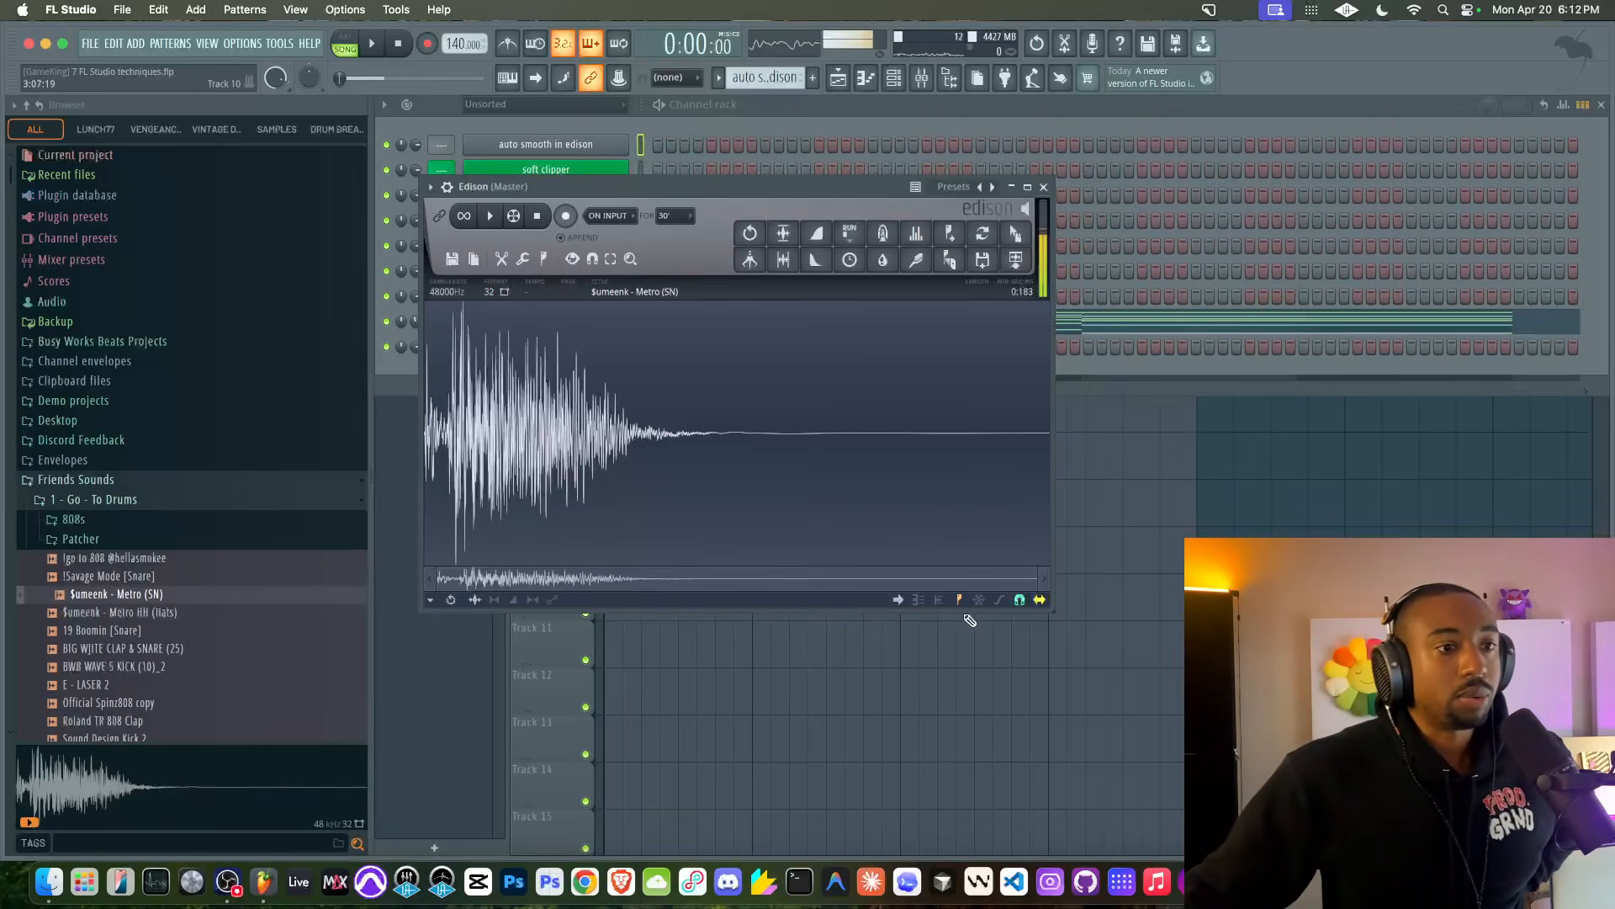
- Enable click-free (smooth) editing in Edison
left_click(522, 260)
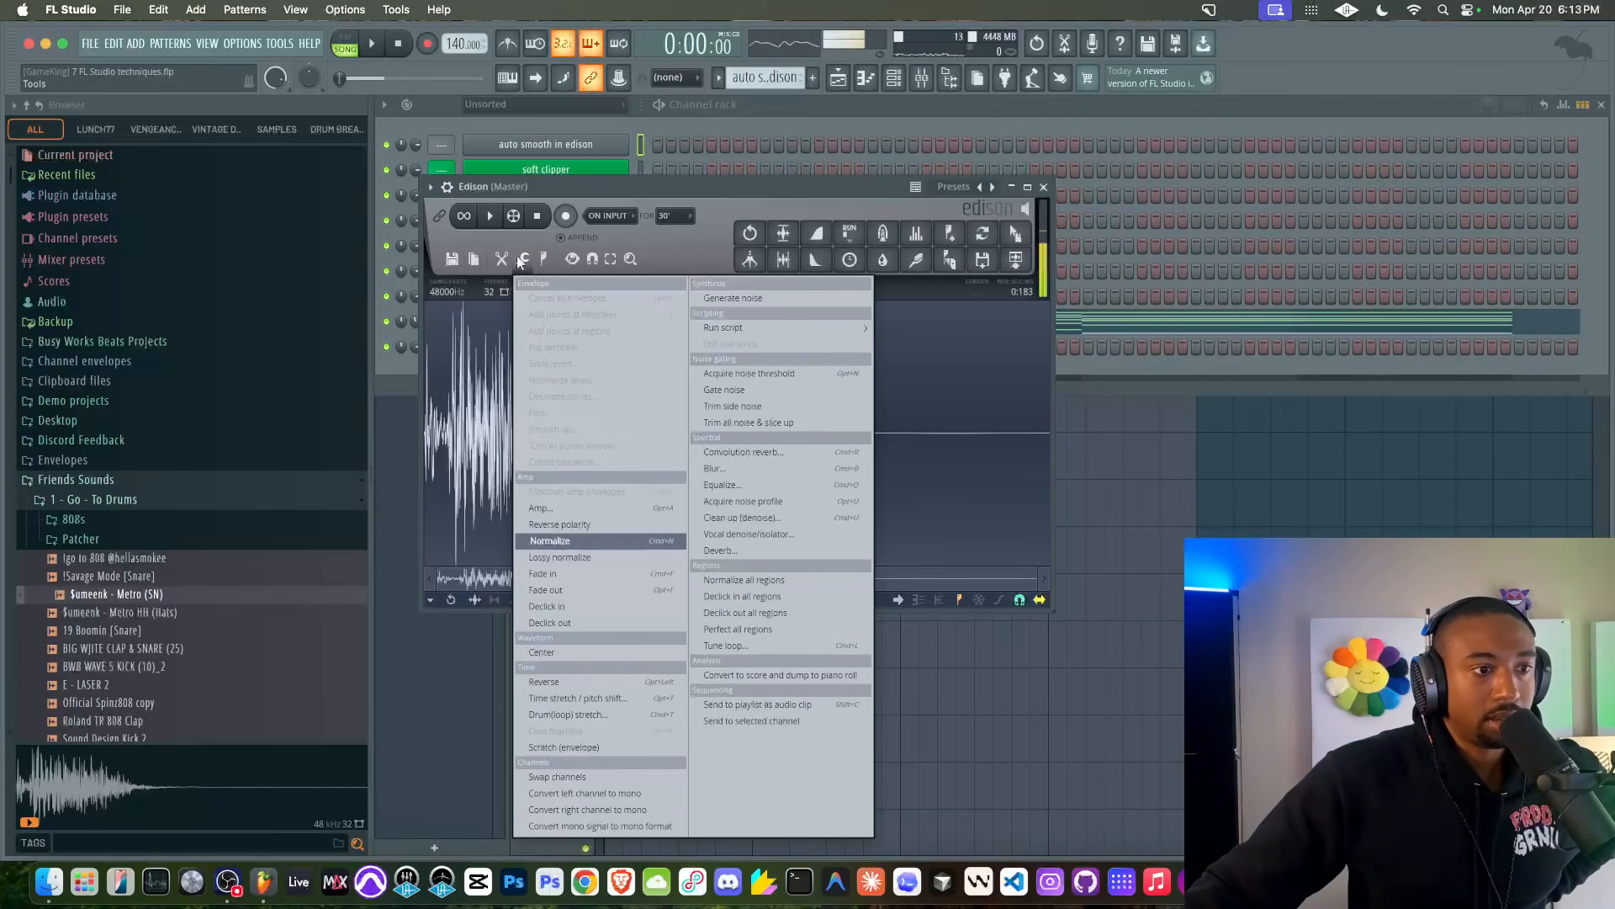
left_click(501, 261)
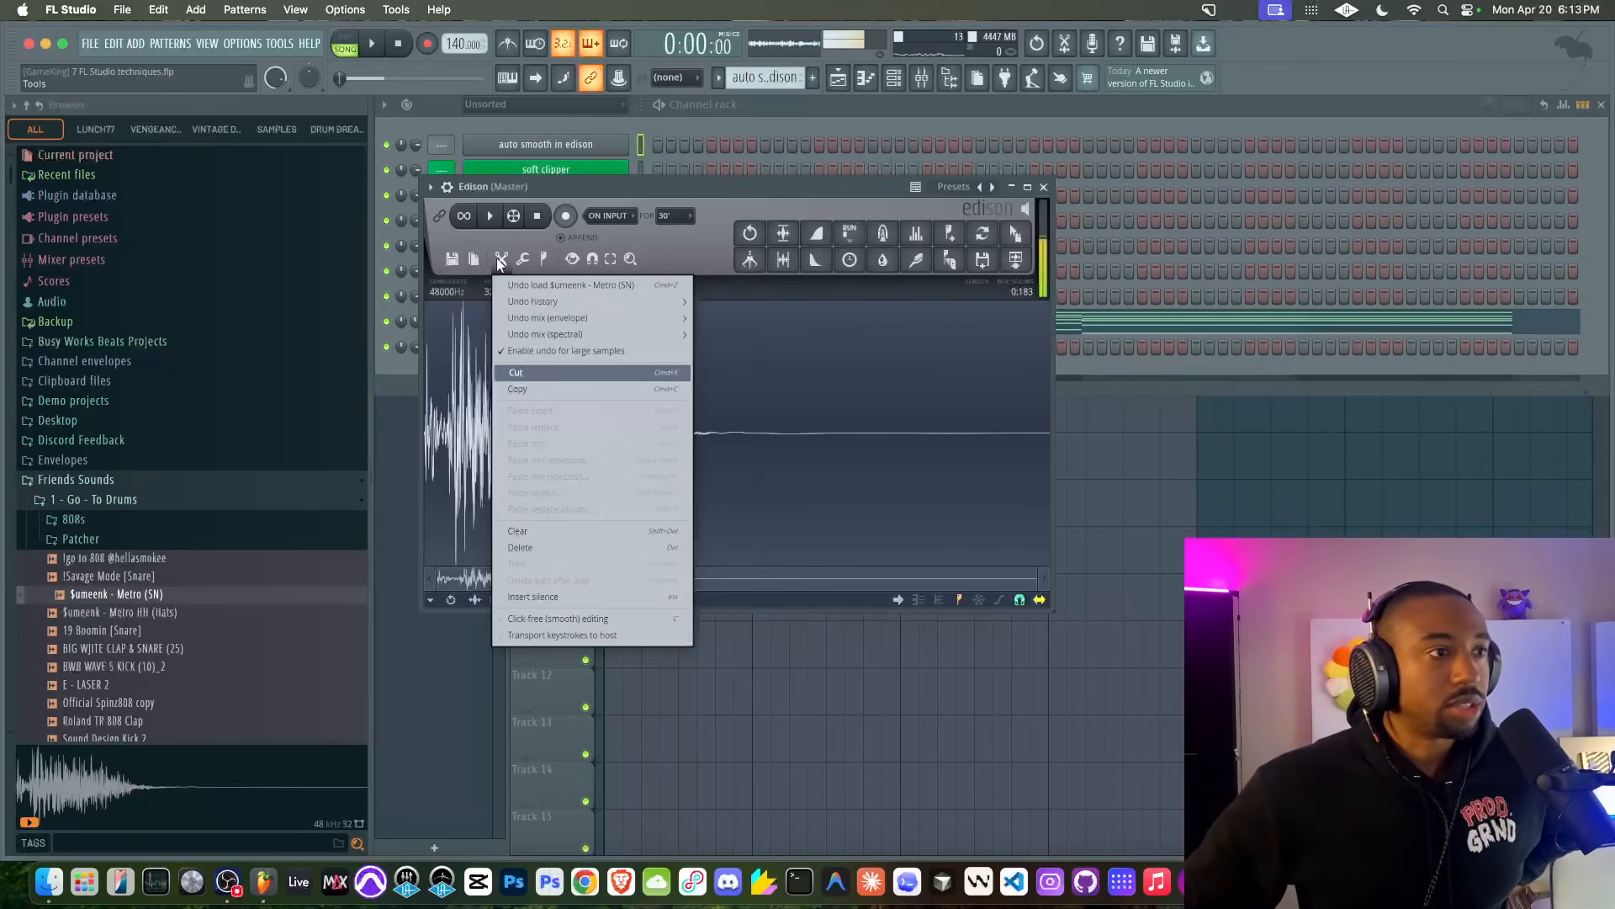
left_click(501, 261)
left_click(502, 261)
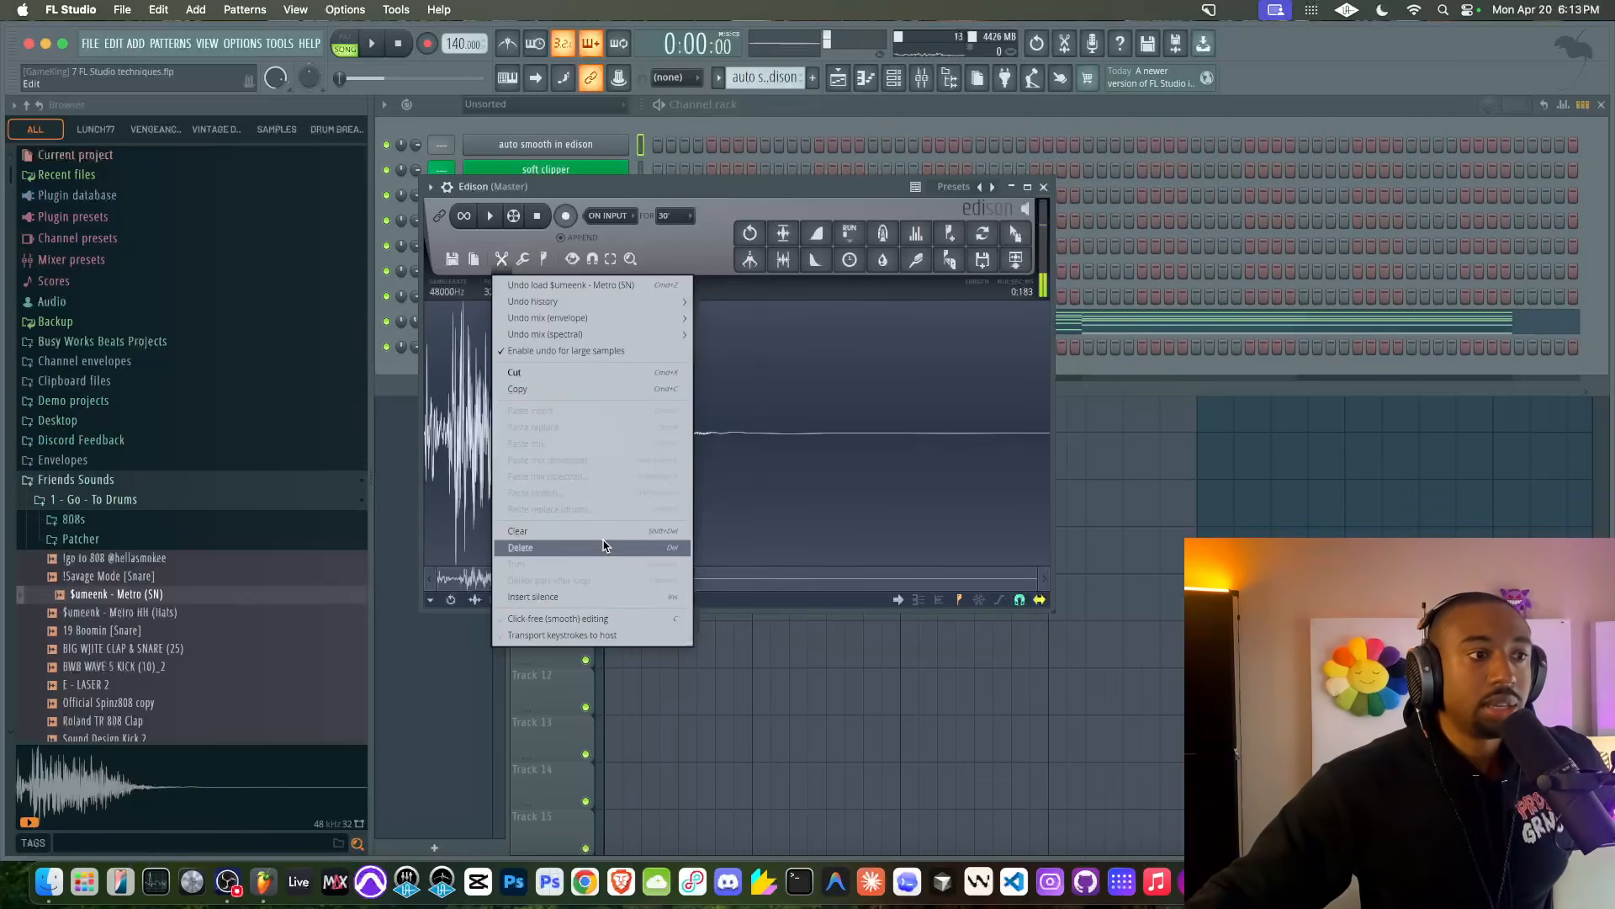
left_click(553, 620)
- Delete the first 0.003 seconds of the snare sample in Edison
left_click_drag(437, 441, 387, 436)
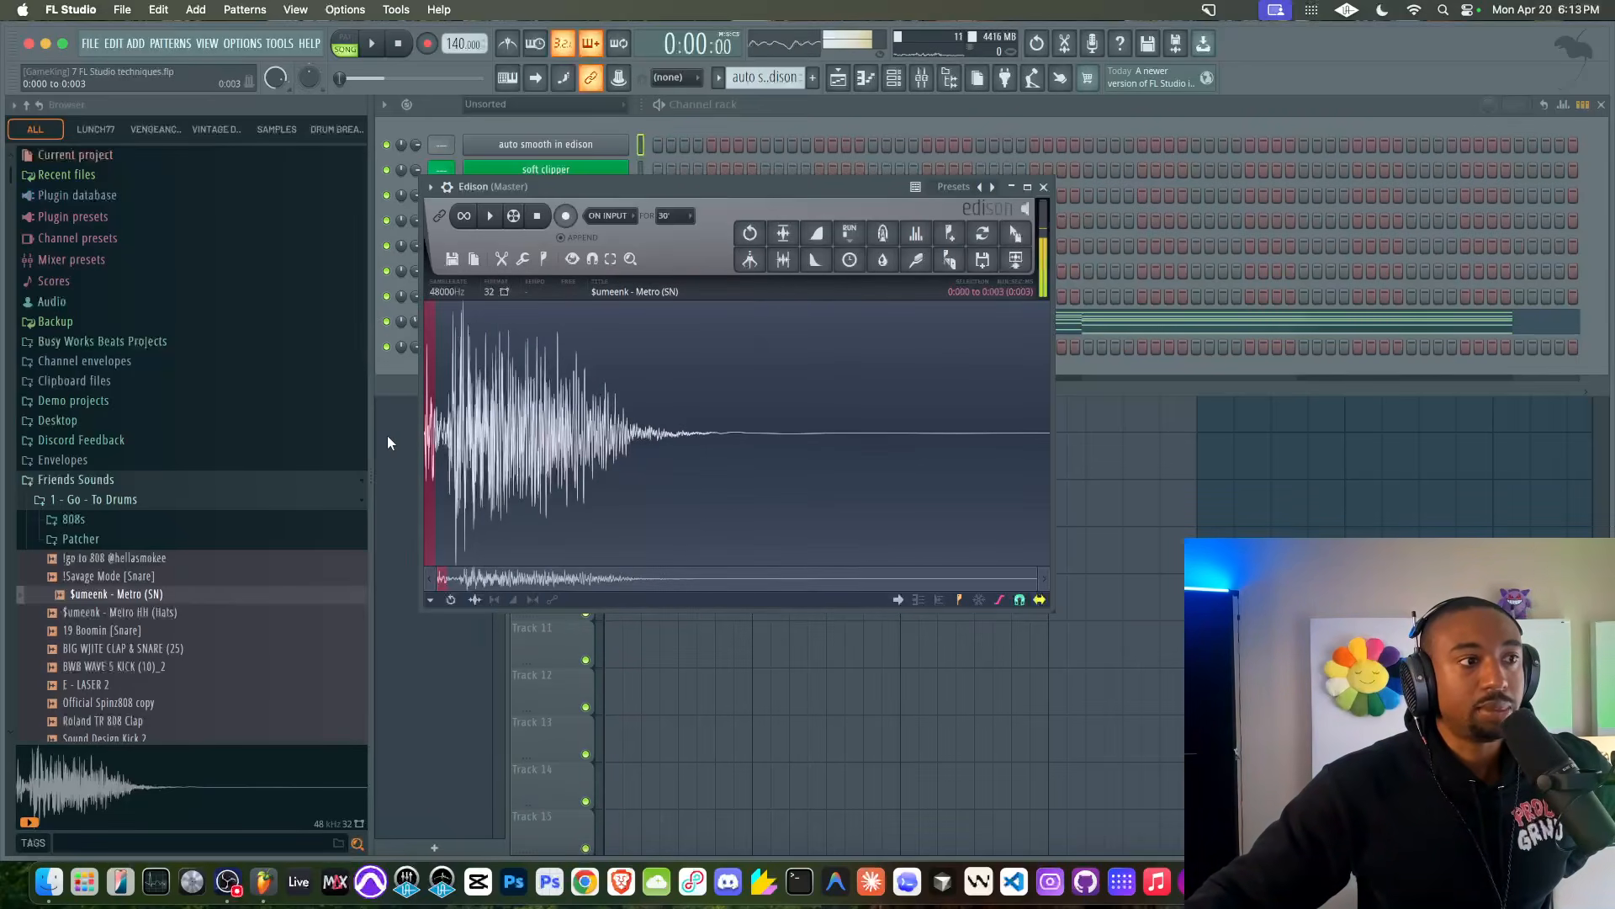
scroll(438, 441, "up", 3)
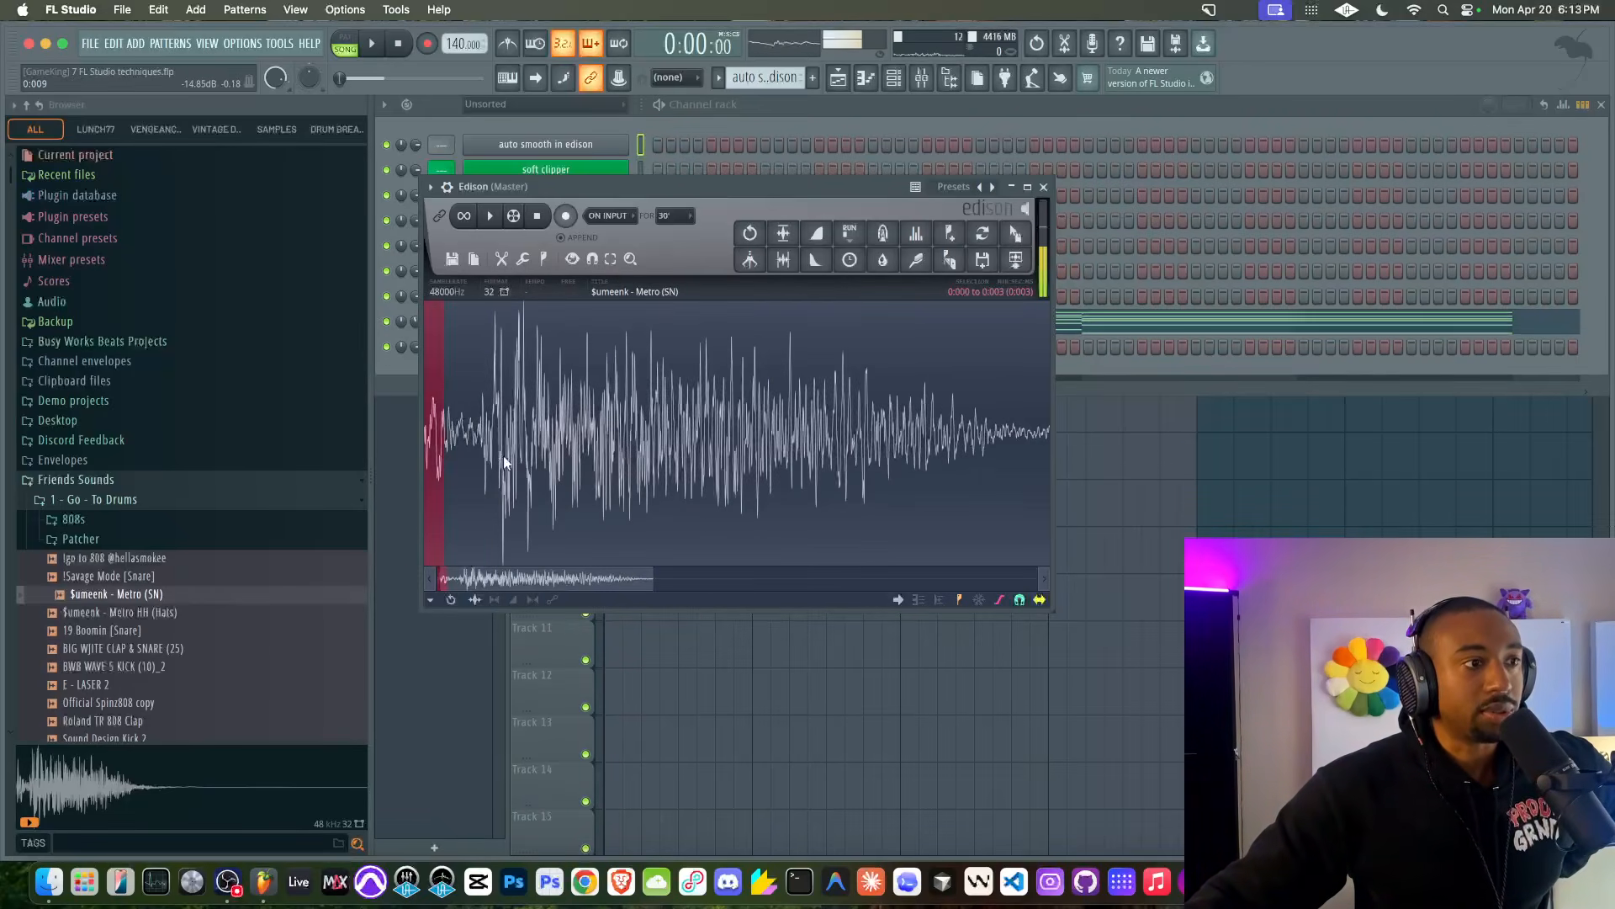
scroll(509, 464, "up", 4)
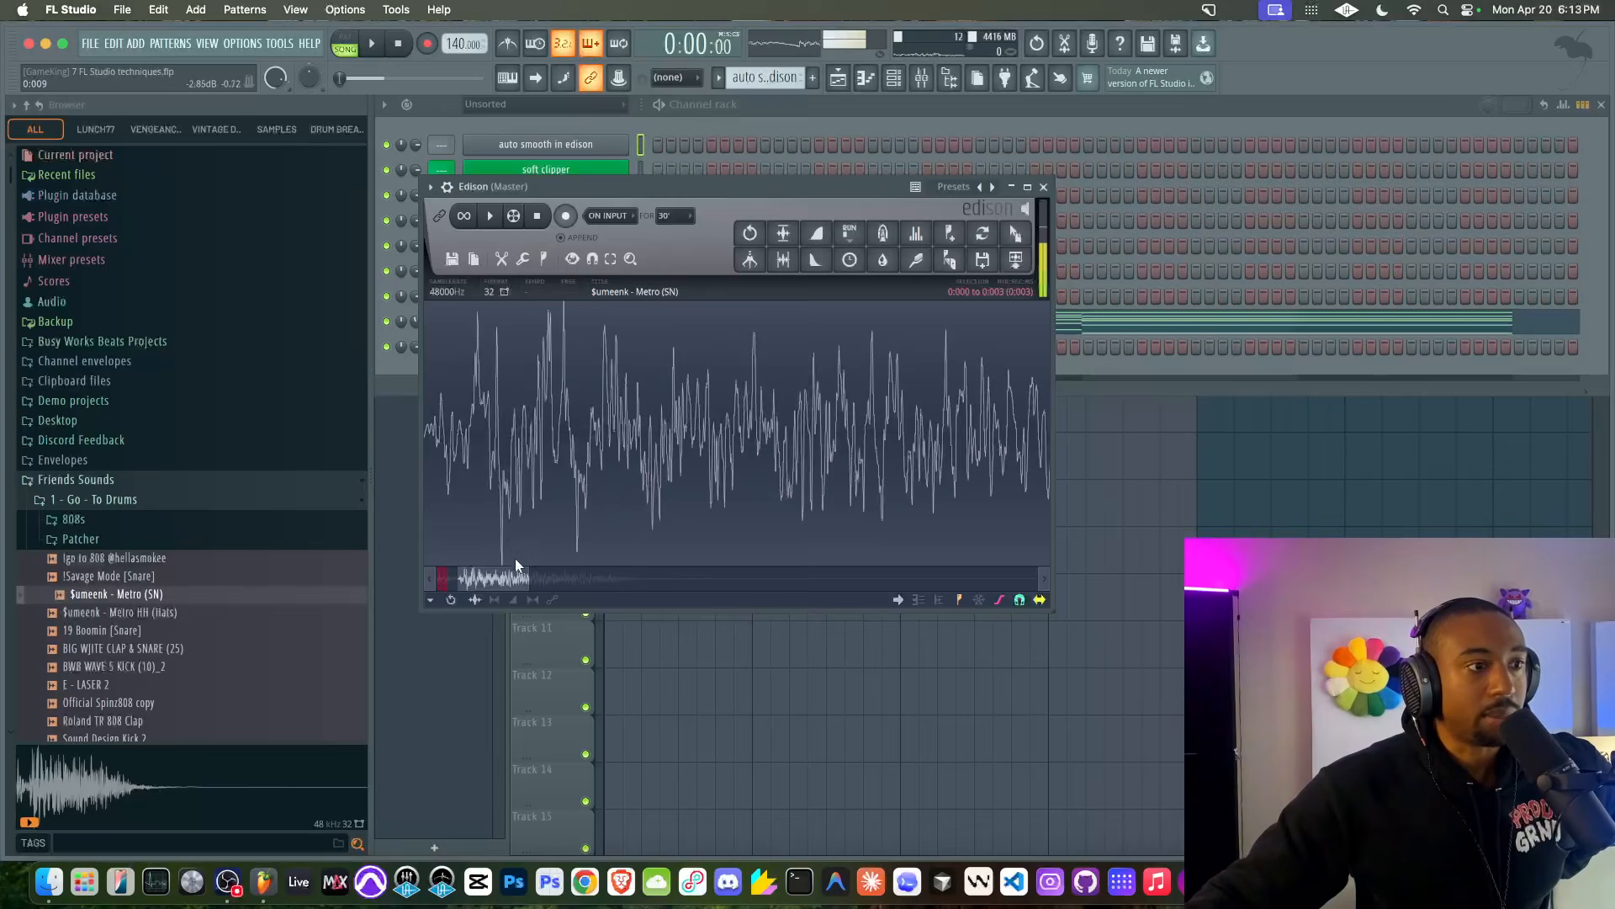
left_click(558, 456, "shift")
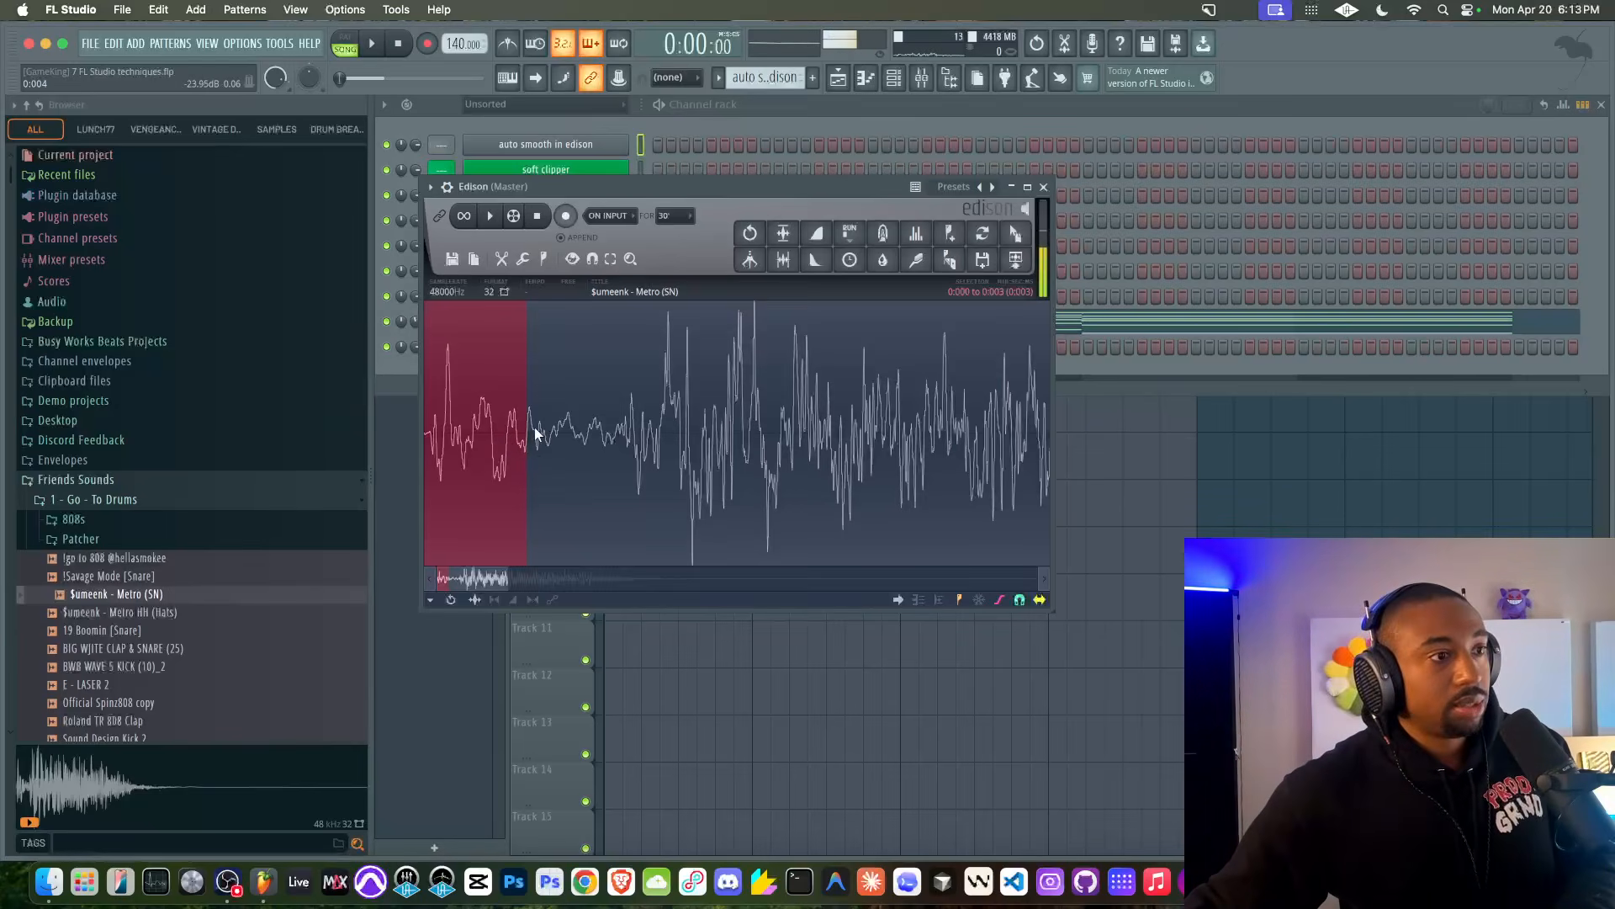
key("Delete")
- Examine the start of the trimmed snare waveform up close, selecting the portion from 0:000 to 0:006
left_click_drag(543, 427, 433, 426)
left_click(483, 426)
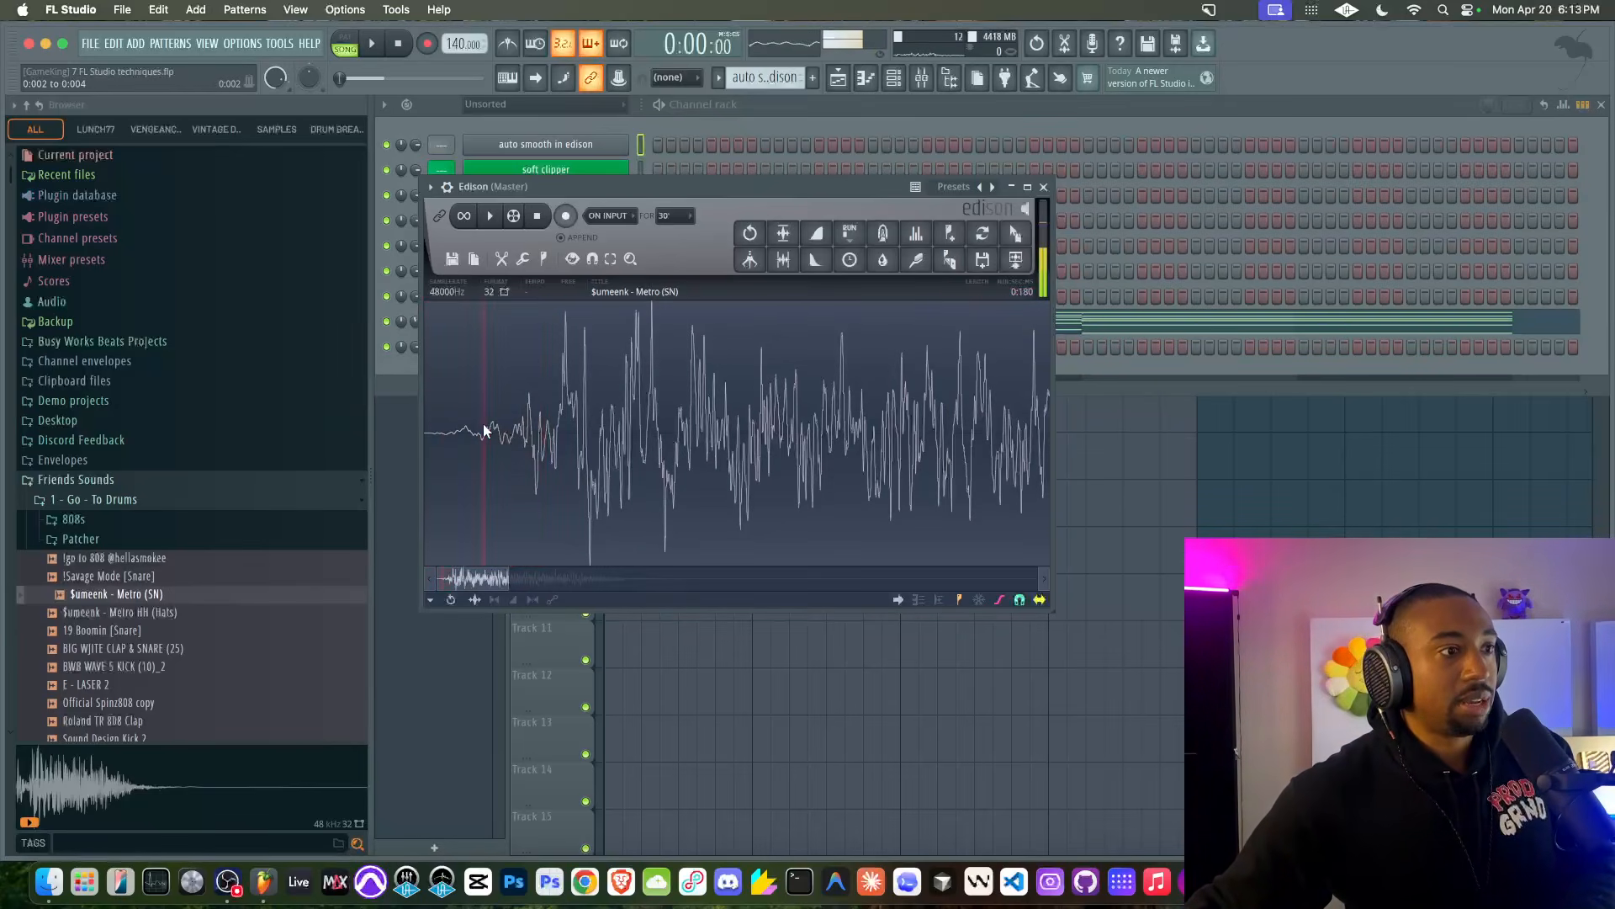
left_click_drag(617, 426, 421, 427)
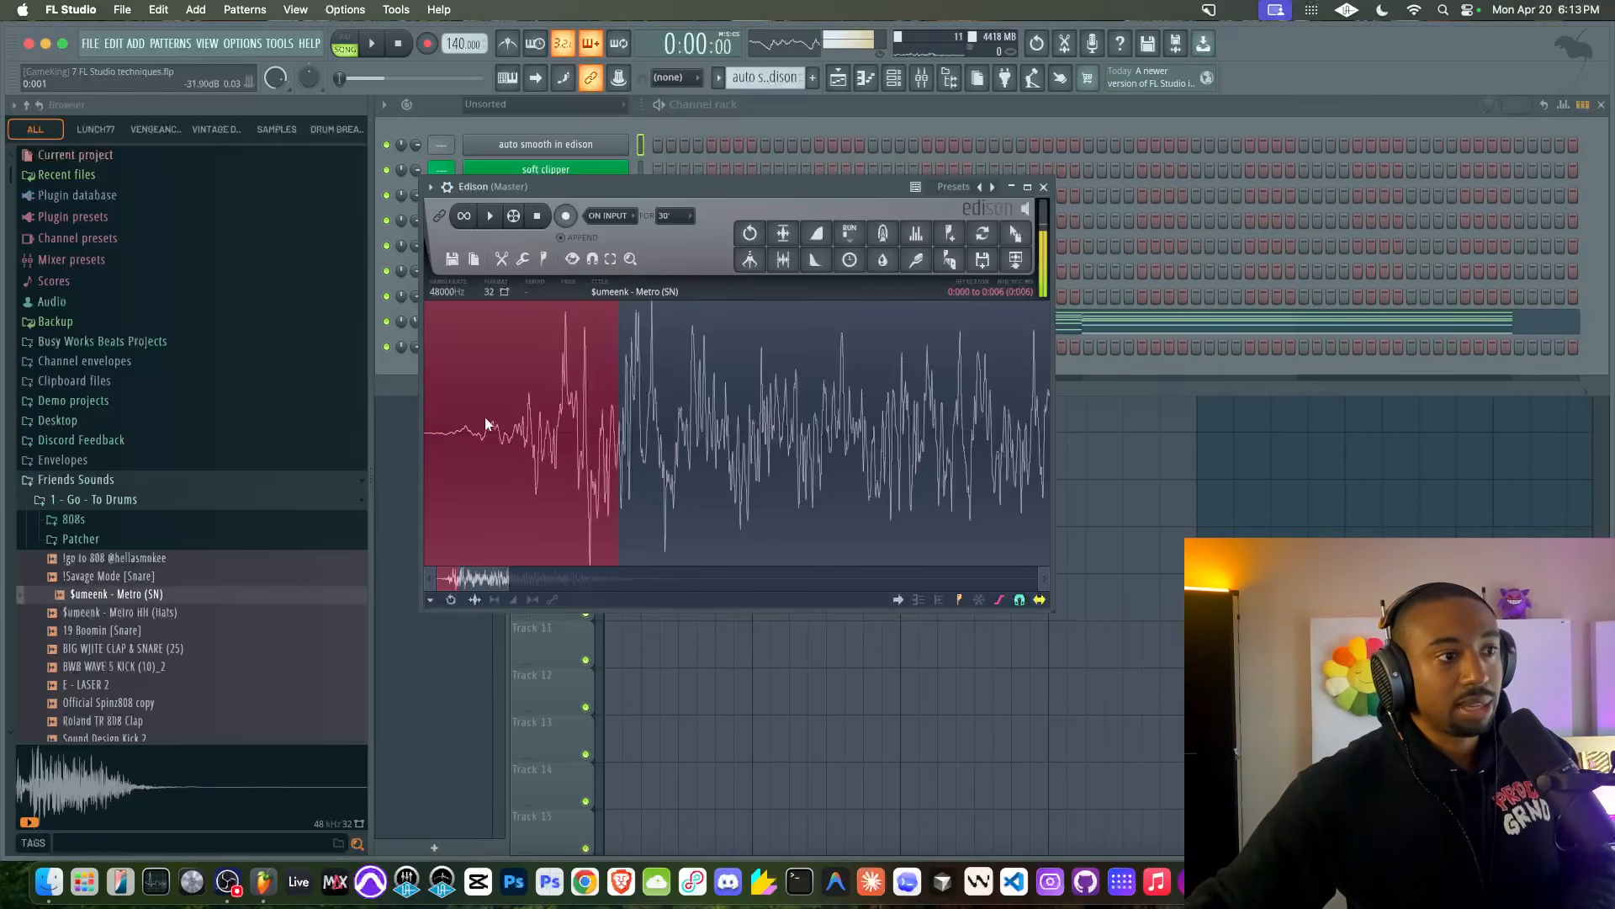
left_click(575, 352)
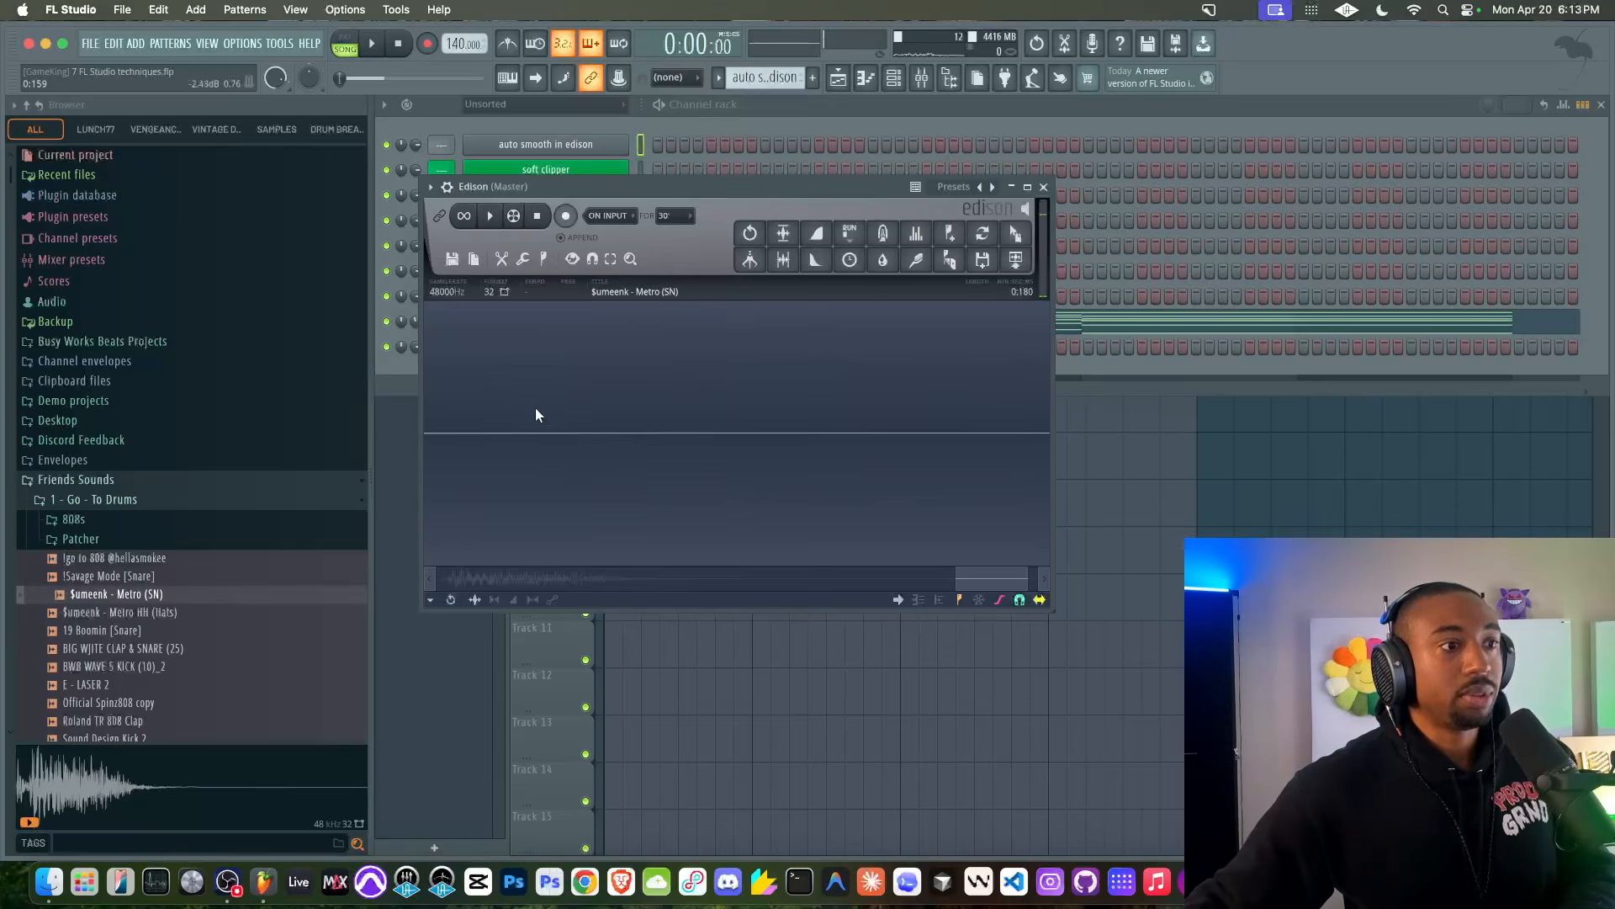
left_click_drag(976, 577, 353, 542)
scroll(543, 493, "down", 3)
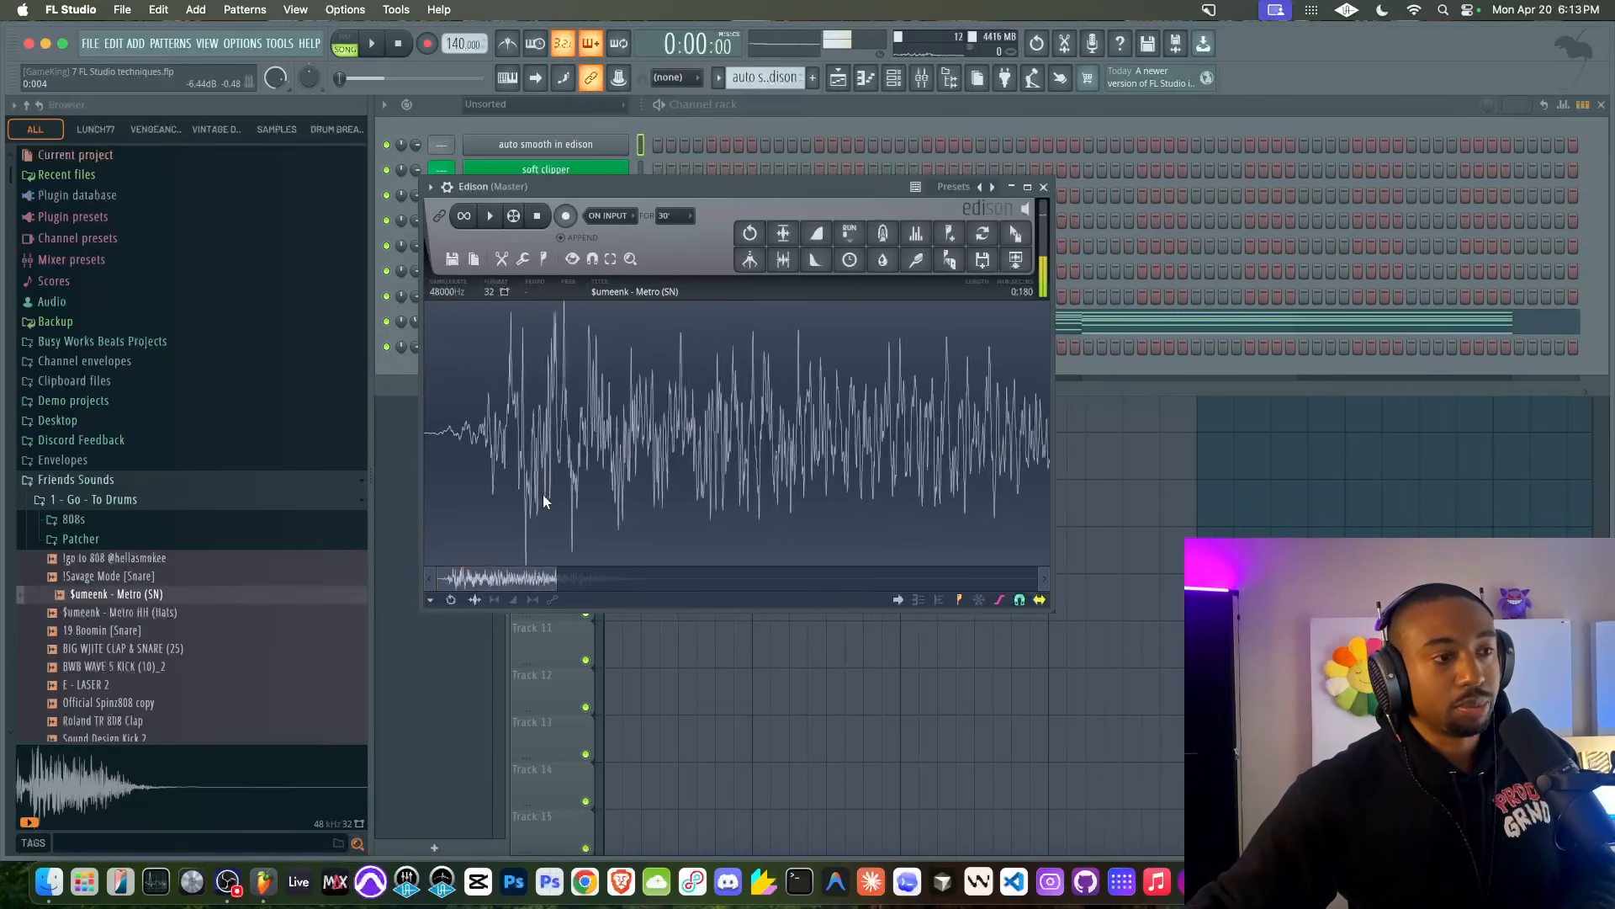
scroll(490, 433, "down", 4)
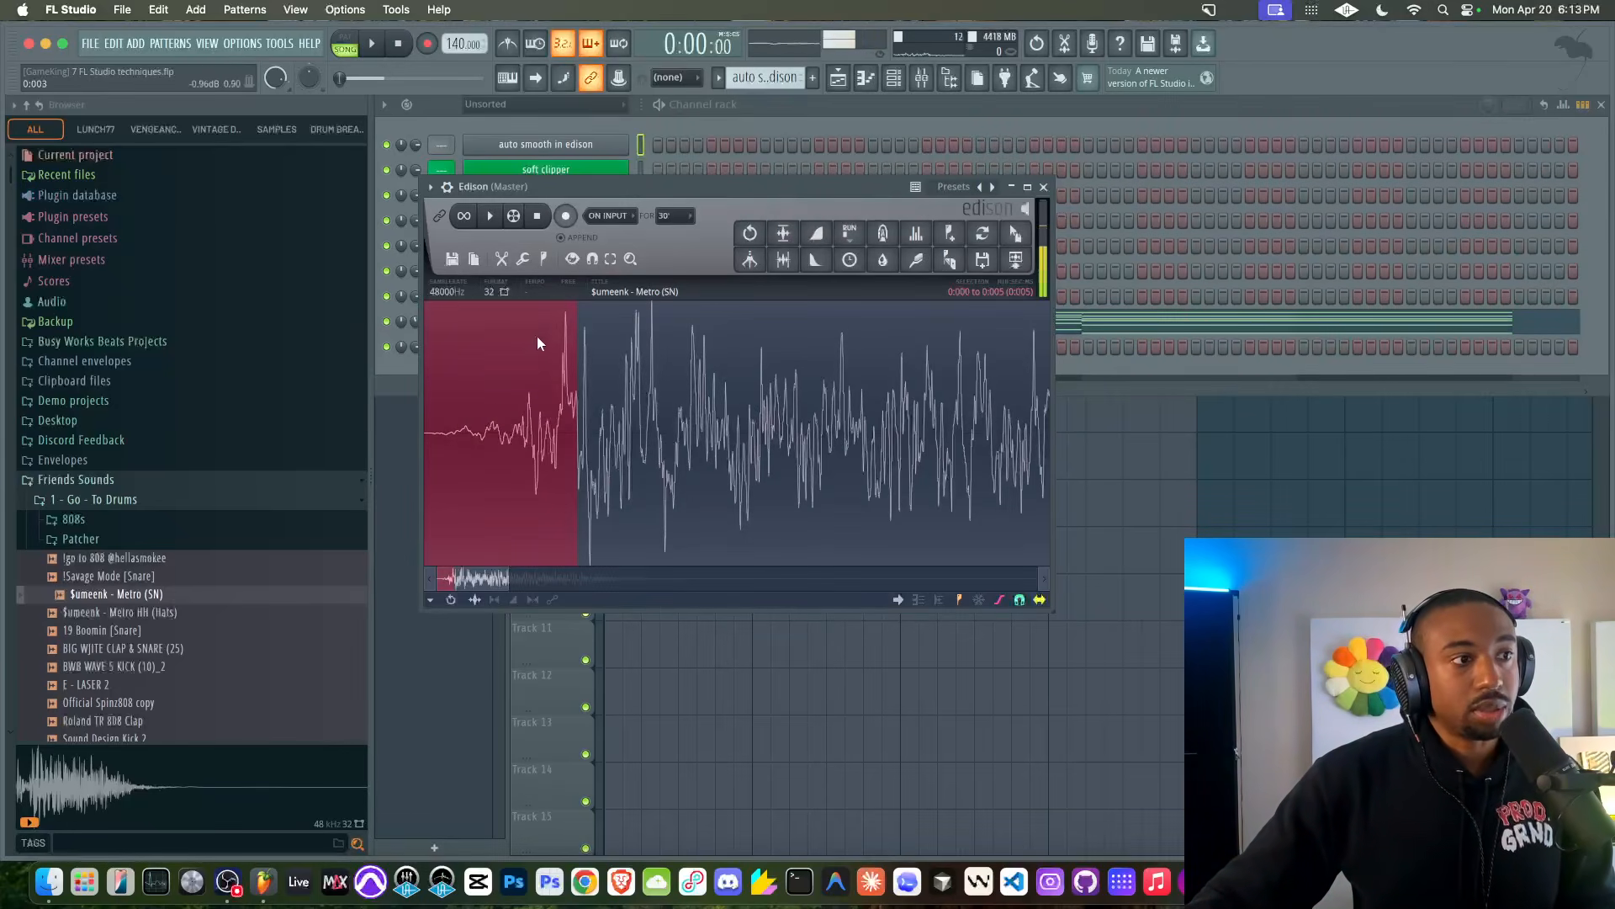
- Try to undo the recent edits to the snare sample in Edison
key("super+z")
key("super+z")
key("super+z")
key("super+z")
left_click(503, 261)
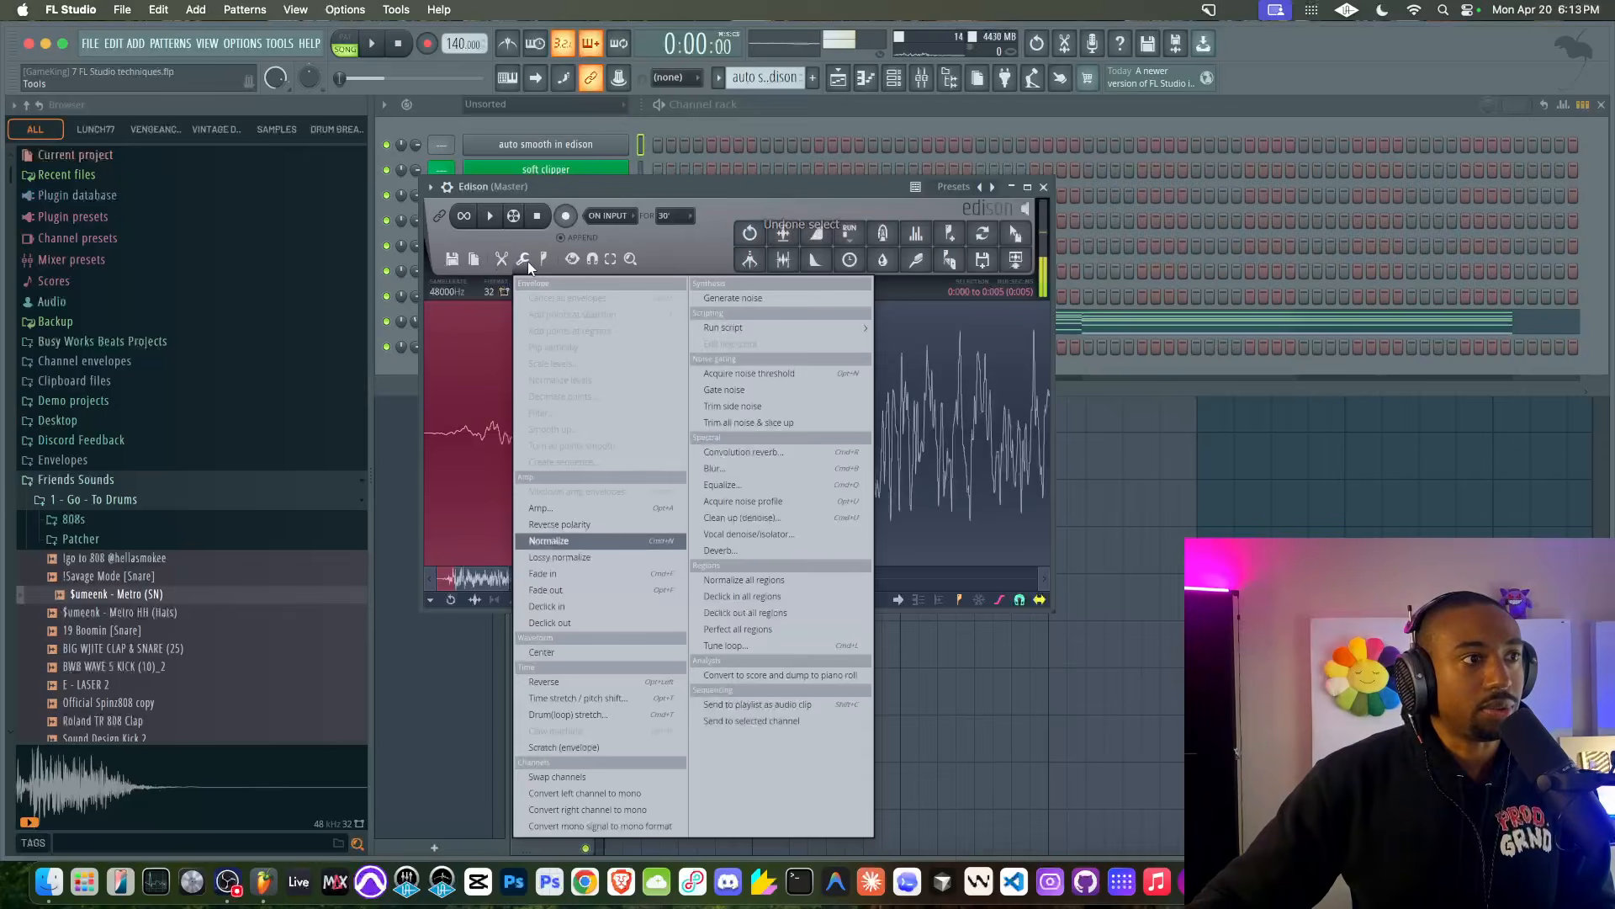
left_click(503, 258)
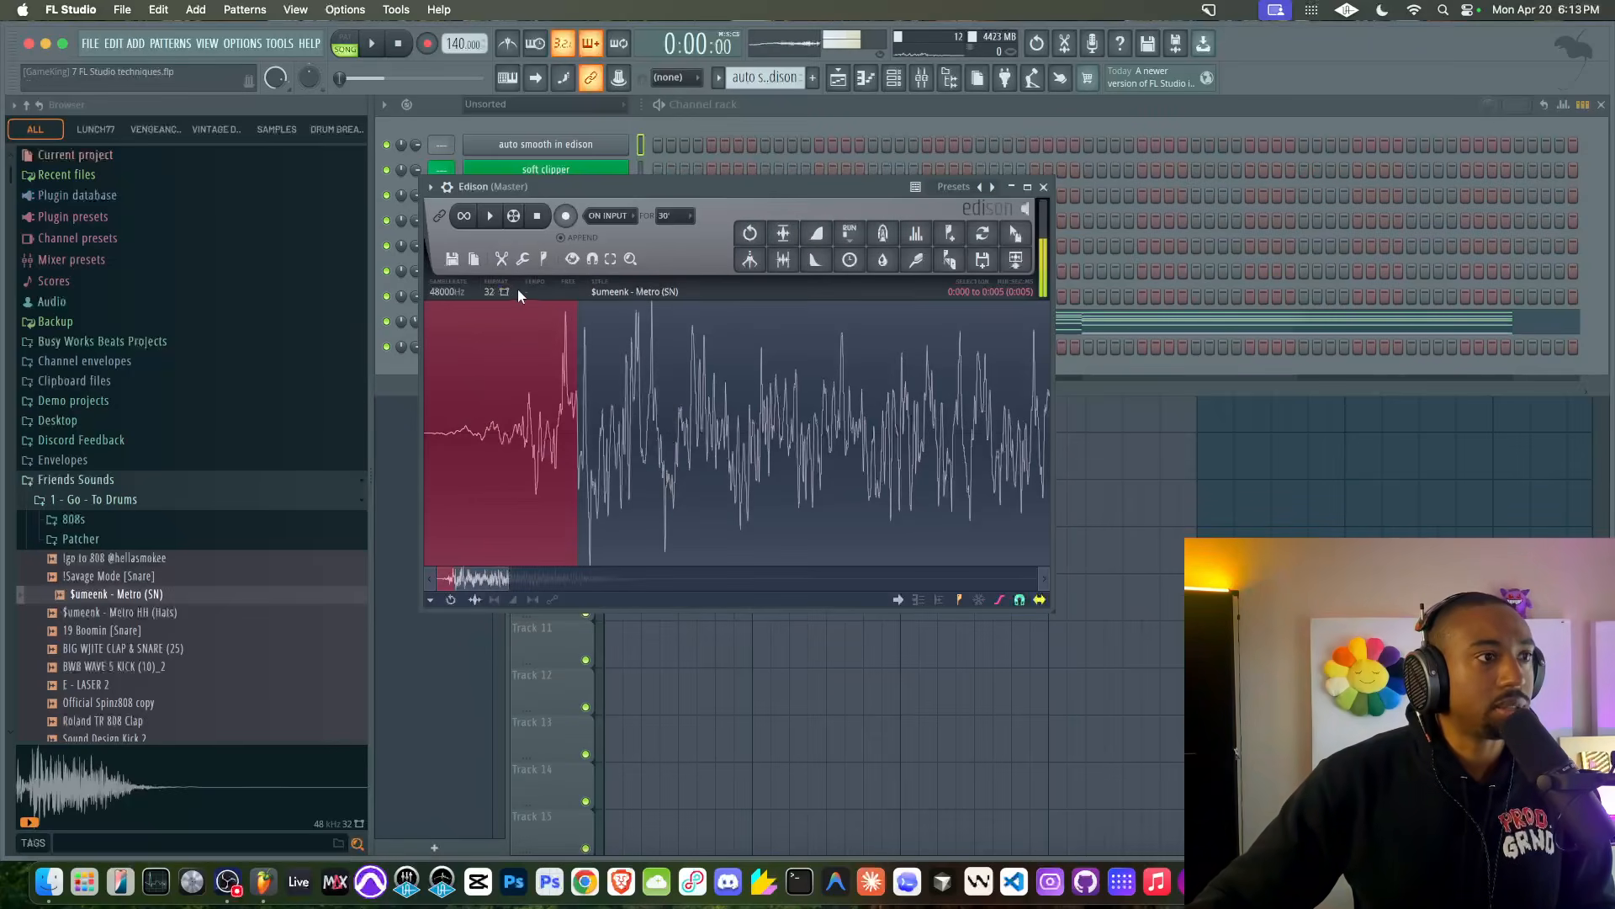
- Clear Edison and load the original "$umeenk - Metro (SN)" snare sample again
left_click(453, 259)
left_click(466, 286)
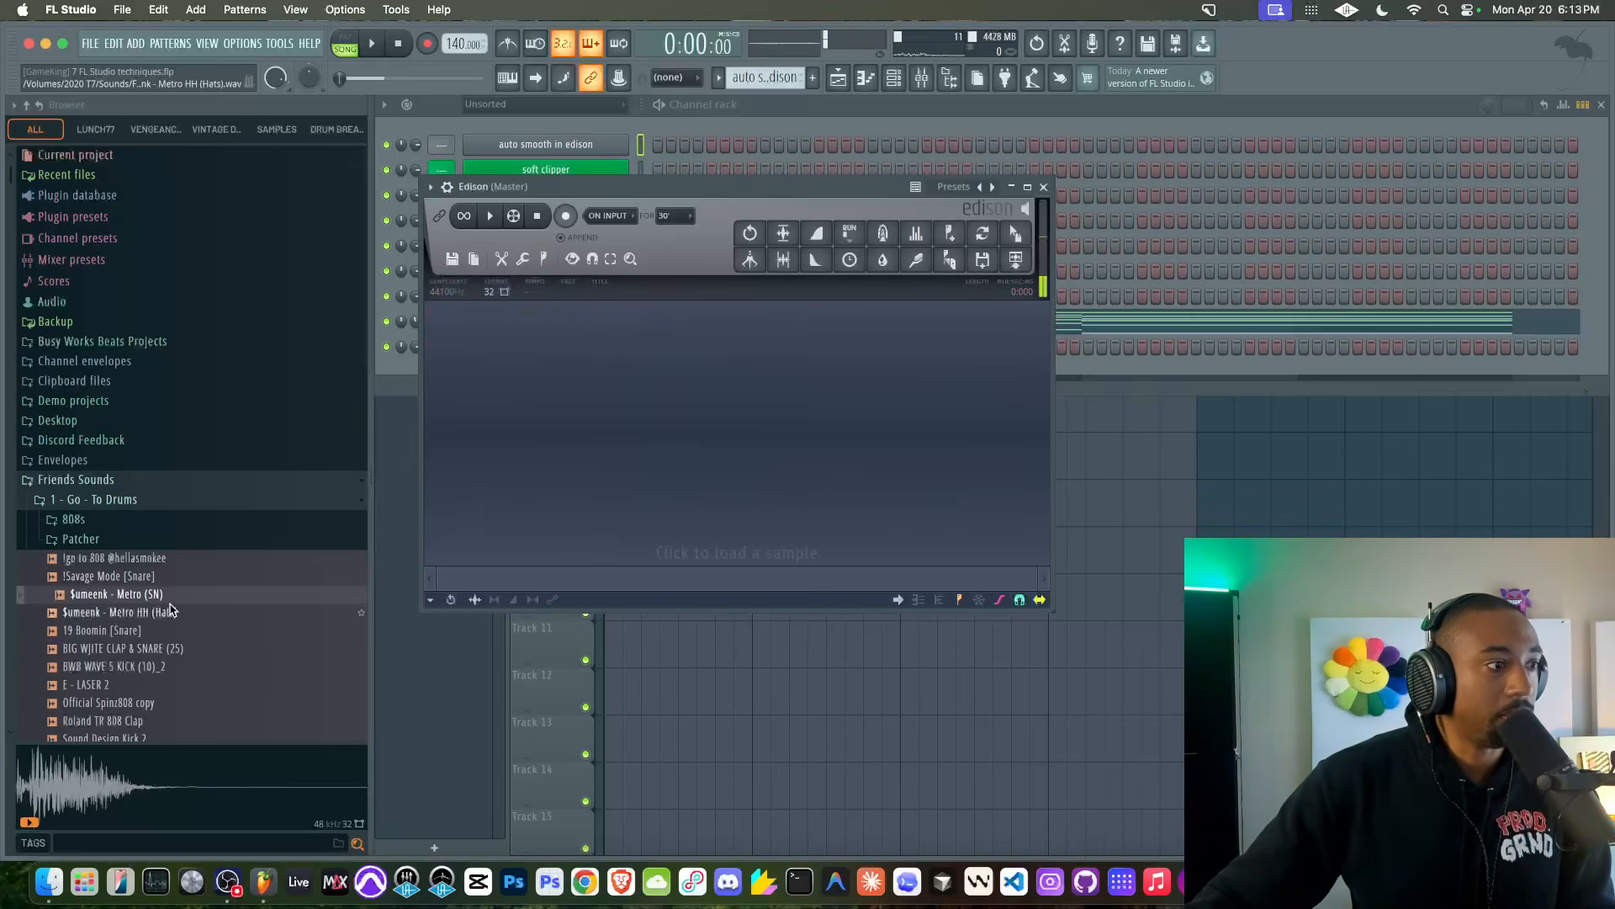
left_click_drag(126, 594, 588, 477)
- Disable click-free (smooth) editing in Edison and delete the first 0.006 seconds of the snare sample
left_click(503, 258)
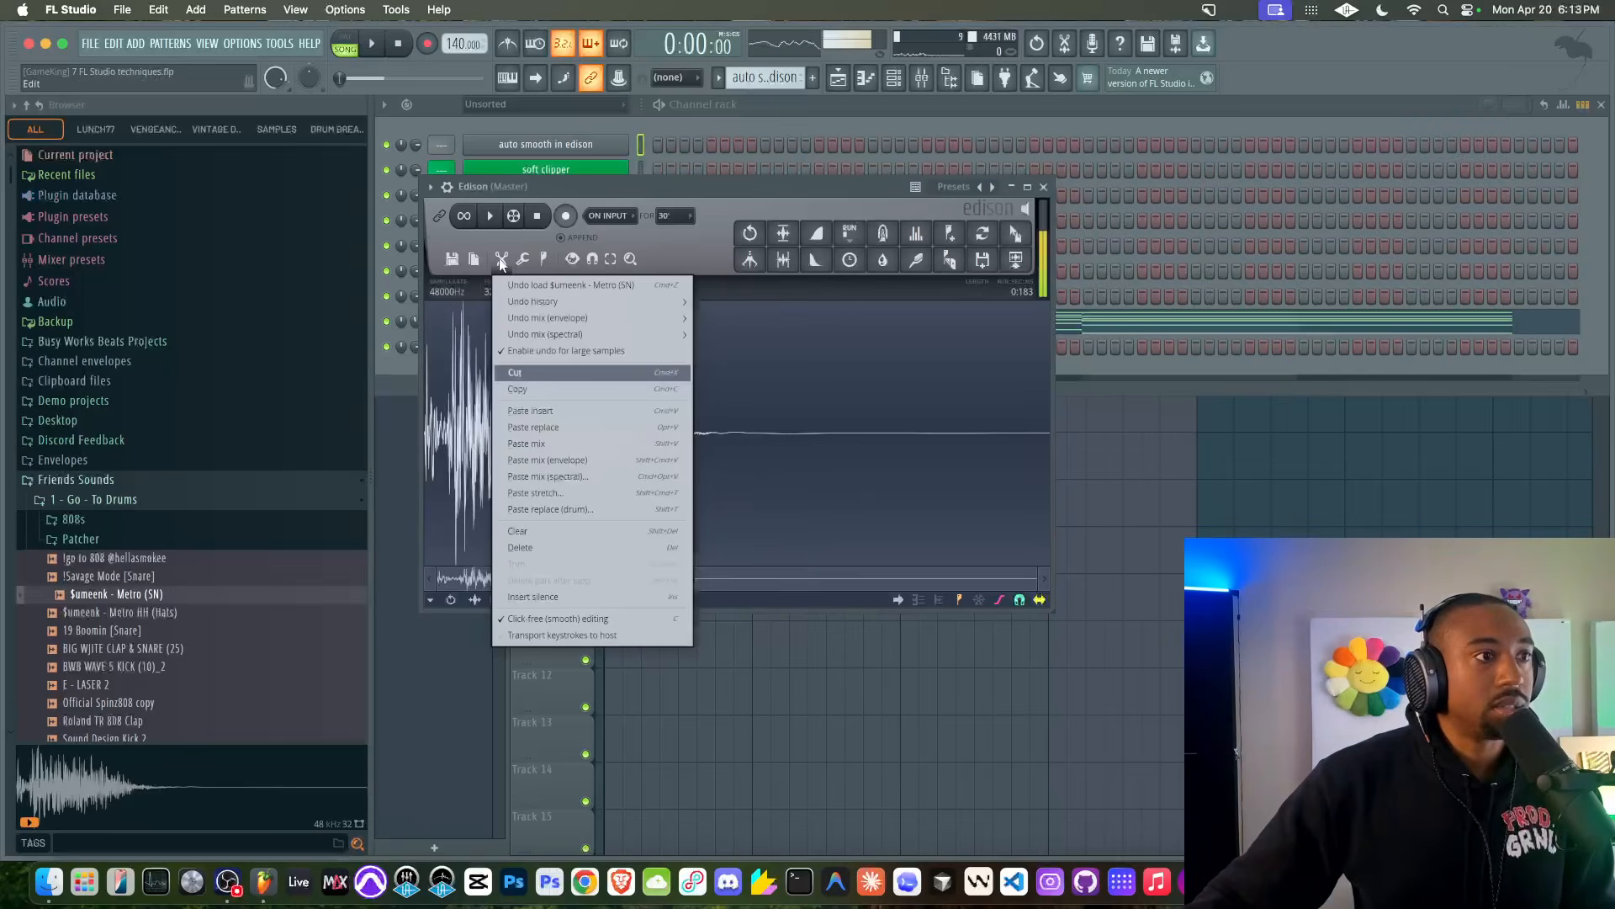
left_click(530, 620)
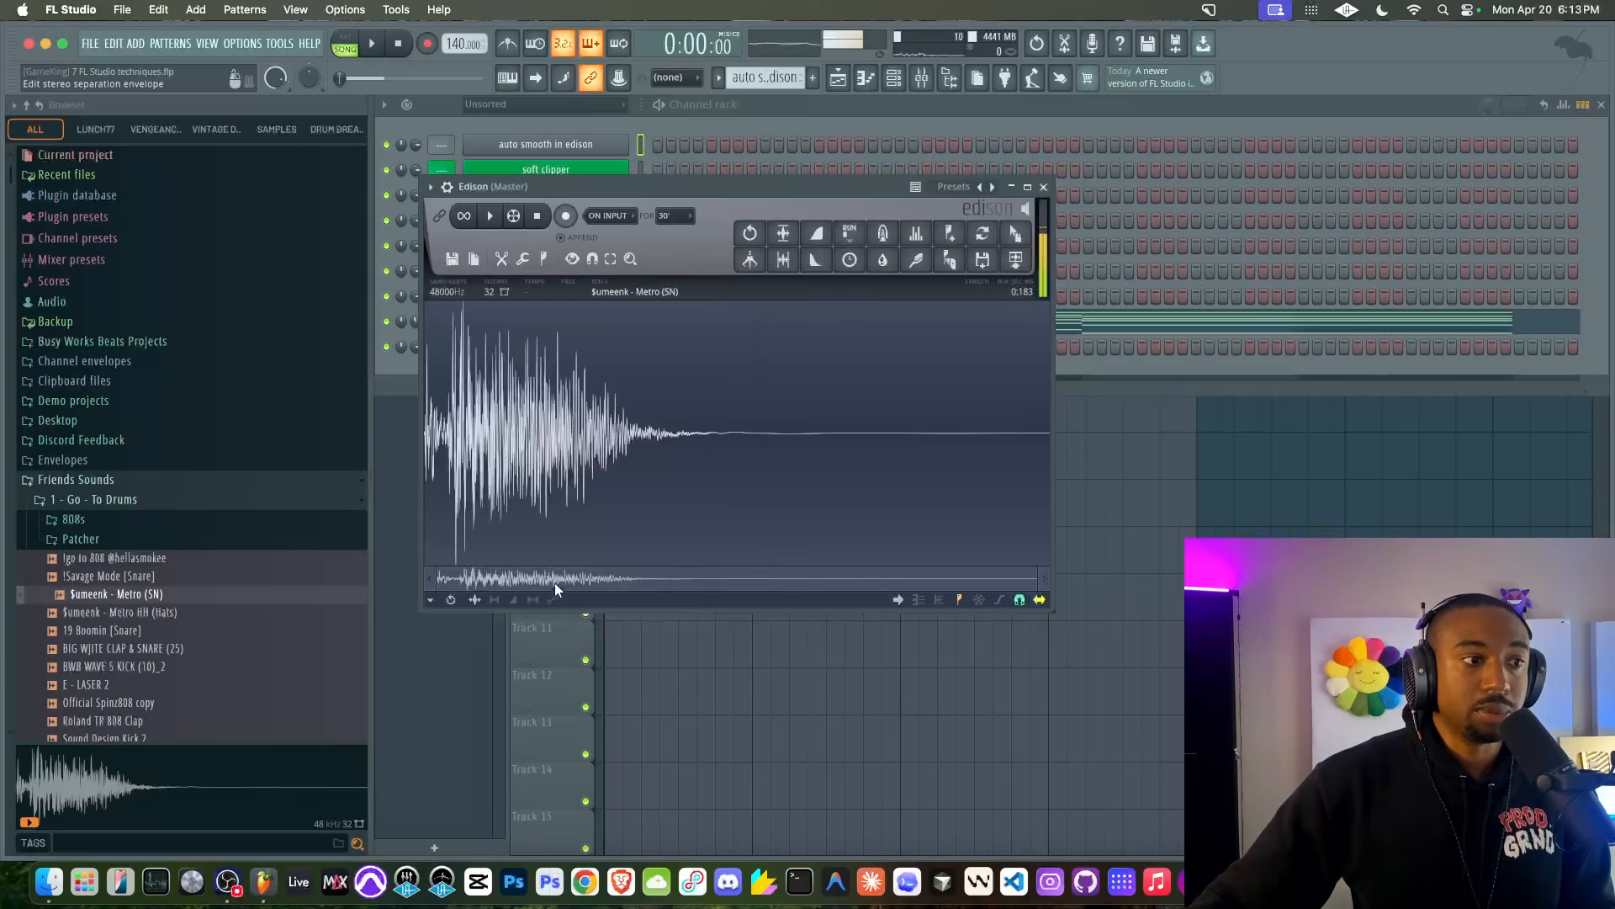
left_click_drag(1033, 582, 586, 580)
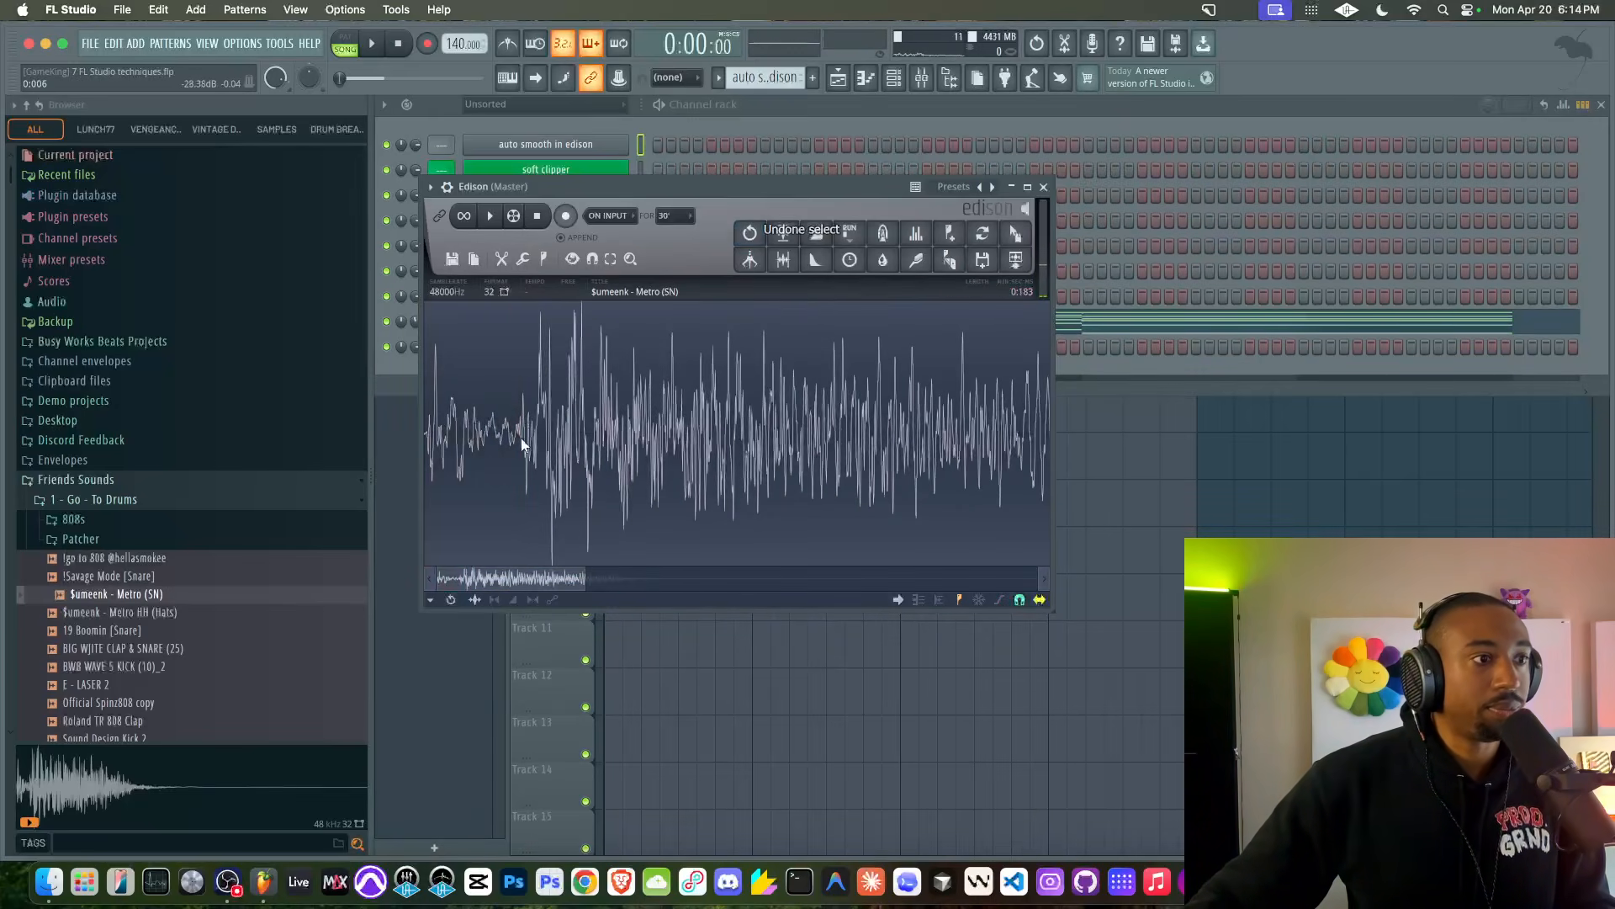
left_click_drag(519, 425, 393, 421)
key("Delete")
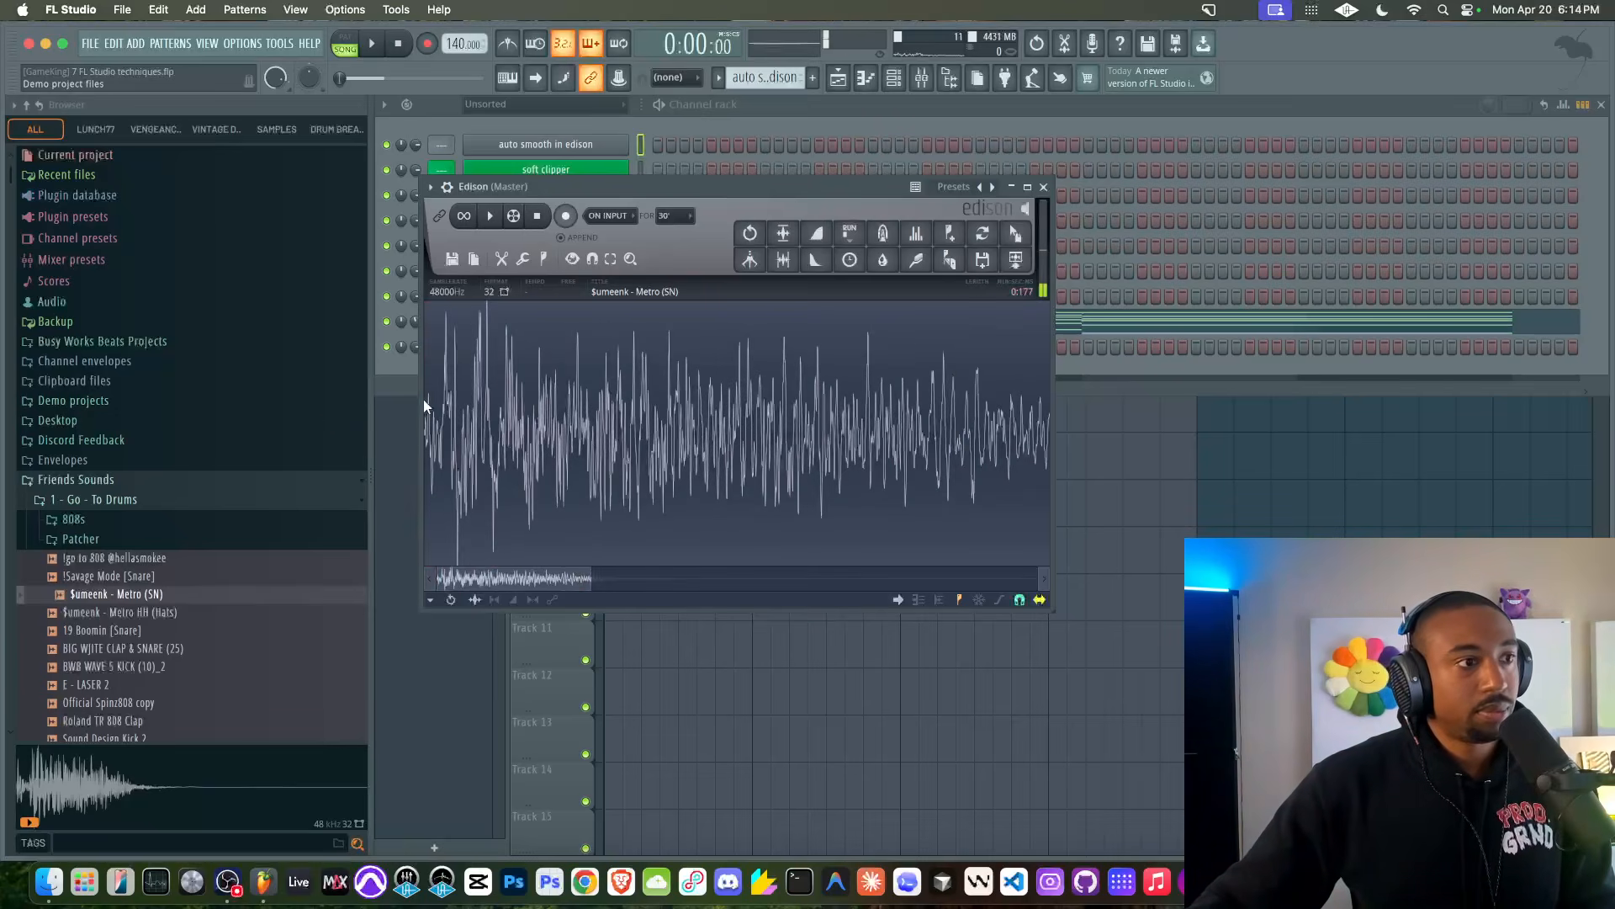
- Apply a fade-in to the portion from 0:000 to 0:004 at the start of the trimmed snare
scroll(451, 444, "up", 3)
left_click_drag(468, 579, 425, 579)
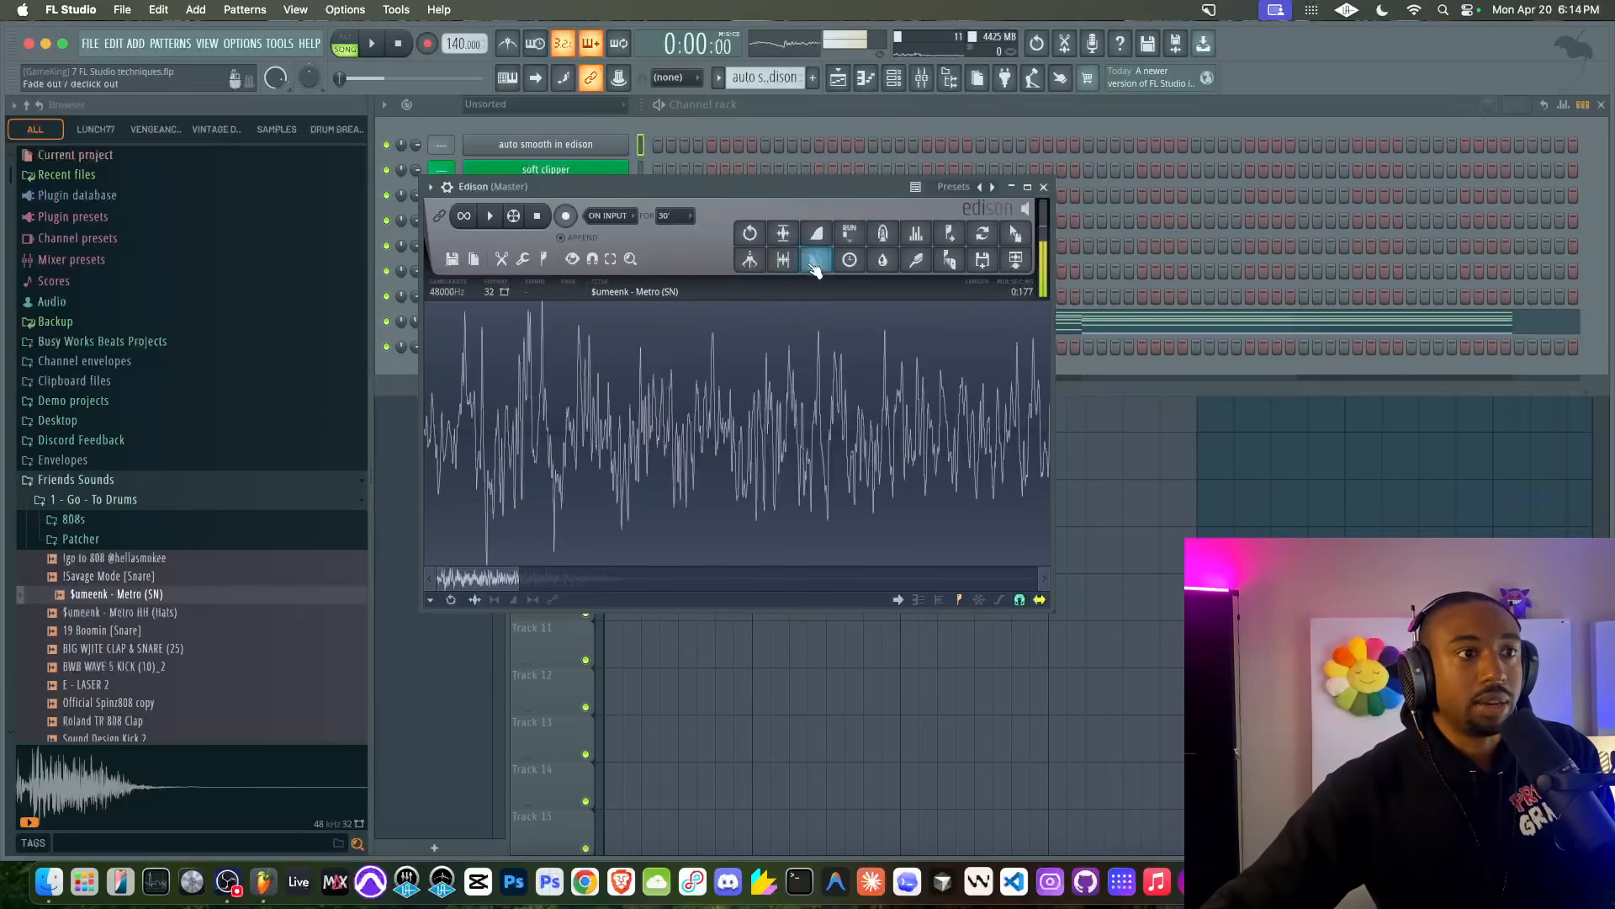
left_click_drag(532, 362, 377, 376)
left_click(831, 241)
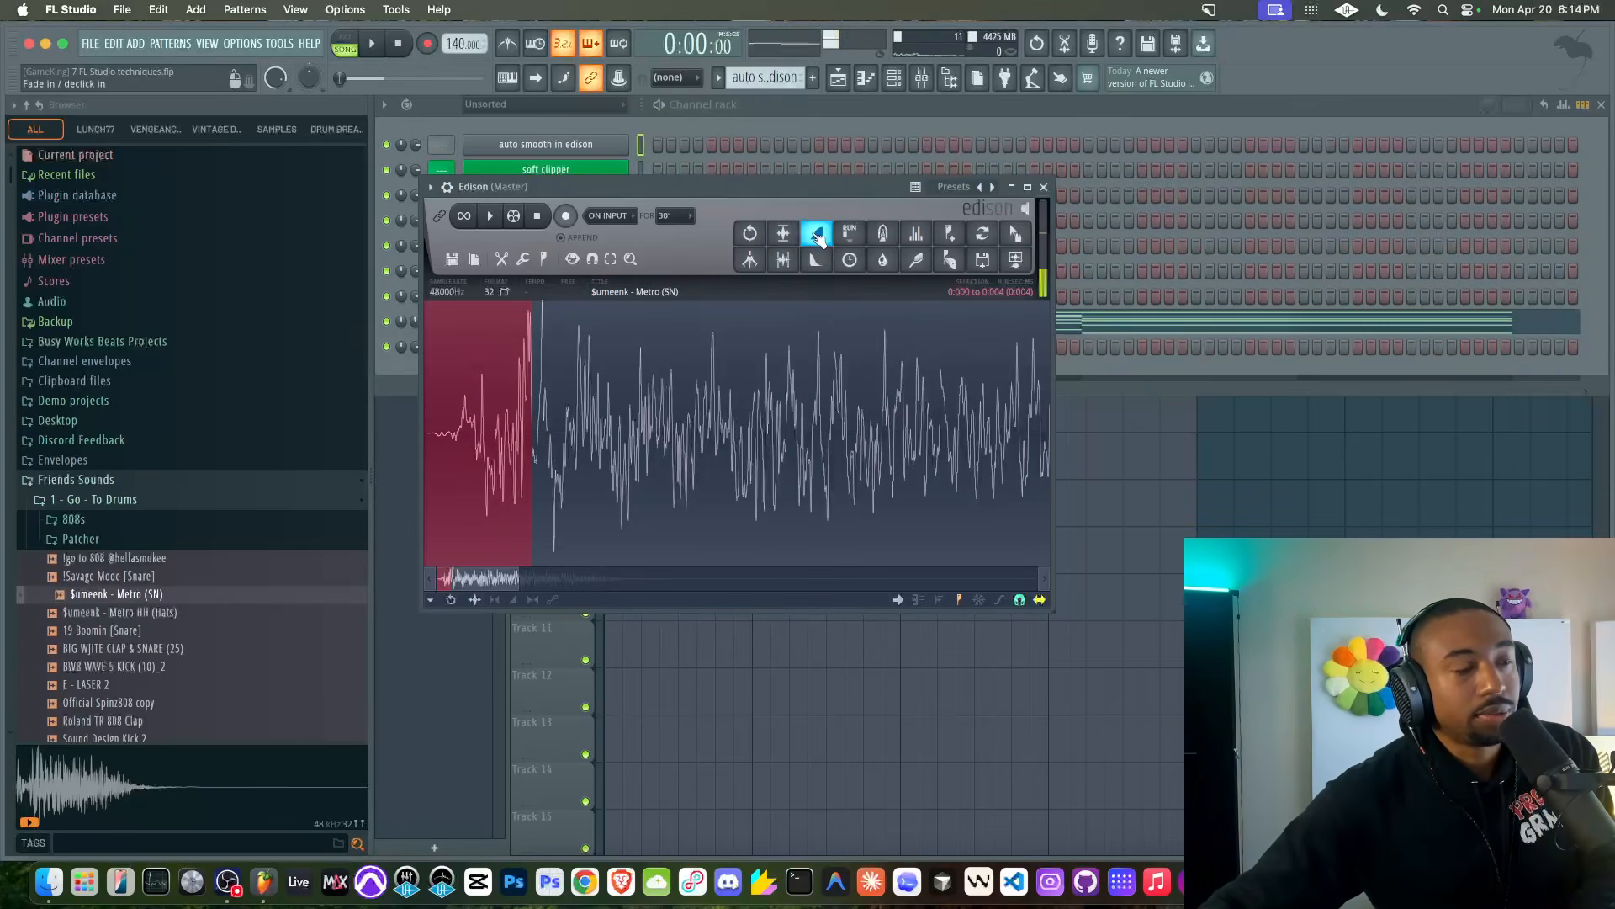
- Try to undo the fade-in on the start of the snare sample
left_click(517, 407)
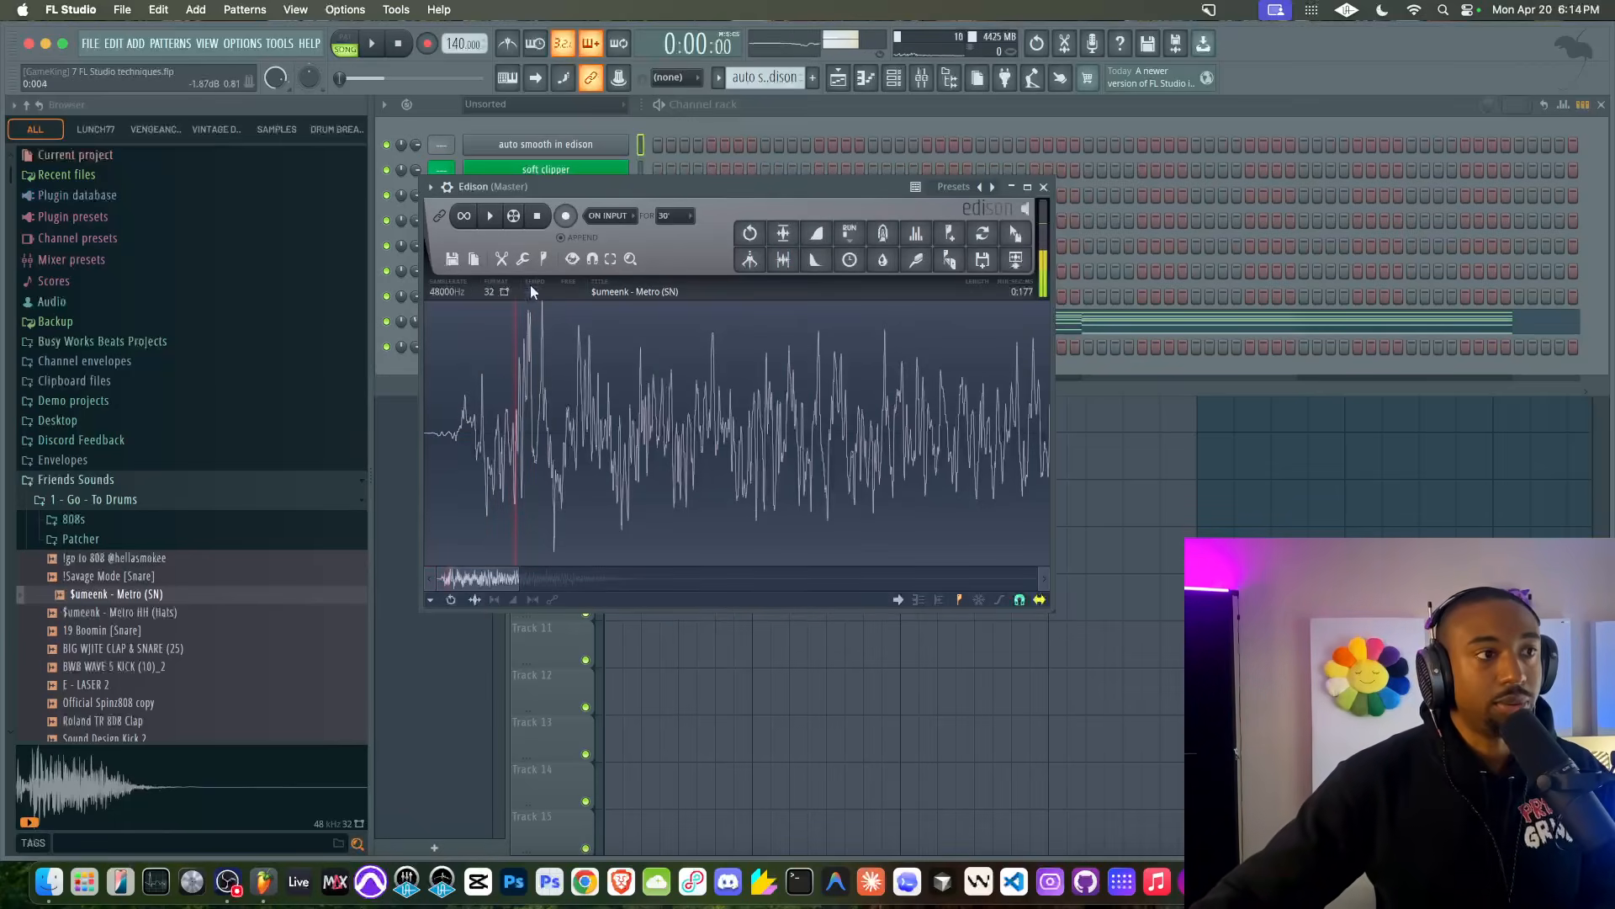
left_click(501, 259)
left_click(701, 422)
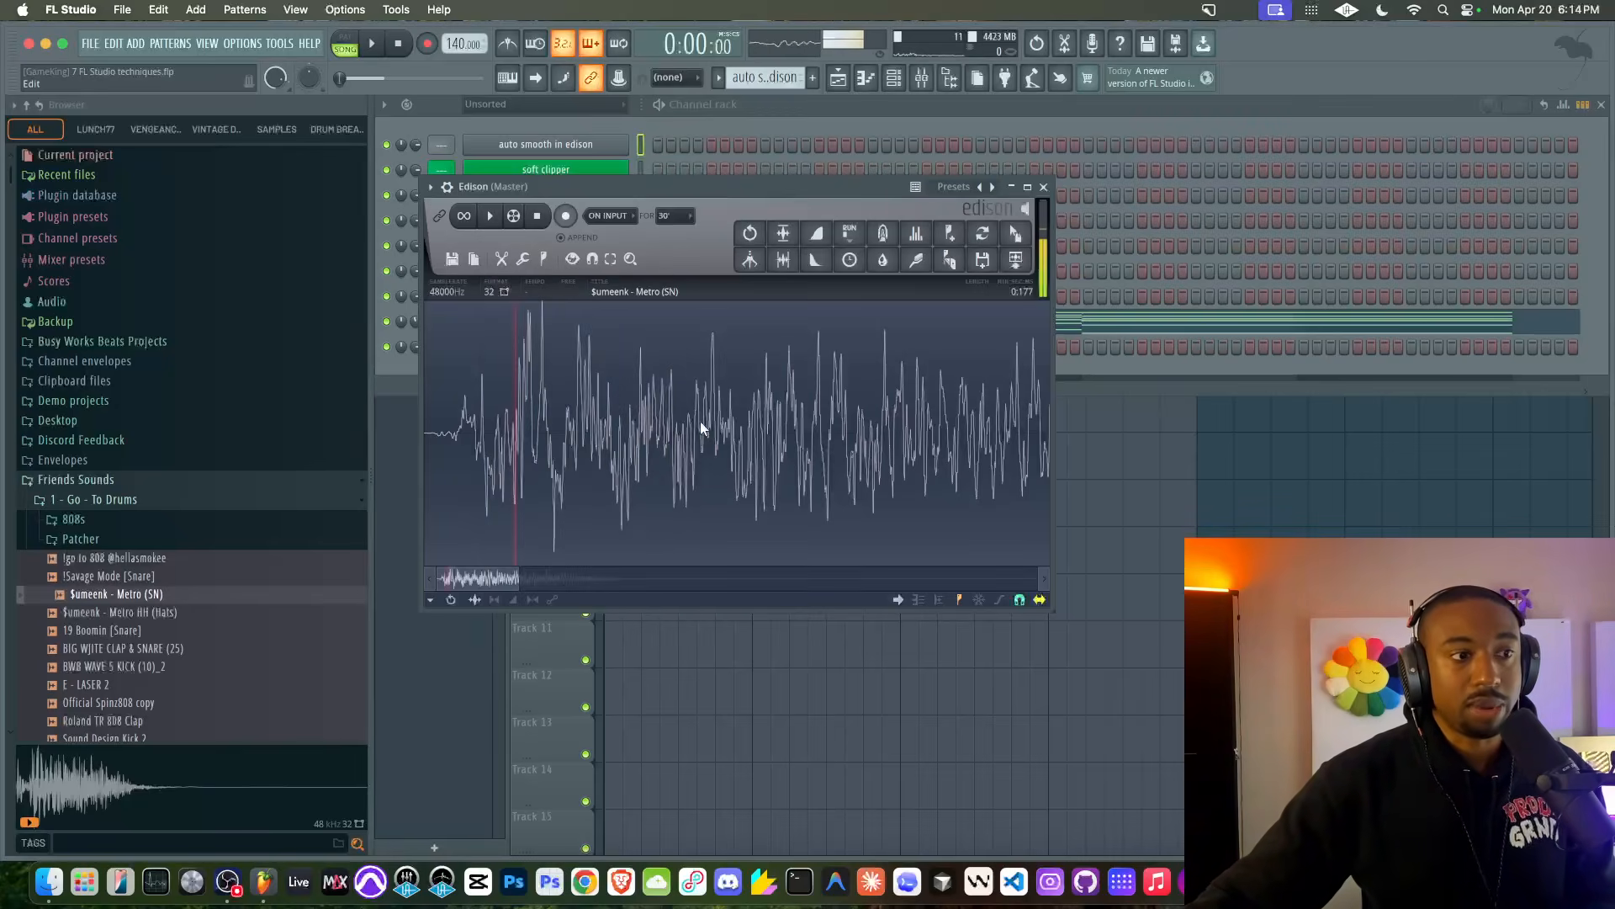
key("ctrl+z")
key("ctrl+z")
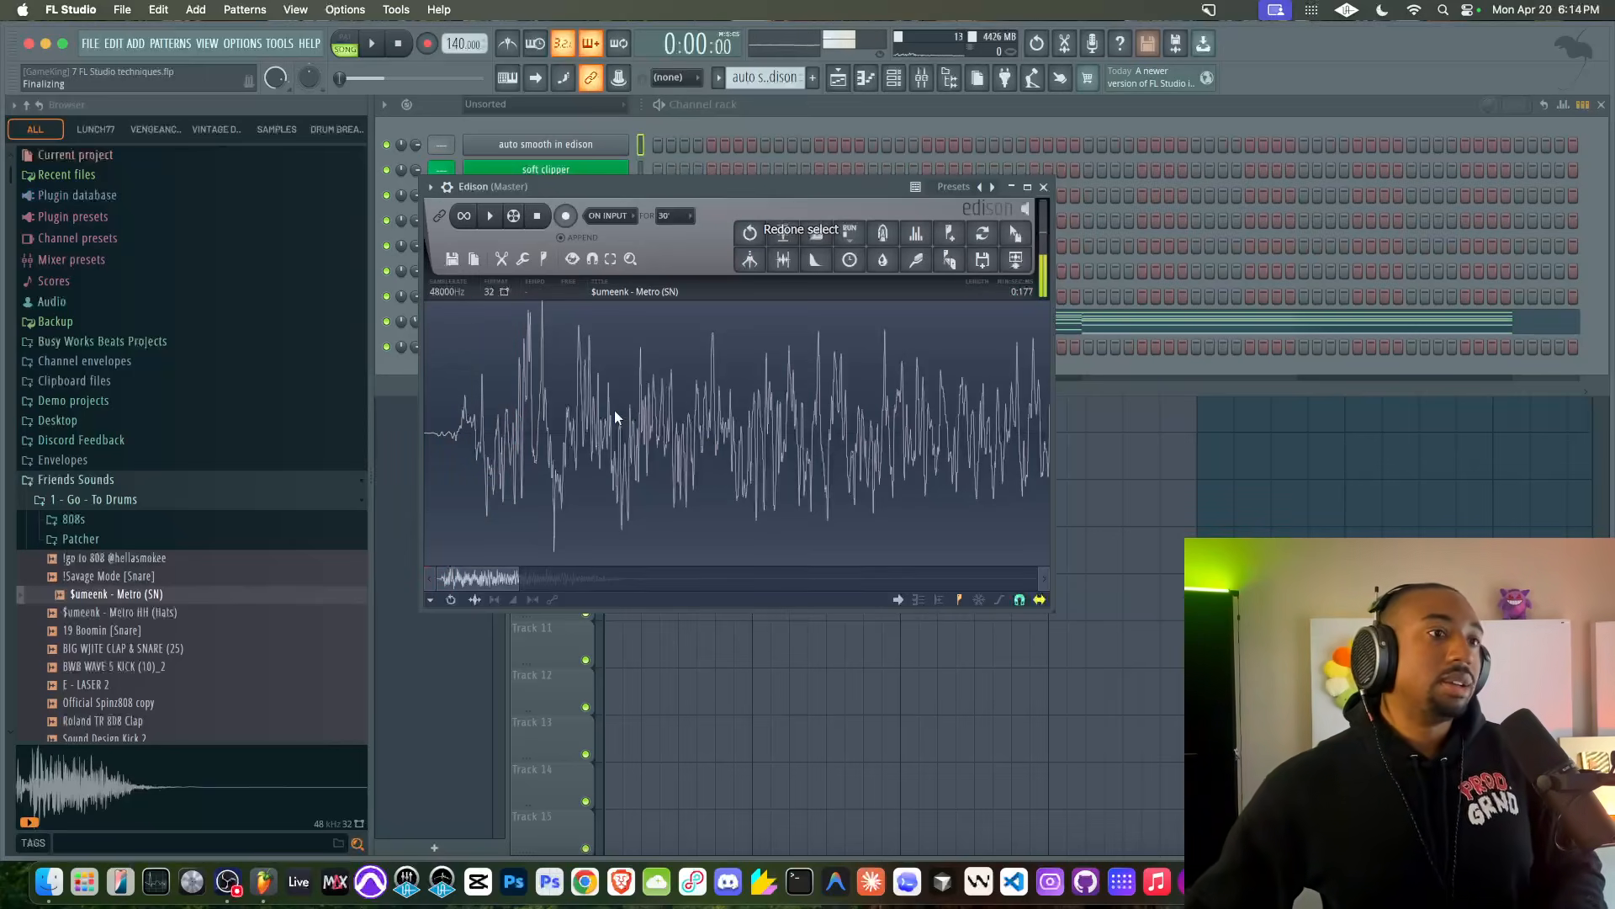
left_click(749, 233)
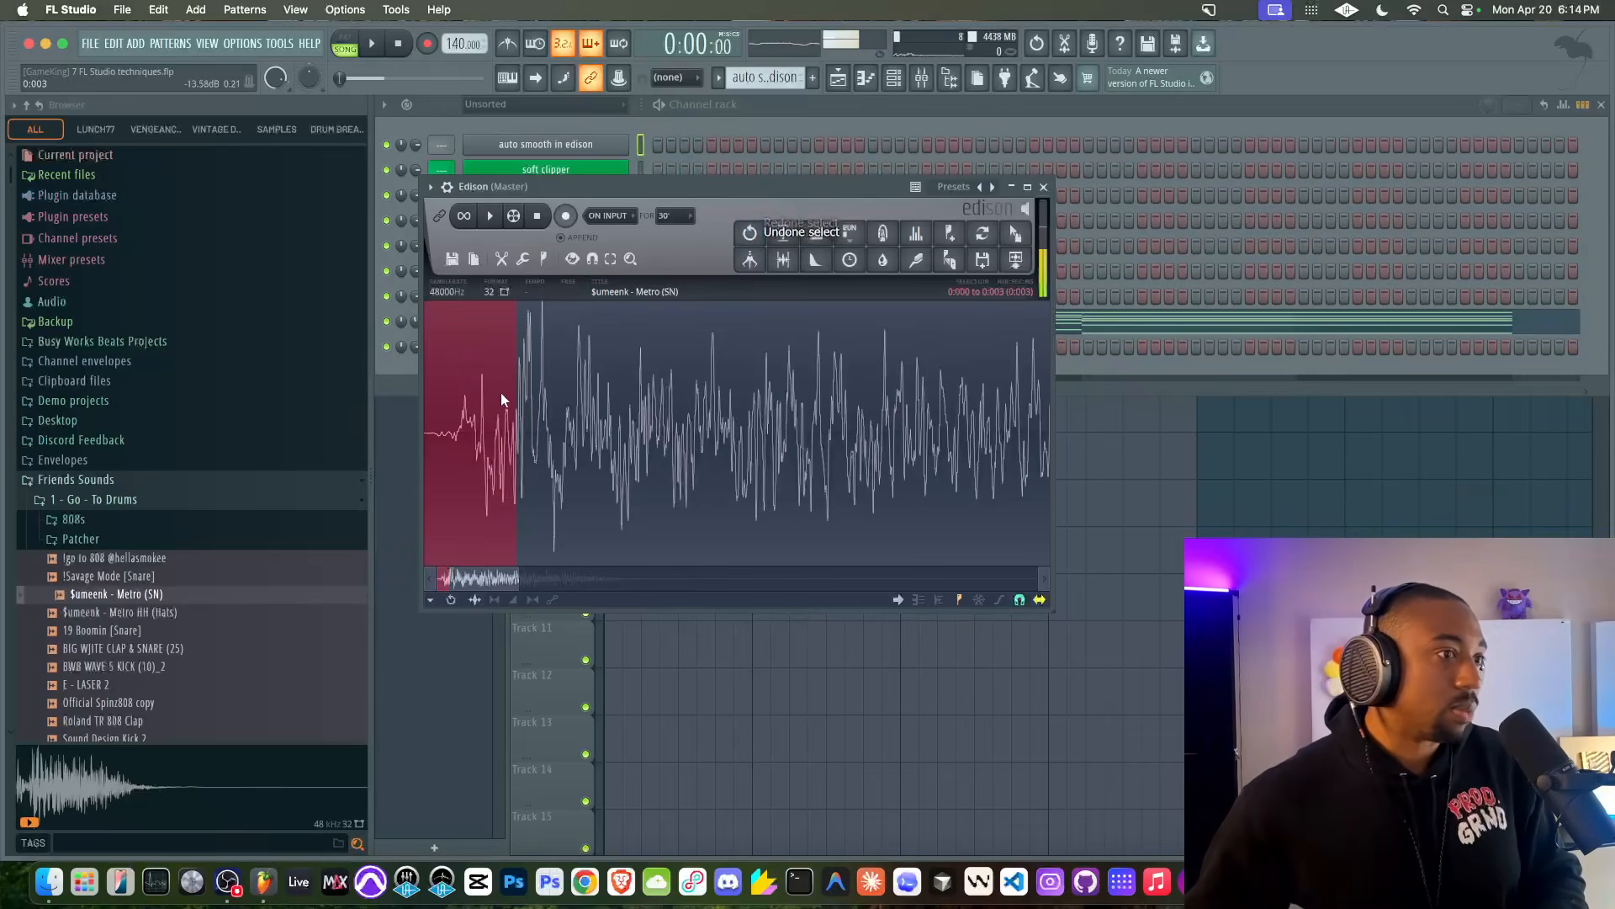
left_click(511, 267)
left_click(737, 572)
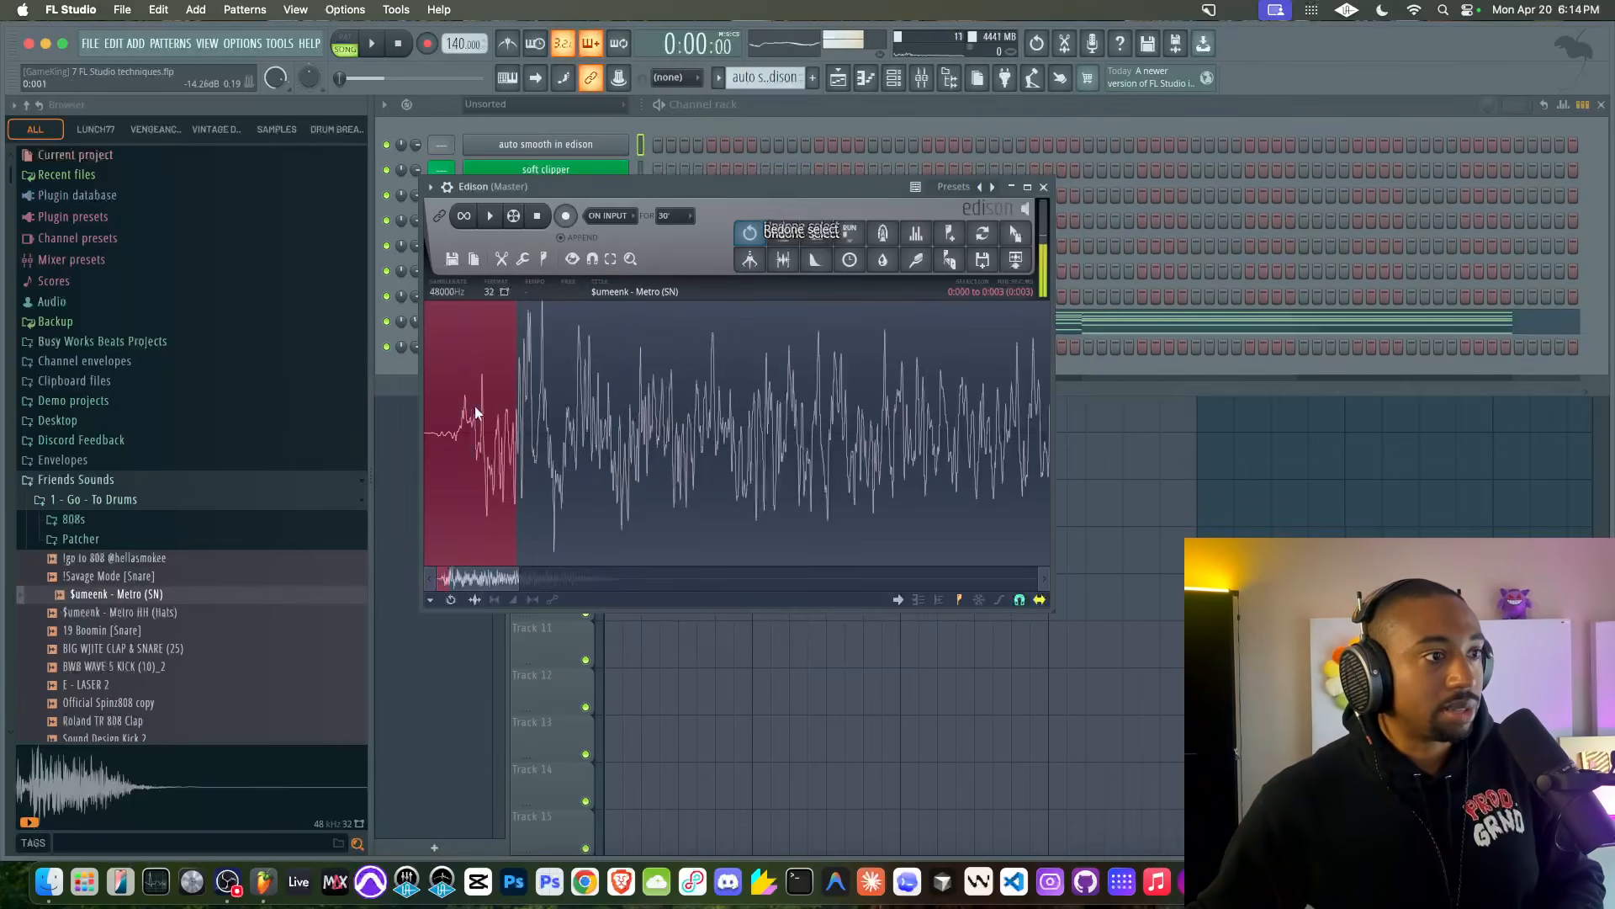
left_click(499, 412)
- Start a new empty Edison session, reload the "$umeenk - Metro (SN)" snare sample and inspect its waveform
left_click(452, 258)
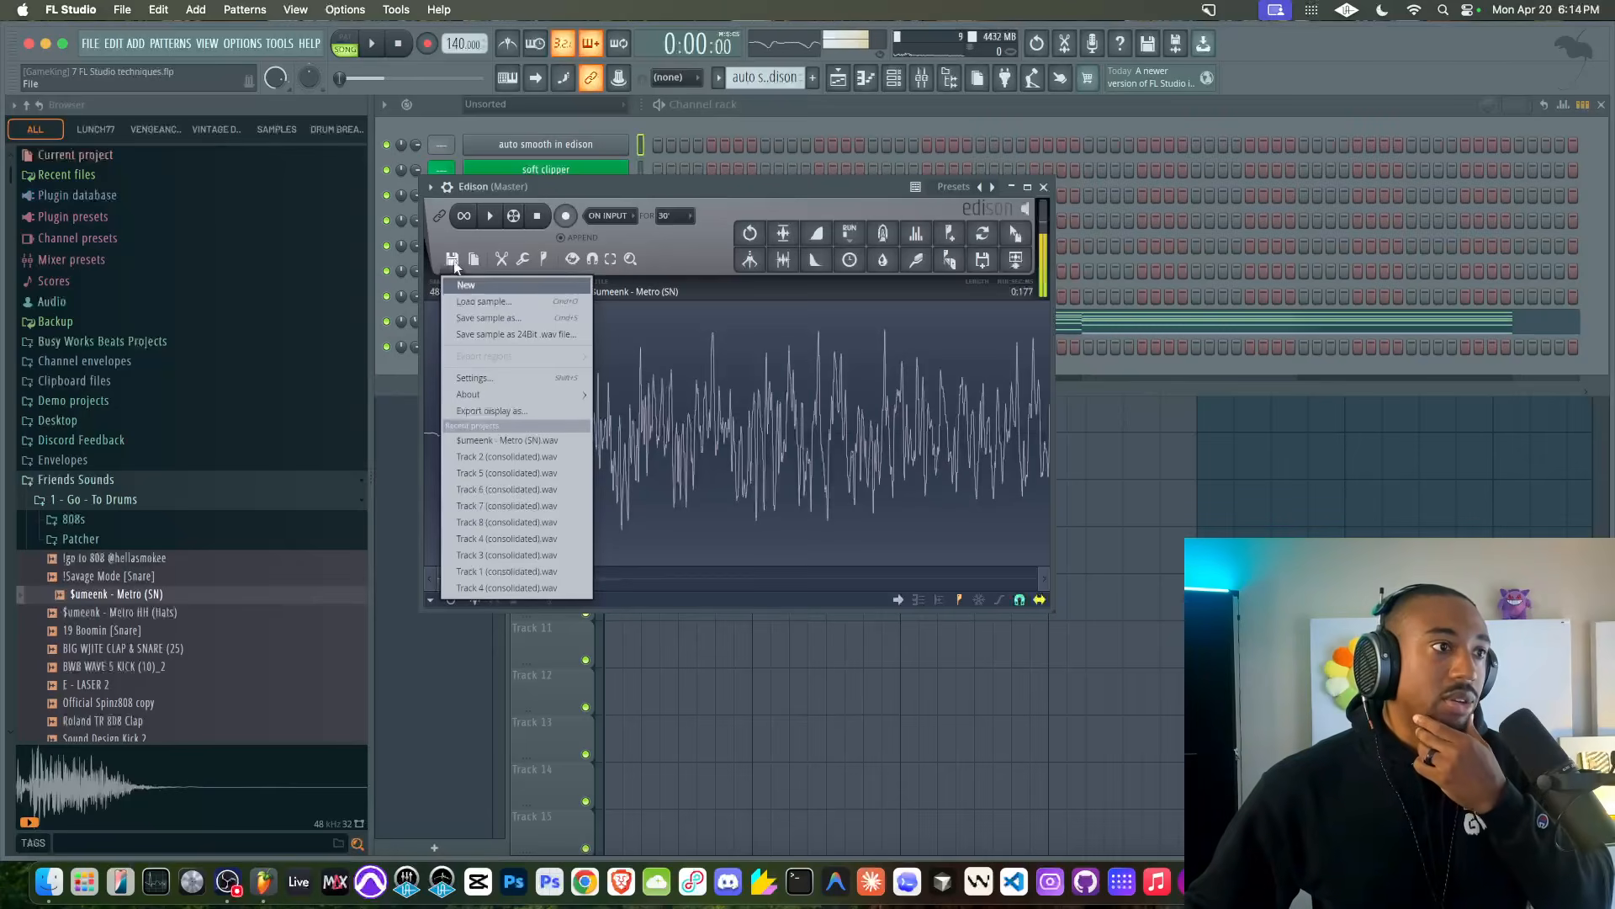
left_click(464, 286)
left_click_drag(137, 603, 509, 420)
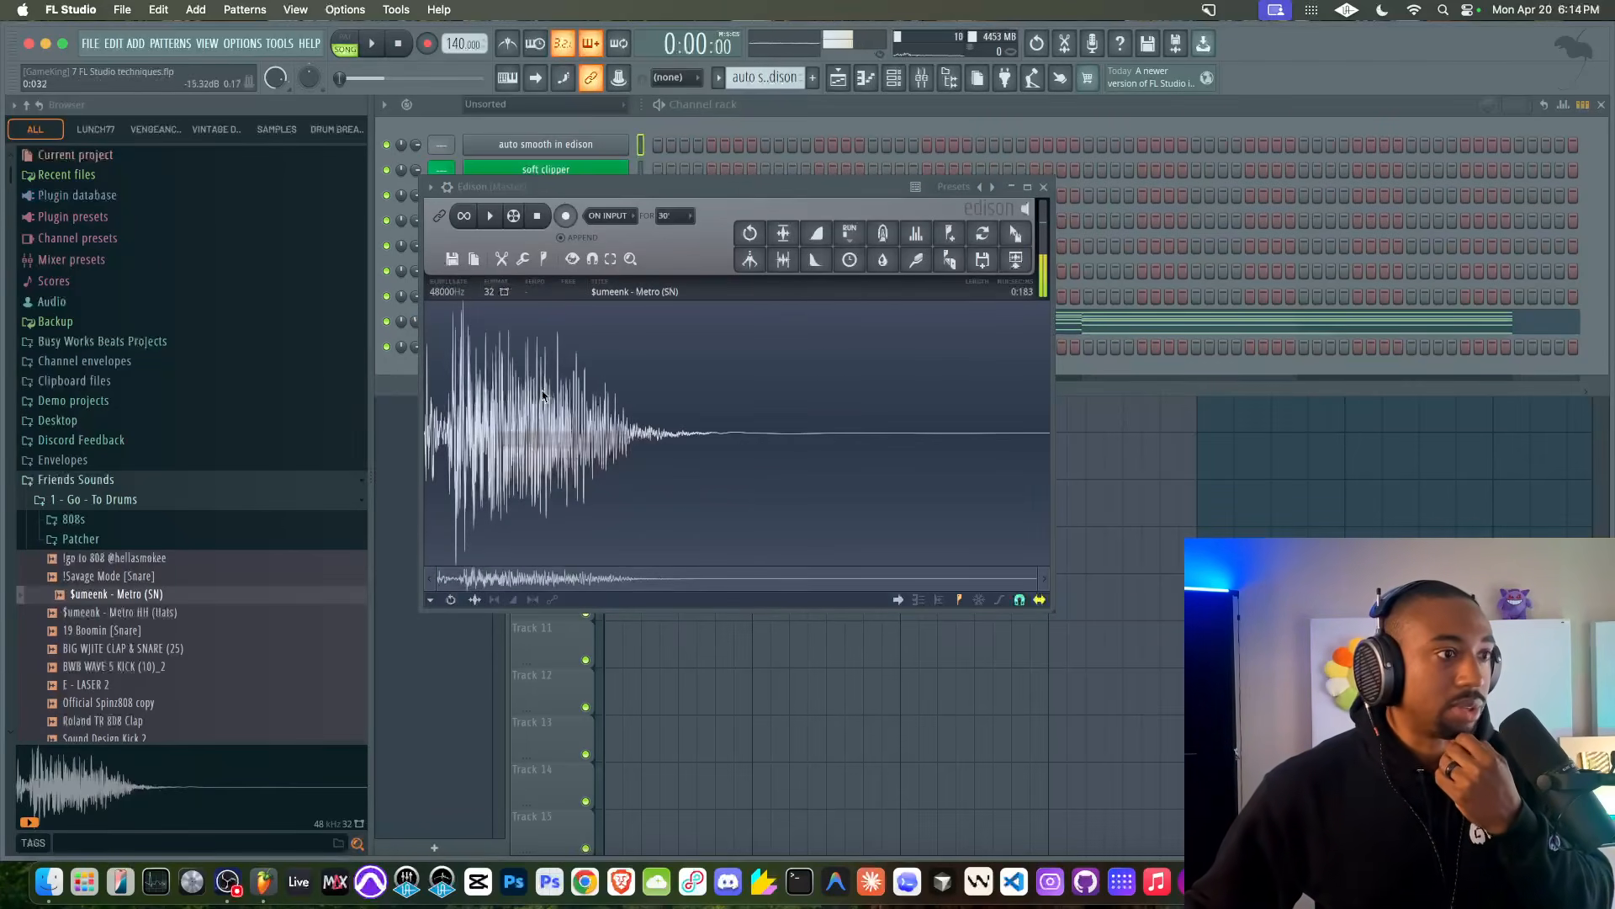
scroll(484, 398, "up", 3)
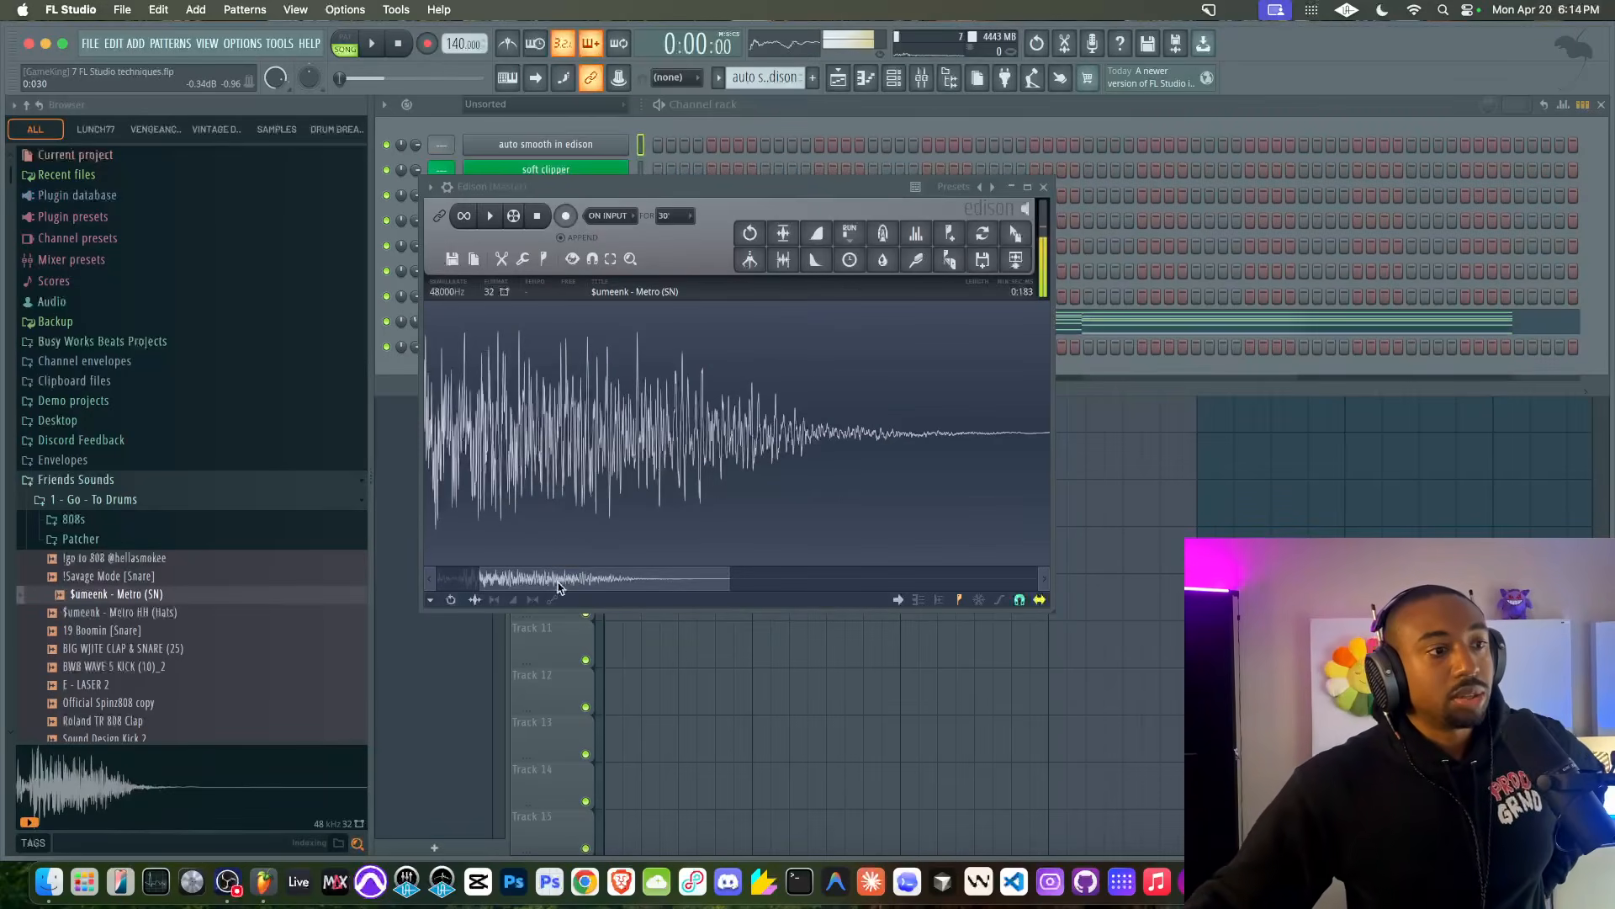
scroll(441, 442, "up", 3)
scroll(512, 567, "down", 6)
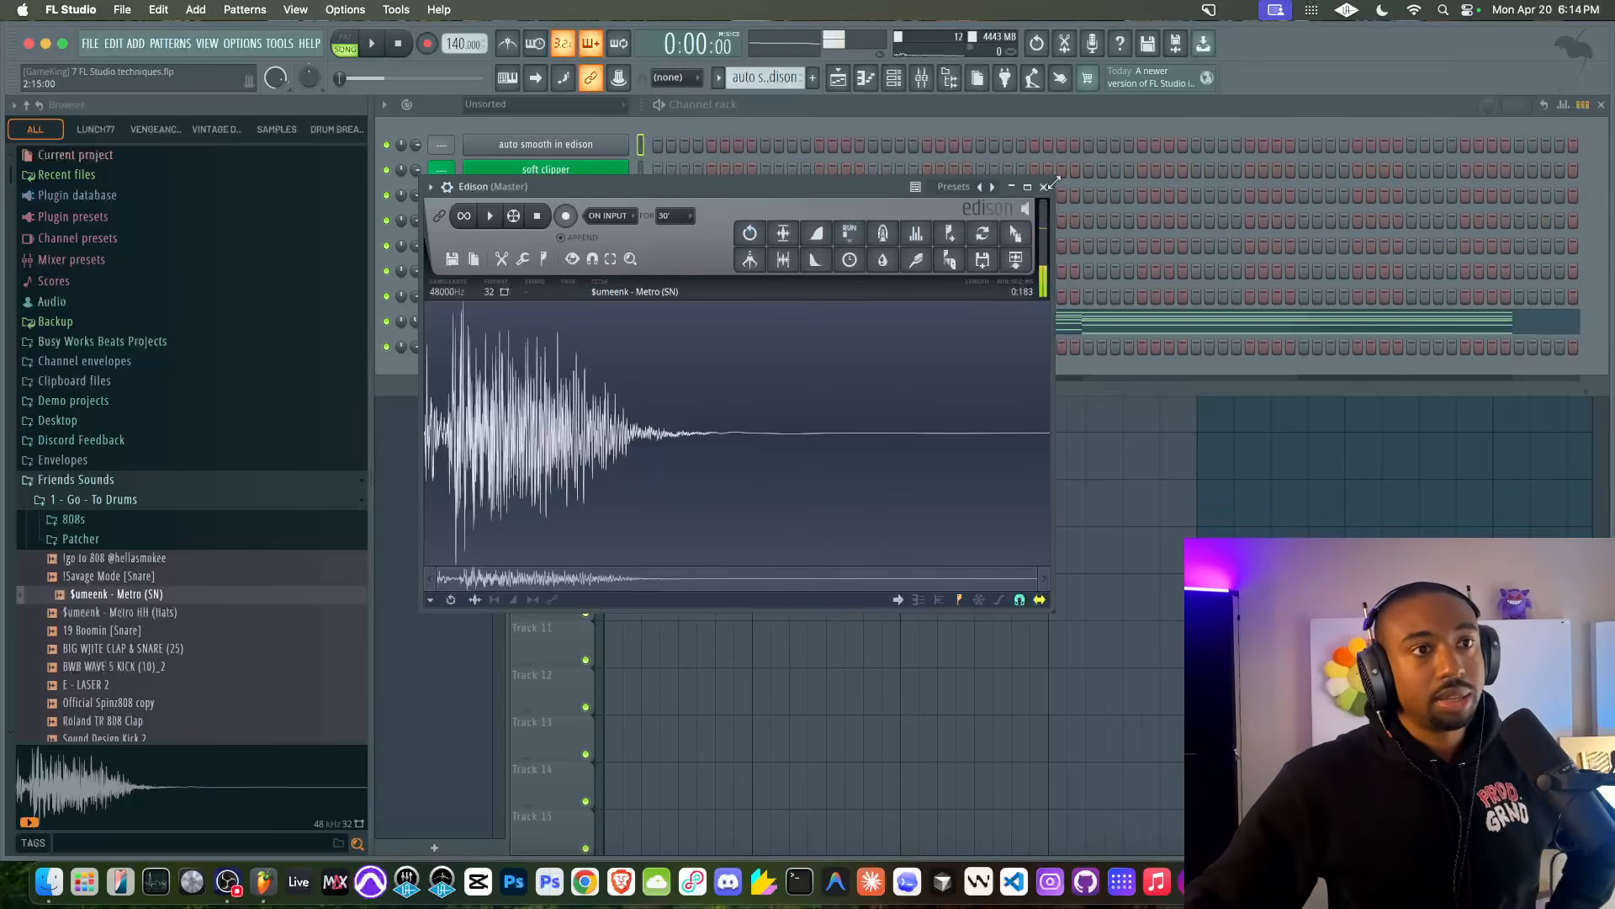
- Close Edison and color the "auto smooth in edison" channel red
left_click(502, 258)
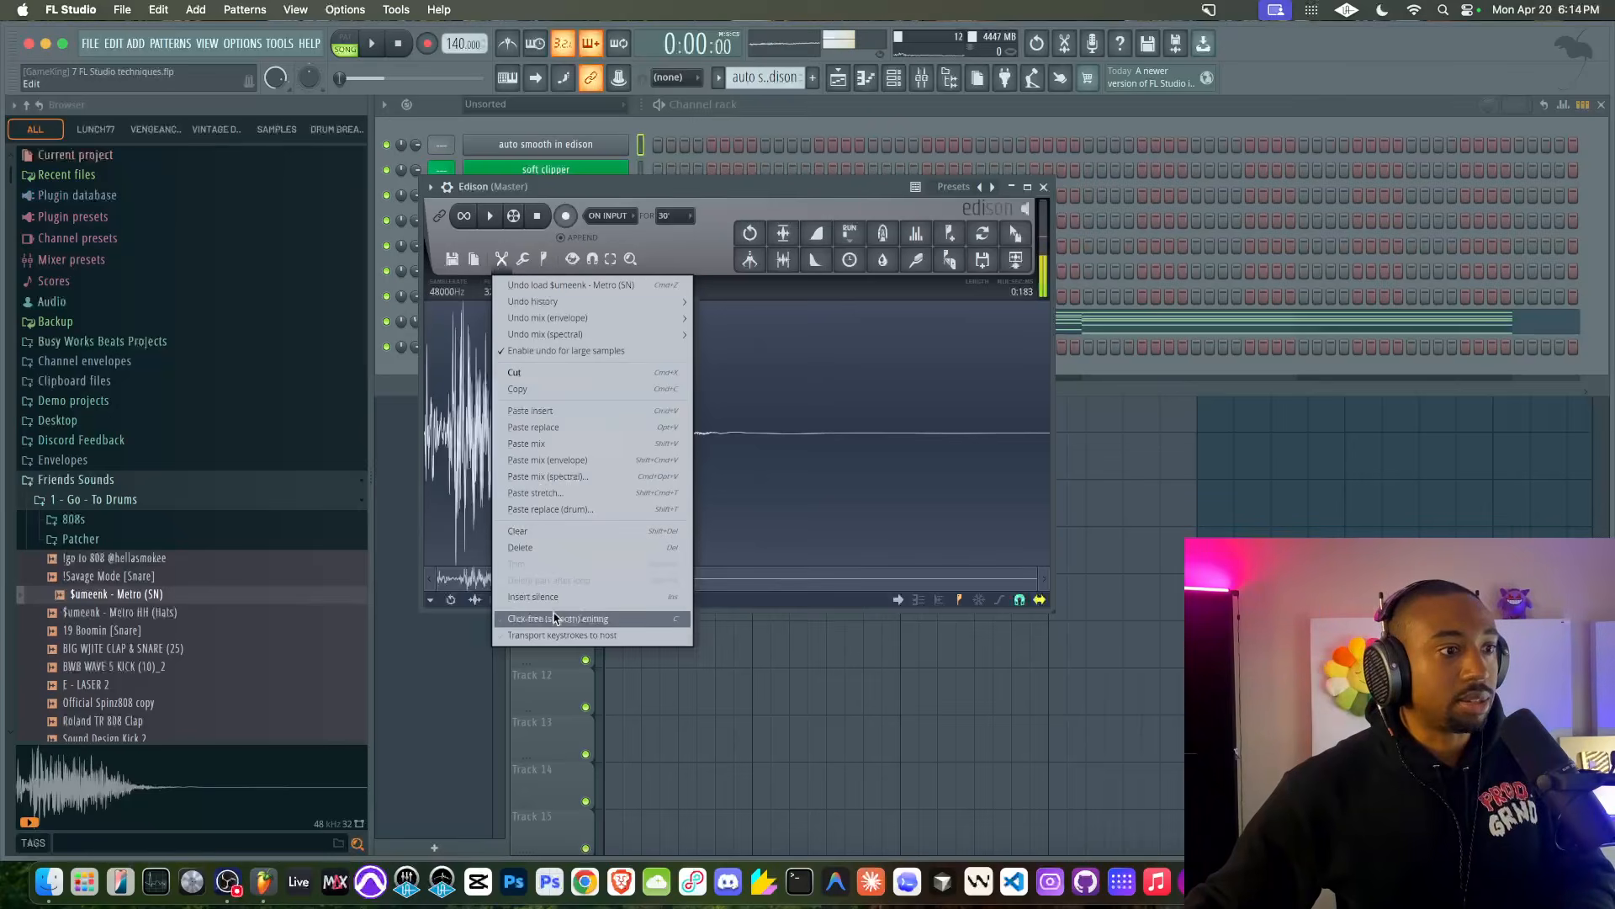
left_click(1043, 186)
left_click(1043, 186)
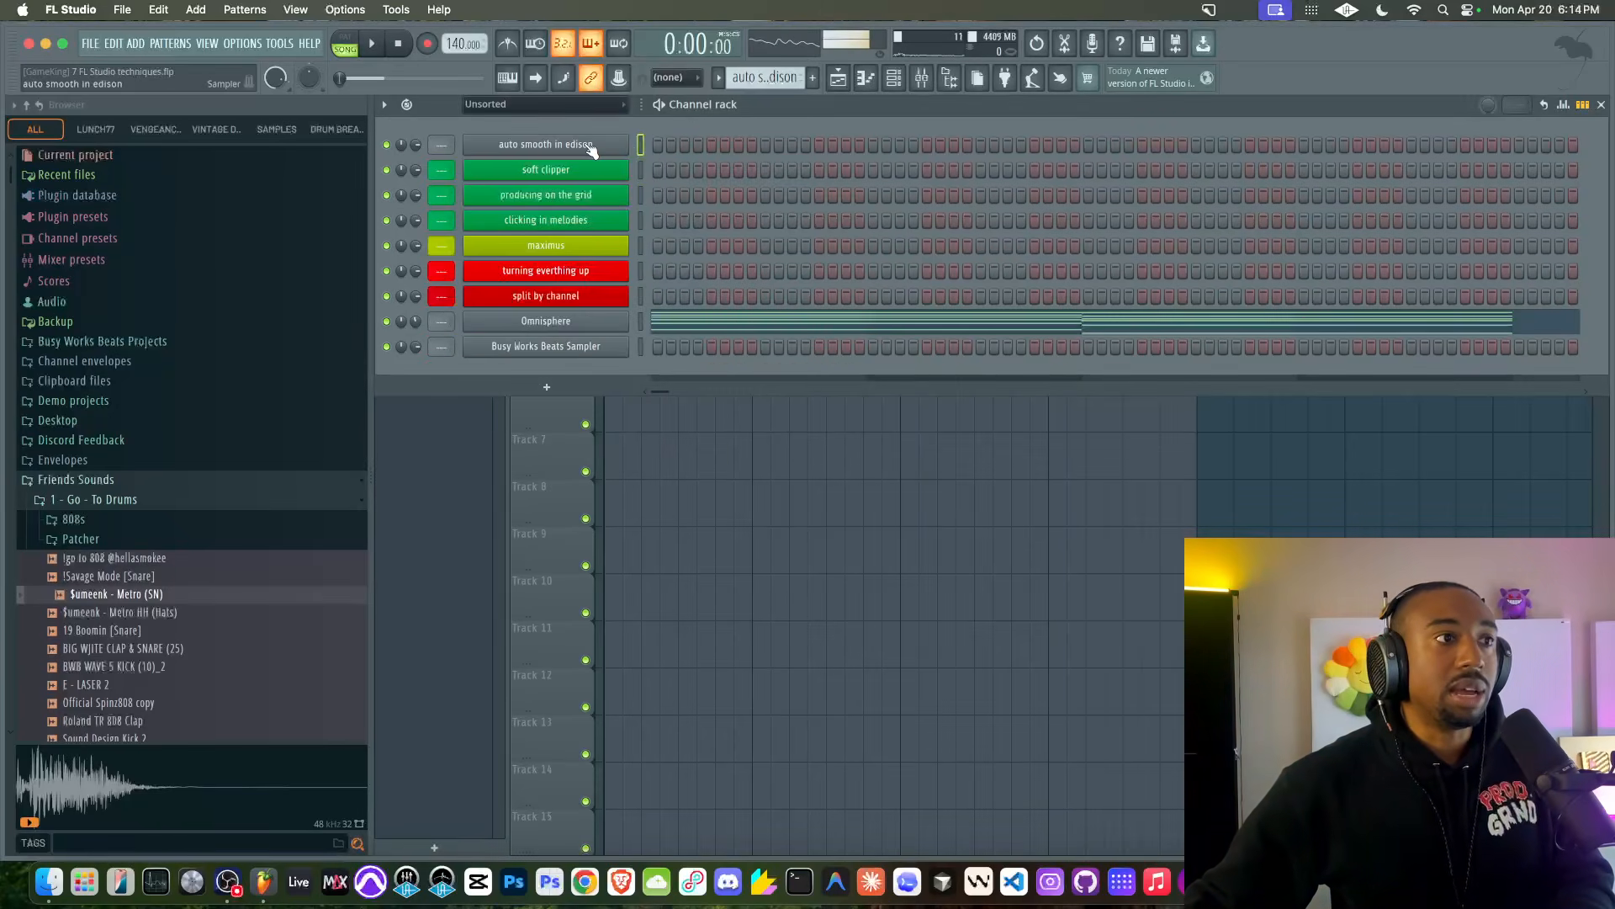
left_click(592, 144, "shift")
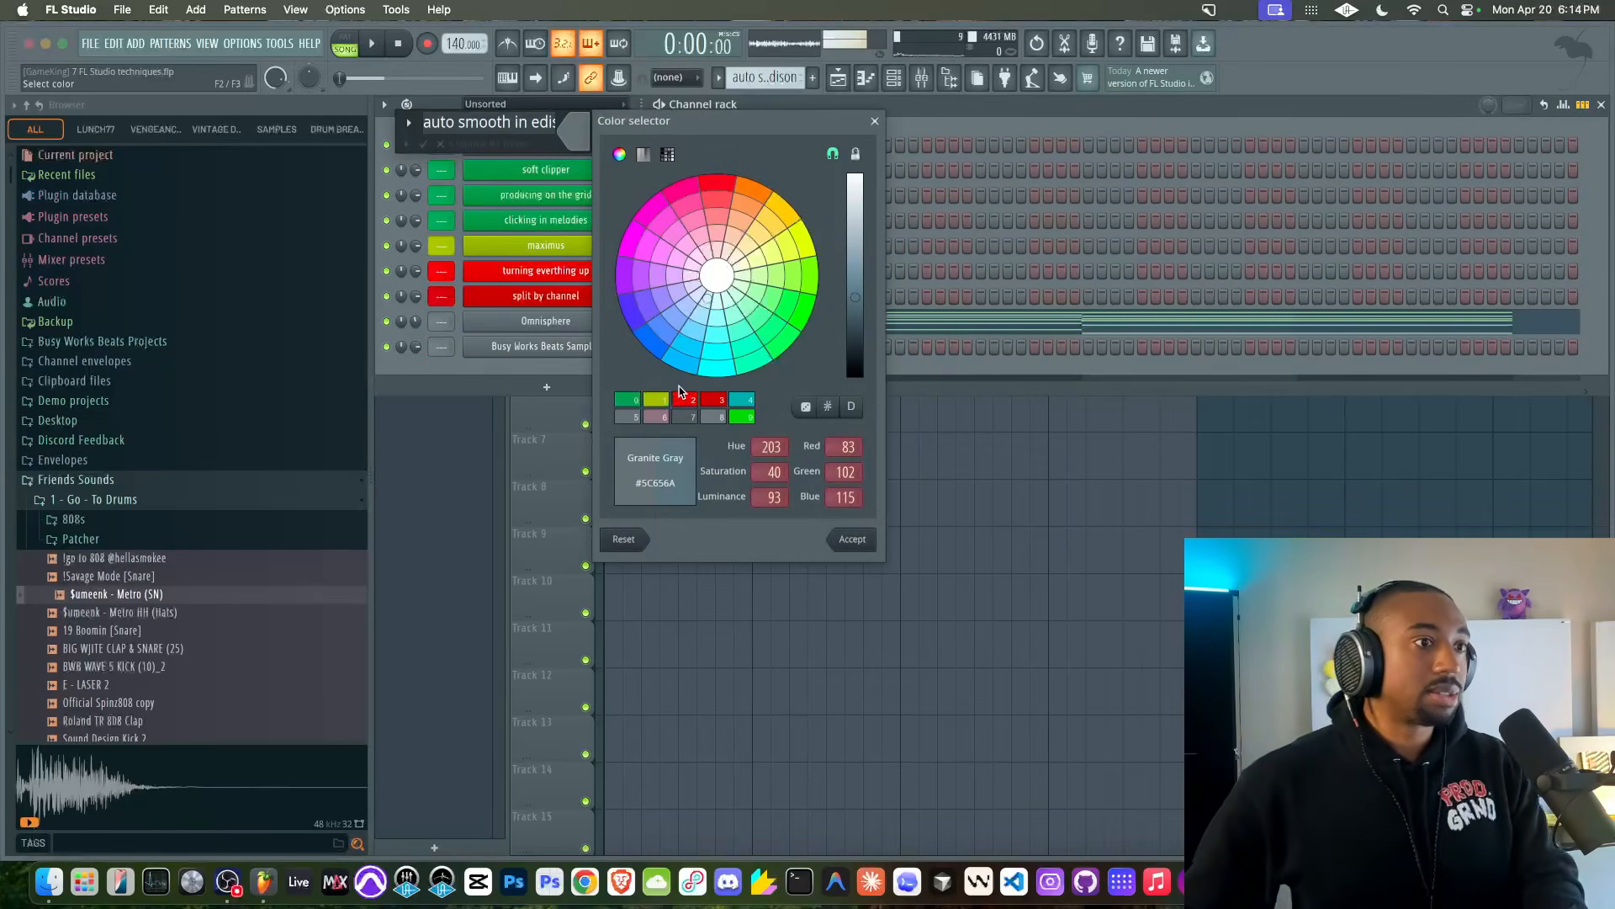
left_click(692, 400)
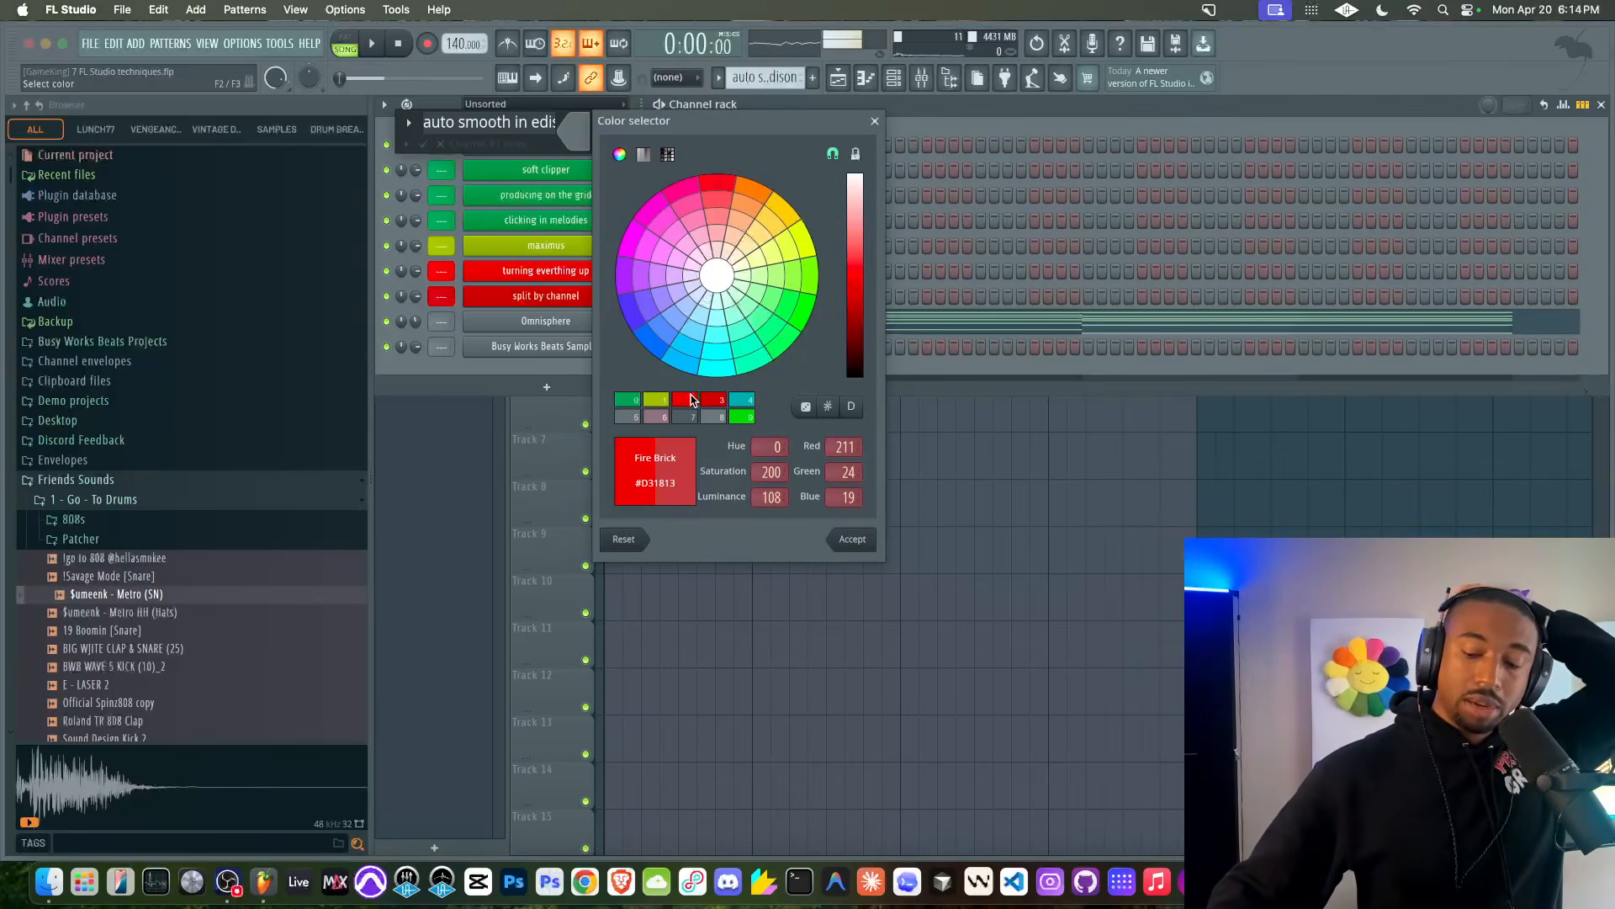
key("Return")
key("Return")
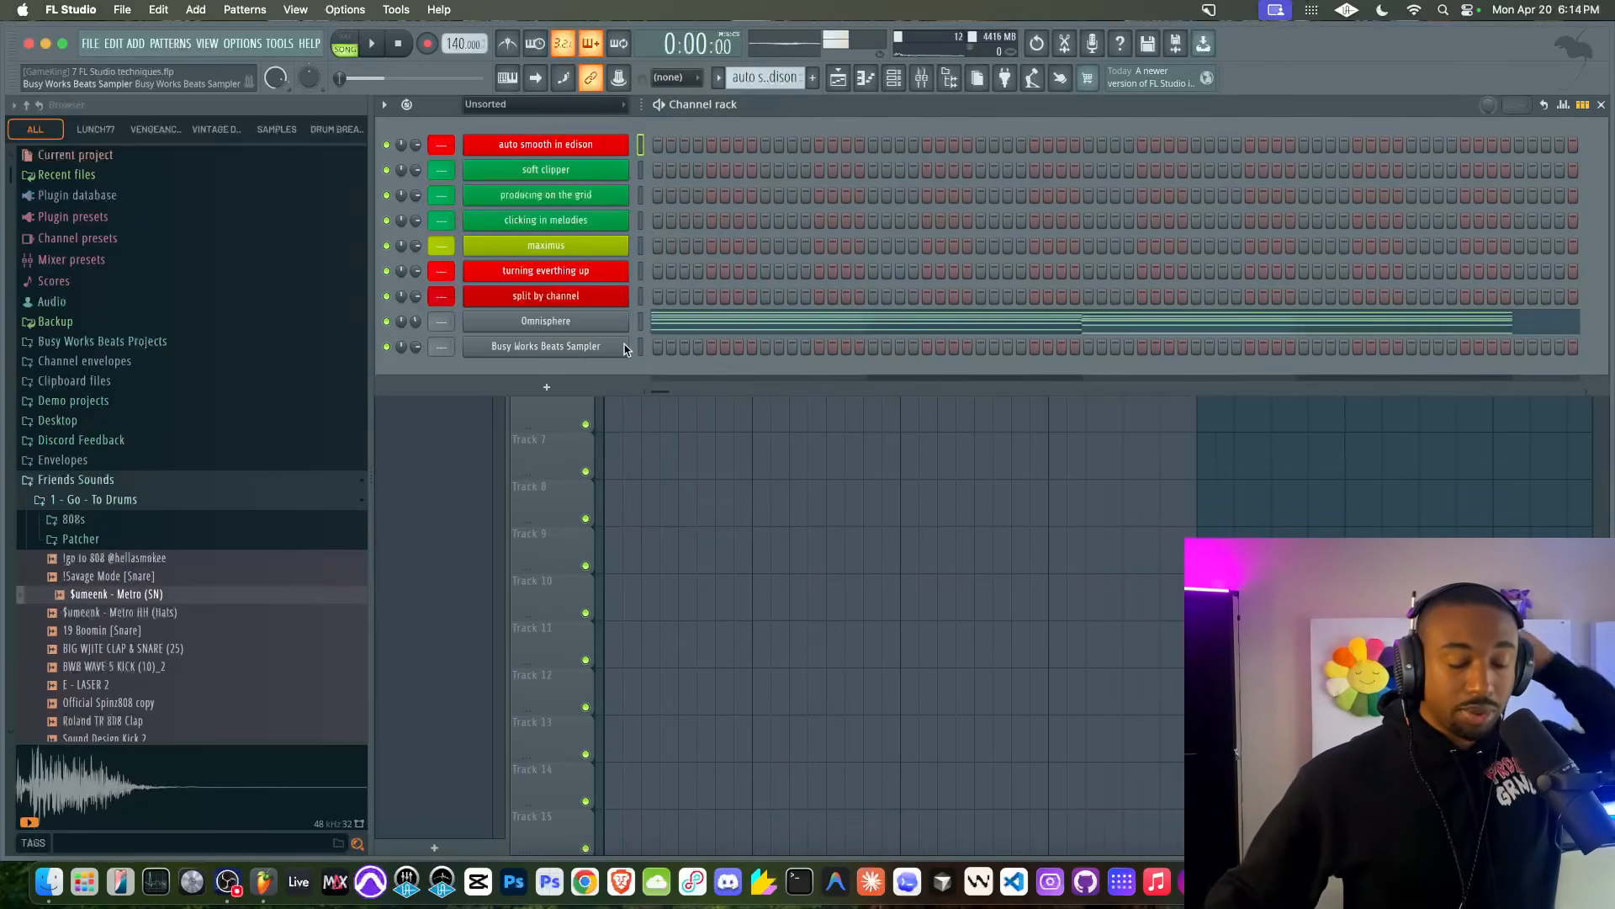
- Move the "auto smooth in edison" channel down five places, between "turning everthing up" and "split by channel"
key("alt+Down")
key("alt+Down")
key("alt+Down")
key("alt+Down")
key("alt+Down")
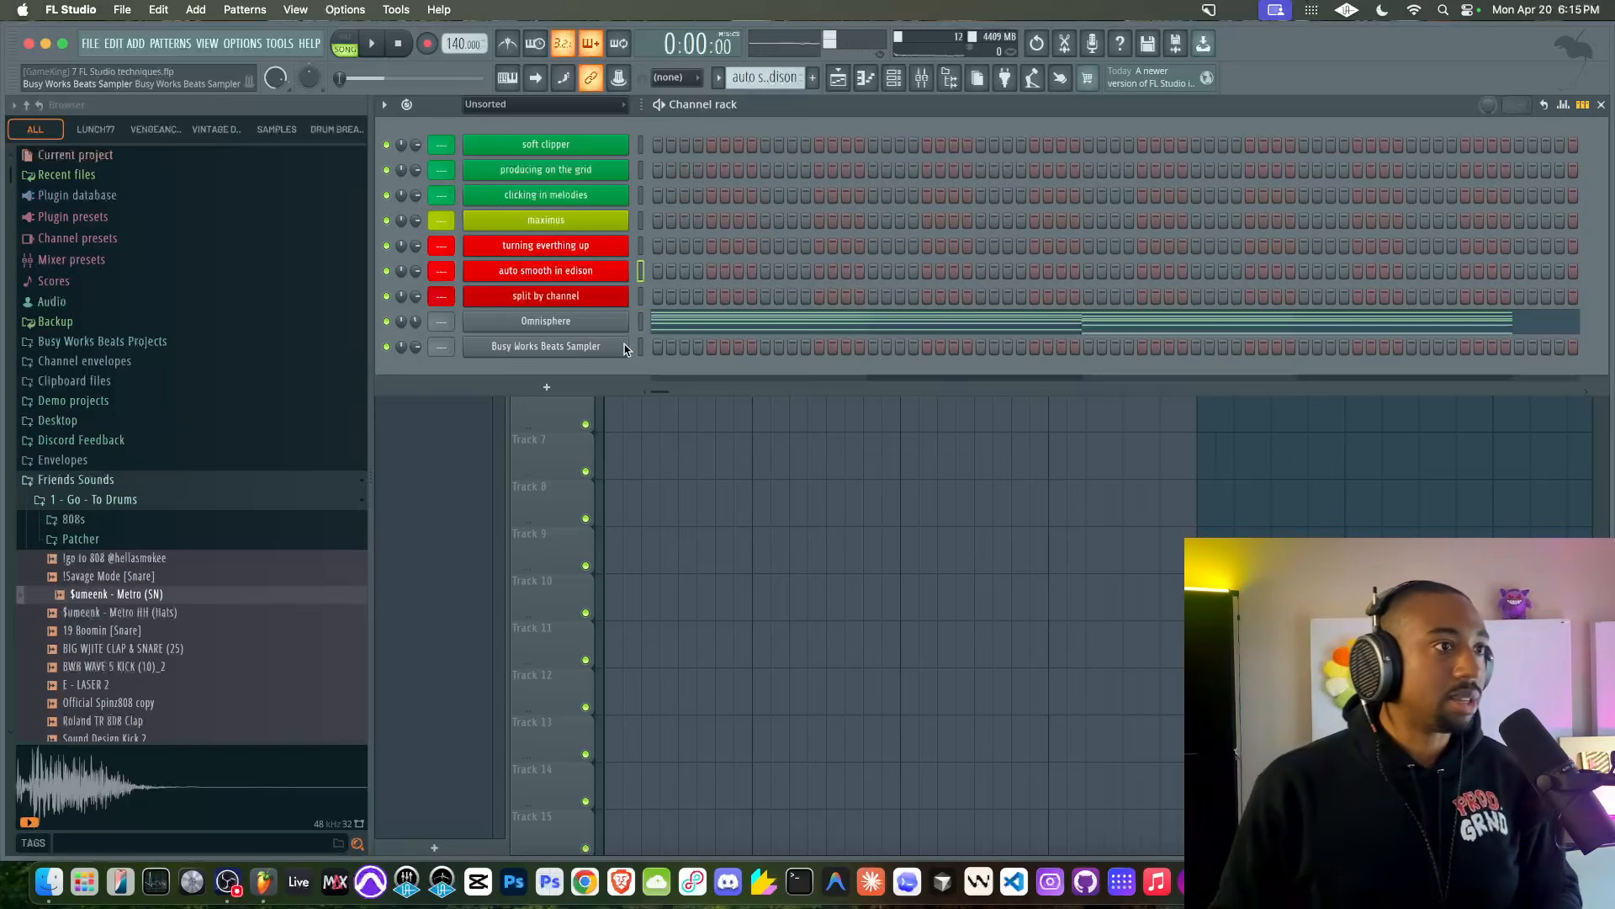
left_click(639, 220)
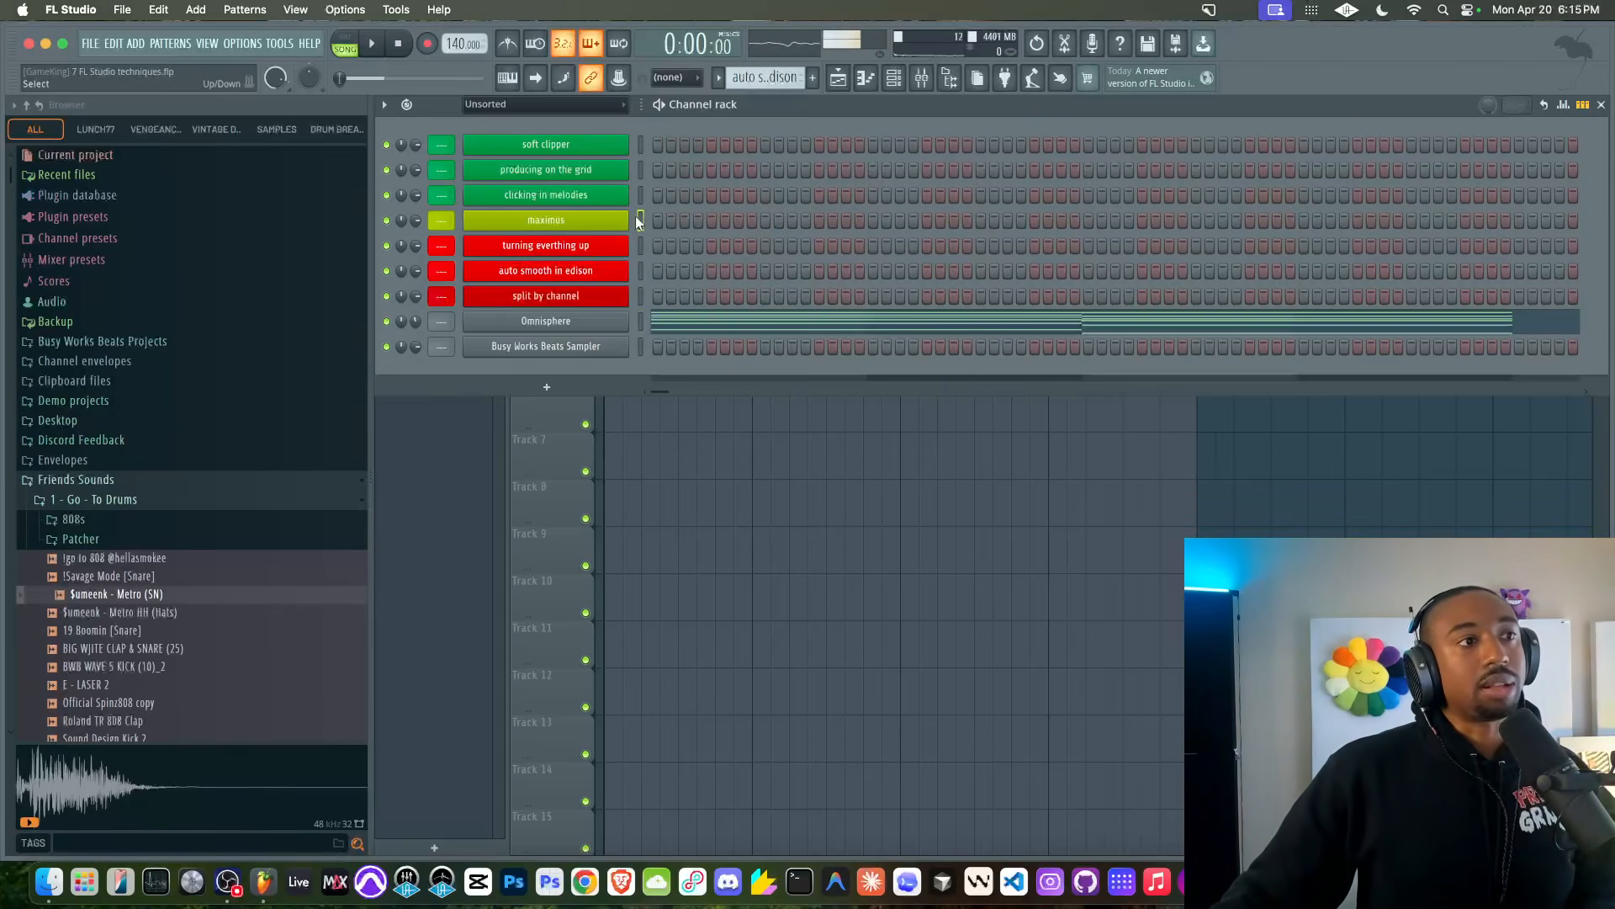
left_click(638, 204)
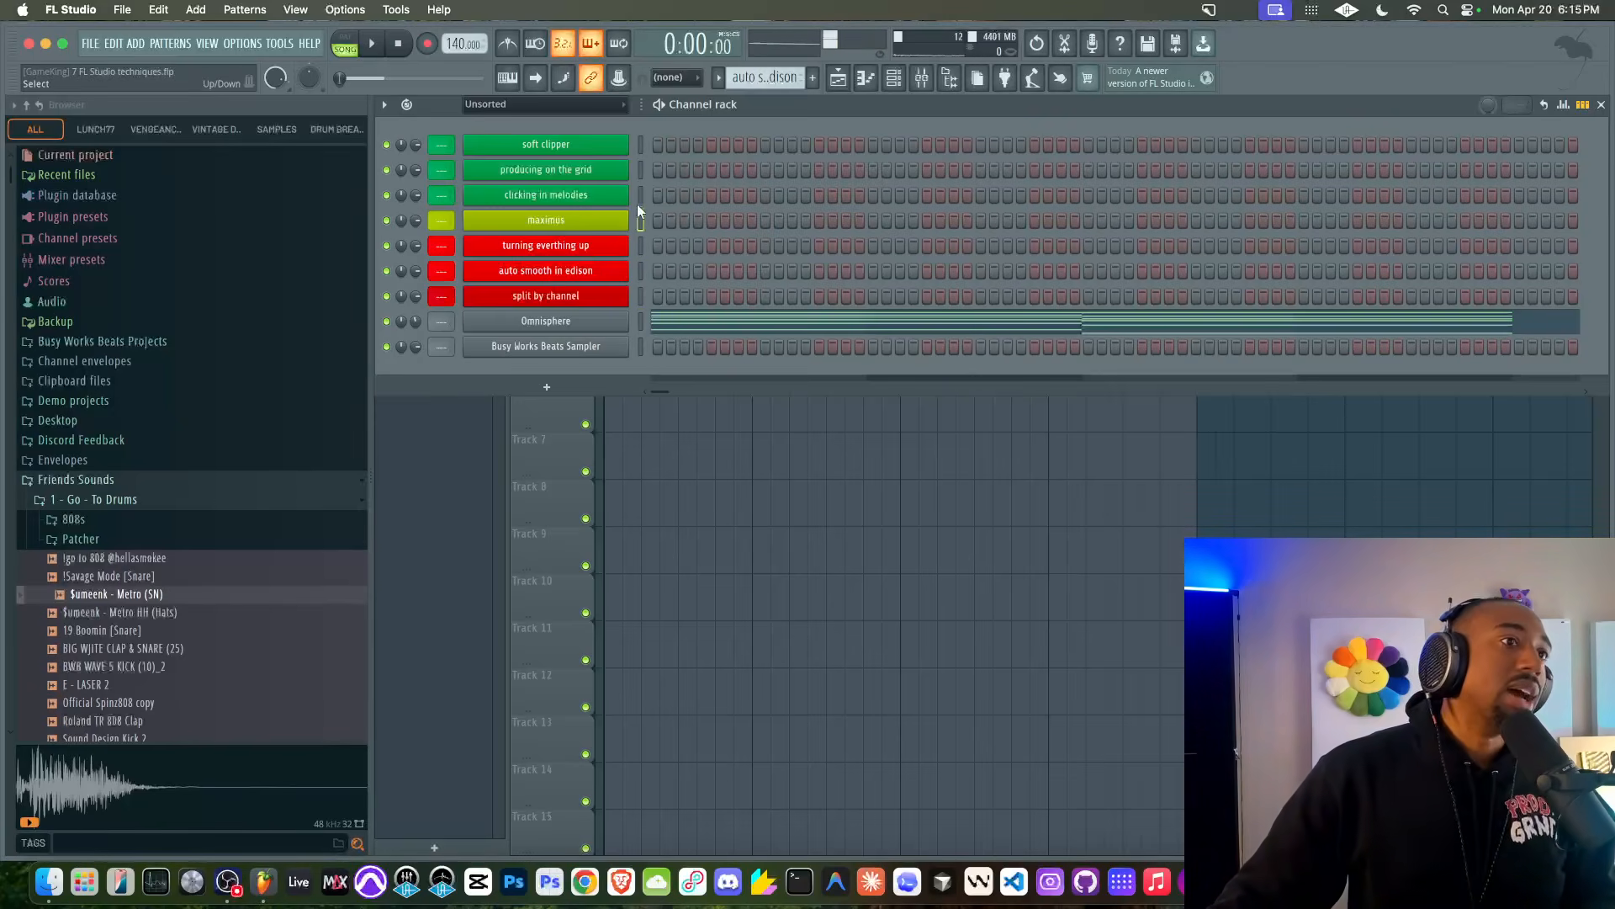
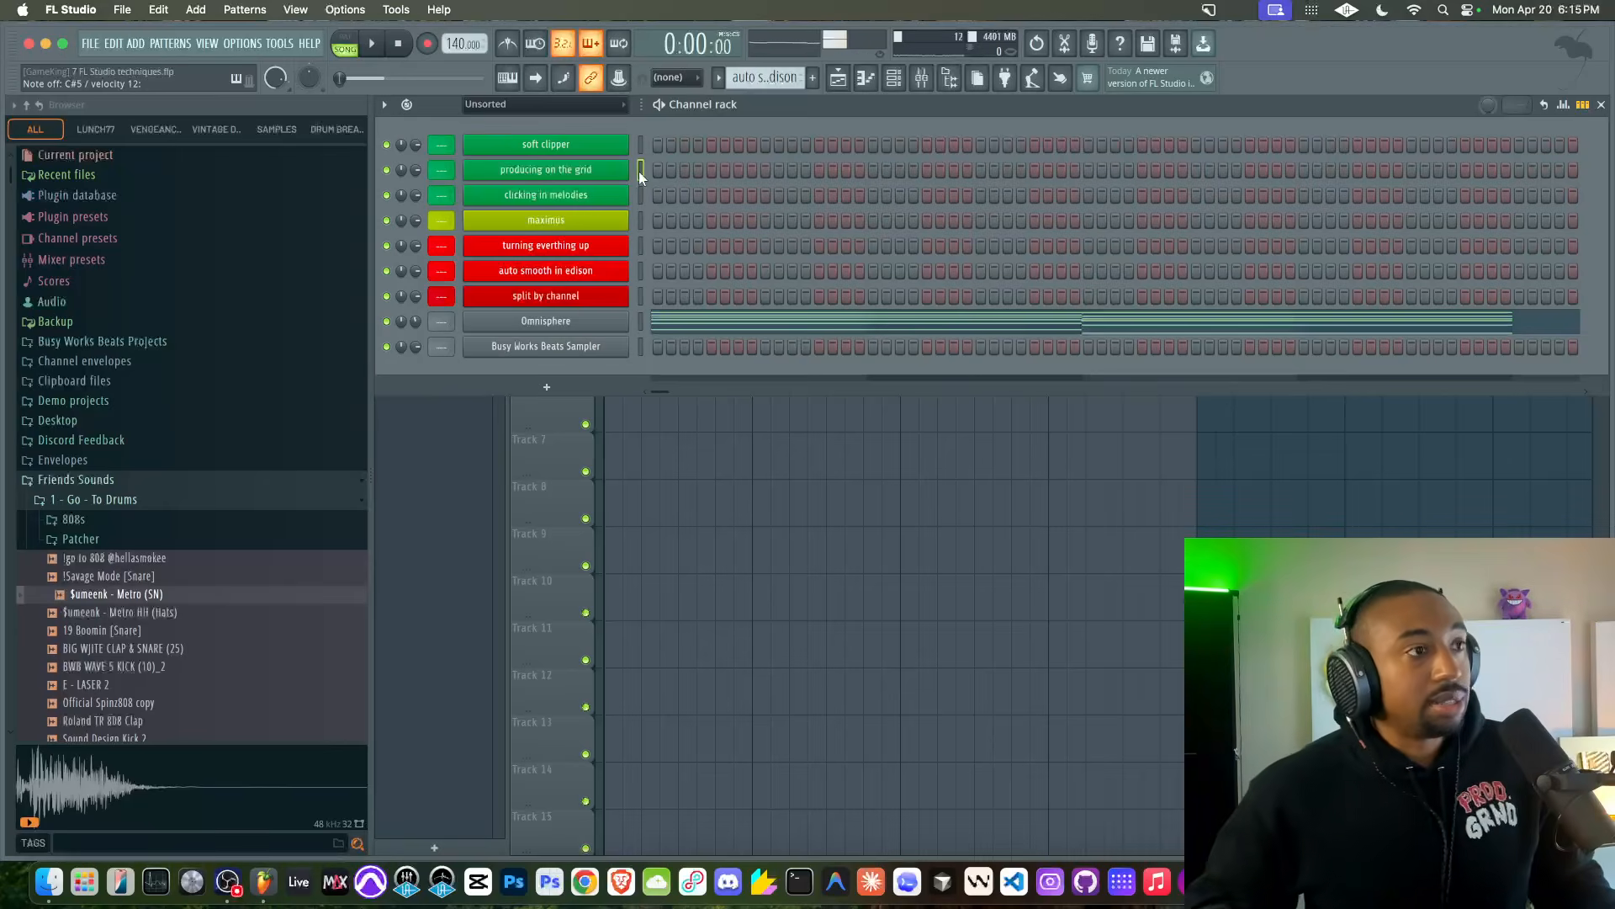
- Place the "!go to 808" sample at the start of Track 6 and delete the drum clips on Tracks 2 to 4
left_click(748, 562)
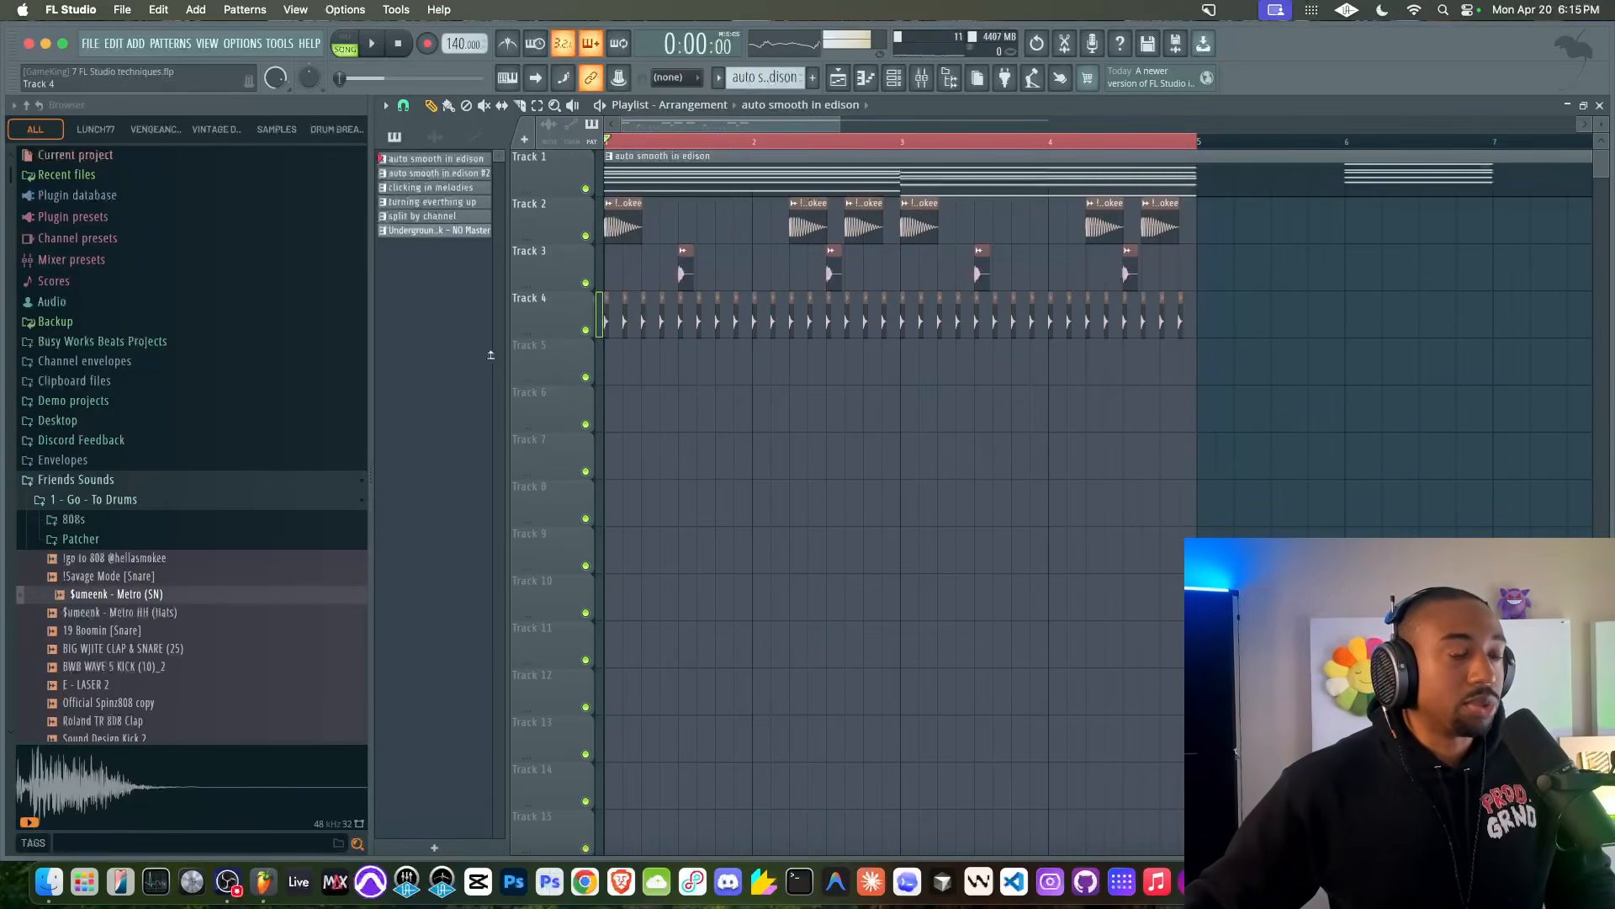
left_click_drag(135, 557, 610, 413)
left_click_drag(1200, 199, 607, 340)
key("Delete")
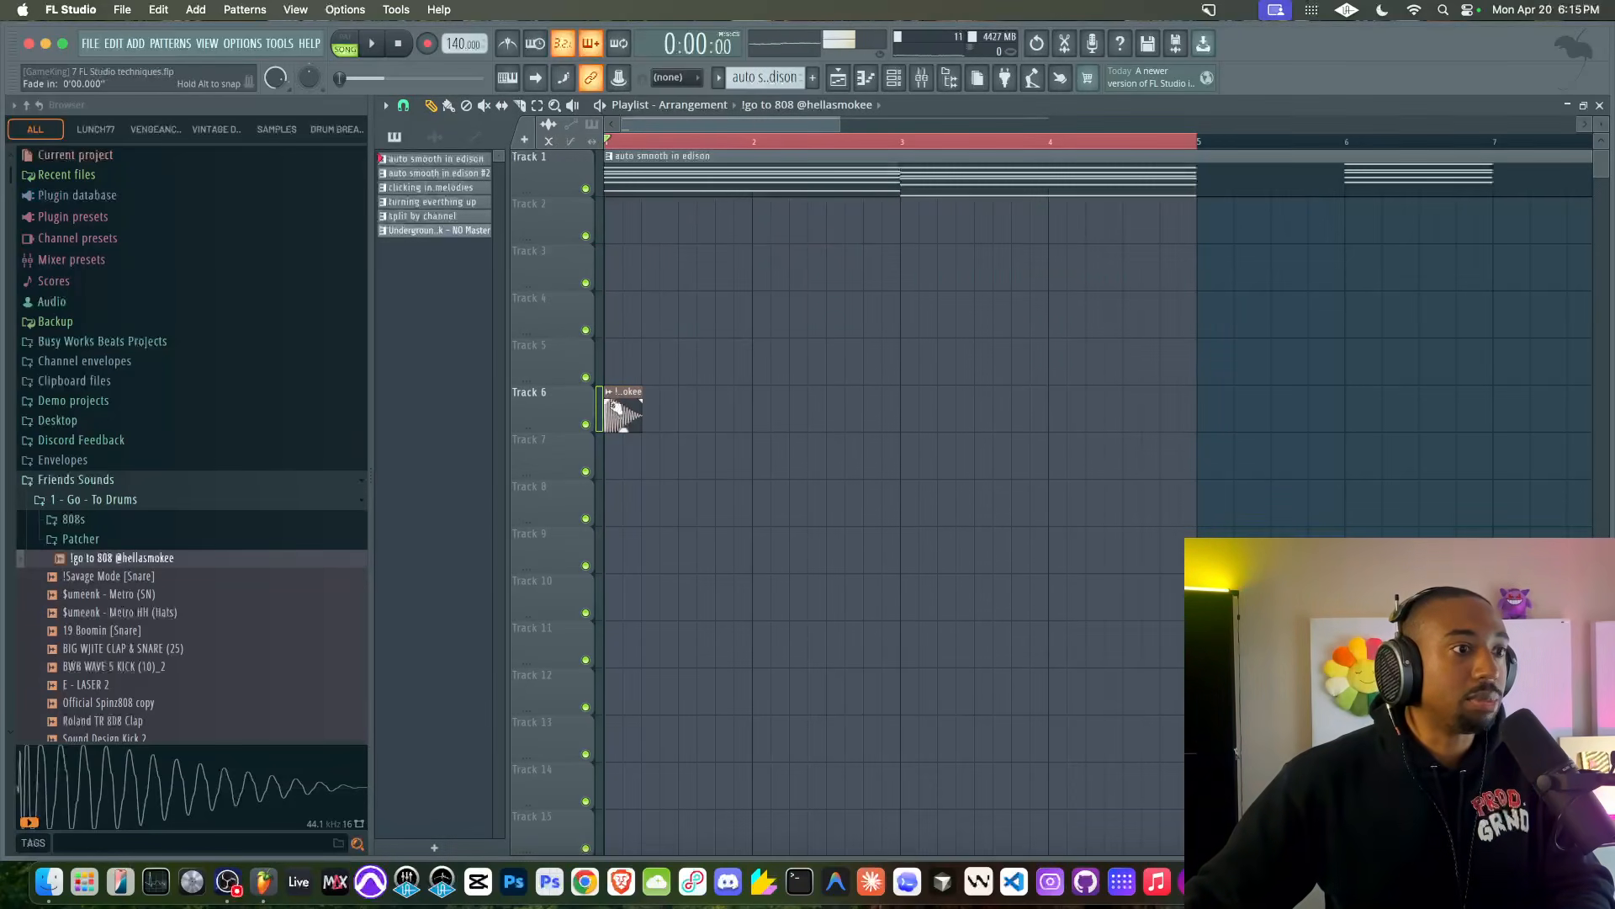
left_click_drag(624, 430, 624, 425)
key("super+z")
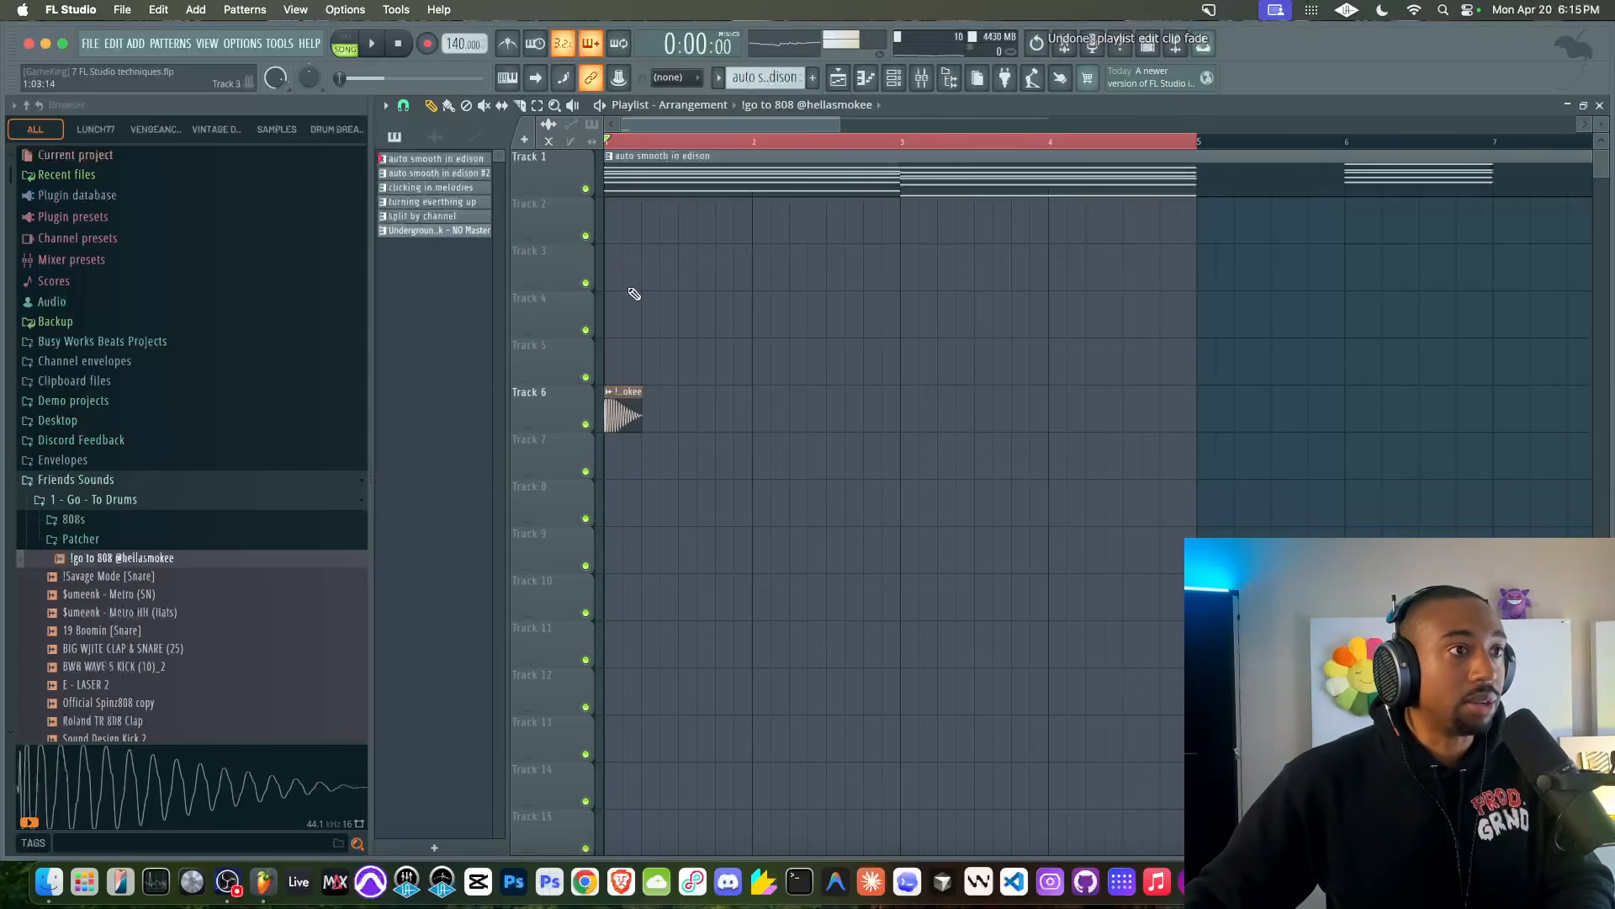
double_click(622, 412)
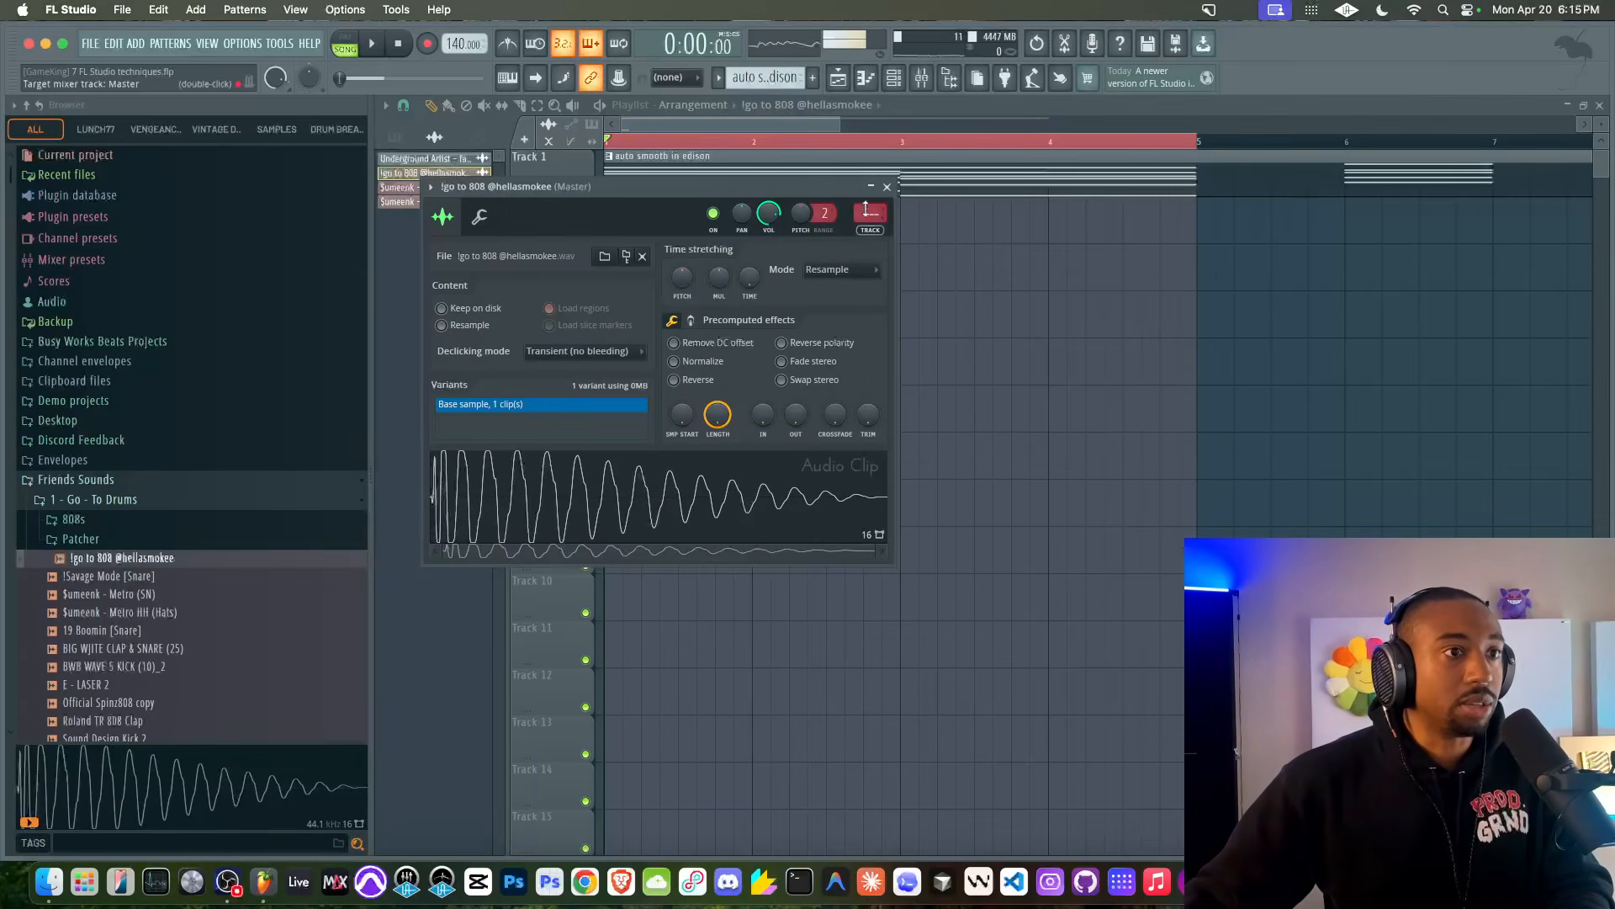
left_click(886, 186)
- Add the "!go to 808" sample as an Unsorted channel with a hit on its first step in new Pattern 11, and switch to pattern mode
left_click(906, 86)
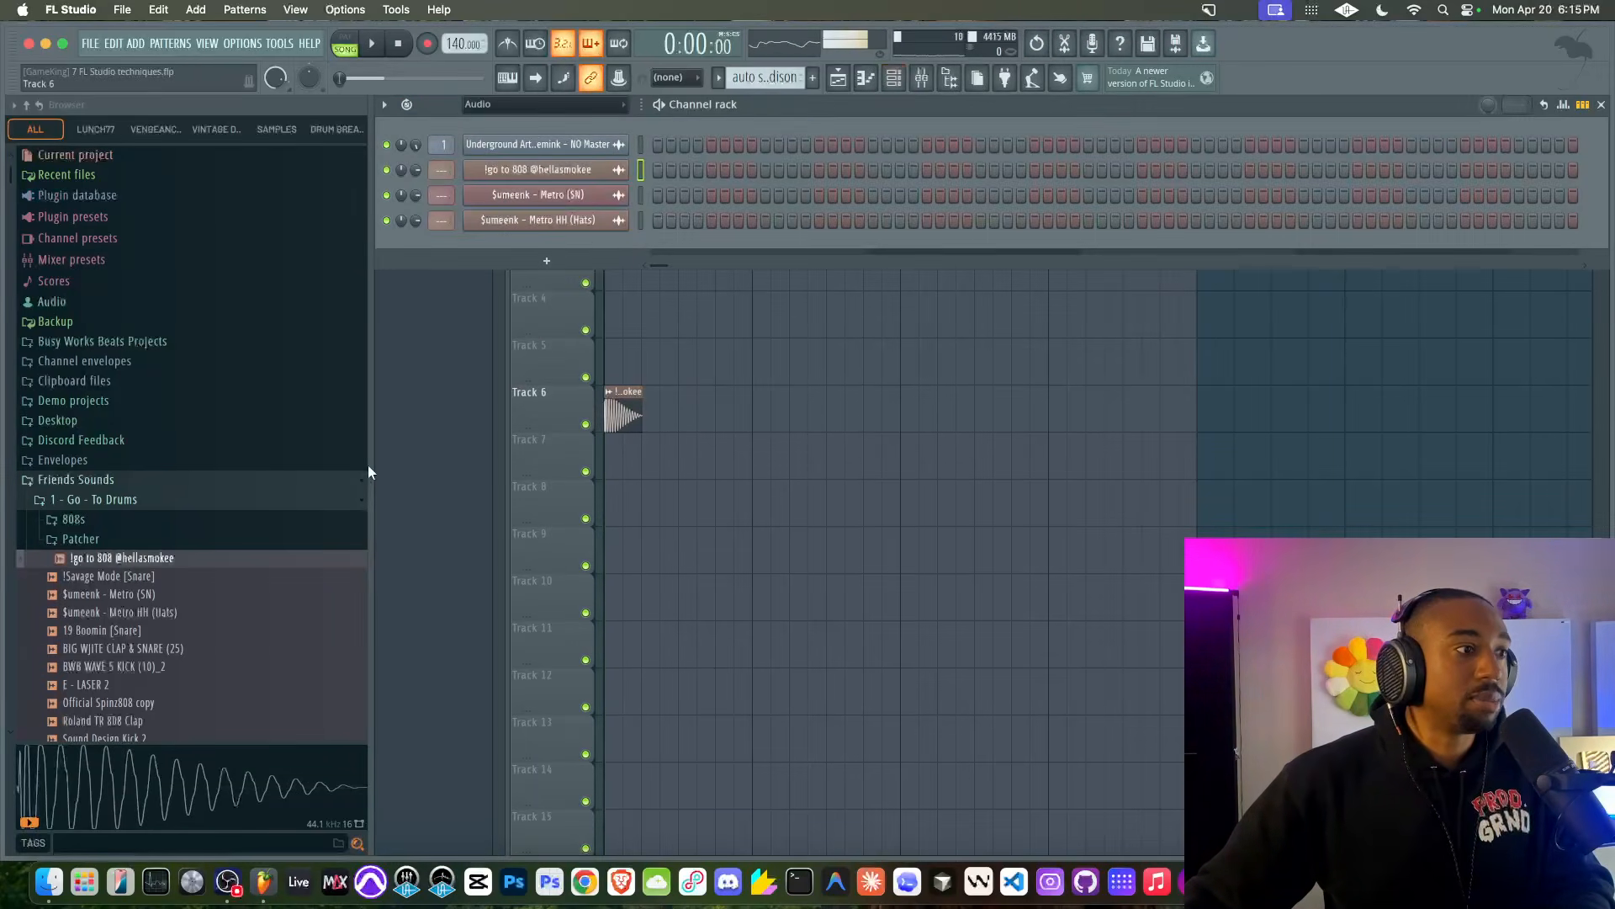
left_click_drag(180, 551, 510, 252)
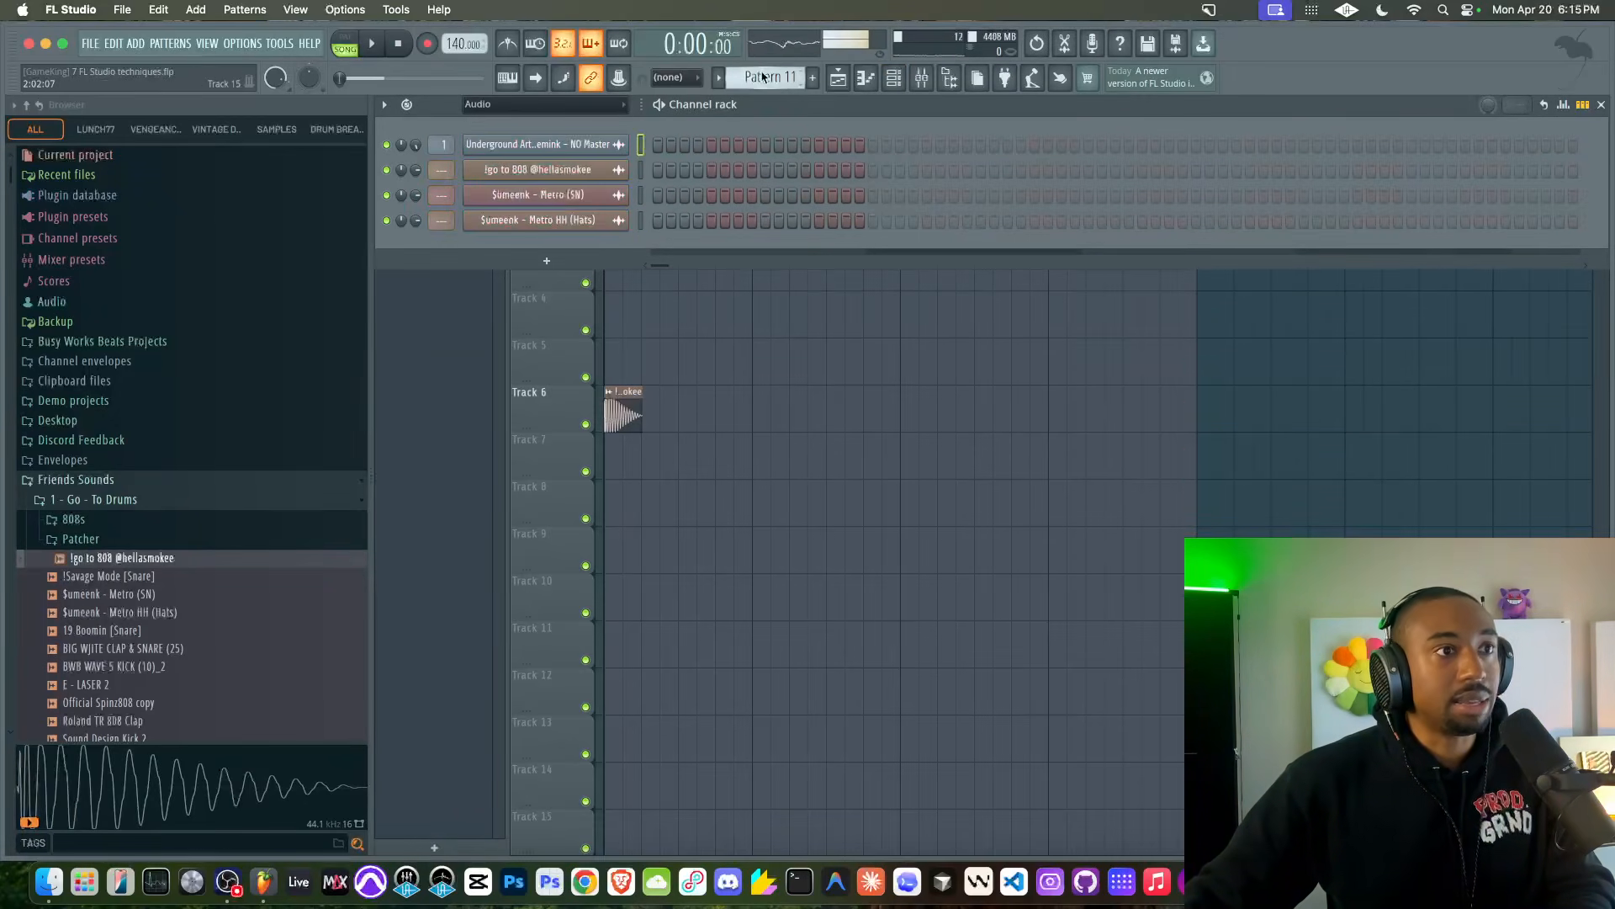
left_click(537, 107)
left_click(536, 127)
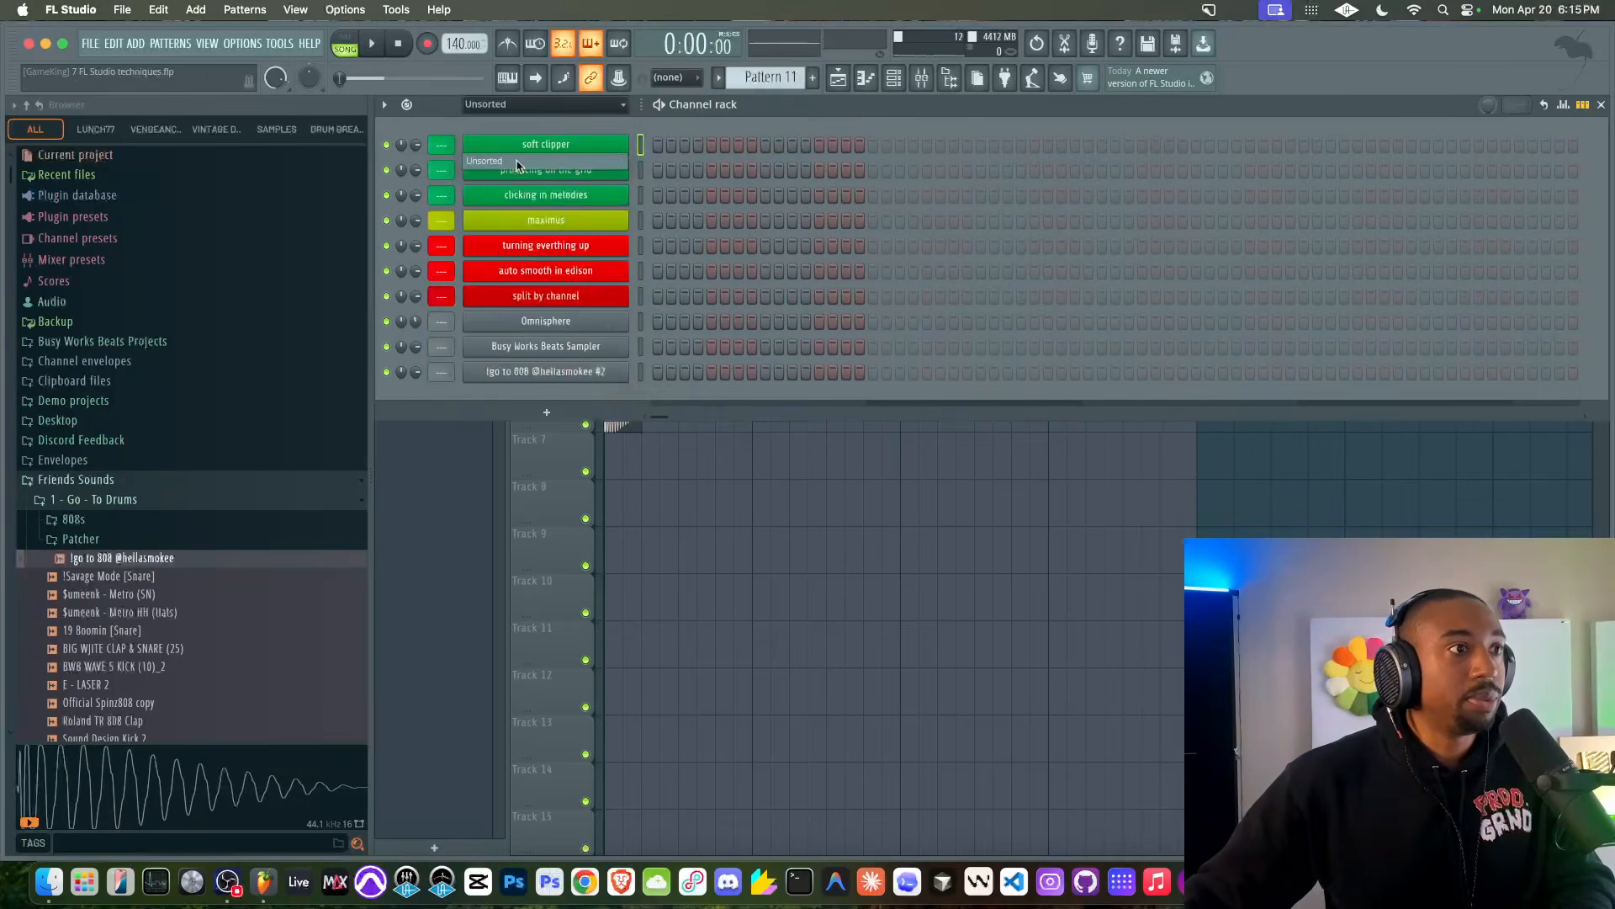
left_click(345, 44)
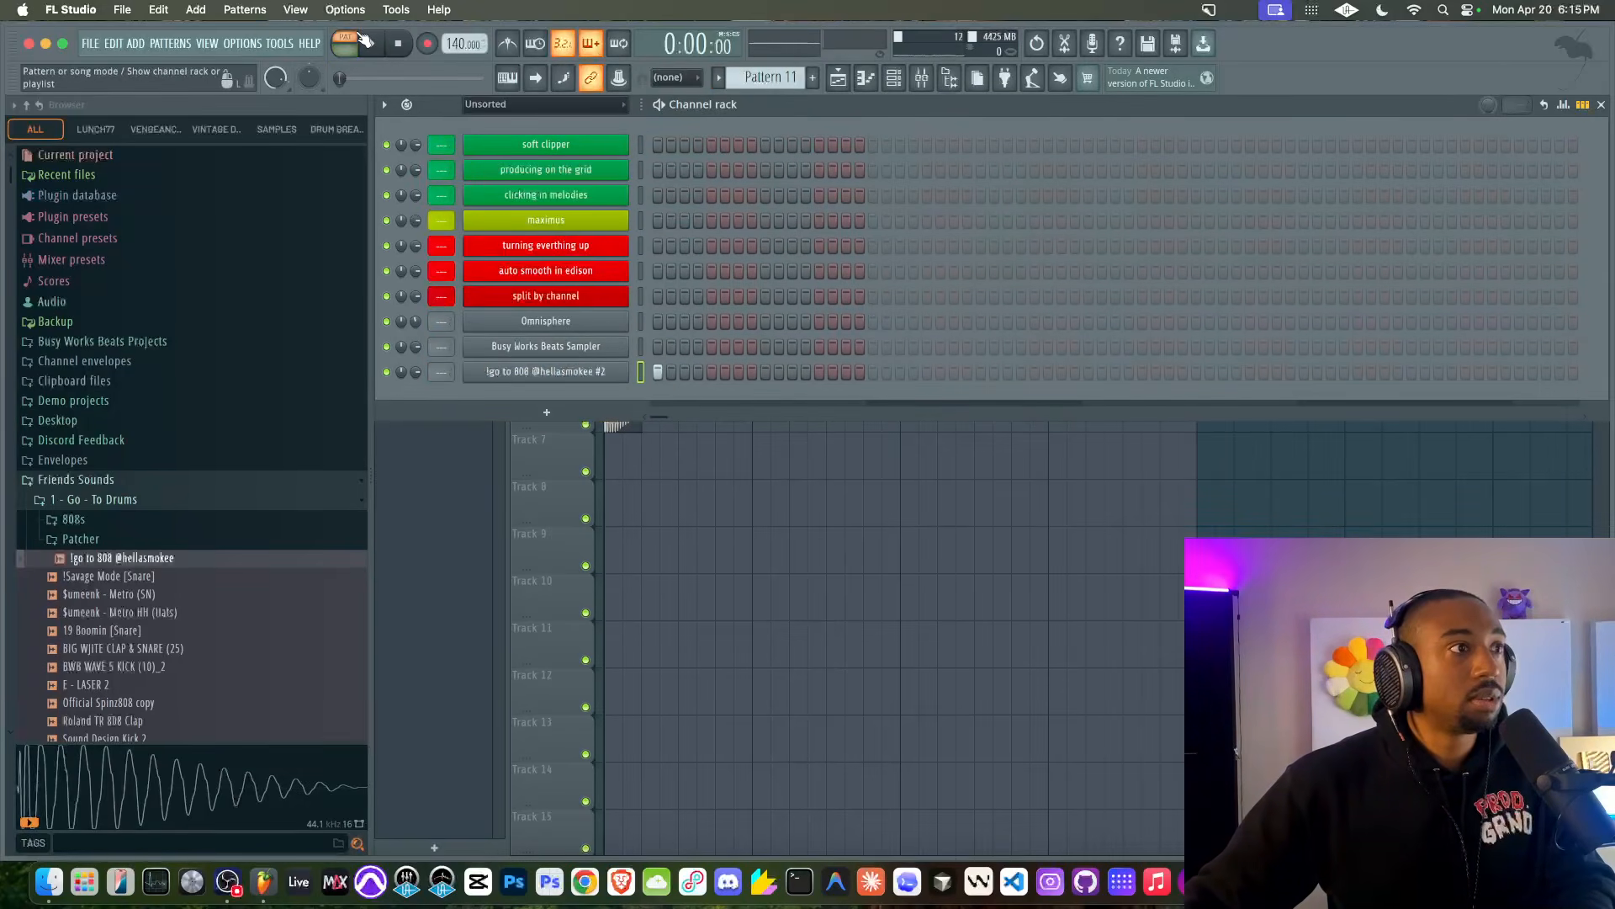
- Play the 808 hit in Pattern 11, then mute Track 1 and play the 808 clip on Track 6 in song mode
key("space")
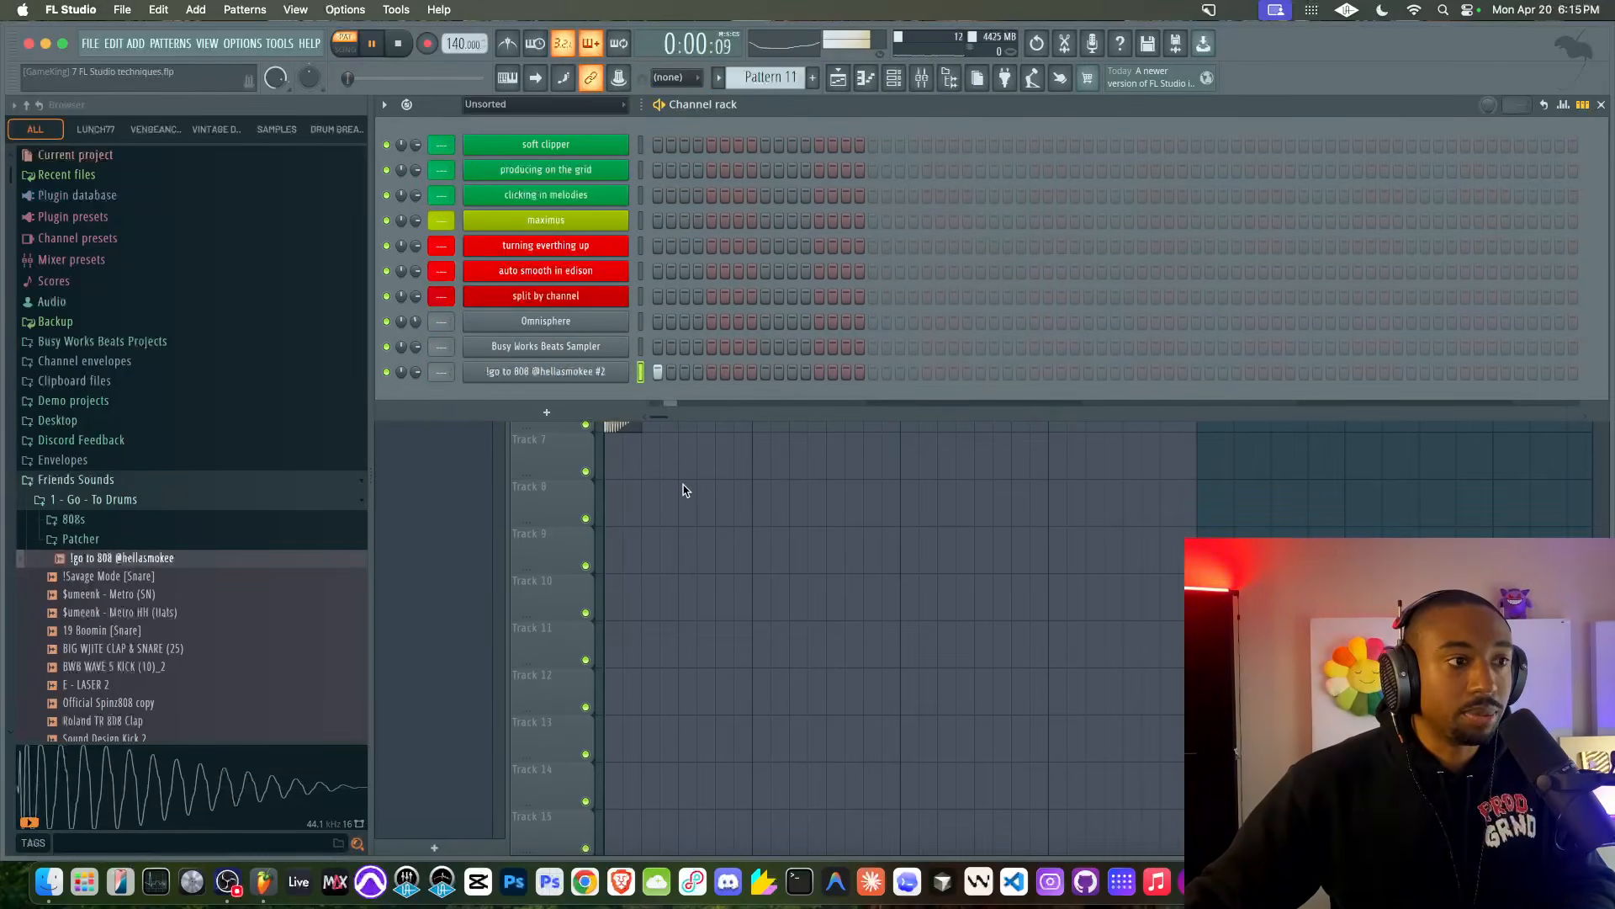
left_click(685, 488)
left_click(345, 43)
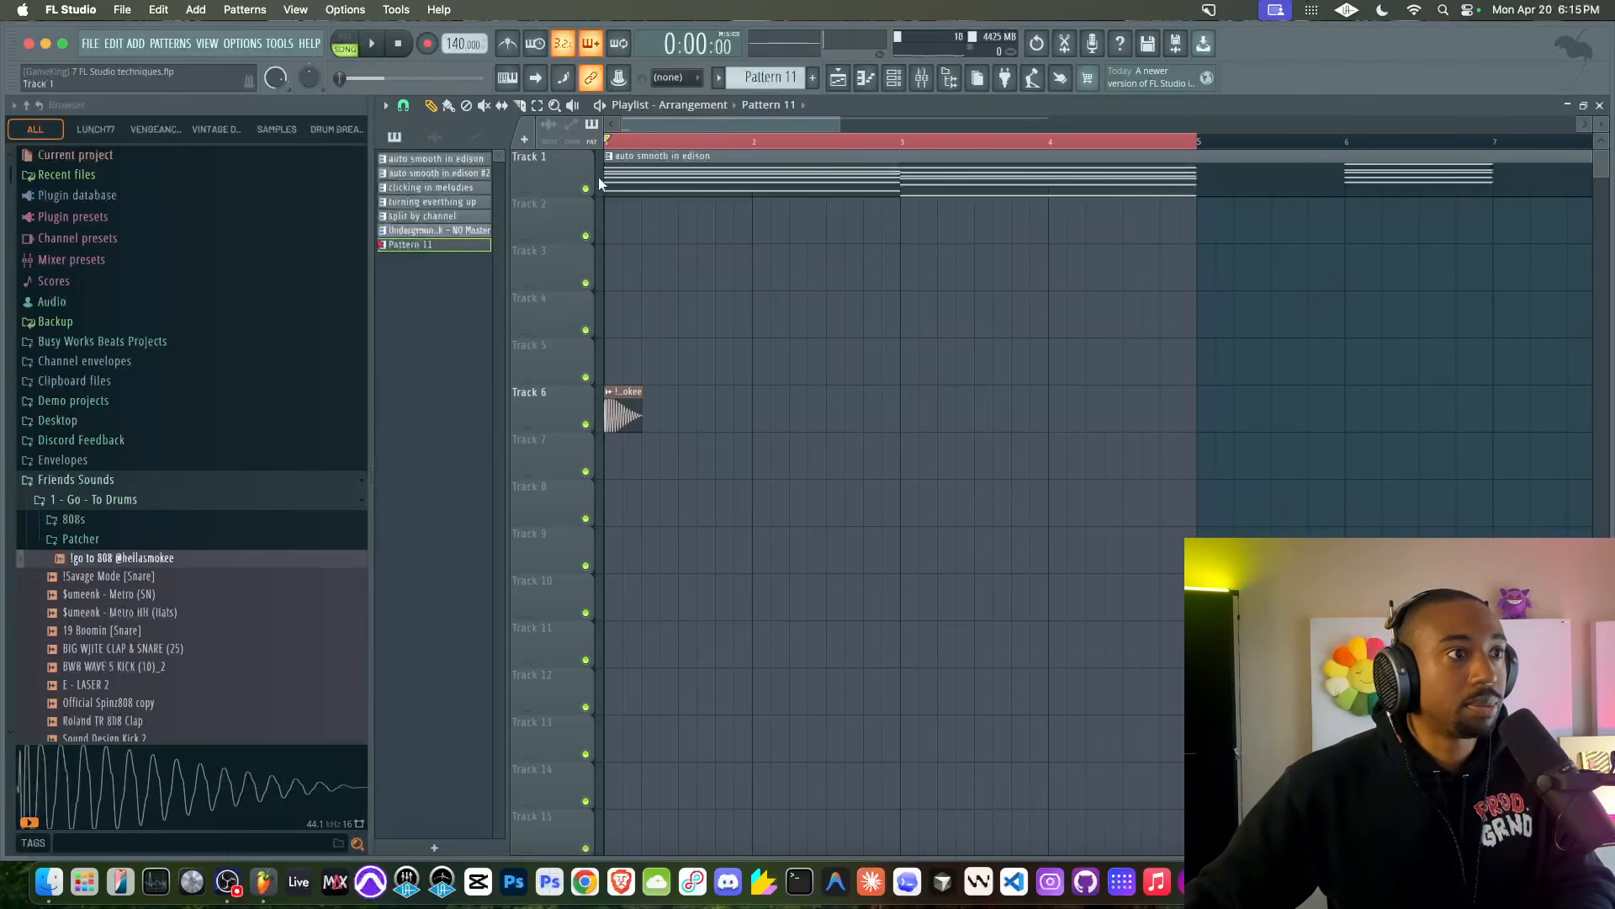
left_click(586, 189)
key("space")
key("space")
- Examine the "!go to 808" channel's sampler settings, including its time-stretching mode, and close them
left_click(894, 77)
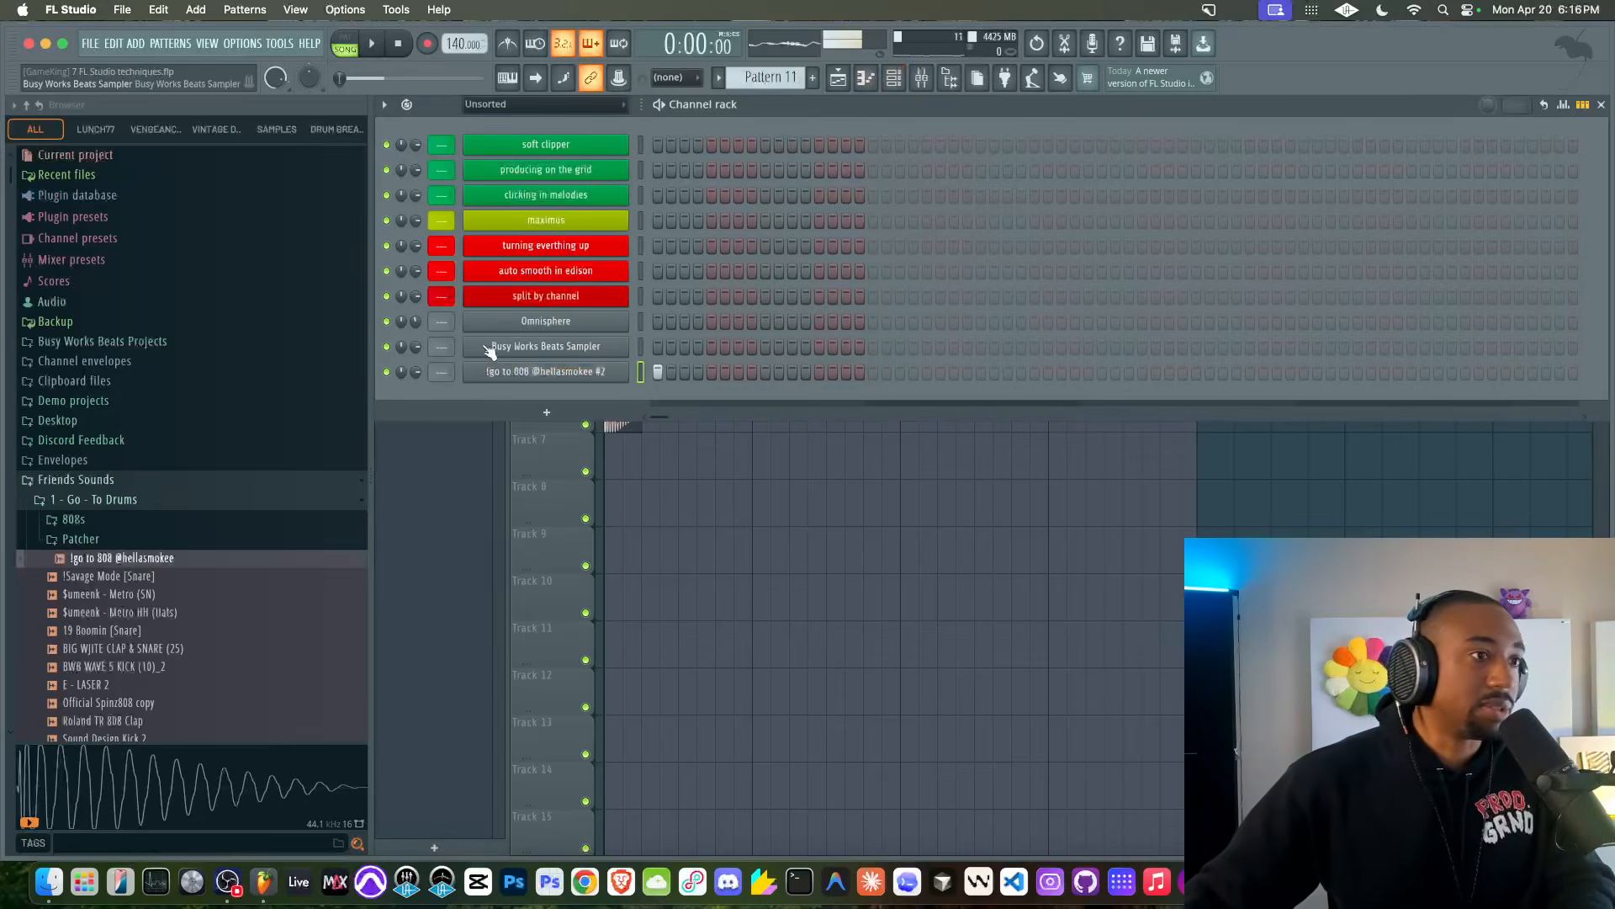
left_click(564, 337)
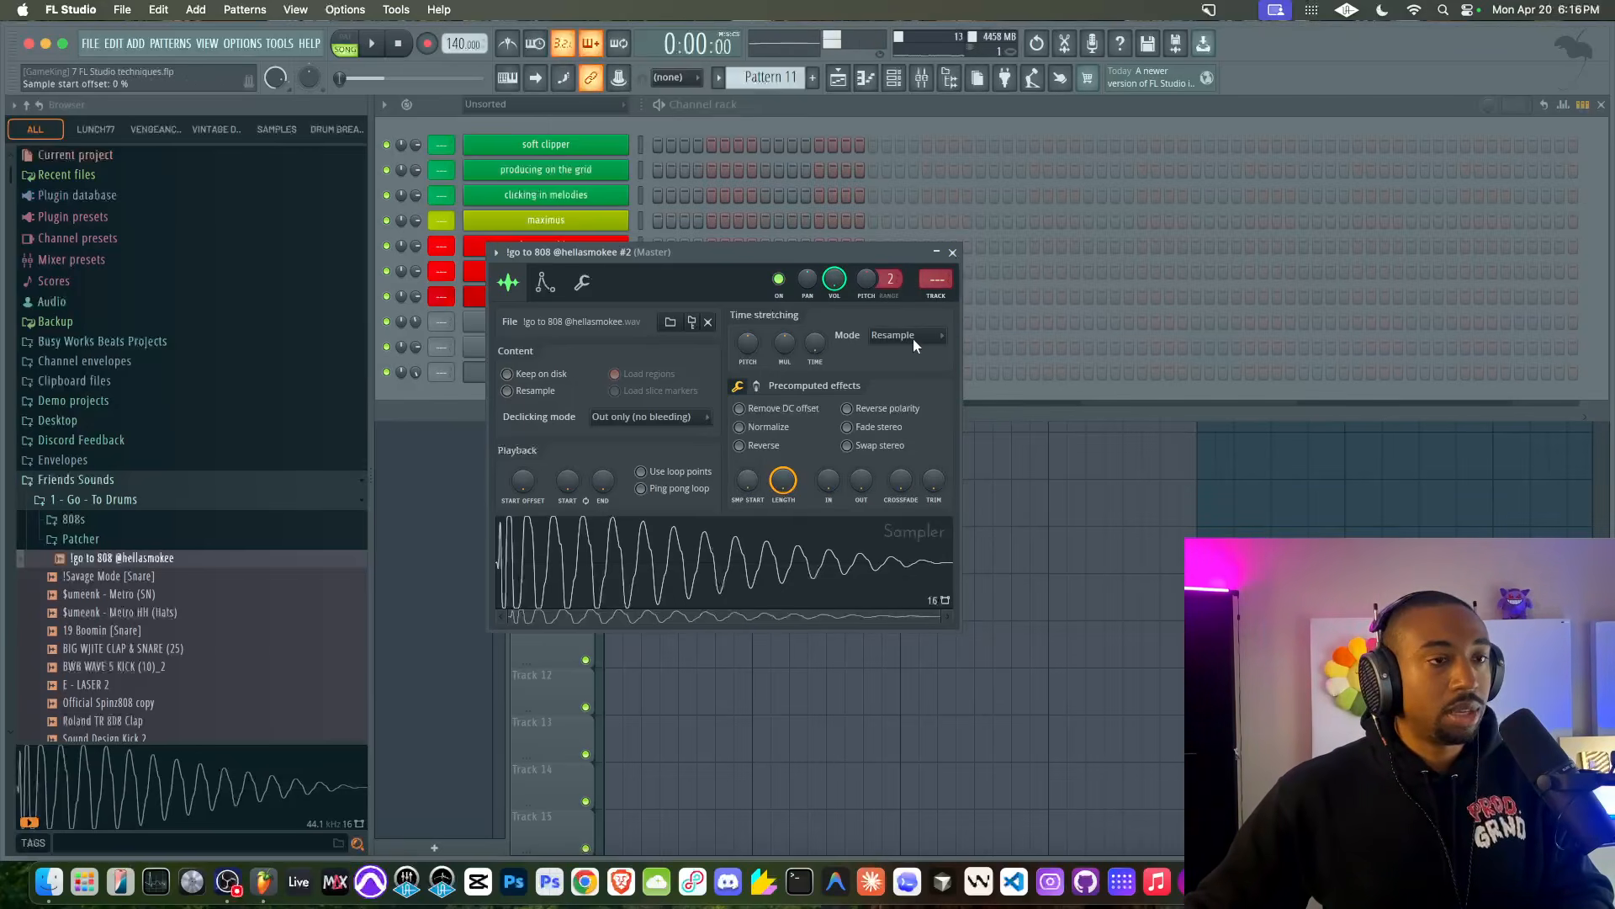
left_click(953, 253)
- Play the 808 in pattern mode and again in song mode to compare the loudness of the two
left_click(345, 44)
key("space")
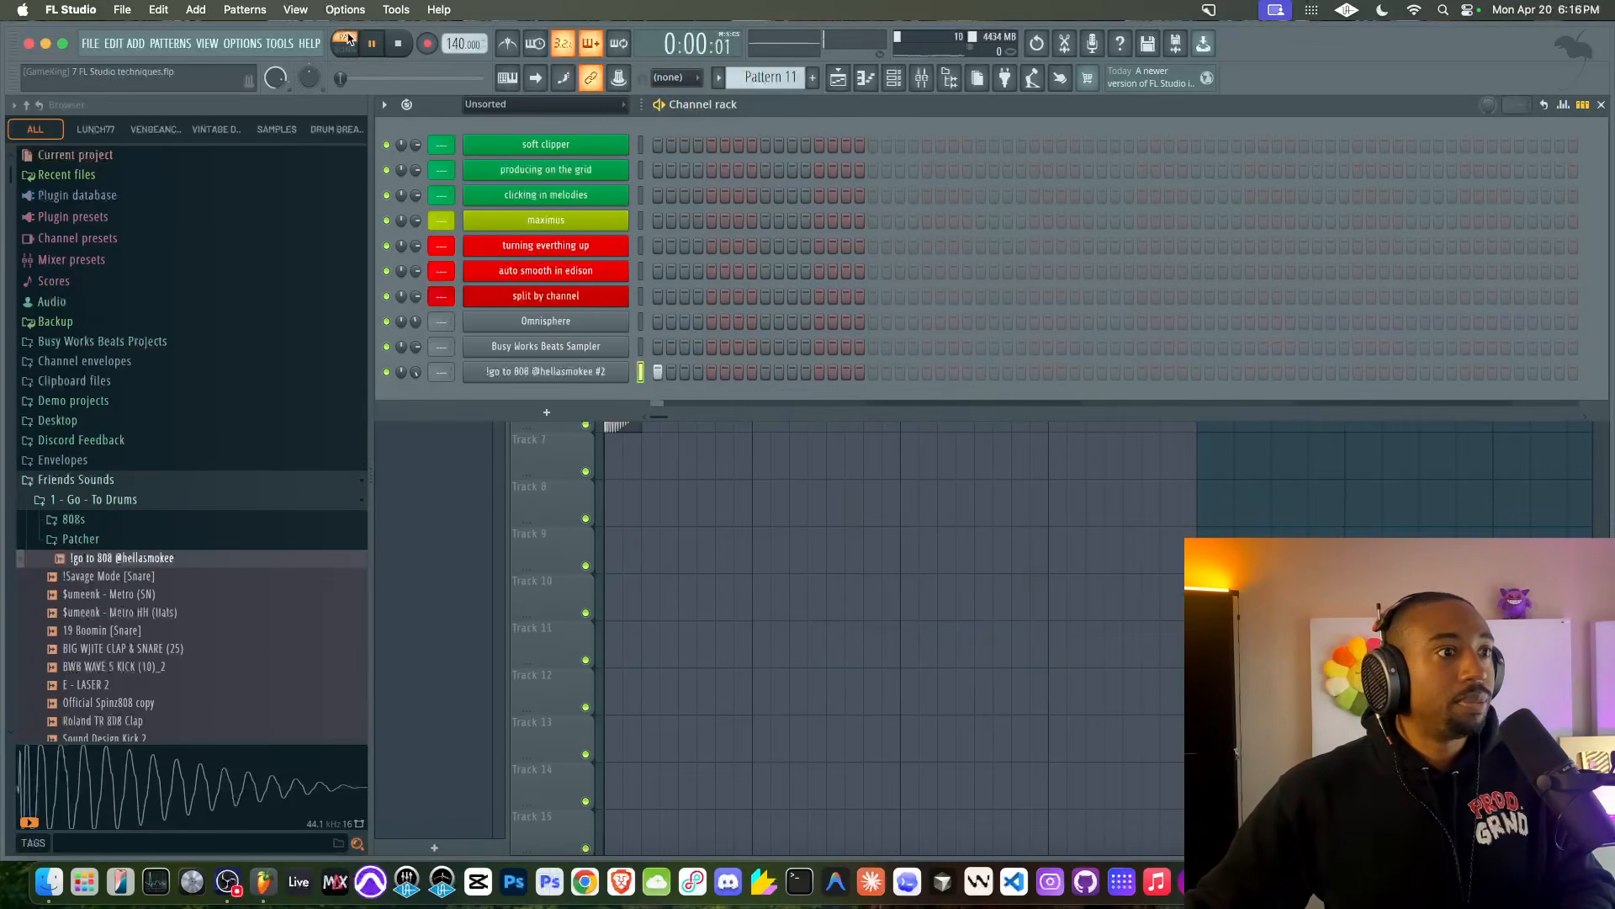
right_click(670, 477)
key("space")
left_click(345, 43)
key("space")
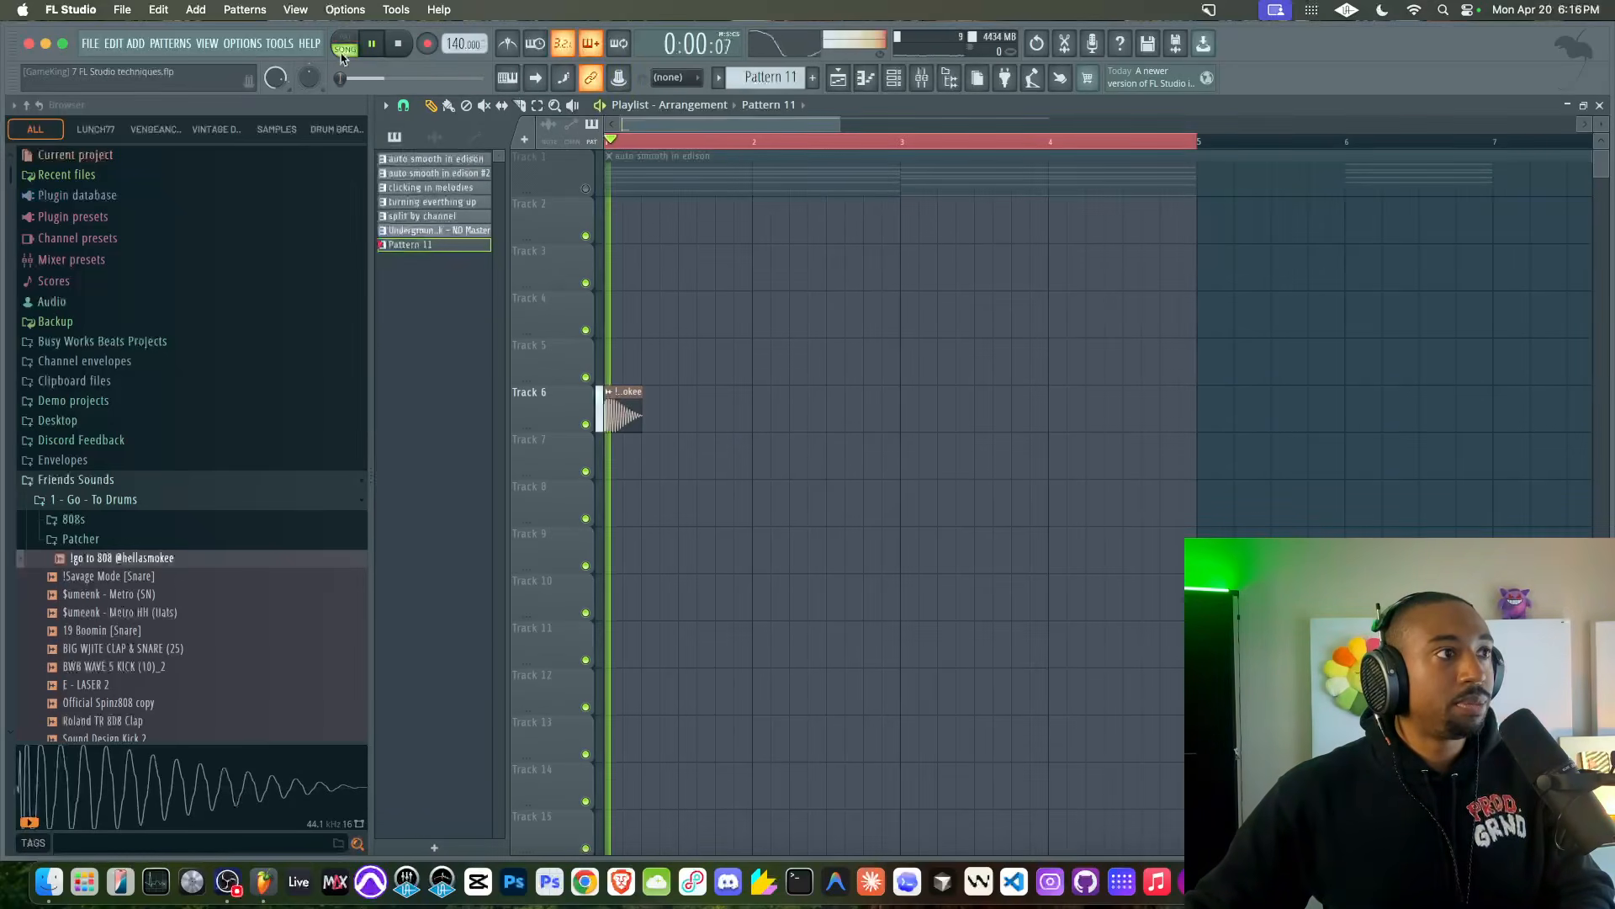
key("space")
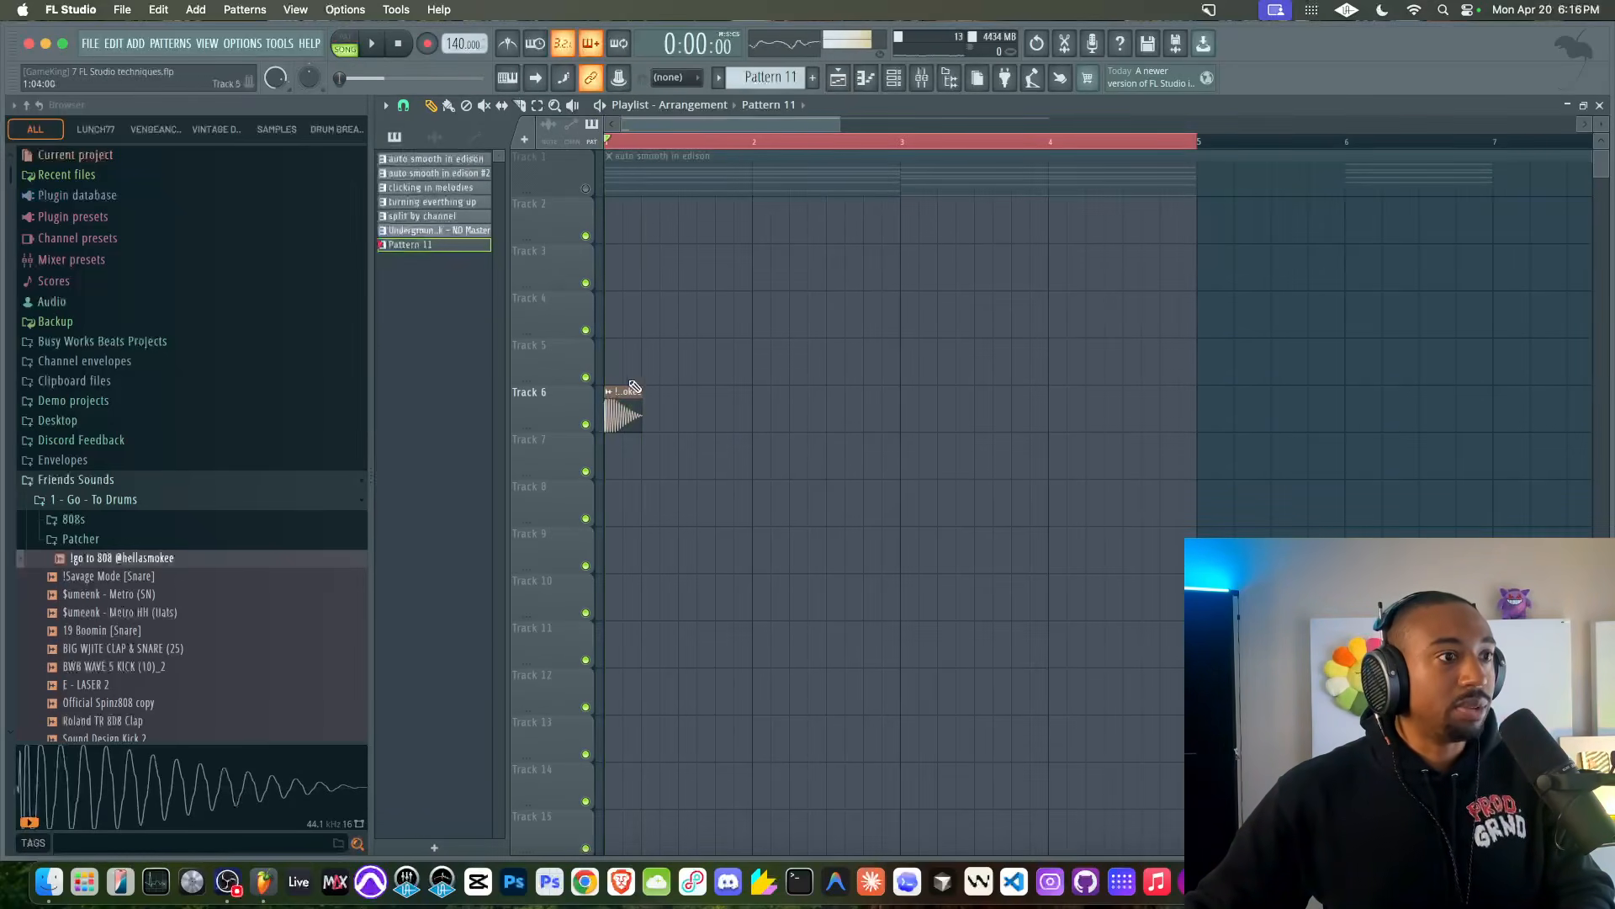
- Replay the 808 in pattern mode and check the level adjustments in the channel's miscellaneous functions
left_click(894, 75)
left_click(345, 44)
key("space")
key("space")
left_click(596, 371)
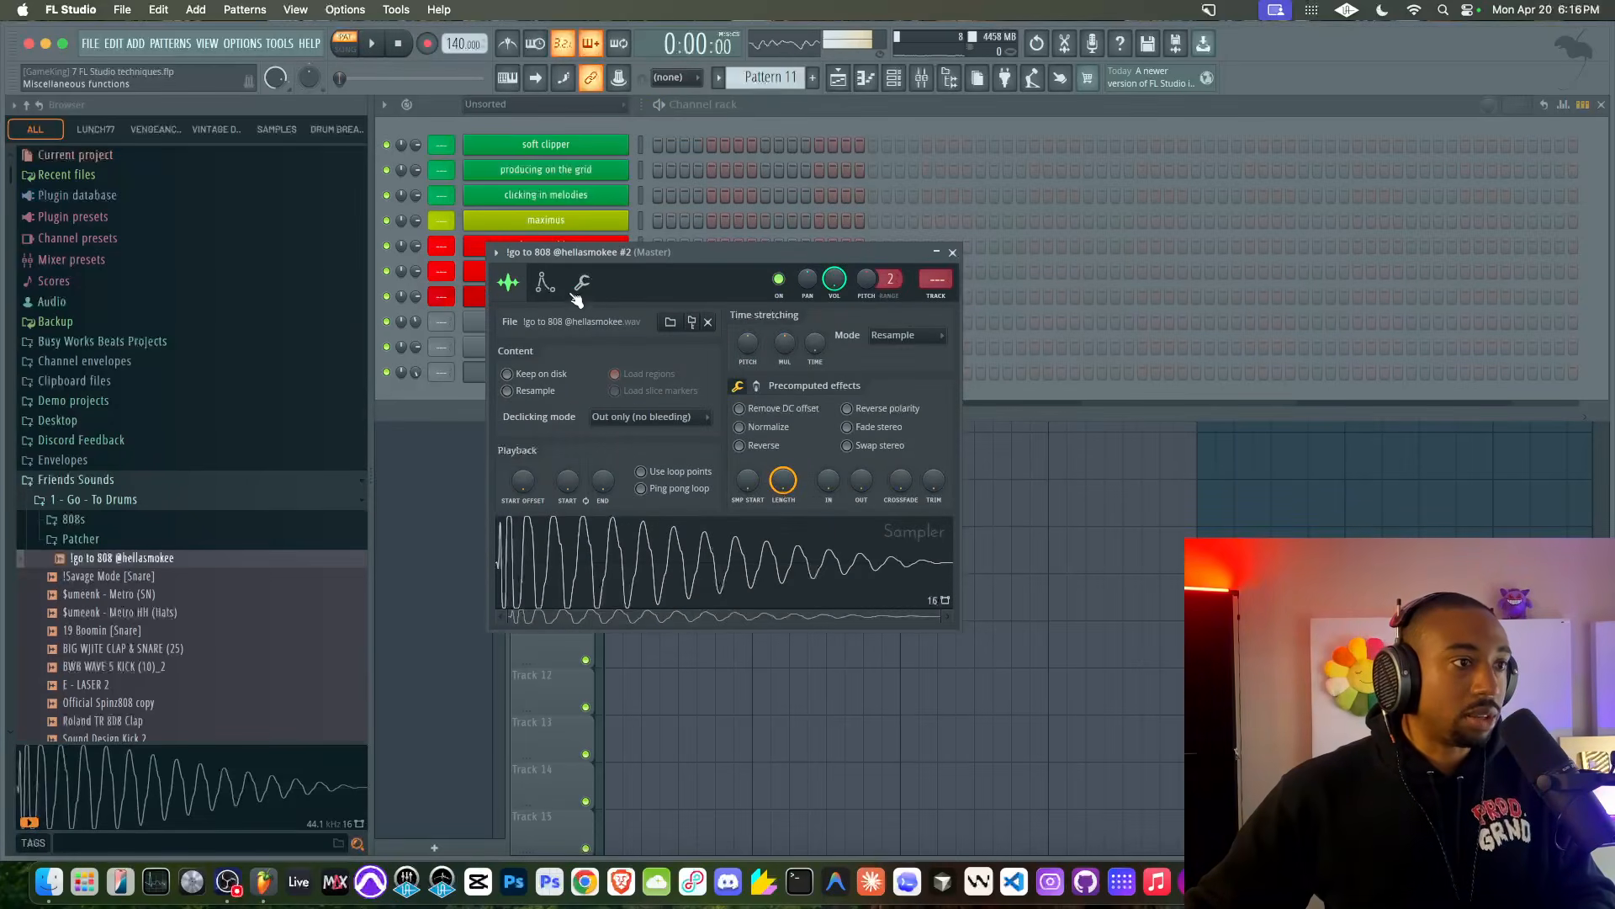
left_click(581, 286)
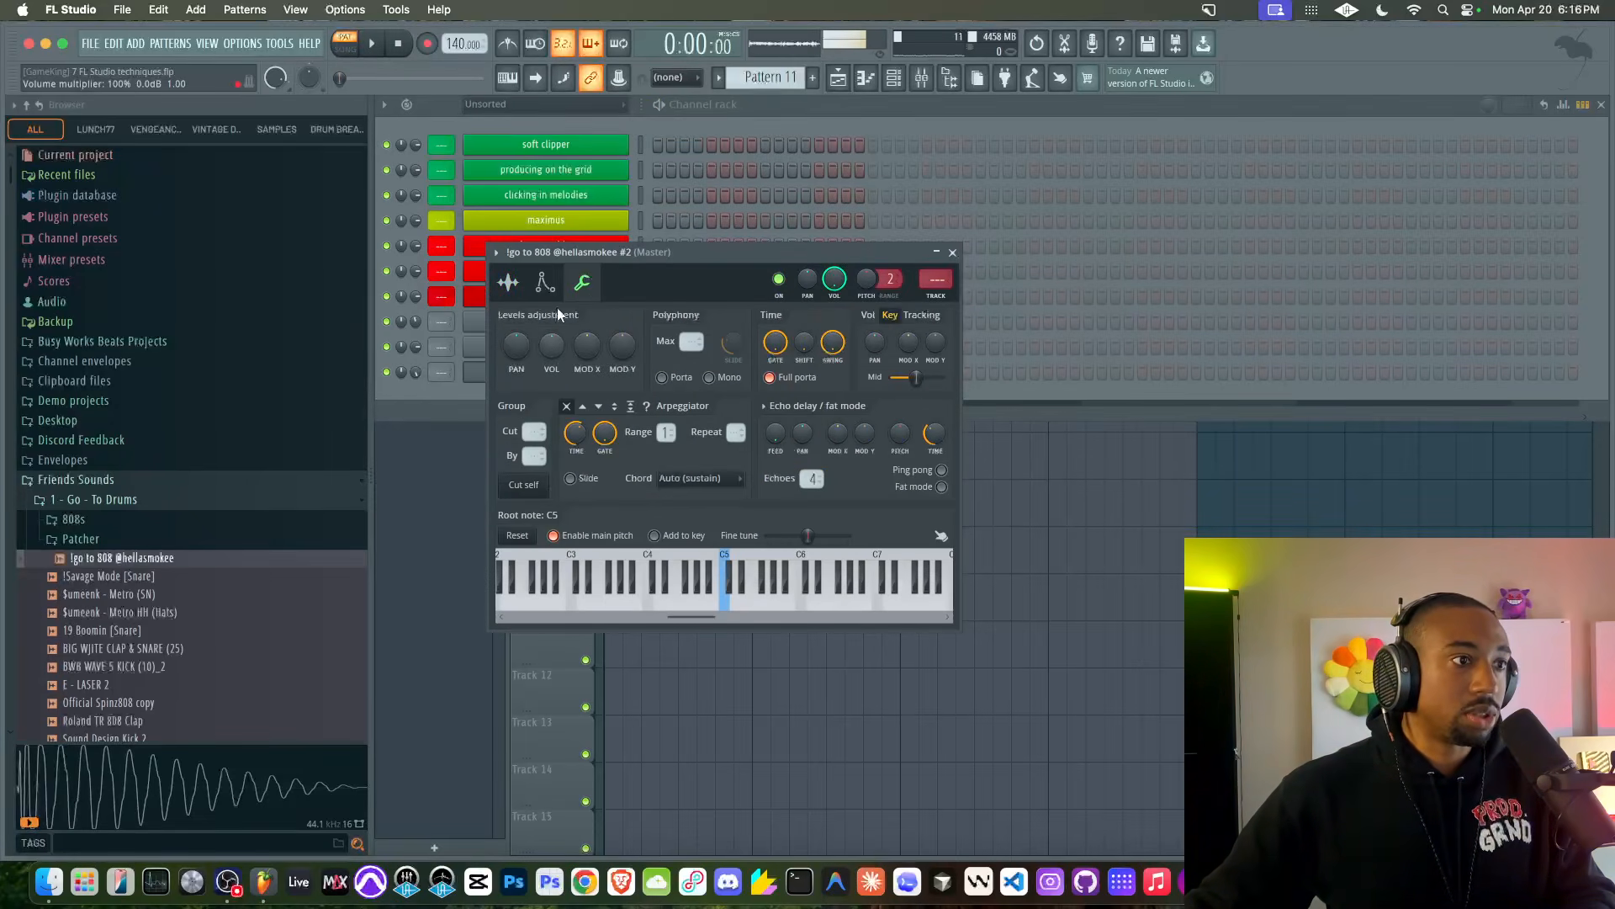
key("space")
left_click(953, 252)
- Listen to the 808 clip on Track 6 repeatedly in song mode
right_click(785, 534)
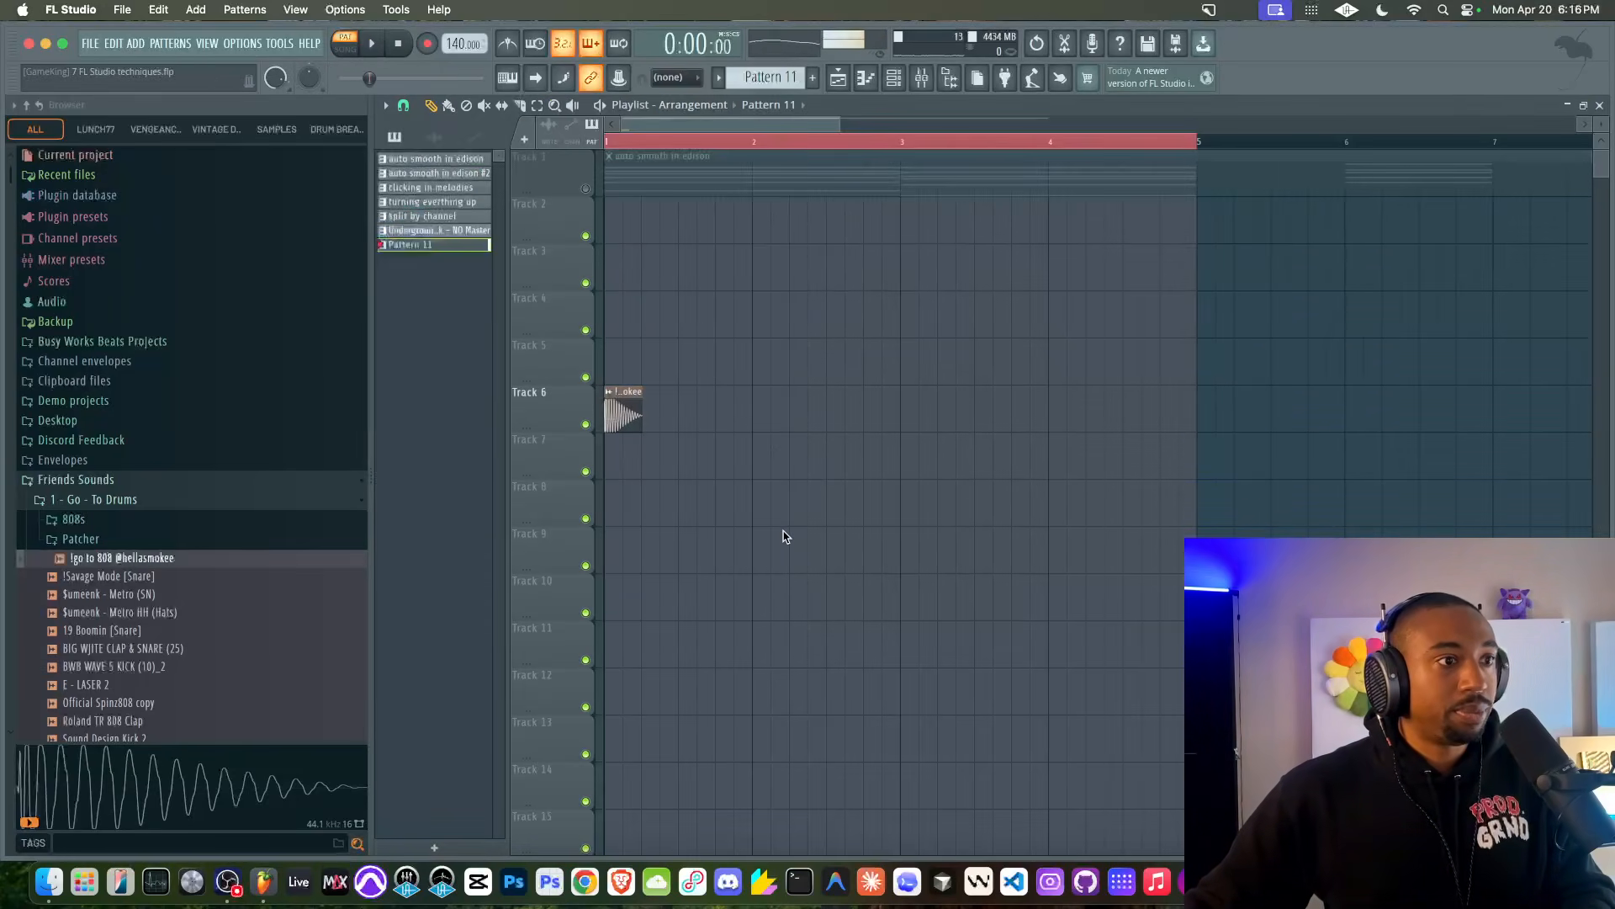
left_click(346, 43)
key("space")
key("space")
key("space")
key("space")
key("space")
- Raise the "!go to 808" channel's volume multiplier to about 114% while Pattern 11 plays, and stop playback
left_click(894, 79)
key("l")
left_click(588, 371)
key("space")
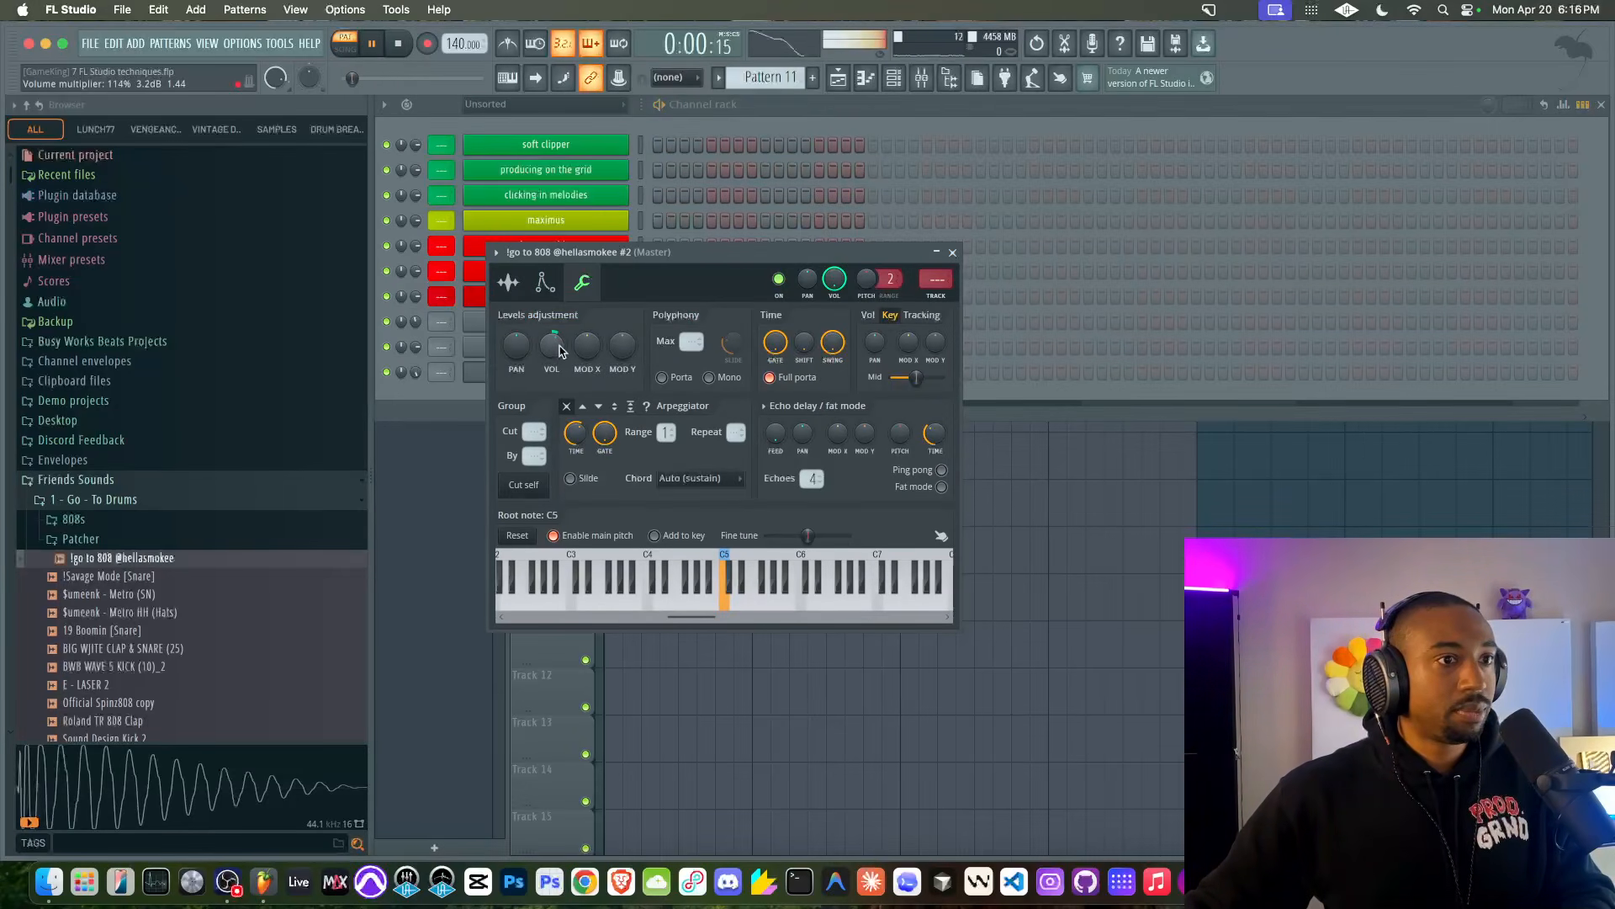
left_click(952, 253)
key("space")
- Review the "!go to 808" channel's level adjustments and sample settings in pattern mode, and close the sampler
key("F6")
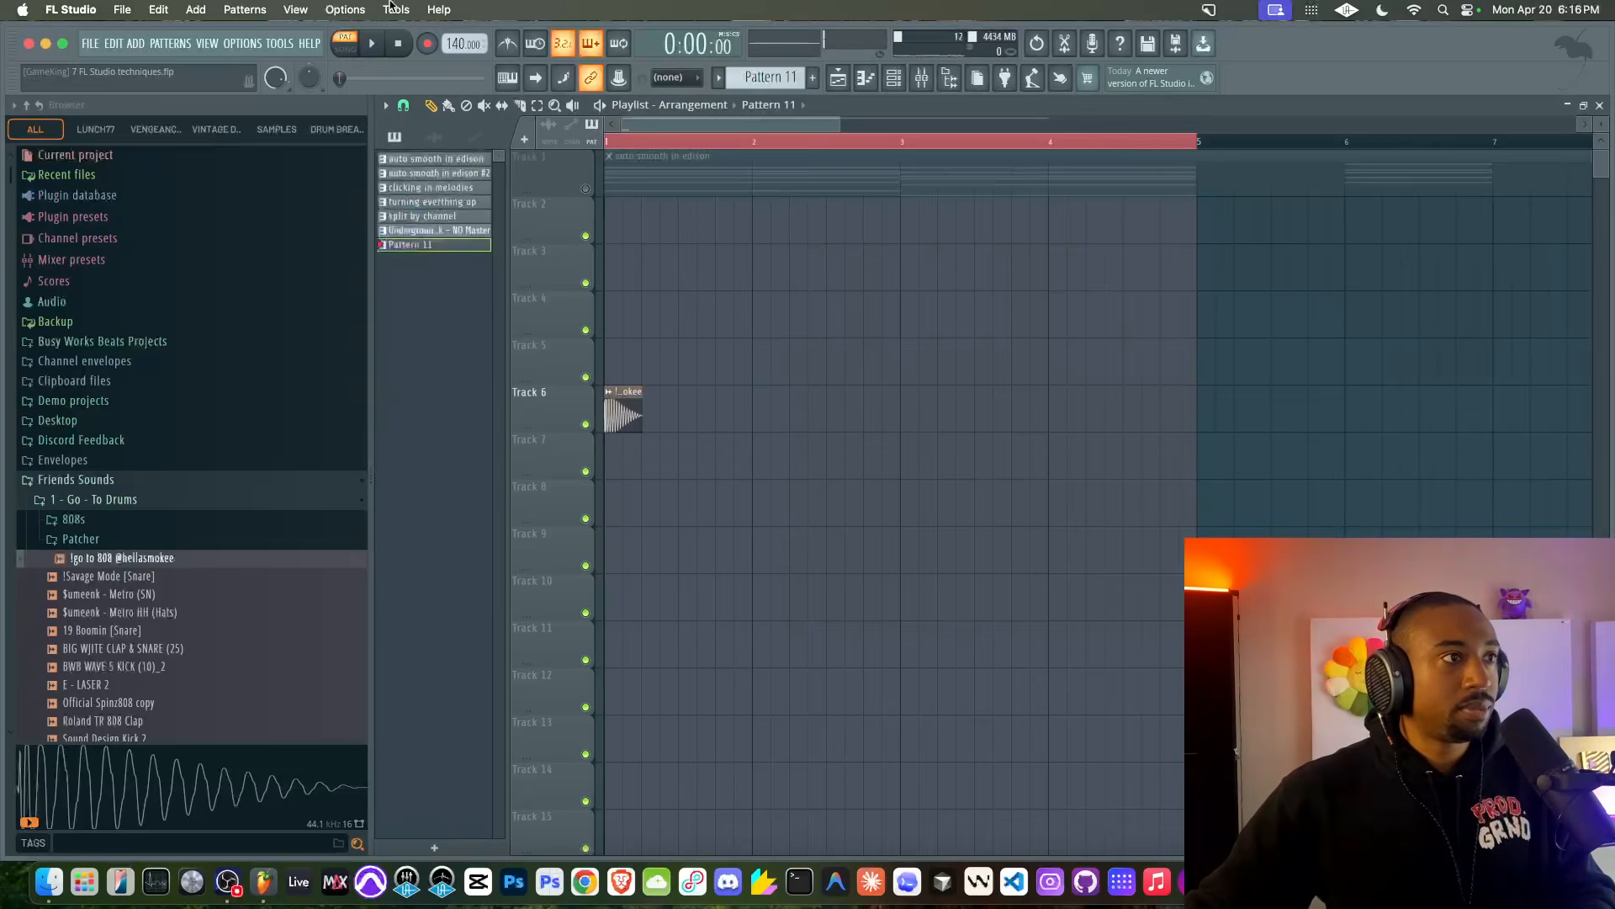
key("l")
key("F6")
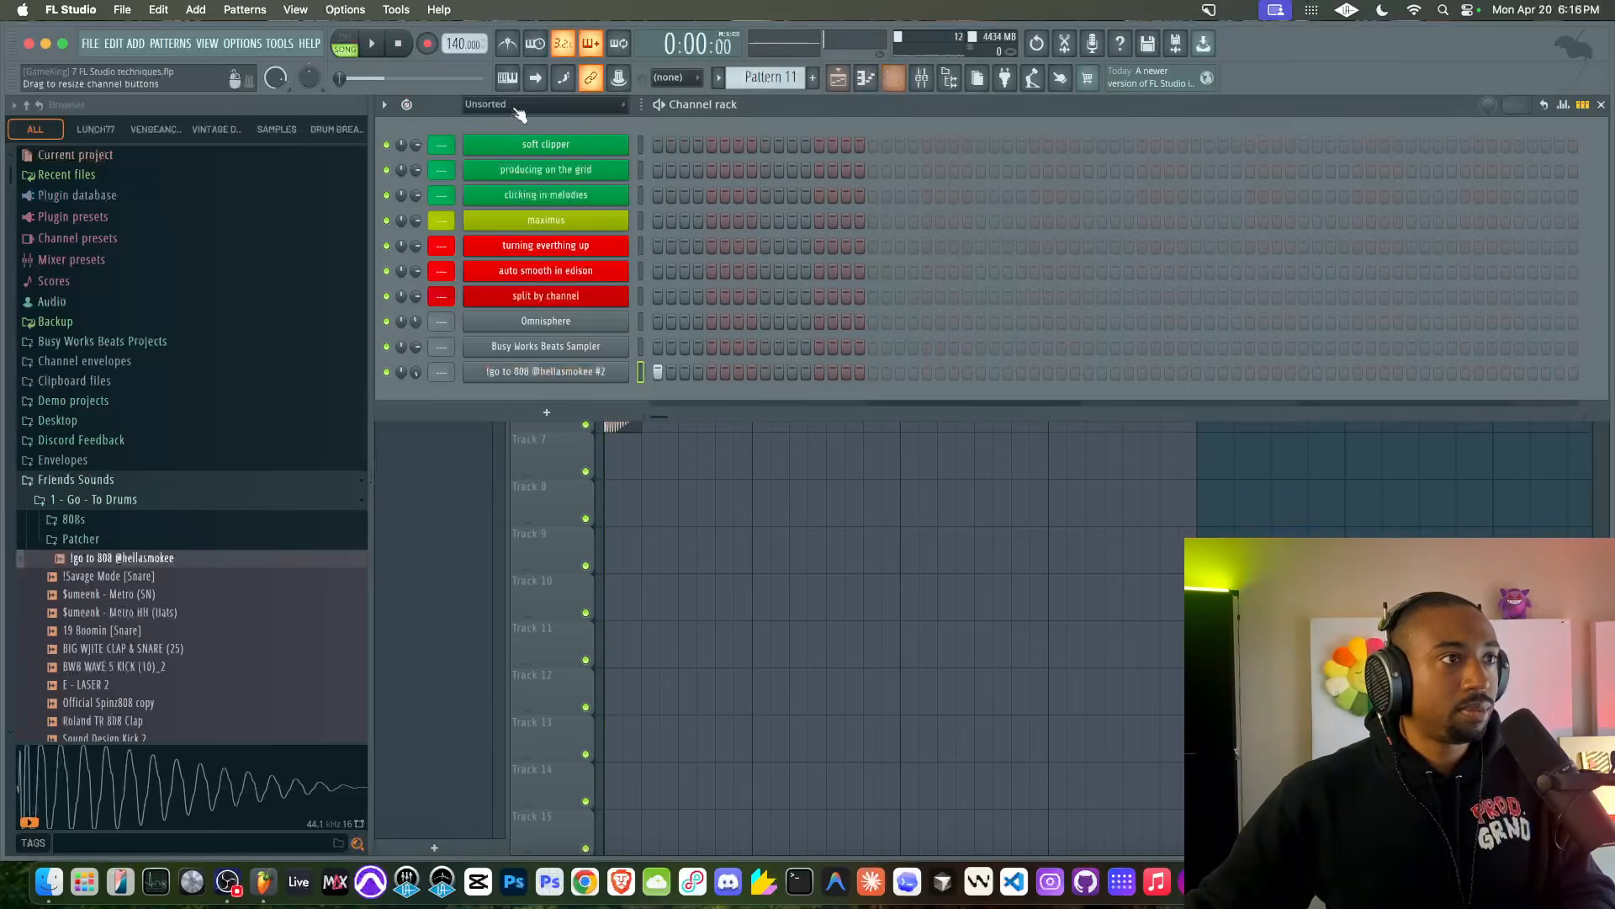
left_click(345, 44)
left_click(613, 371)
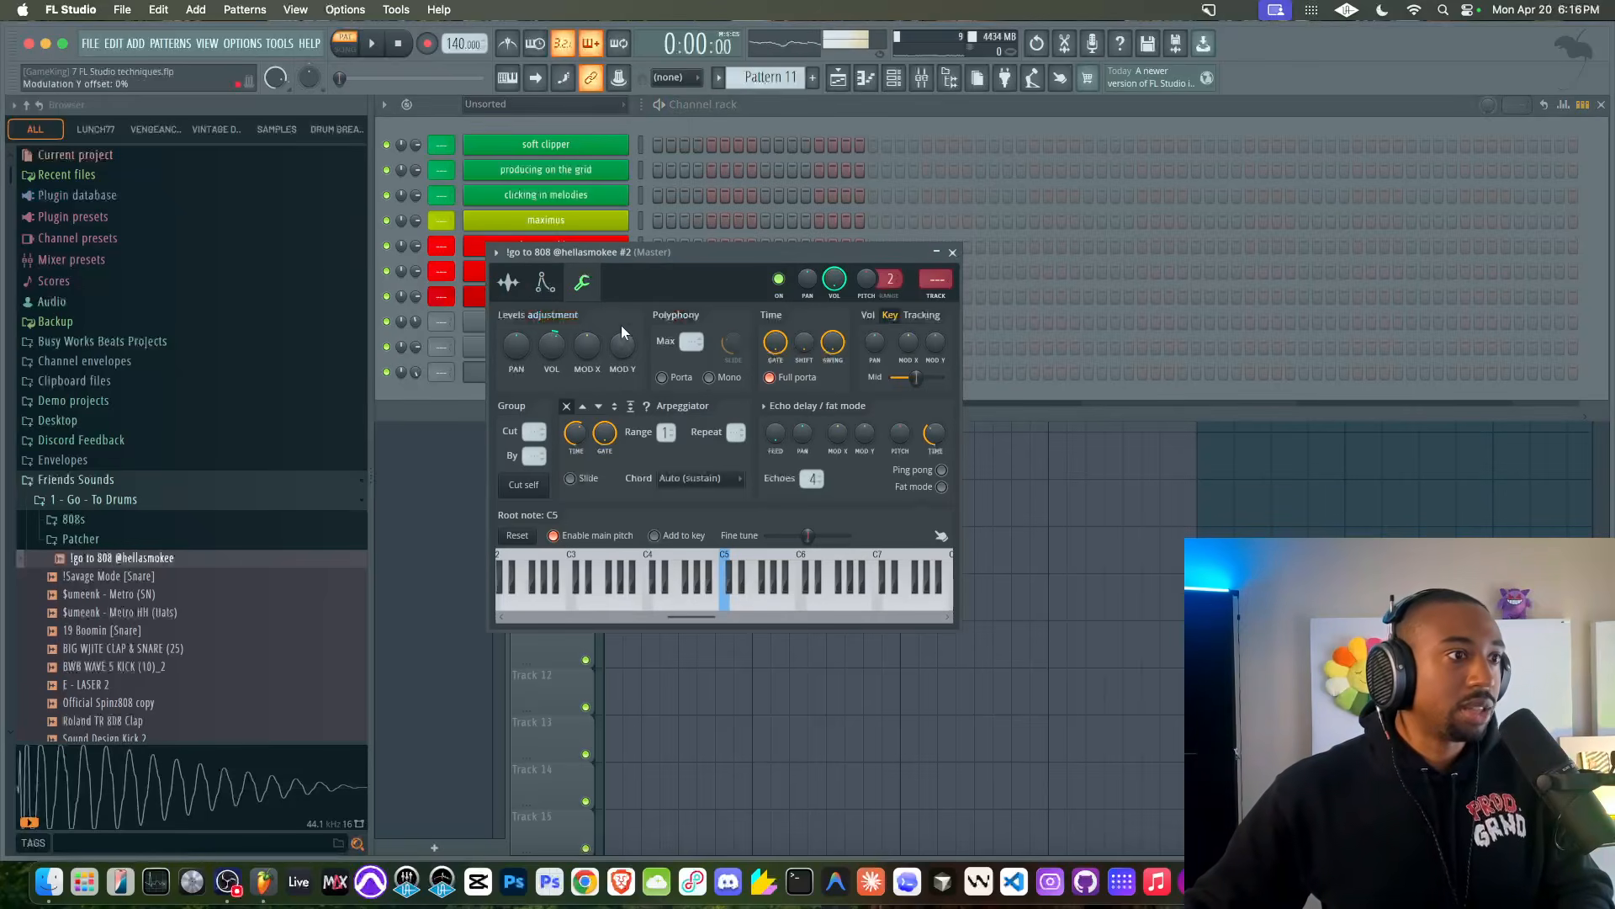
left_click(510, 284)
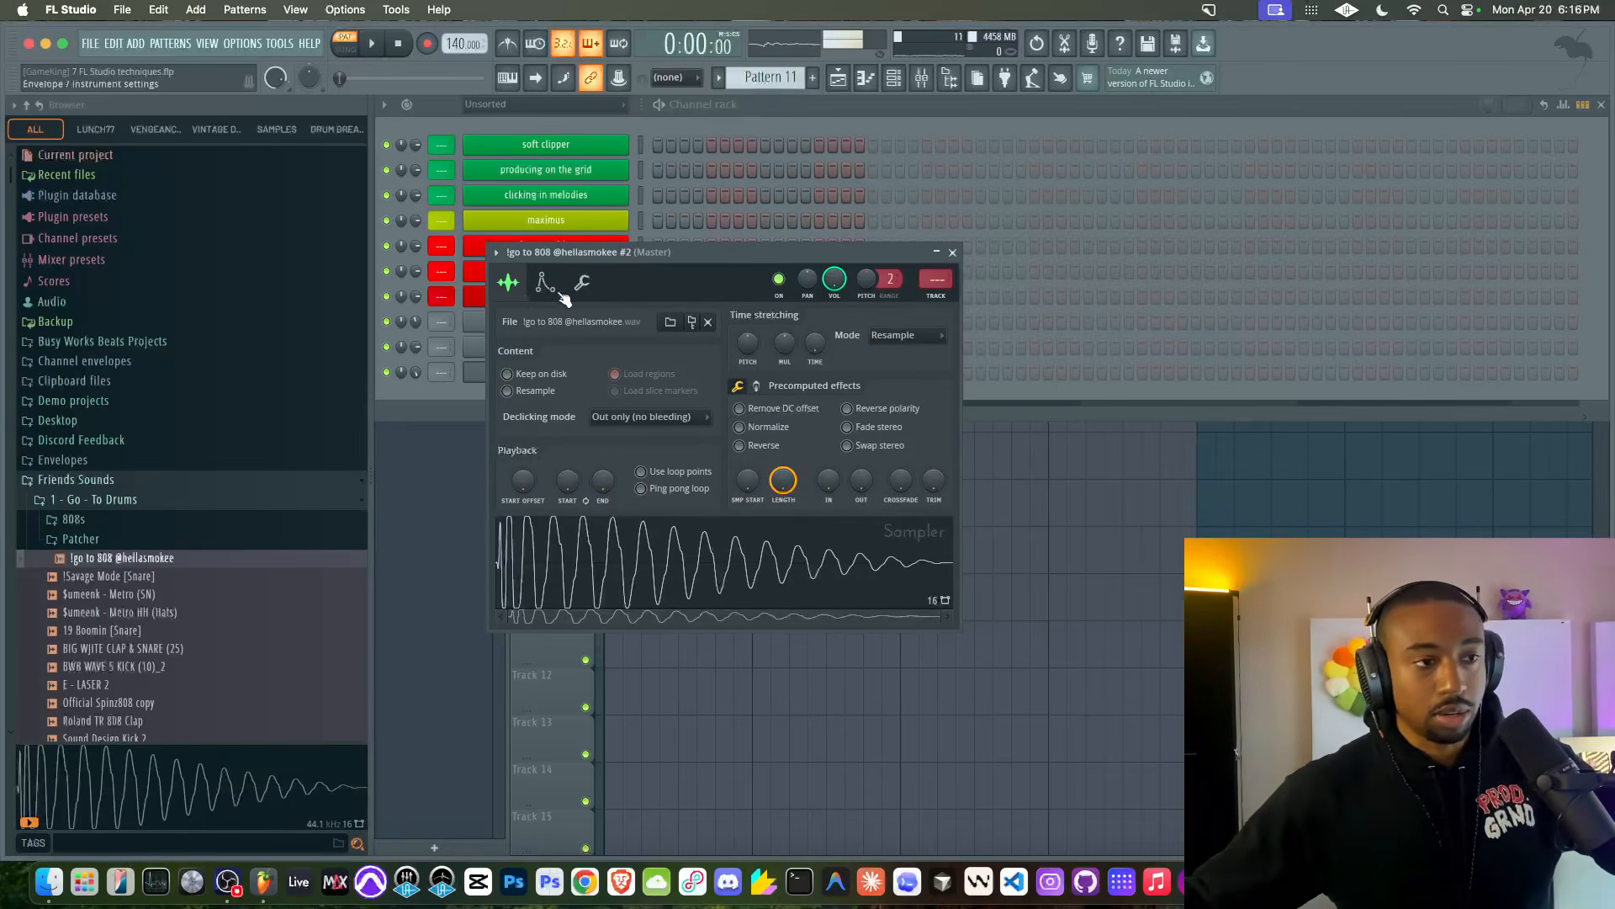
left_click(953, 252)
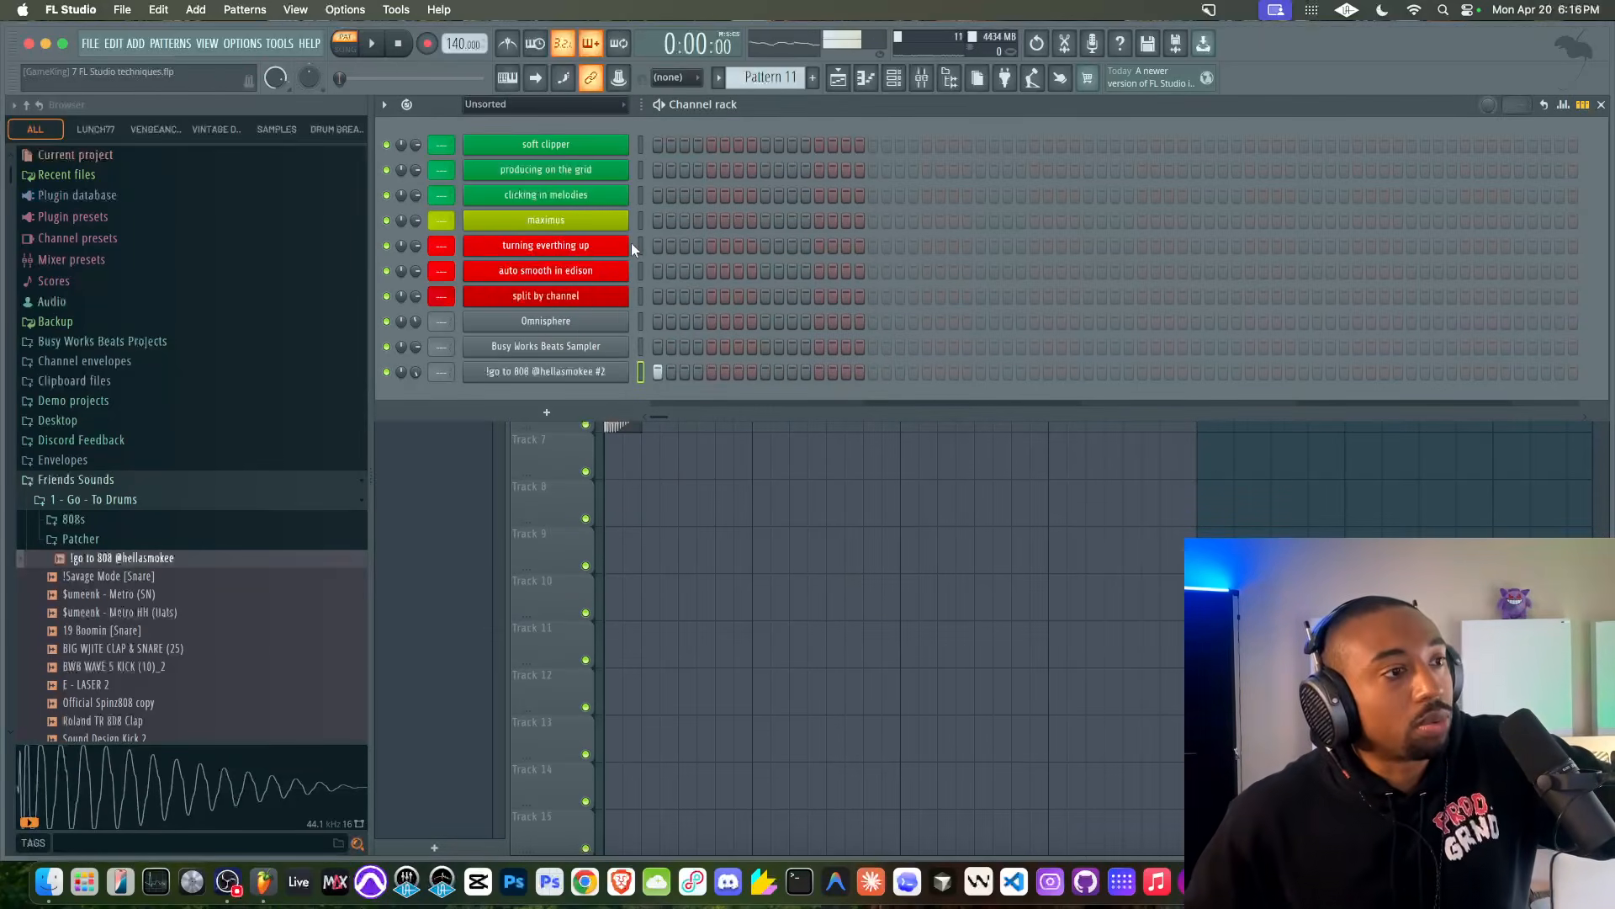
- Delete the "!go to 808" channel from the channel rack
right_click(599, 371)
key("d")
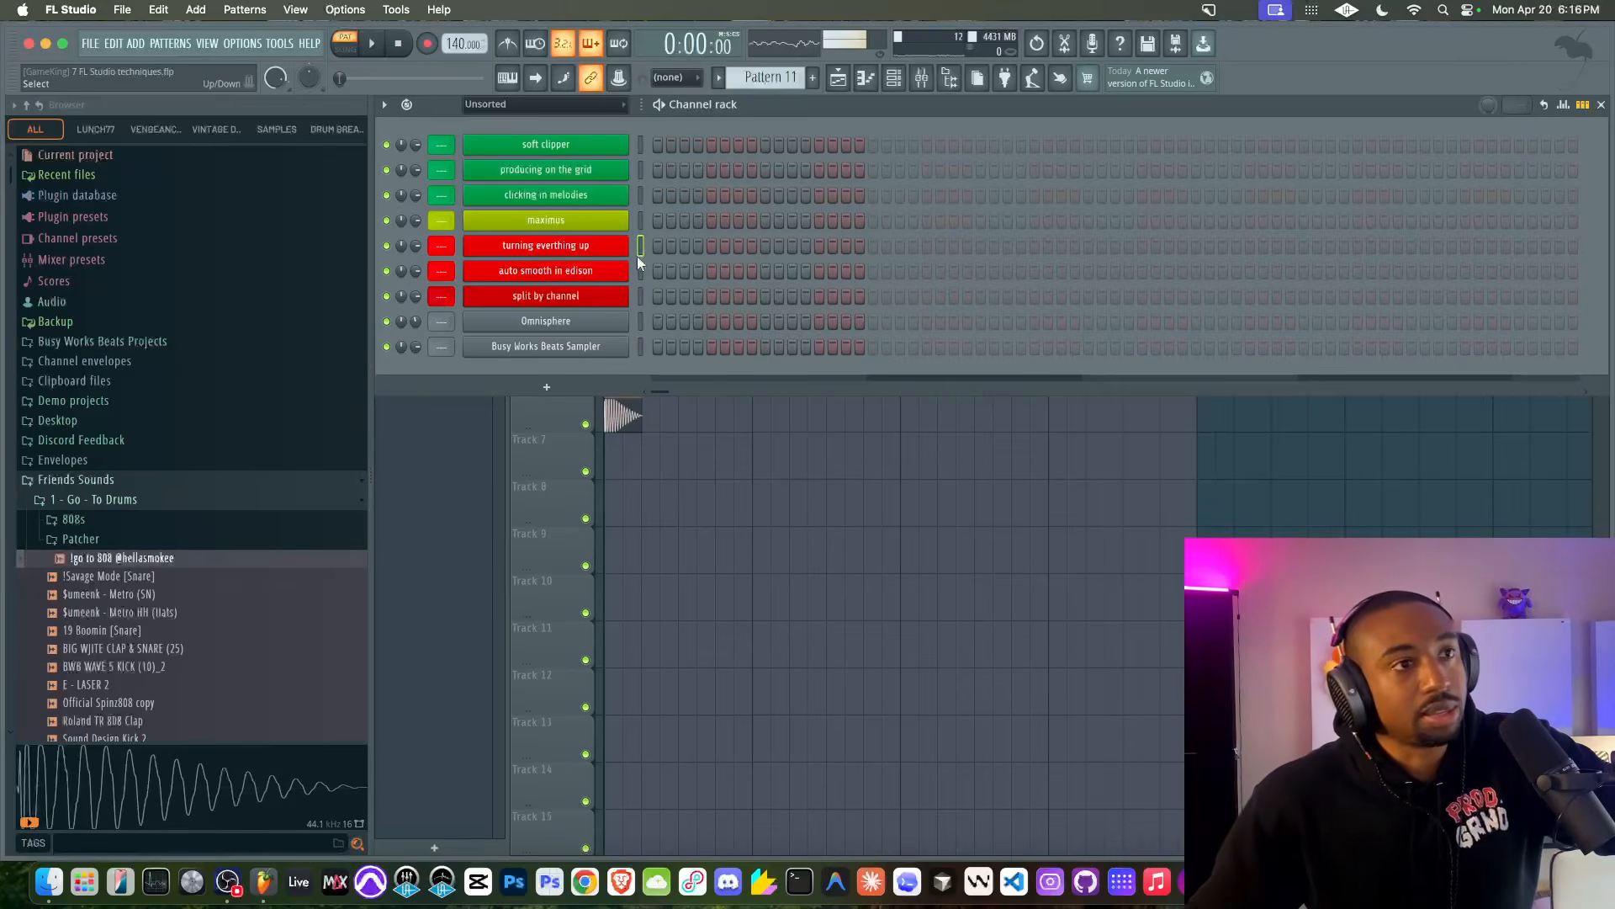
- Select the technique channels in turn from "maximus" up to "soft clipper", showing the graph editor's Panning values
left_click(640, 220)
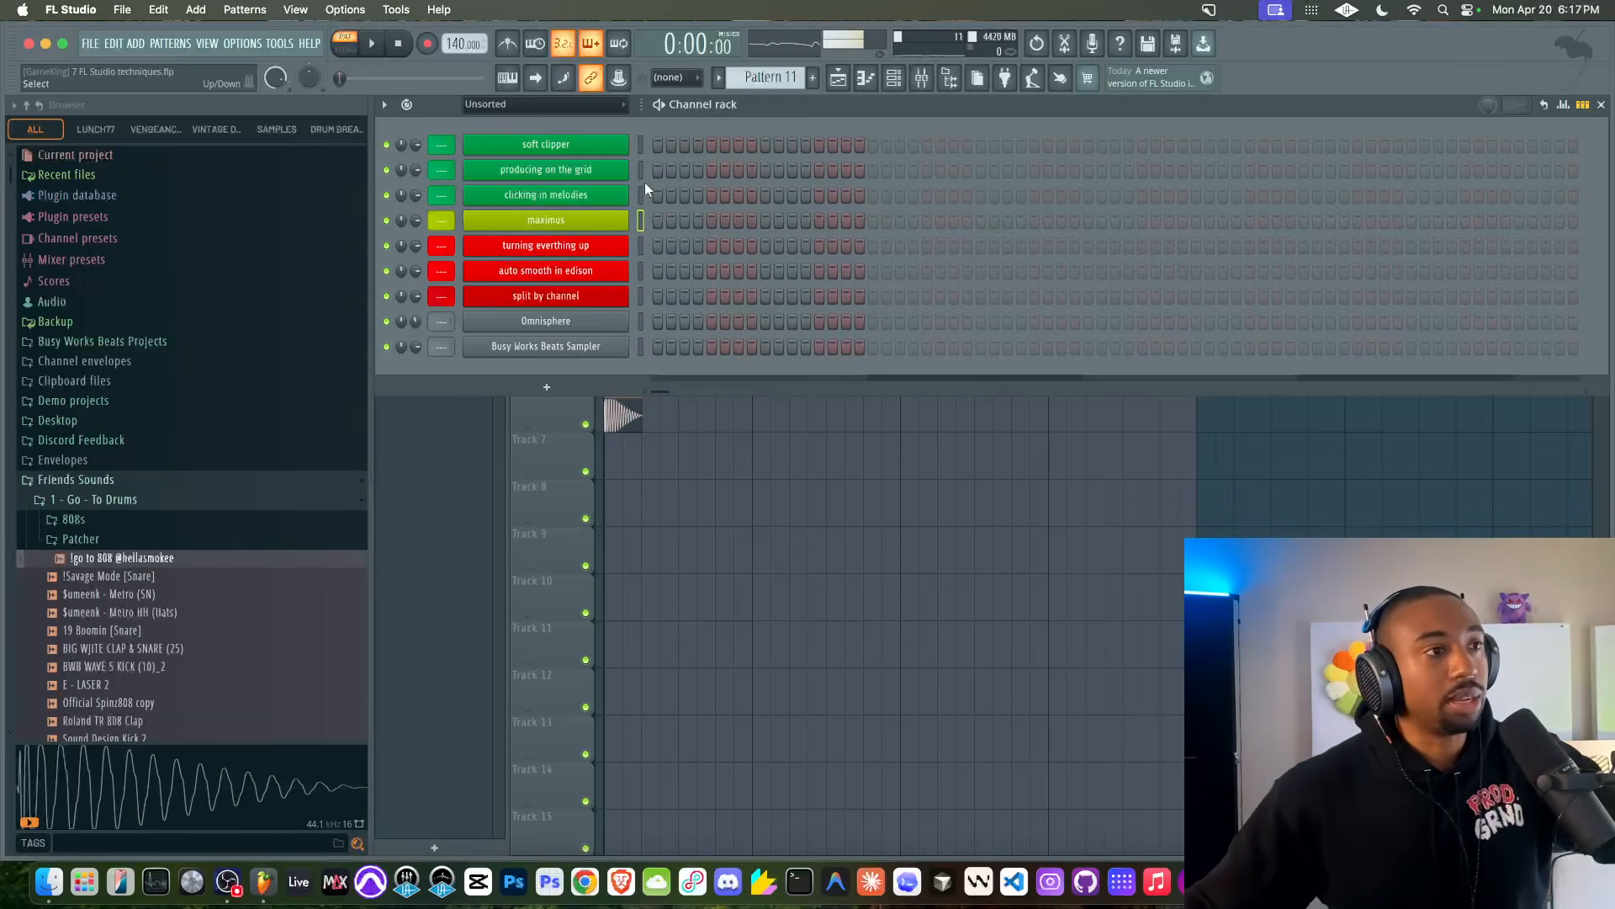
left_click(640, 196)
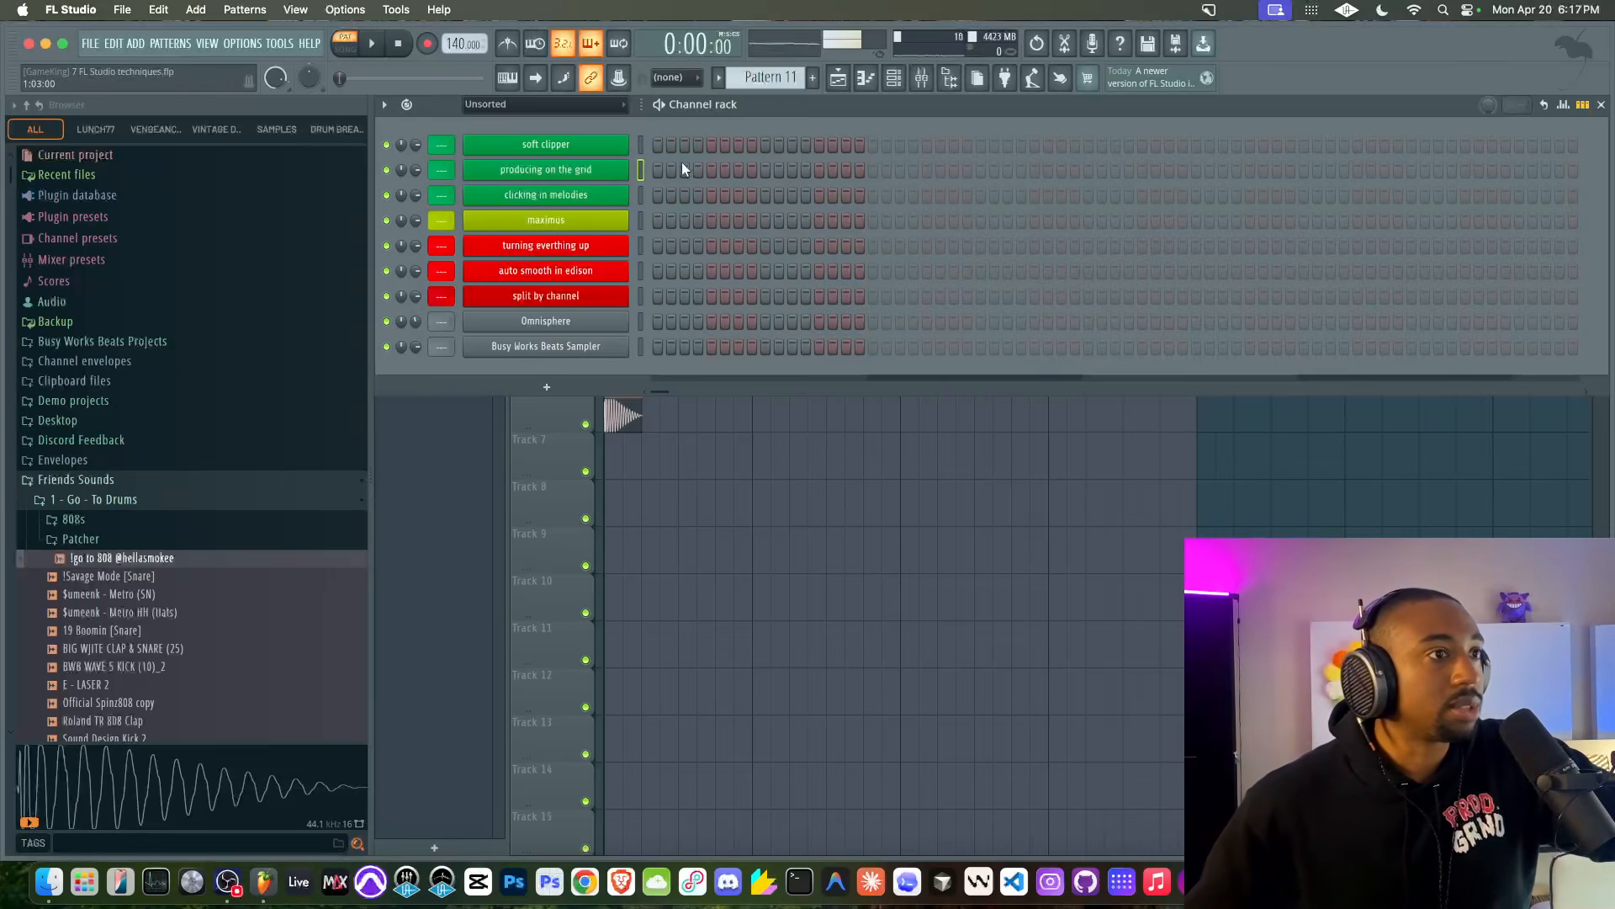
left_click(1563, 104)
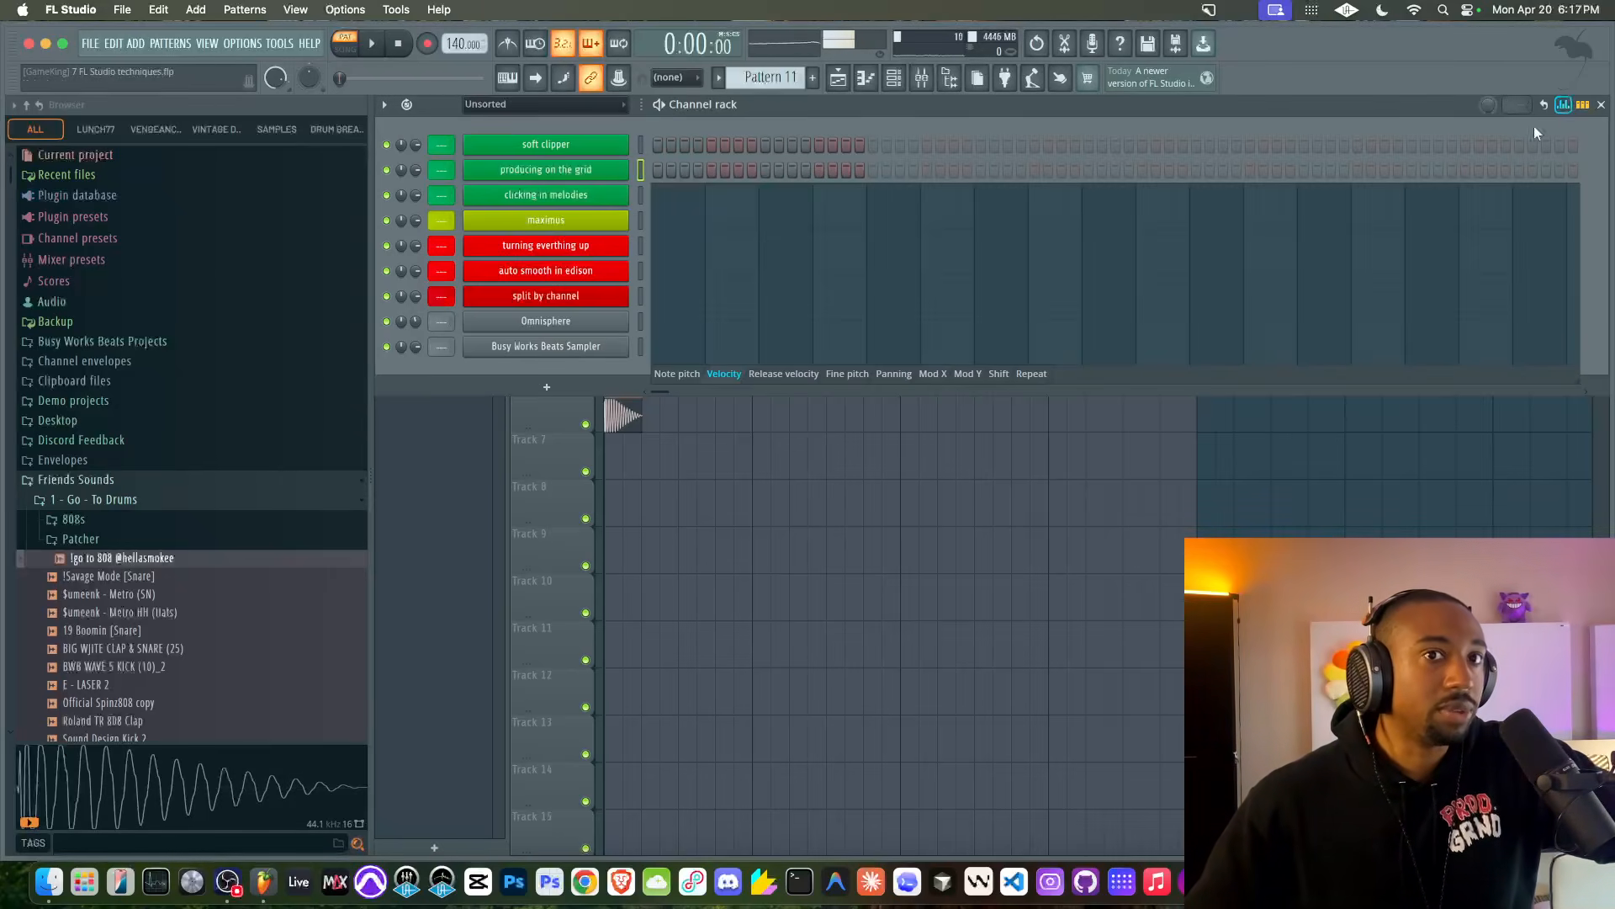
left_click(895, 372)
left_click(642, 142)
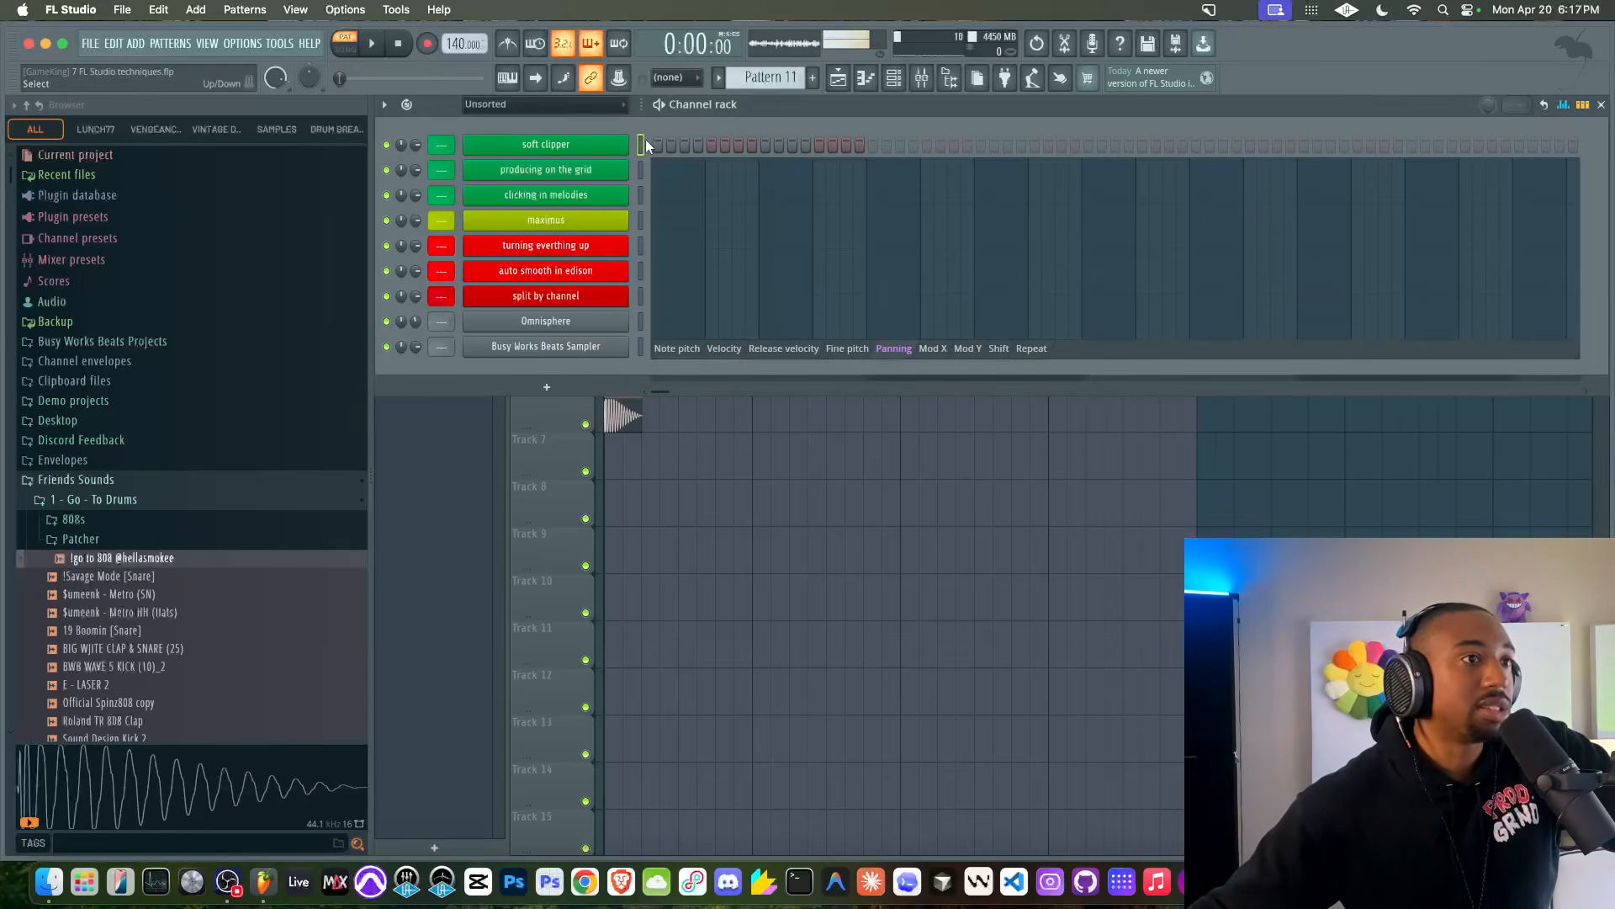
- Delete the 808 clip on Track 6 and the clips on Track 1, unmute Track 1, and show the channel rack
right_click(779, 515)
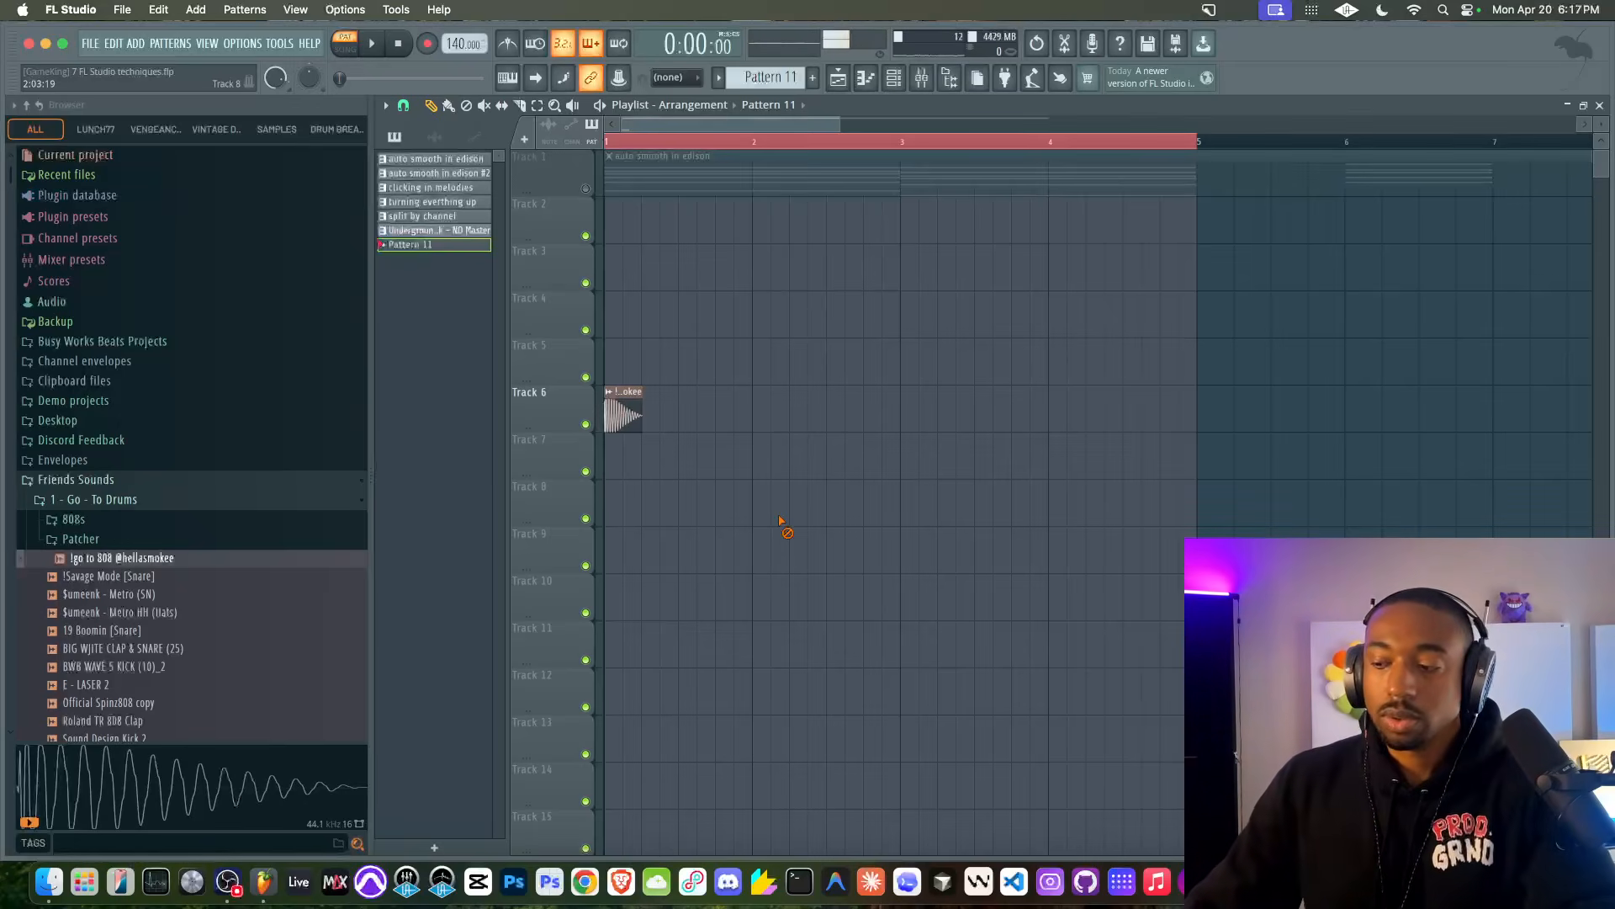
right_click(623, 425)
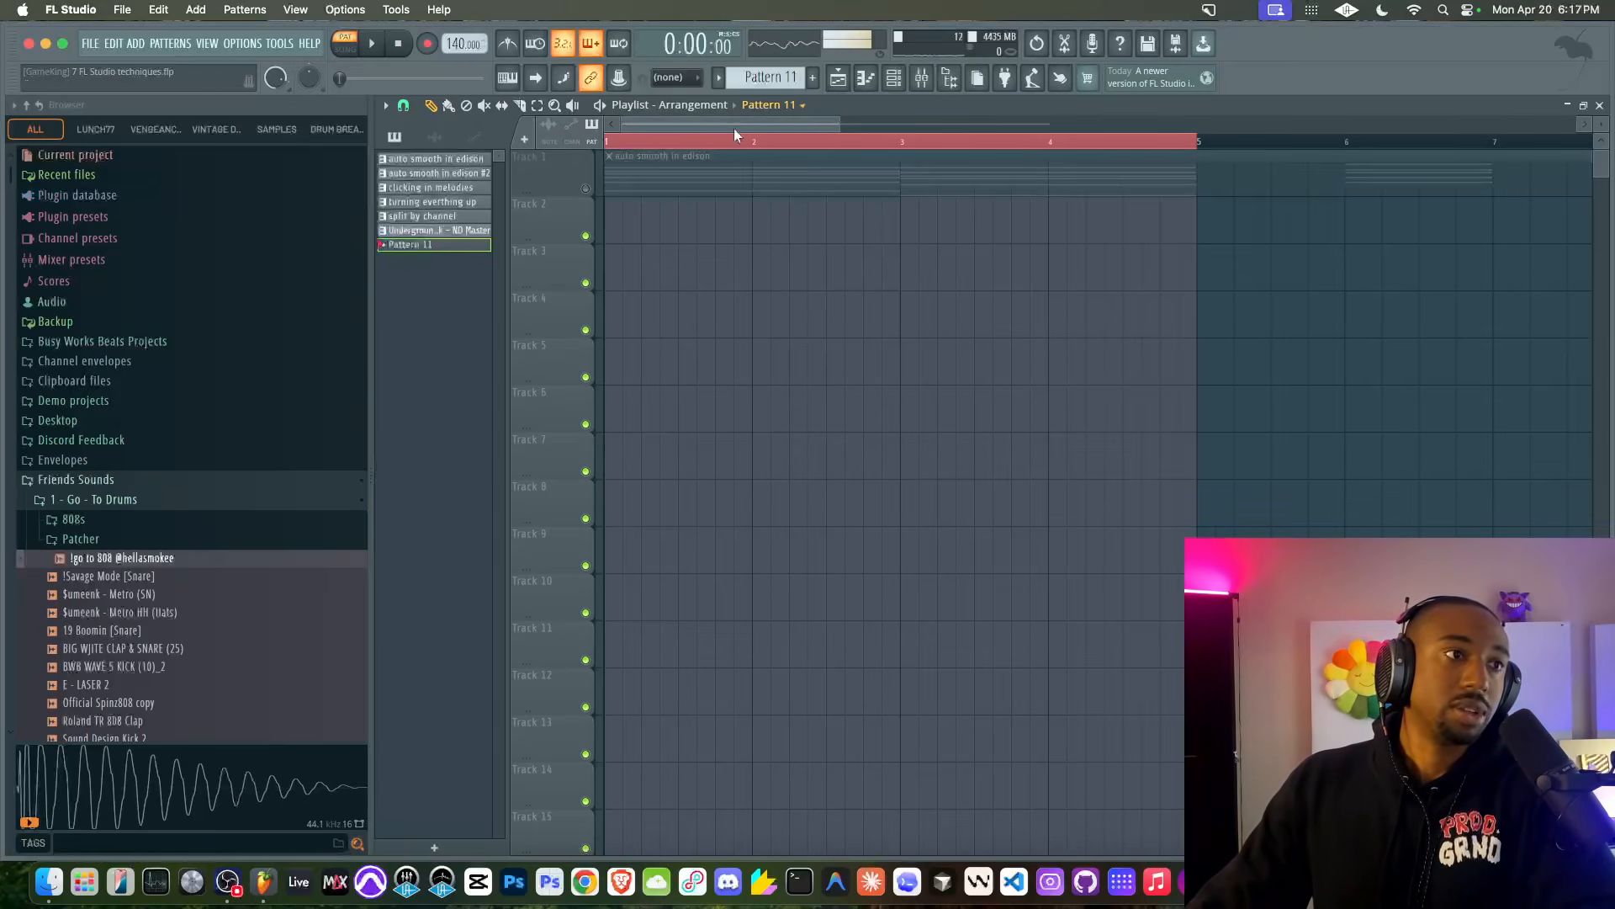
right_click(708, 173)
scroll(709, 173, "down", 5)
left_click(587, 189)
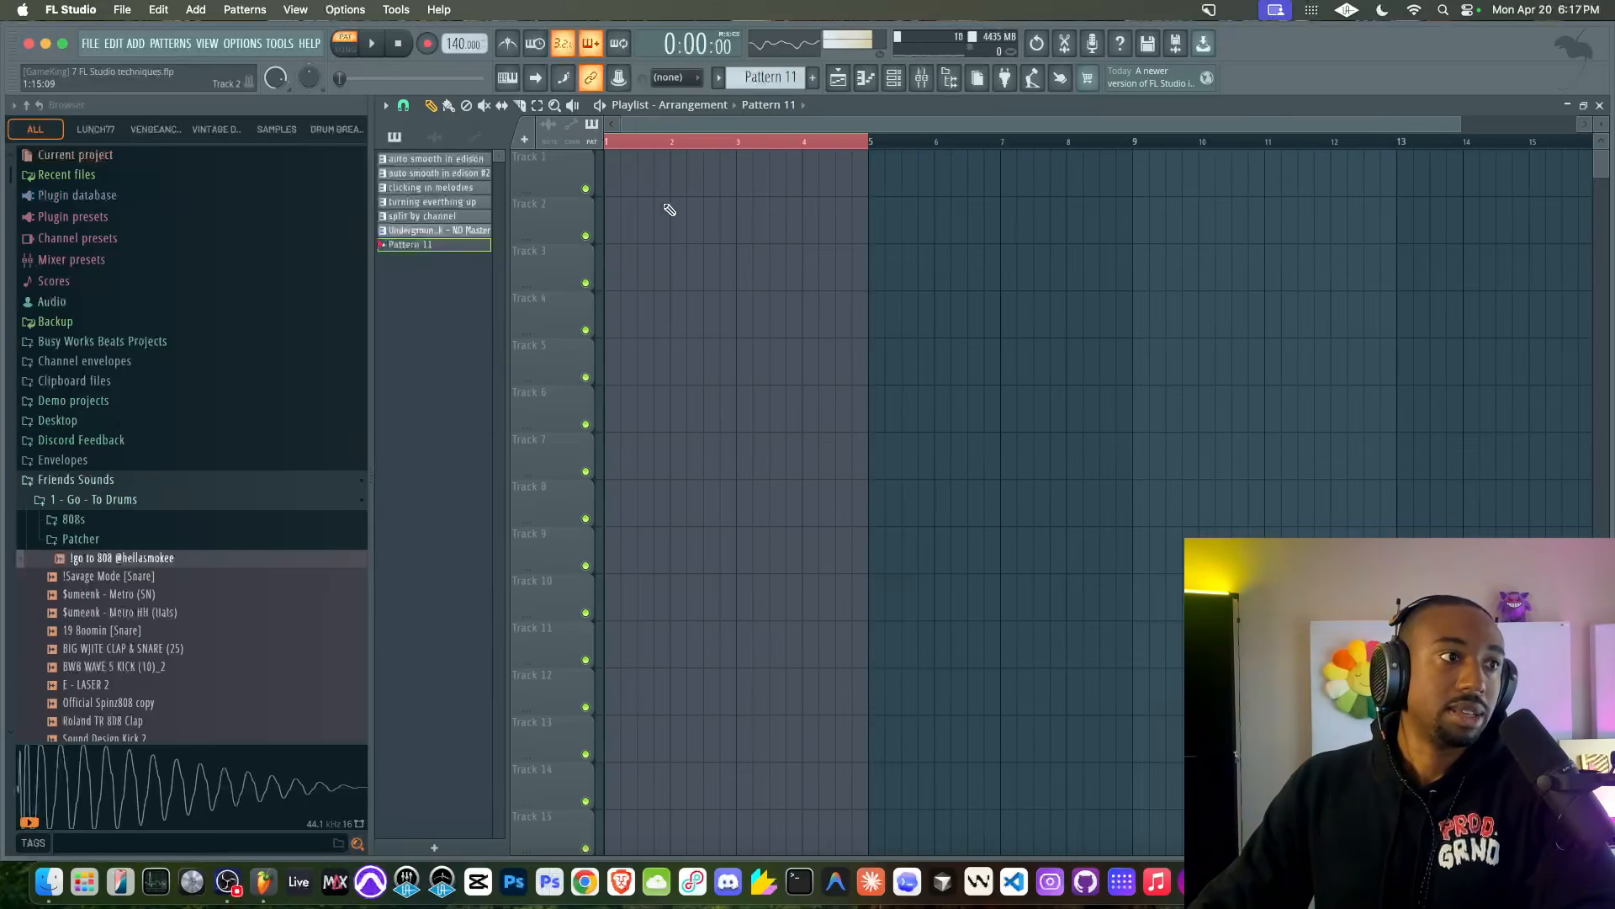
left_click(894, 78)
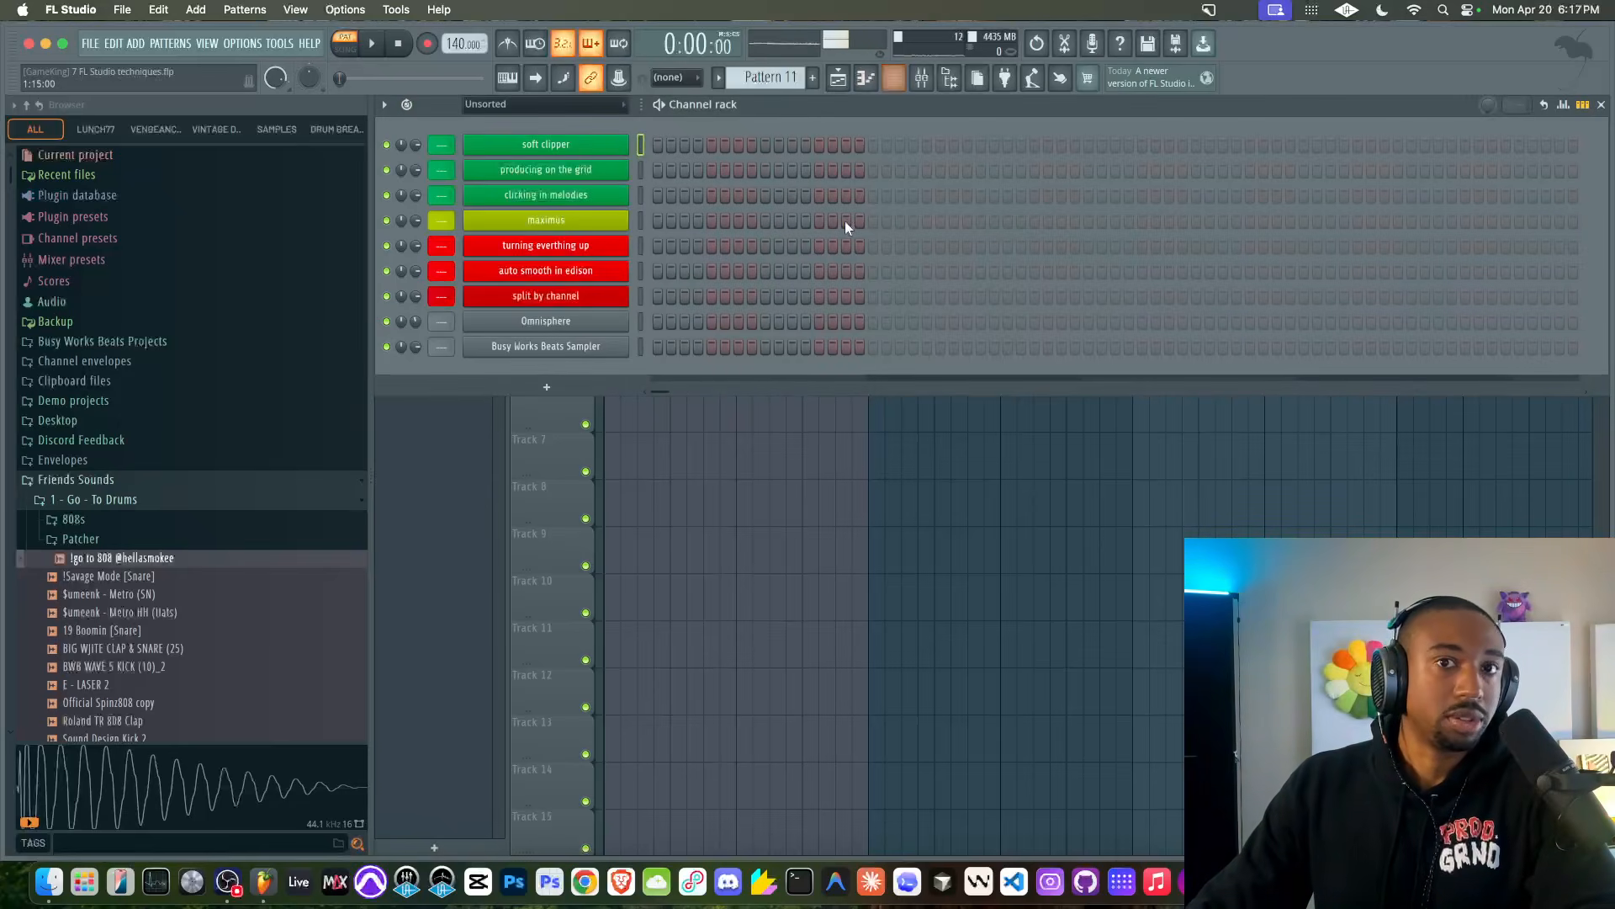